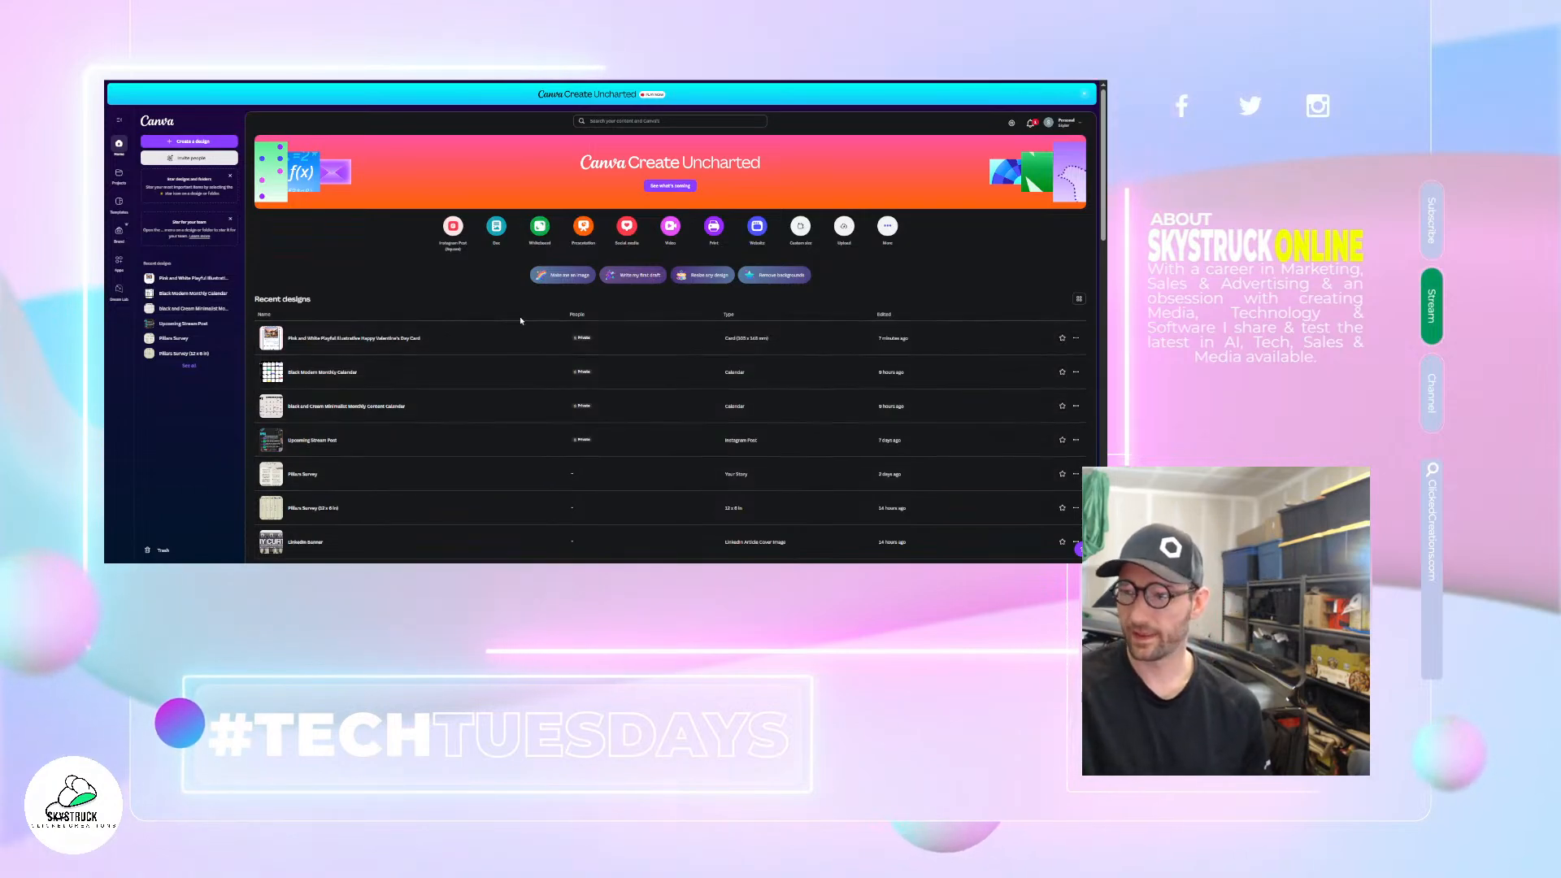
- Open the Green Modern Volunteer Charity Flyer door hanger from the recent designs, view it and return to the home page
key(ctrl+Tab)
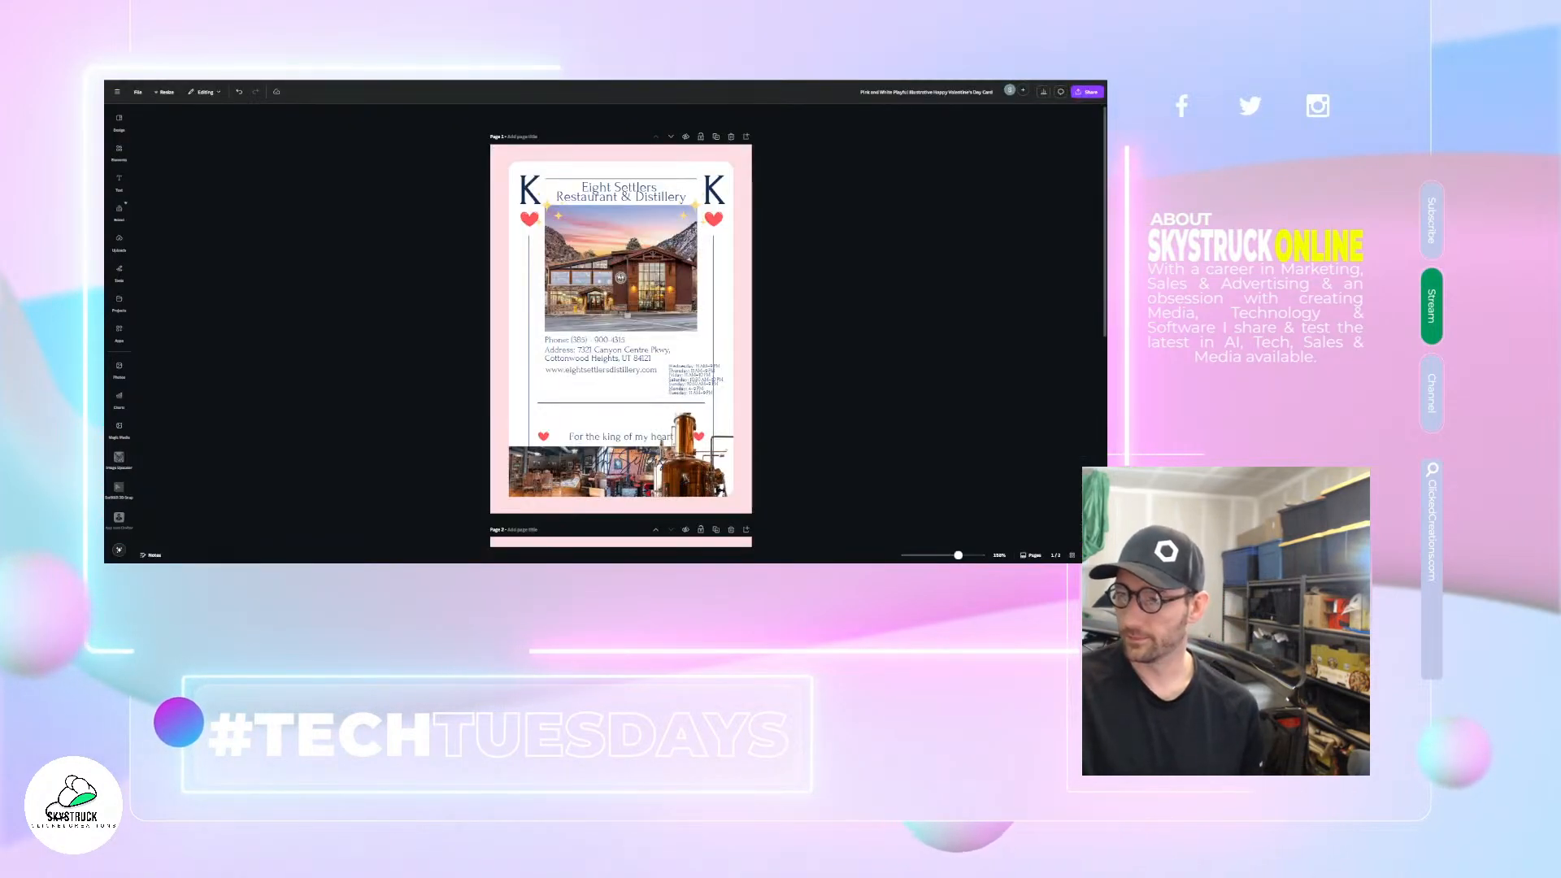
key(ctrl+shift+Tab)
scroll(544, 434, down, 4)
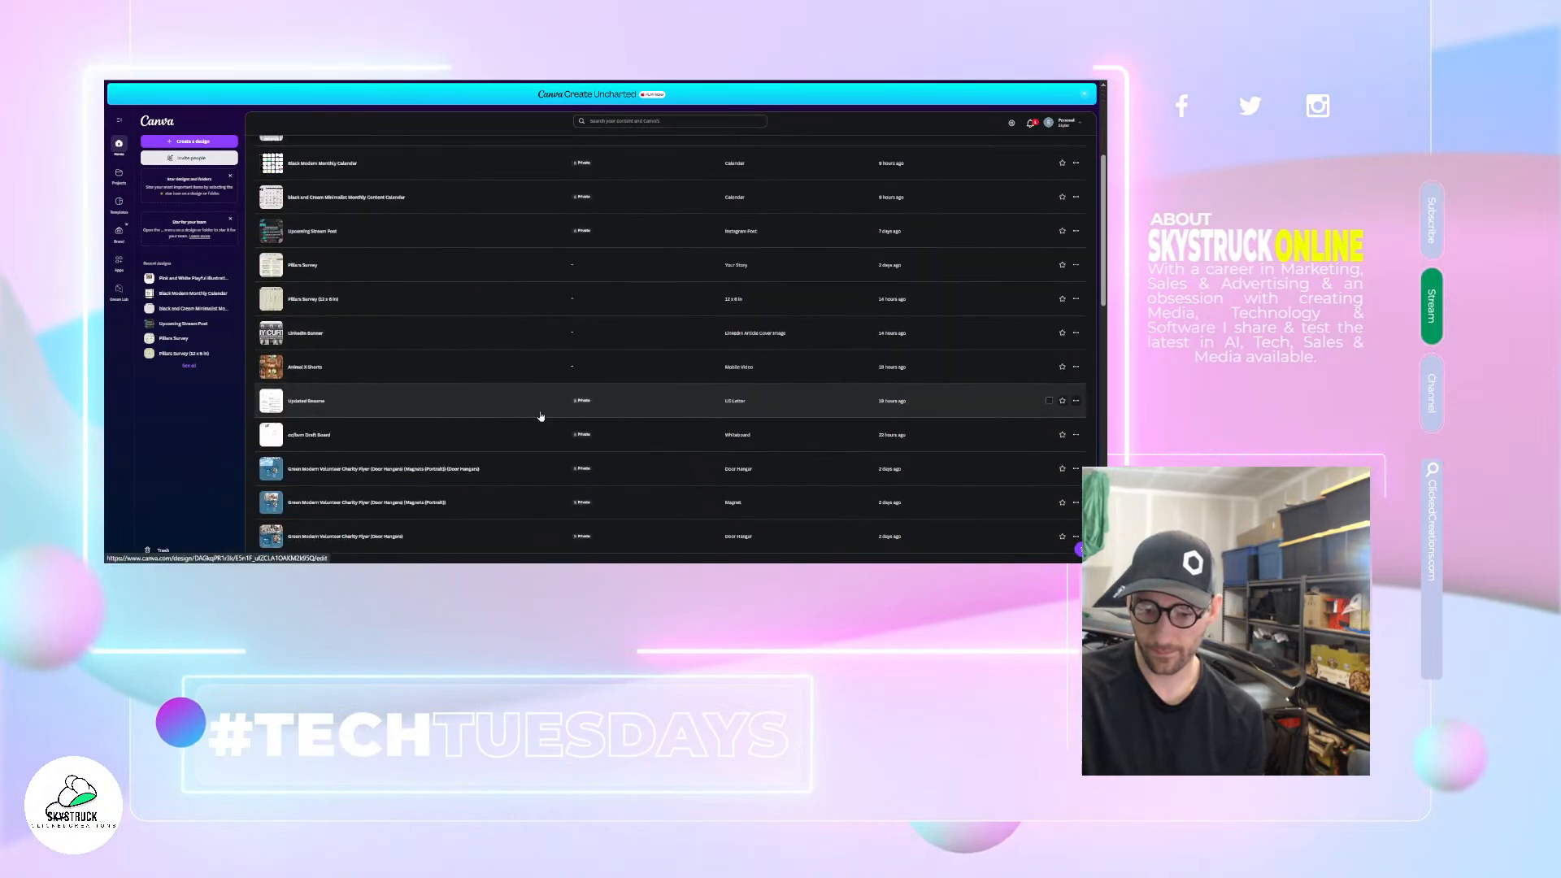
scroll(491, 435, down, 6)
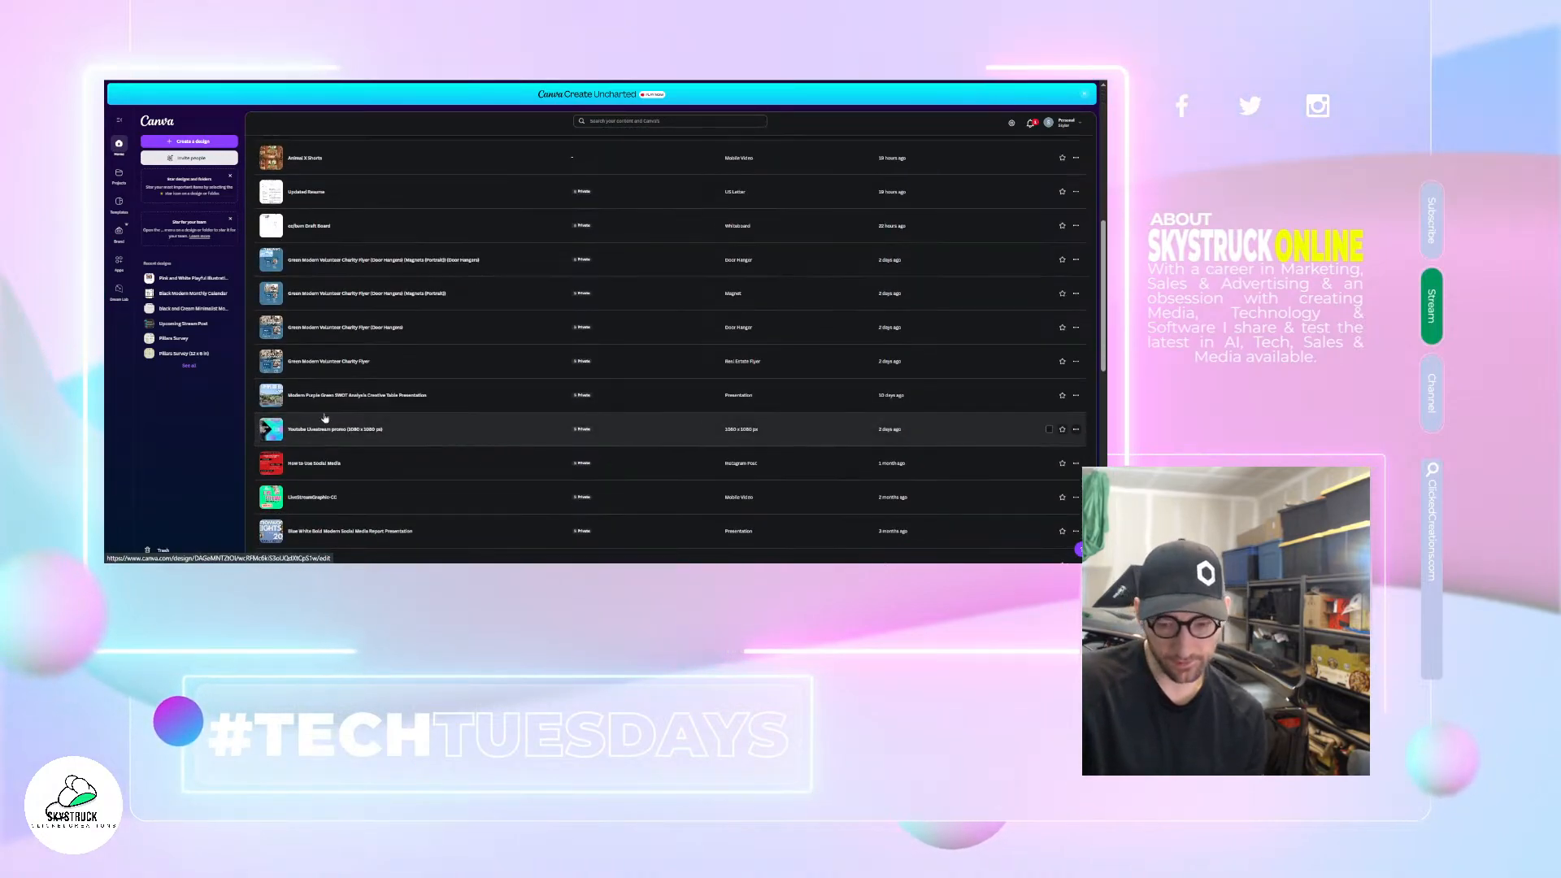
click(533, 259)
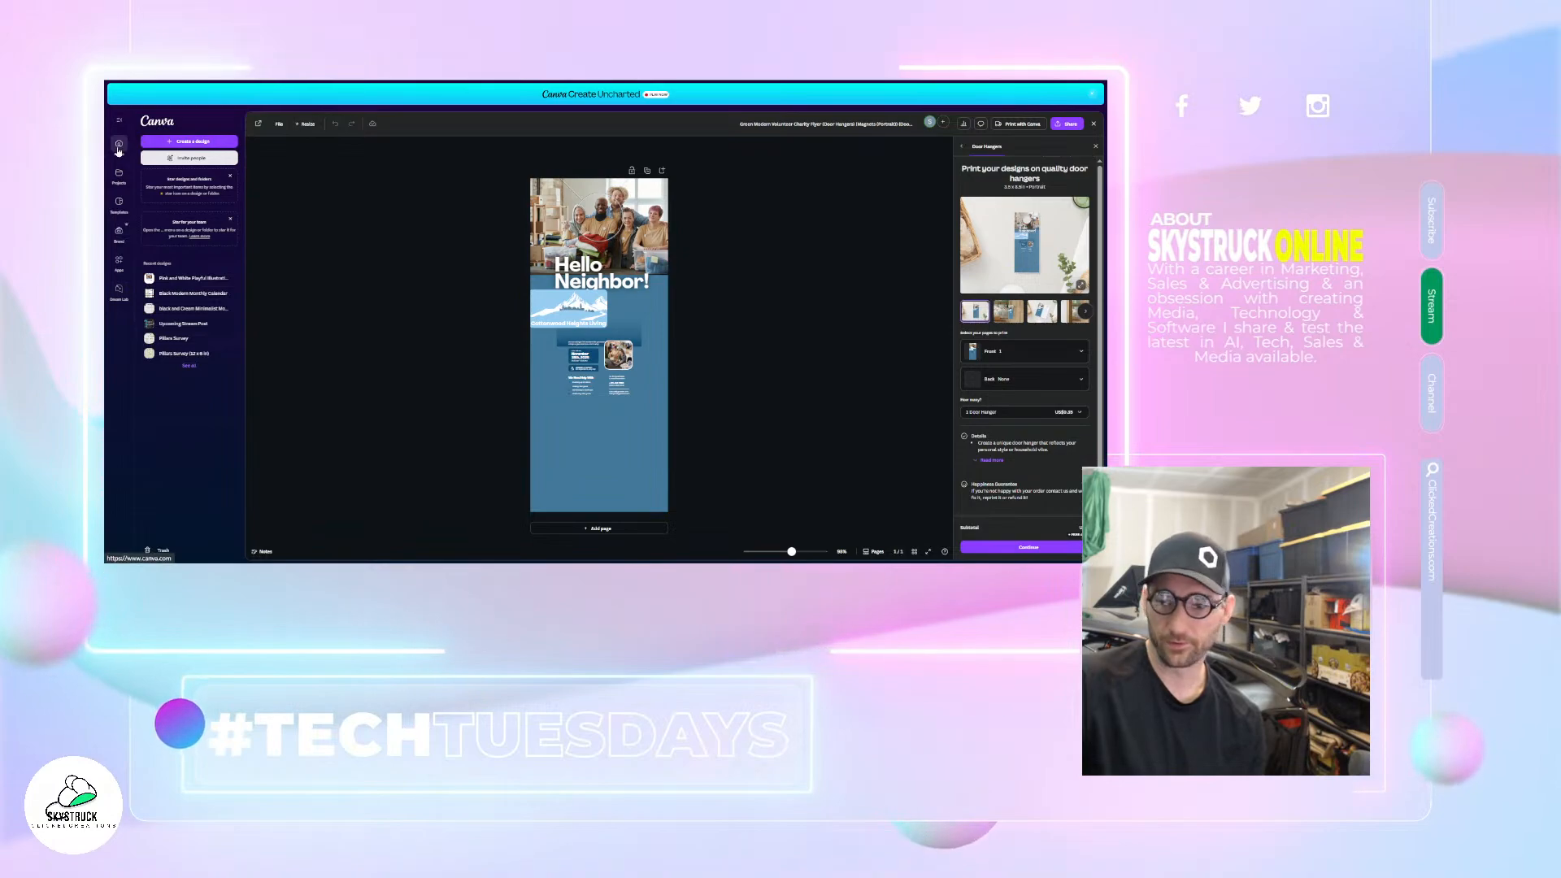
click(118, 145)
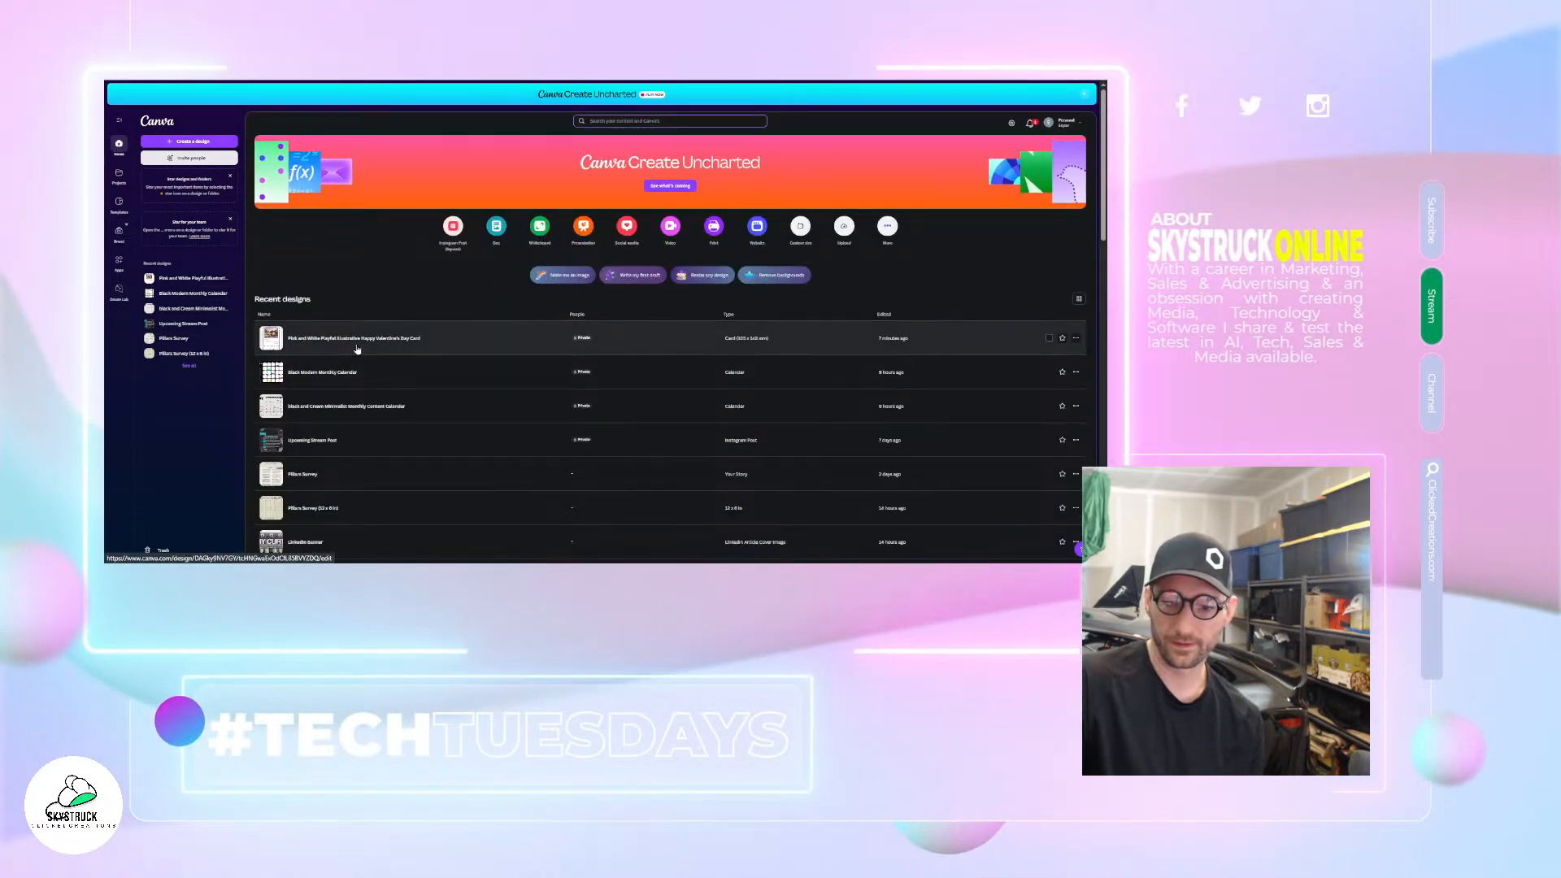
- View the Upcoming Stream Post from the recent designs and close it again
scroll(357, 333, down, 3)
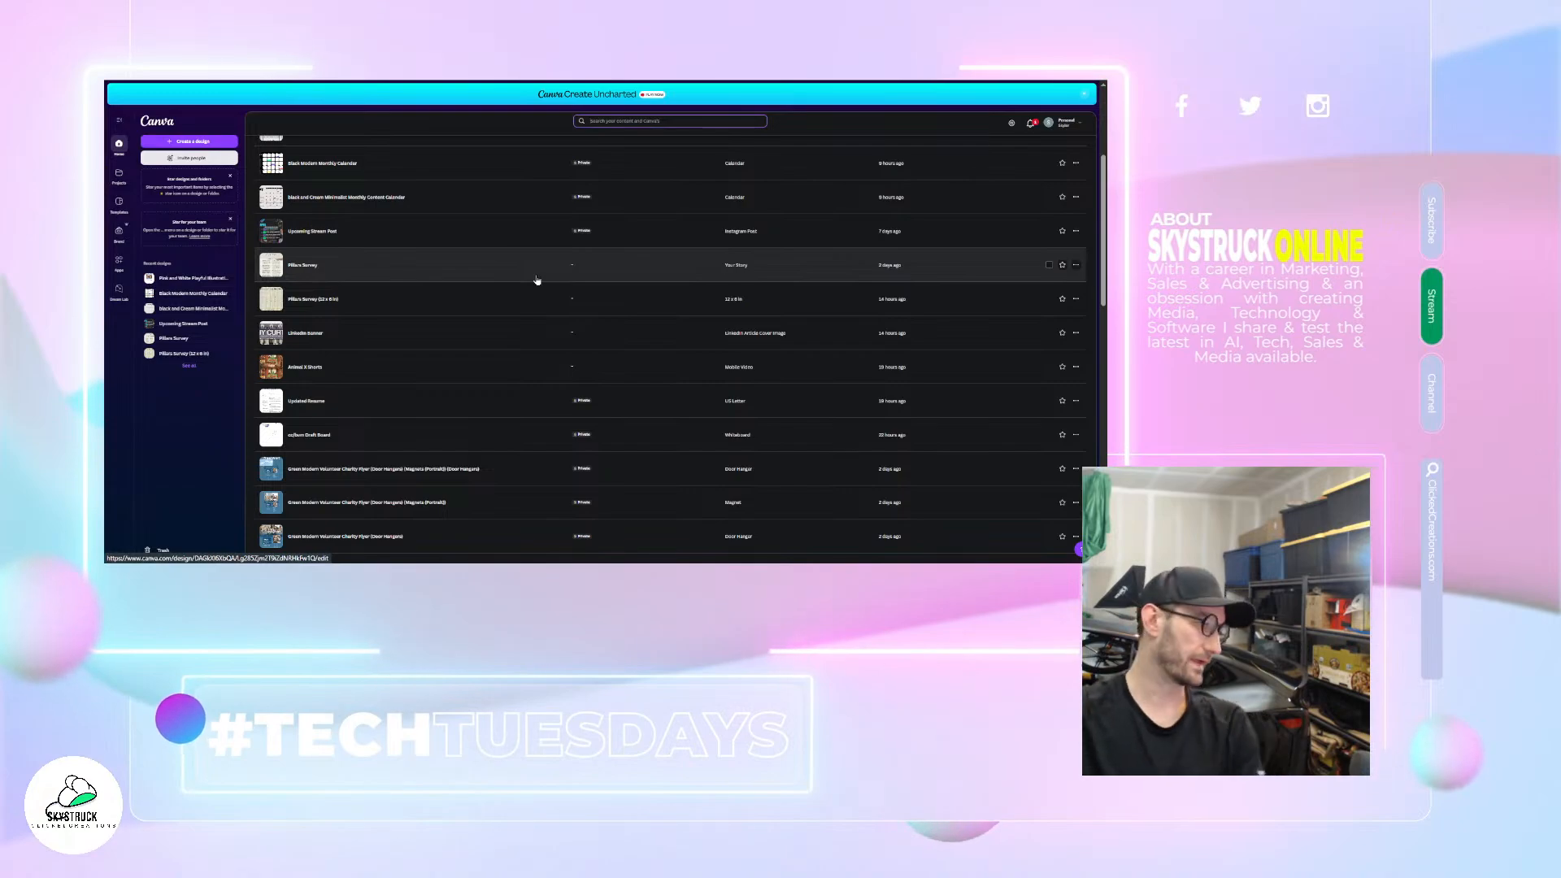
click(510, 235)
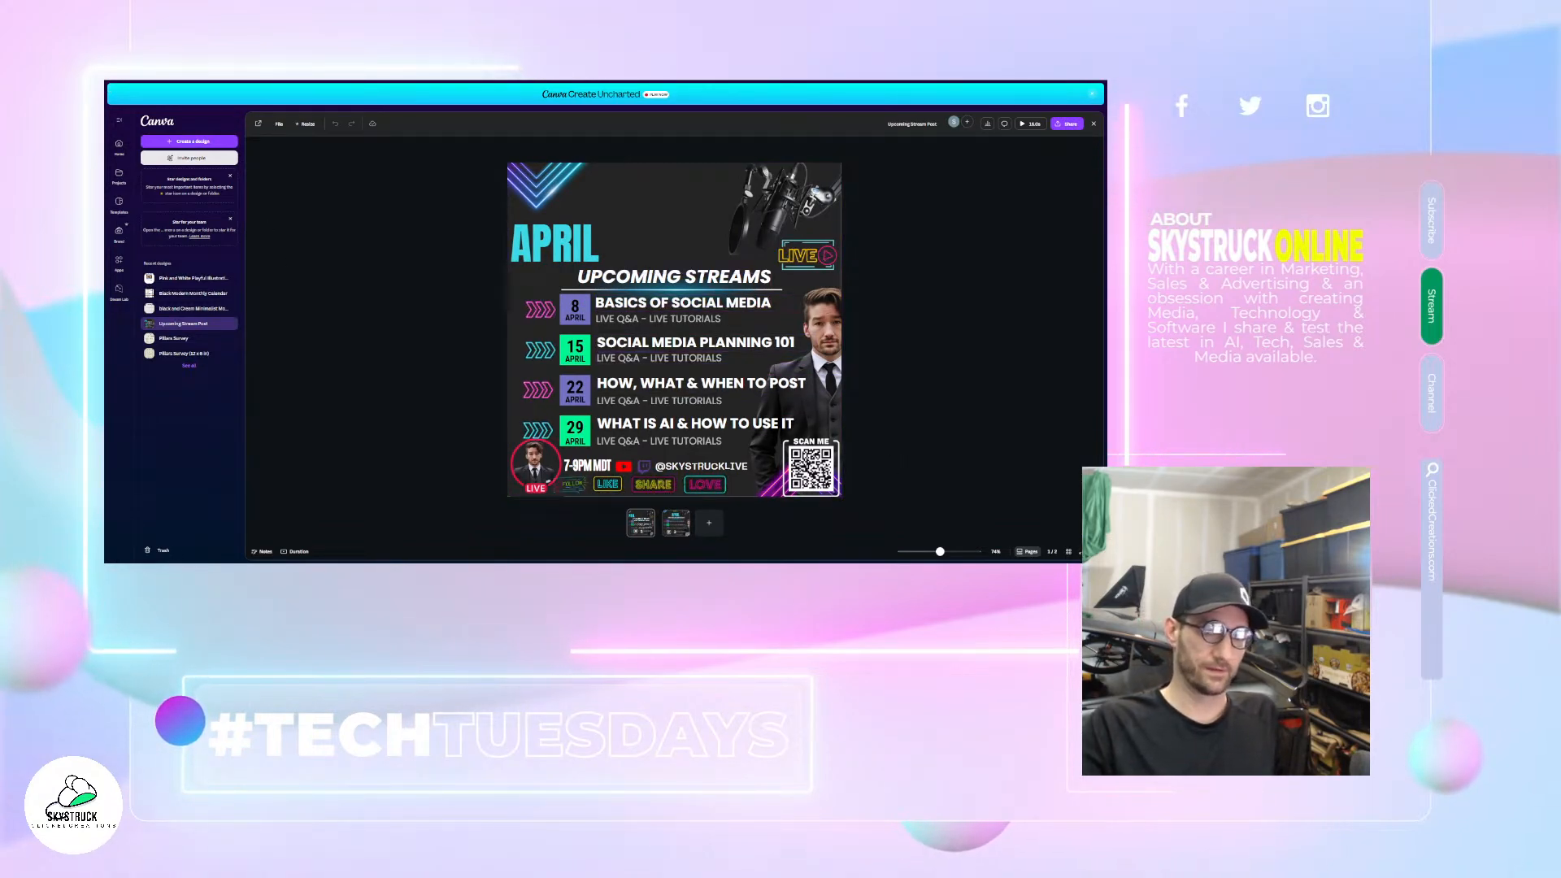
key(Escape)
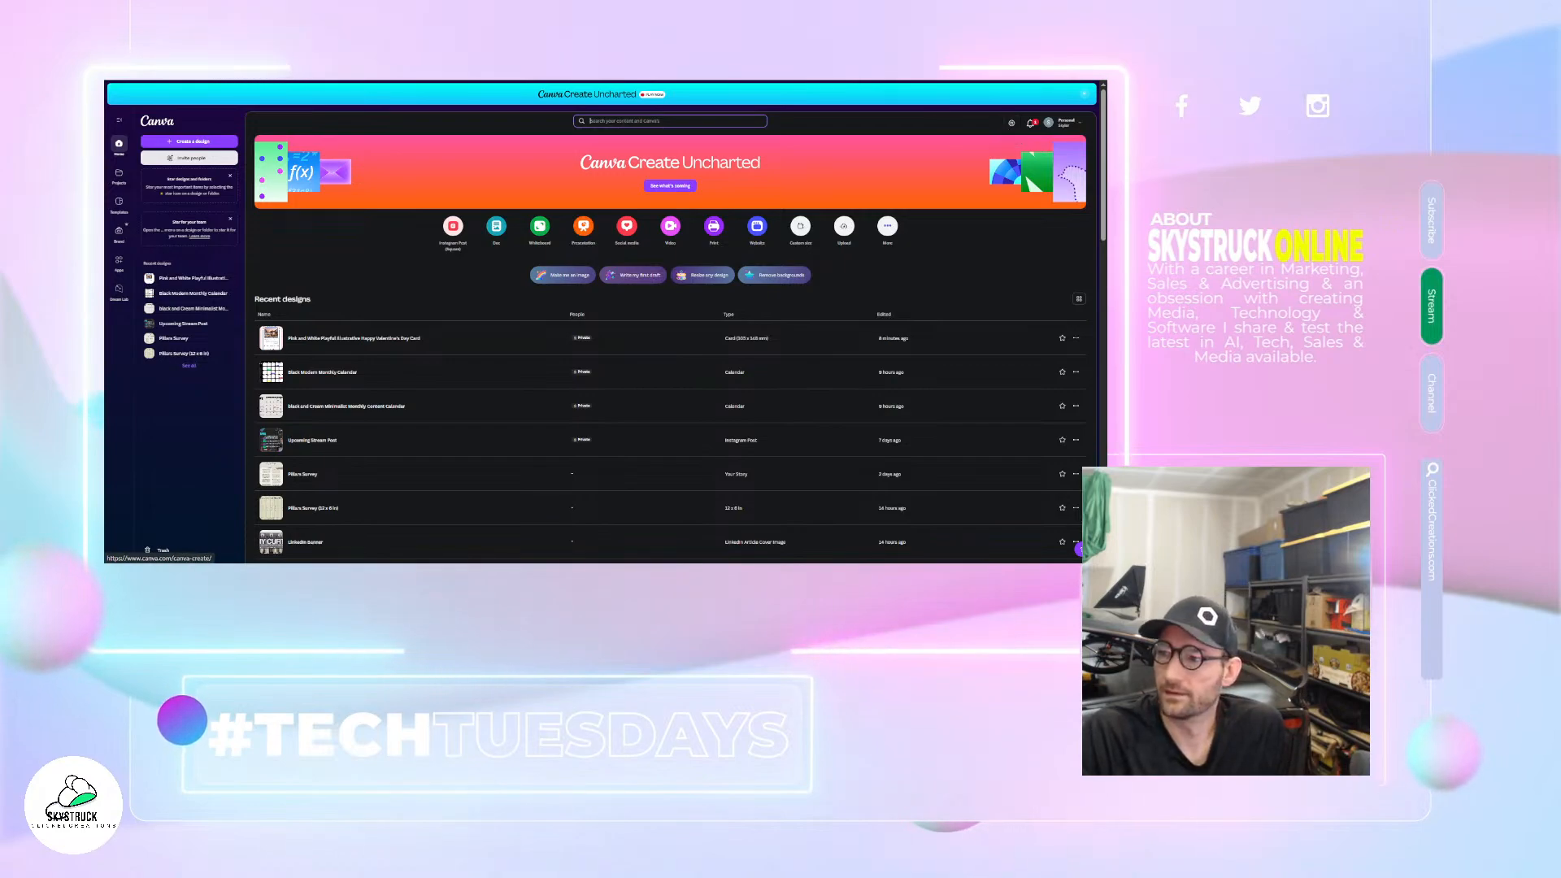
drag(999, 37, 675, 561)
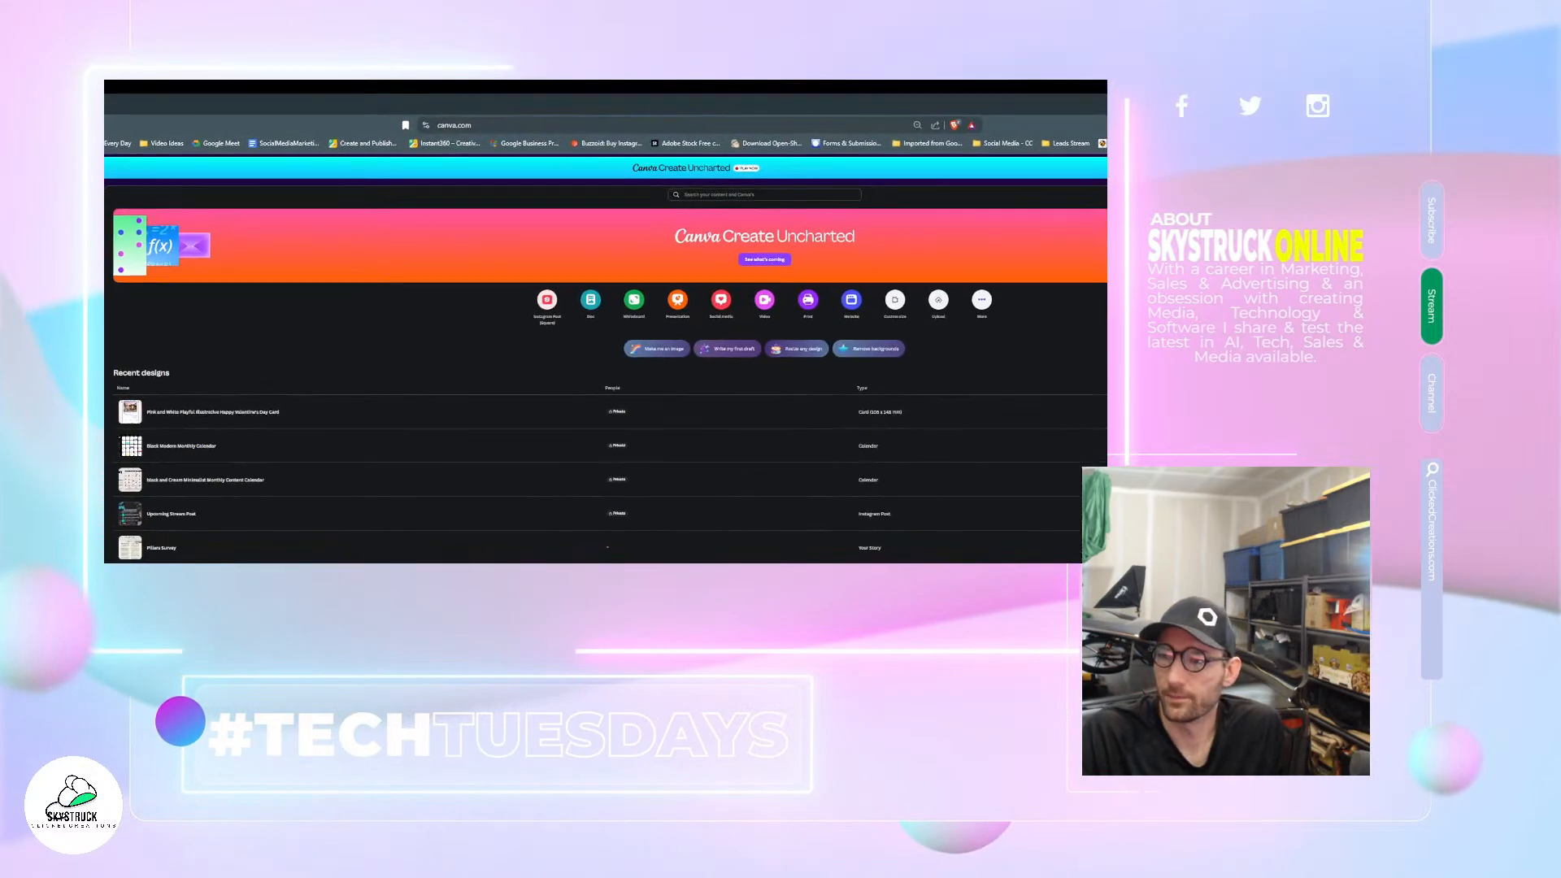
double_click(845, 89)
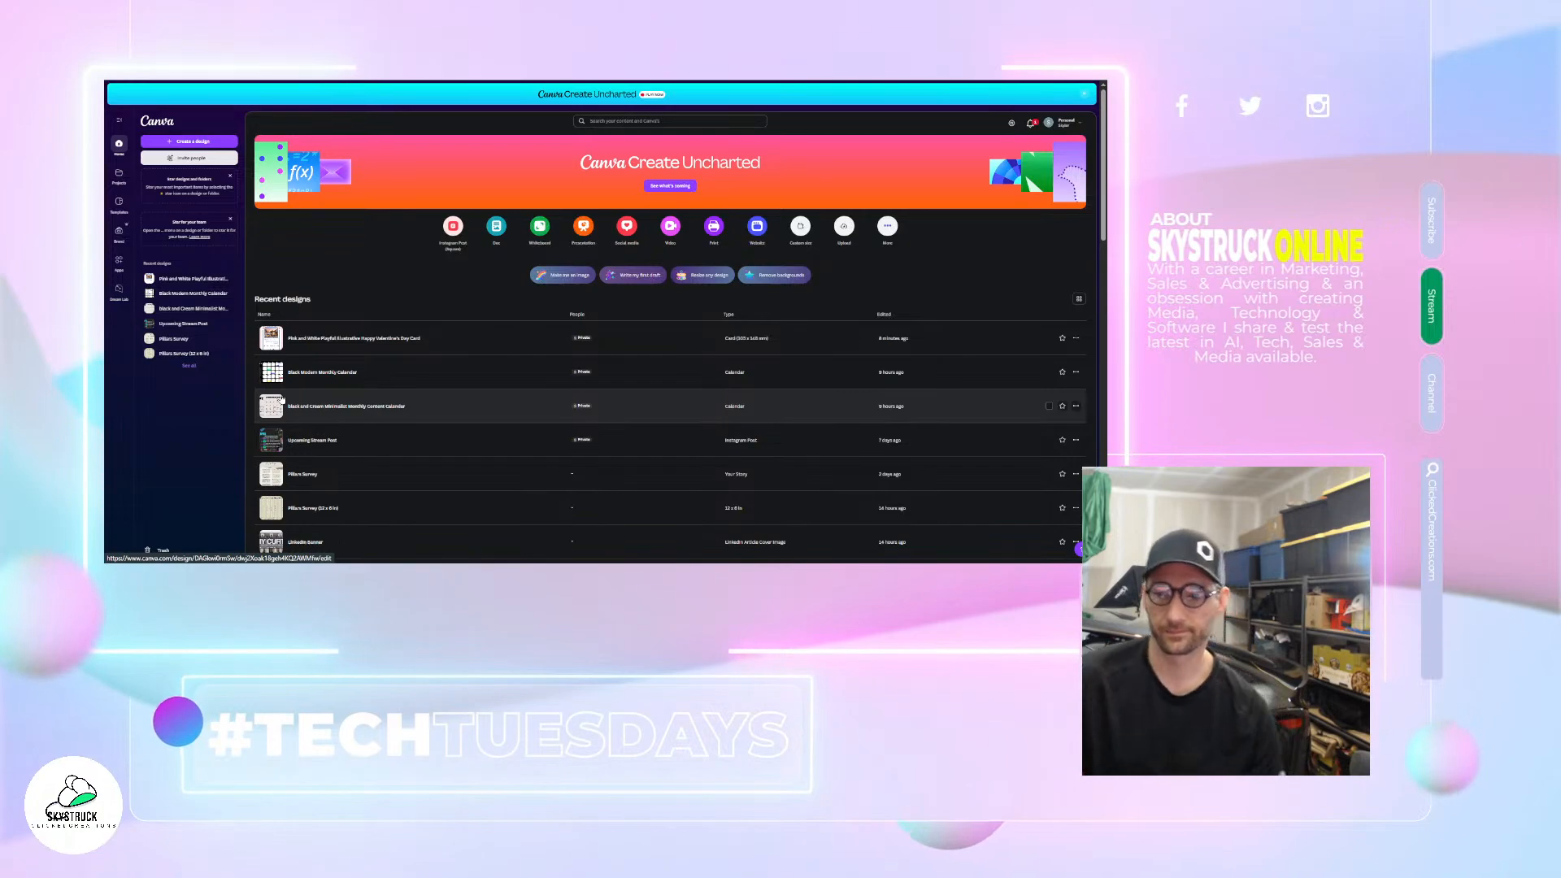
- Open the Green Modern Volunteer Charity Flyer from the recent designs, view its layout and close it
scroll(401, 410, down, 5)
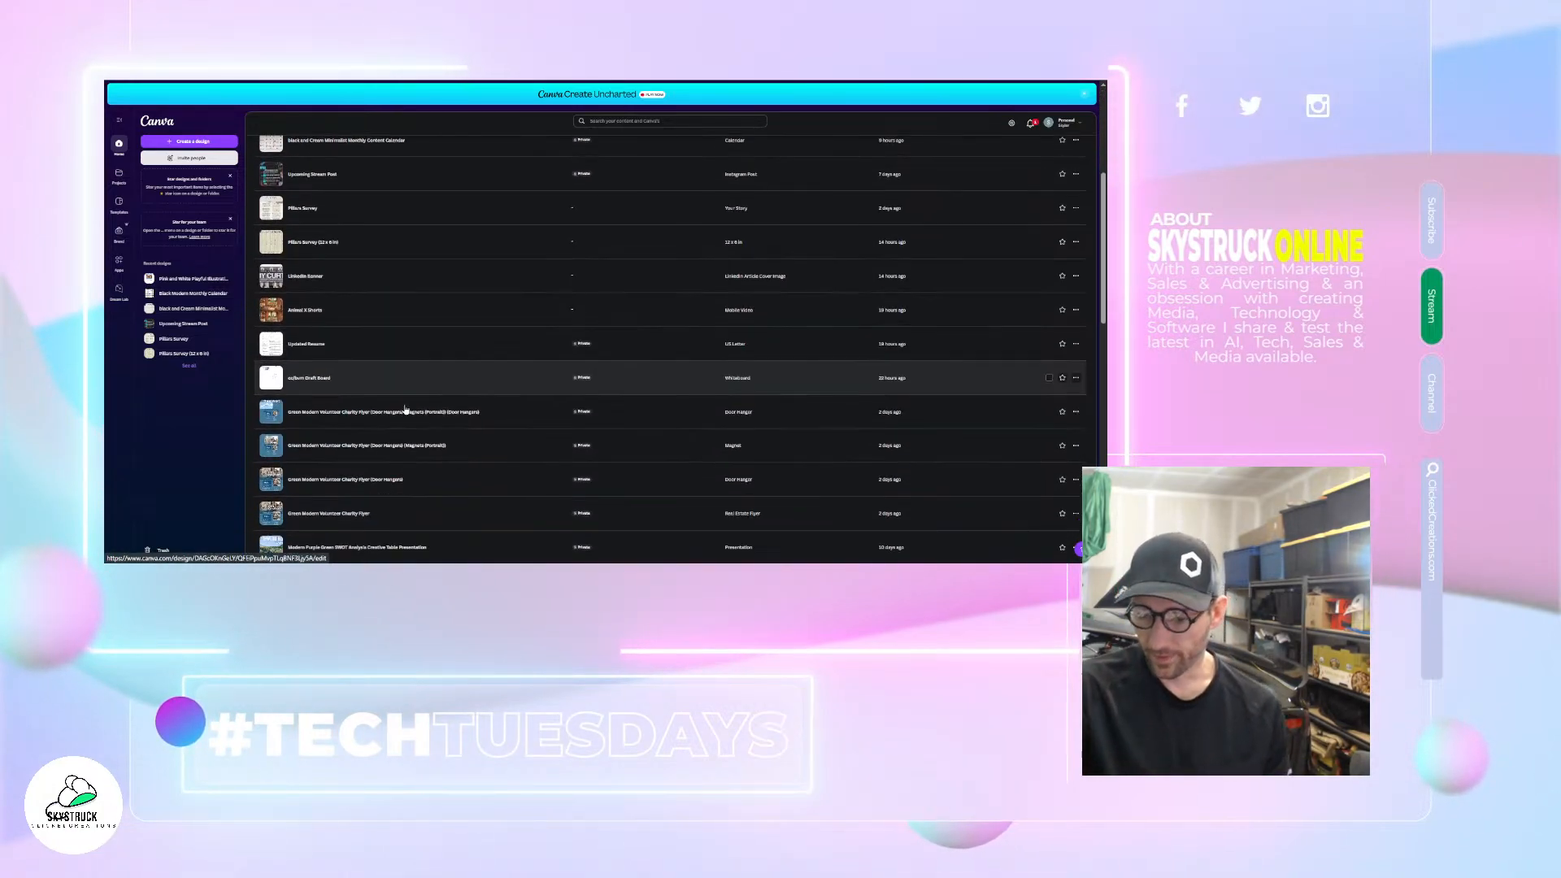
scroll(405, 410, down, 3)
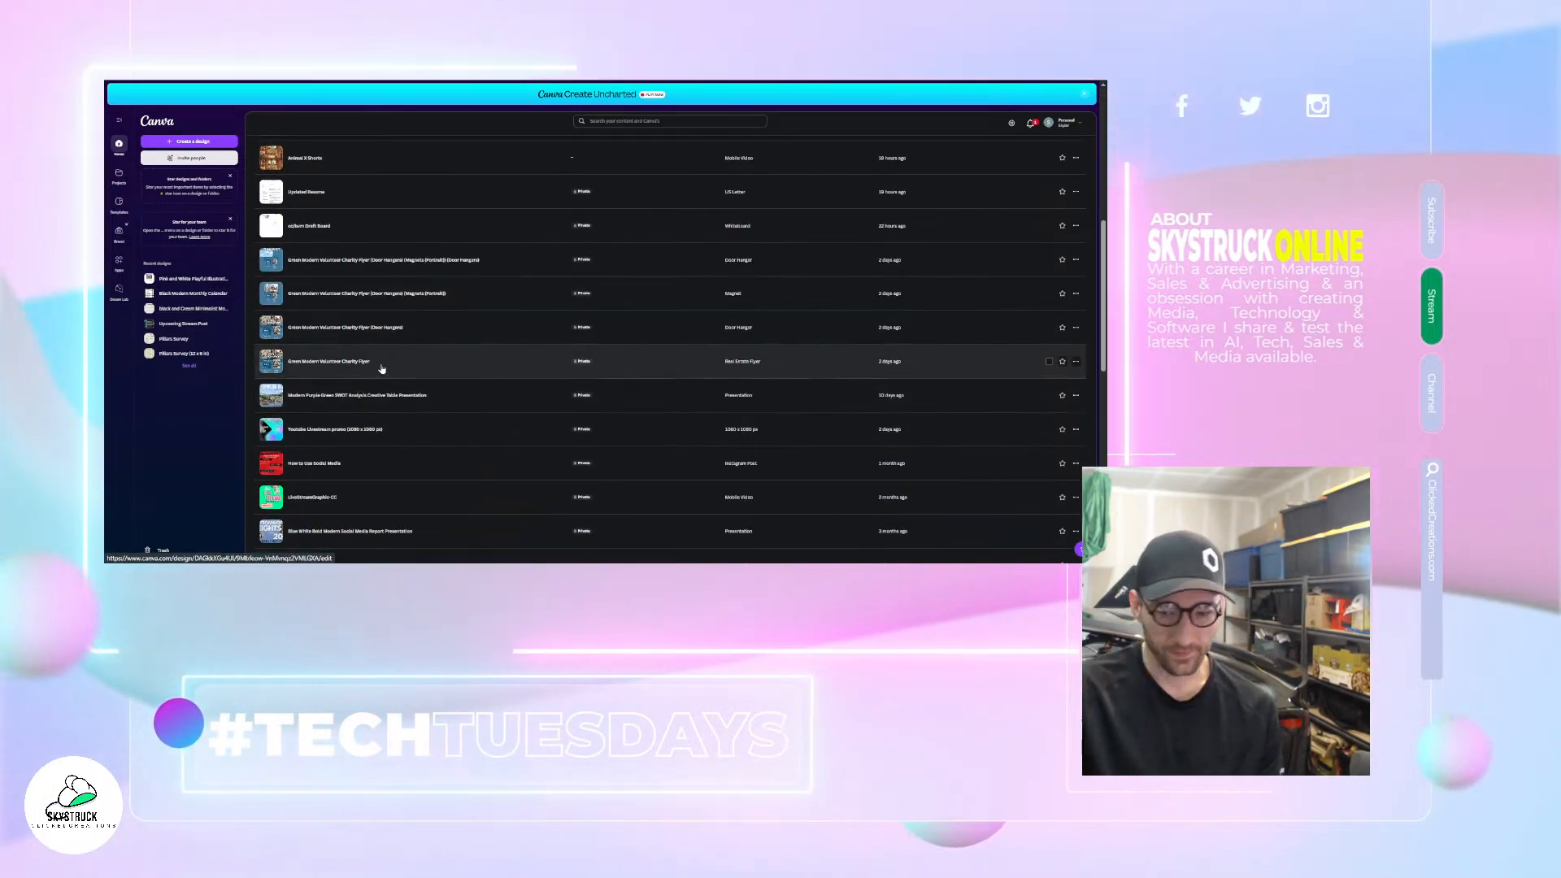
click(309, 370)
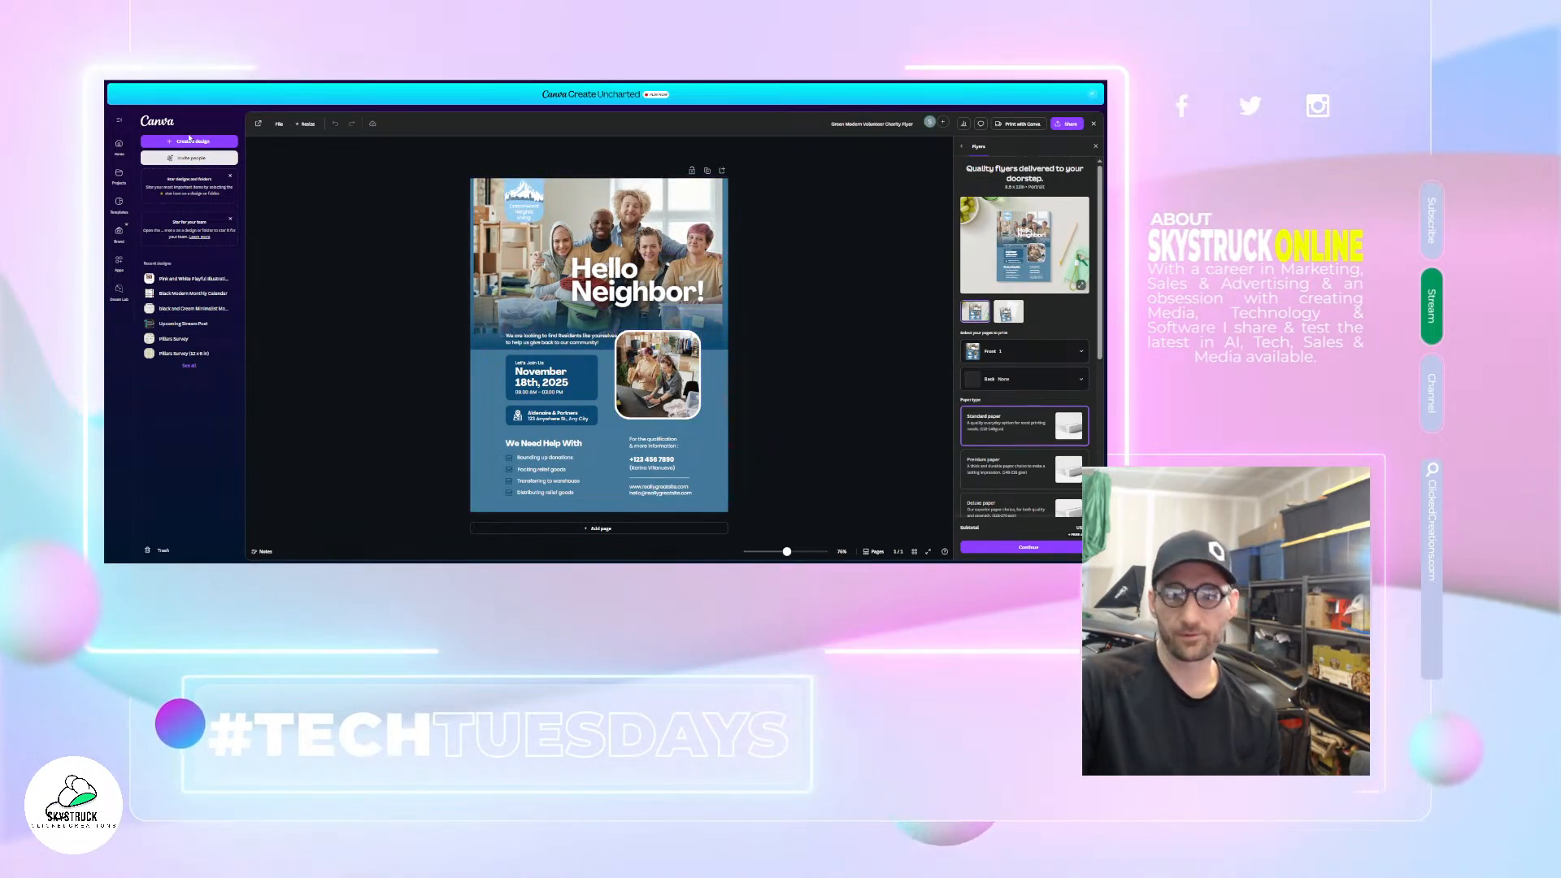
click(1095, 126)
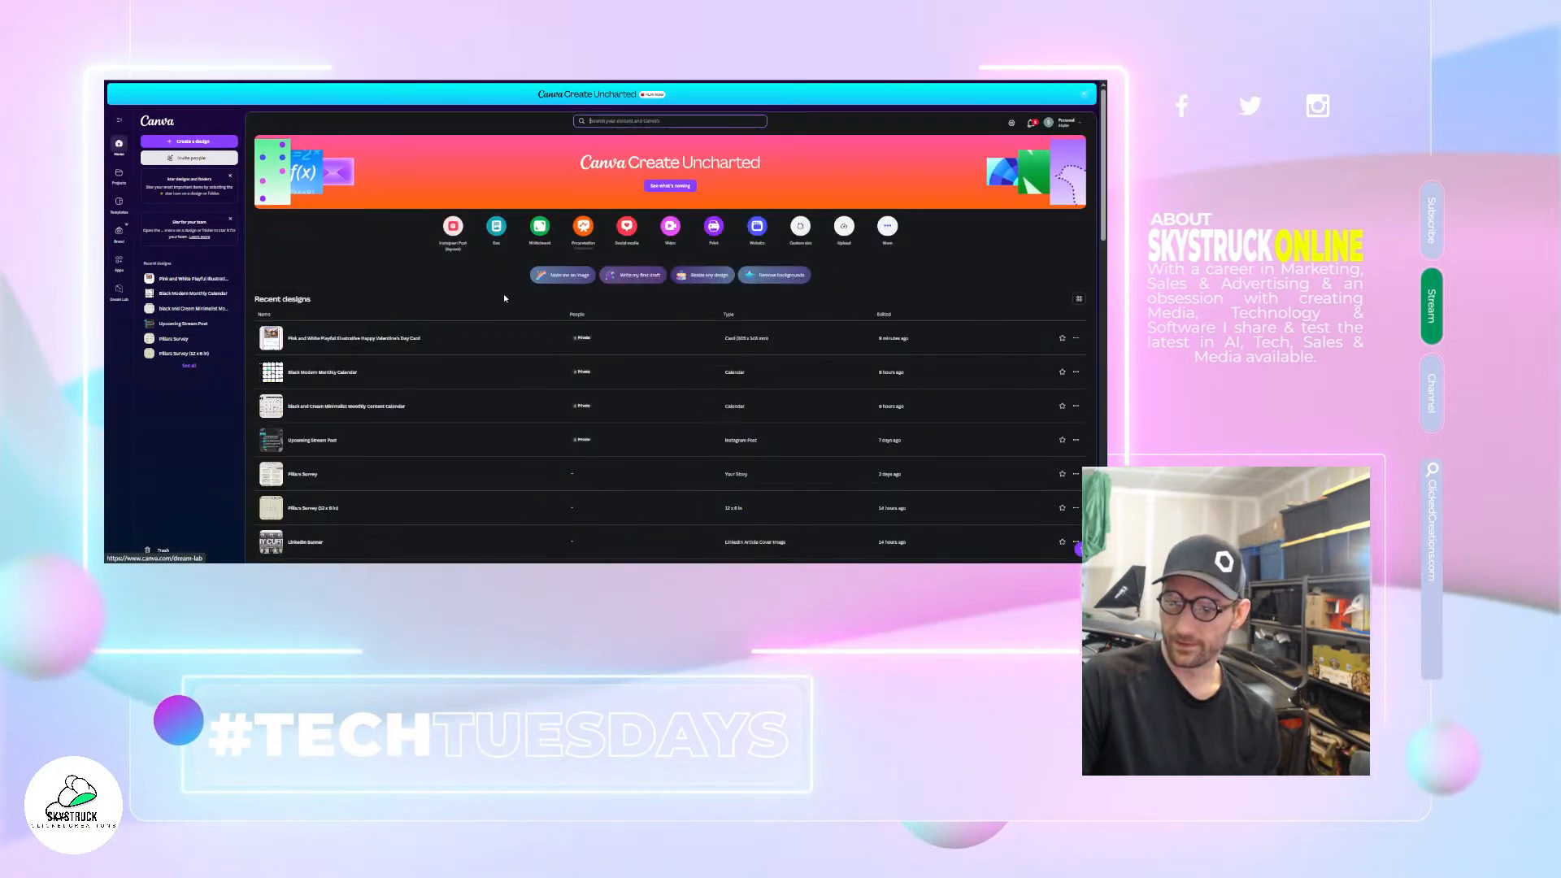
- Search for "flyer" and browse the matching templates and own designs
click(659, 120)
text(flyer)
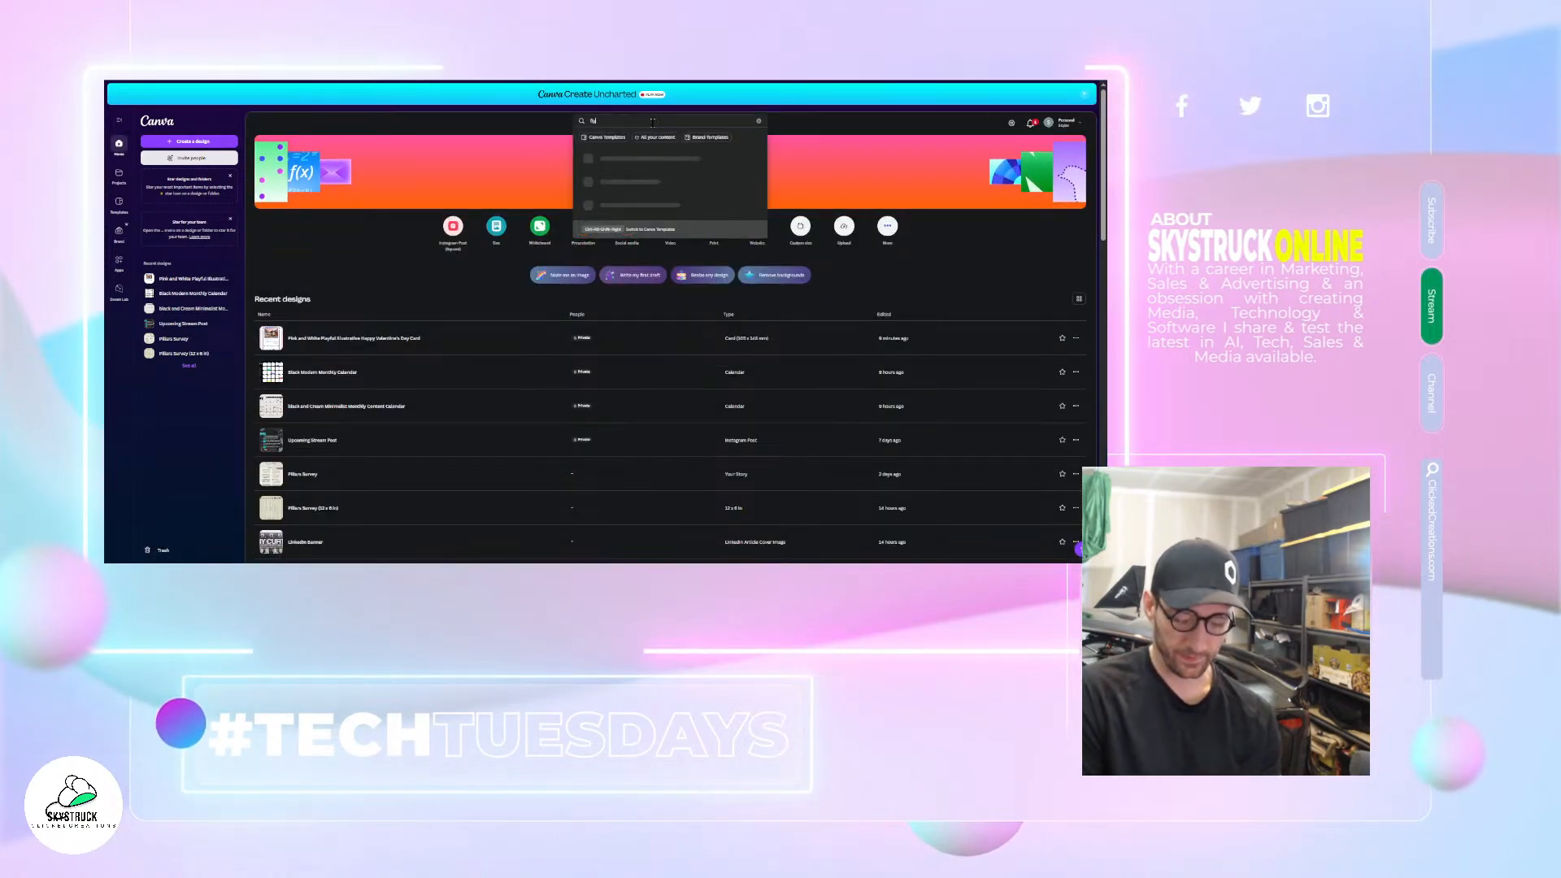
key(Return)
scroll(738, 310, down, 4)
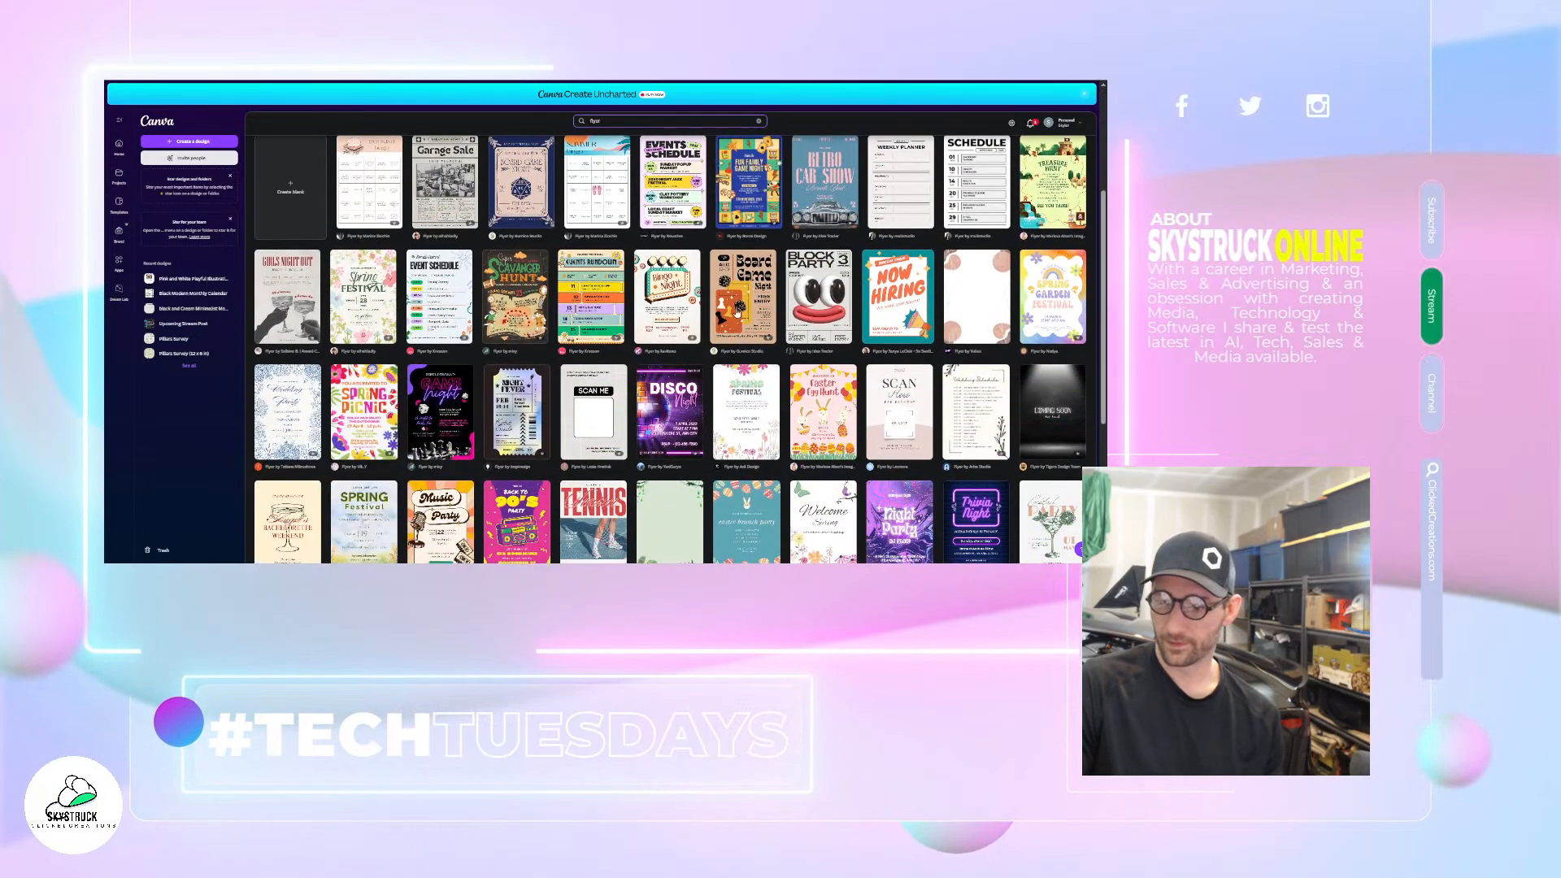
scroll(602, 426, down, 3)
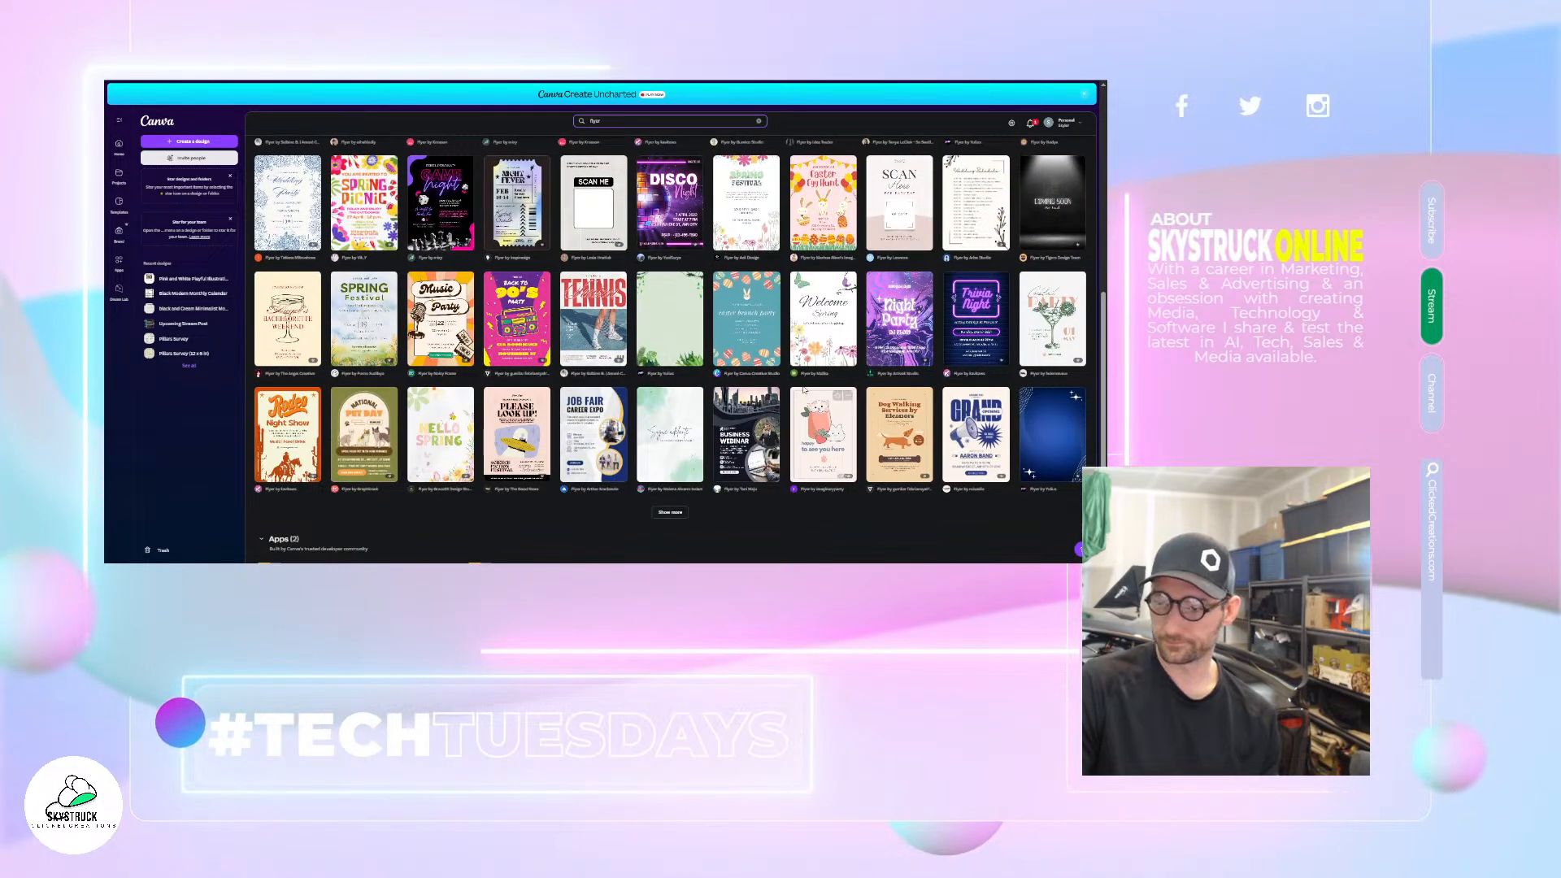
scroll(798, 395, up, 8)
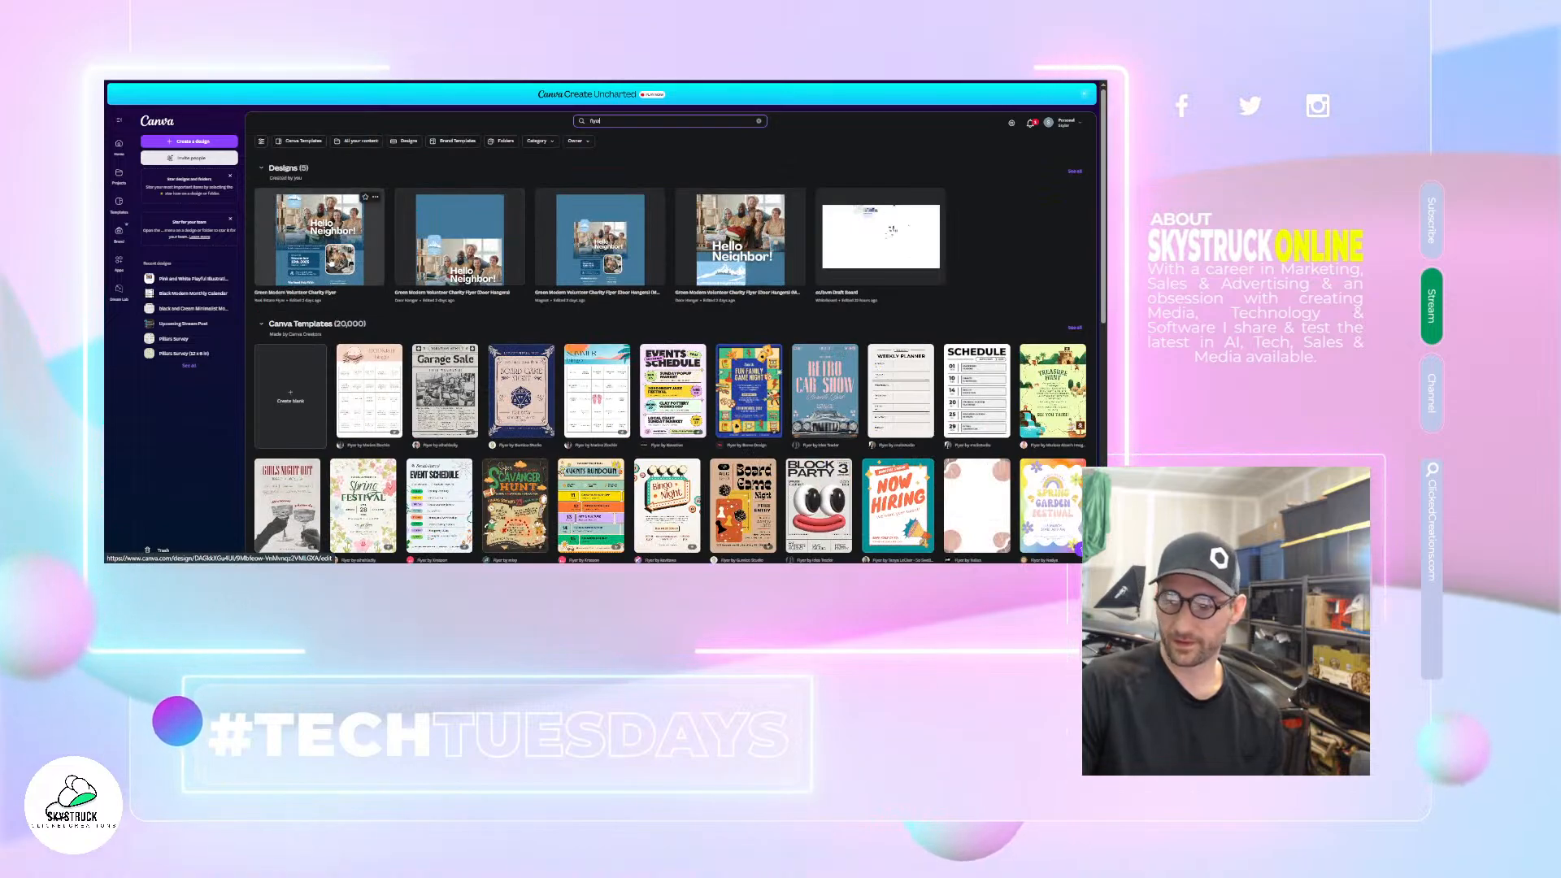
- Open the door hanger version of the charity flyer from the search results and examine its photo, heading, logo and text
click(741, 243)
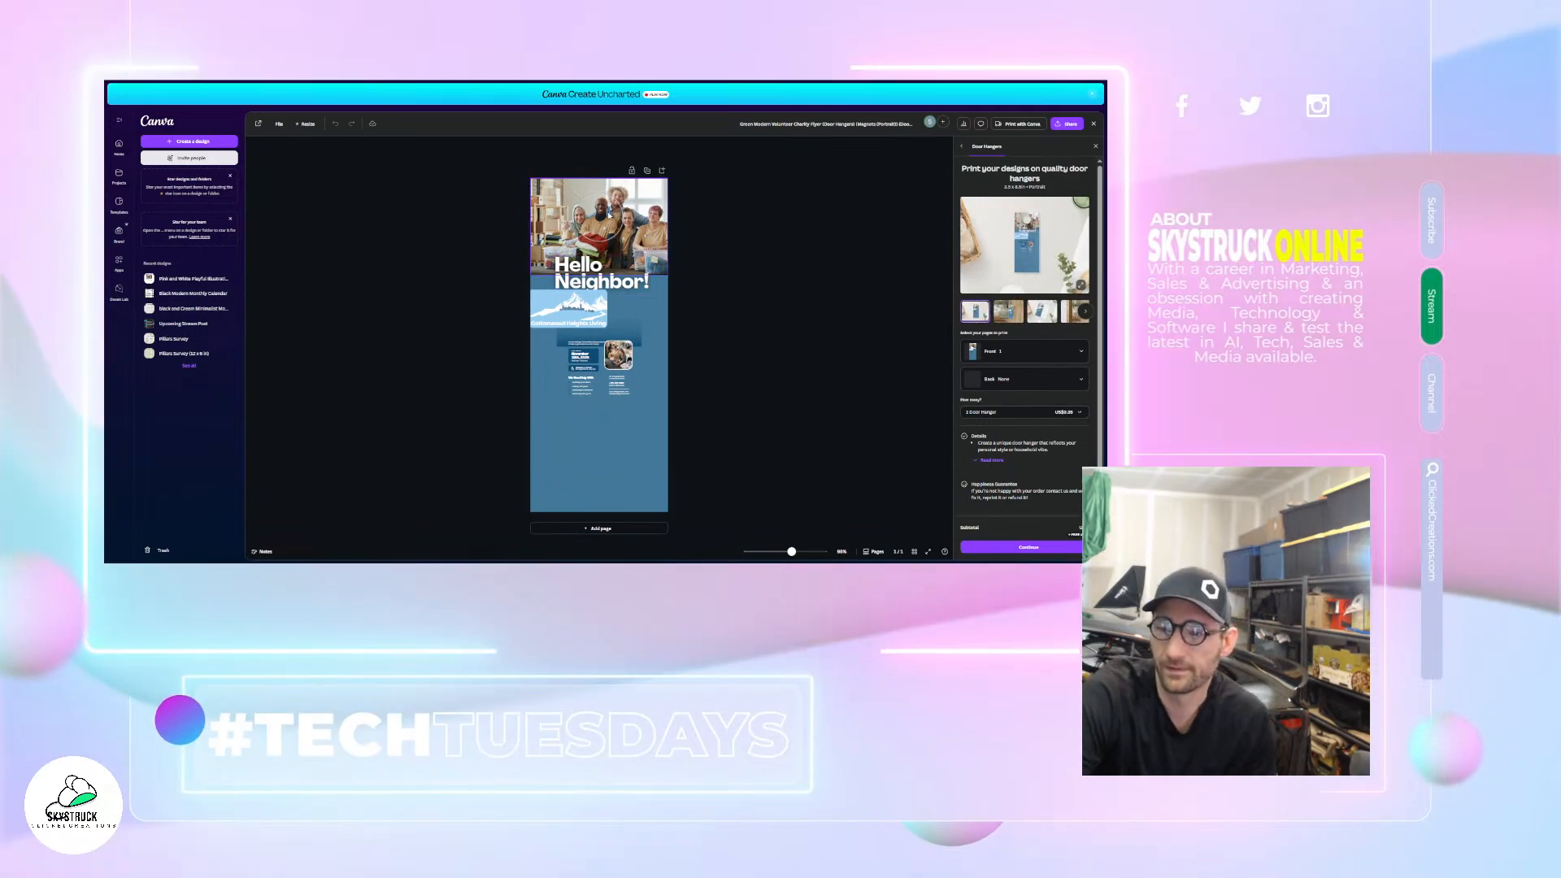
scroll(586, 226, up, 5)
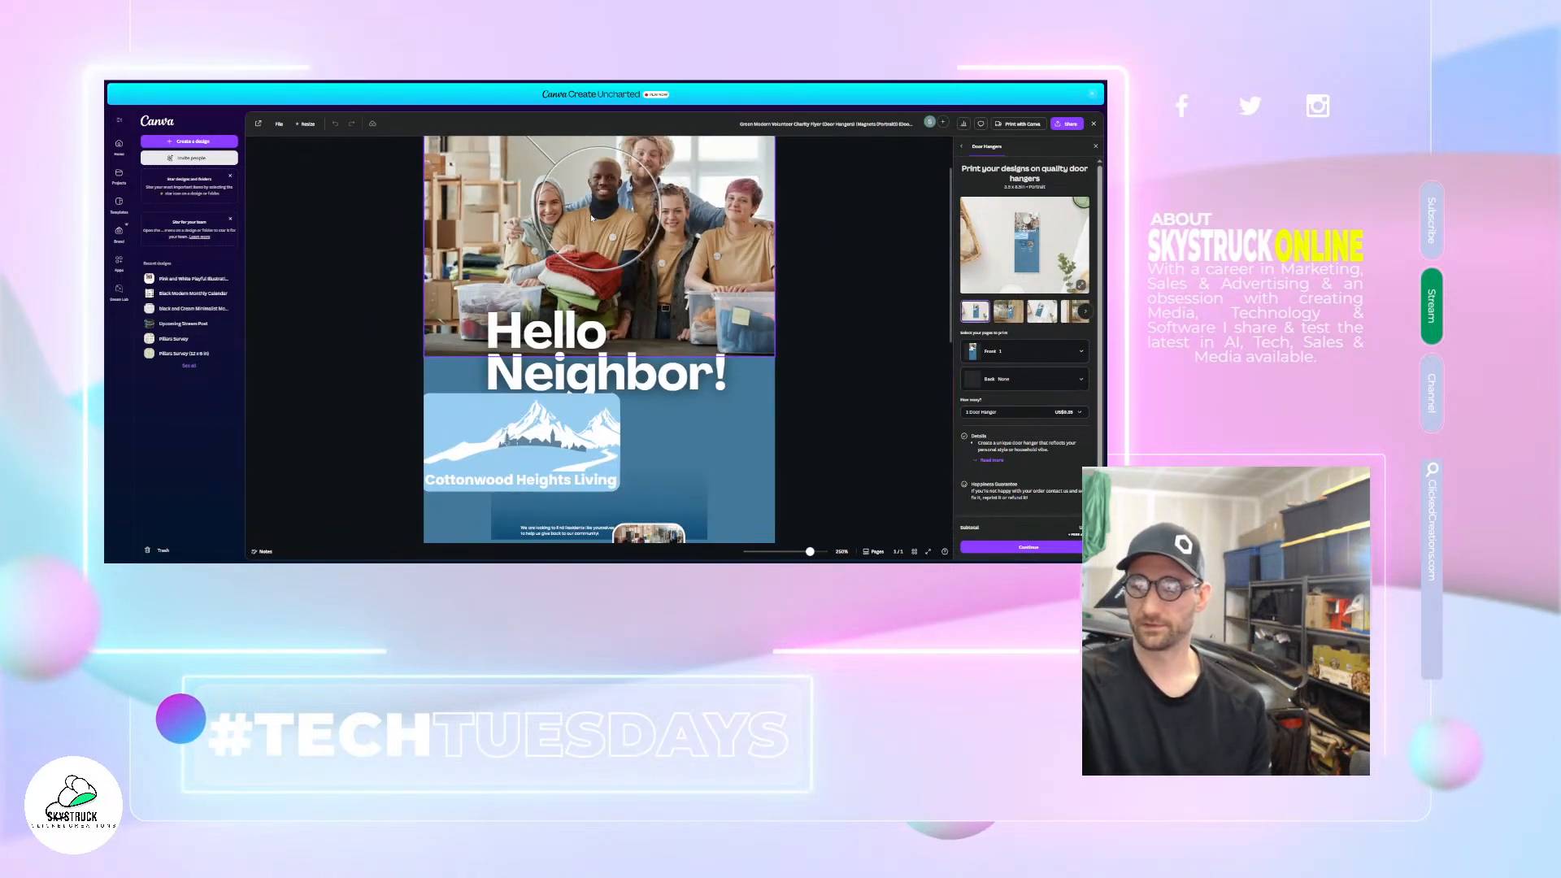
scroll(582, 185, up, 2)
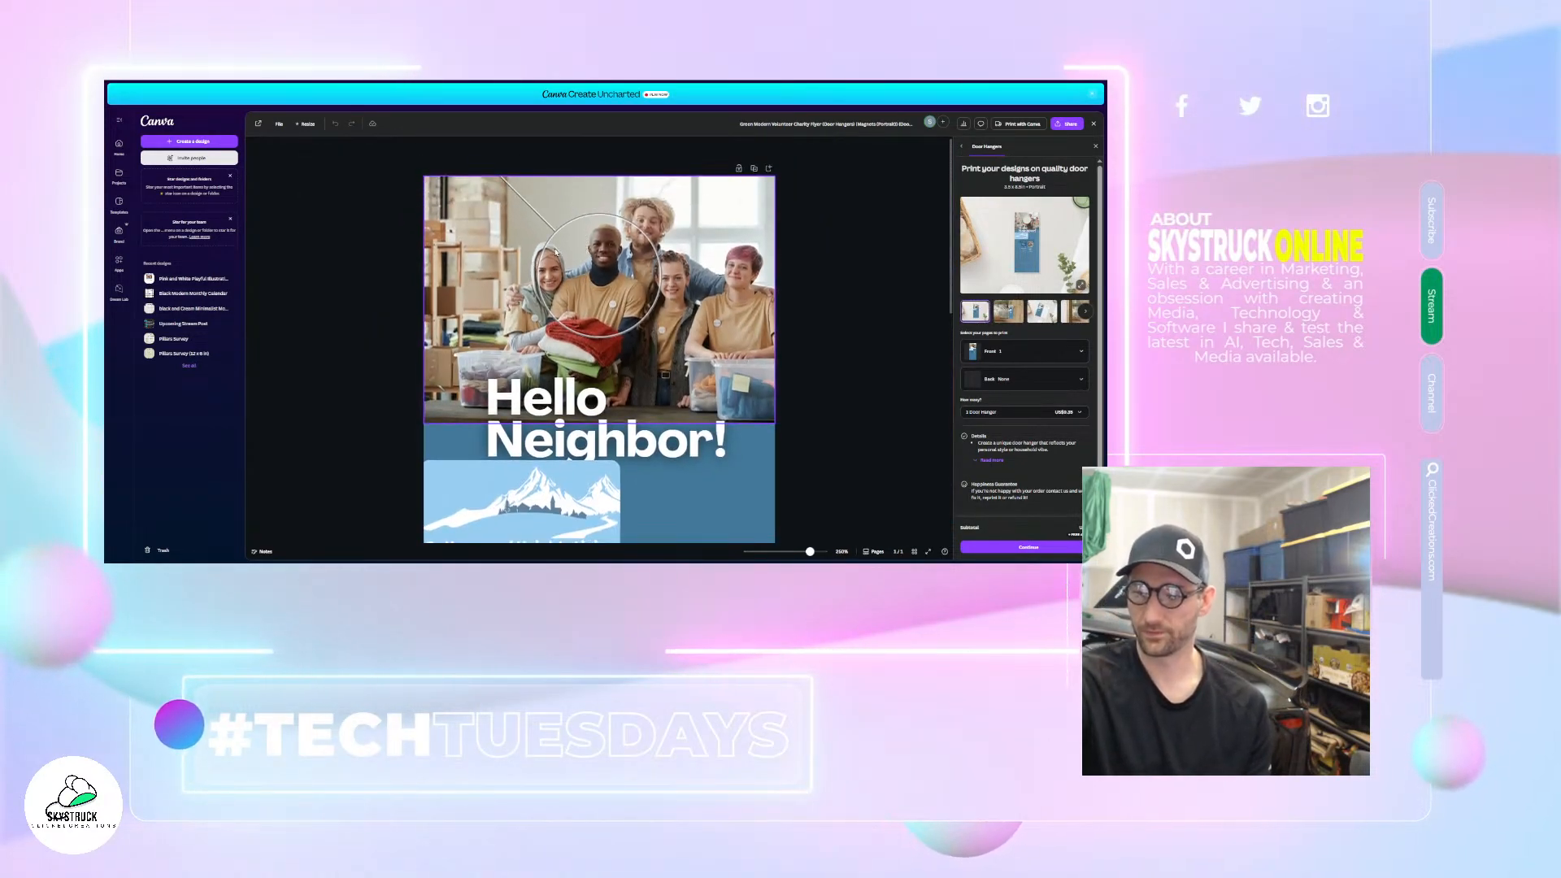
scroll(586, 280, down, 3)
scroll(593, 309, down, 2)
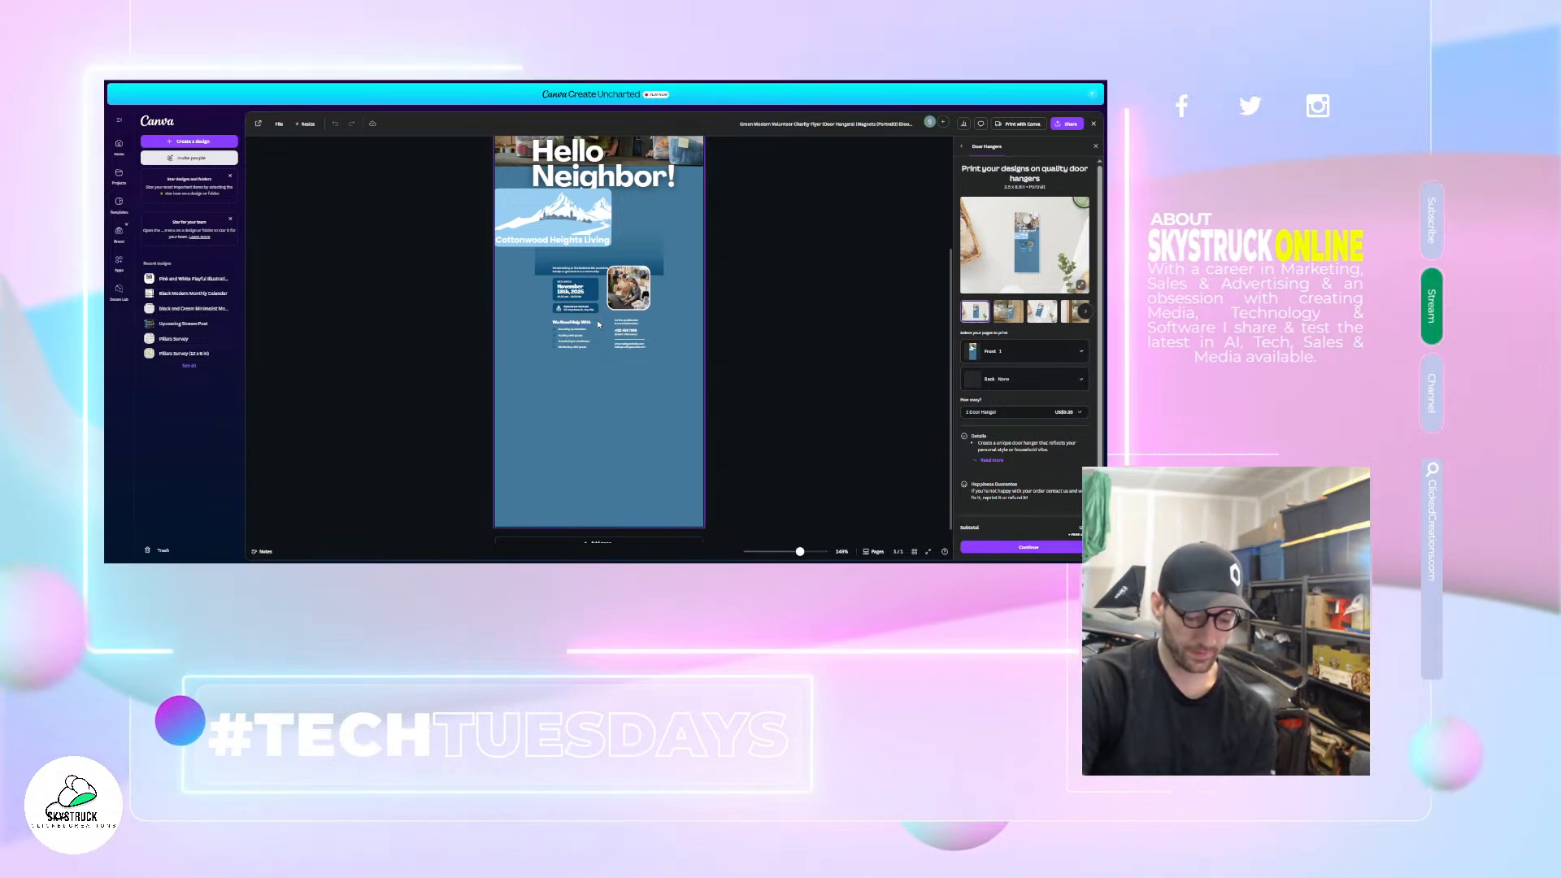
scroll(602, 388, up, 2)
scroll(608, 388, up, 2)
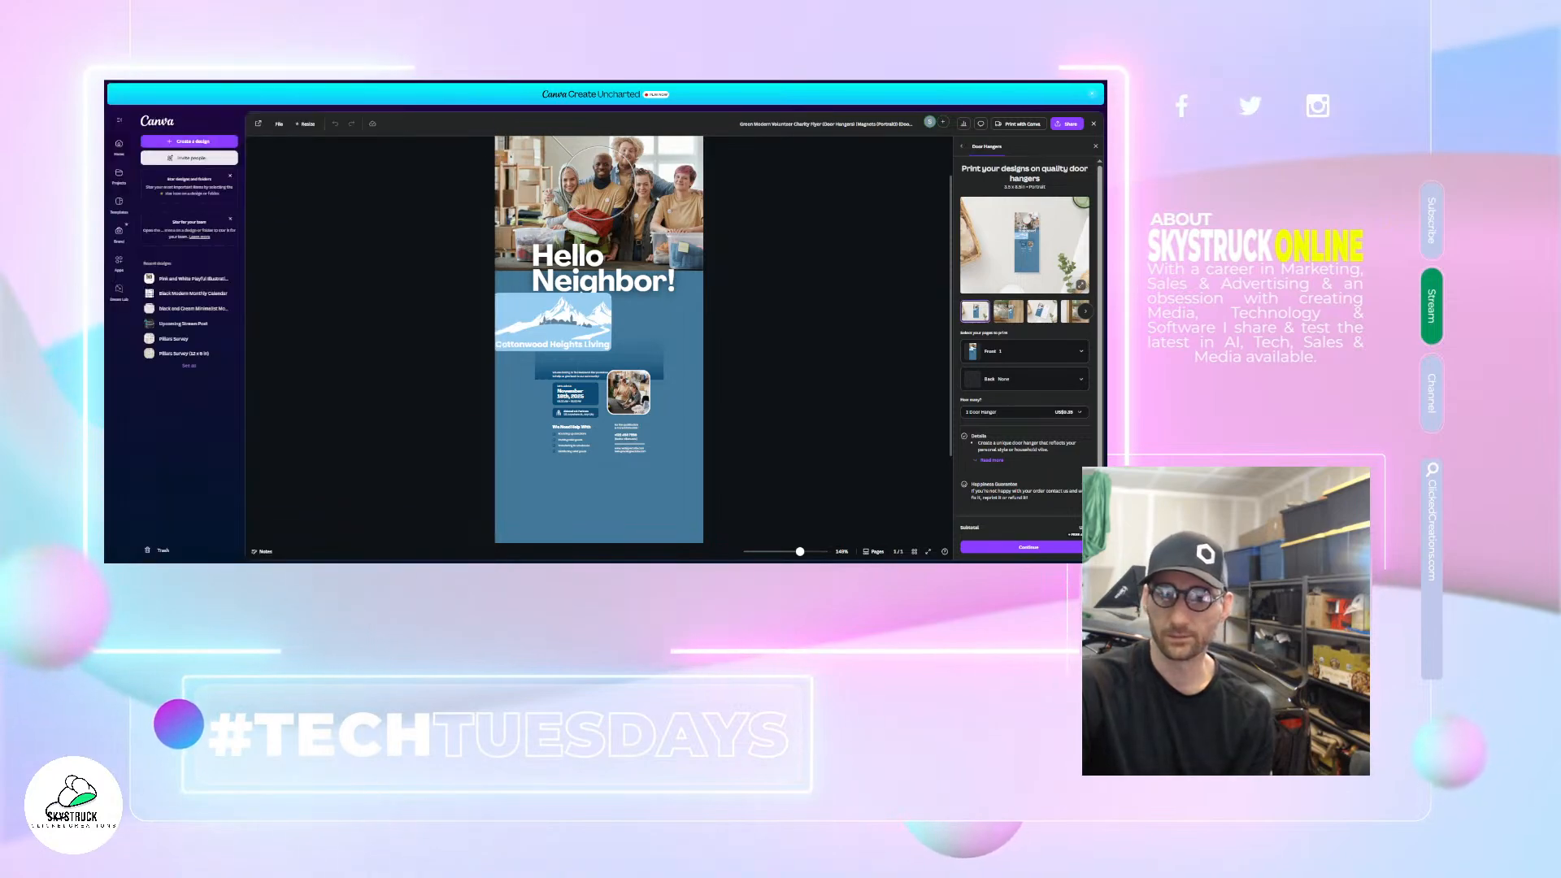
key(ctrl+Tab)
key(ctrl+Tab)
key(ctrl+Tab)
key(ctrl+Tab)
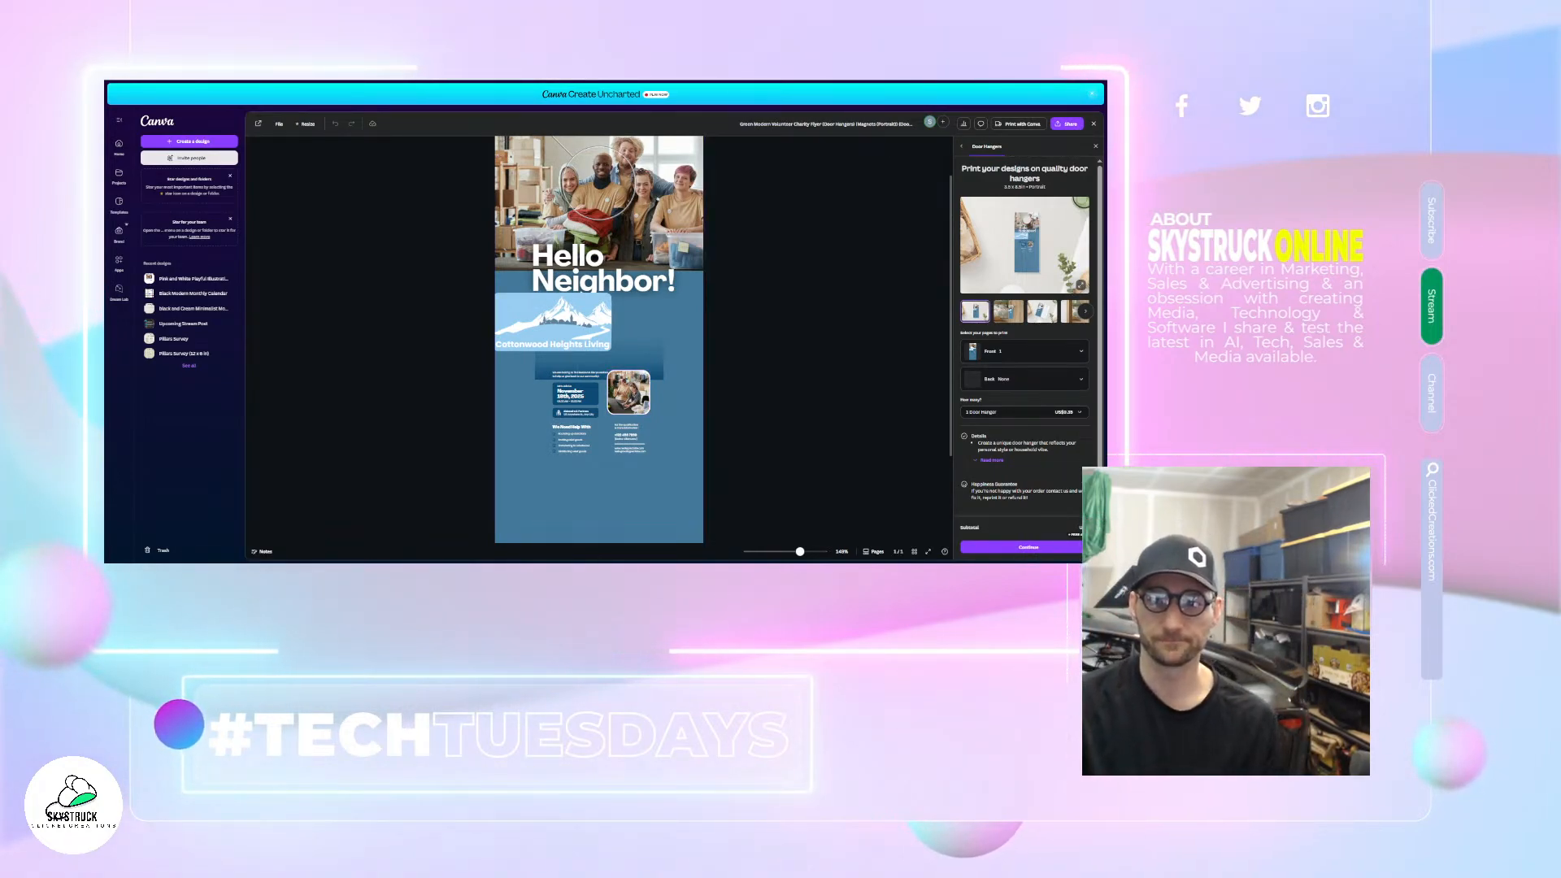
- Open YouTube in a new browser tab and go to the subscribed Citizen Skystruck channel
key(ctrl+t)
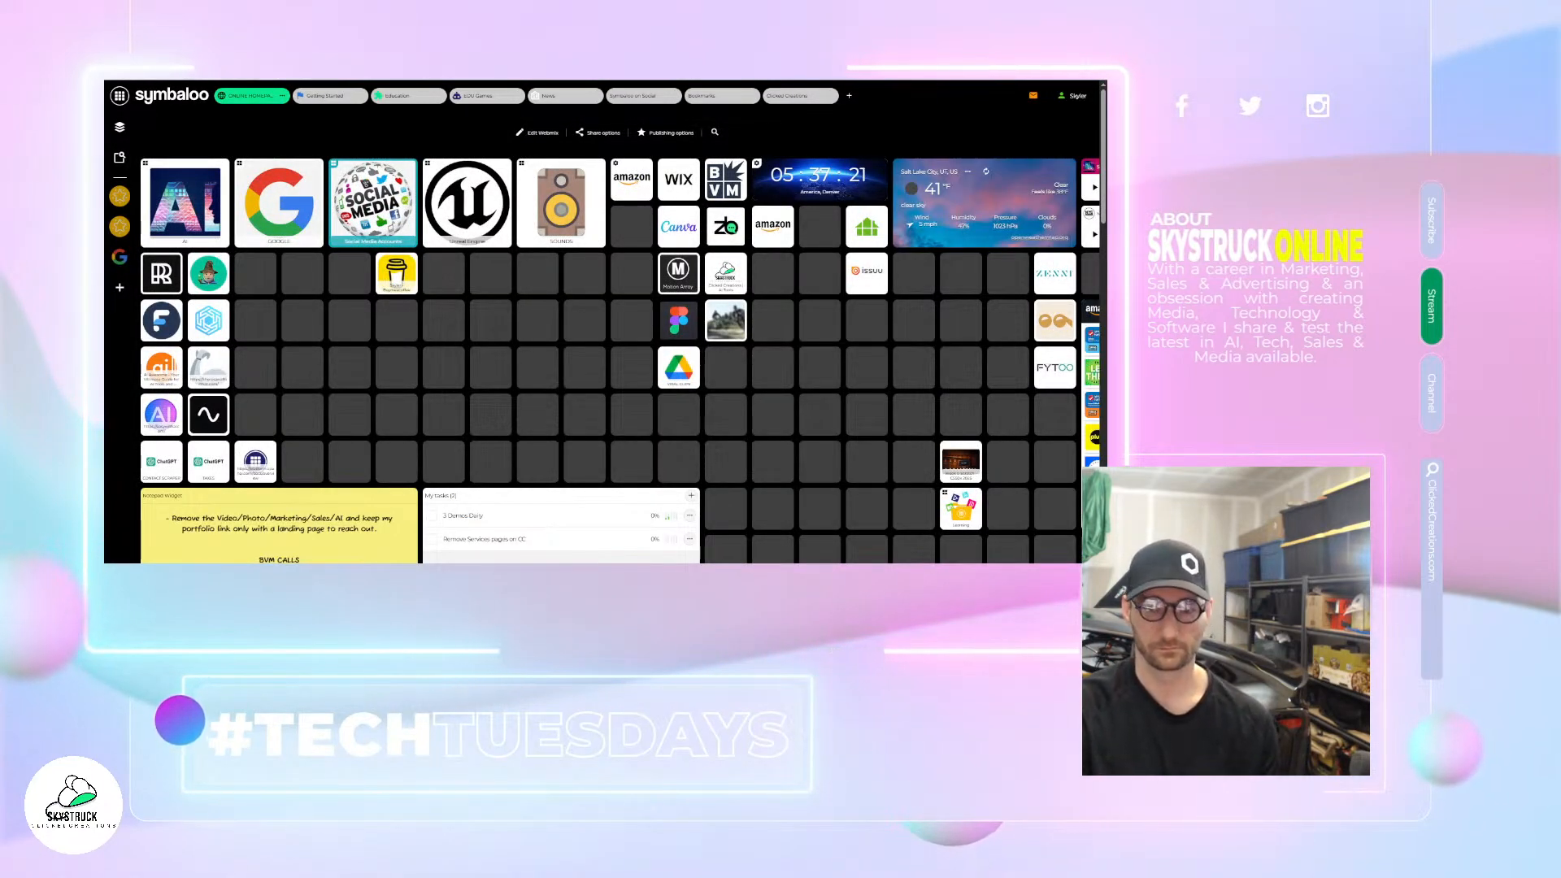
key(Return)
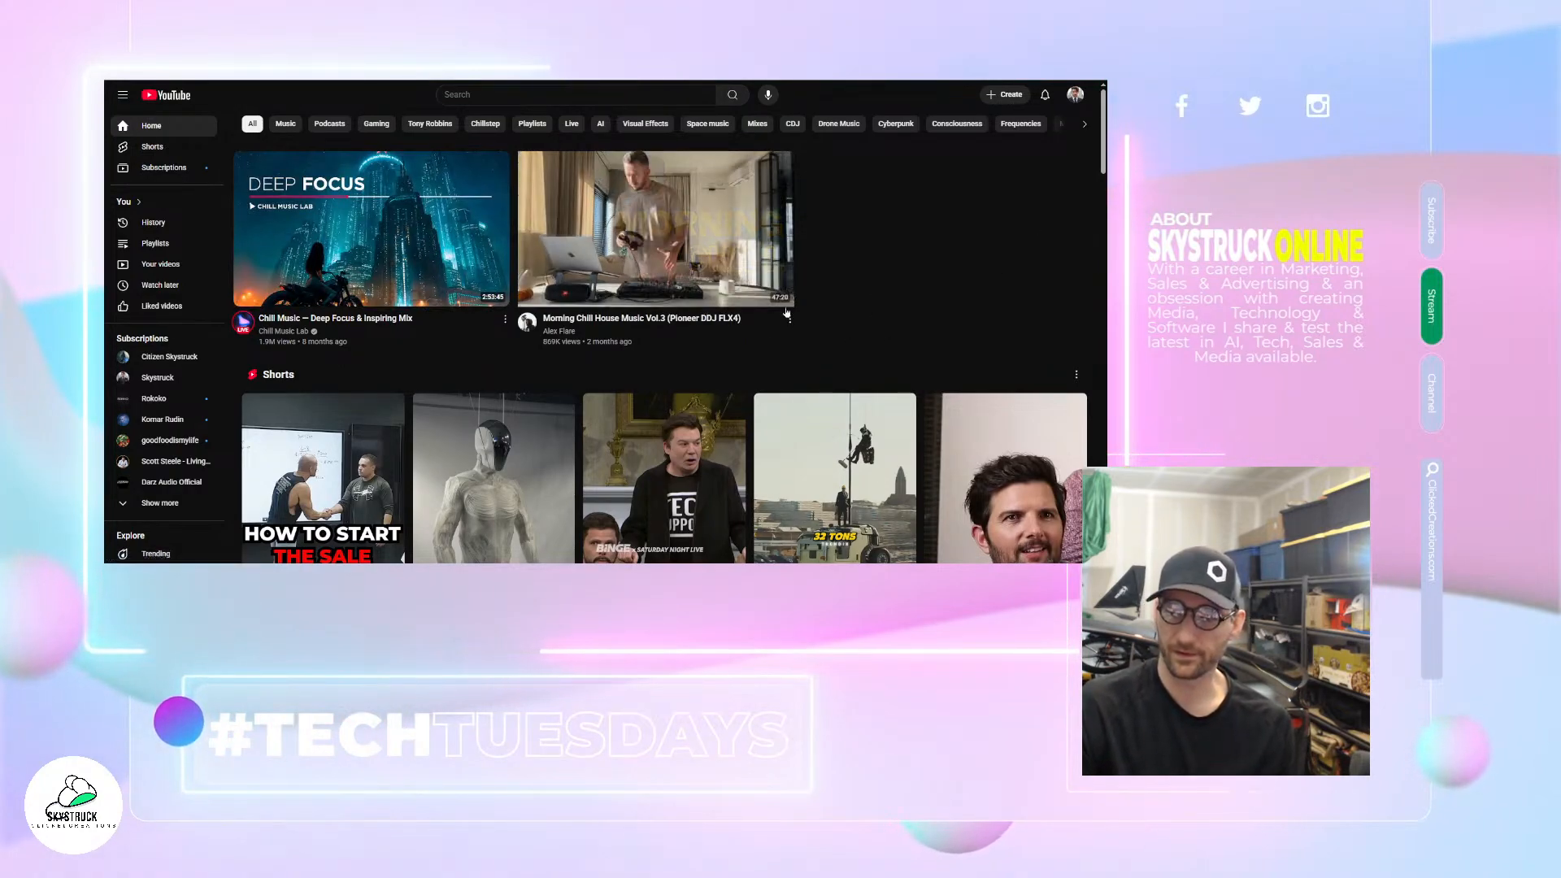
click(170, 358)
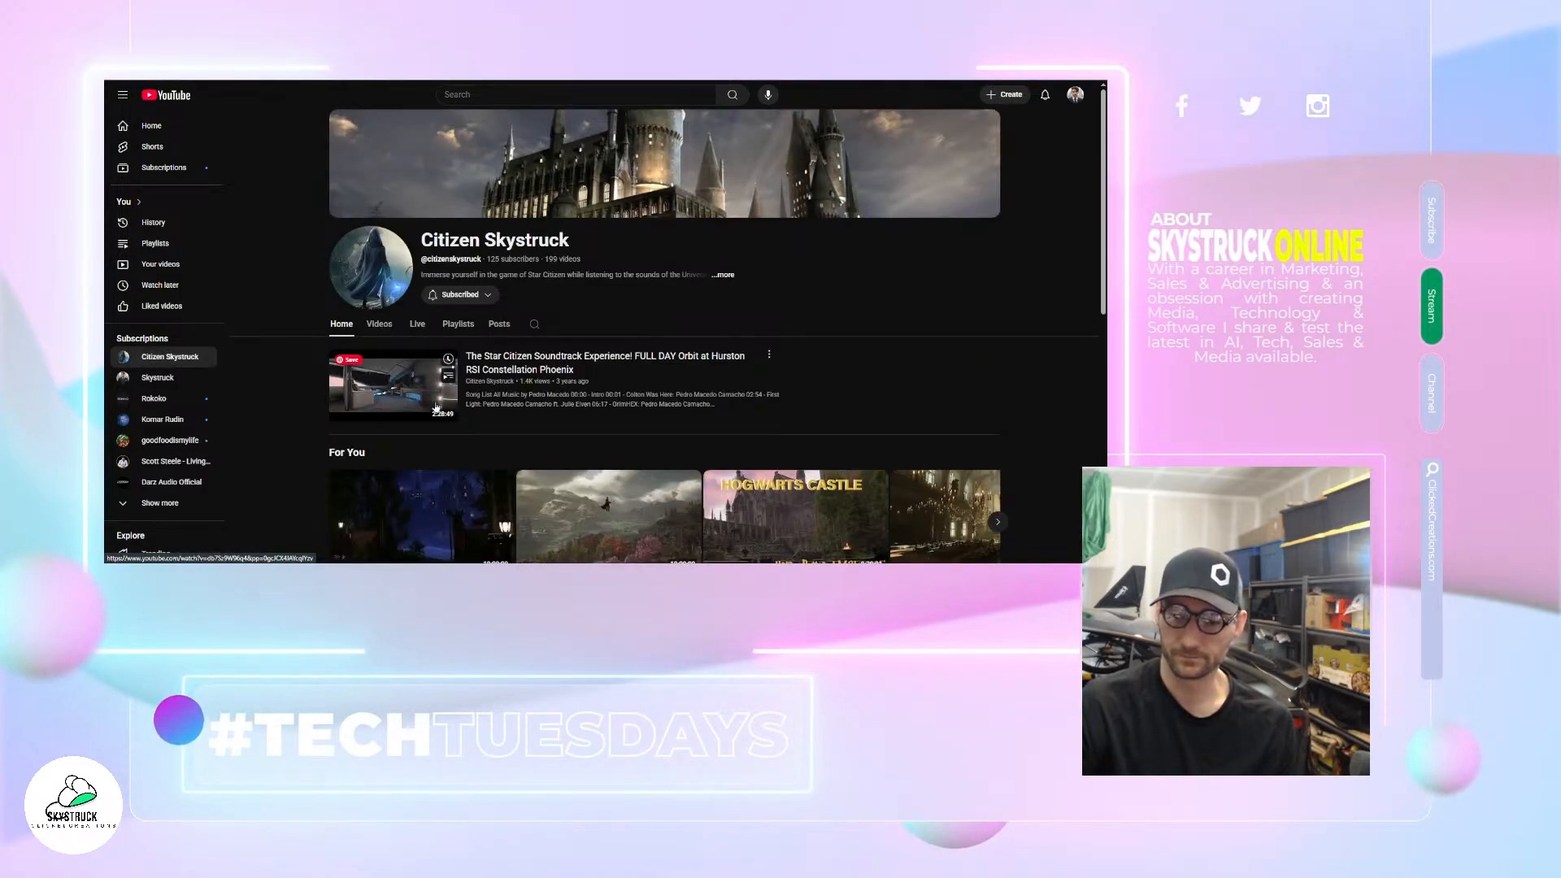
- Find the Star Citizen Soundtrack Immersion playlist among the channel's created playlists and start playing it
scroll(635, 351, down, 3)
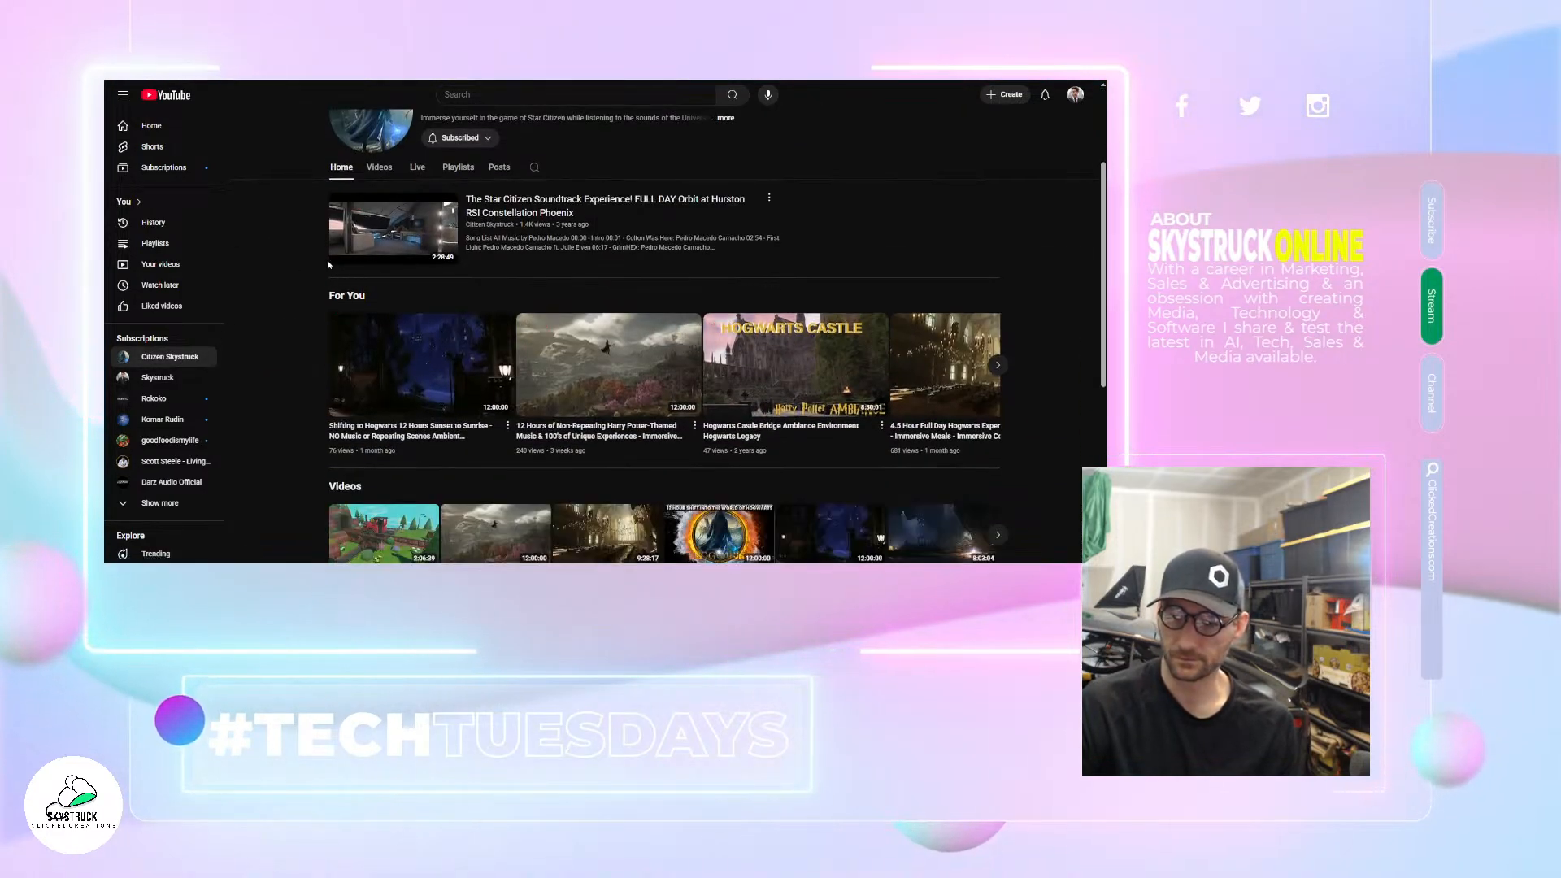
scroll(546, 413, down, 3)
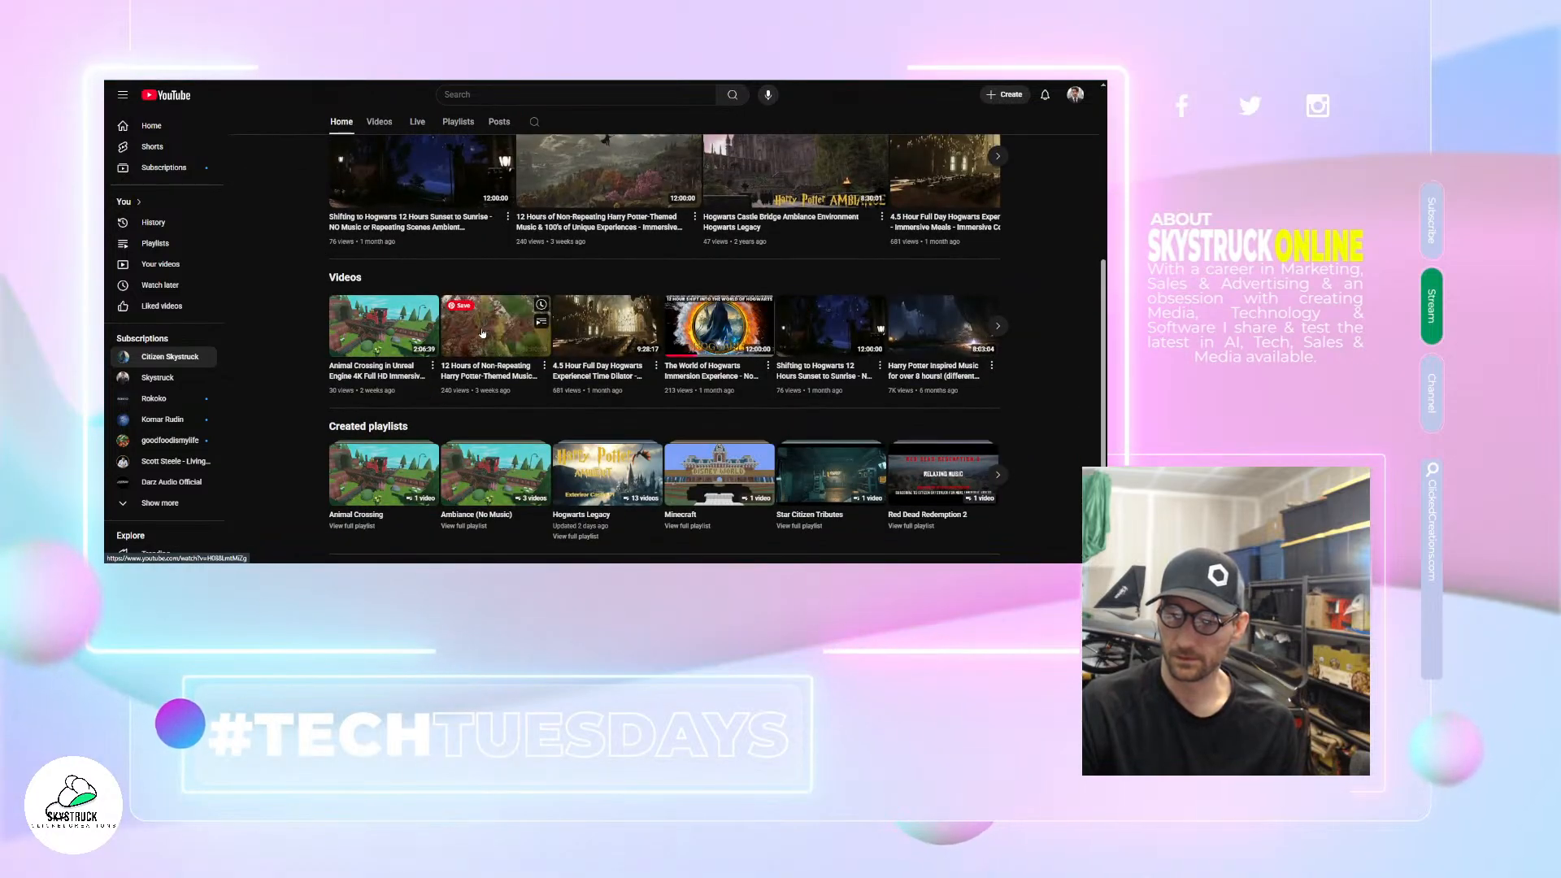
scroll(664, 448, down, 2)
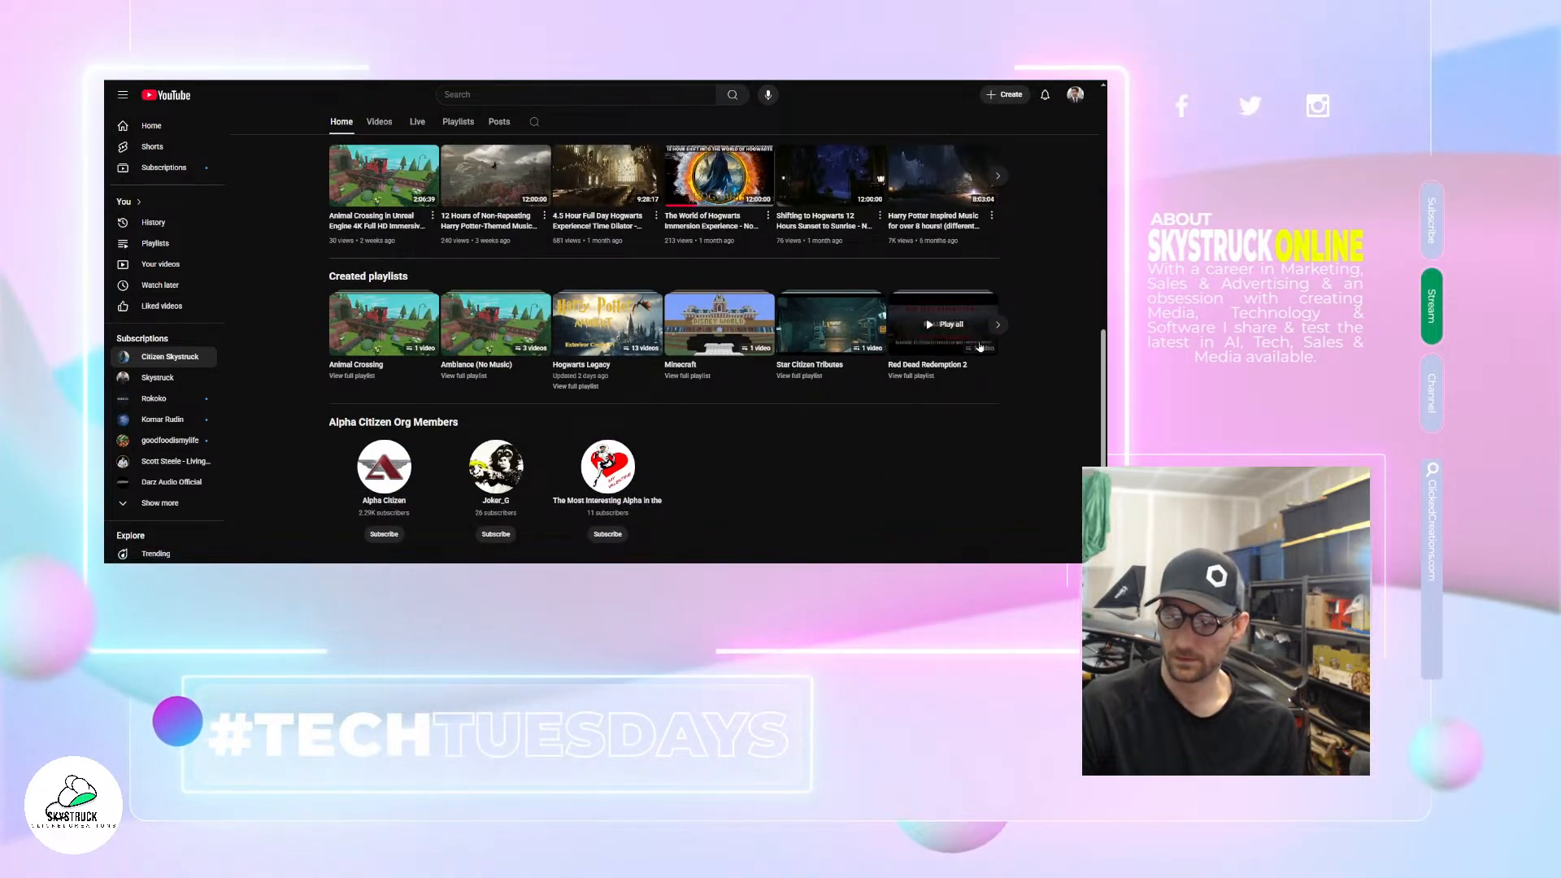
click(999, 326)
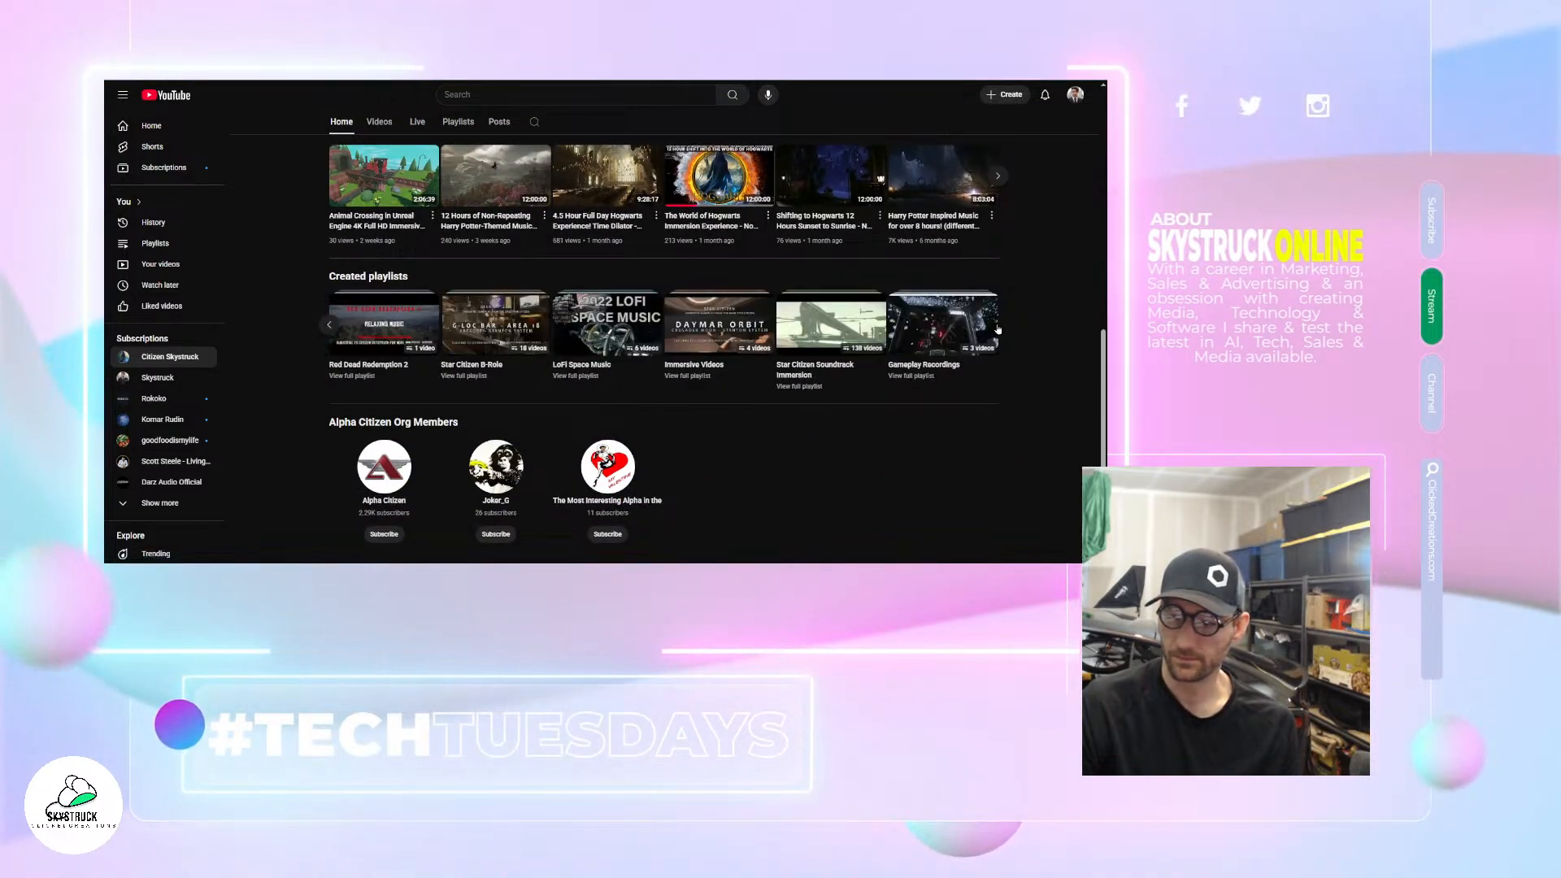
click(829, 367)
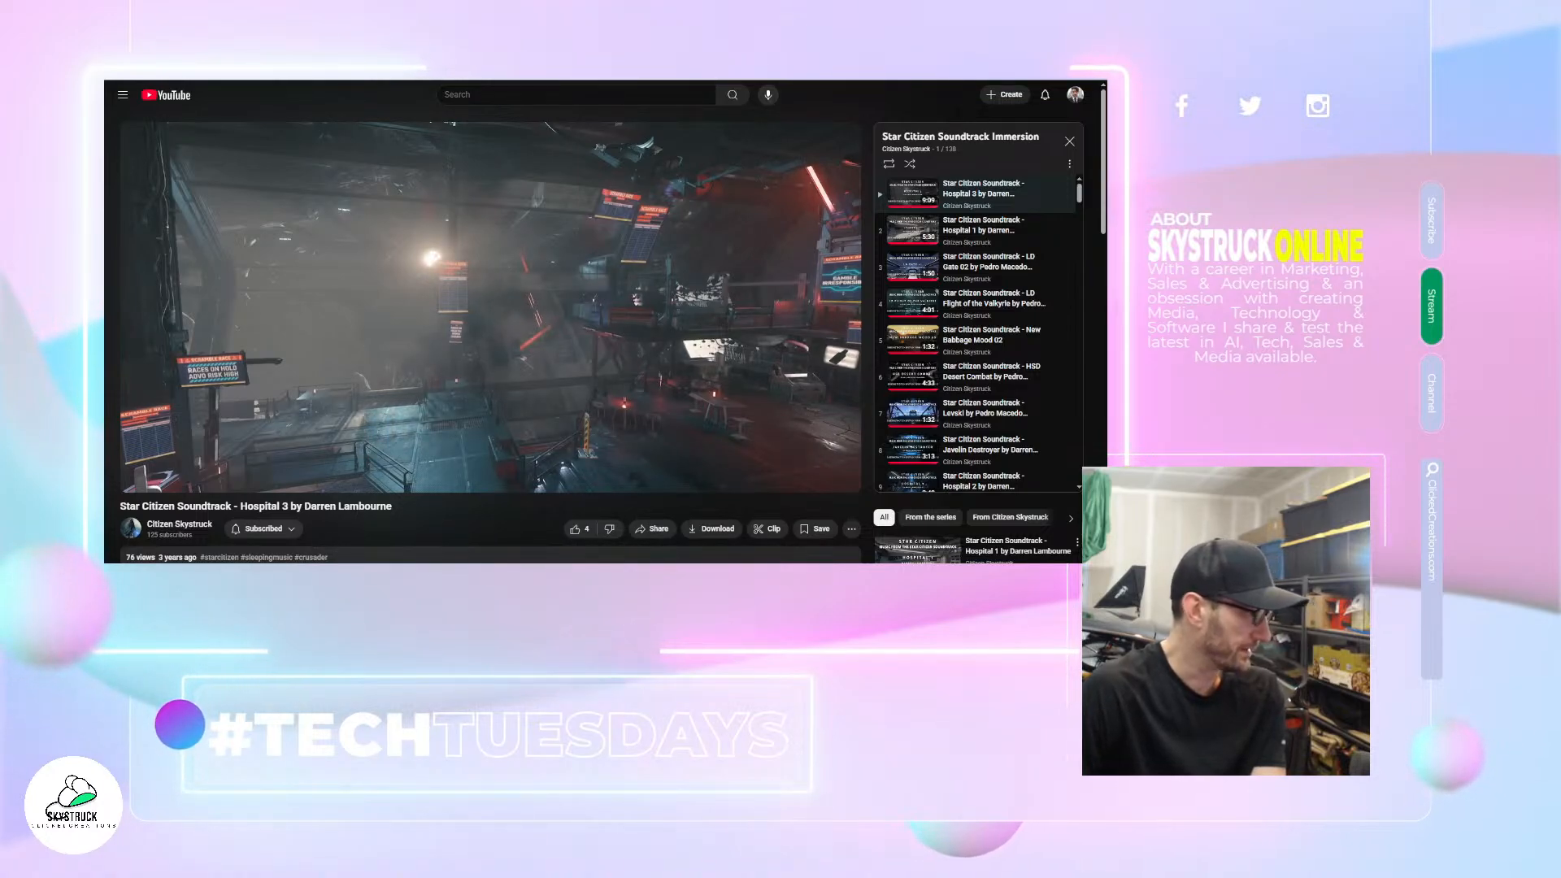
- Bring the OBS window onto the shared screen over the browser and position it so the whole audio mixer shows
drag(106, 132, 609, 63)
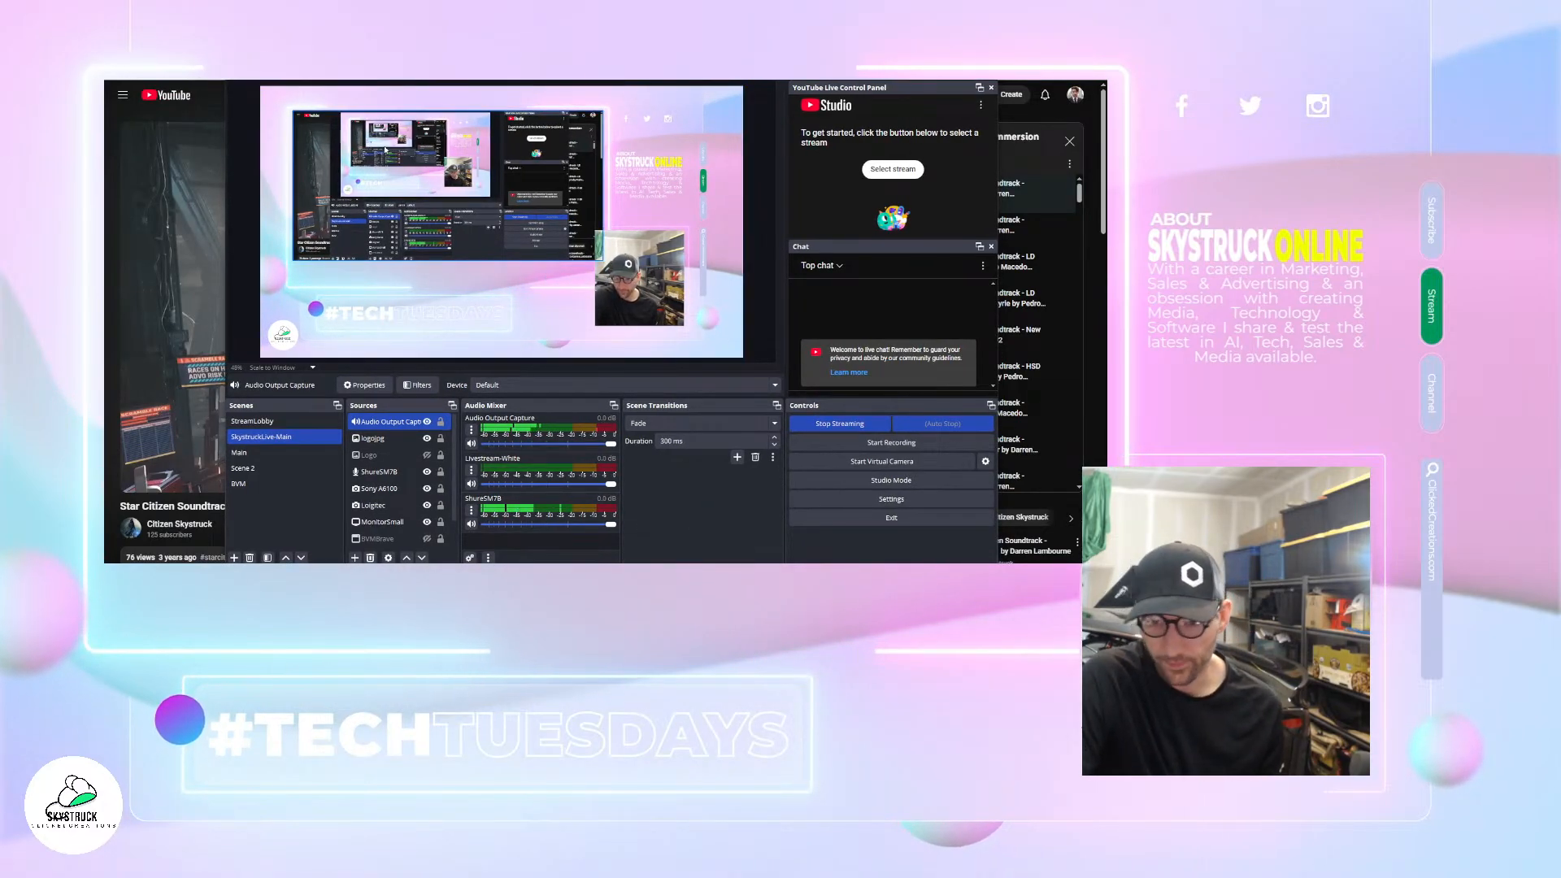
drag(504, 63, 516, 35)
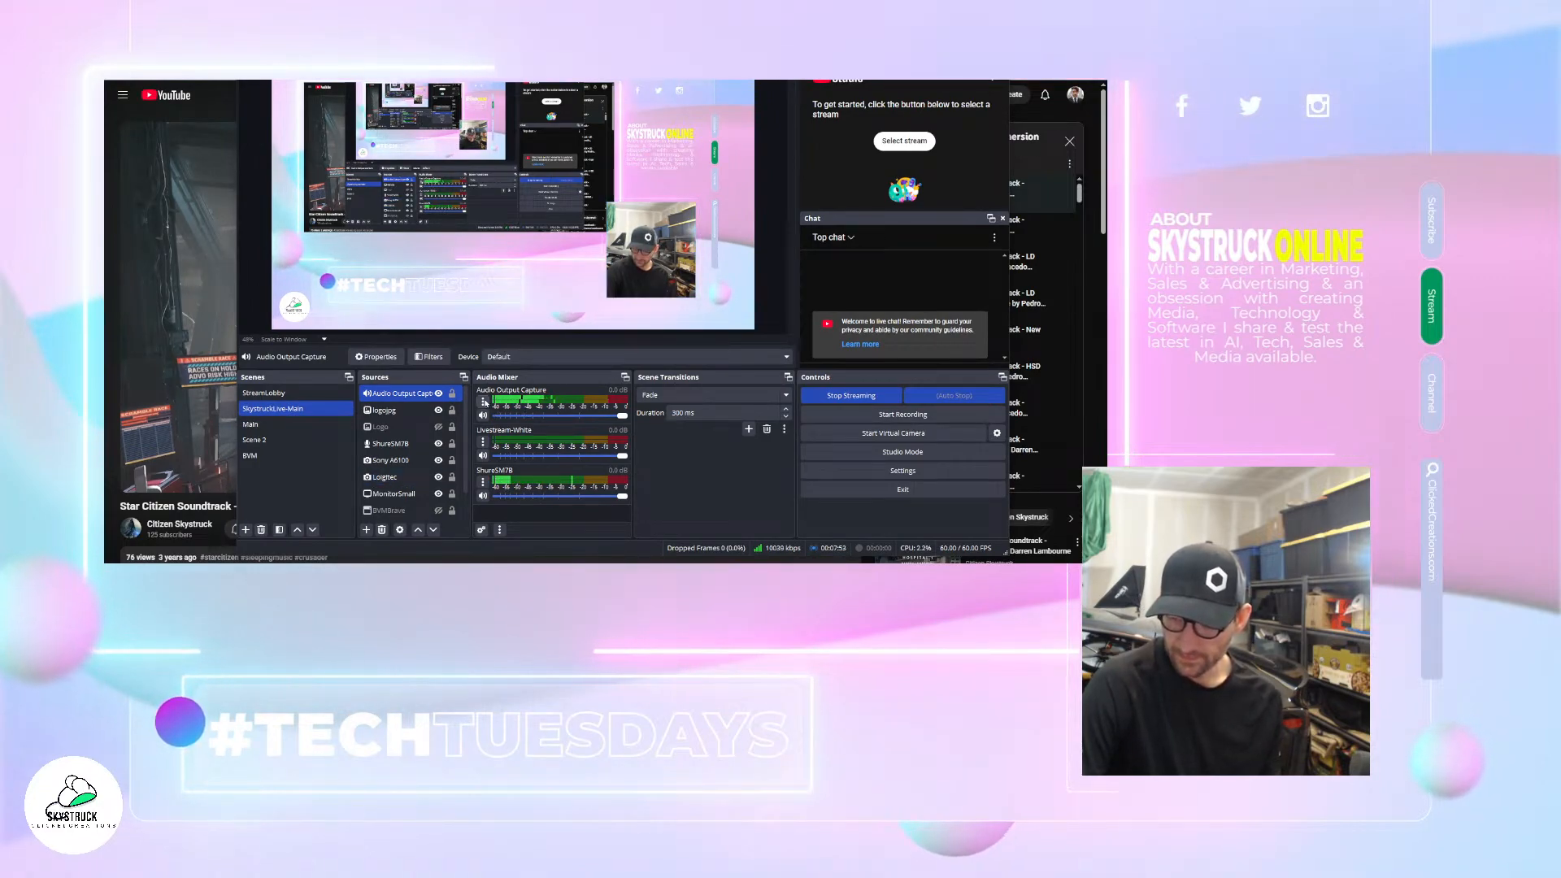
- Try lowering the Audio Output Capture volume to about -24 dB, and restore it to 0.0 dB
click(483, 401)
click(637, 472)
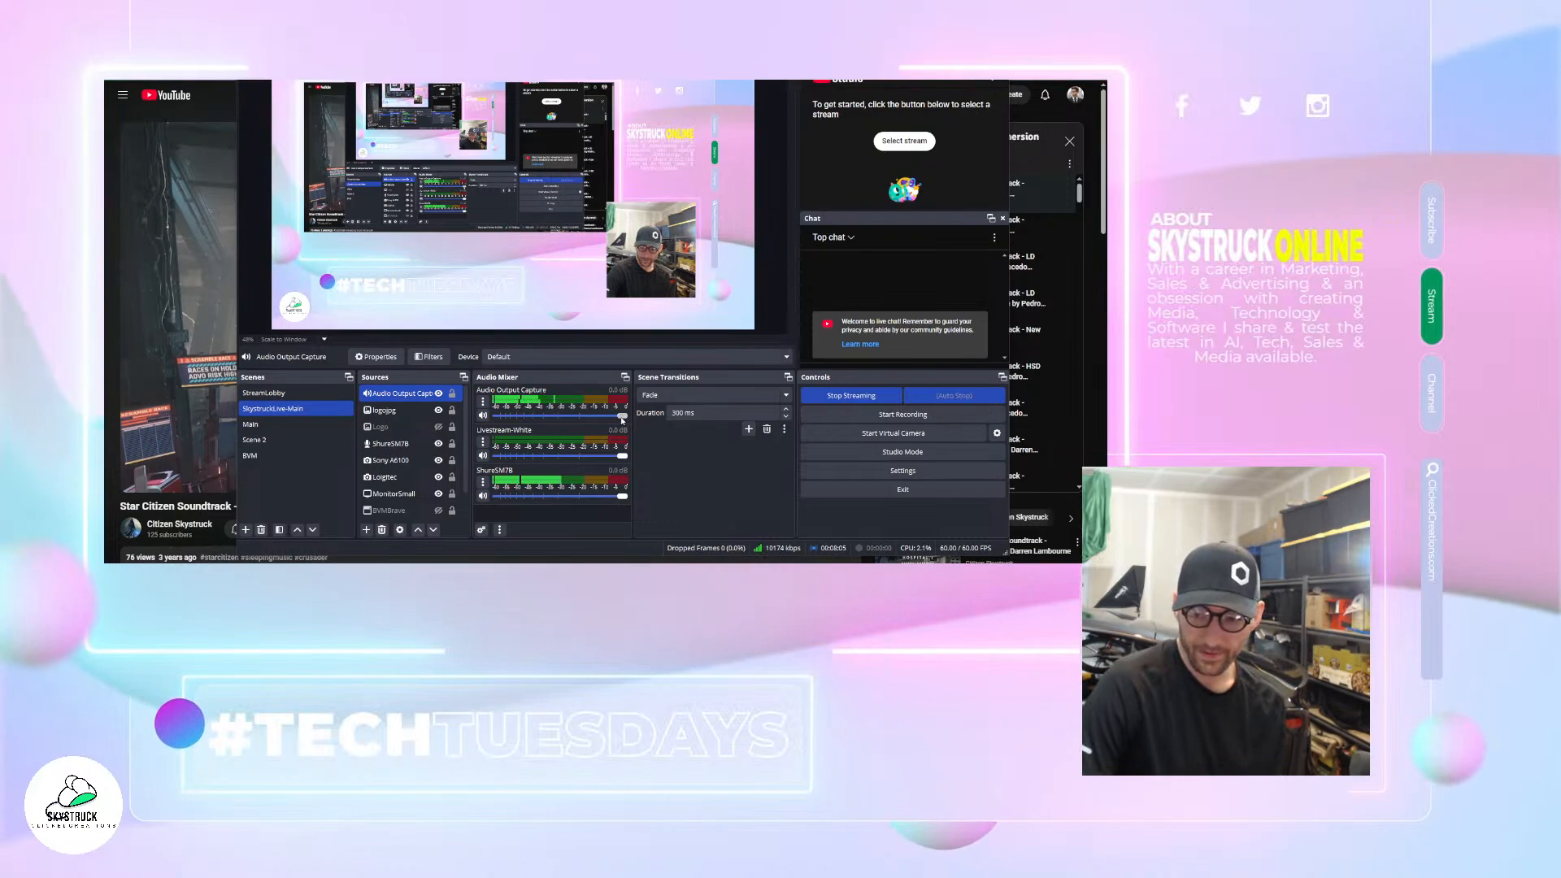
drag(622, 419, 552, 418)
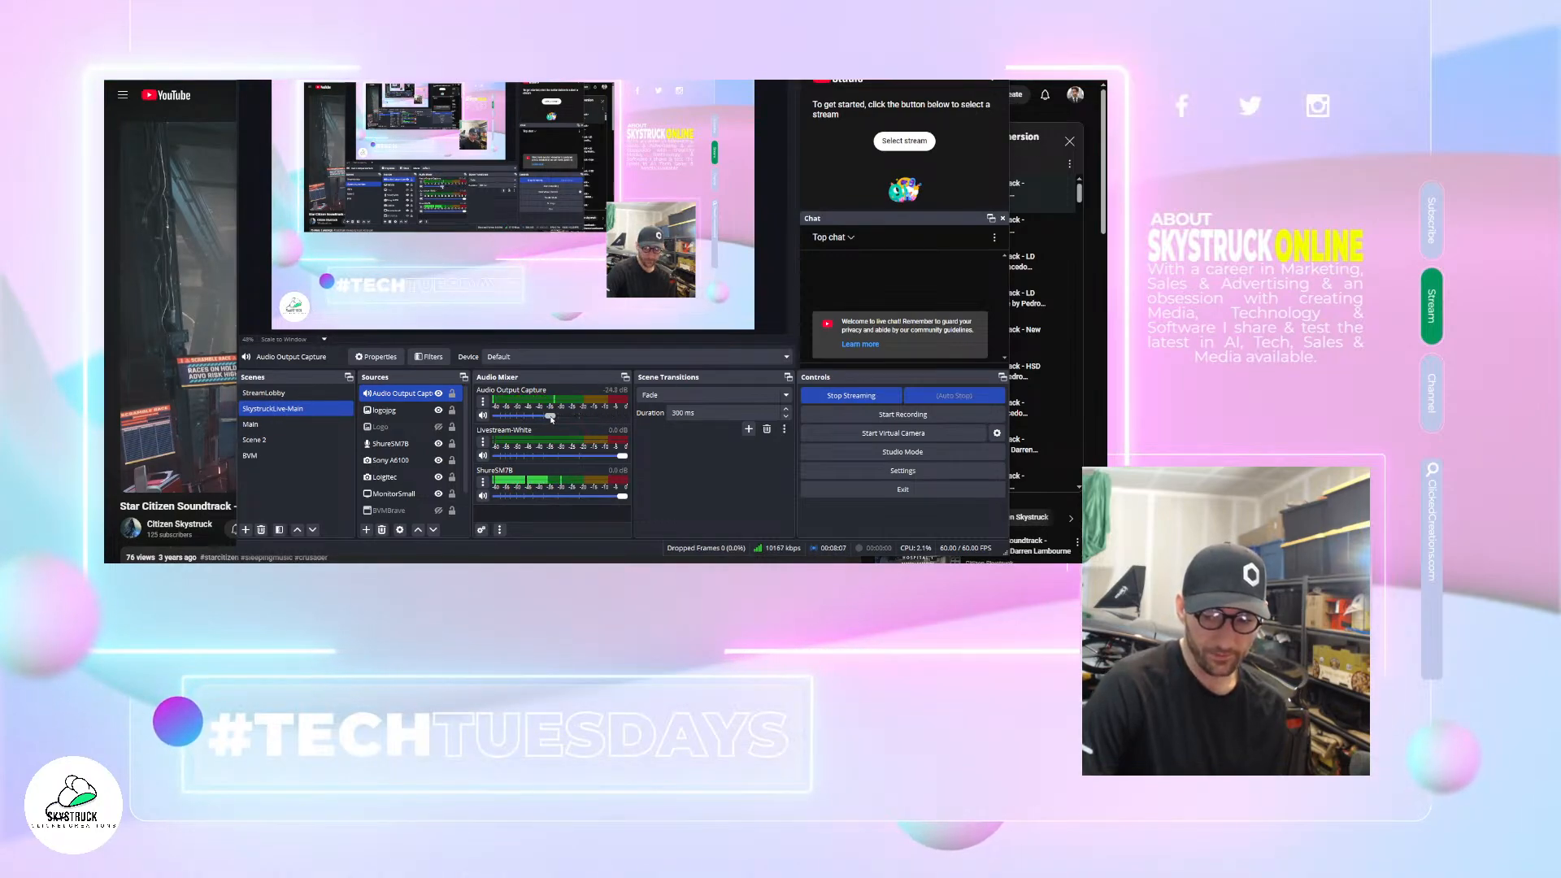
scroll(526, 414, up, 10)
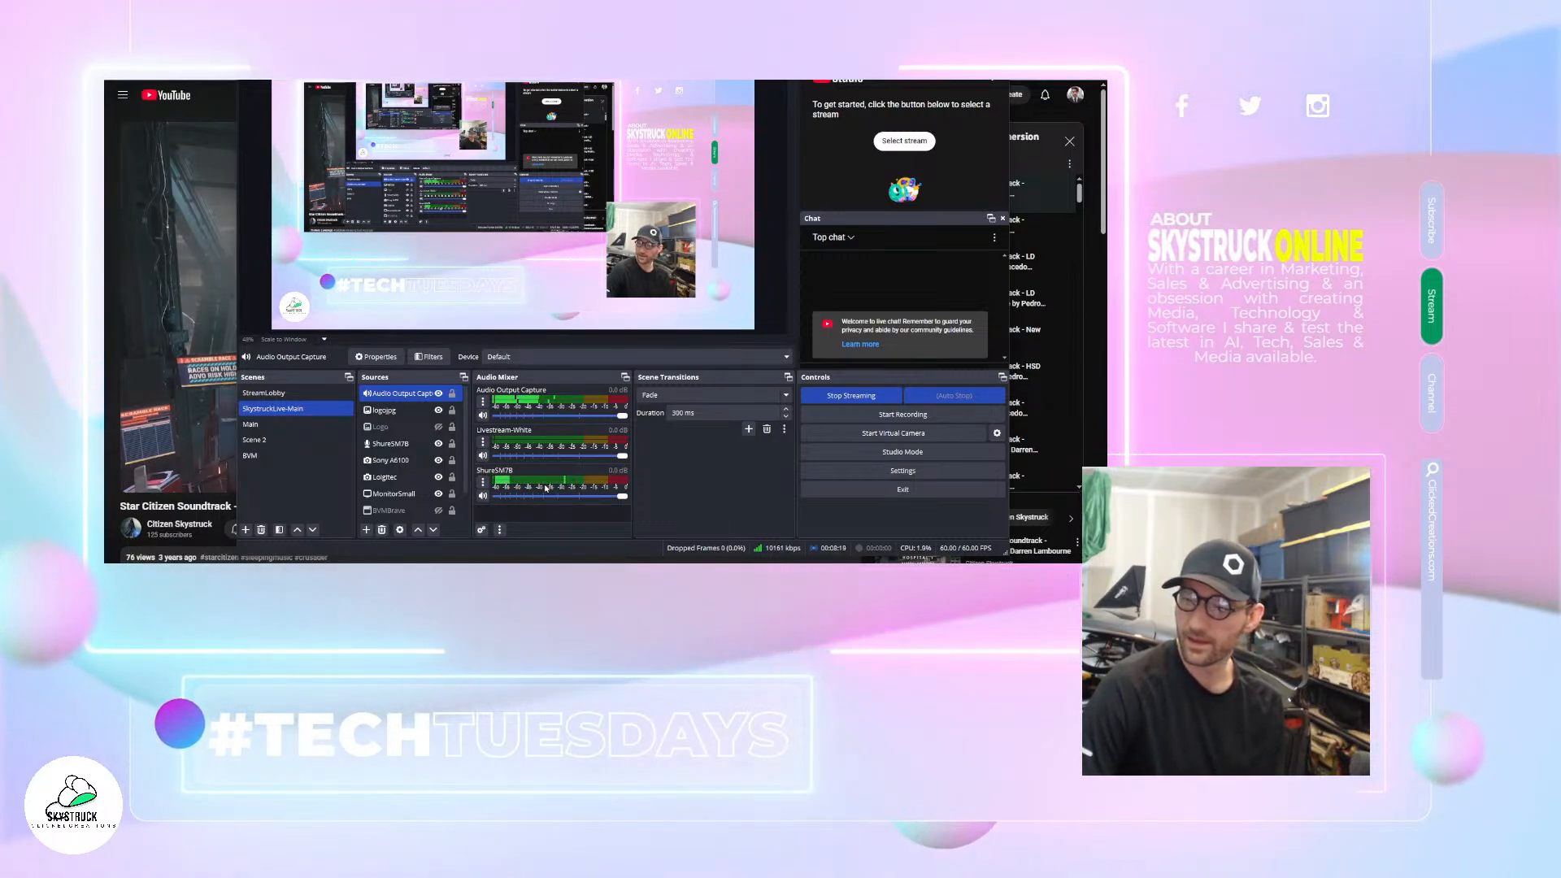
- Try Realtek Digital Output (Realtek(R) Audio) as the device for the Audio Output Capture source
double_click(409, 398)
click(504, 163)
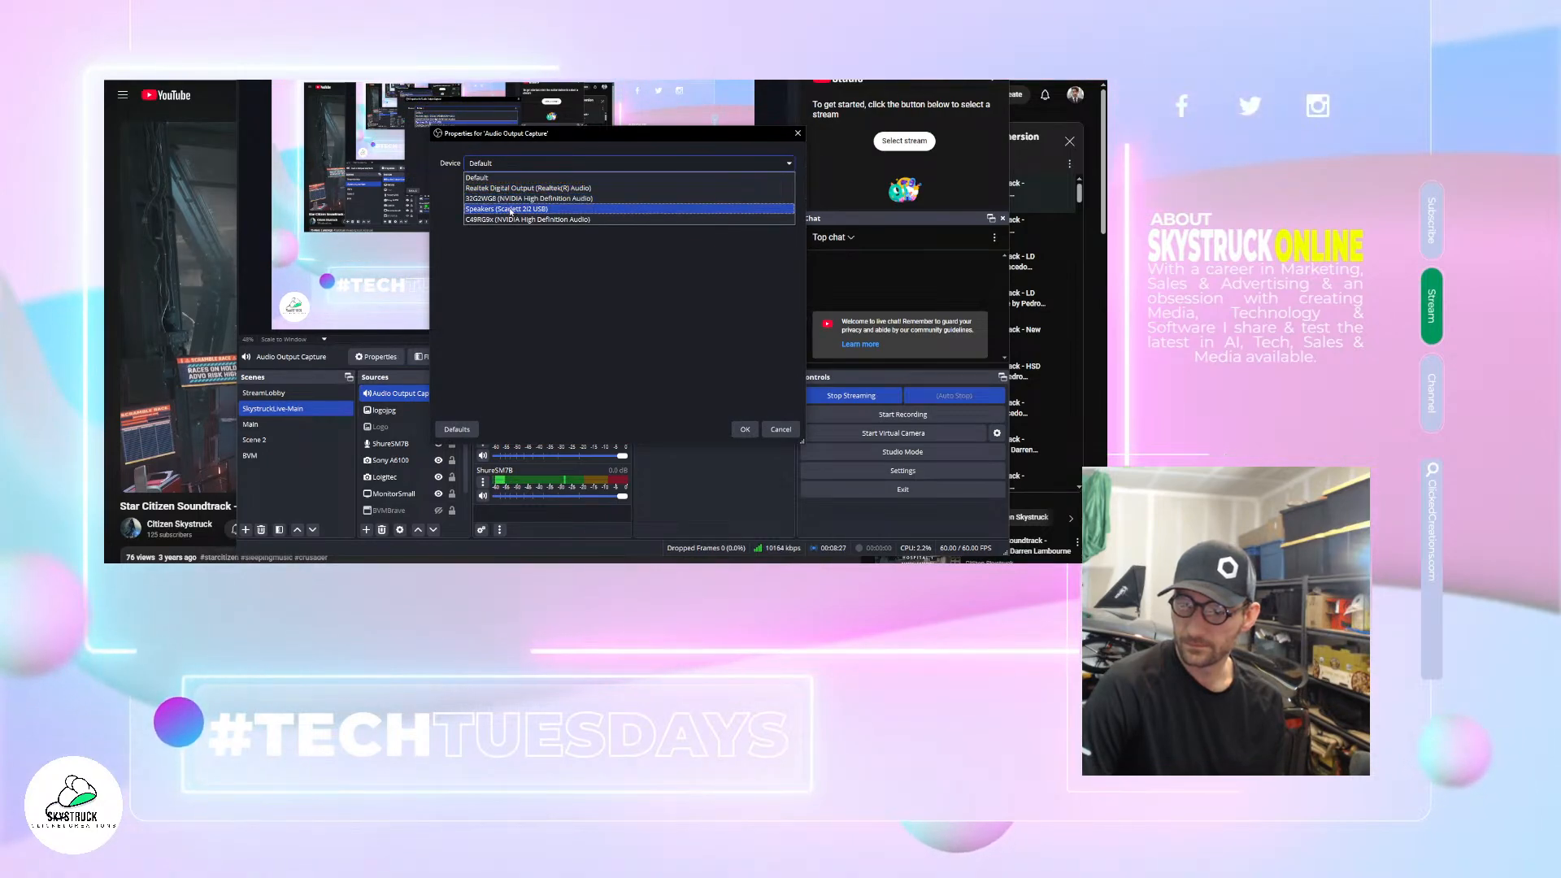
click(520, 188)
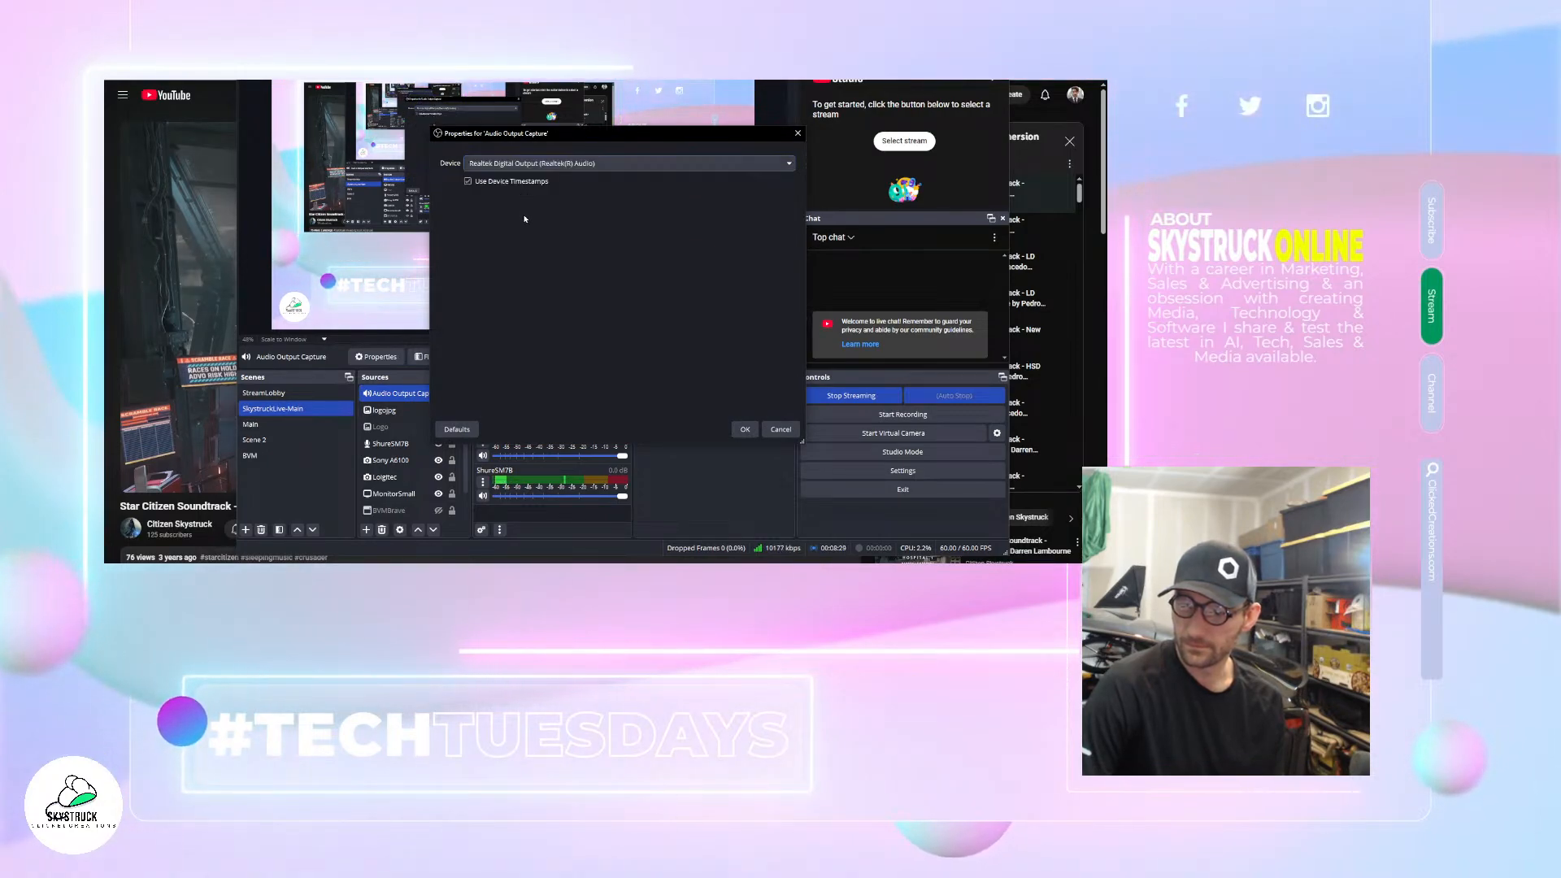
click(740, 430)
click(483, 401)
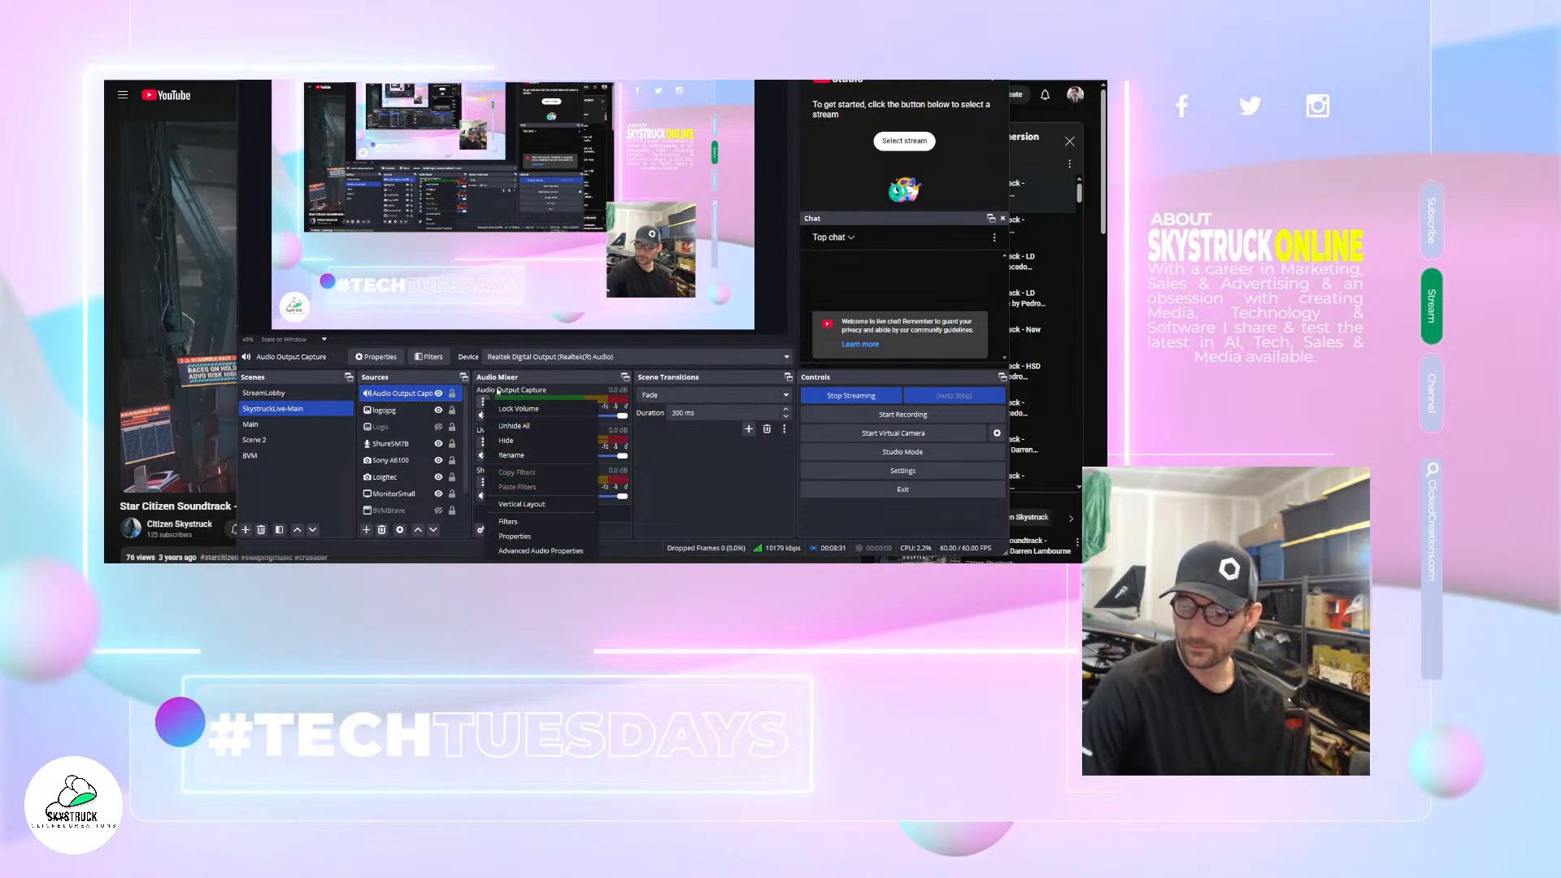
click(528, 521)
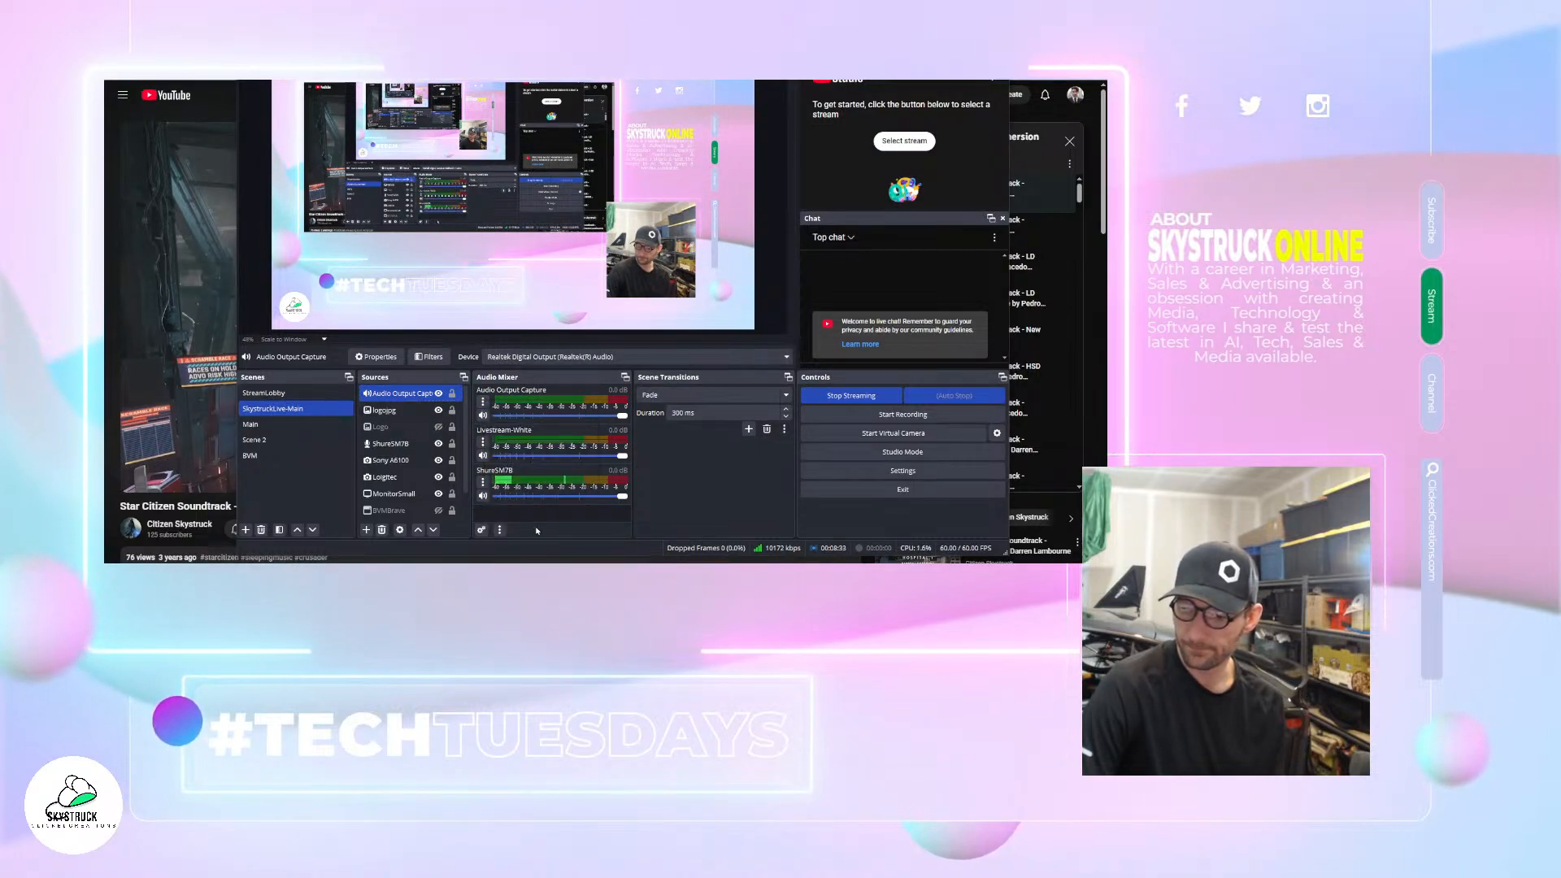
click(819, 467)
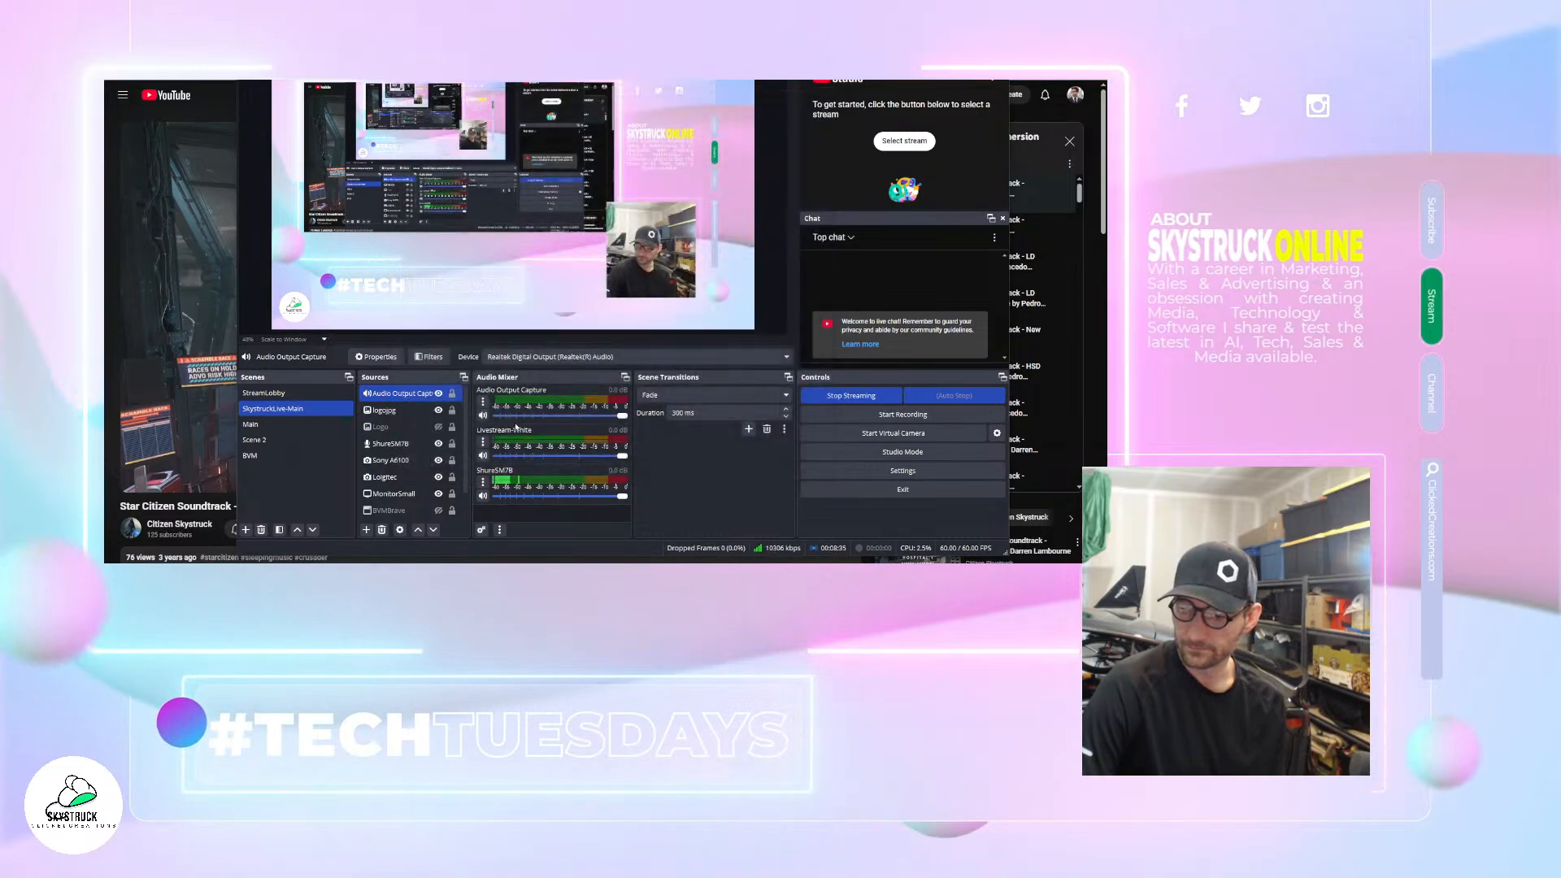
- Set the Audio Output Capture device to Speakers (Scarlett 2i2 USB) and move the OBS window off the shared screen
click(484, 401)
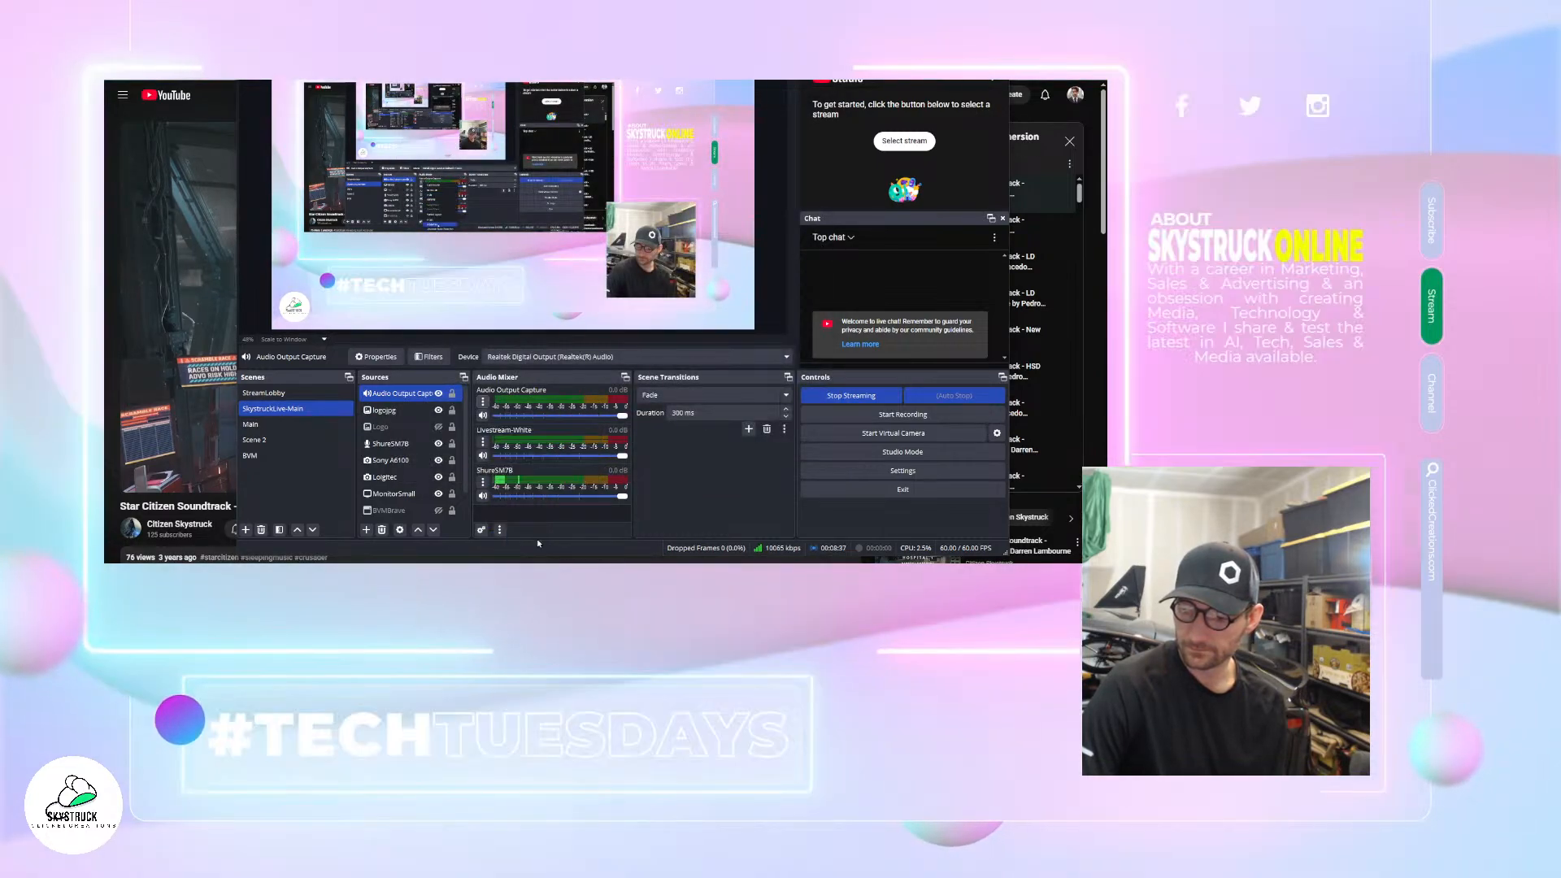
click(518, 538)
click(539, 164)
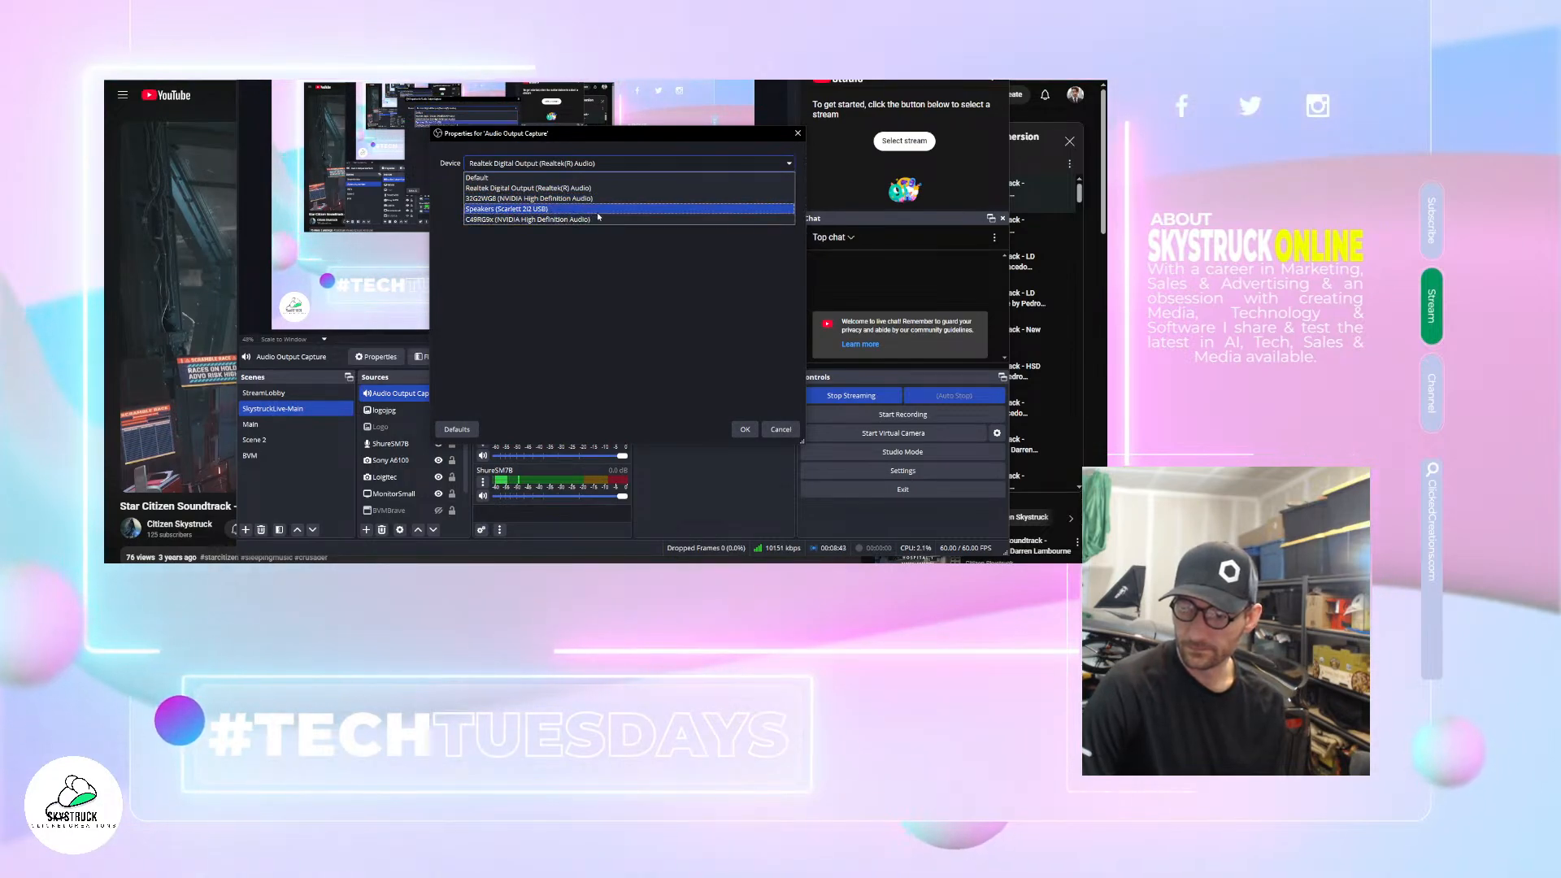
click(569, 209)
click(745, 430)
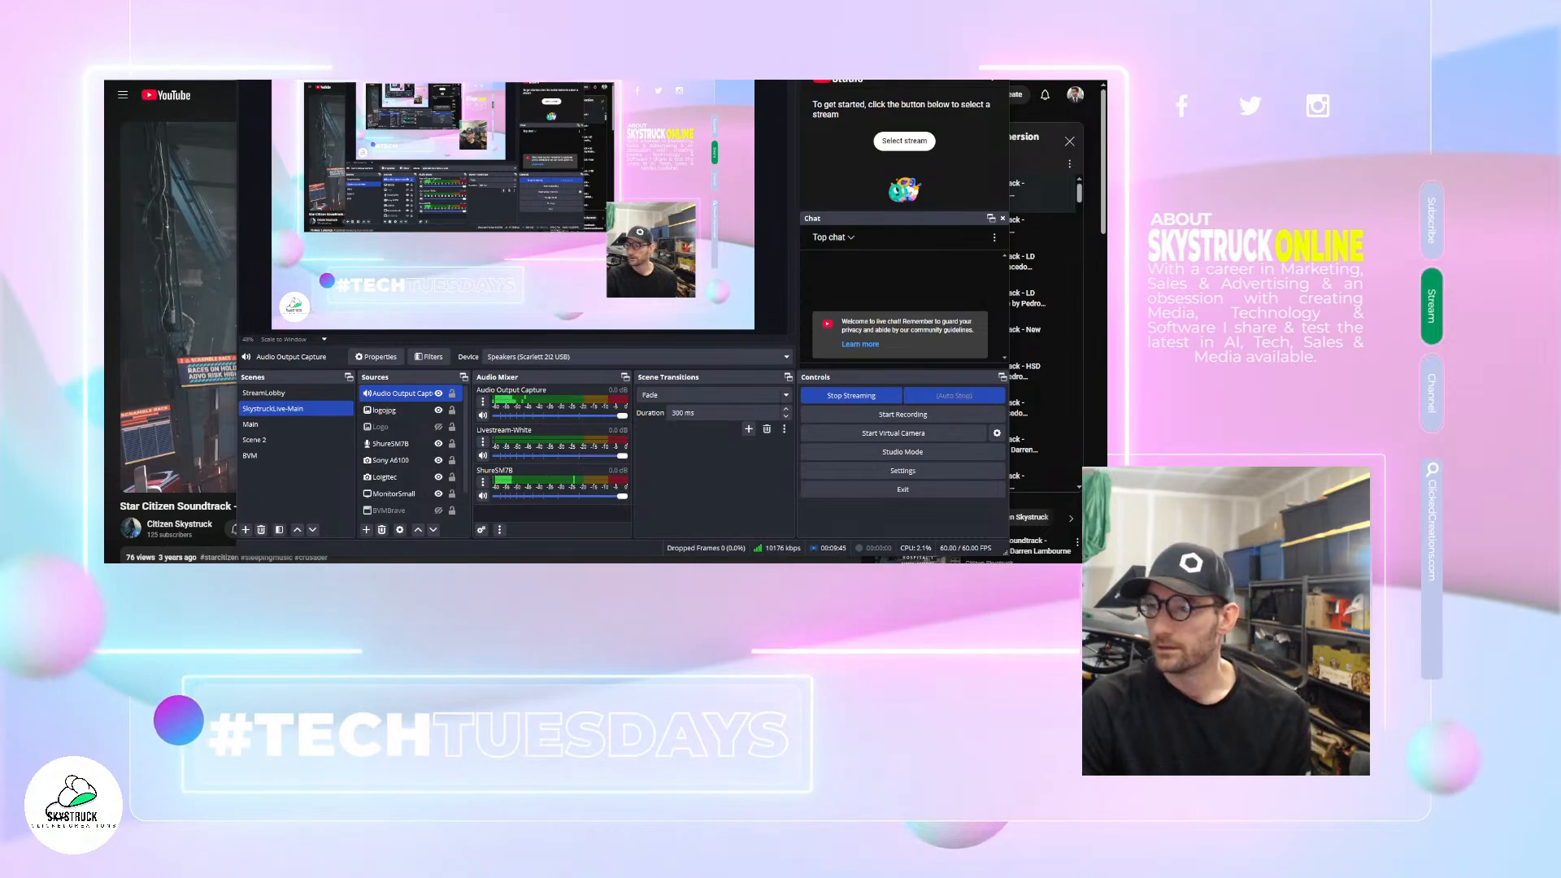
drag(623, 25, 0, 37)
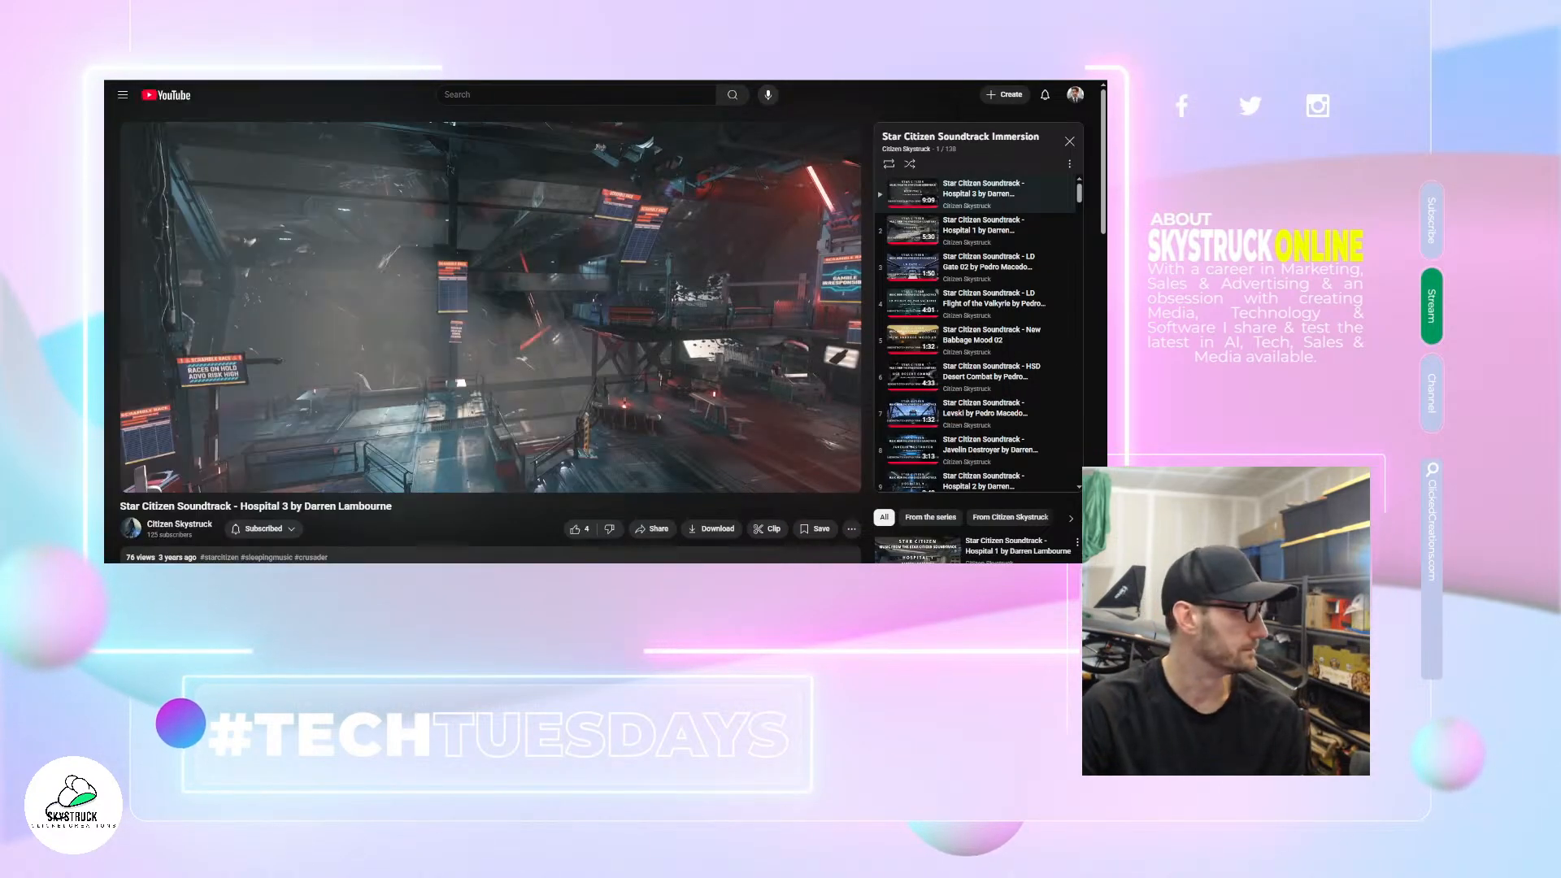
- Return to the Canva designs and examine the Eight Settlers Valentine's card and the Hello Neighbor! door hanger
key(ctrl+Tab)
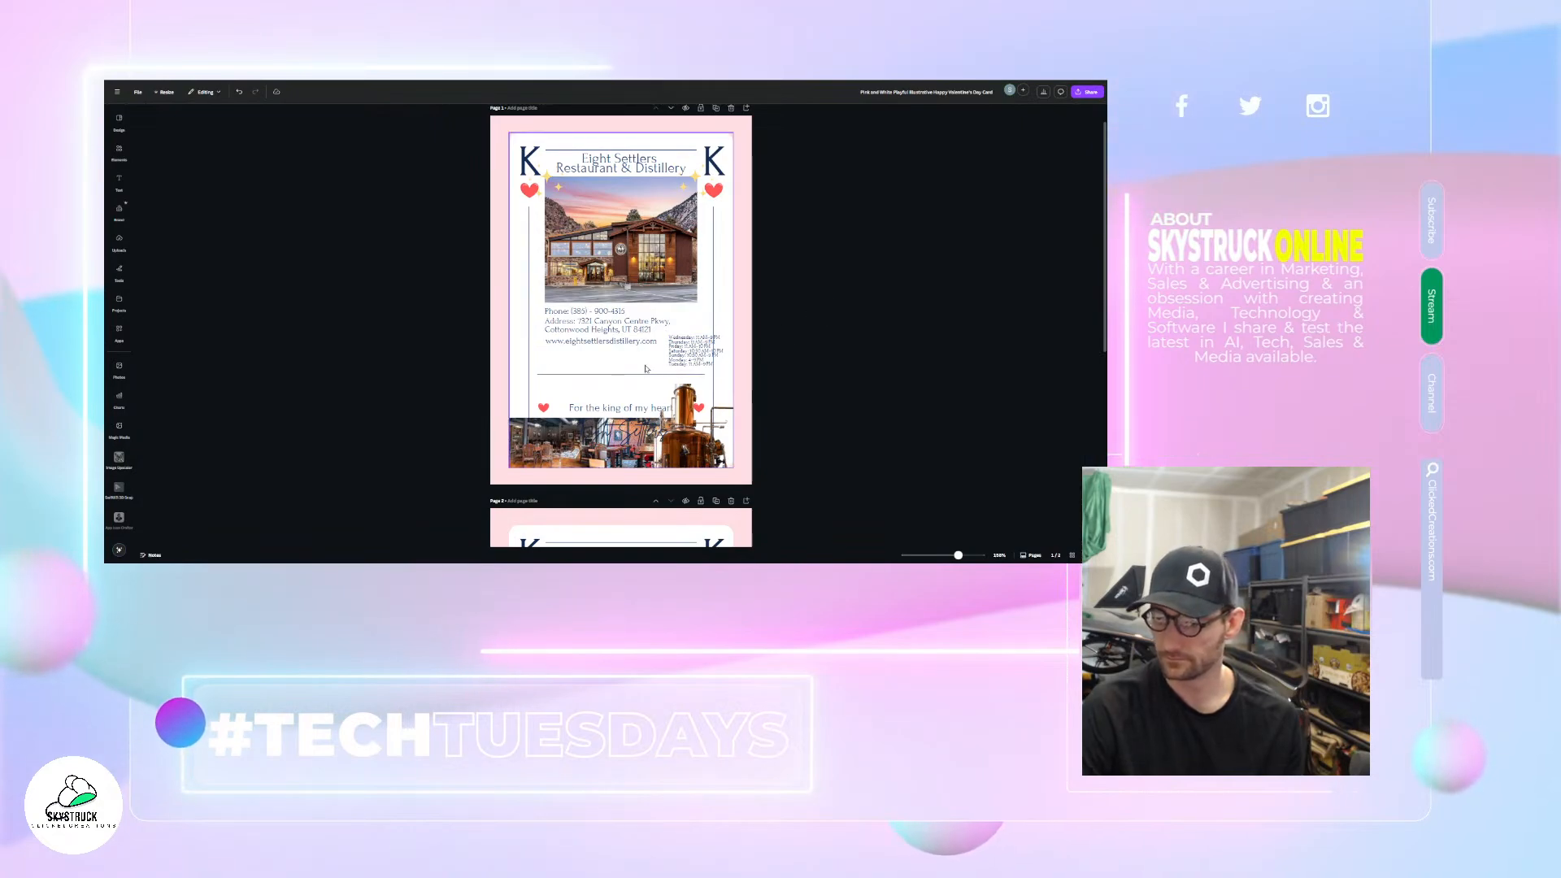
key(ctrl+Tab)
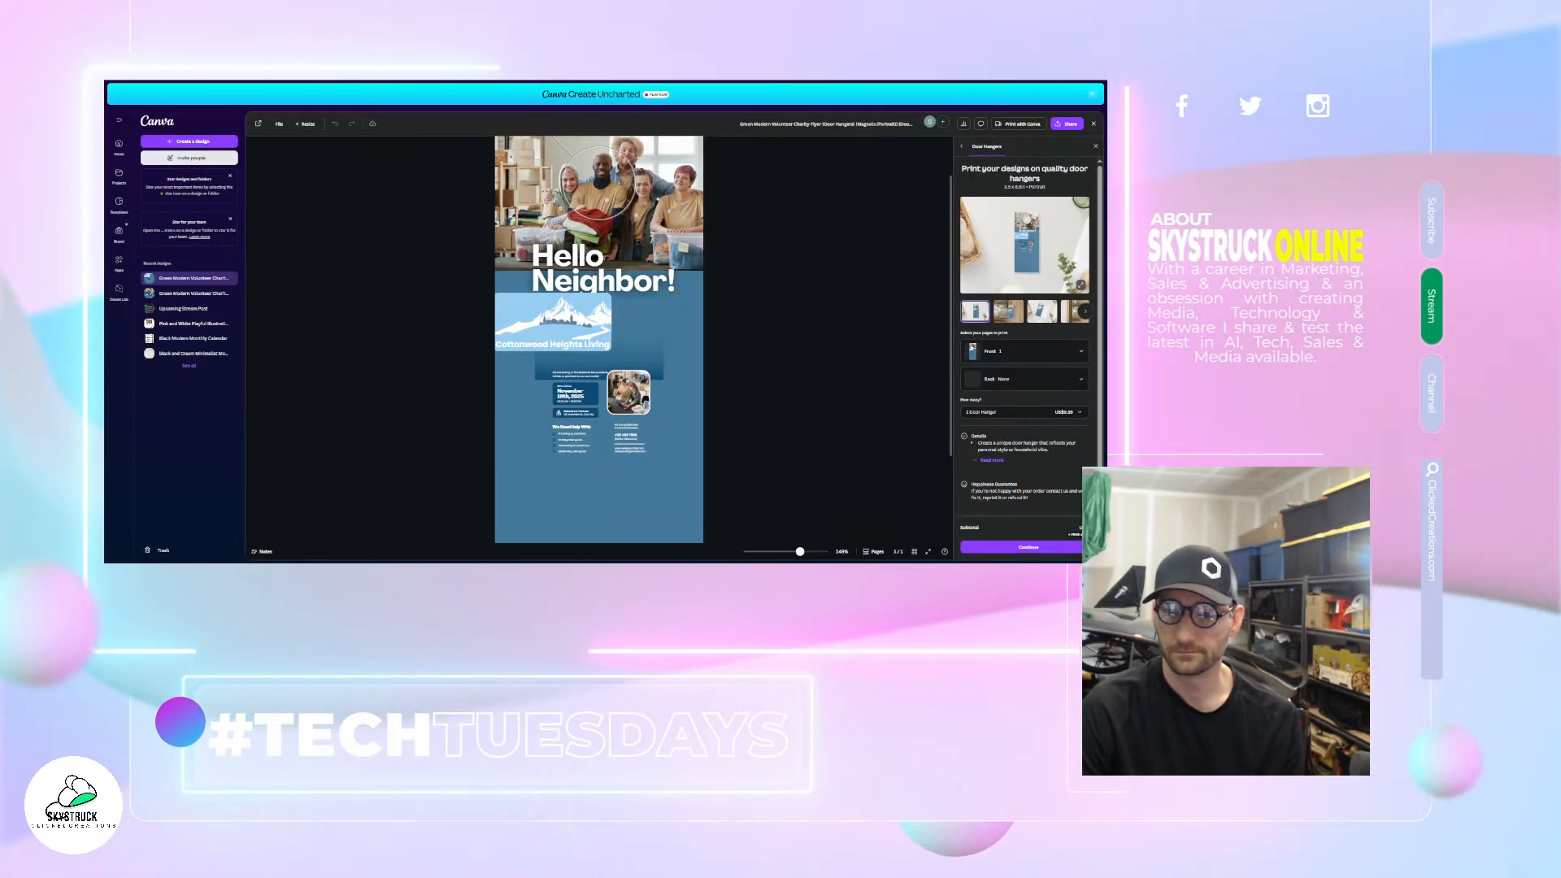
key(ctrl+shift+Tab)
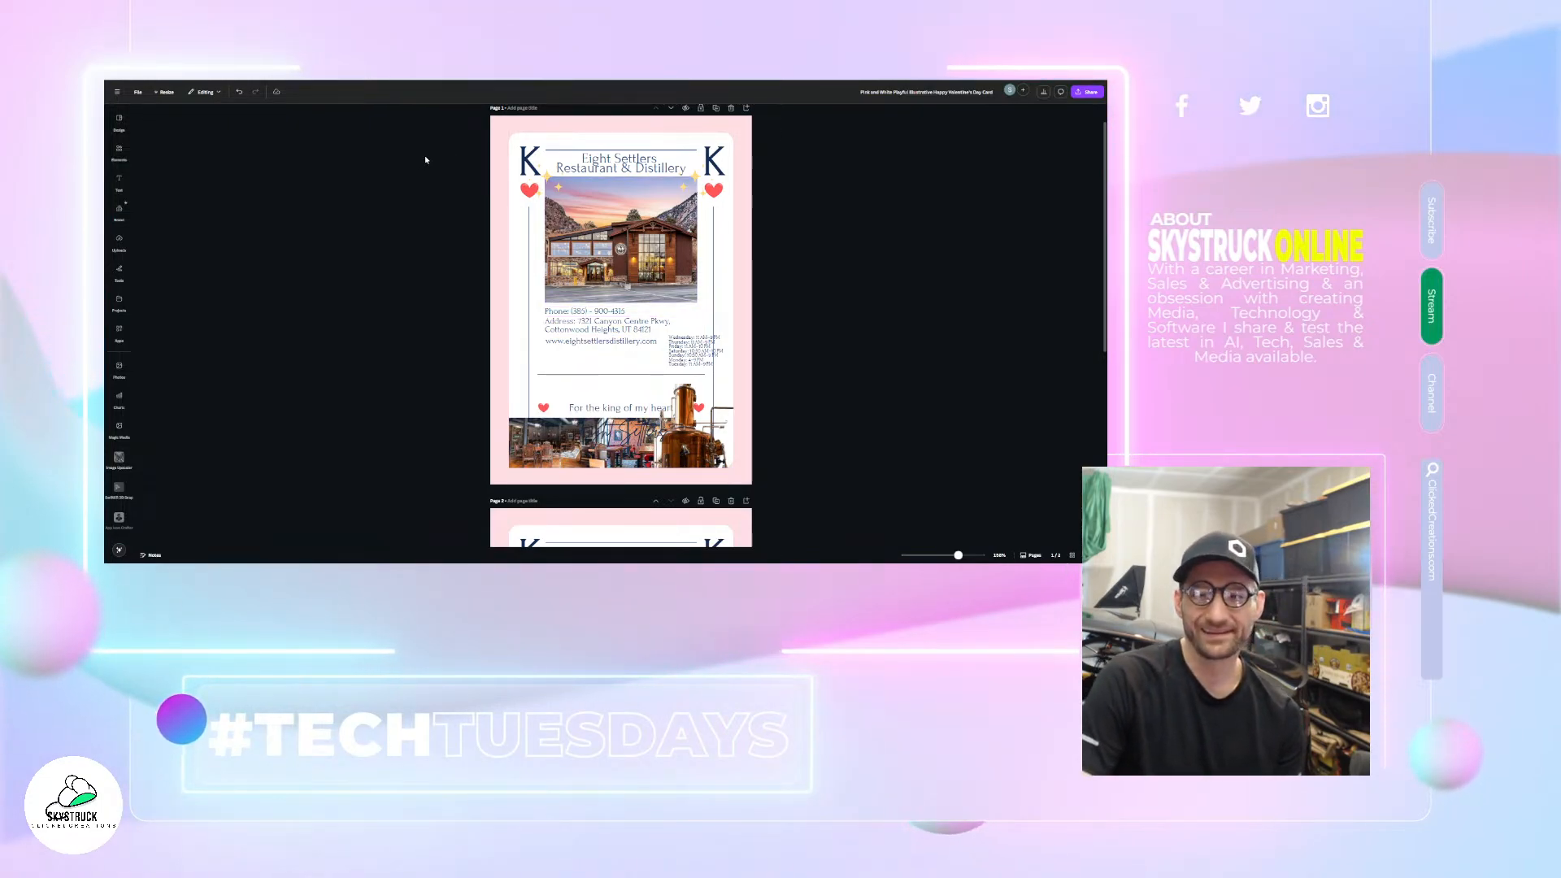
scroll(689, 366, up, 1)
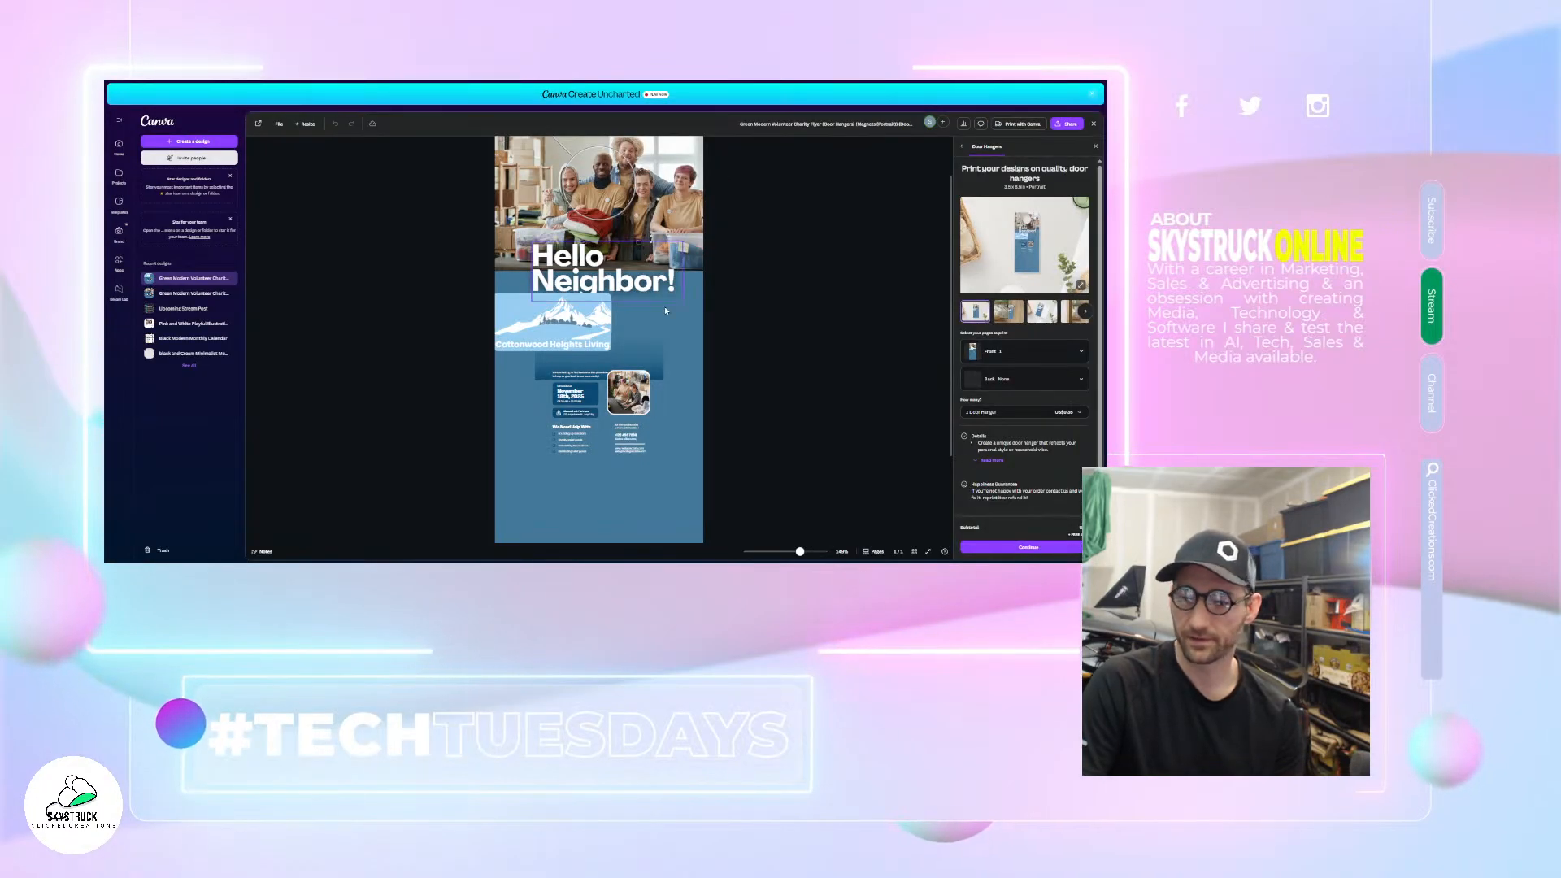
scroll(635, 366, up, 5)
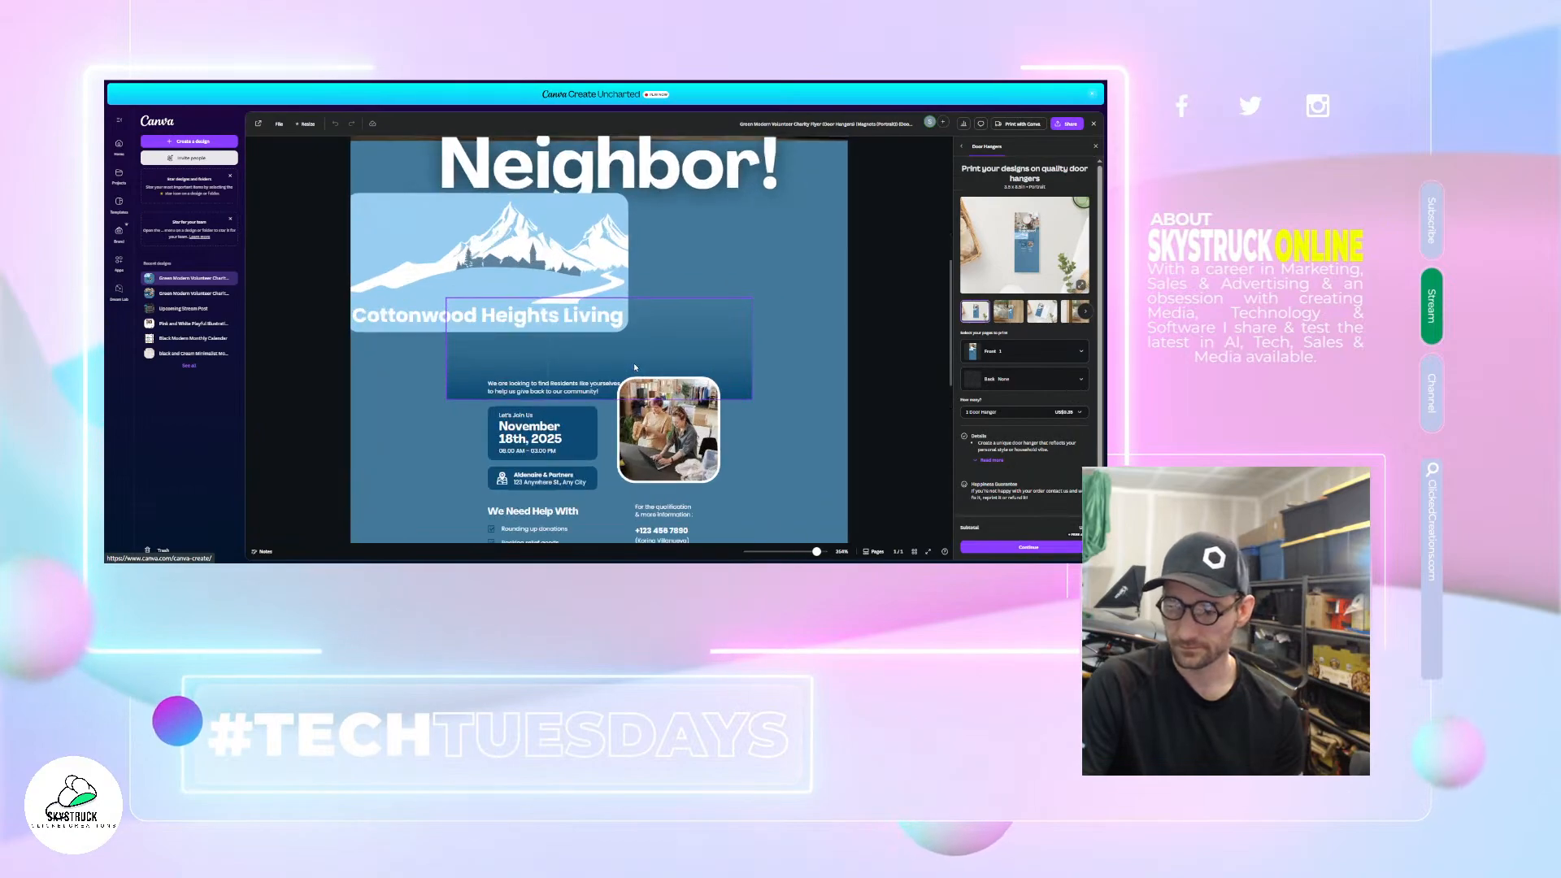
scroll(634, 365, down, 5)
scroll(729, 340, up, 3)
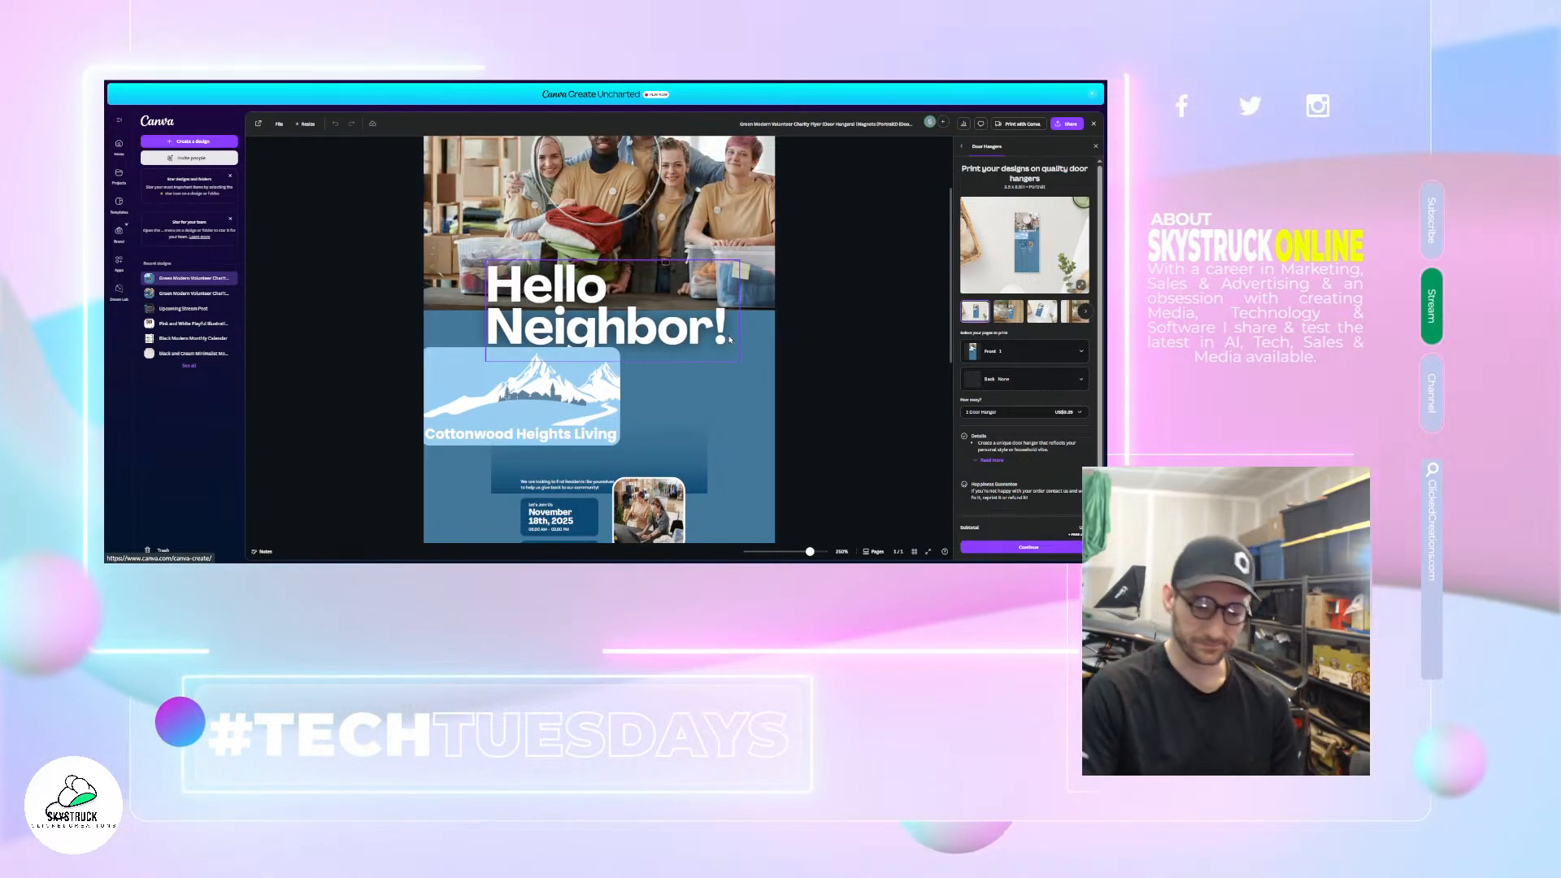
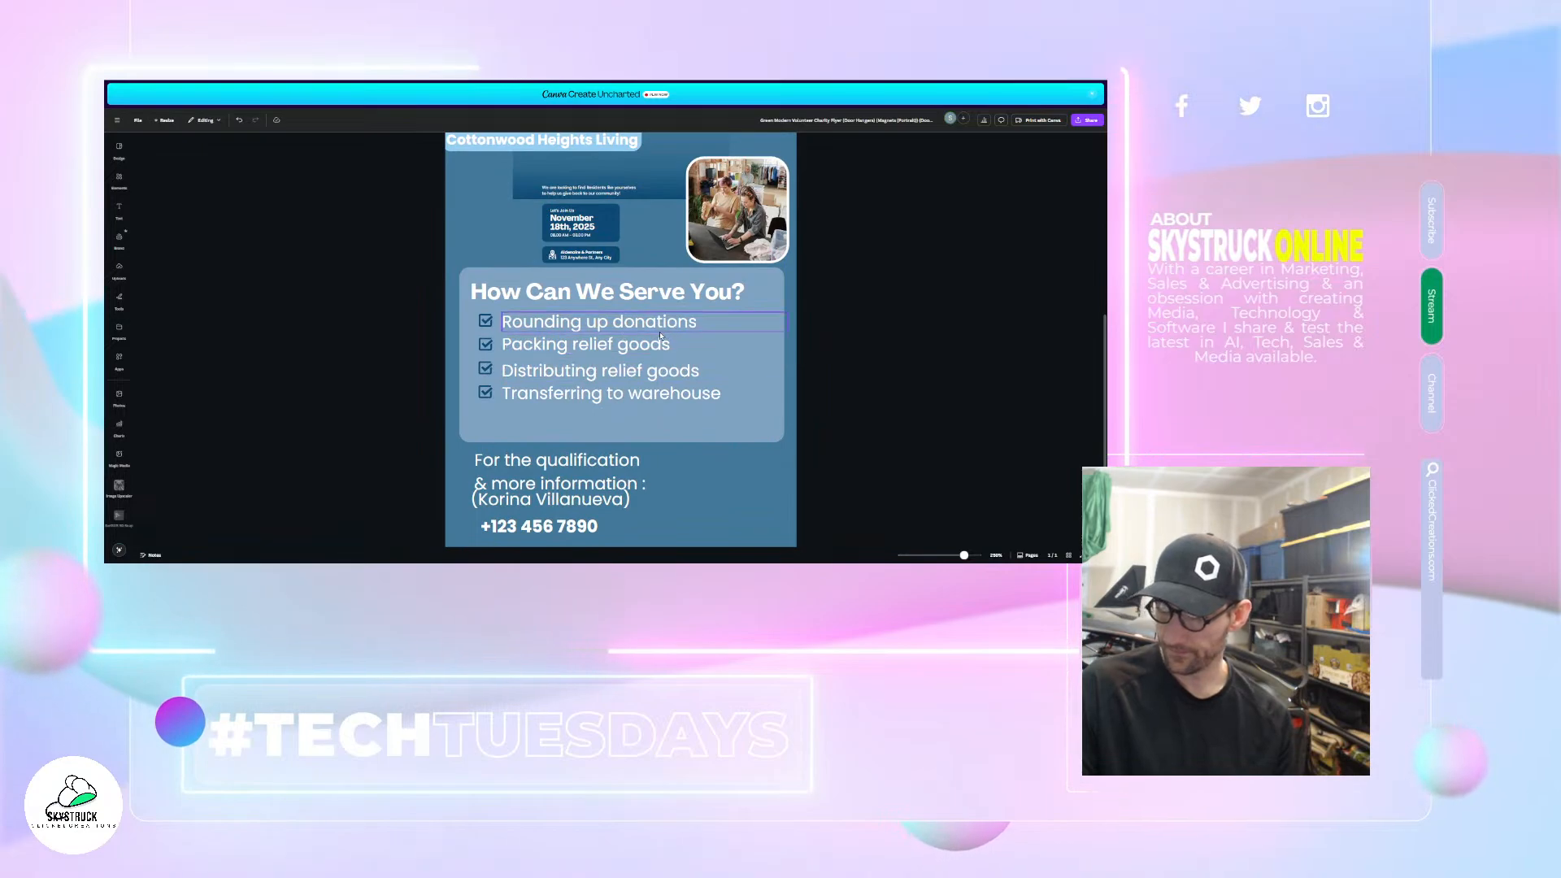
- Replace the first checklist item under How Can We Serve You? with text starting "We"
scroll(485, 314, up, 3)
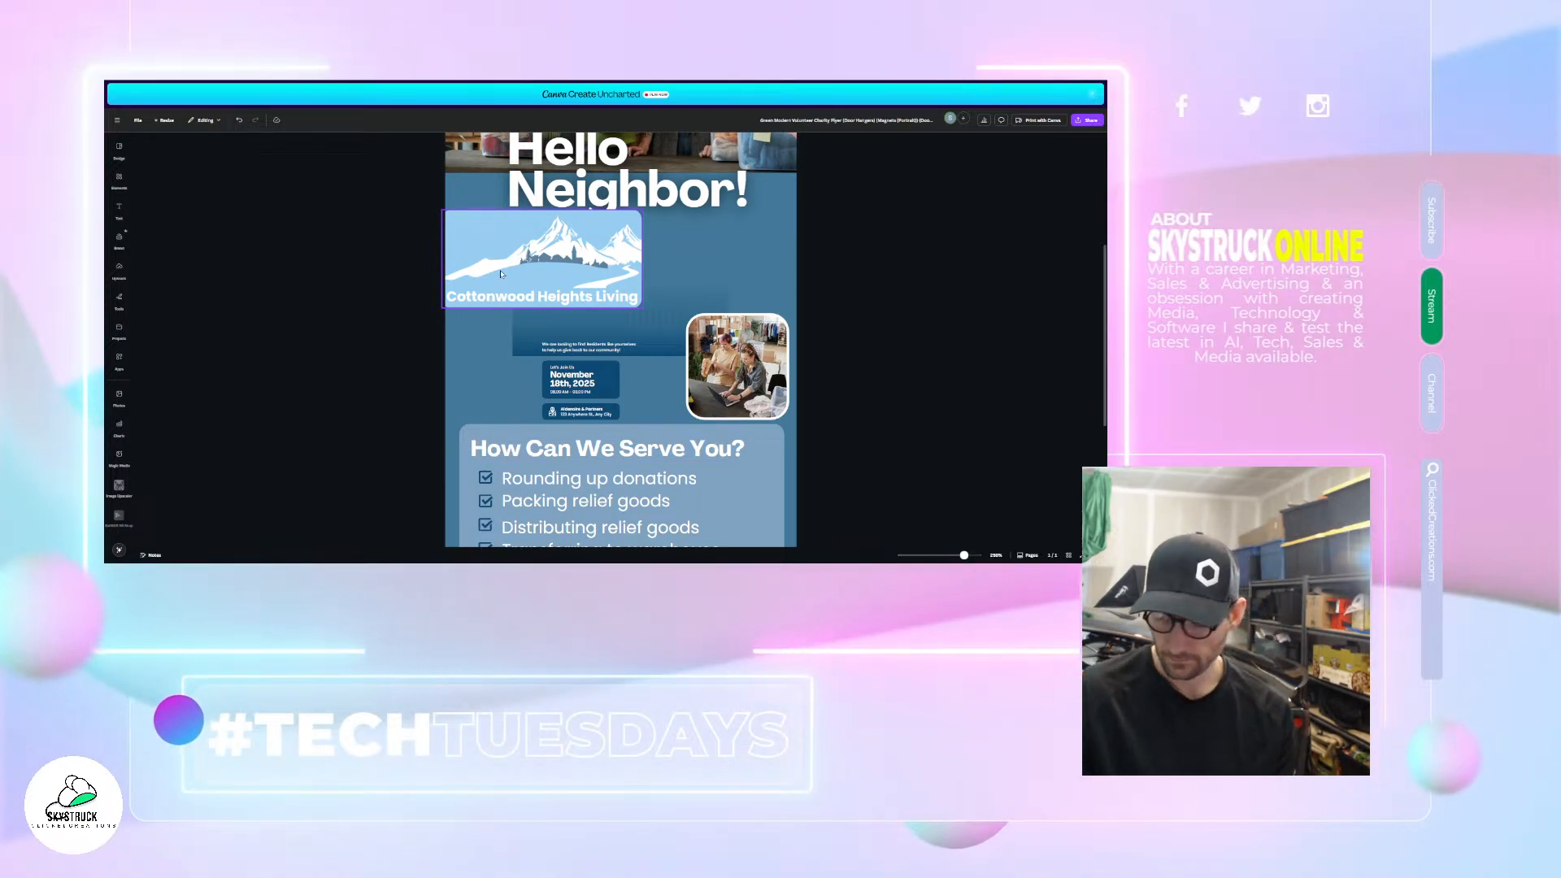
scroll(501, 274, down, 5)
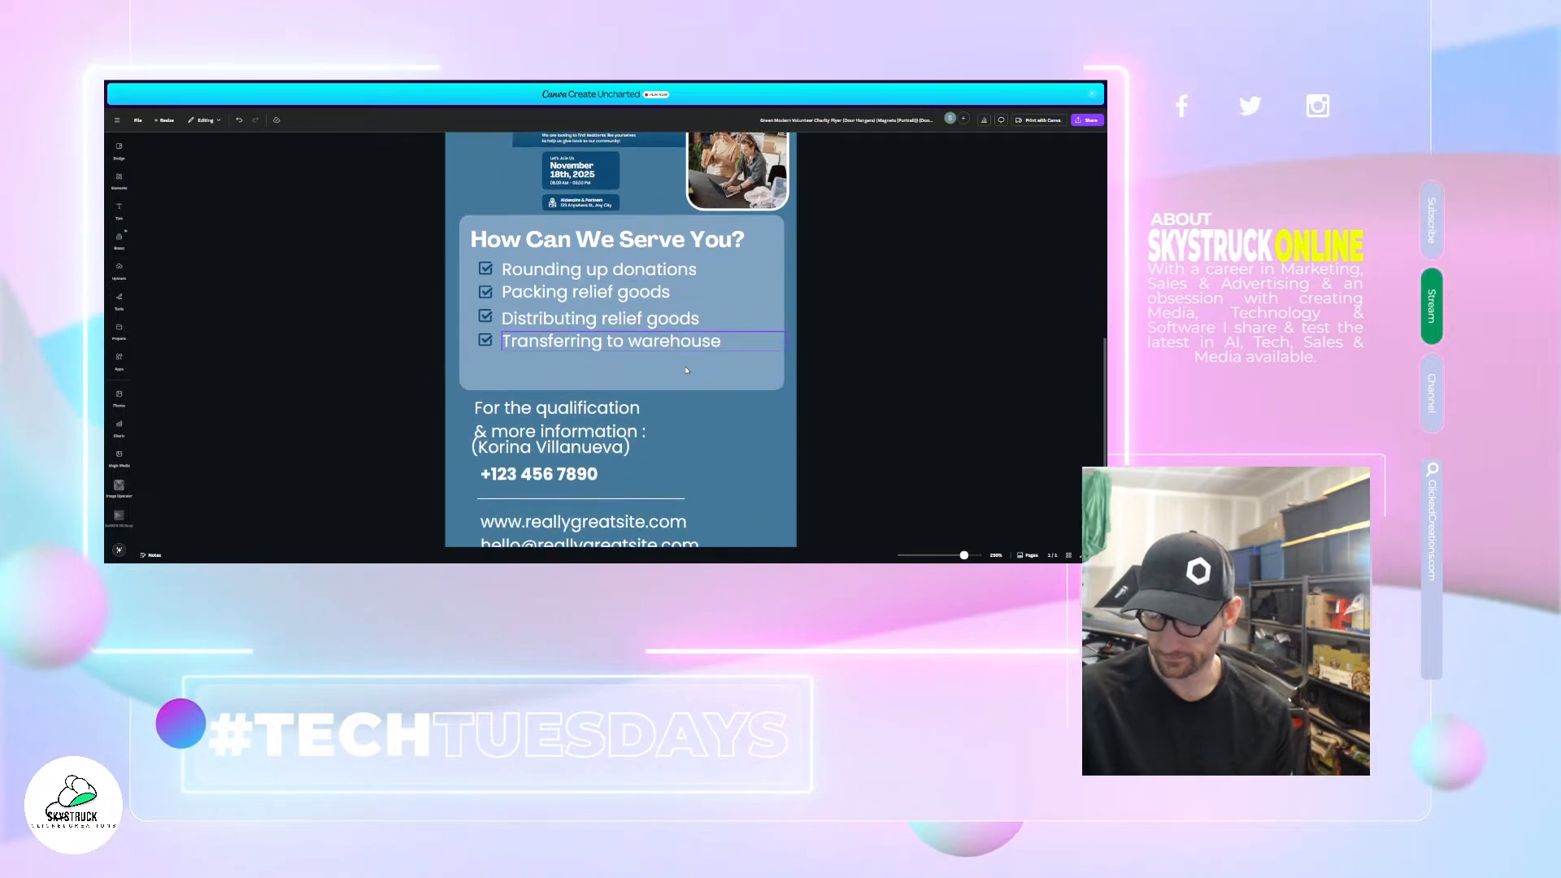
double_click(574, 269)
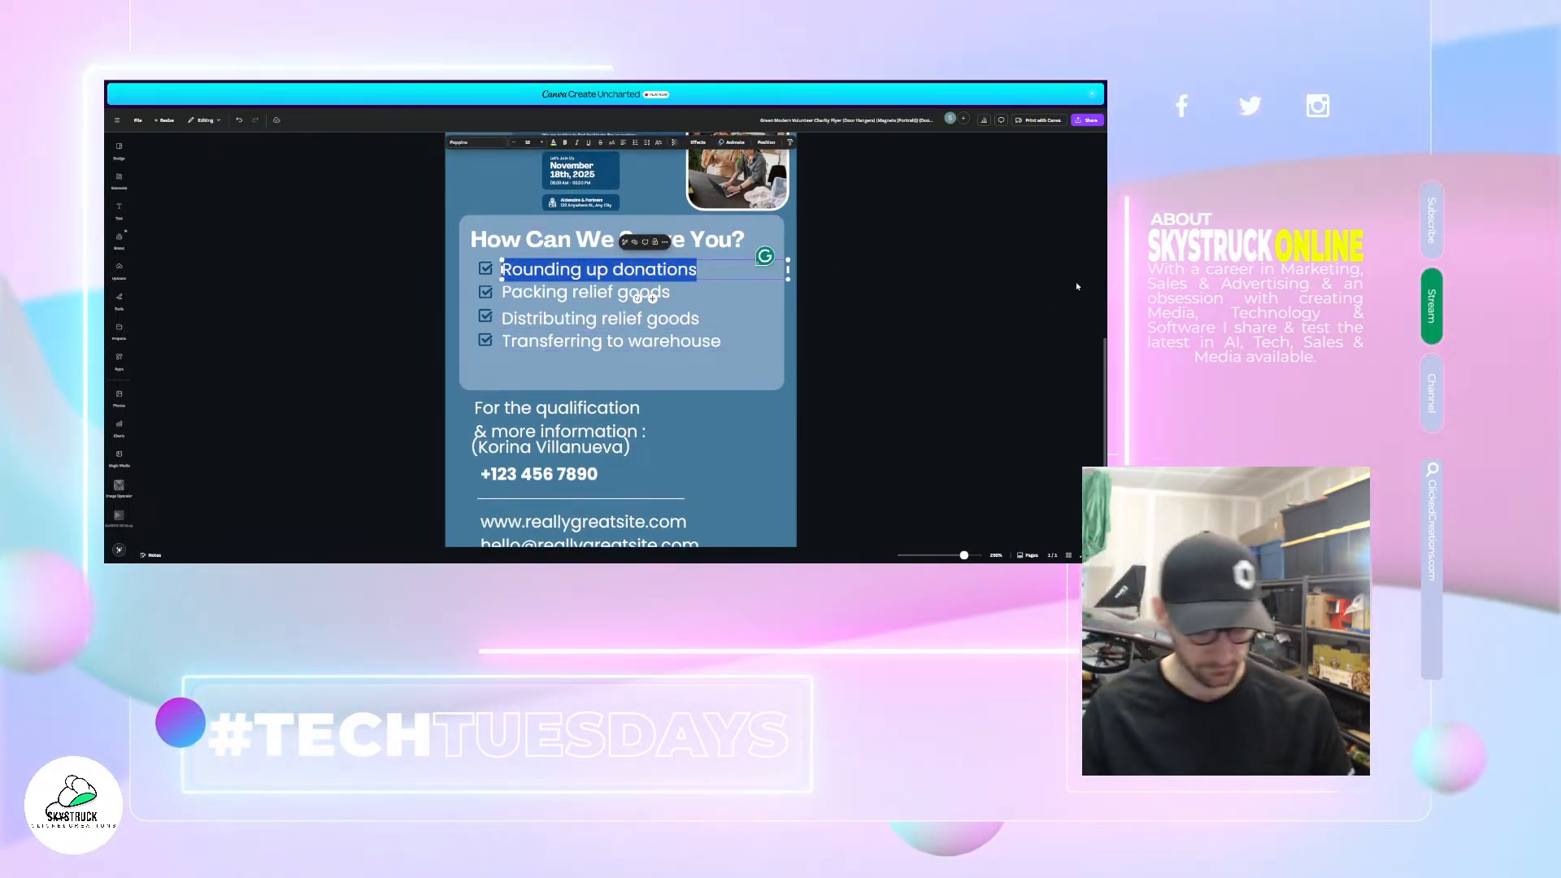
text(We)
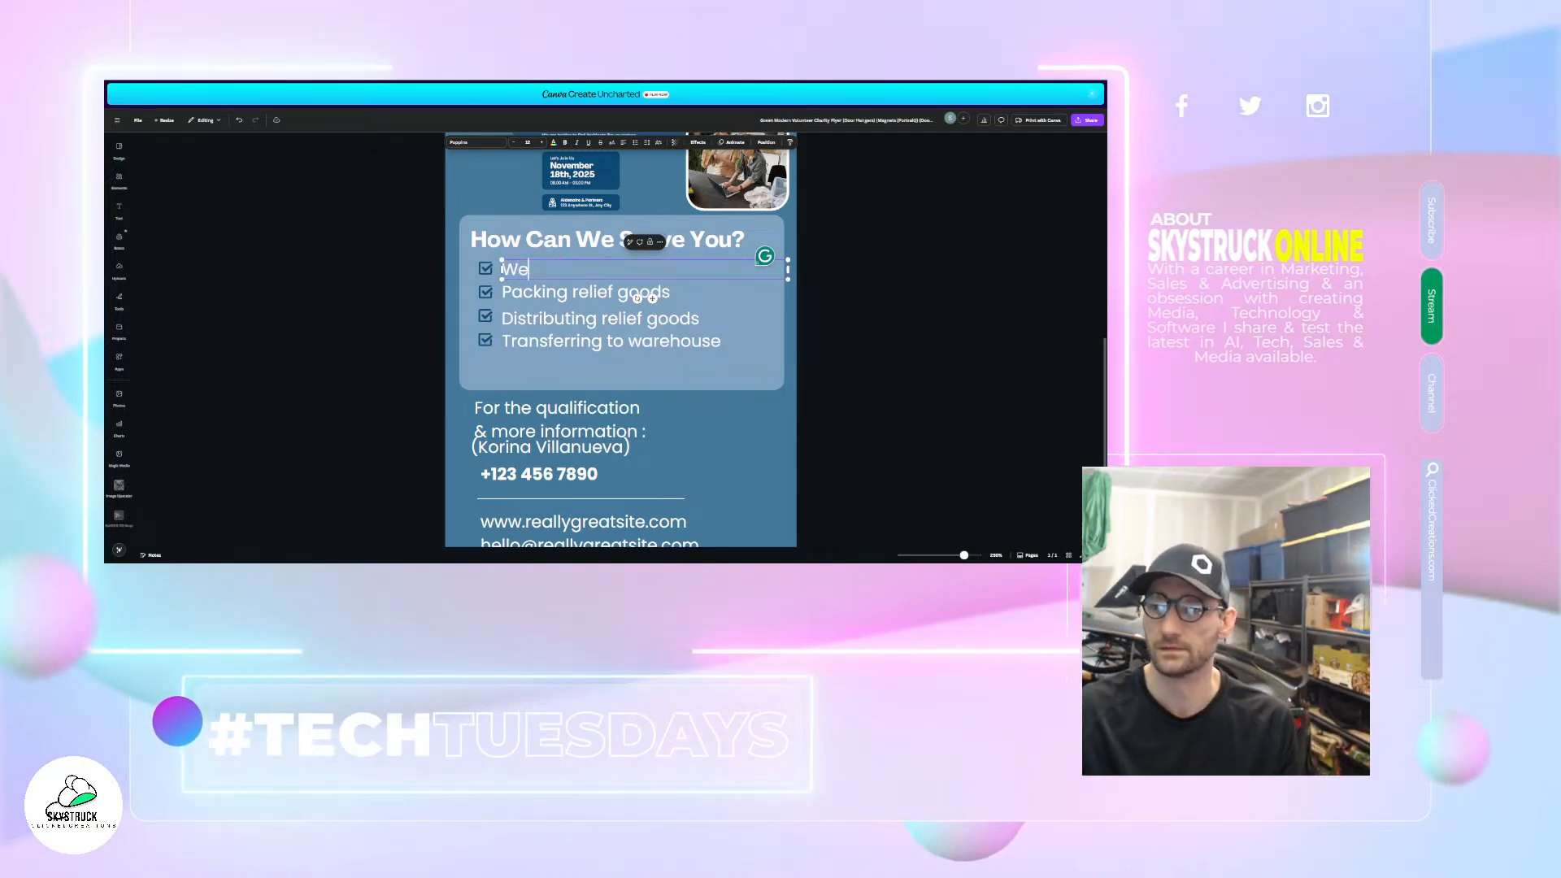
- Start a ChatGPT prompt in the Cottonwood Heights Living project: door flyer about locals doing local work and helping the community with a portion of profits
key(ctrl+Tab)
click(155, 403)
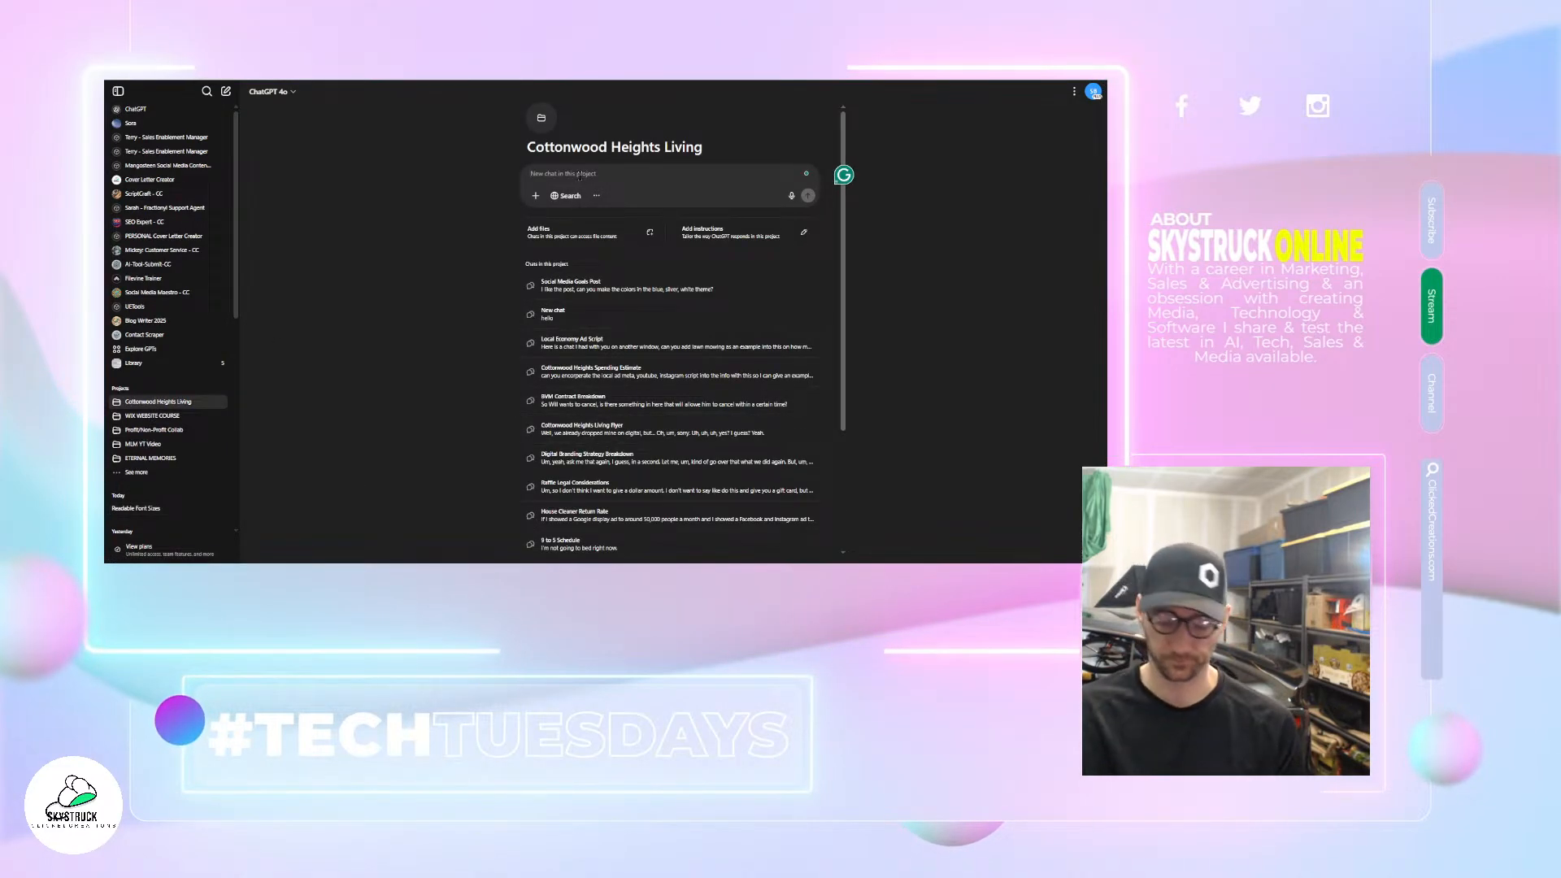
text(i am trying t)
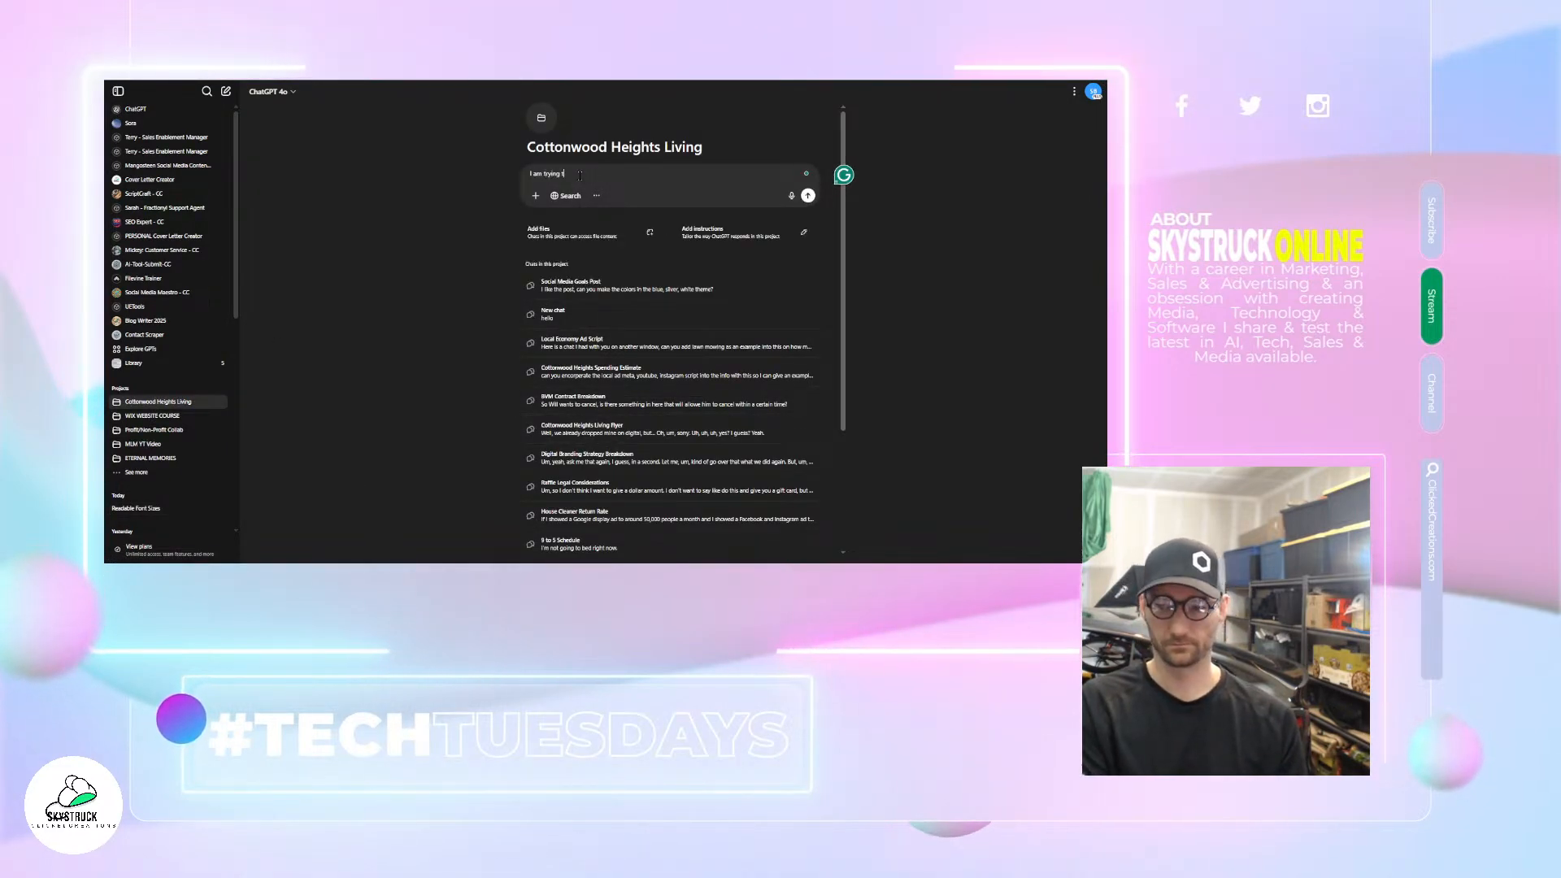
text(o make a flyer t)
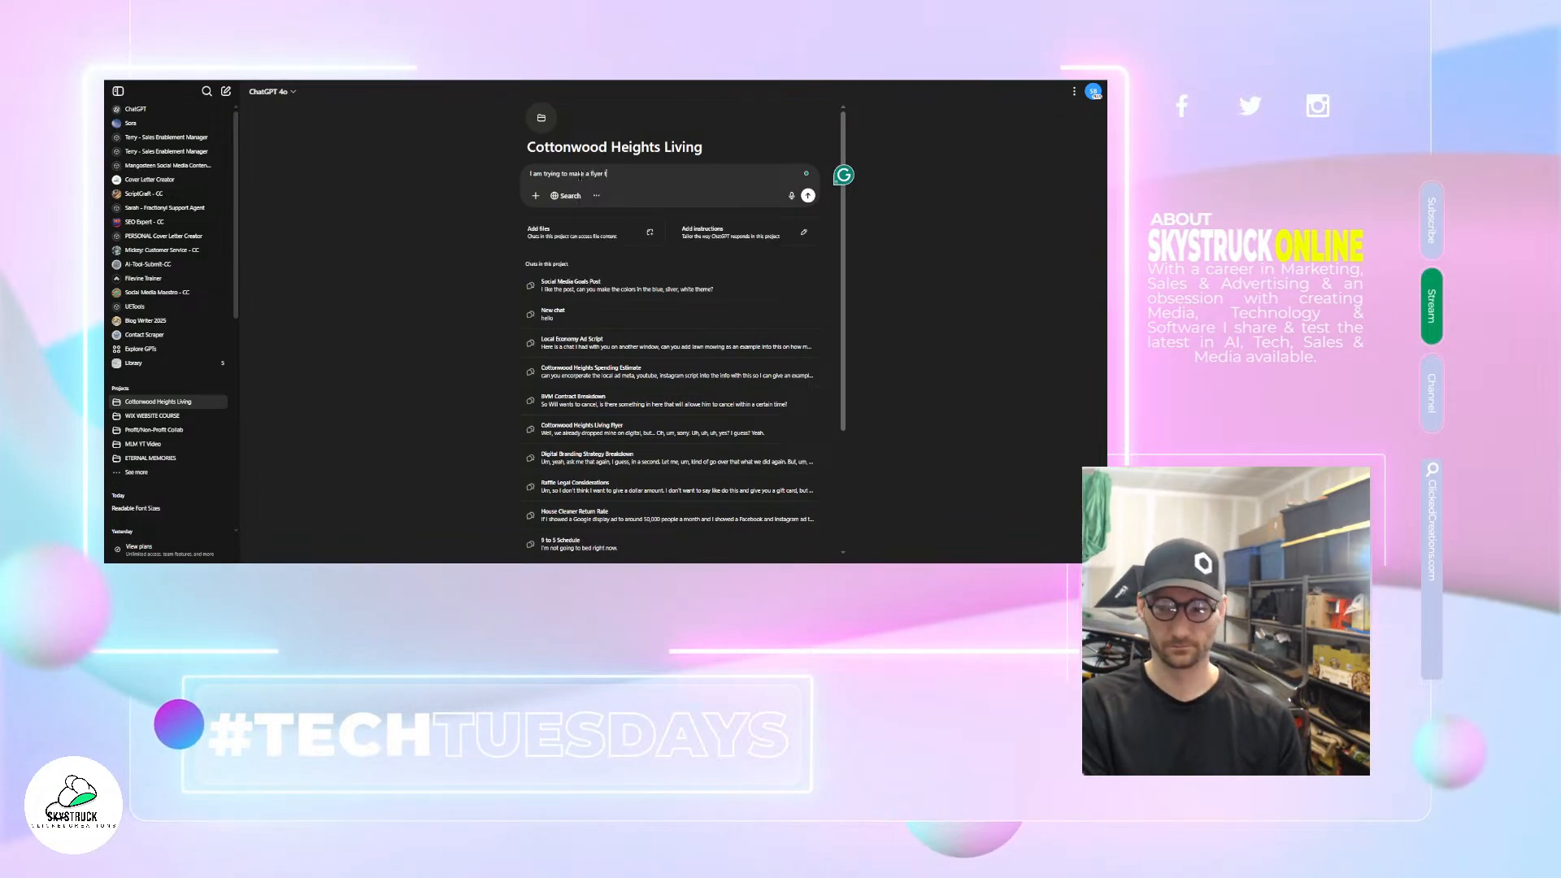
text(o put on a door talking about bringing locals)
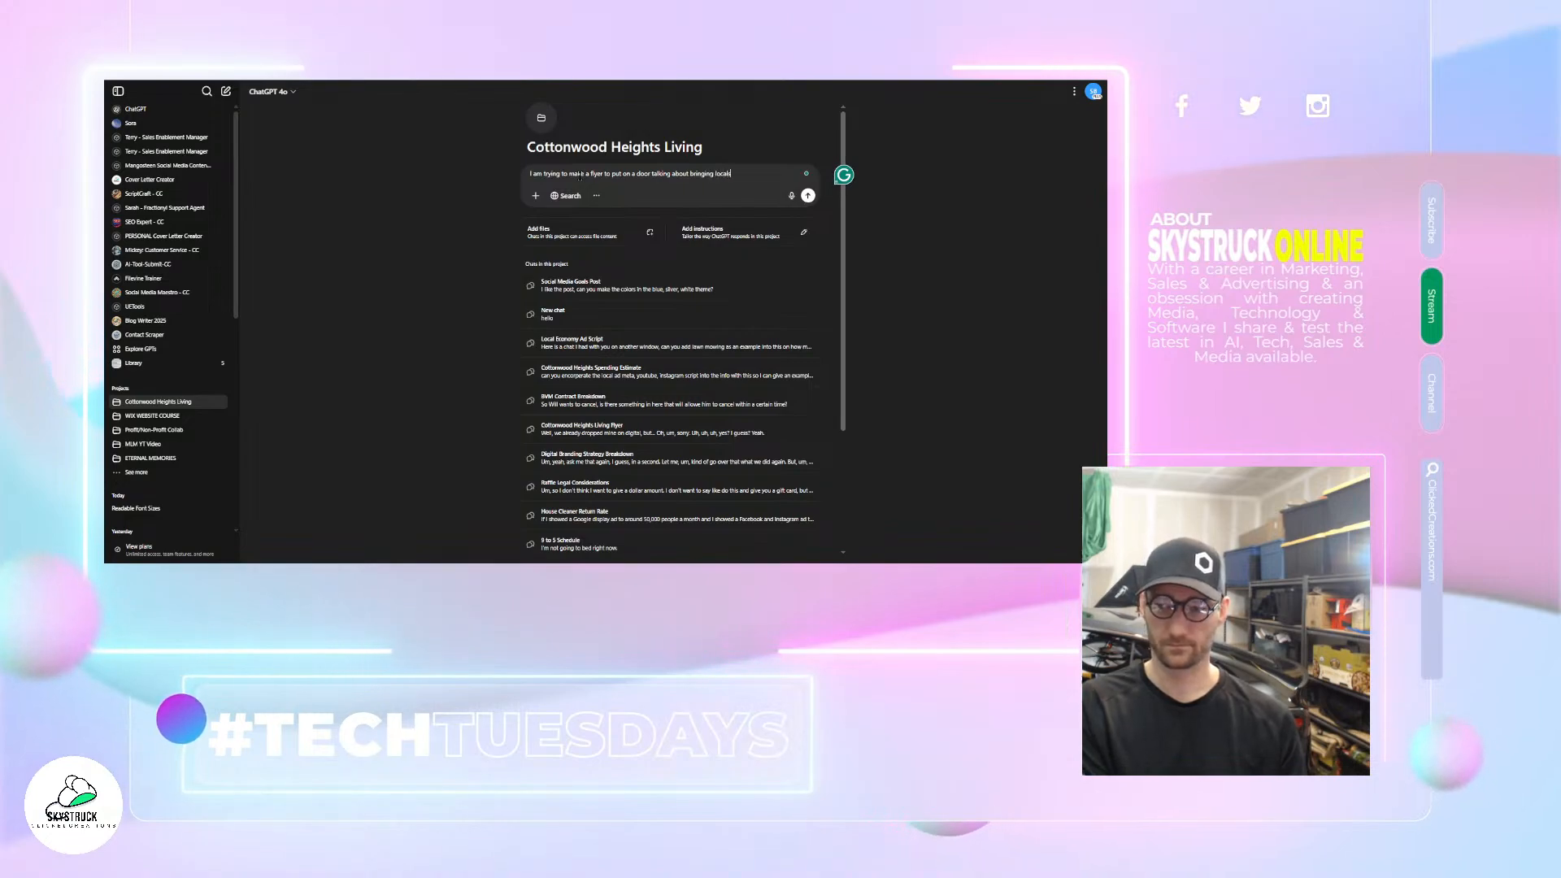
text(loc)
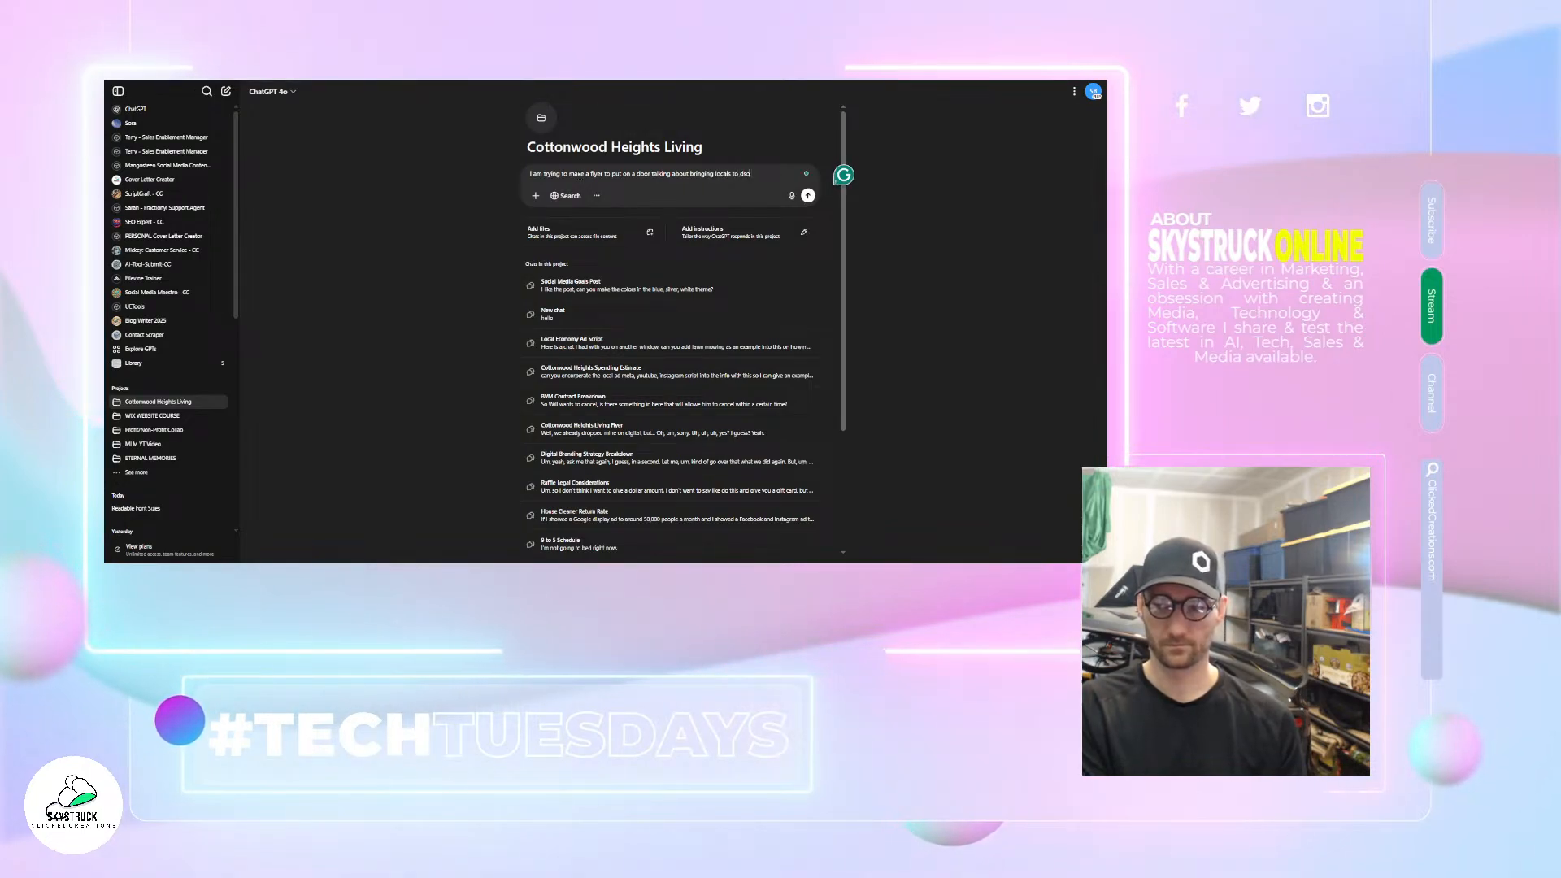
text(al)
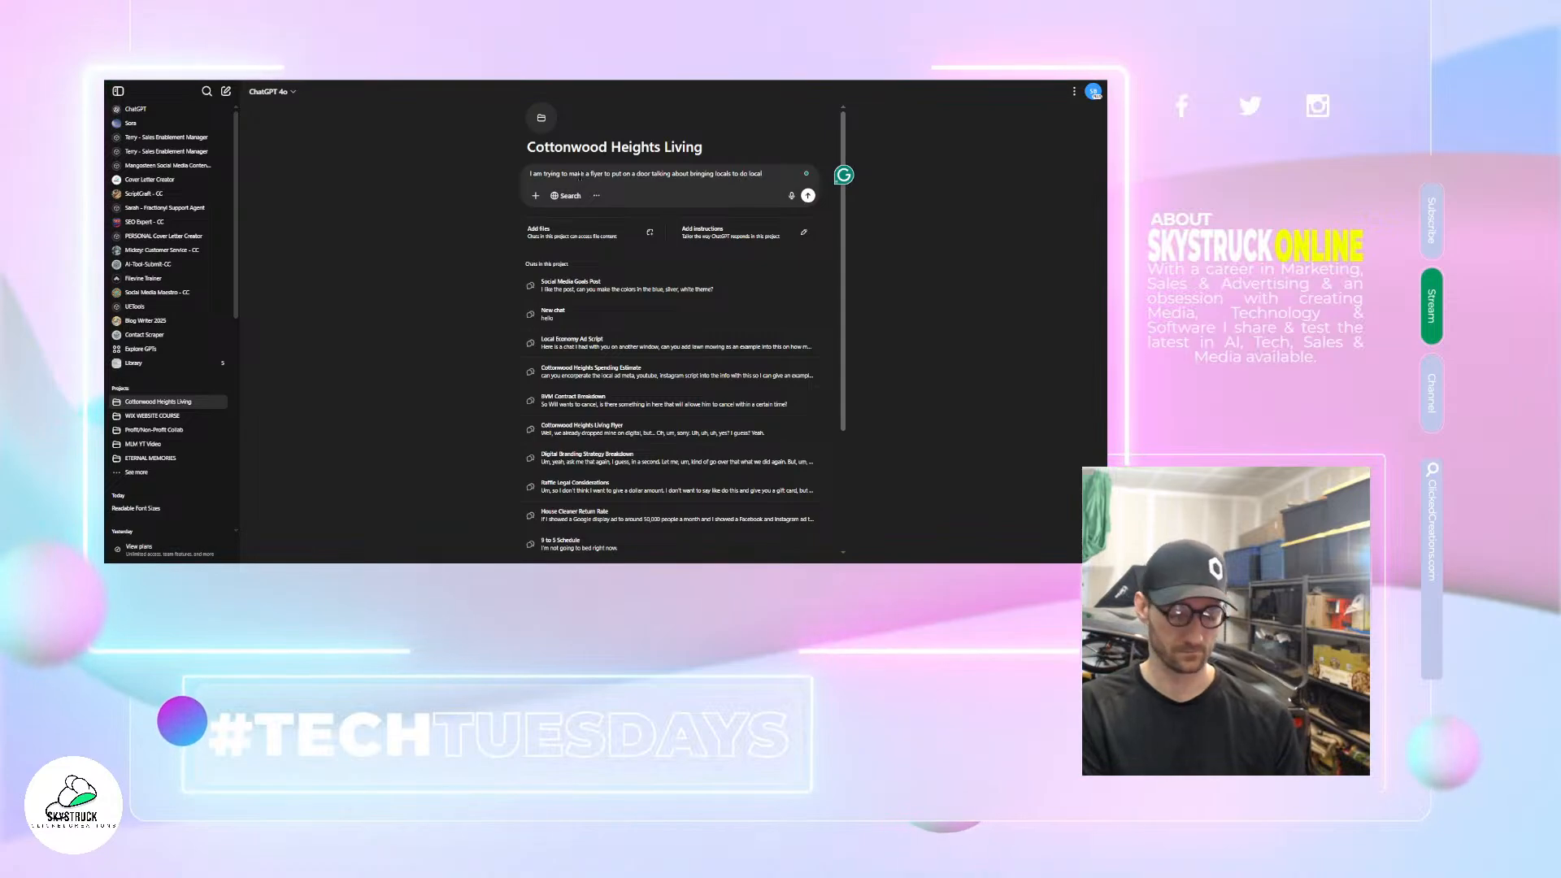
text( work and help)
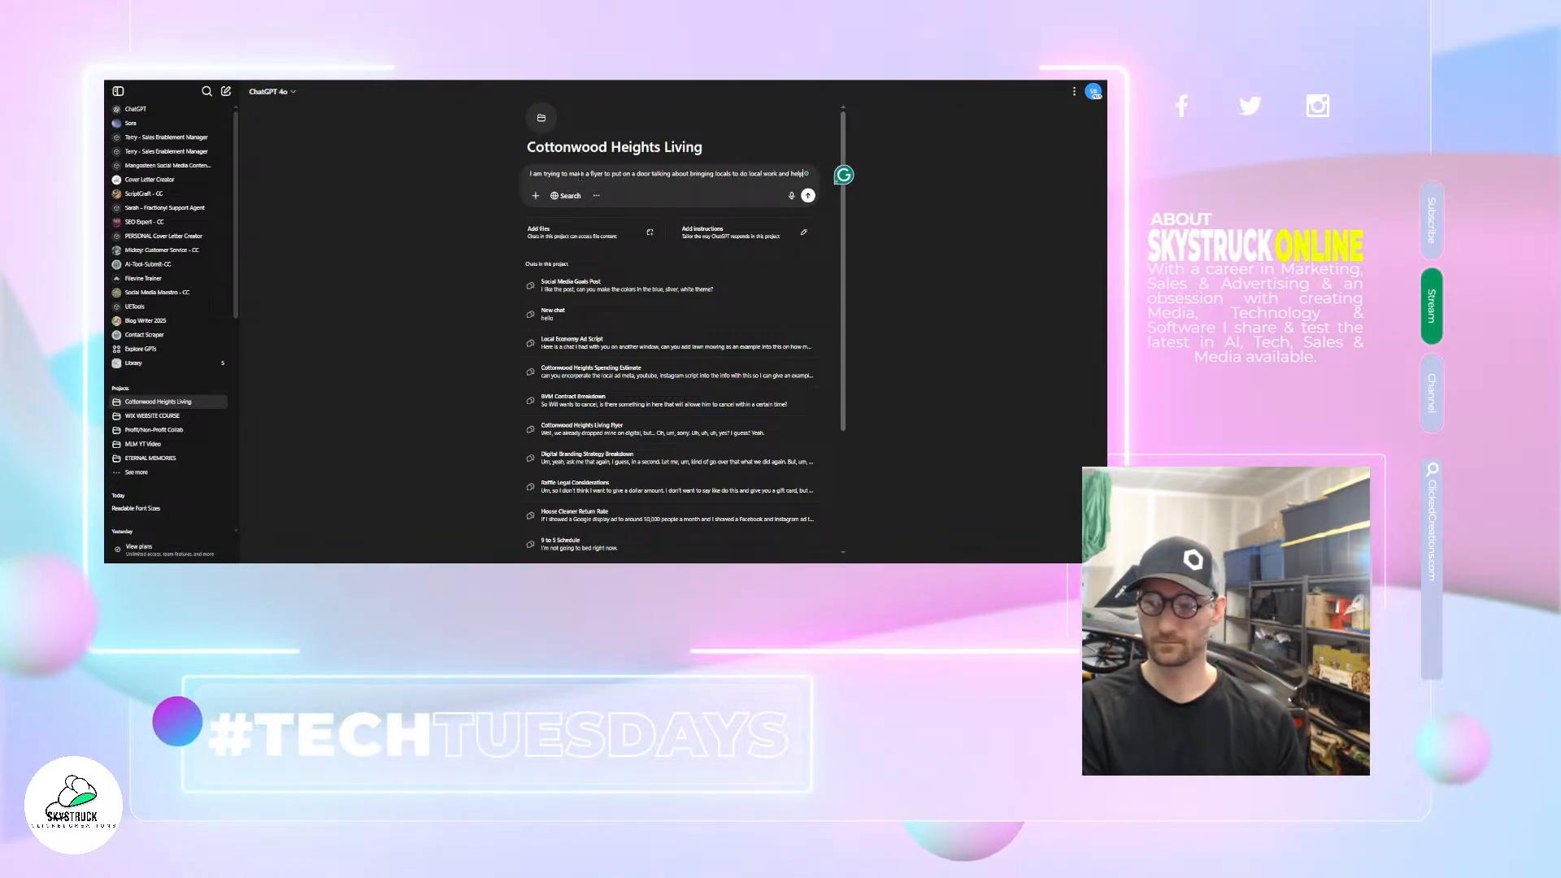
text( the community with a portion of the p)
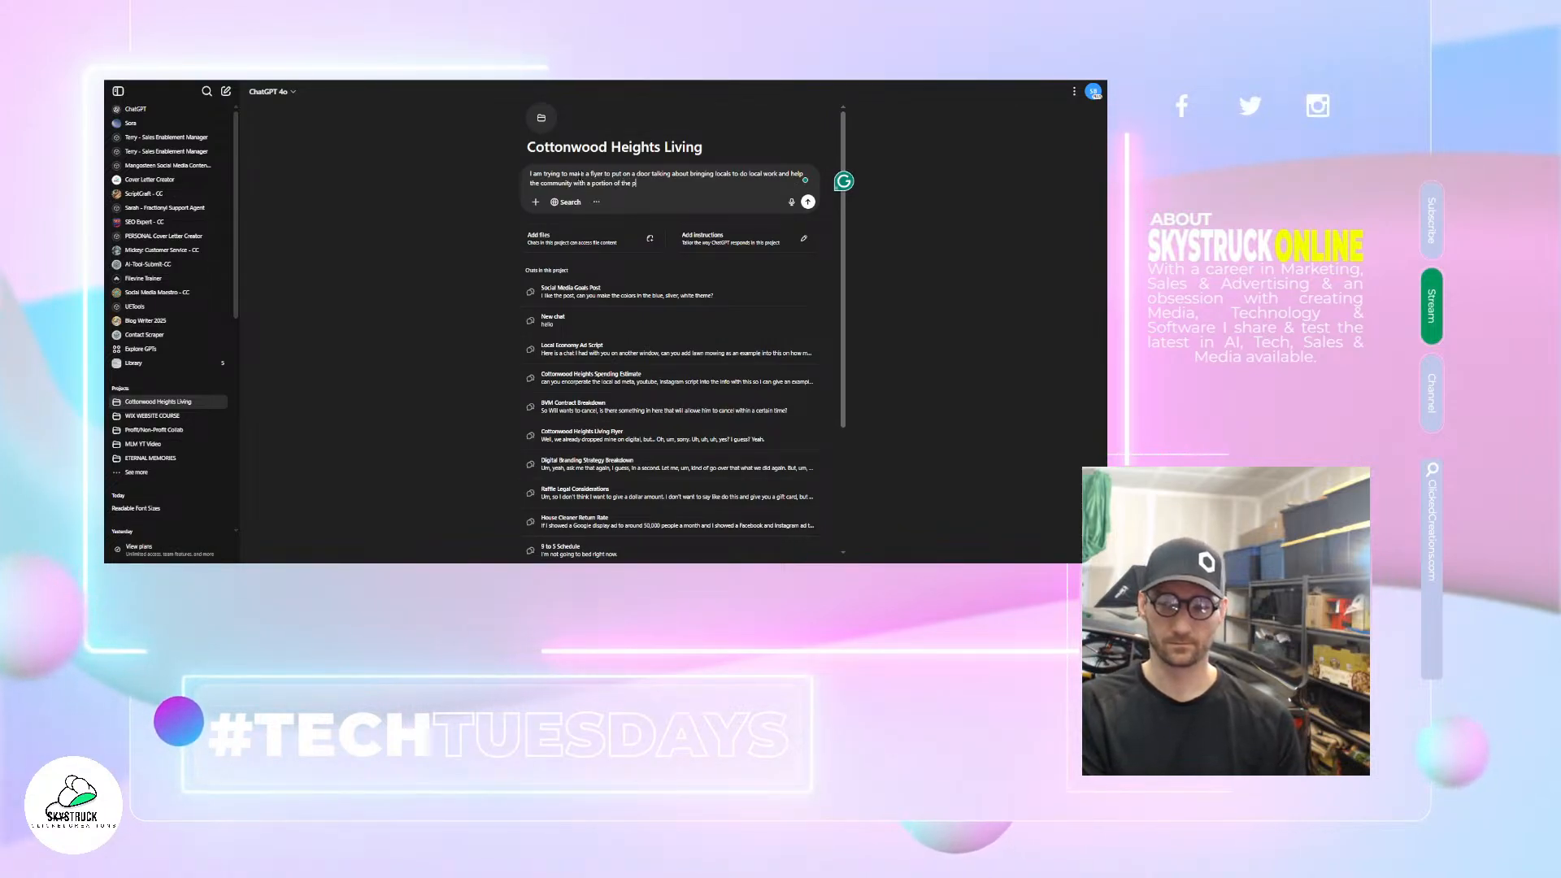
text(s. H)
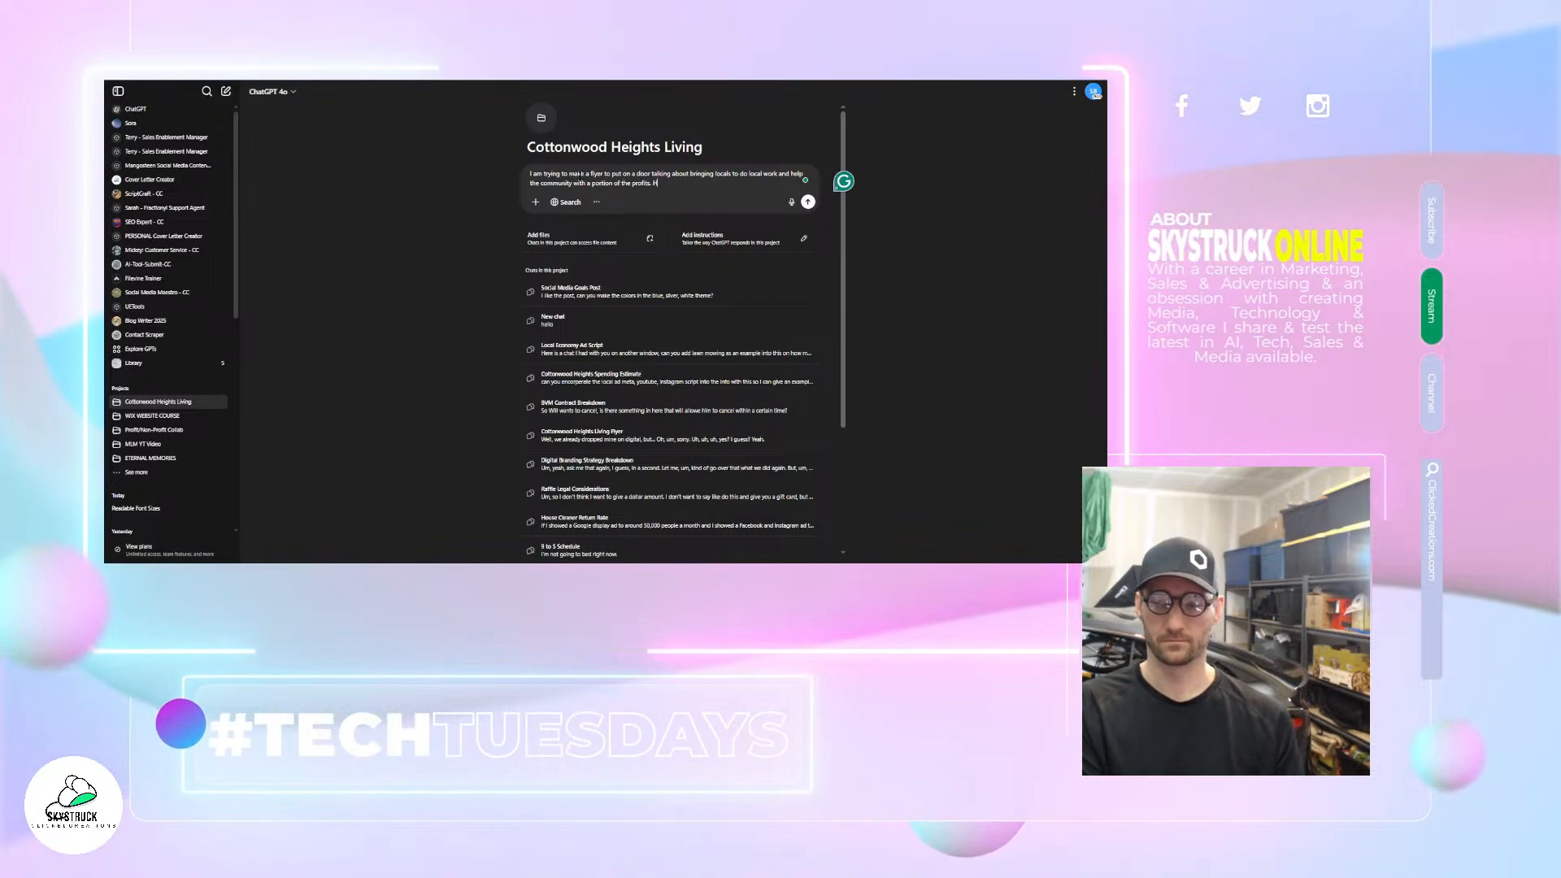
- End the flyer prompt with "can you write out an outline" and submit it
key(BackSpace)
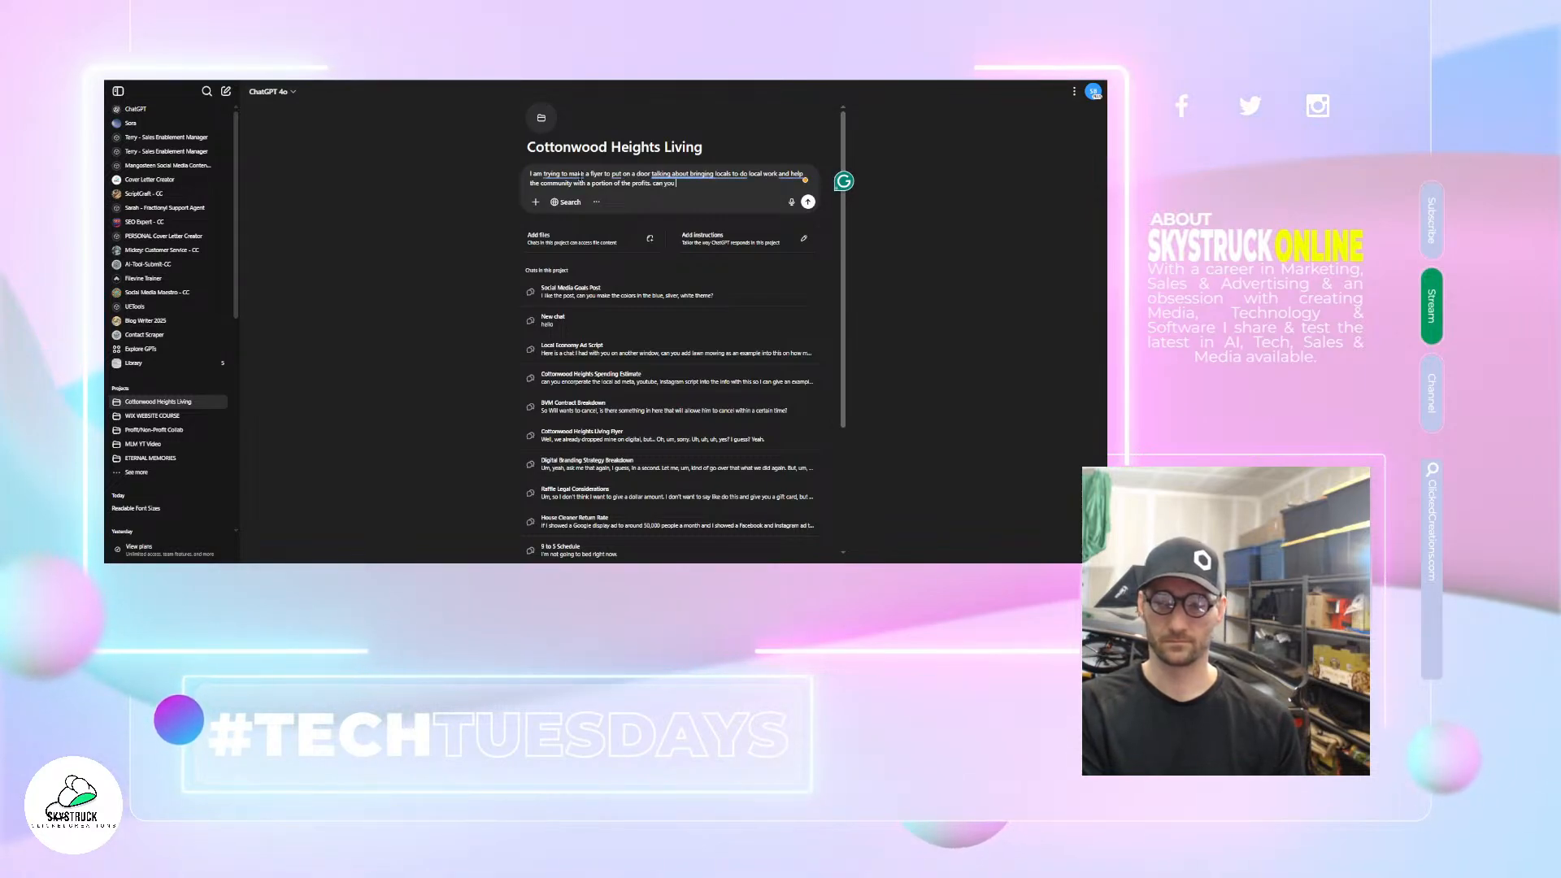
text(can you wirte)
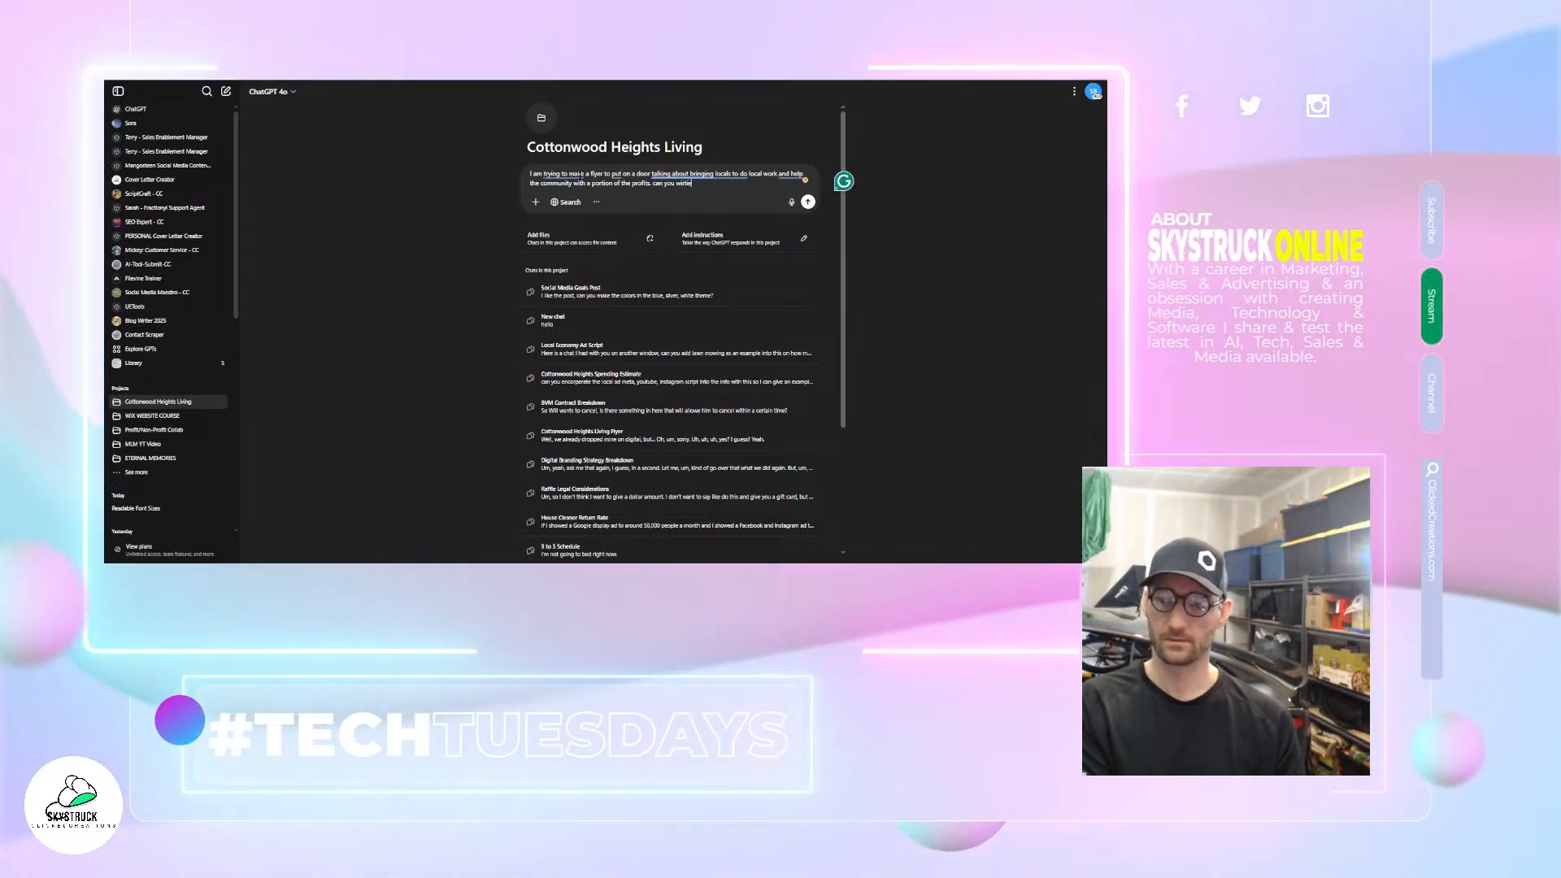
key(BackSpace)
key(BackSpace)
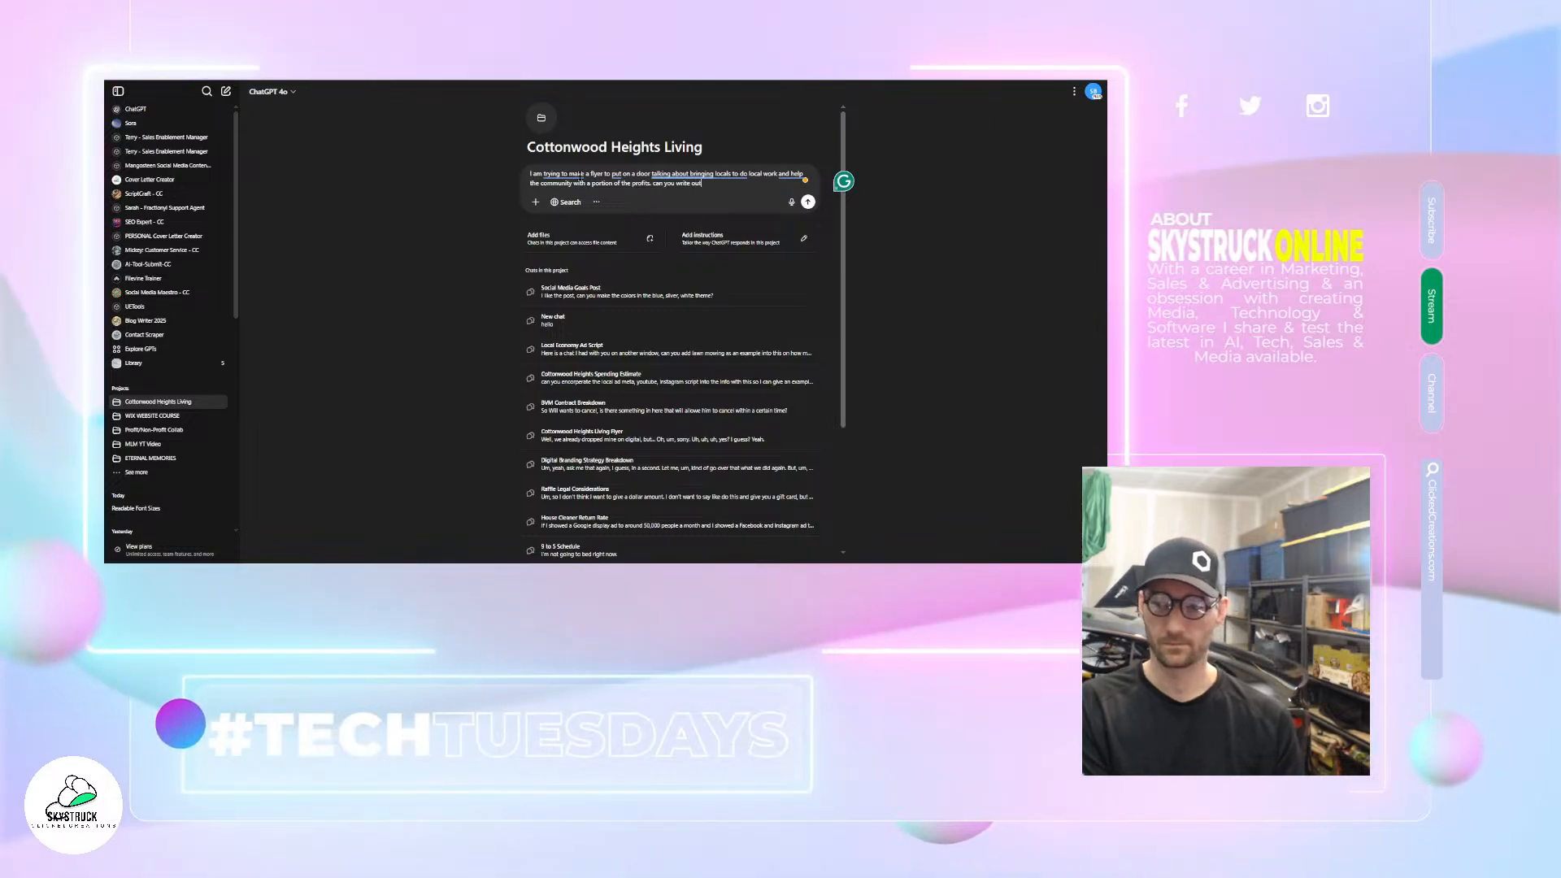
text(e out an outline)
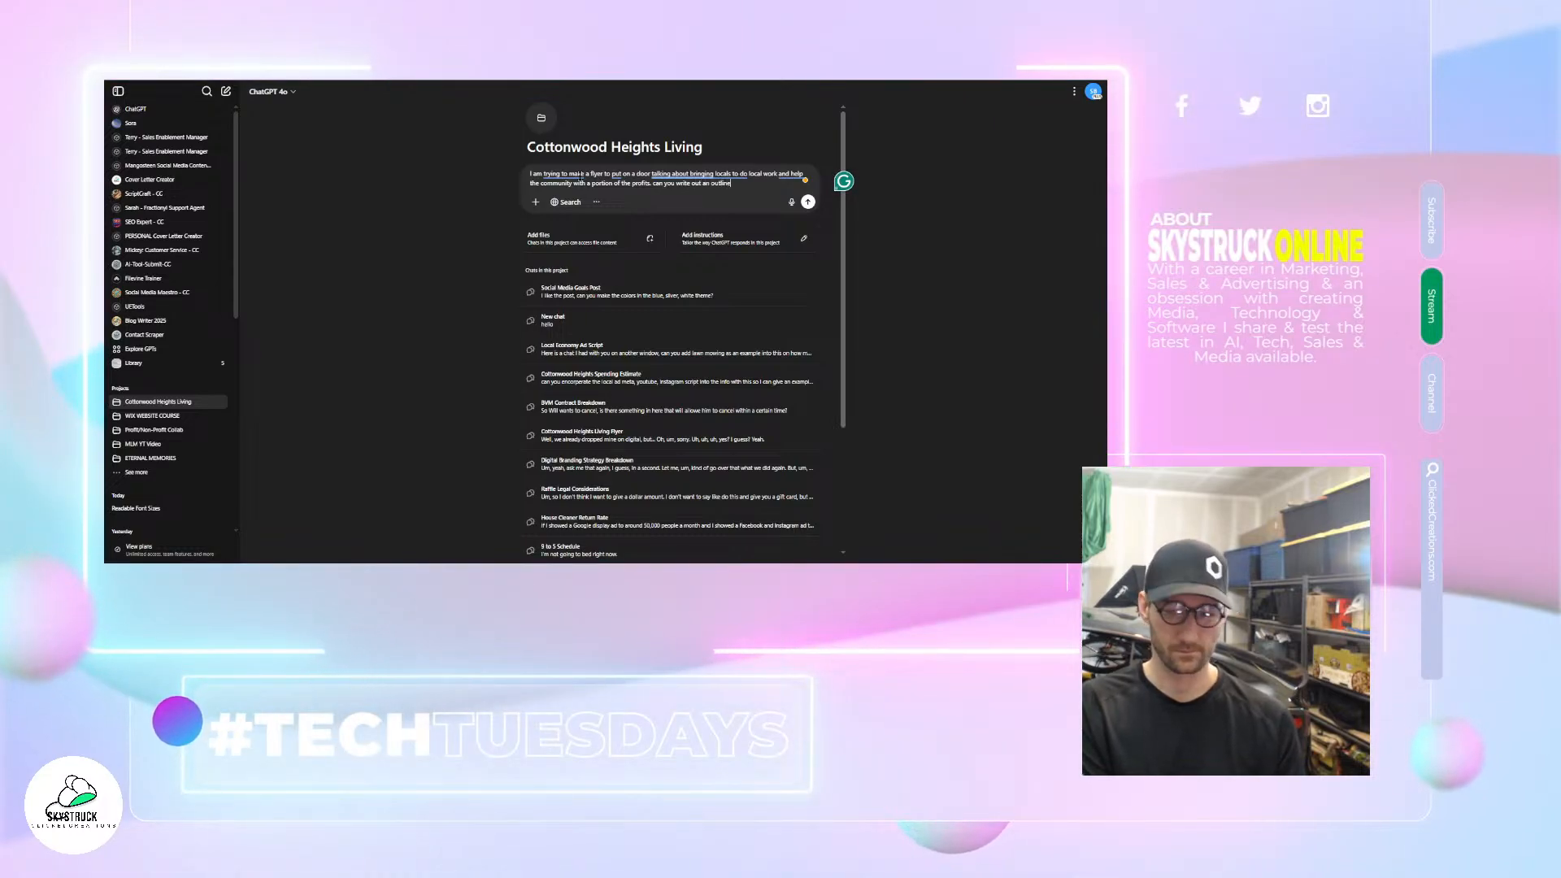
key(Return)
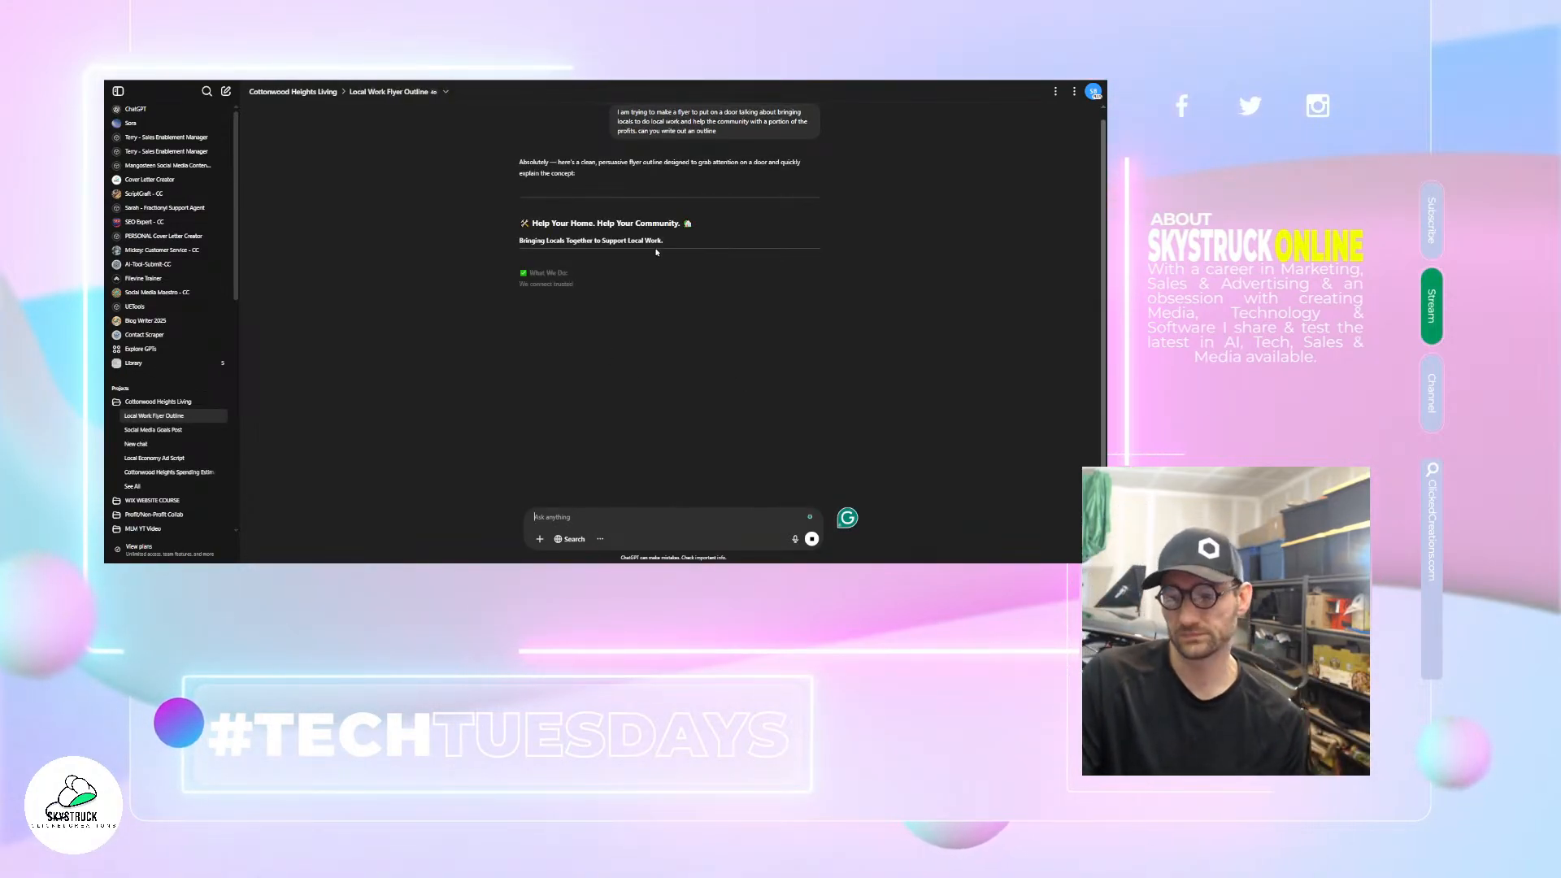
- Read through the generated flyer outline, from its headline to the popular services and contact lines
click(153, 414)
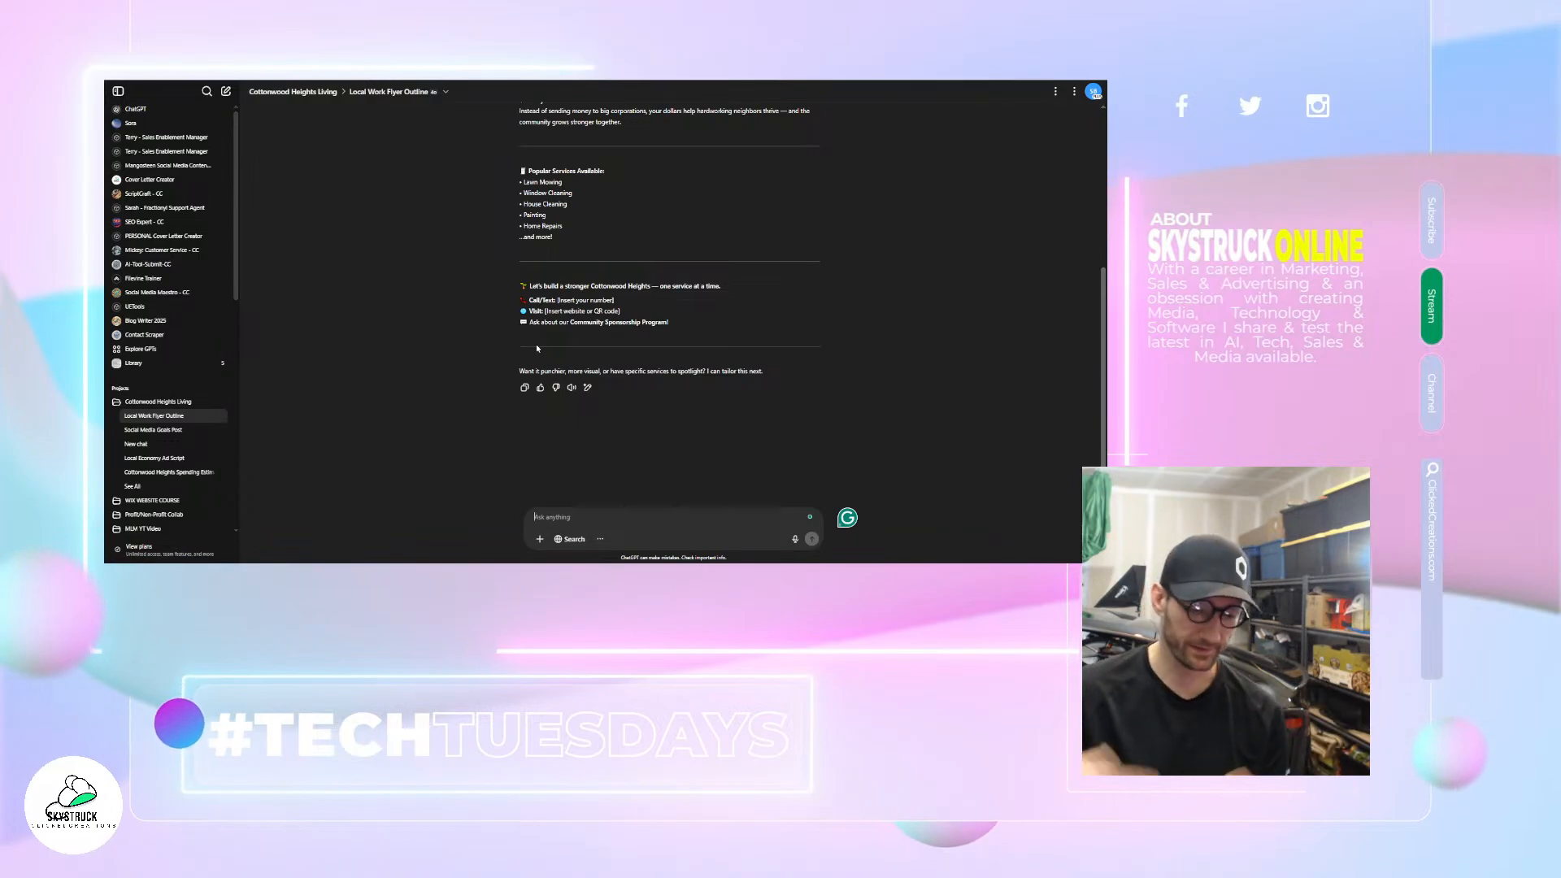
scroll(541, 333, up, 1)
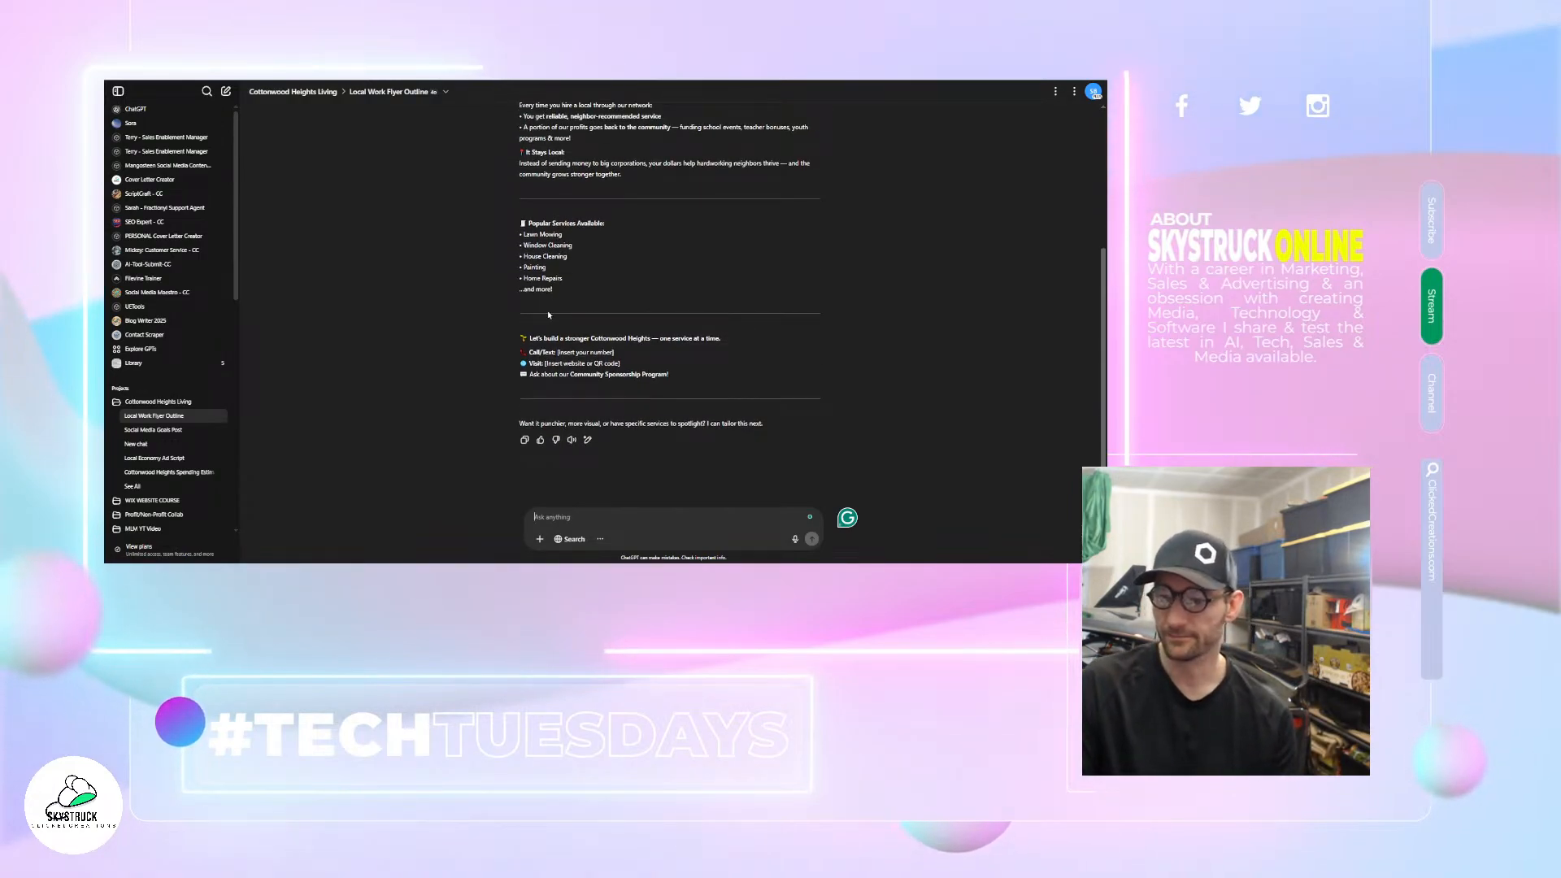
scroll(549, 315, up, 3)
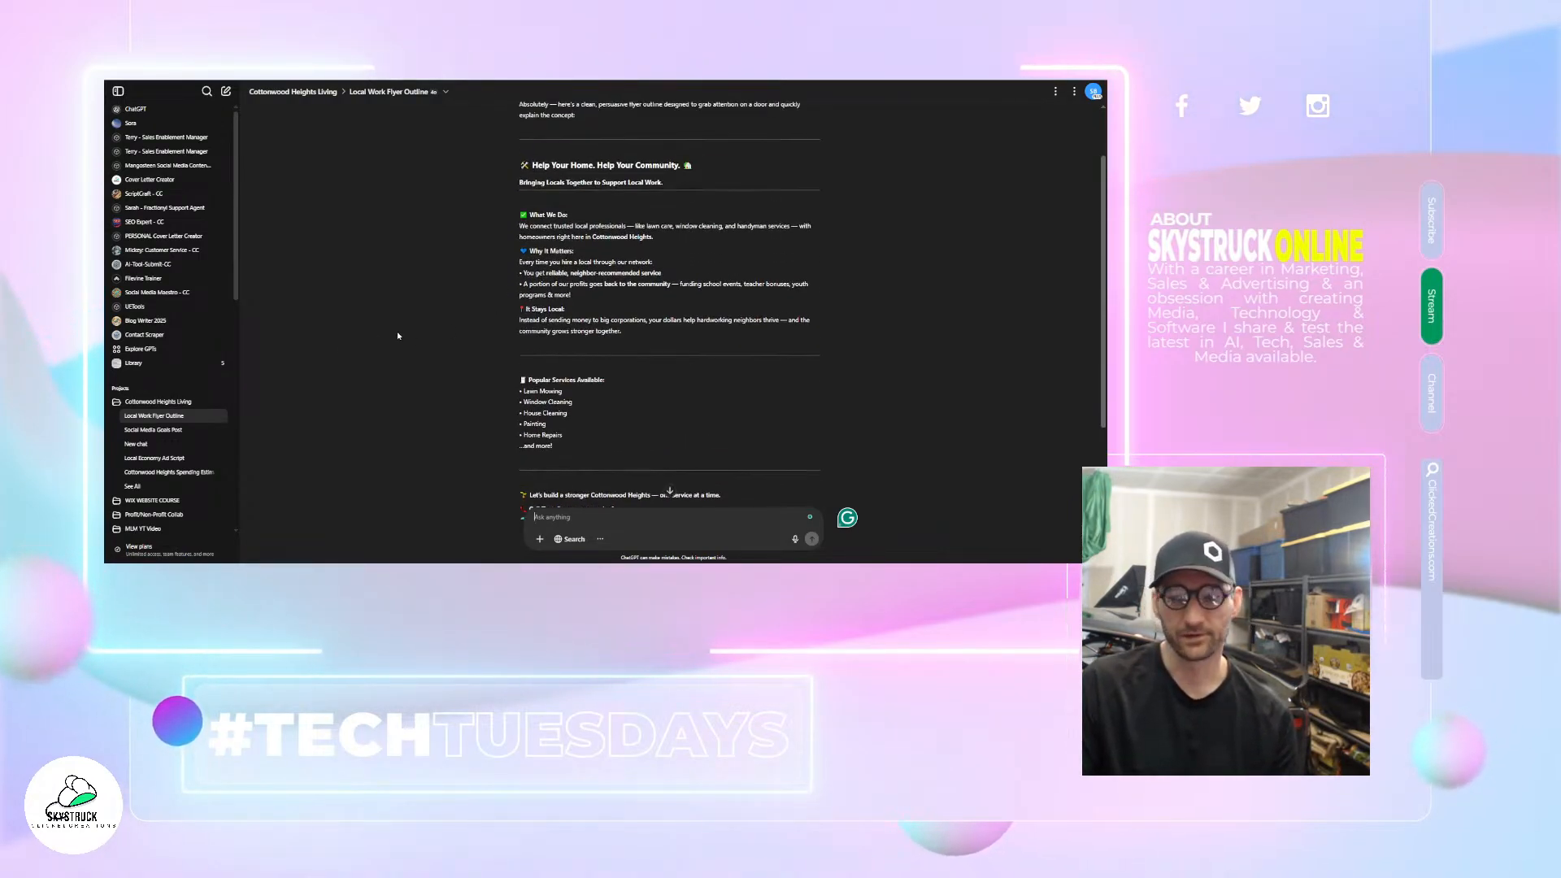
scroll(569, 244, up, 2)
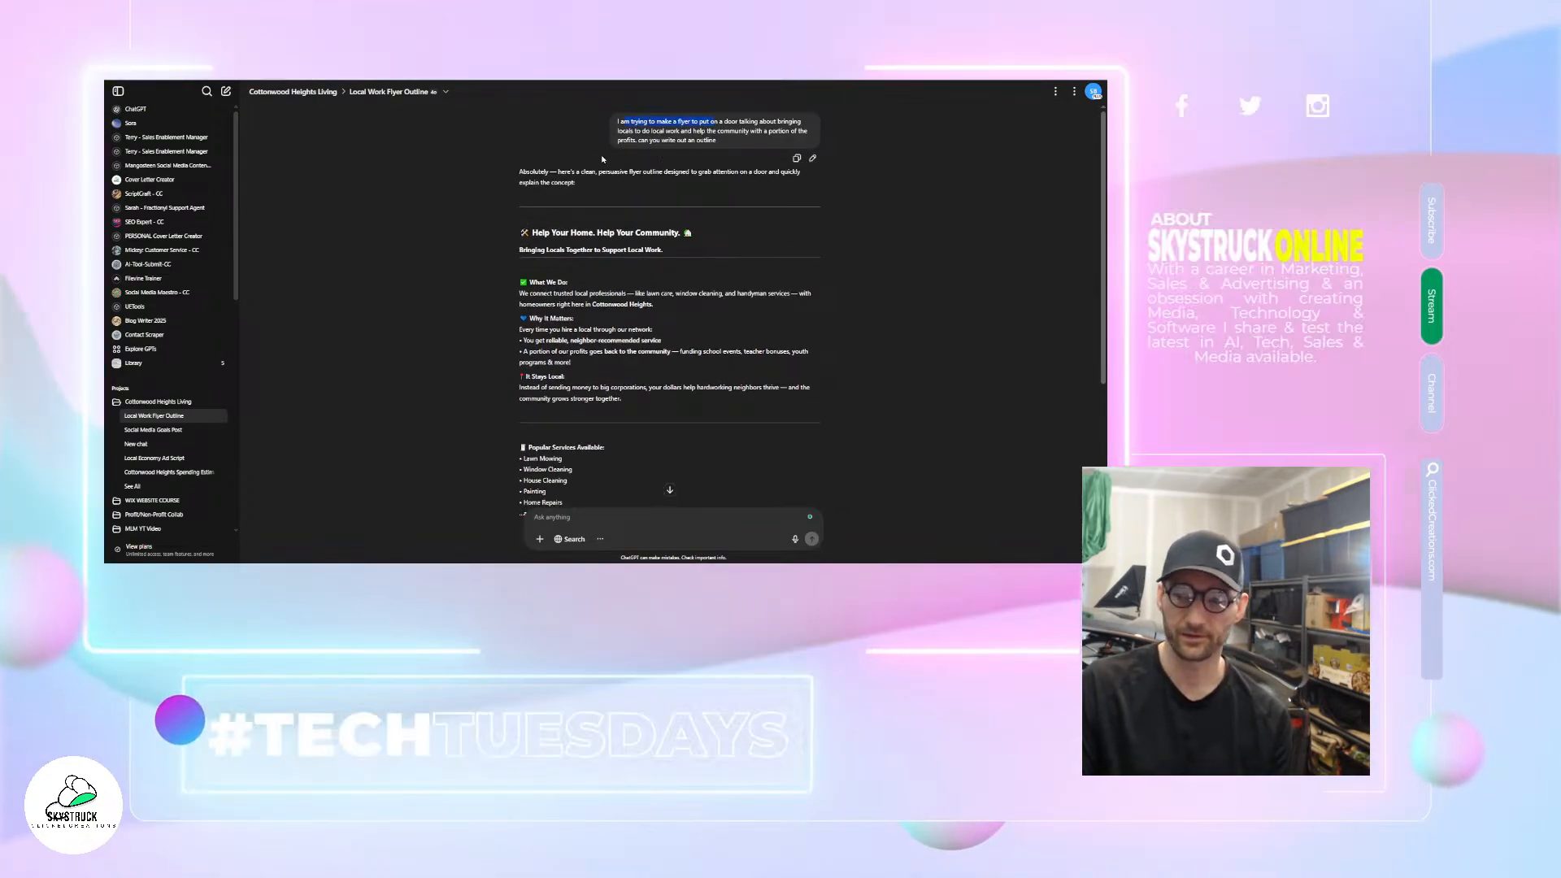
scroll(520, 231, down, 3)
scroll(561, 281, up, 1)
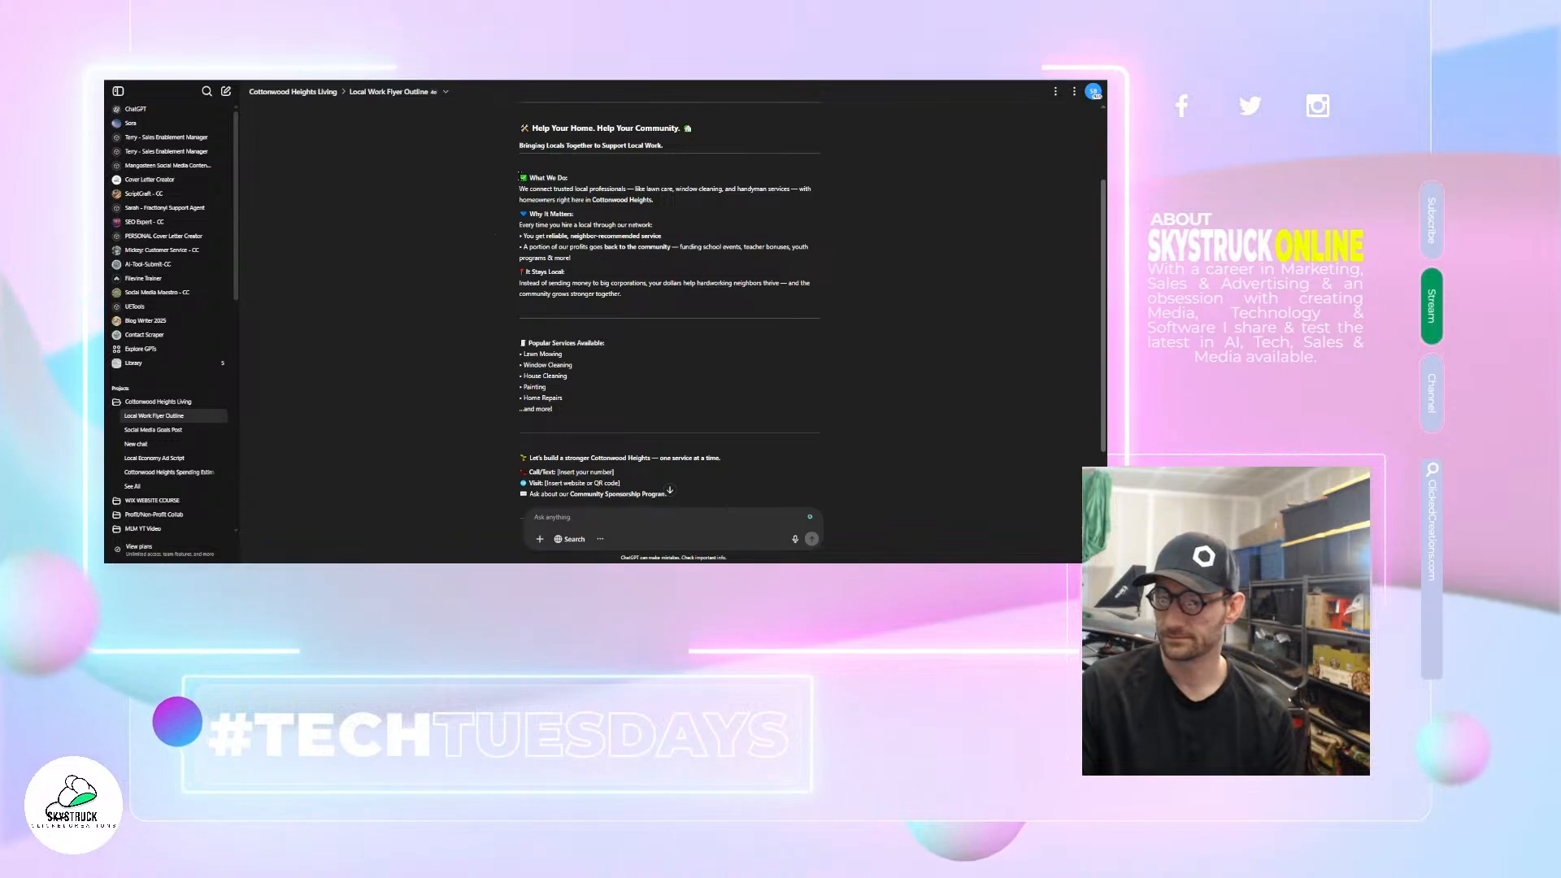
scroll(669, 325, up, 1)
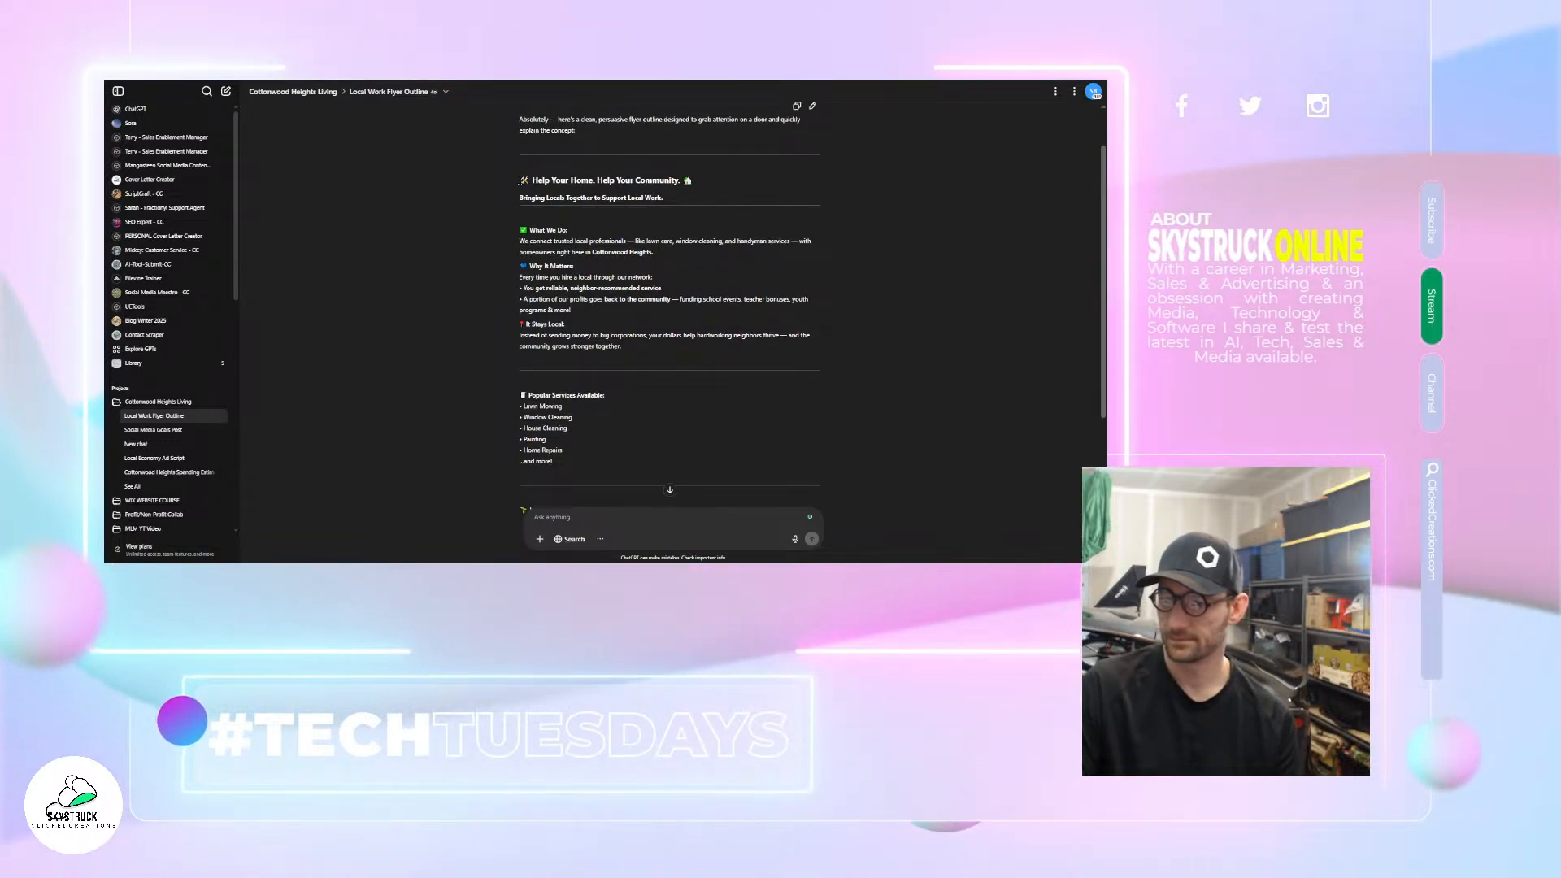
- Copy the outline text from the "Help Your Home. Help Your Community." headline through the It Stays Local section
drag(521, 177, 595, 218)
scroll(587, 303, down, 3)
scroll(595, 217, up, 2)
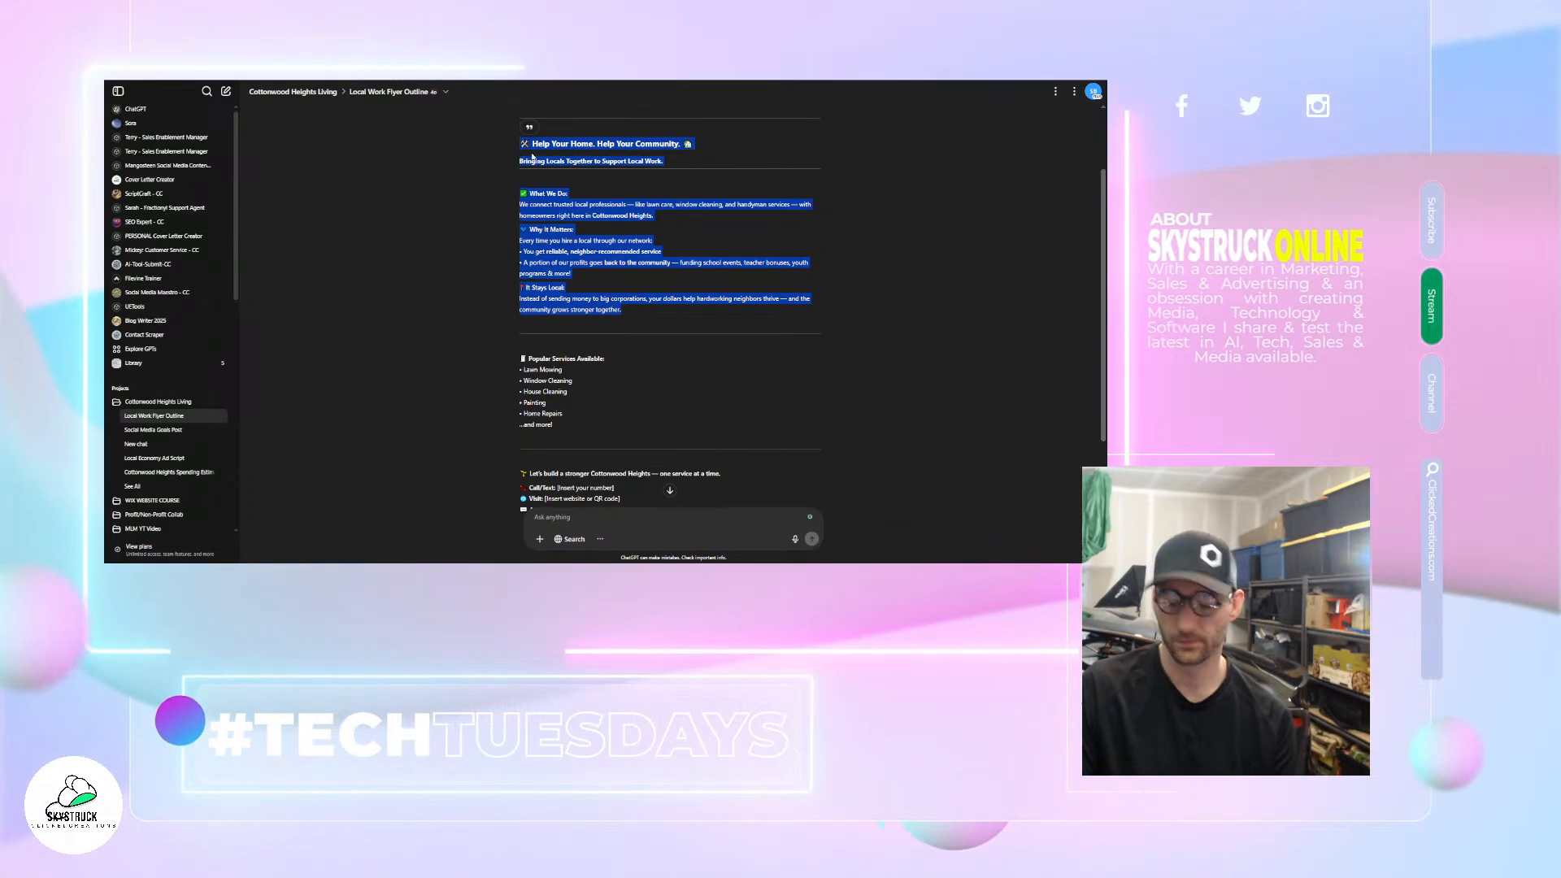
- Switch to the Canva door hanger, duplicate the website and e-mail text box, and replace the duplicate's text with the copied outline
click(265, 80)
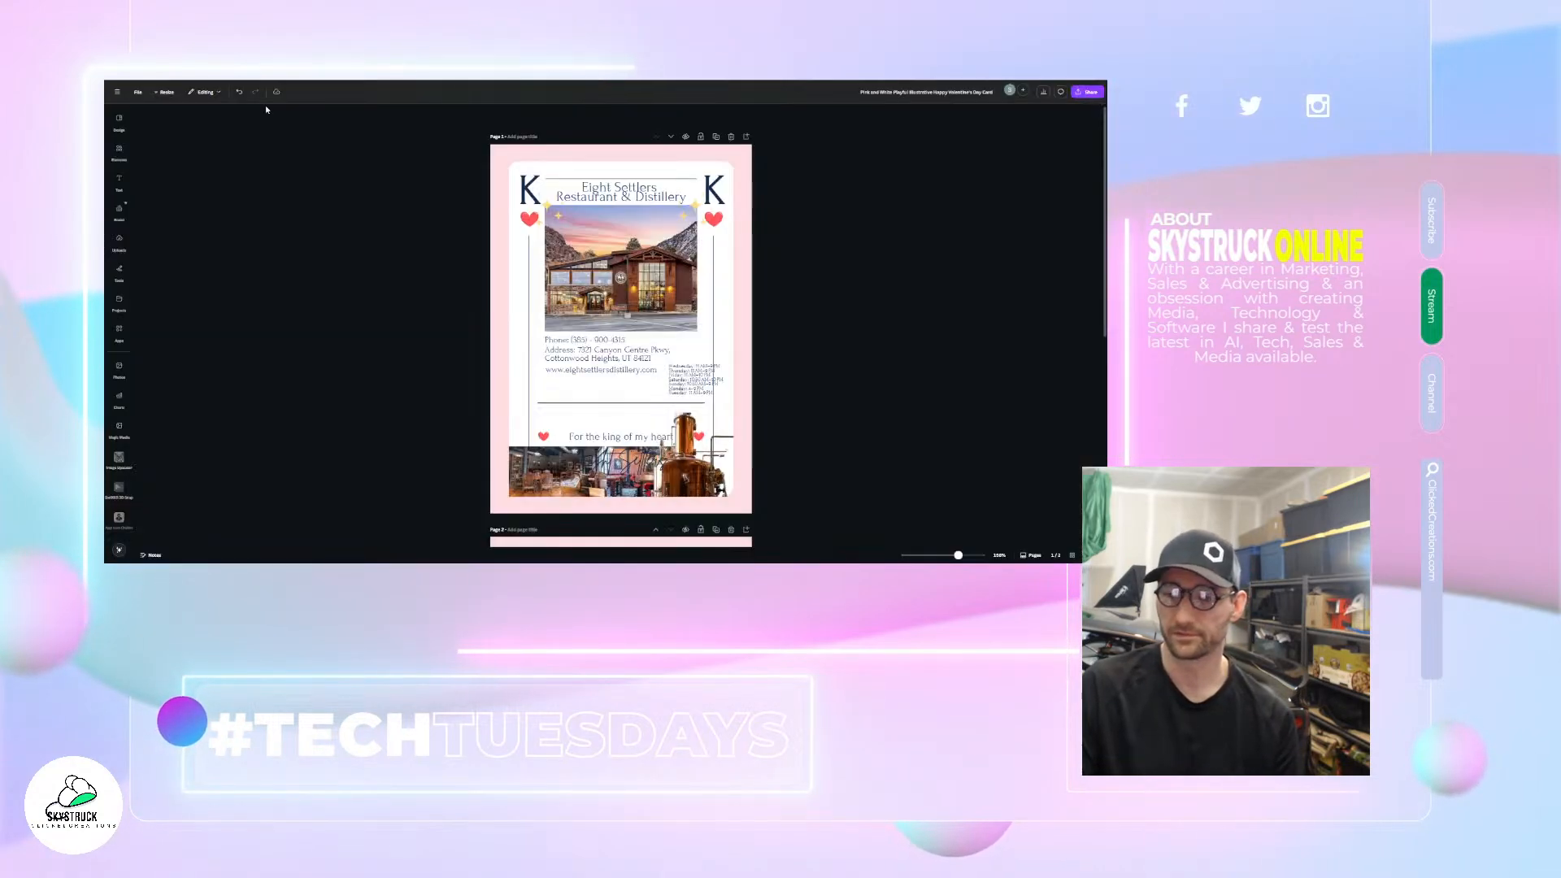
click(268, 79)
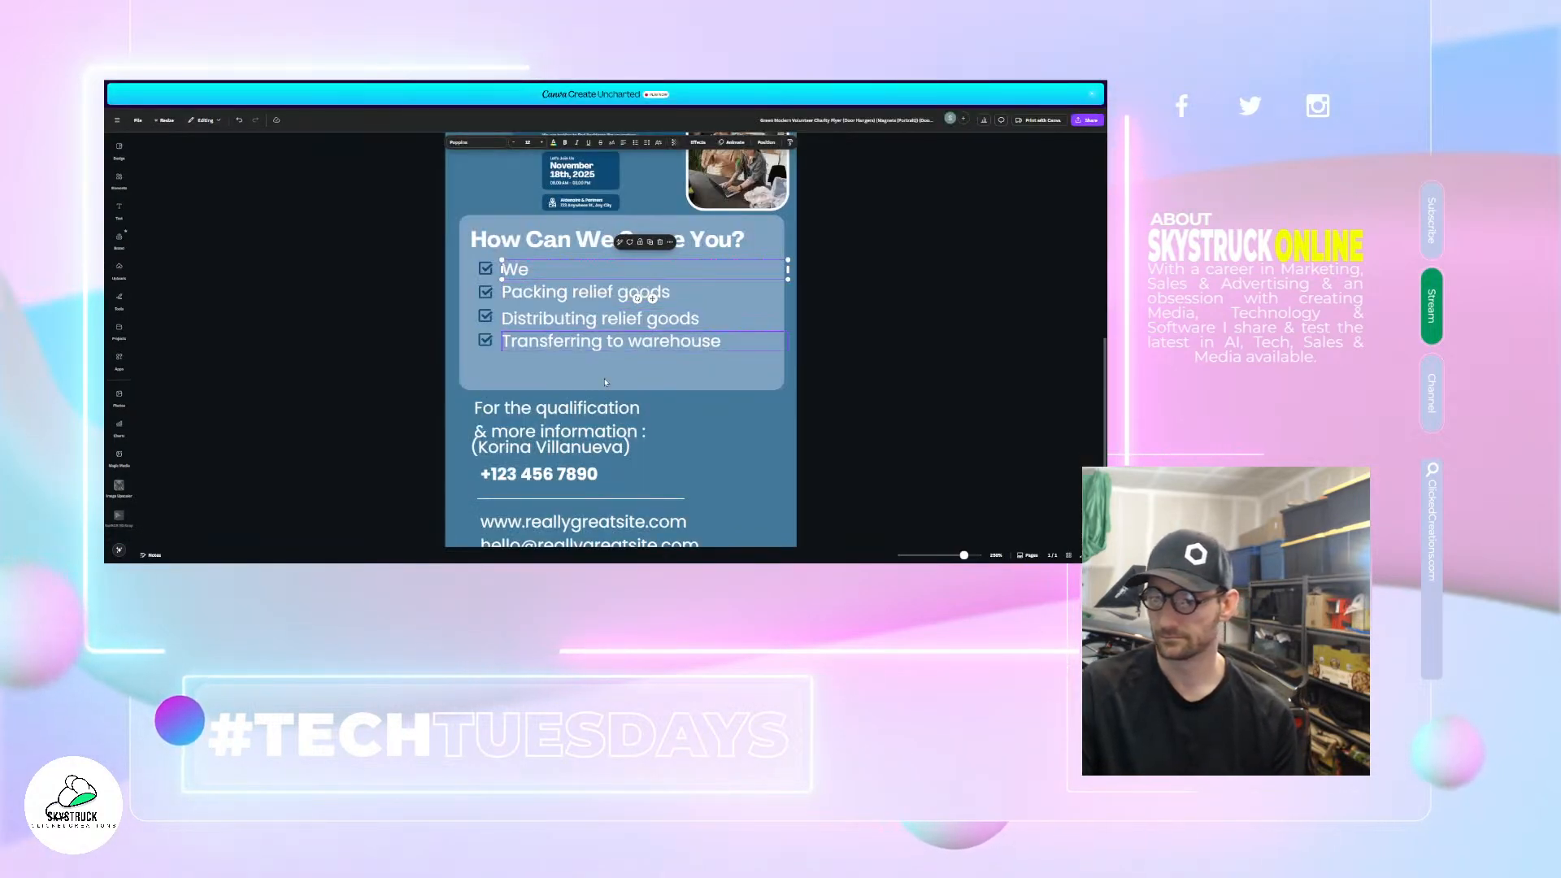
scroll(630, 418, down, 1)
scroll(630, 418, down, 1)
click(667, 479)
right_click(681, 480)
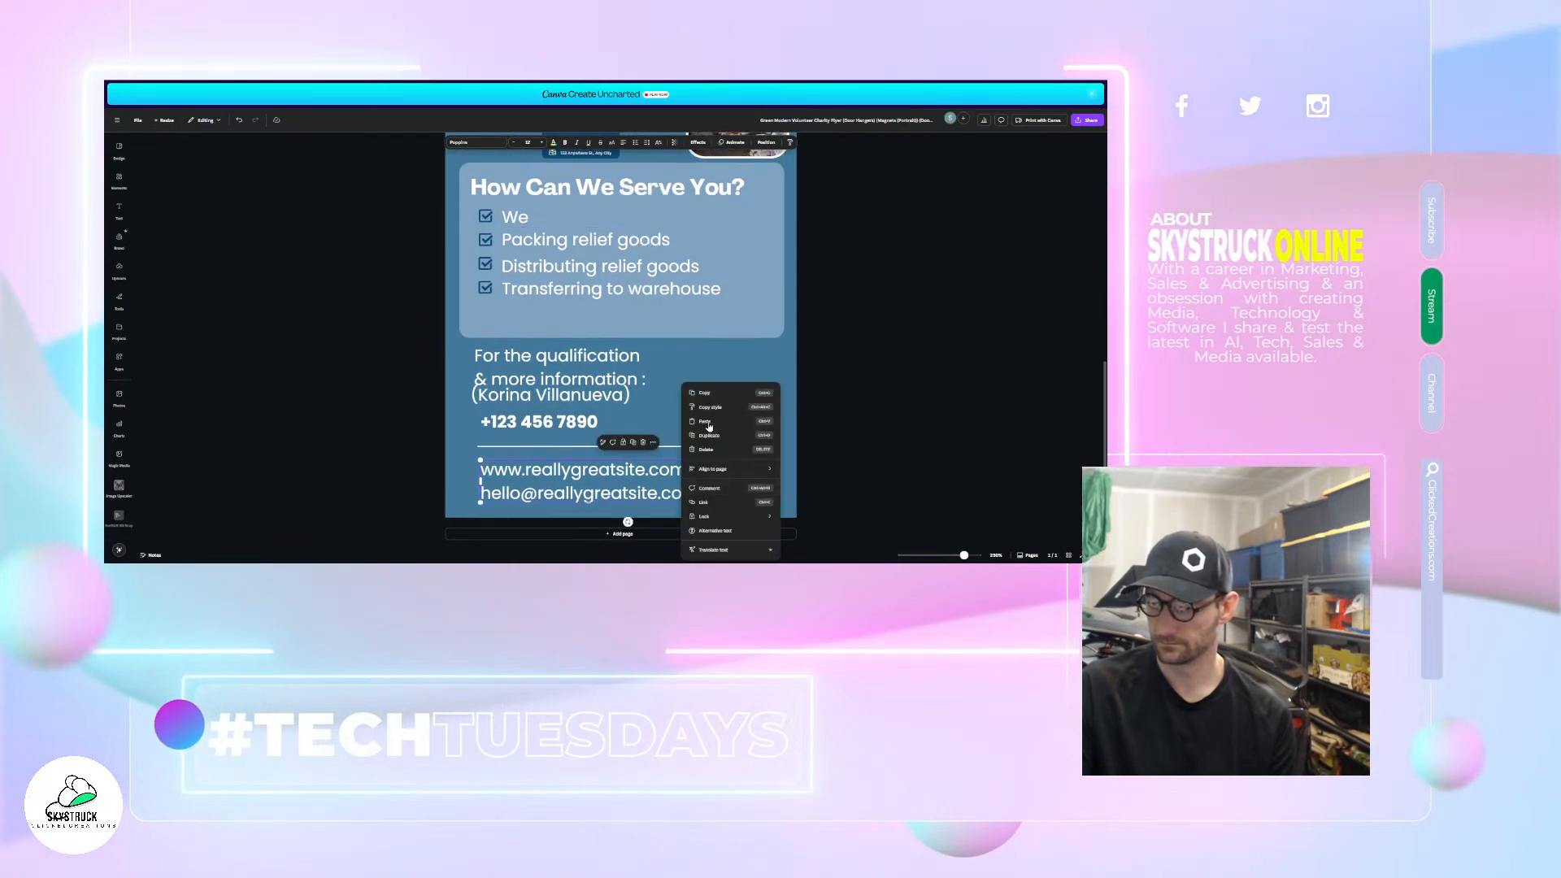
click(709, 435)
drag(575, 489, 732, 385)
double_click(732, 385)
key(ctrl+a)
key(ctrl+v)
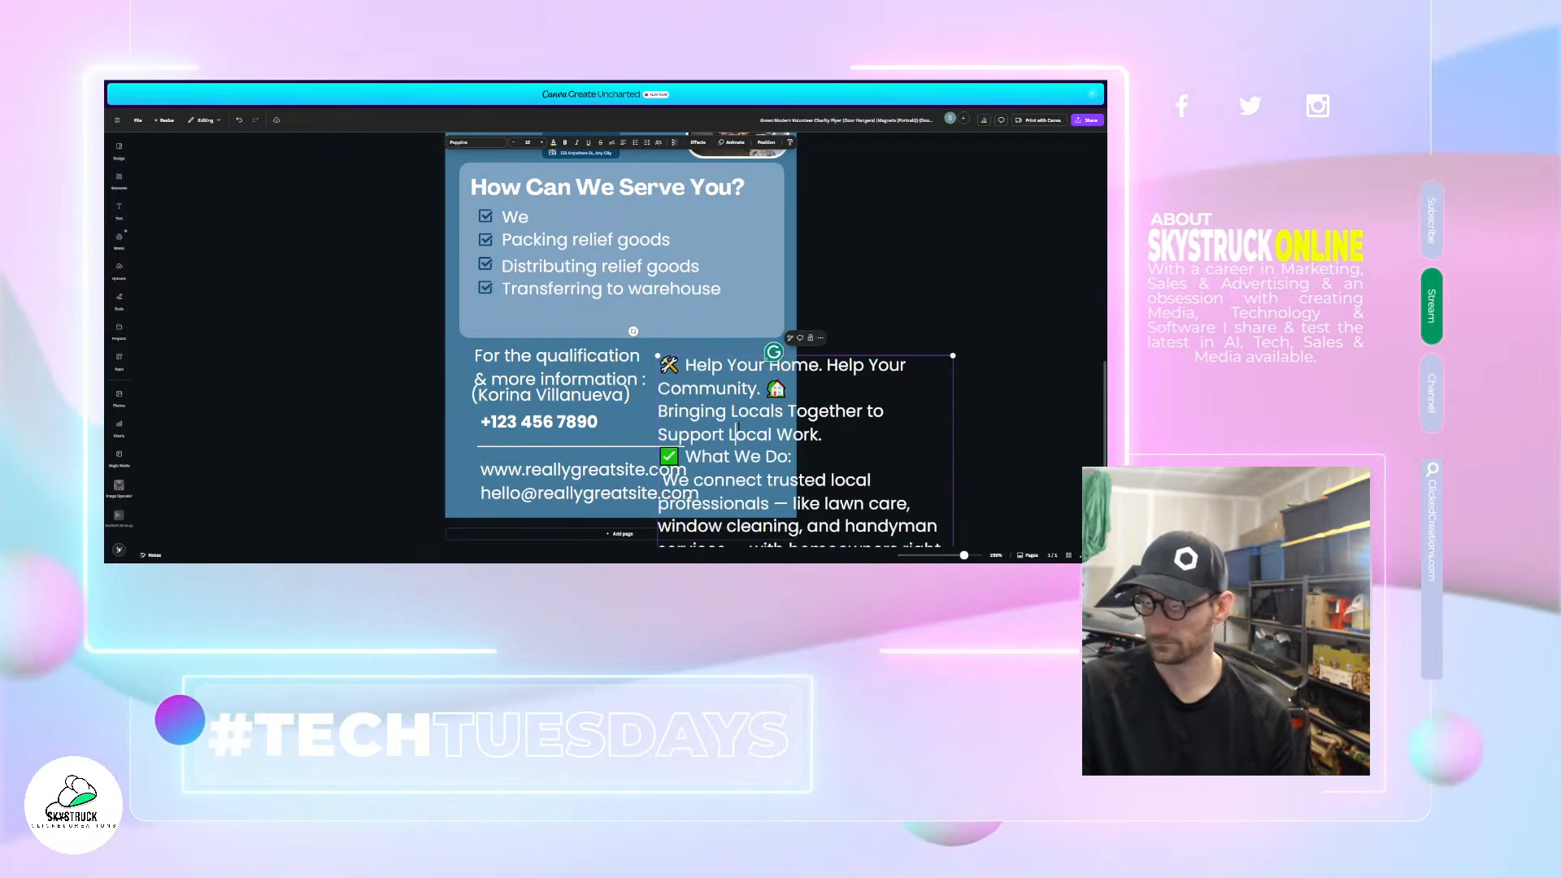
- Move the outline text box onto a new second page and widen it slightly towards the page edge
drag(751, 322, 795, 352)
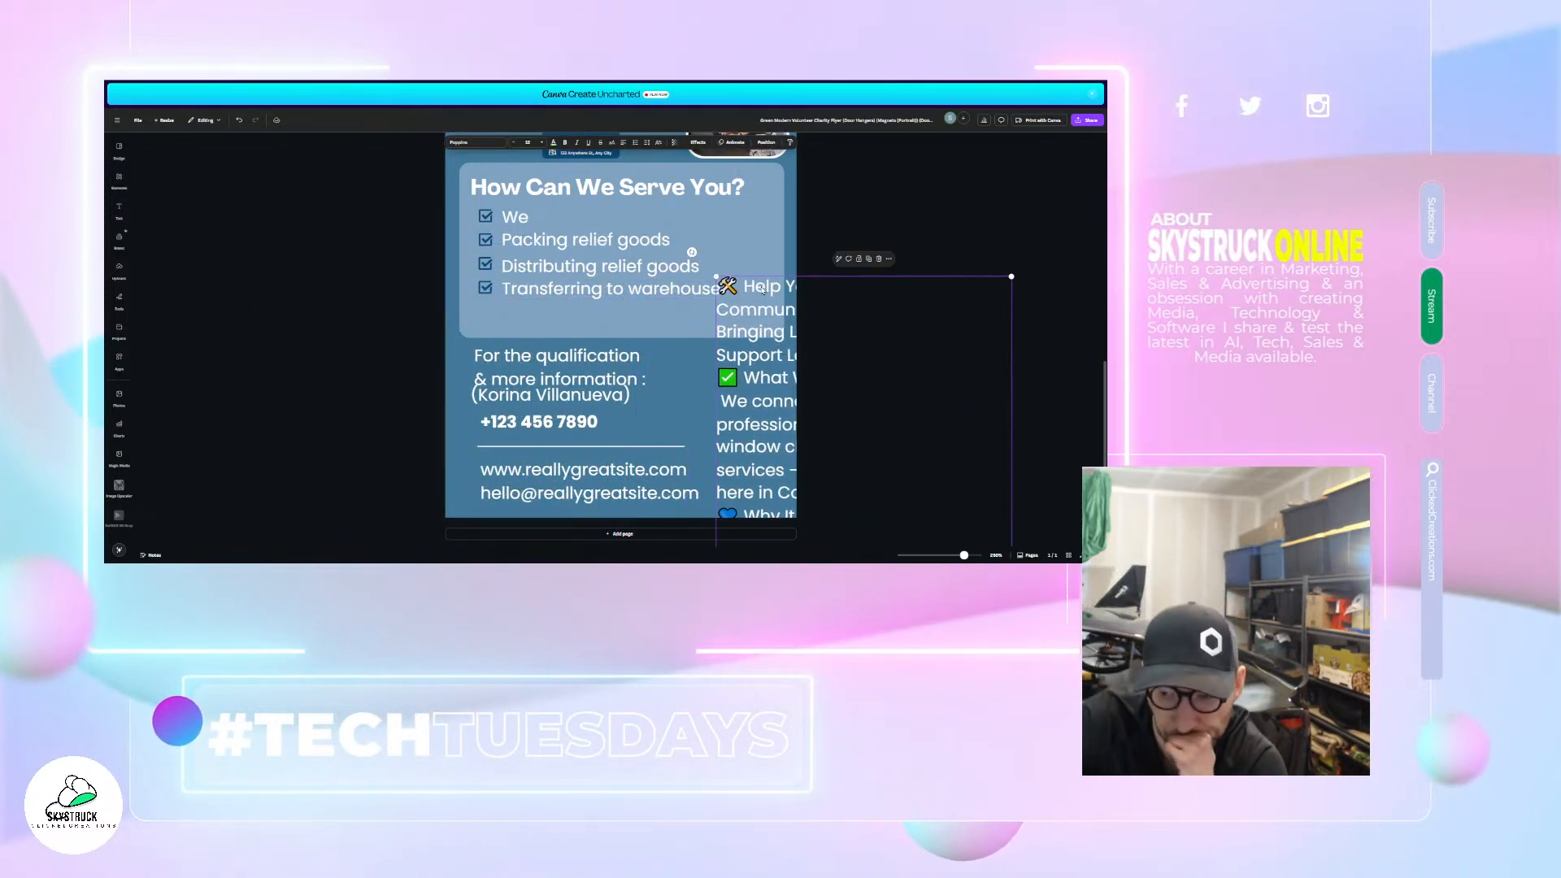
click(617, 533)
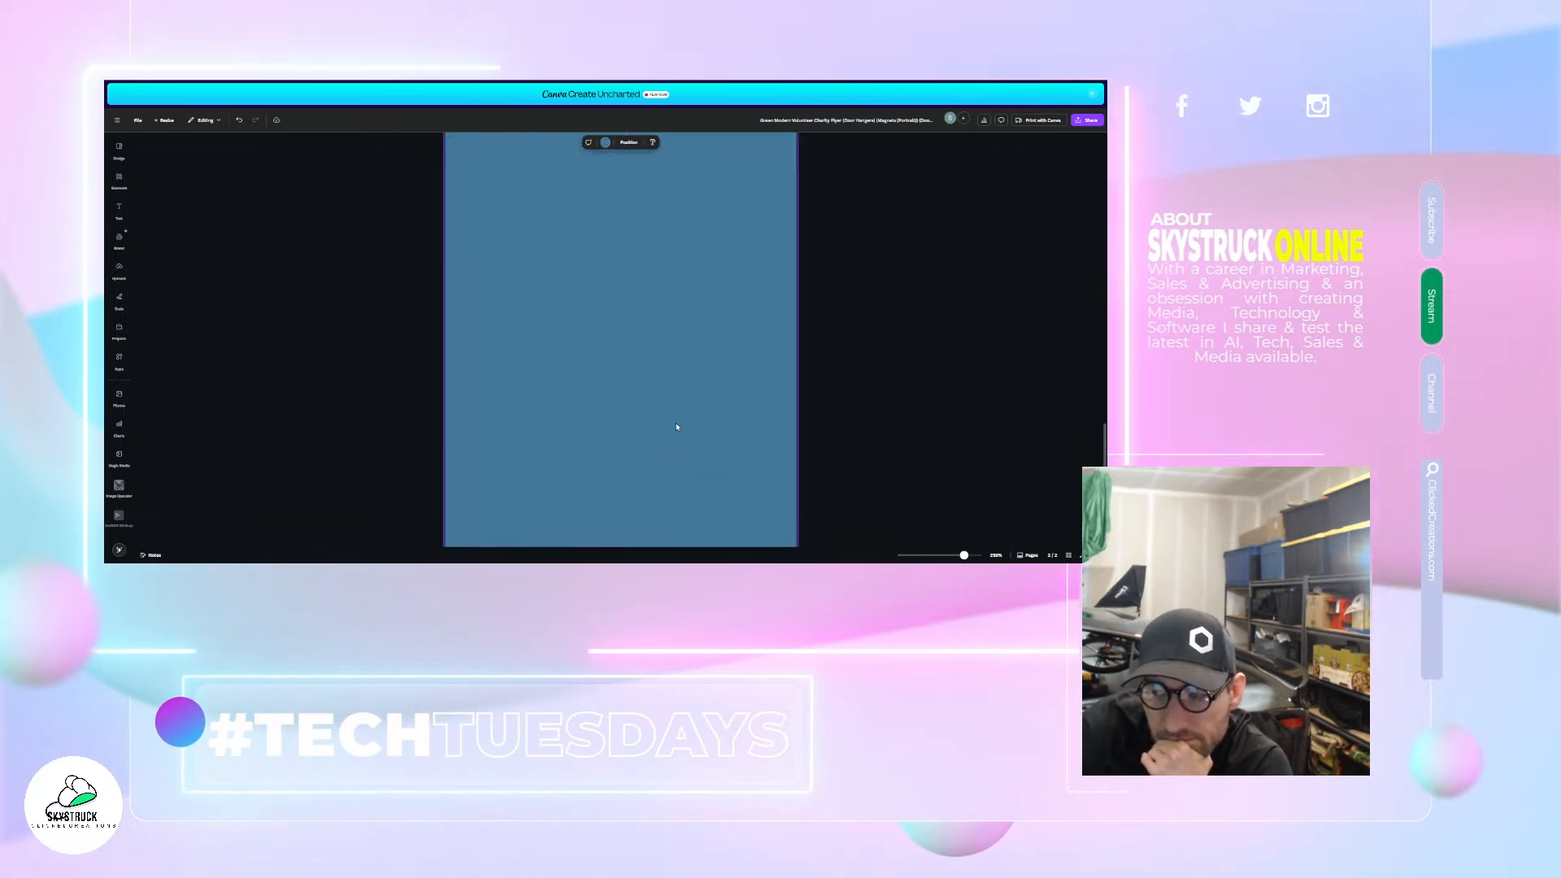
scroll(680, 426, up, 2)
drag(793, 153, 543, 430)
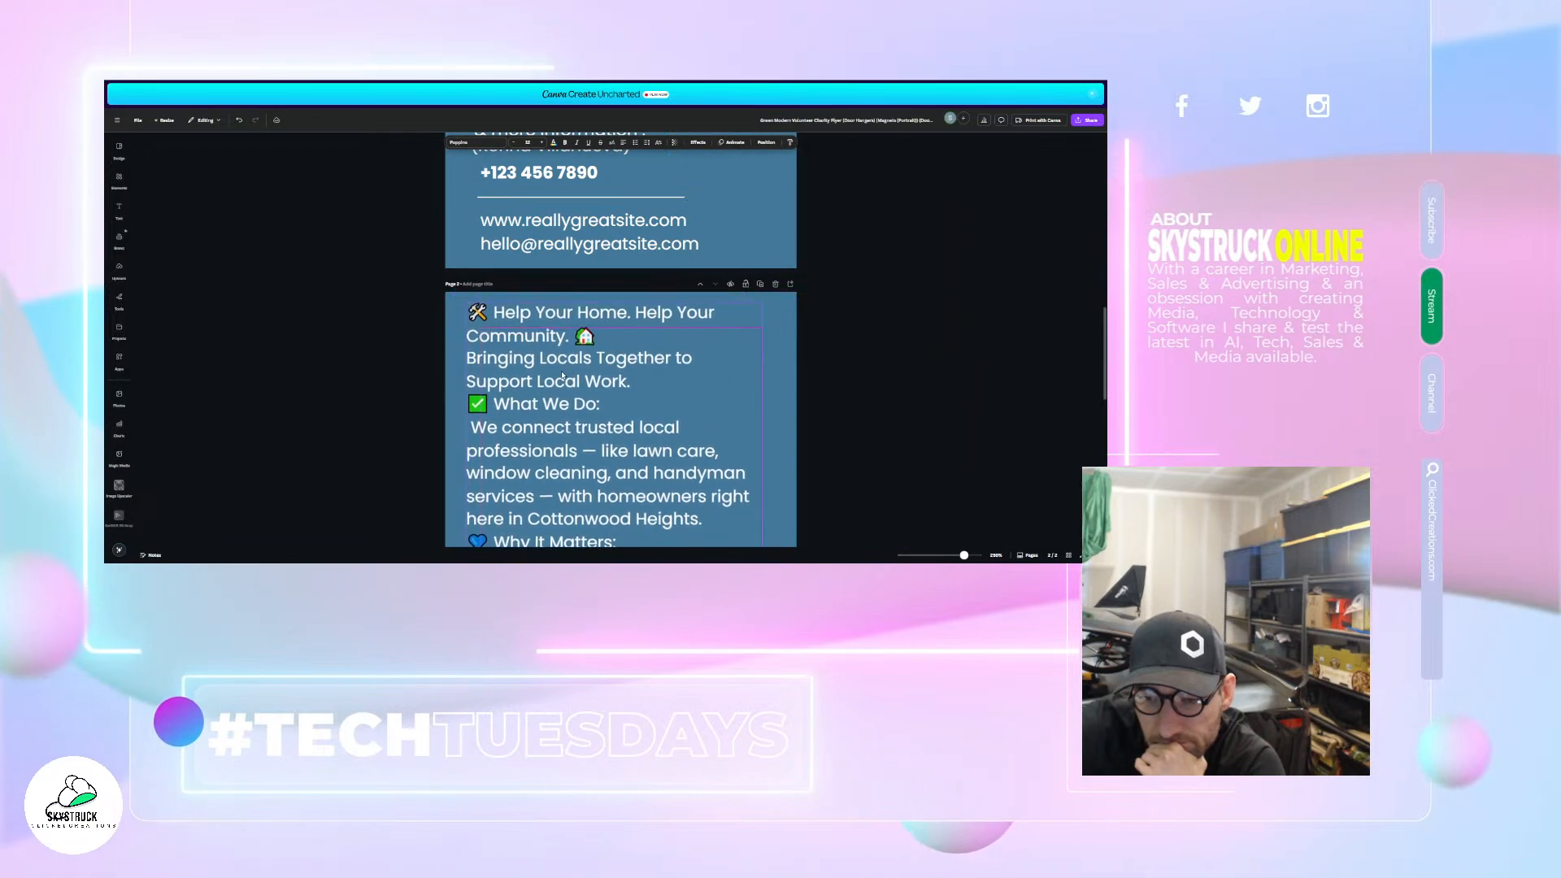
scroll(609, 378, down, 2)
drag(760, 494, 780, 494)
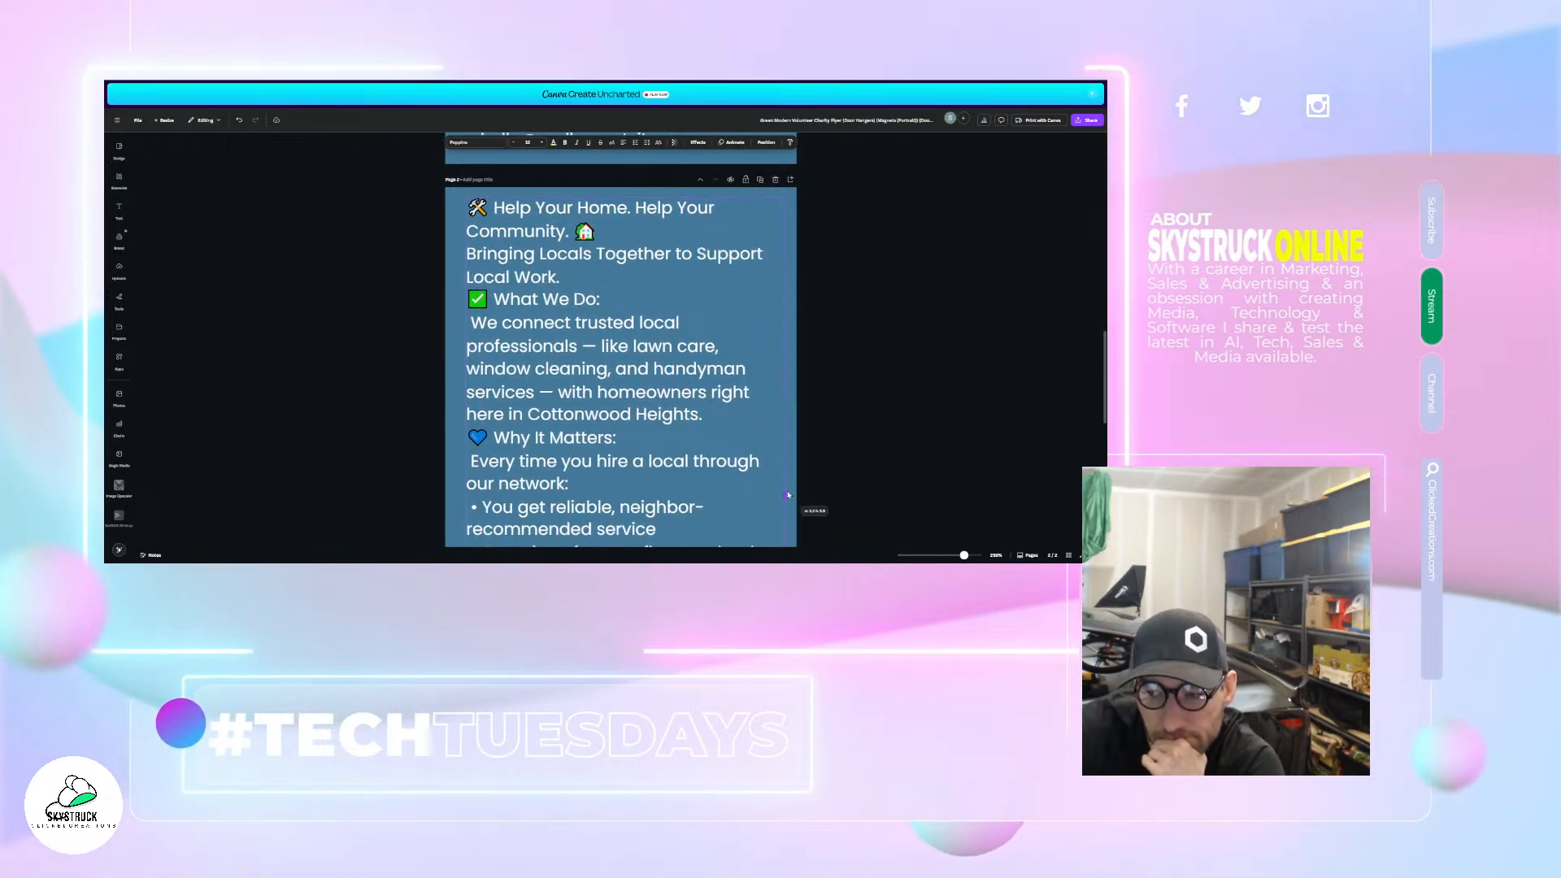
- Compare the outline text on the second page with the How Can We Serve You? checklist on the first page
click(593, 361)
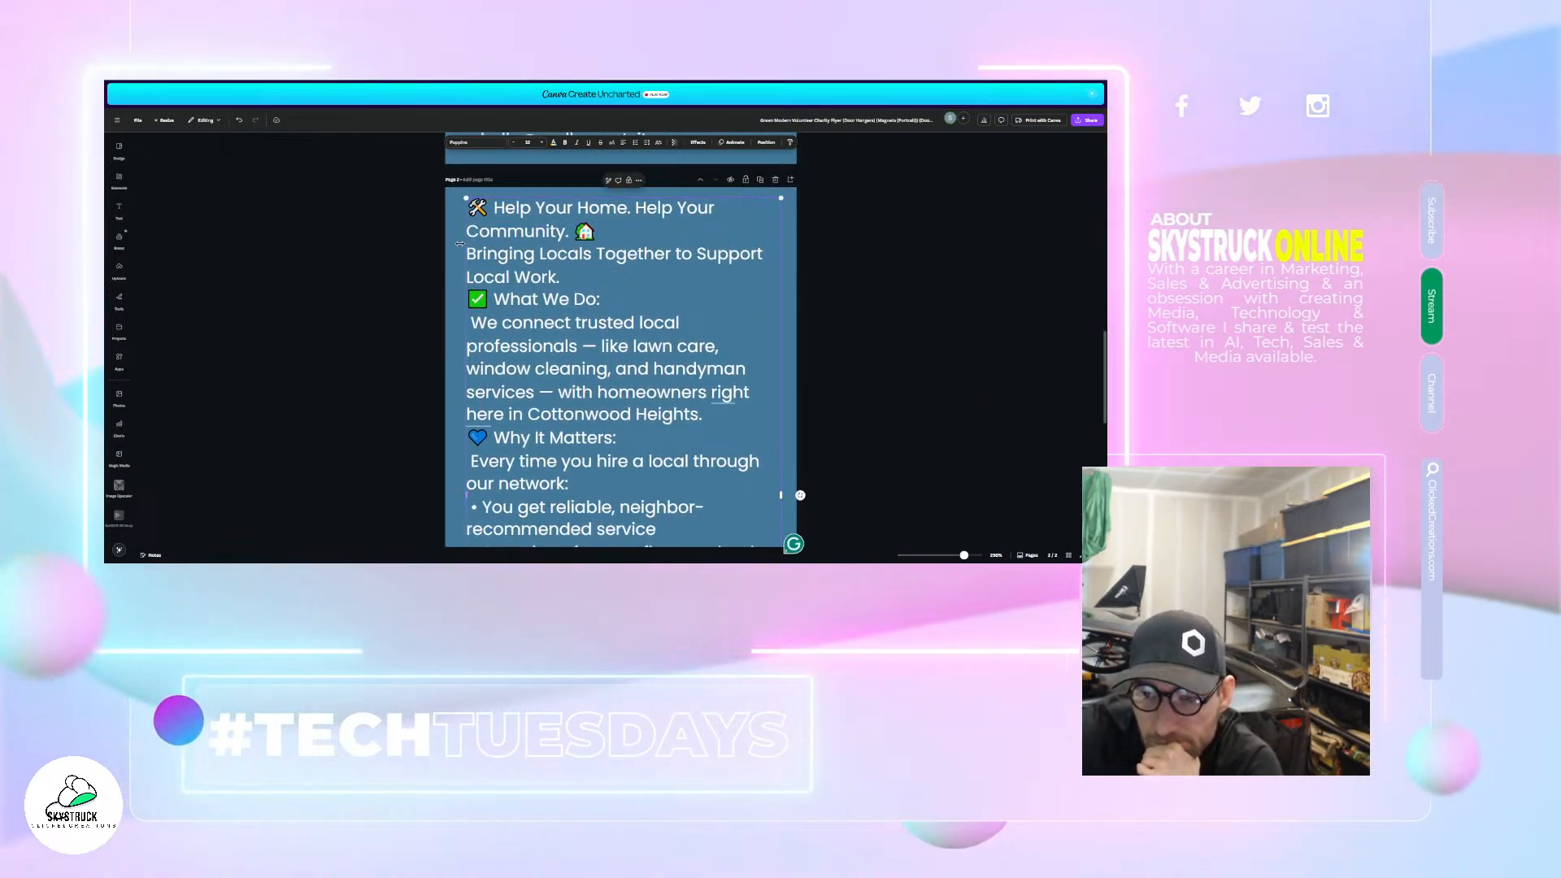
click(845, 407)
click(634, 309)
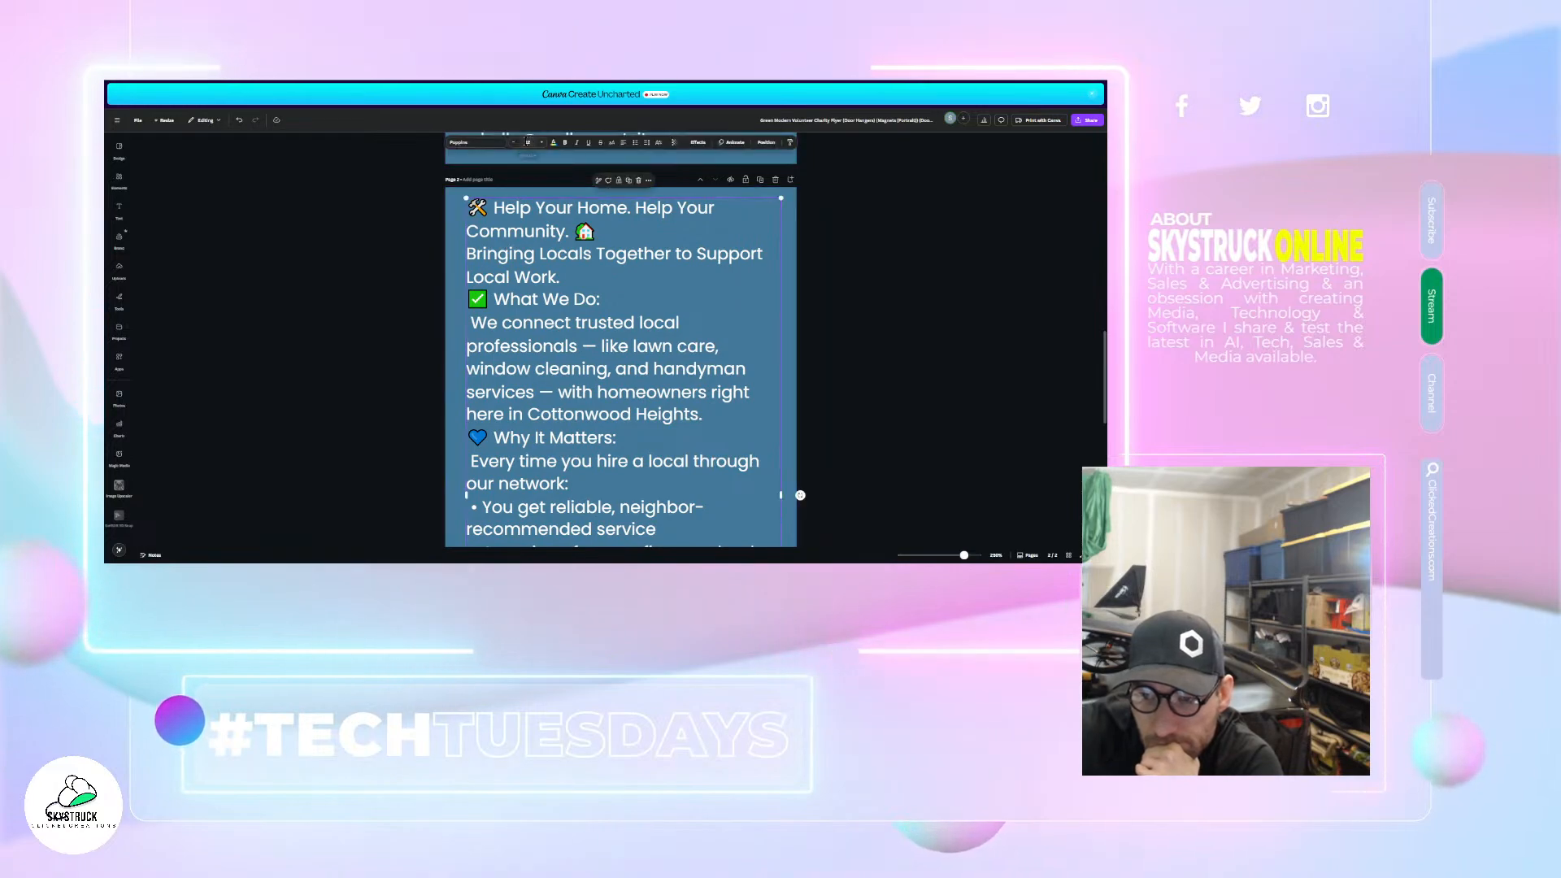
triple_click(495, 207)
click(516, 208)
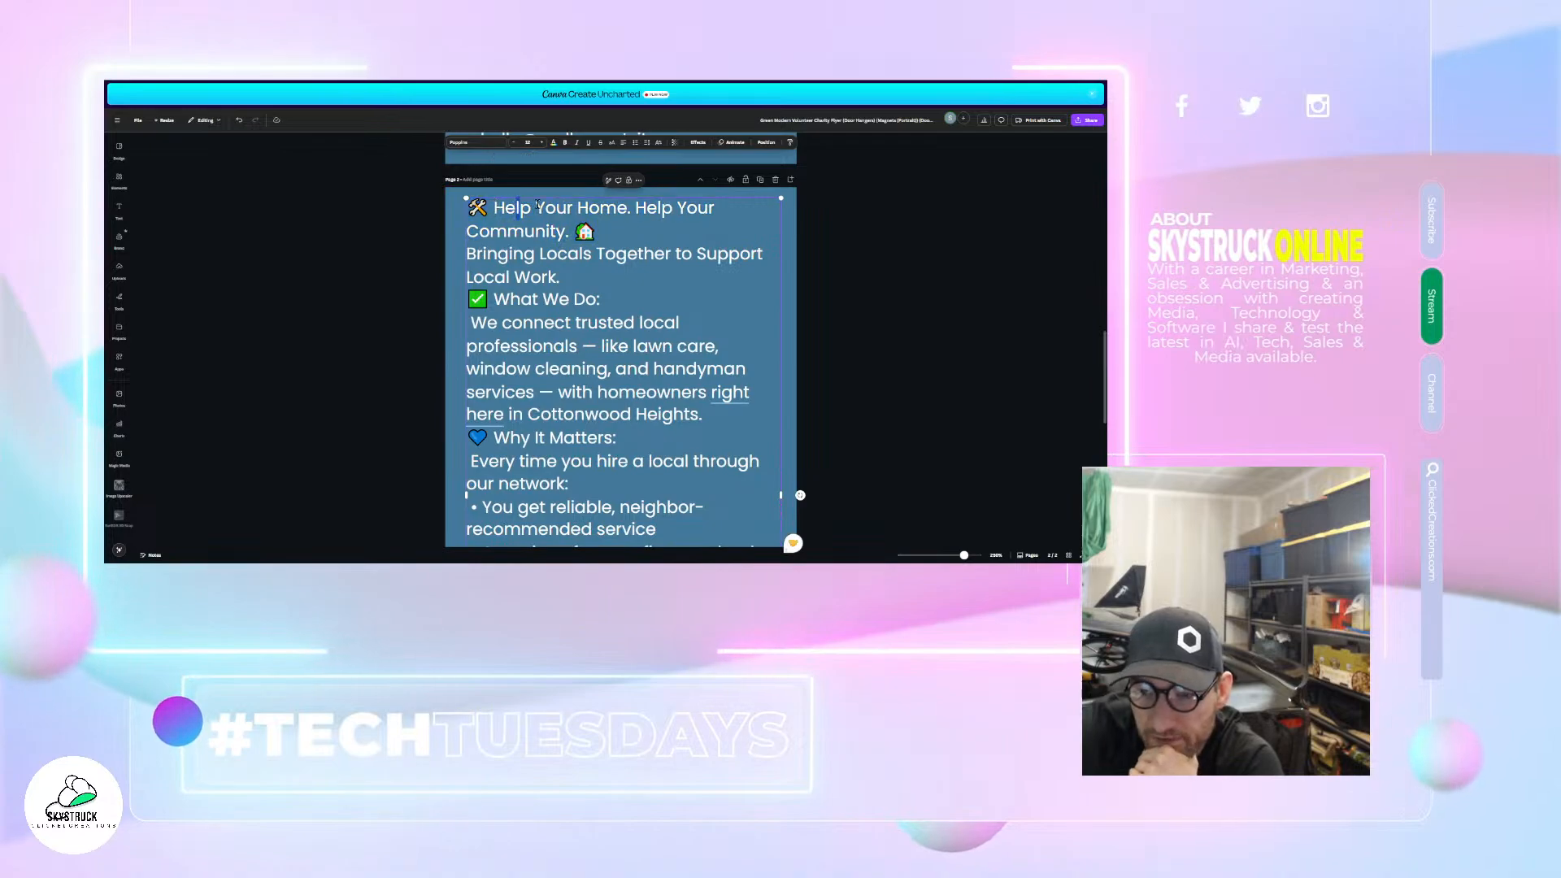
drag(516, 208, 588, 208)
scroll(513, 382, up, 10)
click(600, 467)
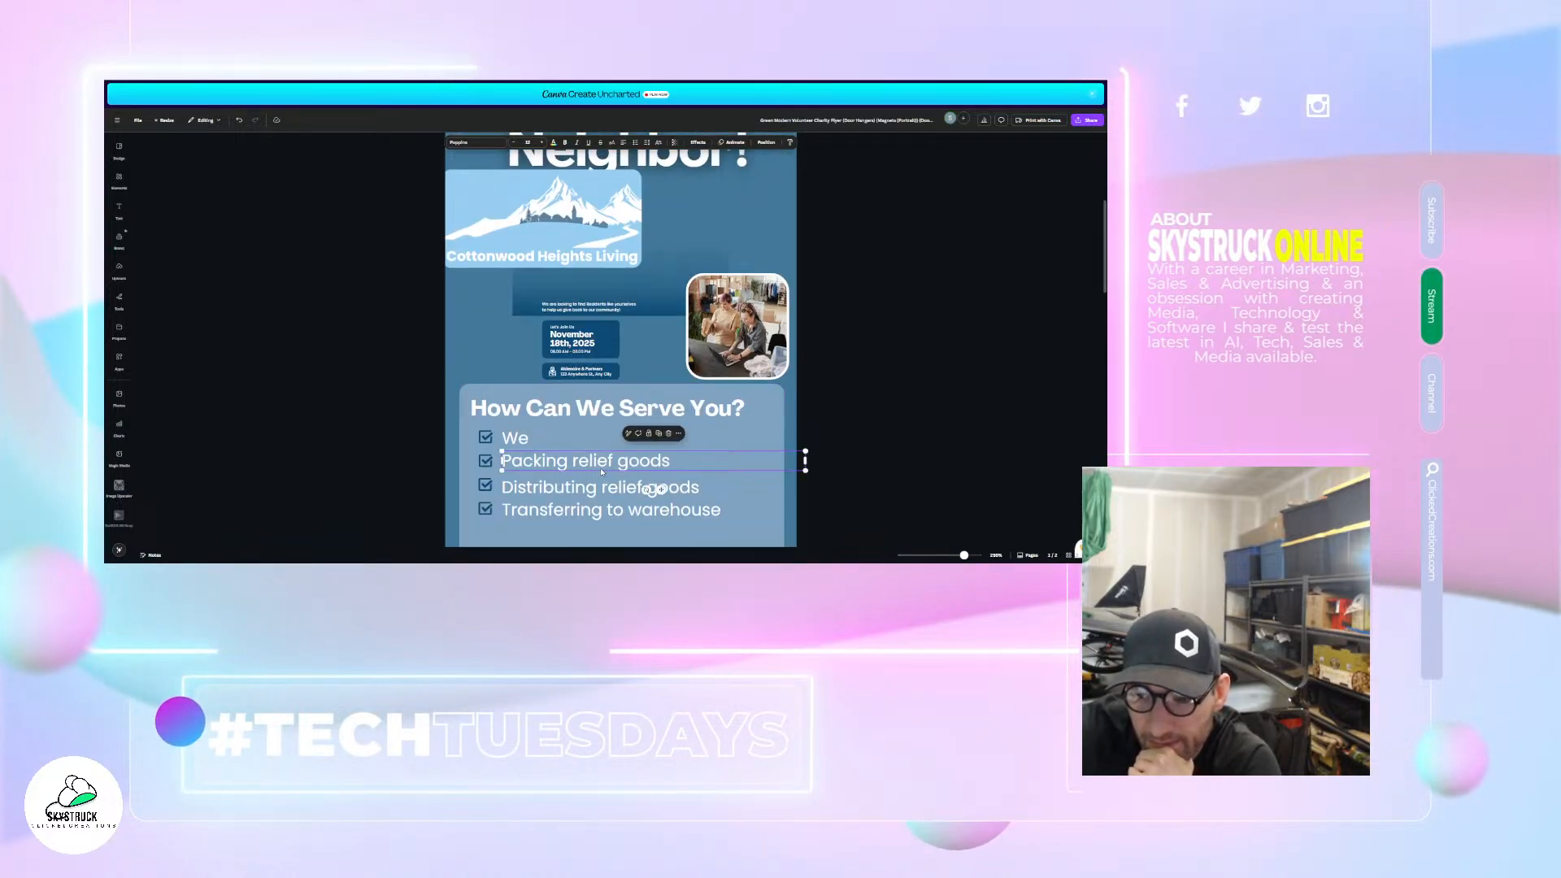
scroll(598, 466, down, 3)
click(555, 306)
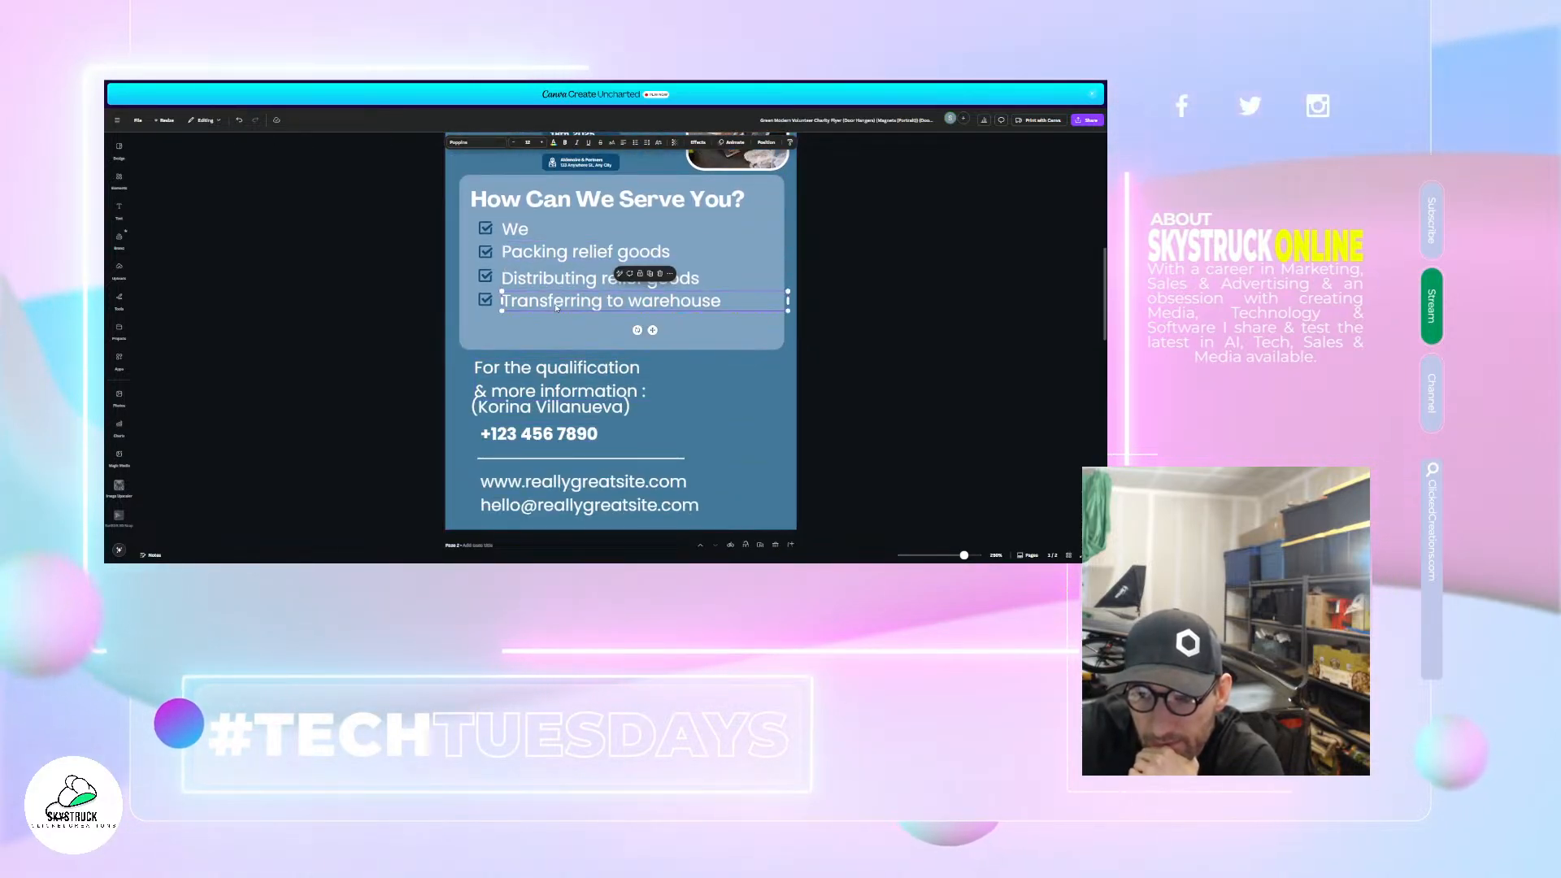
scroll(555, 311, down, 4)
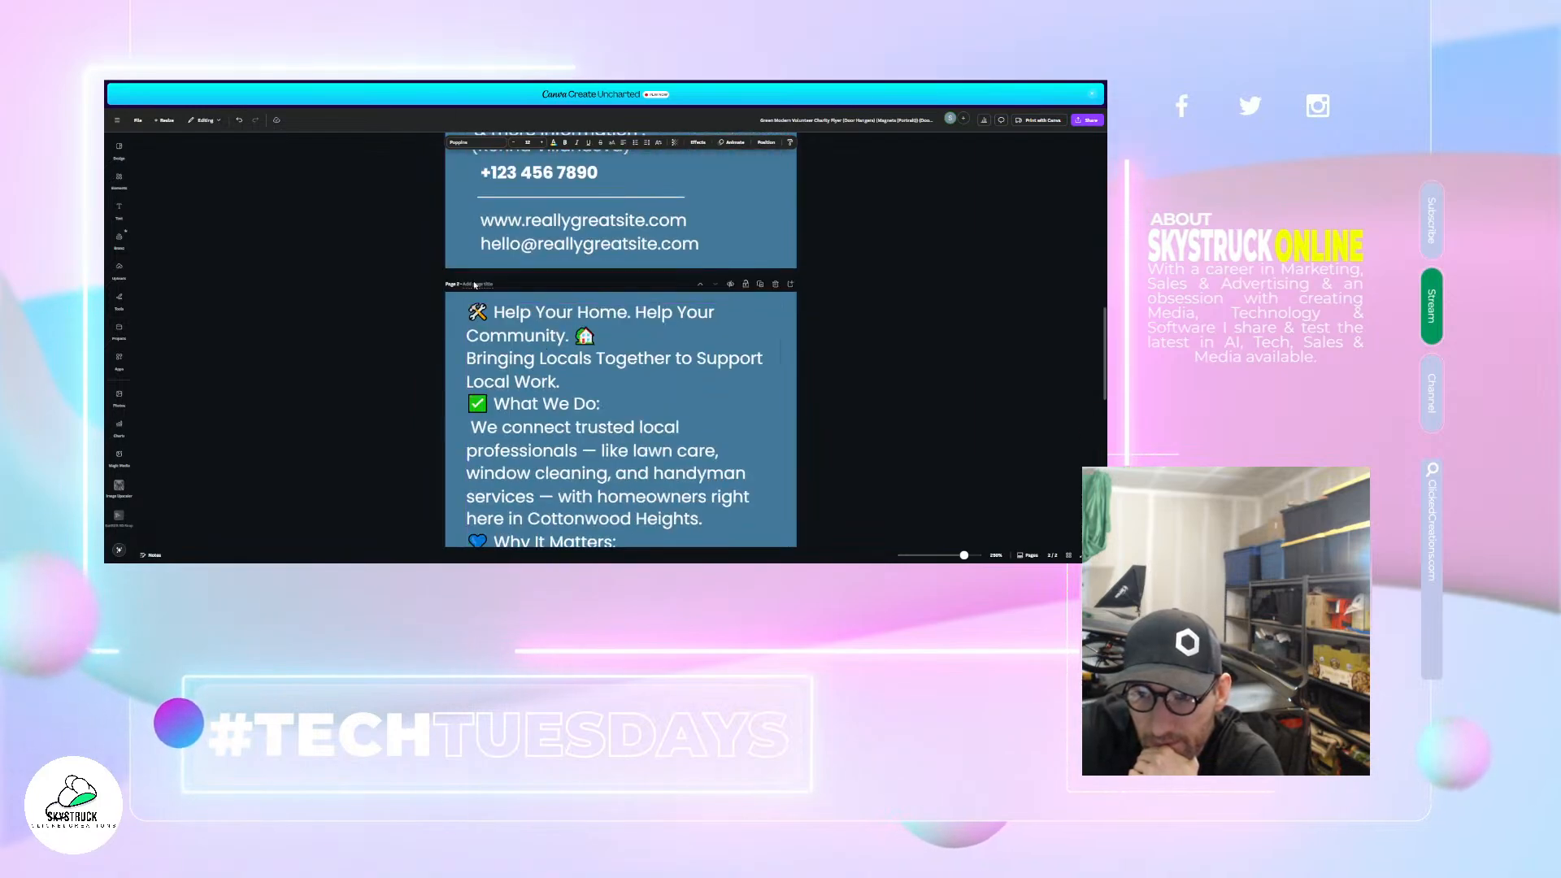
scroll(474, 284, up, 5)
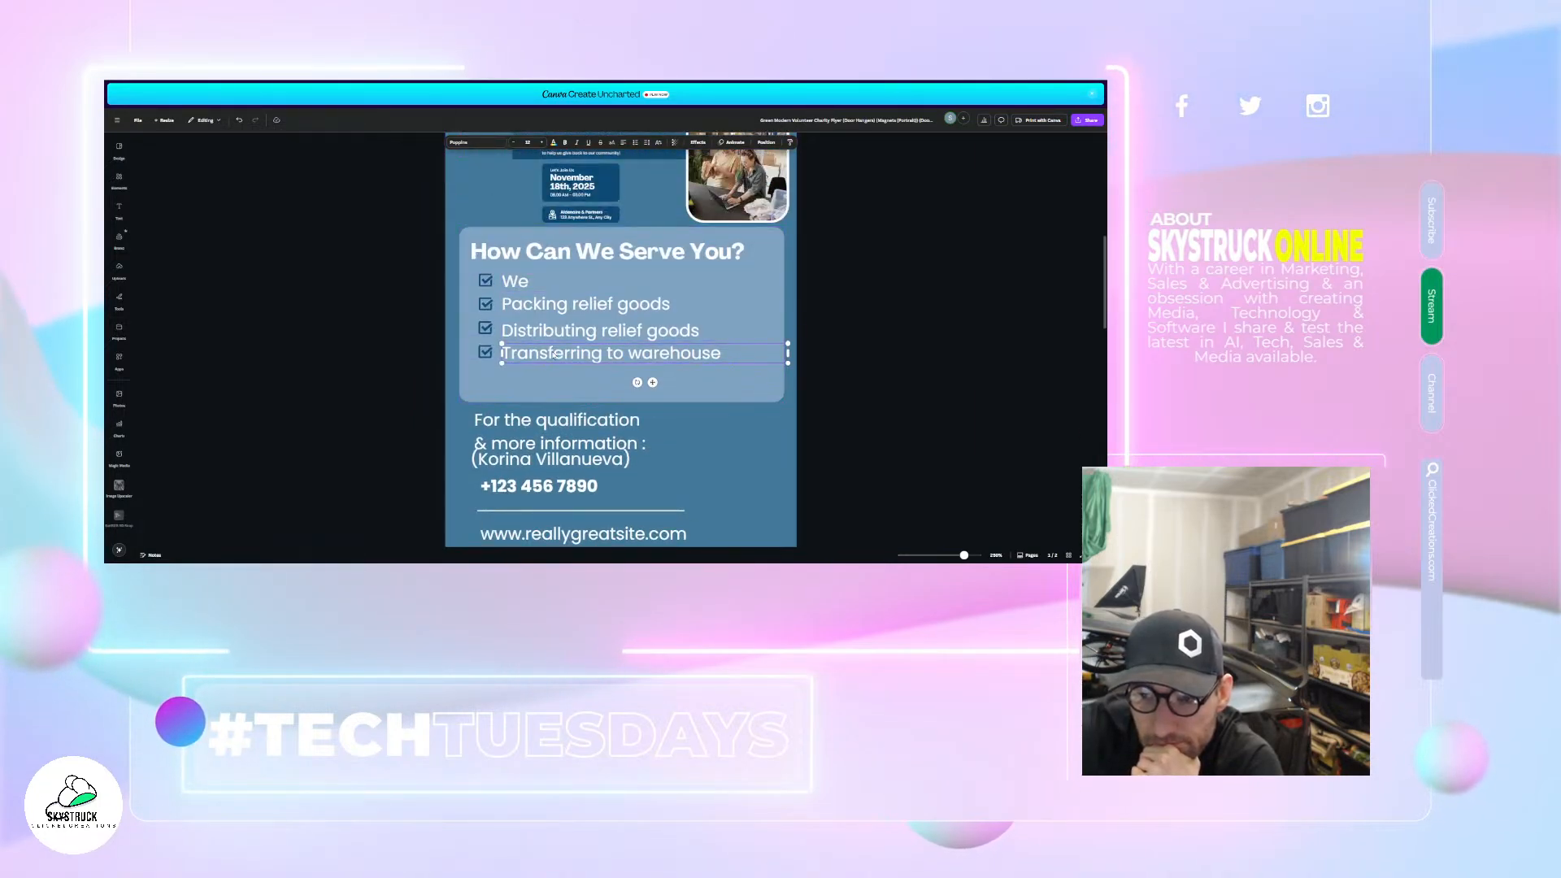
double_click(553, 353)
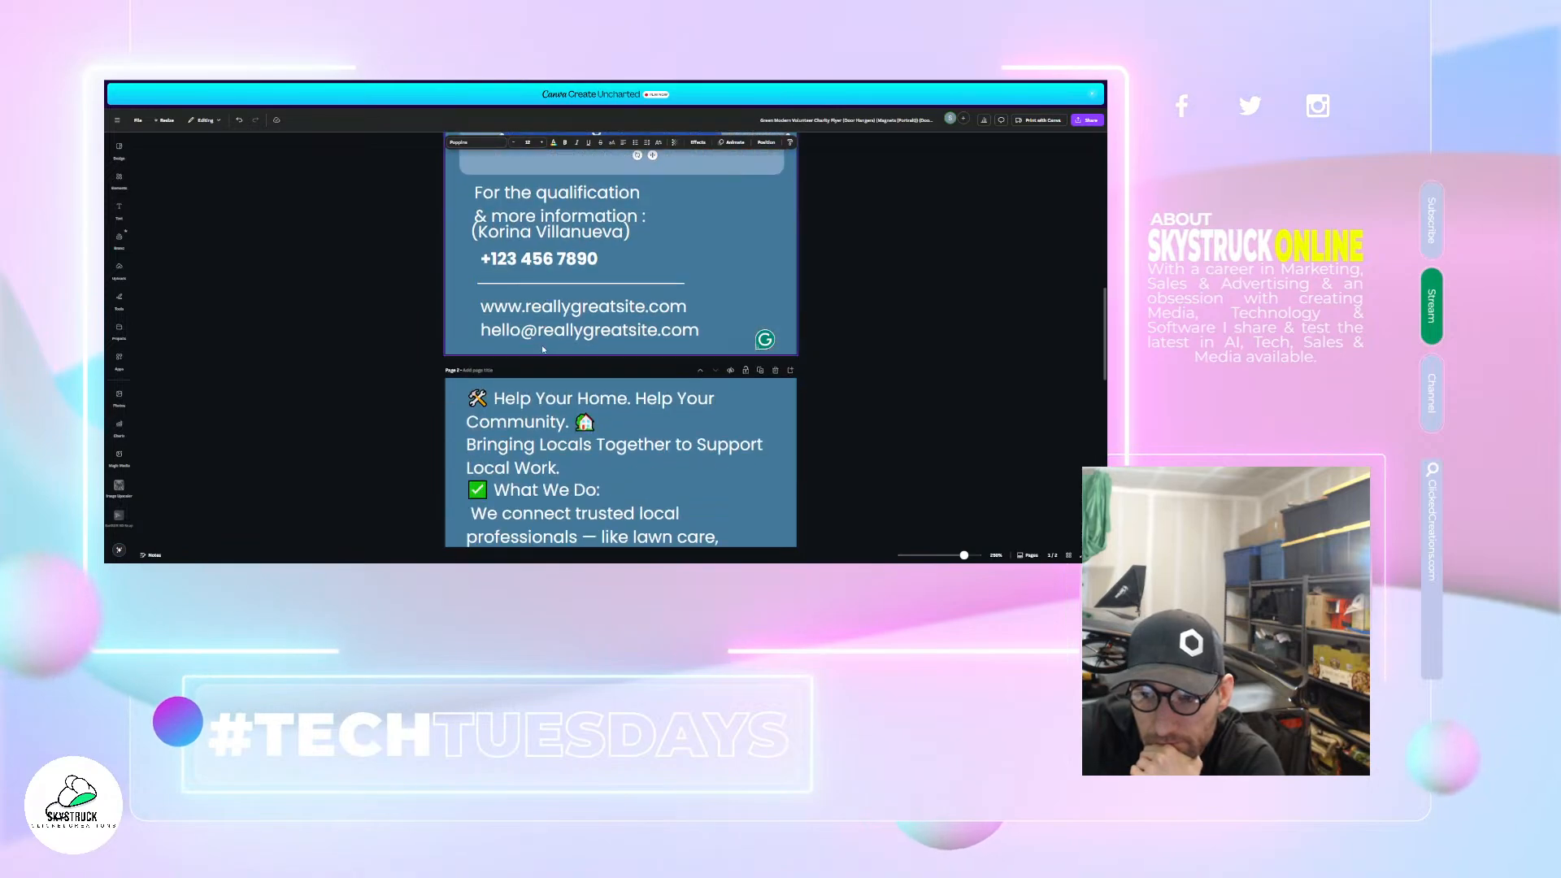
- Select the outline text box on the second page and try the fonts Montserrat, Canva Sans, Open Sauce and Arial on it
scroll(550, 349, down, 5)
click(548, 347)
click(476, 143)
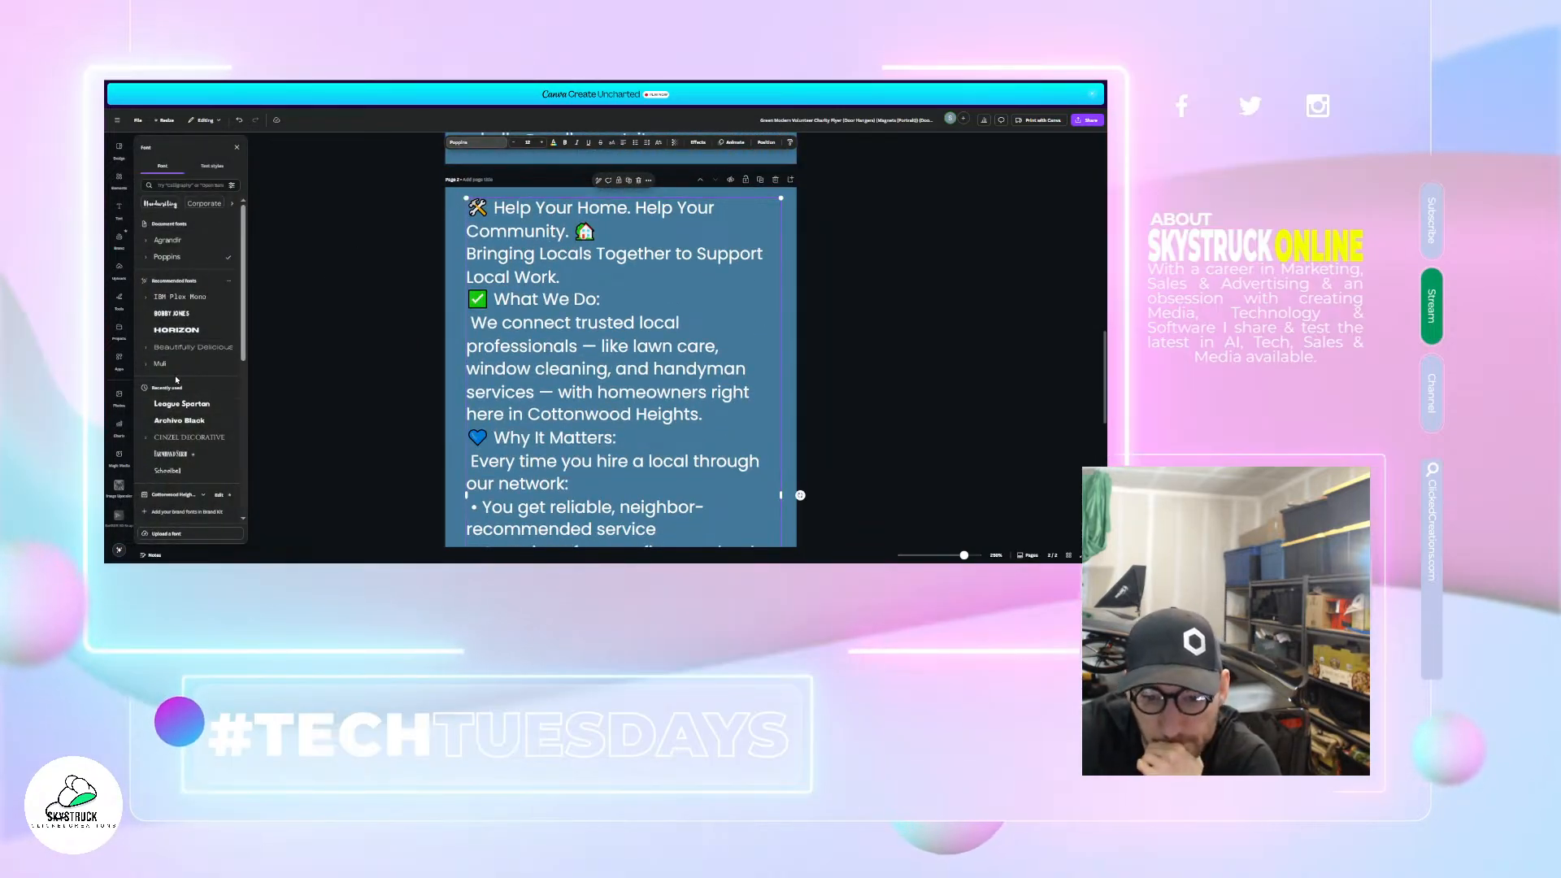
scroll(175, 380, down, 3)
scroll(175, 380, down, 1)
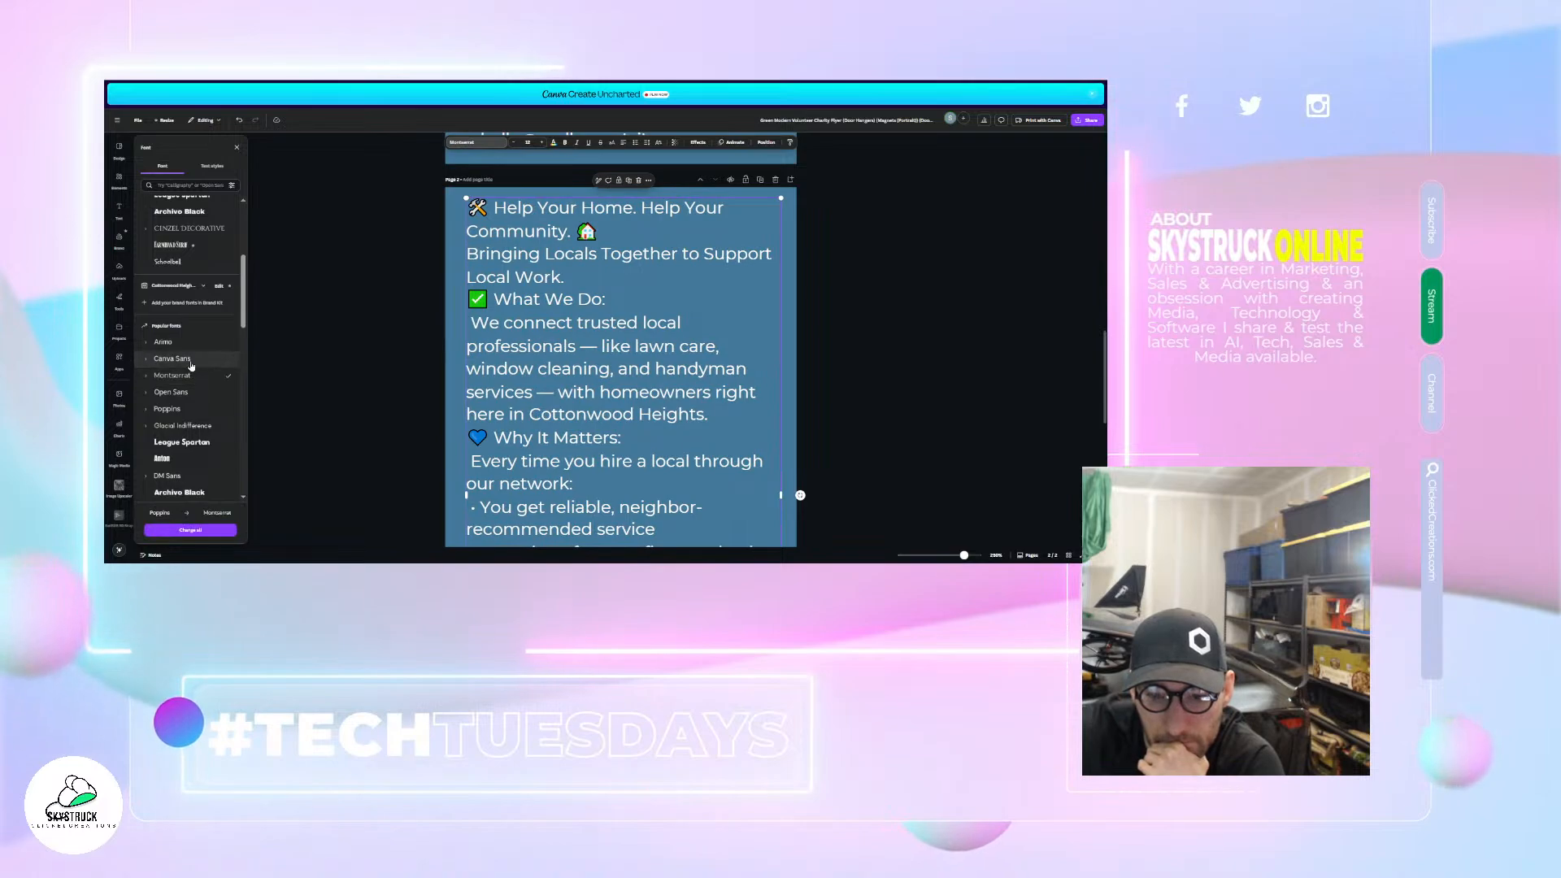
click(189, 360)
scroll(191, 363, down, 5)
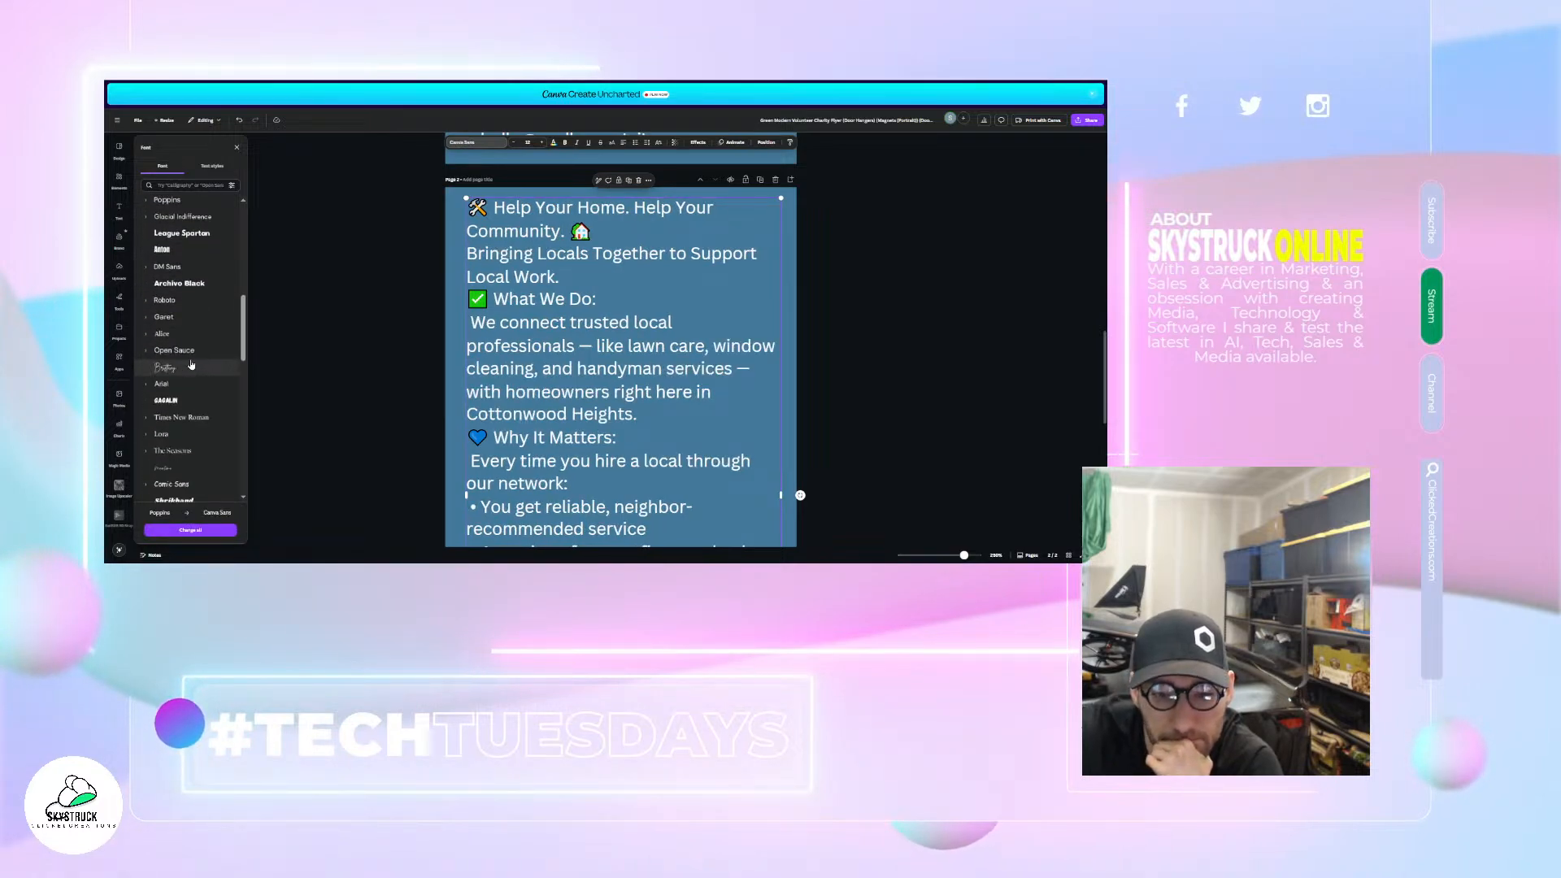
click(195, 351)
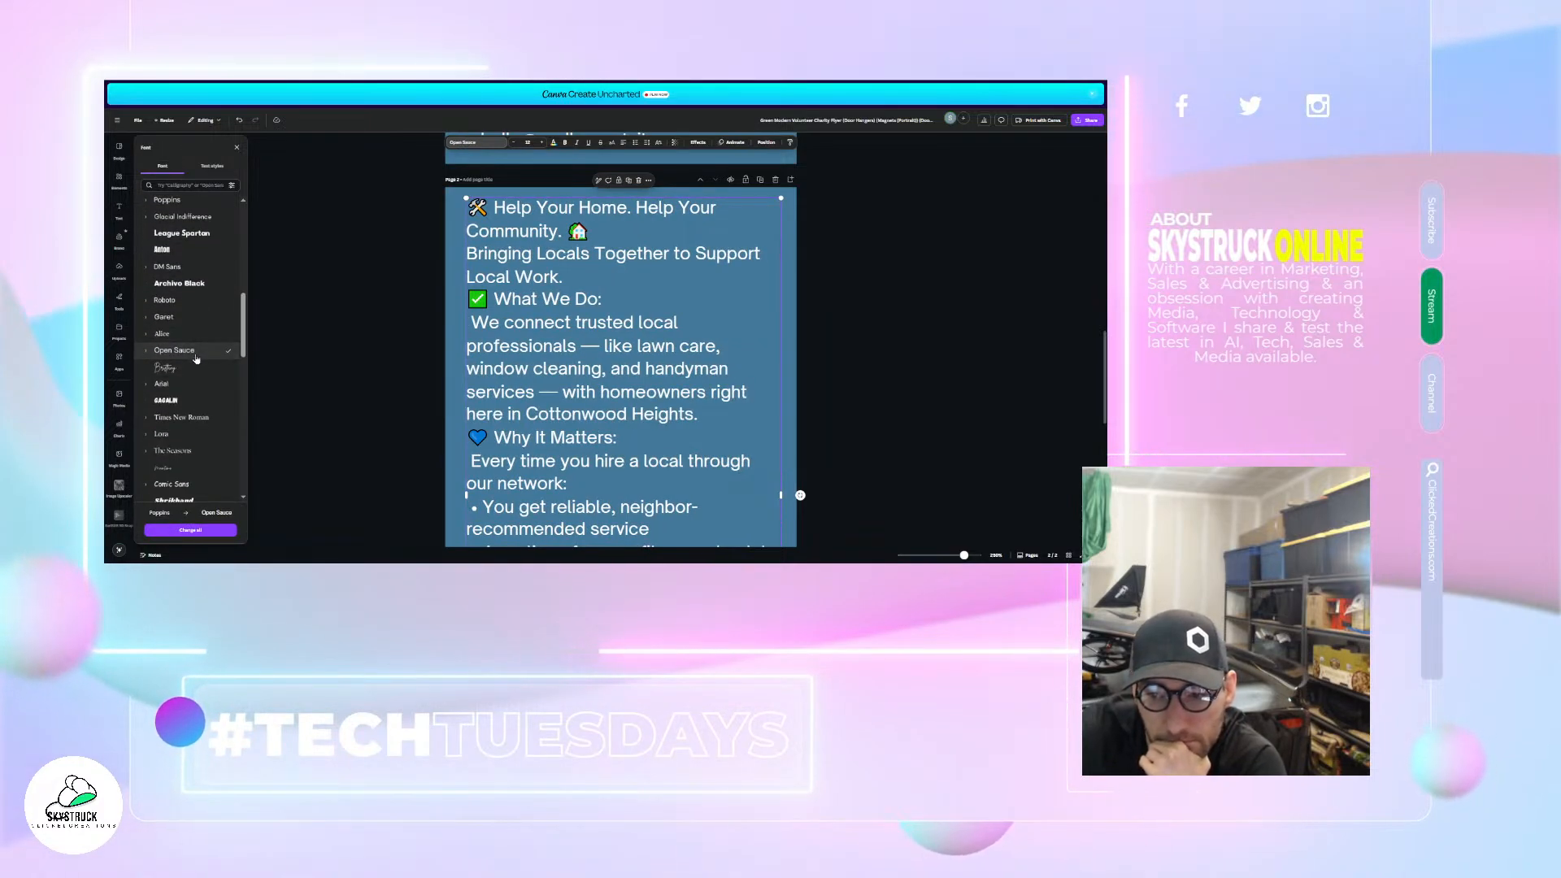
click(197, 383)
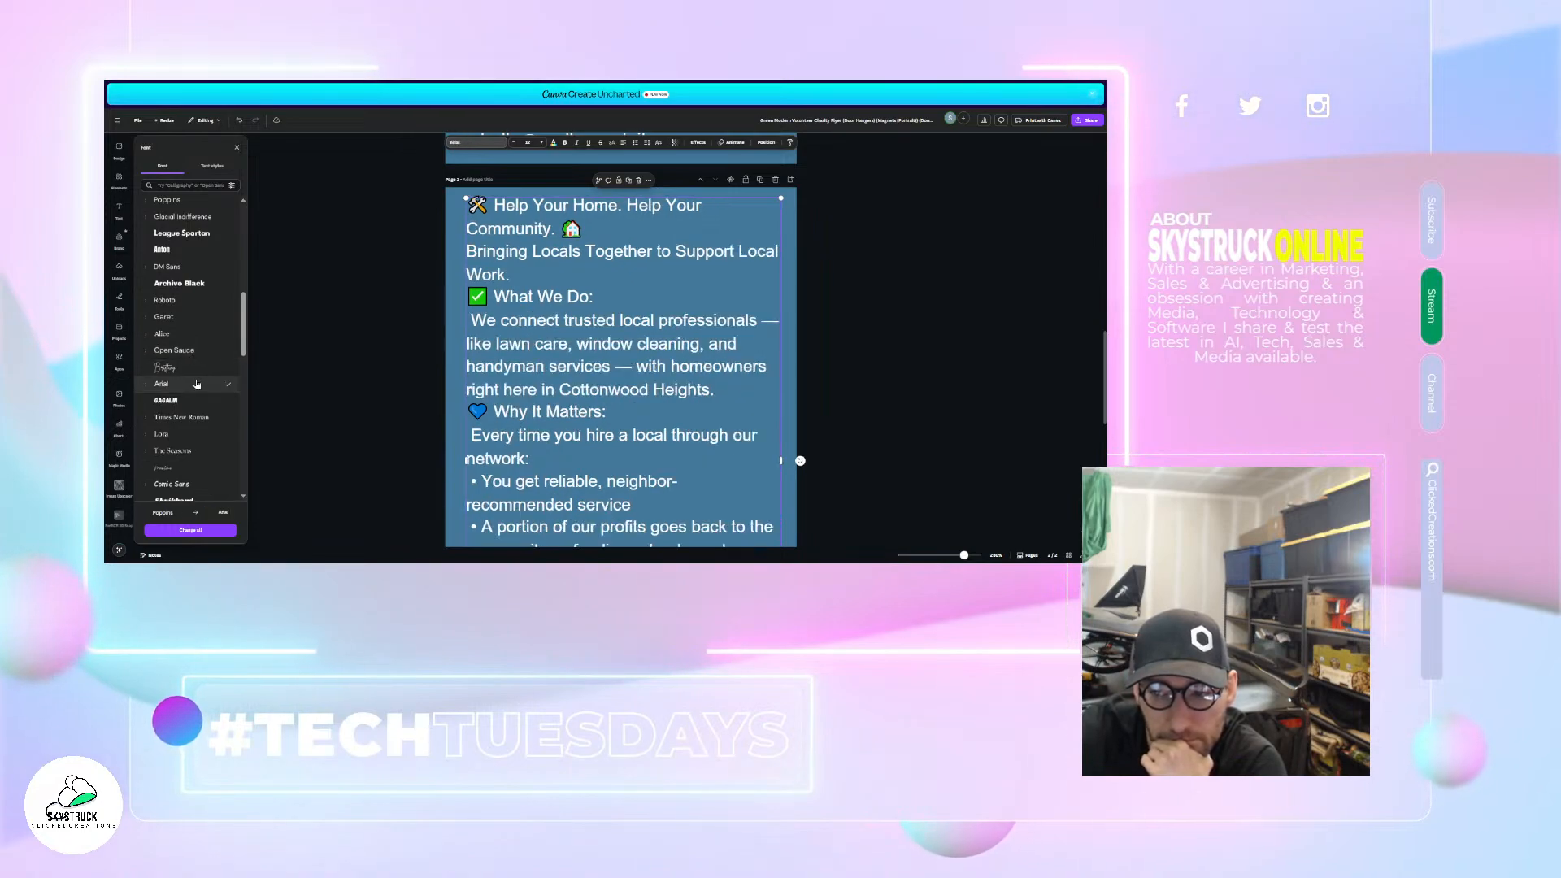
- Try more display fonts on the outline text, including Etna Sans Serif, Telegraf and Copperplate Gothic
scroll(192, 358, down, 4)
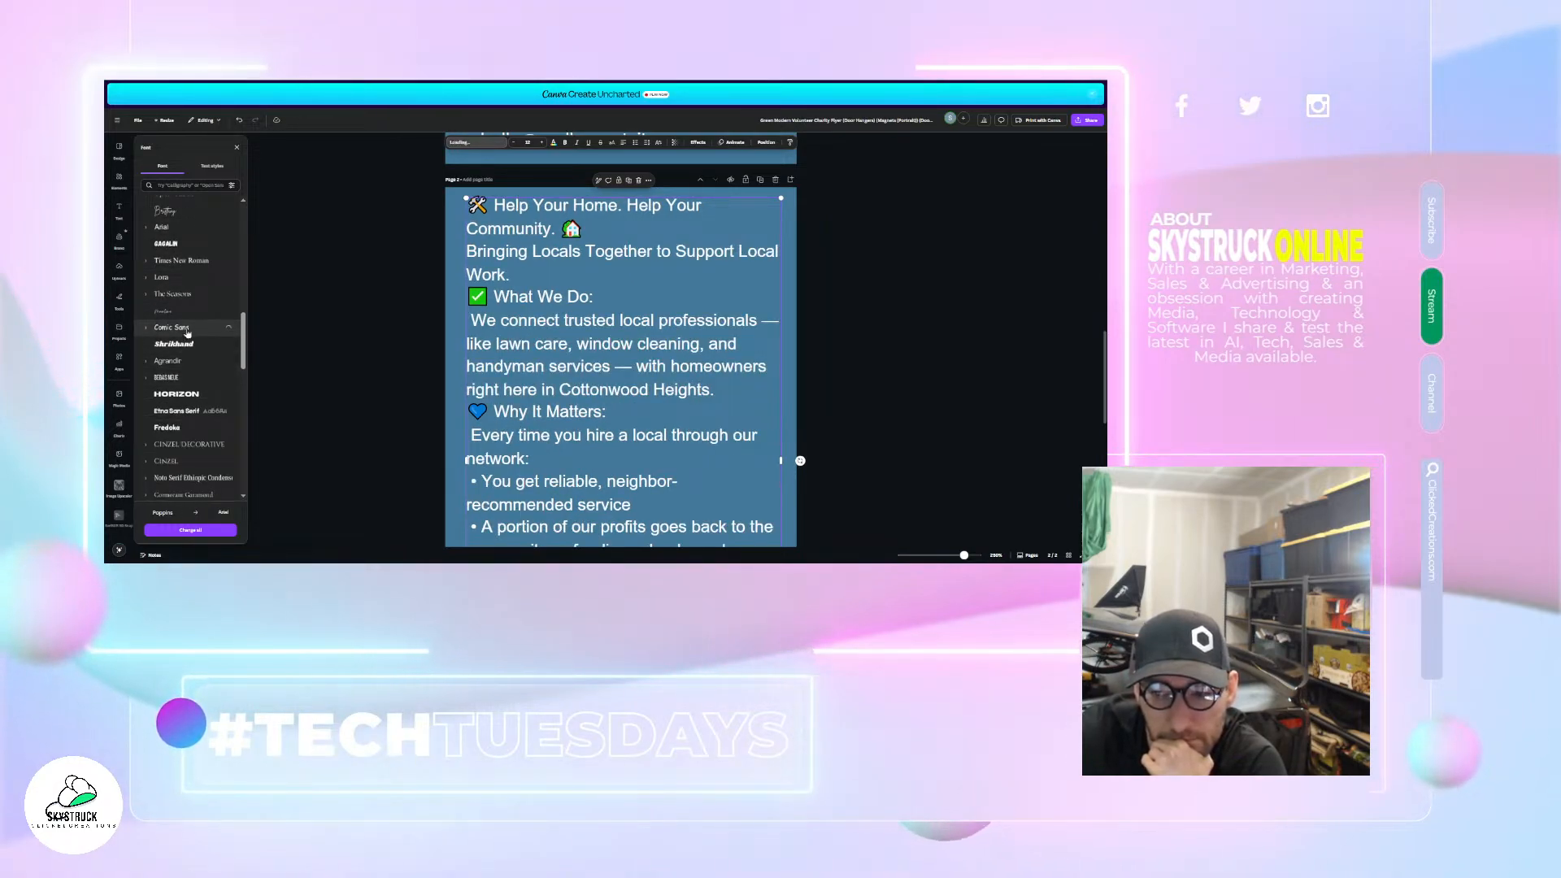
click(167, 377)
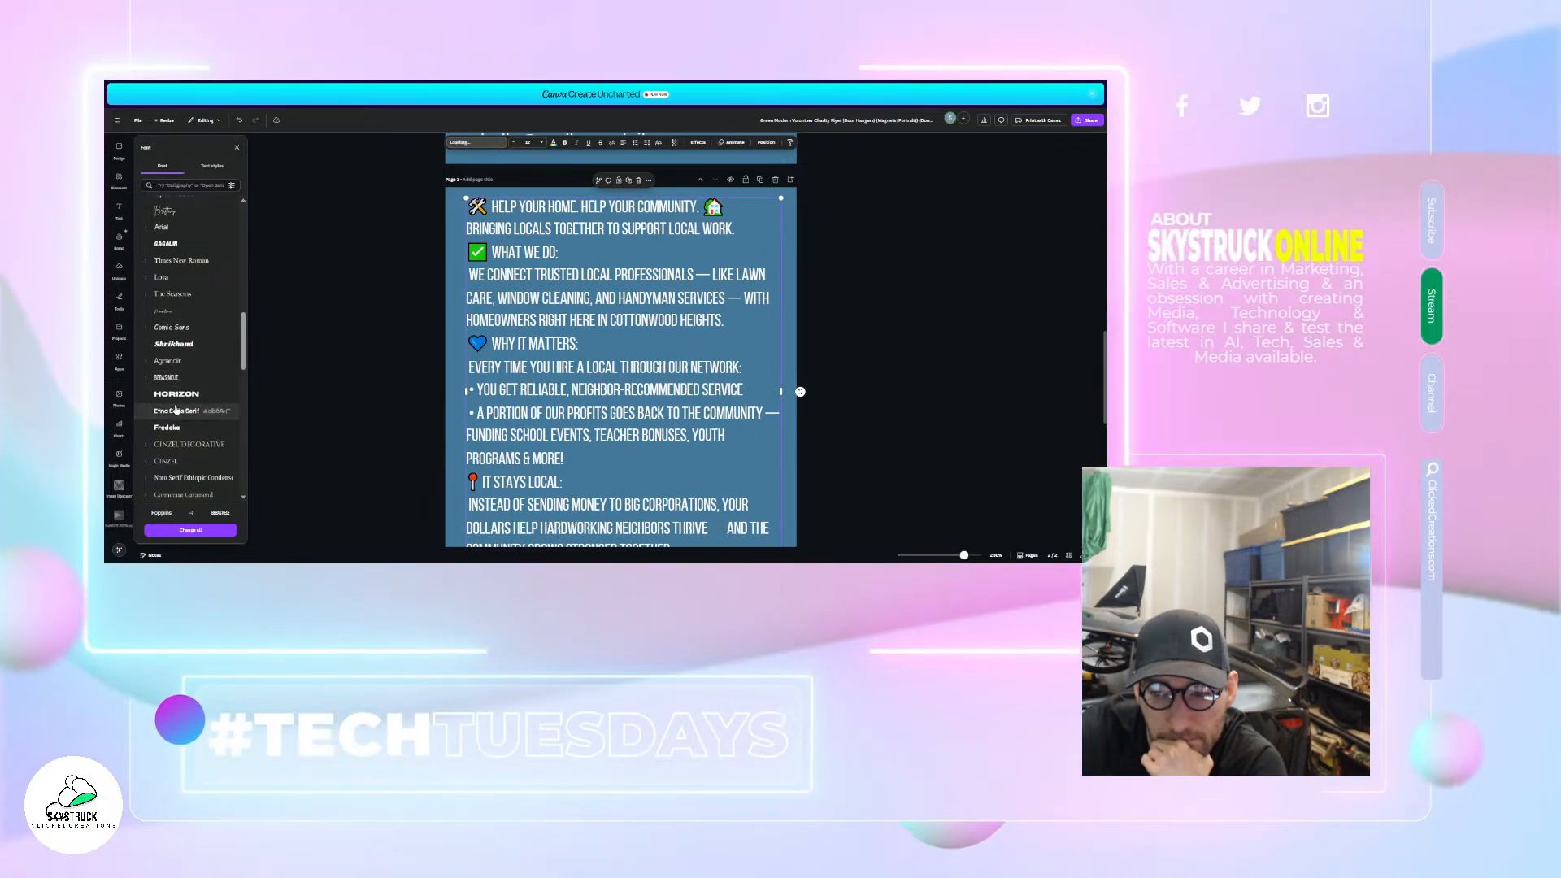
click(175, 409)
scroll(179, 374, down, 6)
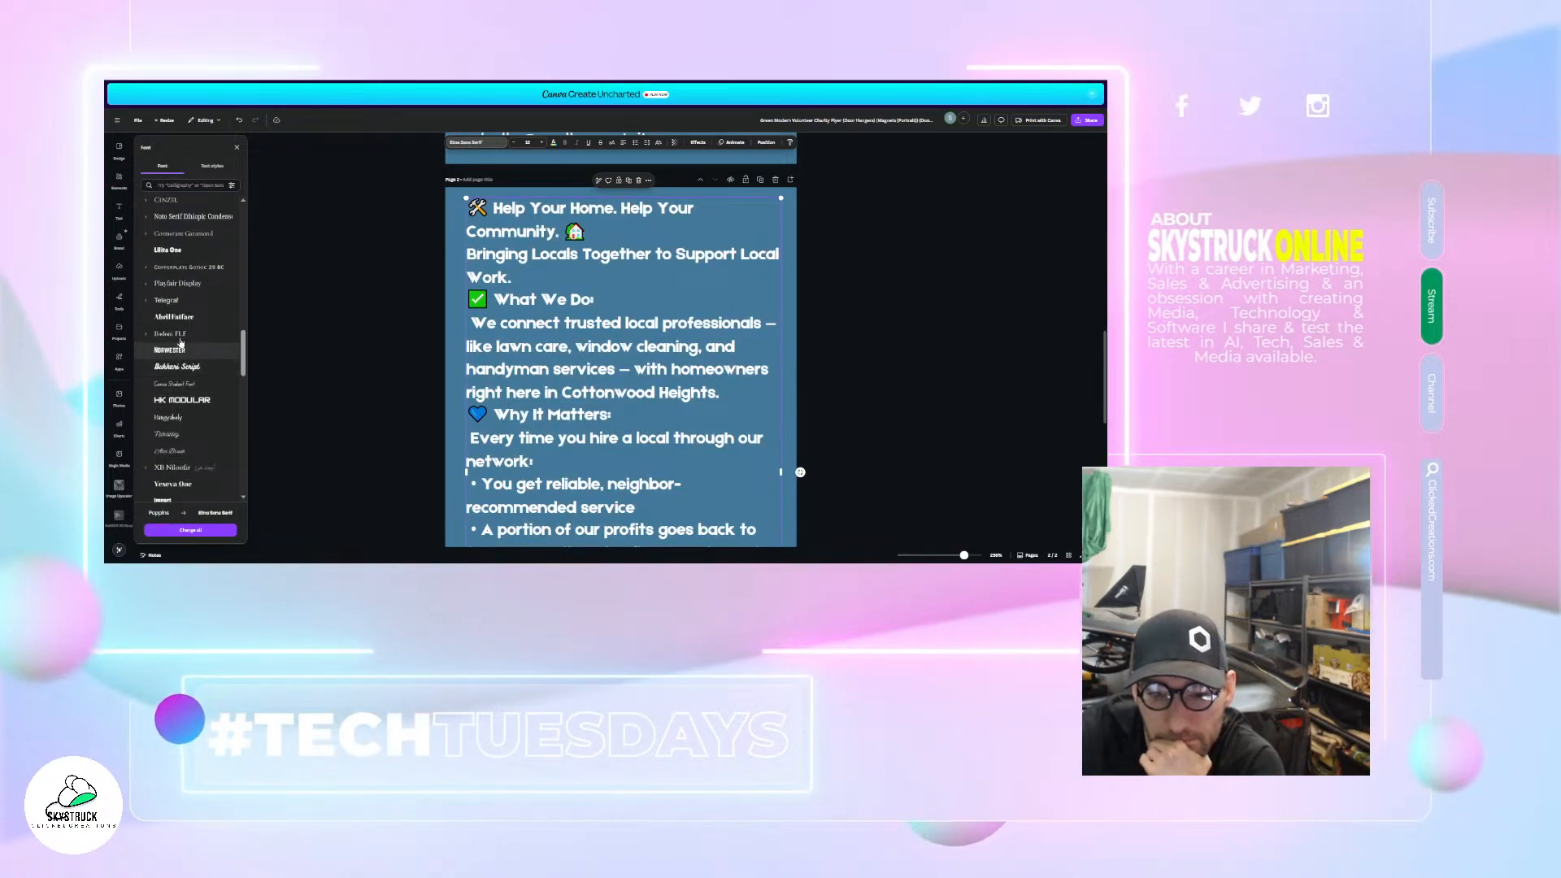
click(168, 300)
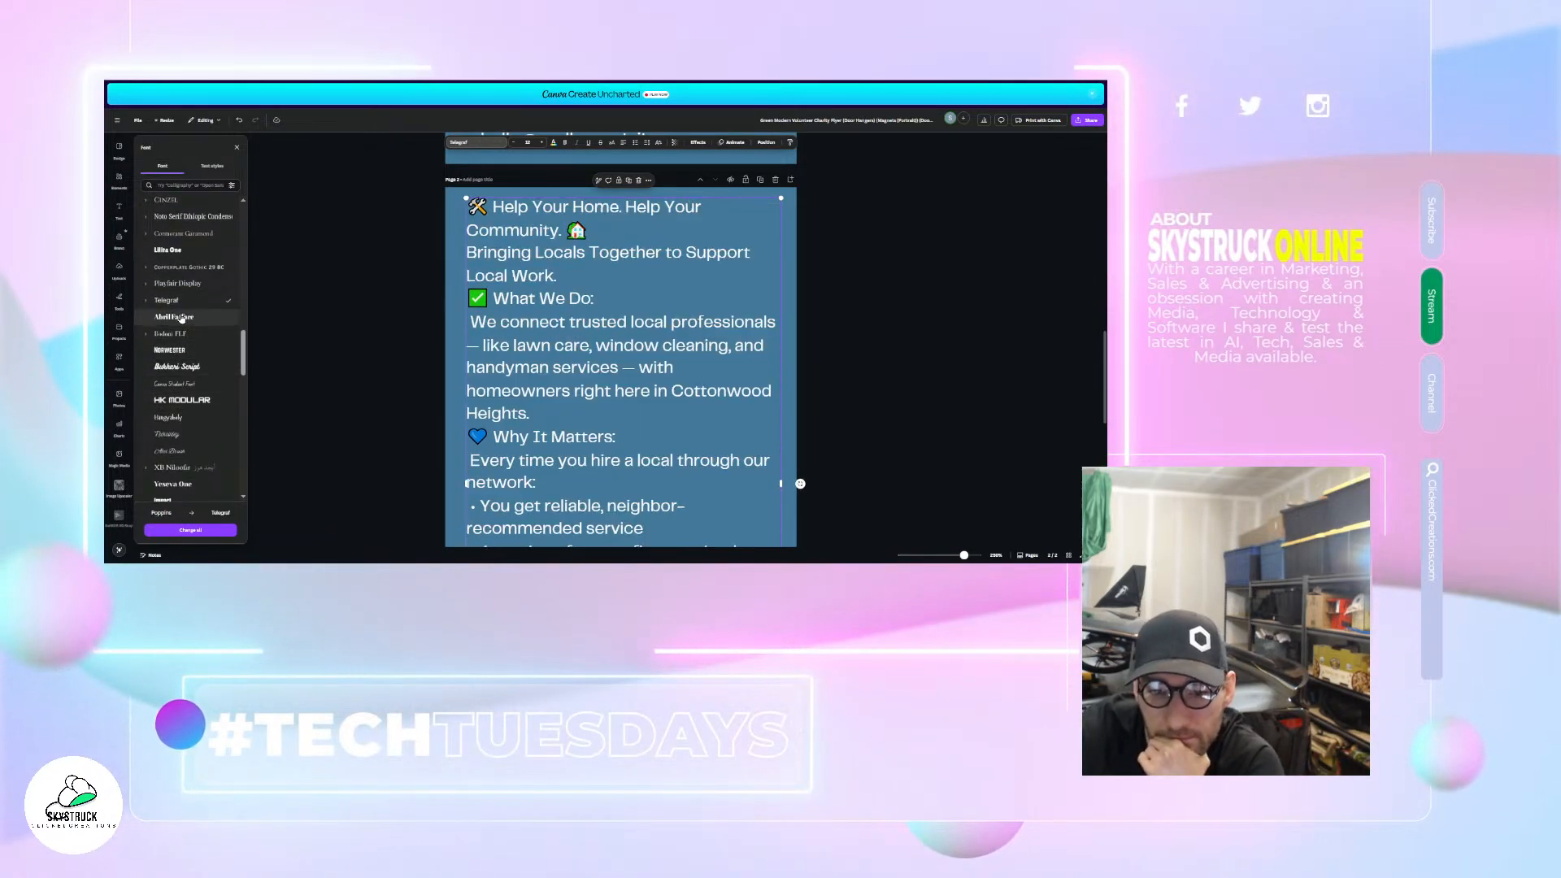
click(191, 267)
scroll(203, 325, down, 3)
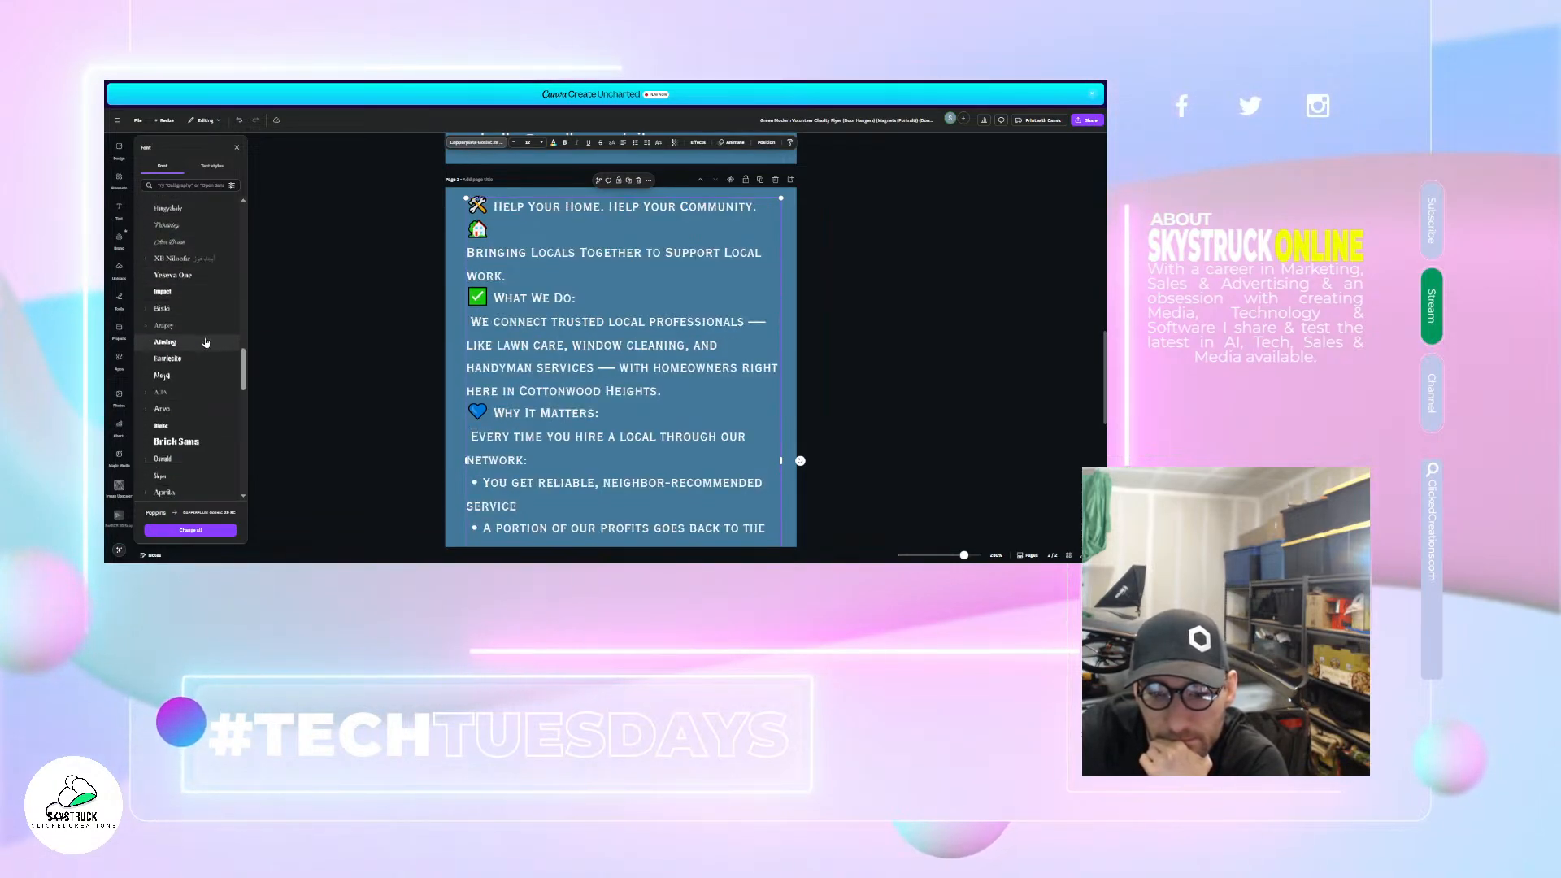
scroll(202, 309, down, 2)
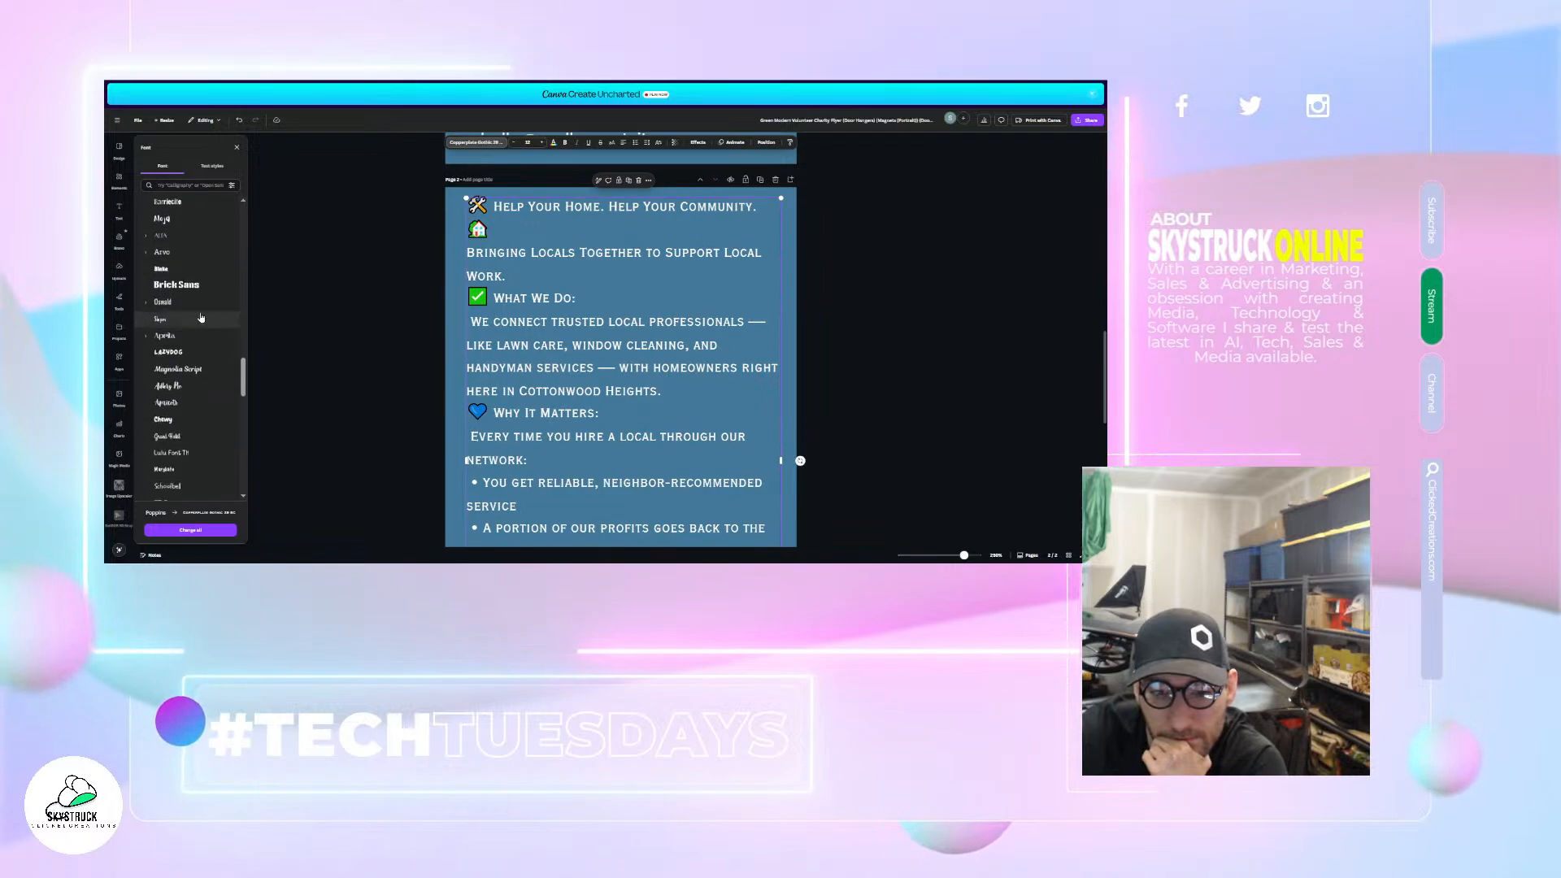
click(184, 236)
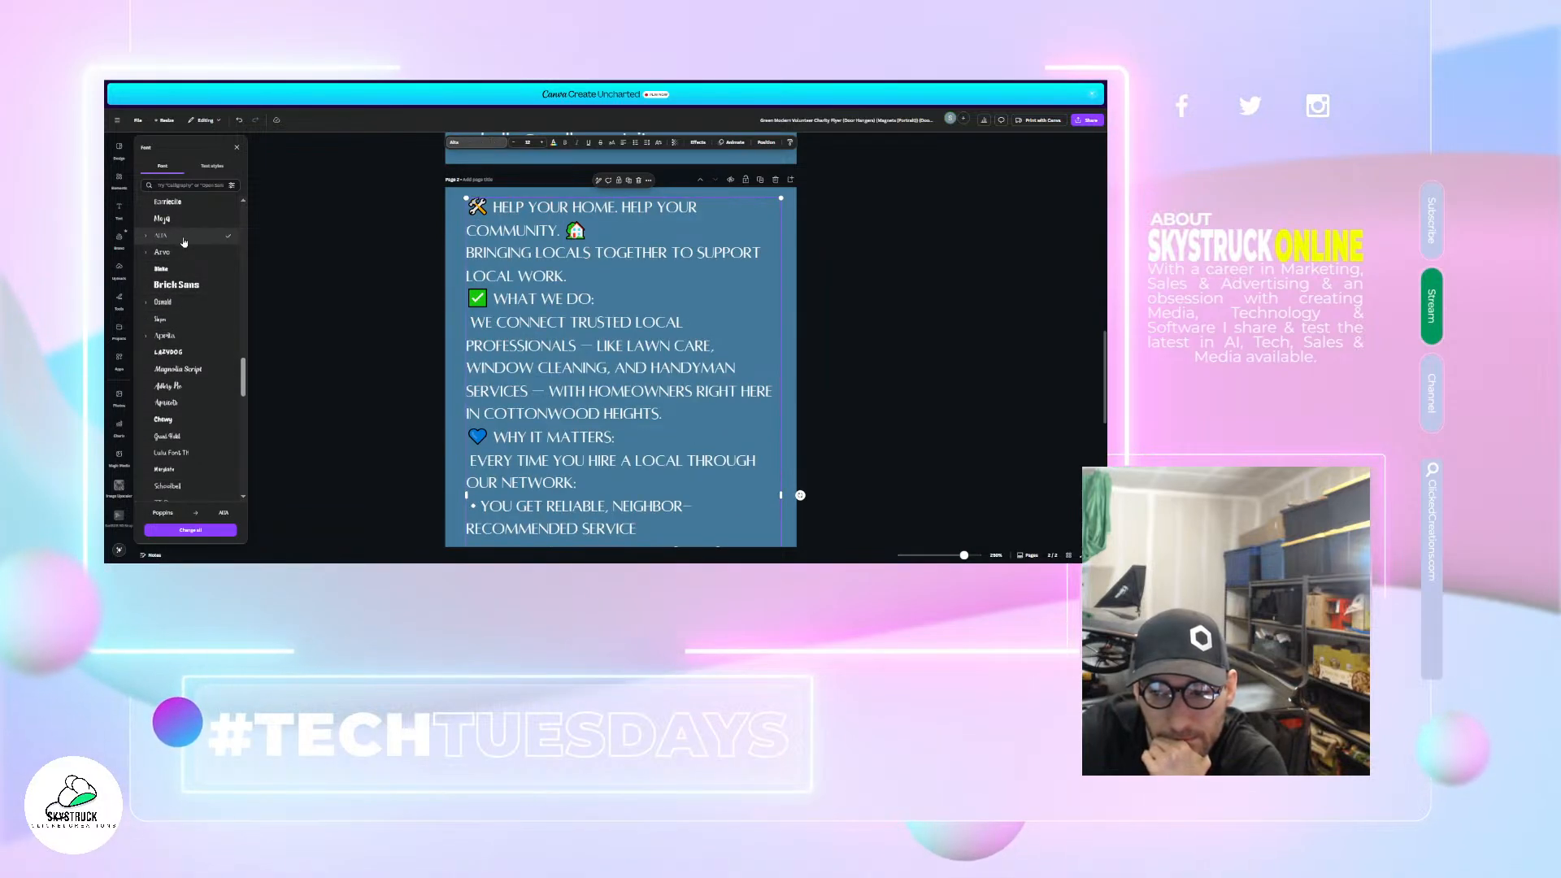
- Try serif and decorative fonts further down the font list on the outline text, including Lovelo and London
scroll(189, 277, down, 3)
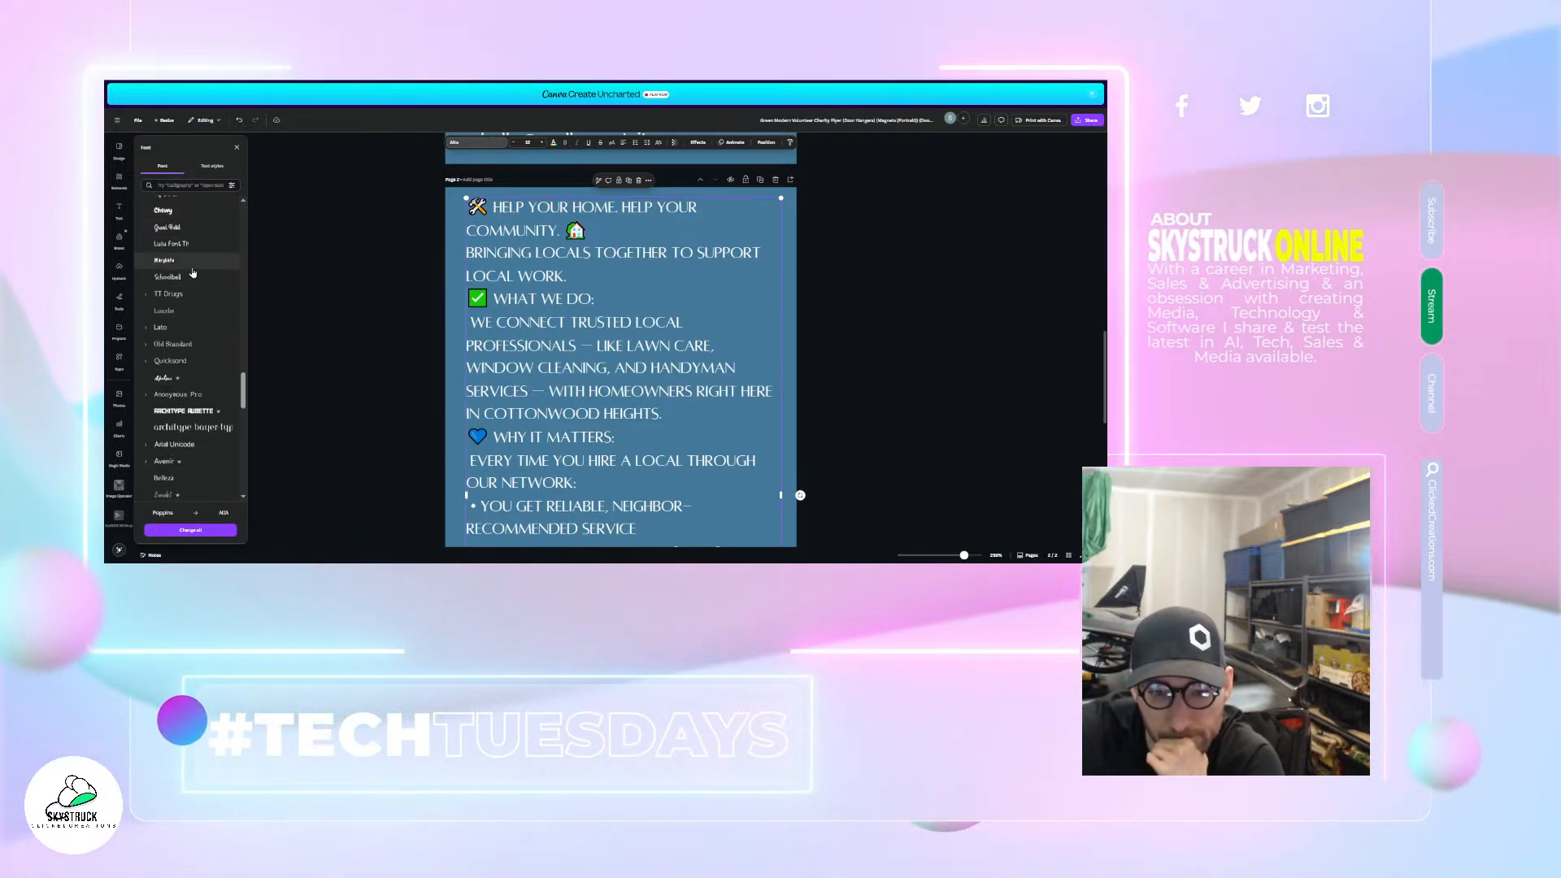
click(191, 276)
scroll(191, 277, down, 3)
click(192, 278)
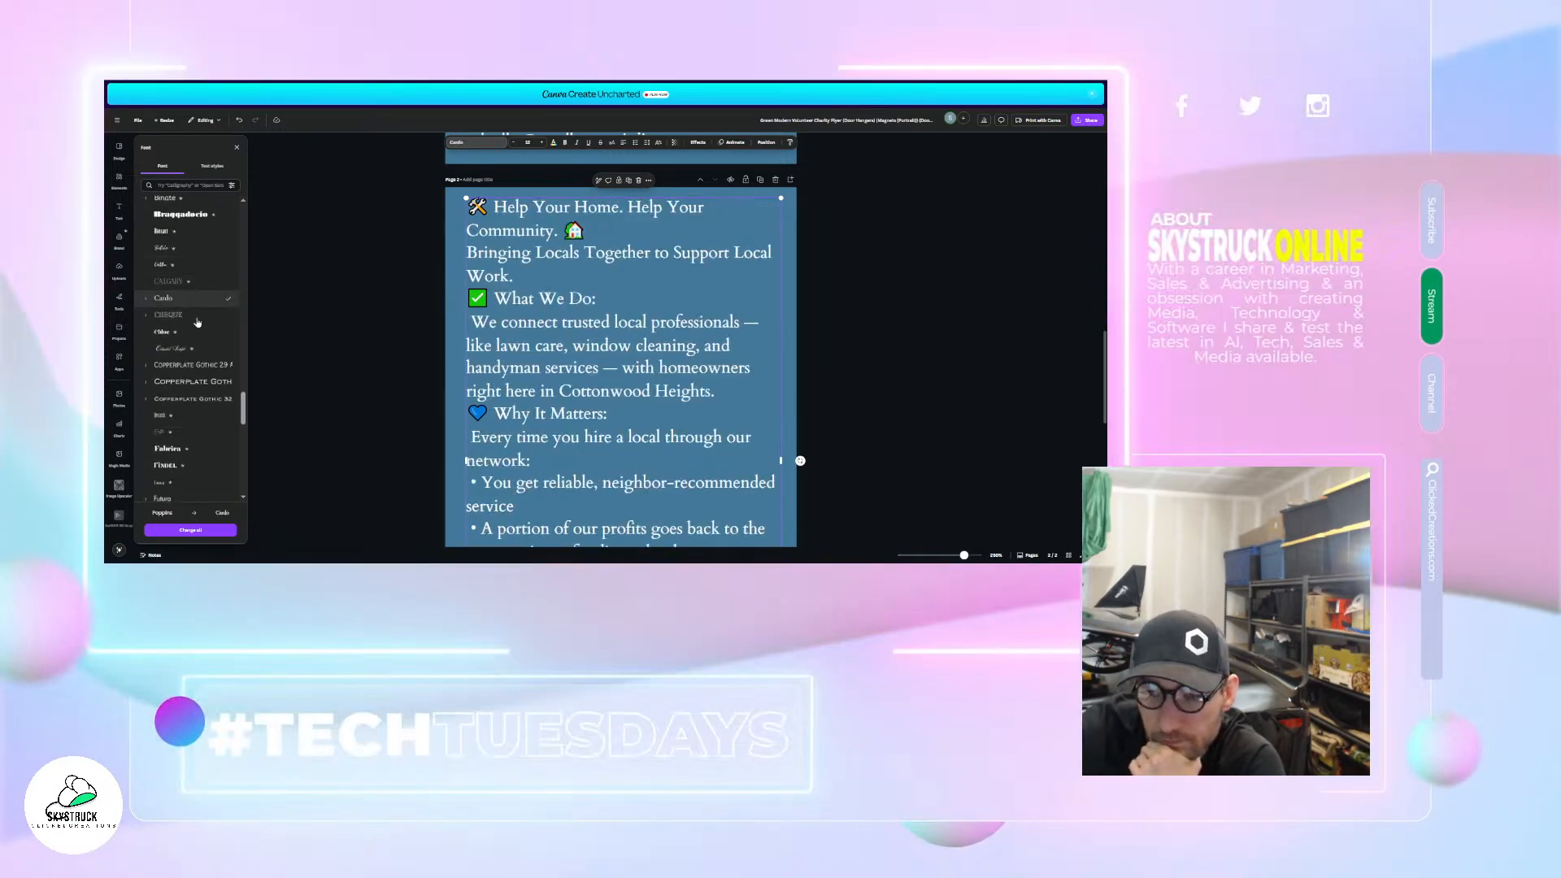
scroll(196, 325, down, 5)
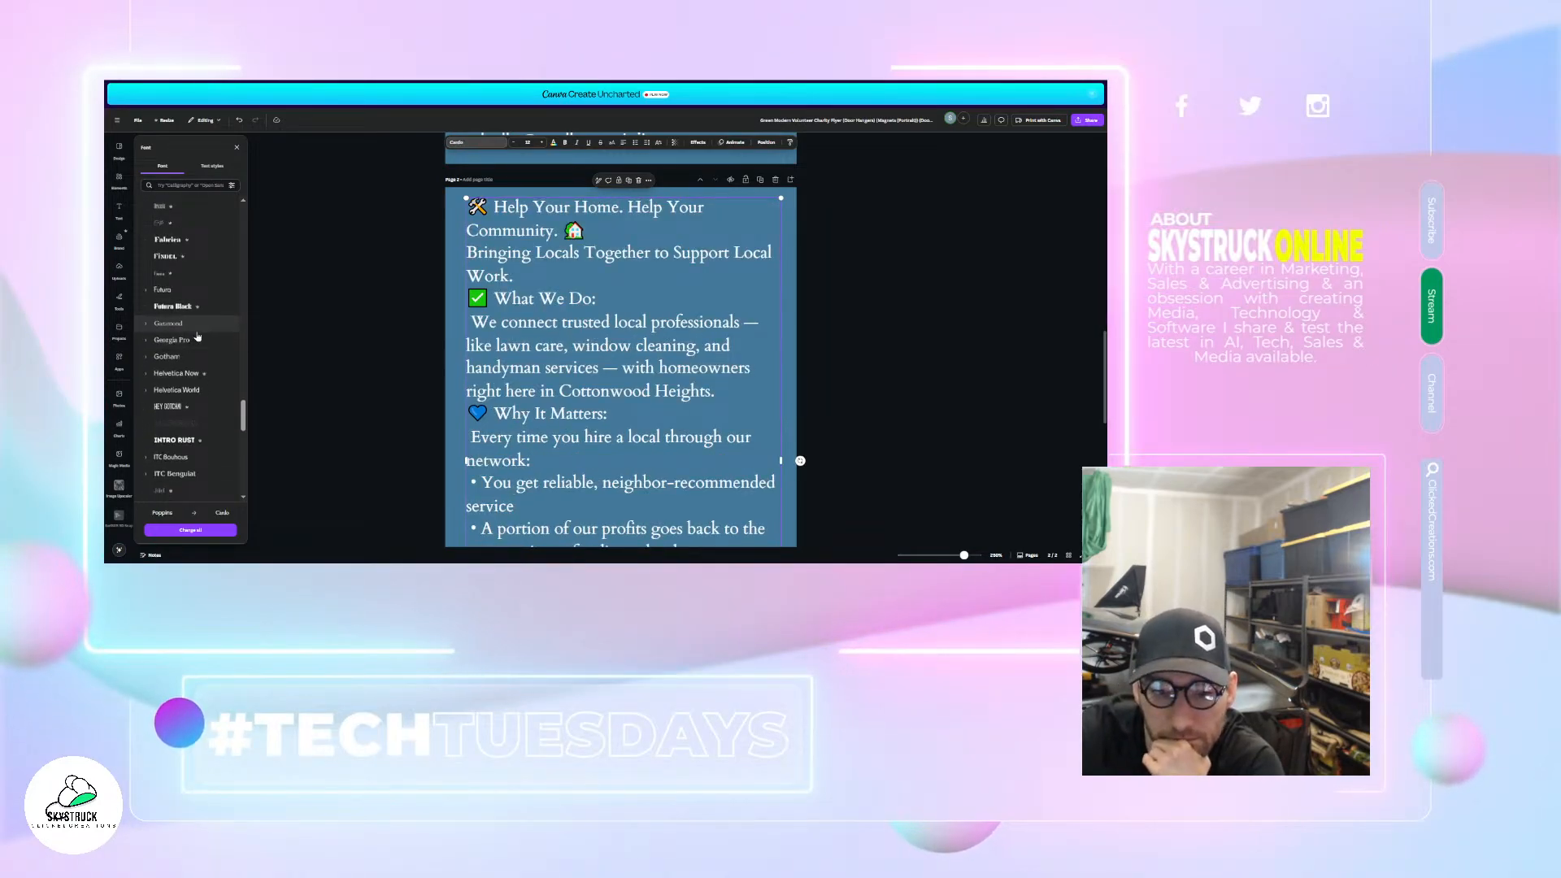
click(204, 290)
click(205, 279)
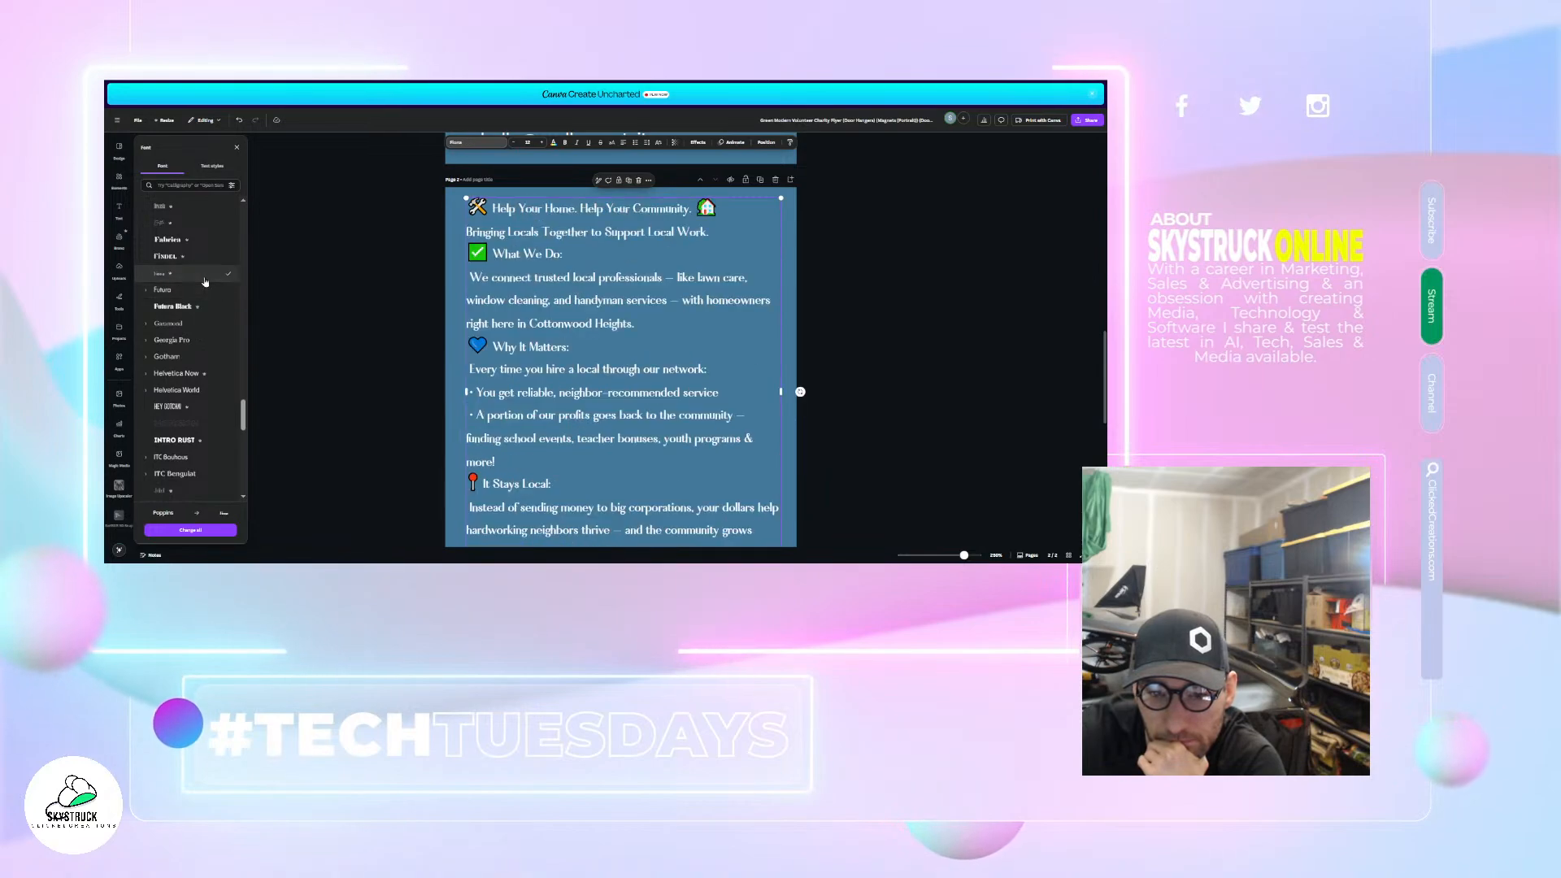
scroll(204, 280, down, 5)
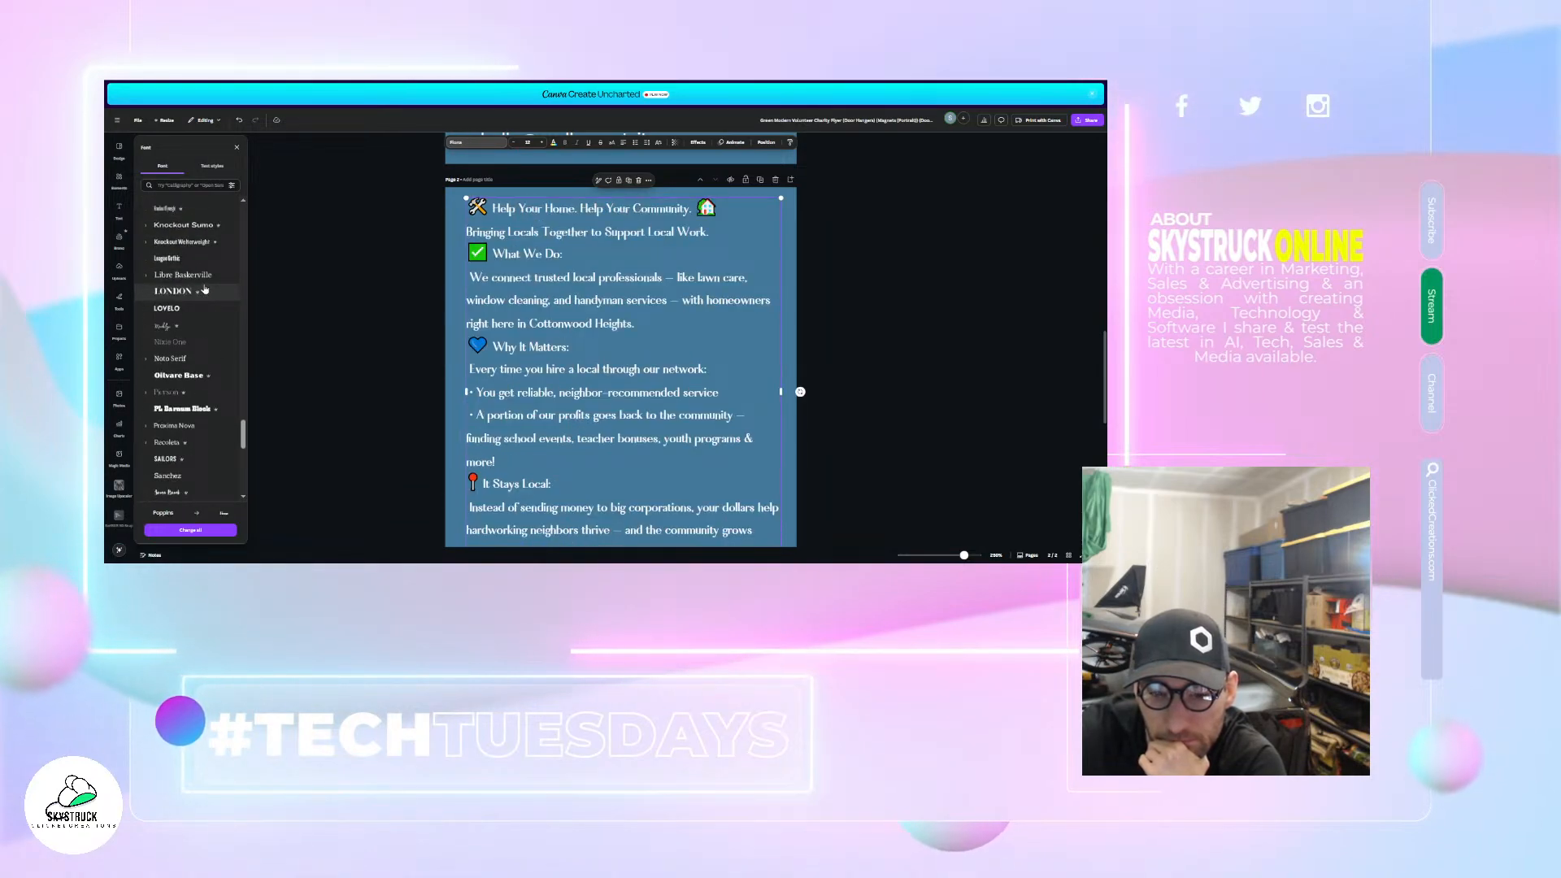
click(205, 309)
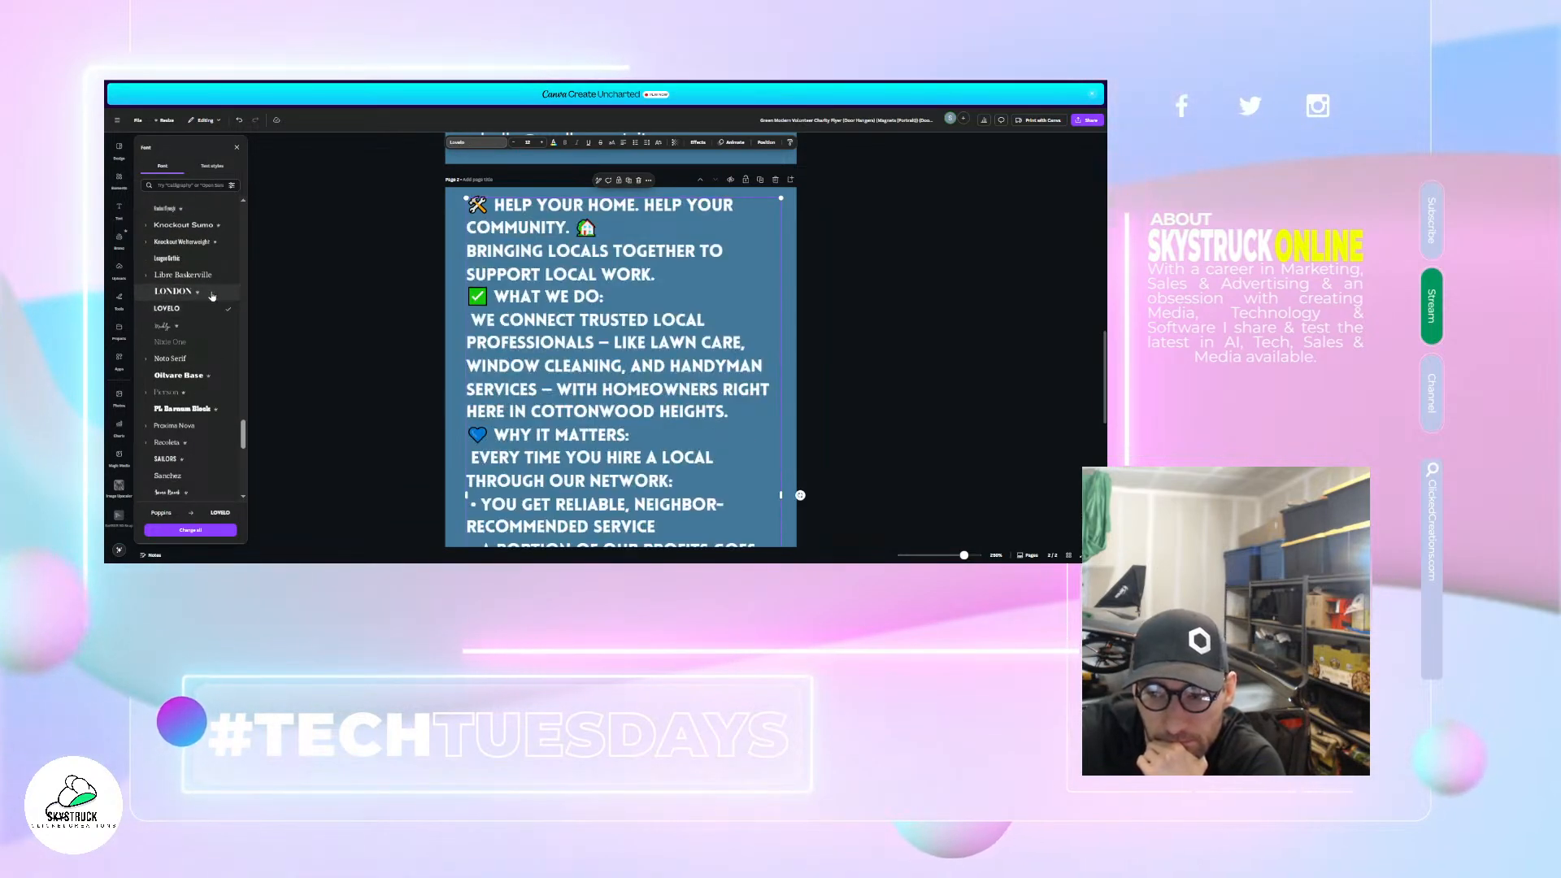
scroll(204, 342, down, 4)
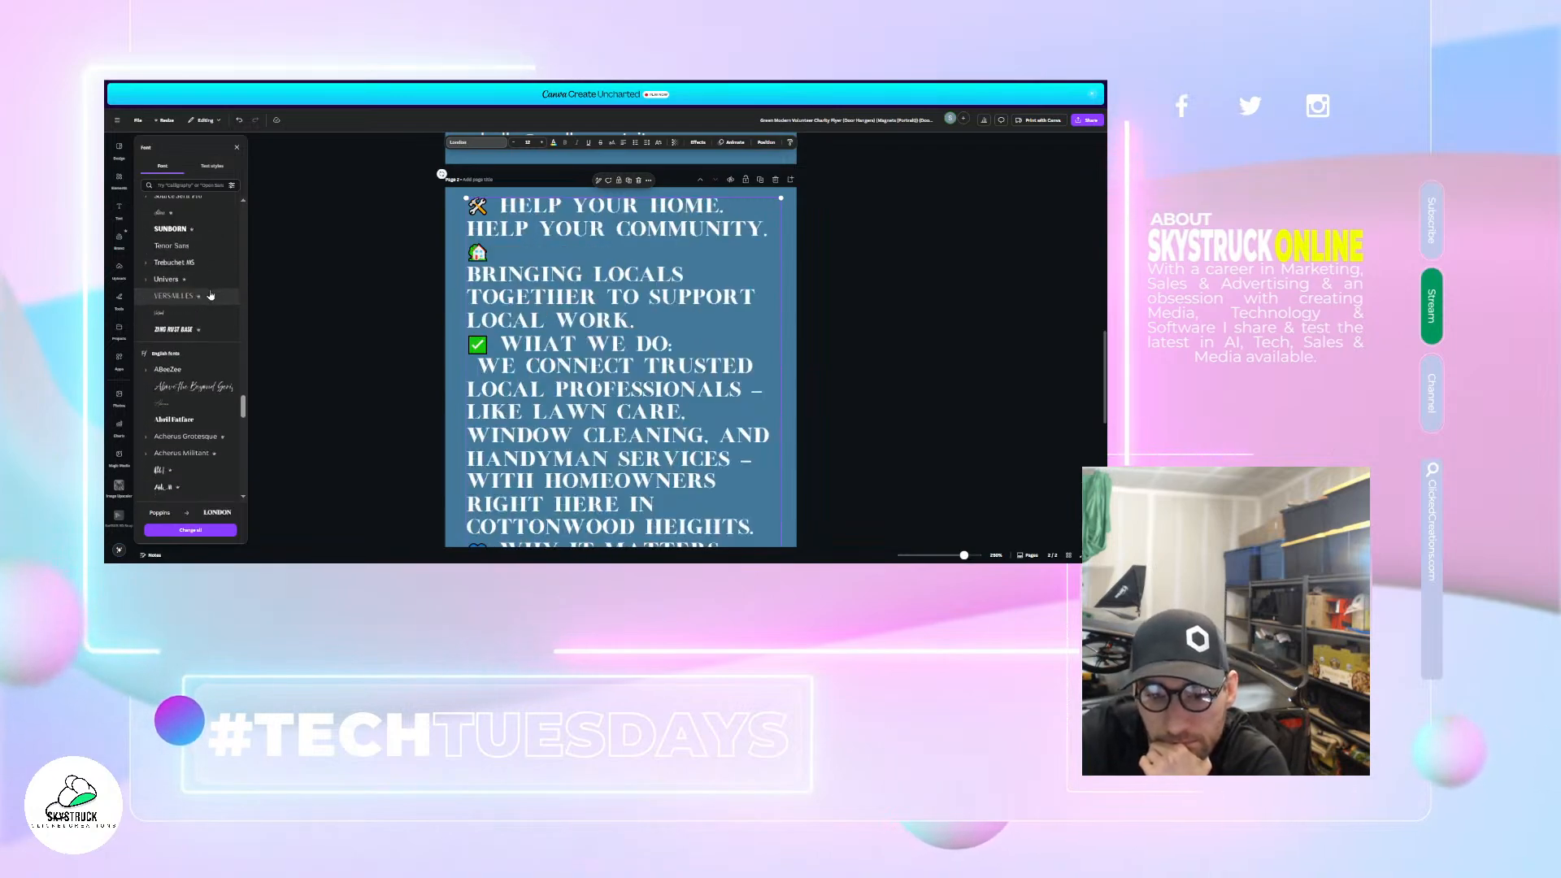
- Try the fonts ABeeZee and Tenor Sans on the outline text
click(201, 370)
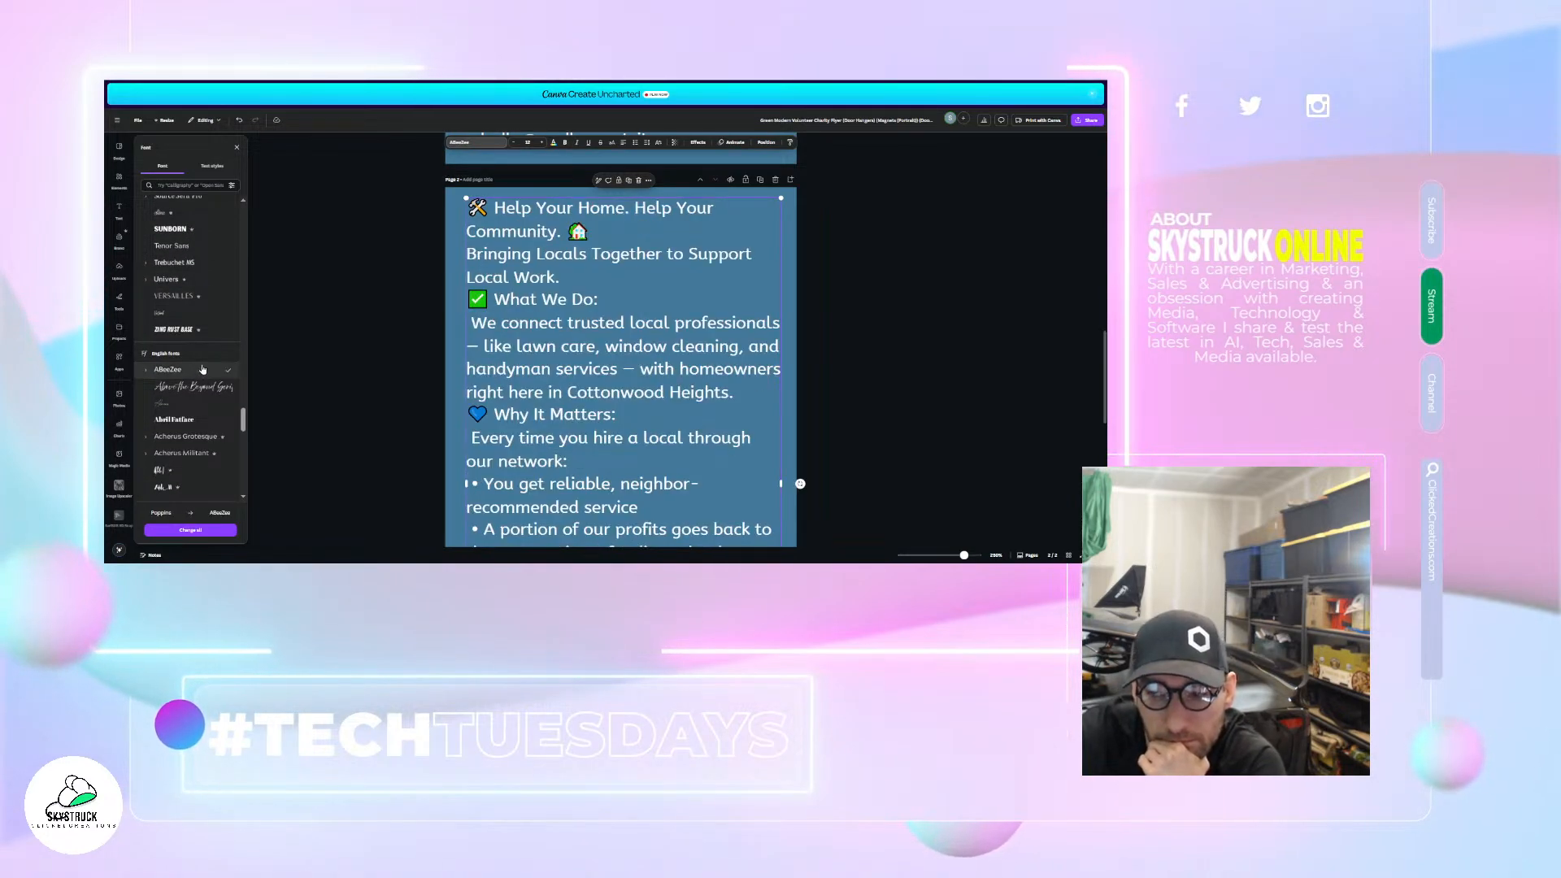
scroll(202, 370, down, 2)
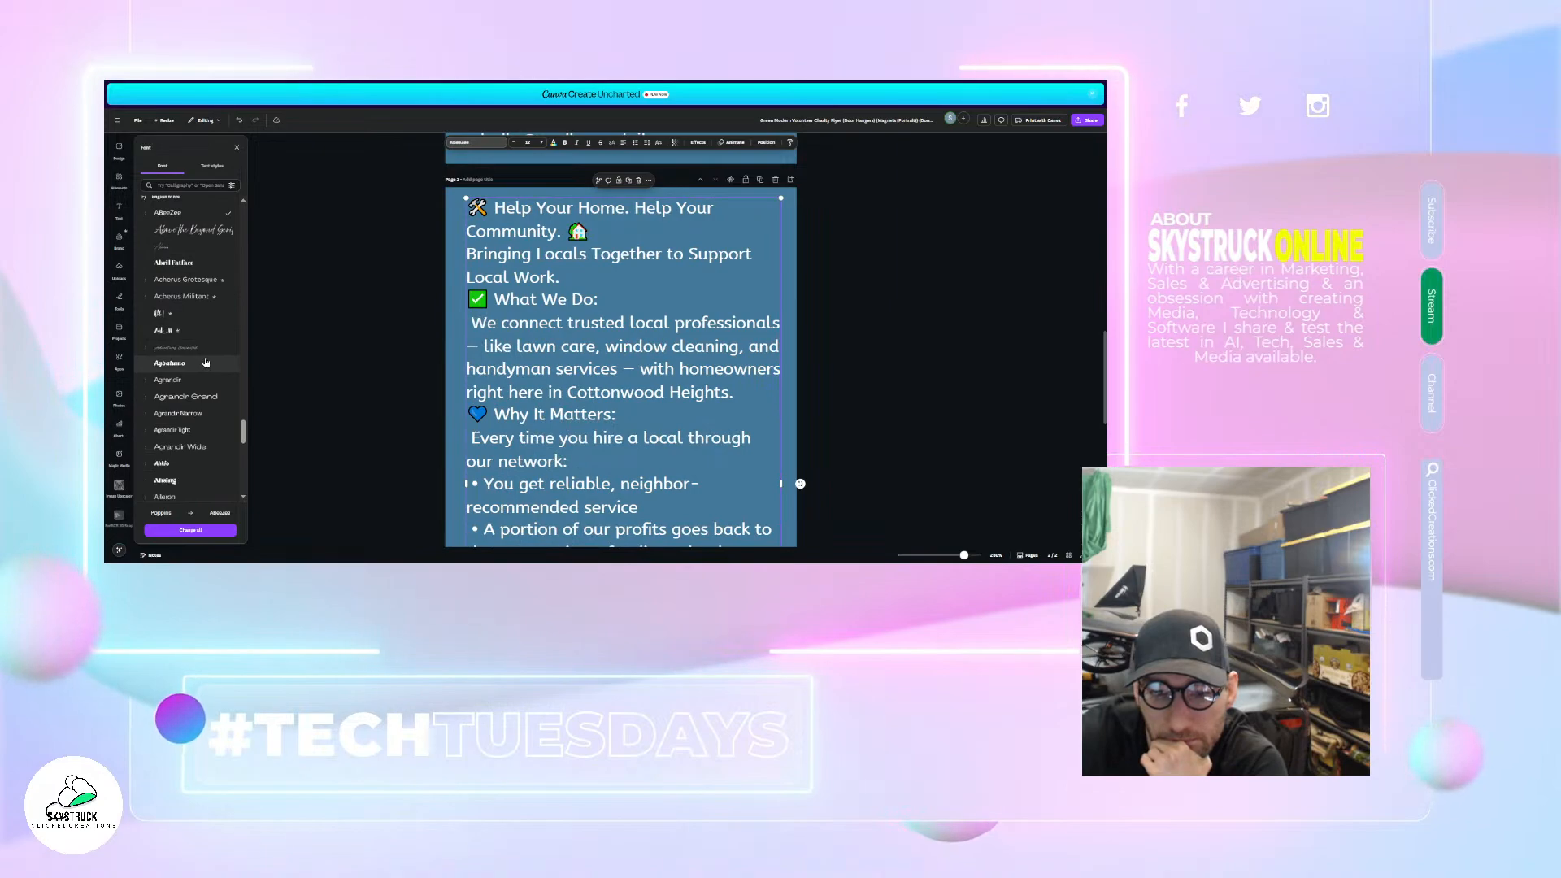
scroll(205, 363, up, 3)
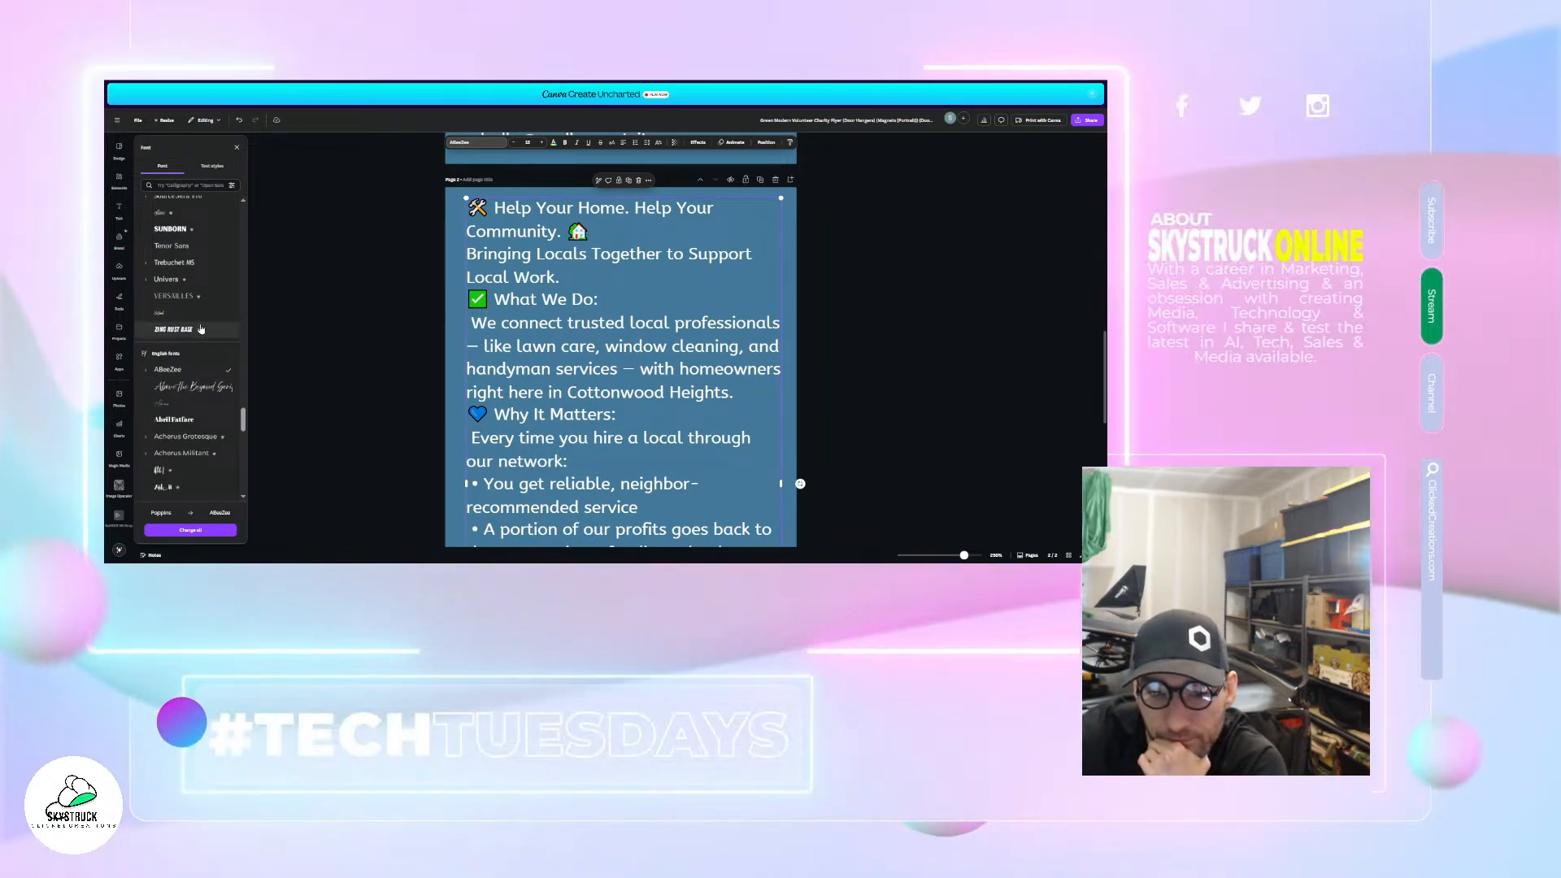
click(198, 329)
click(195, 246)
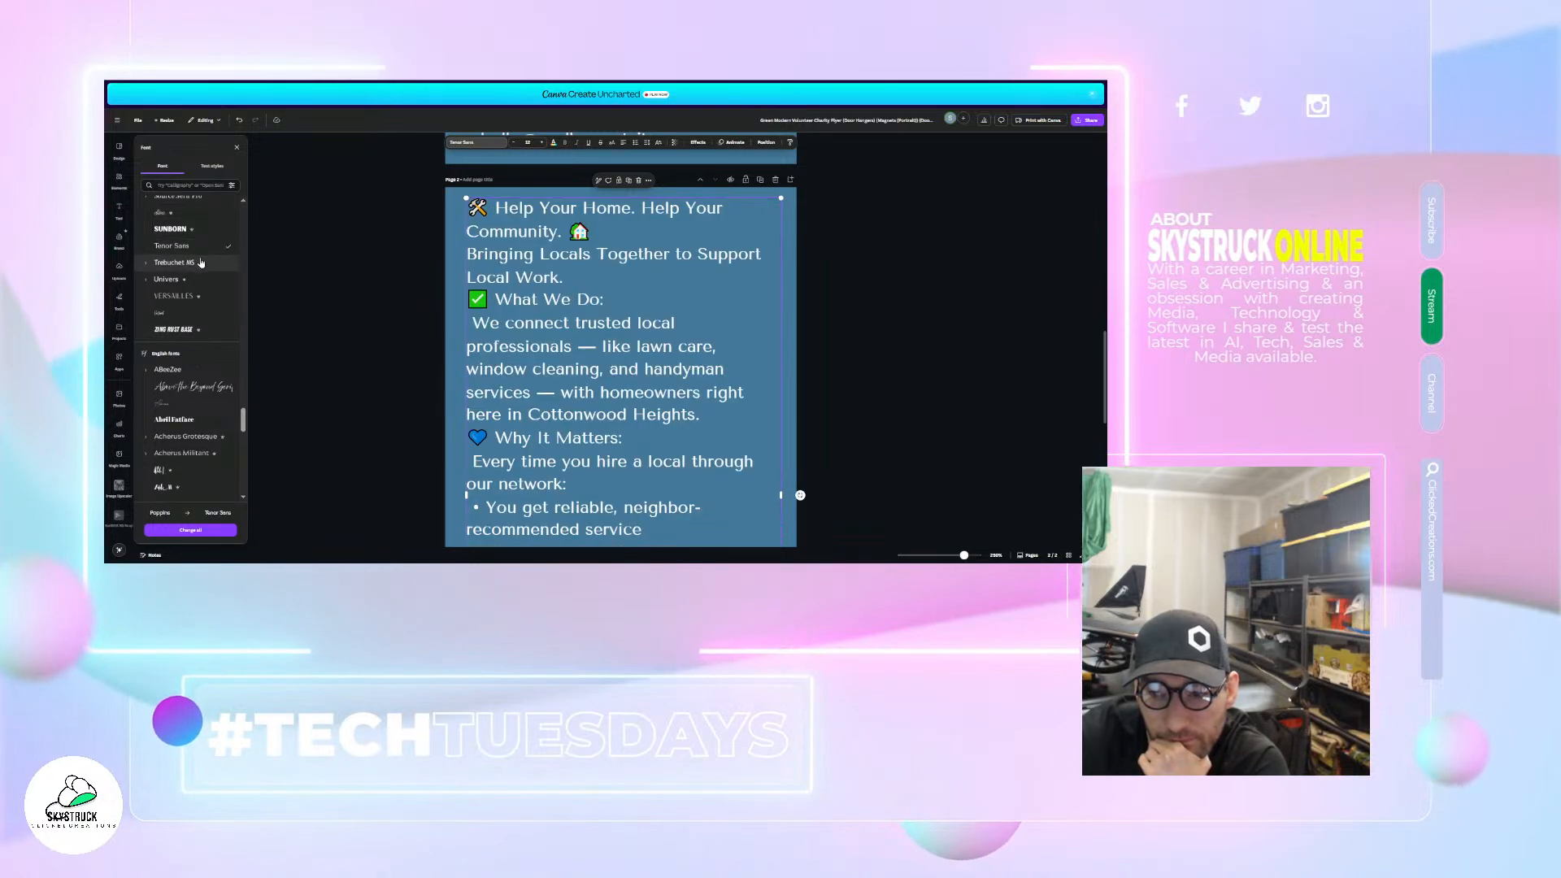
scroll(200, 264, up, 5)
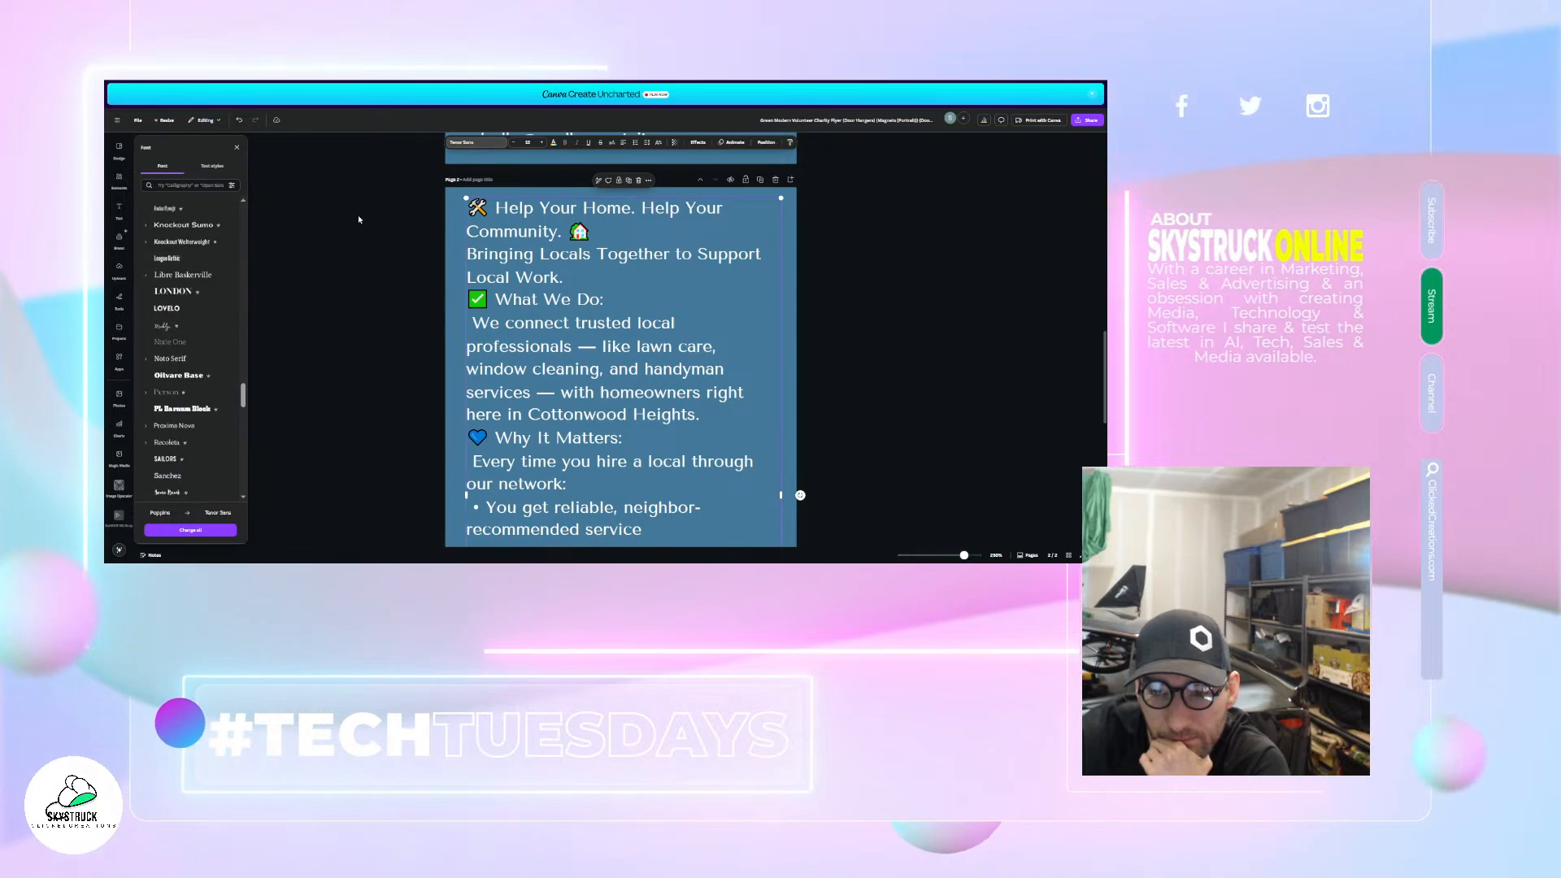
- Search the fonts for "pop" and apply Poppins to the outline text on the second page
click(196, 185)
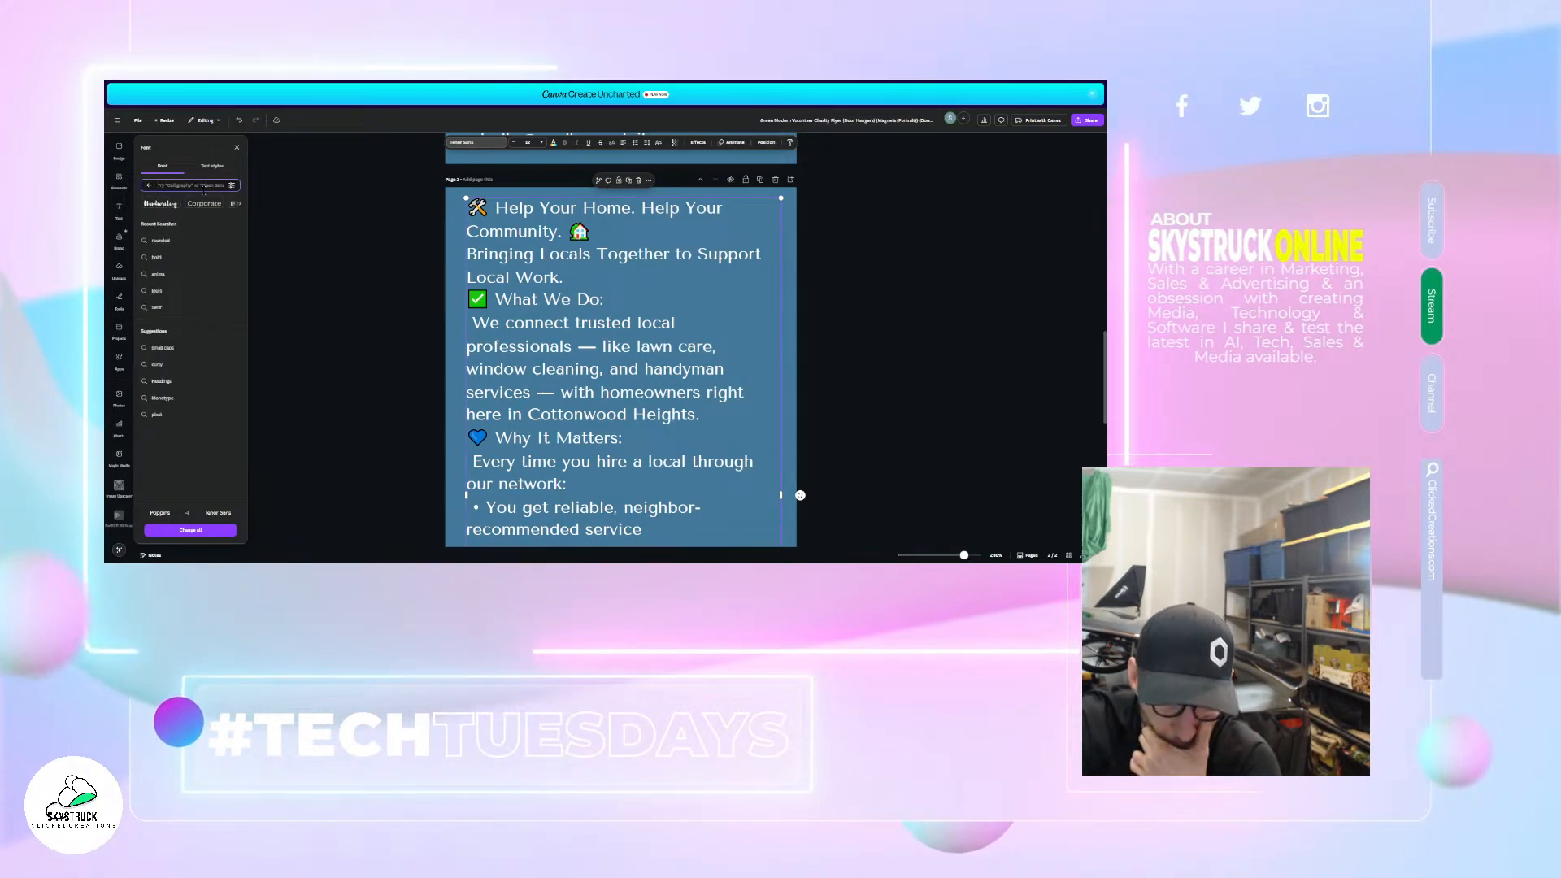
text(pop)
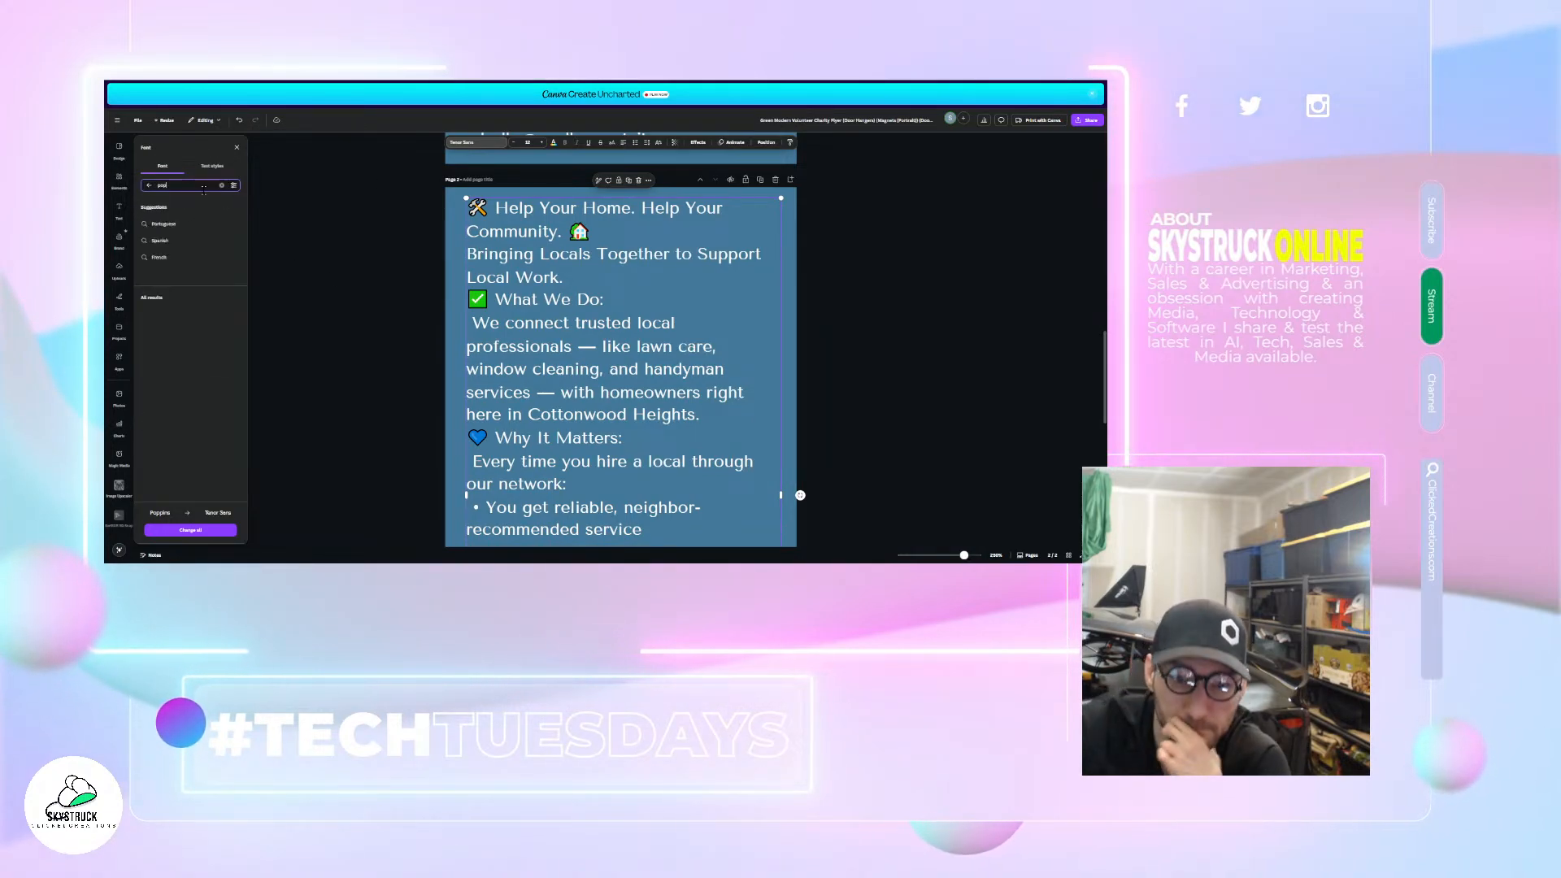
click(203, 225)
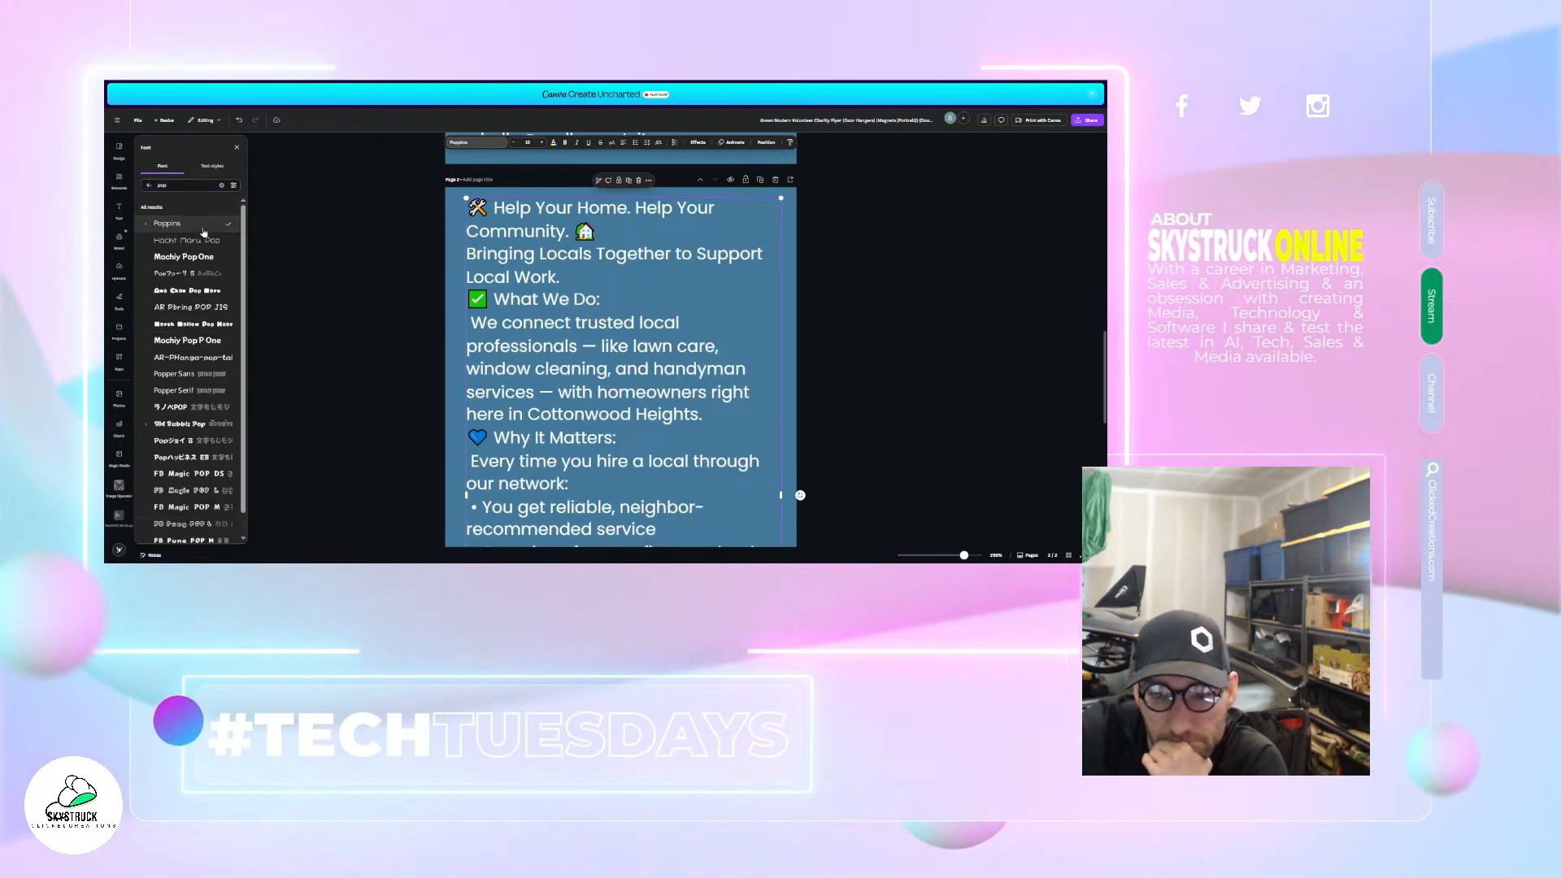
- Compare the lighter Poppins weights on the outline text and set it to ExtraLight
click(145, 223)
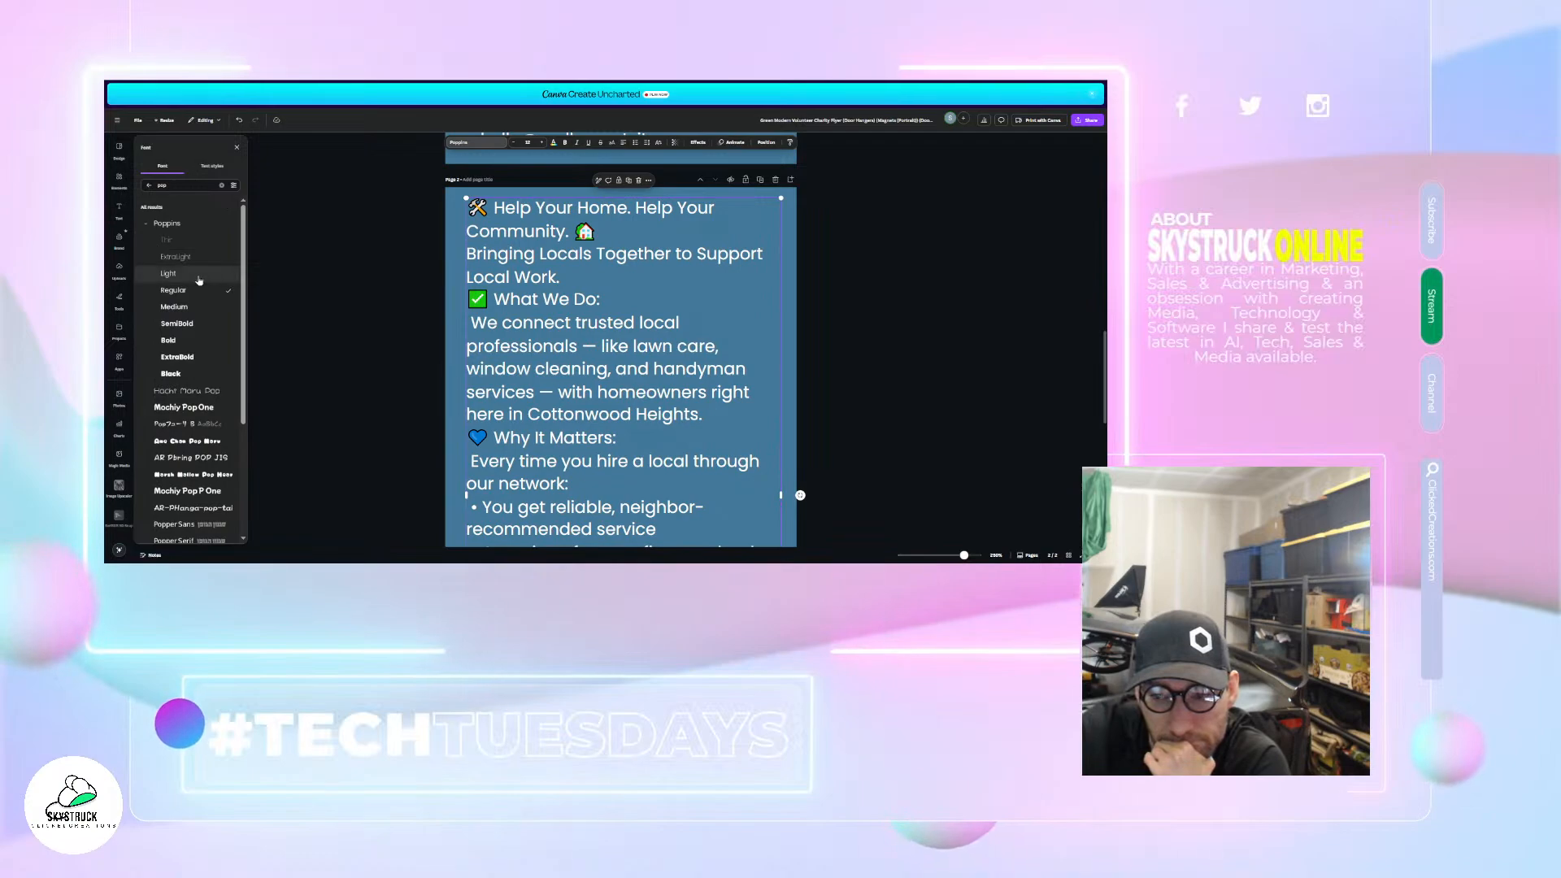
click(199, 277)
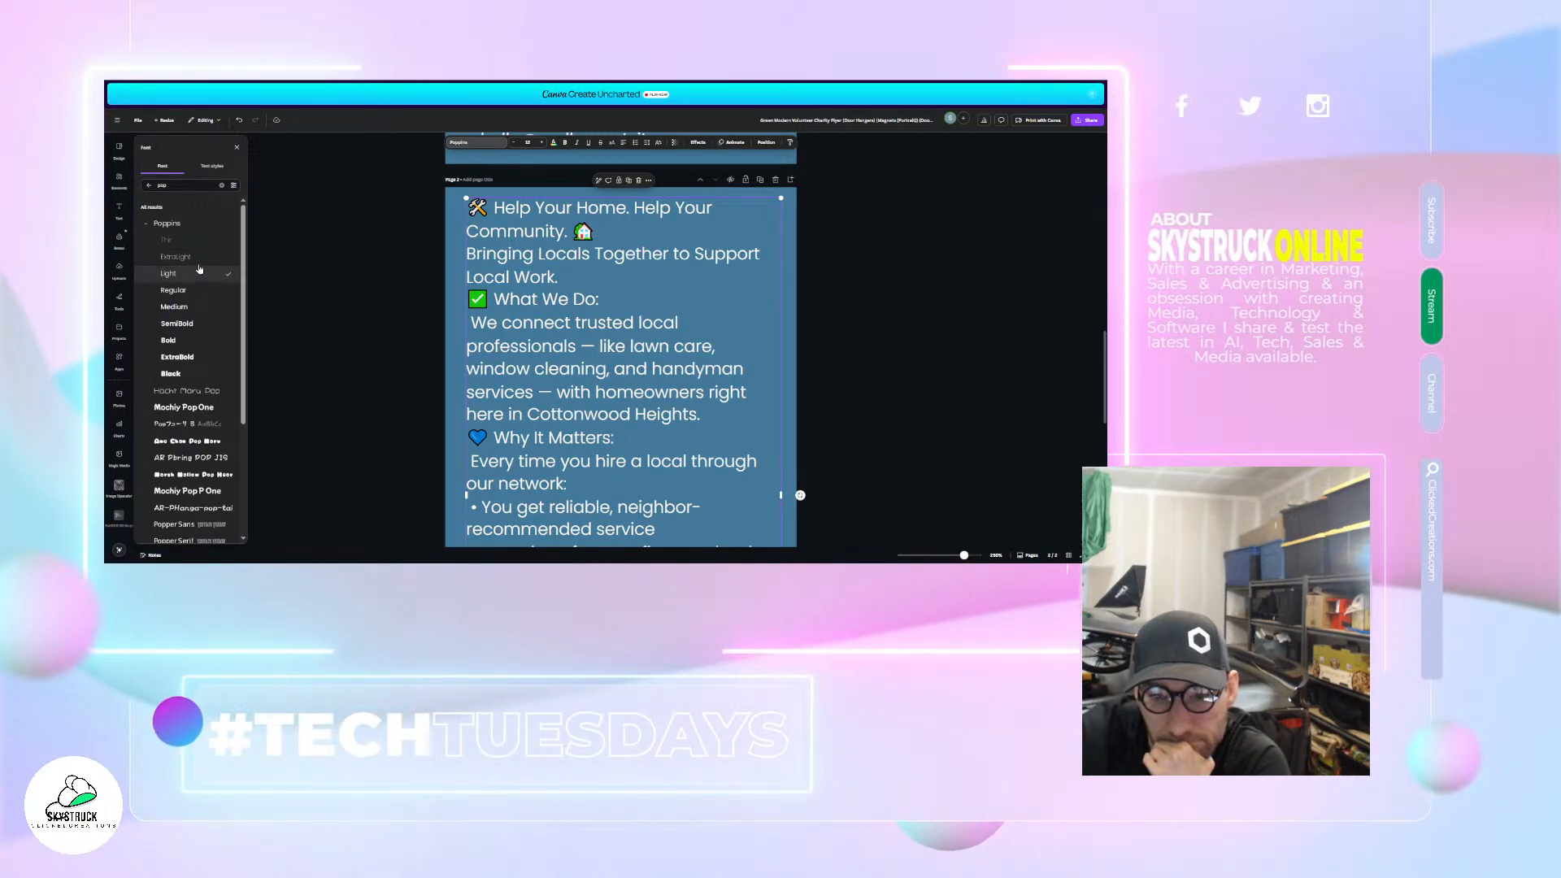
click(200, 257)
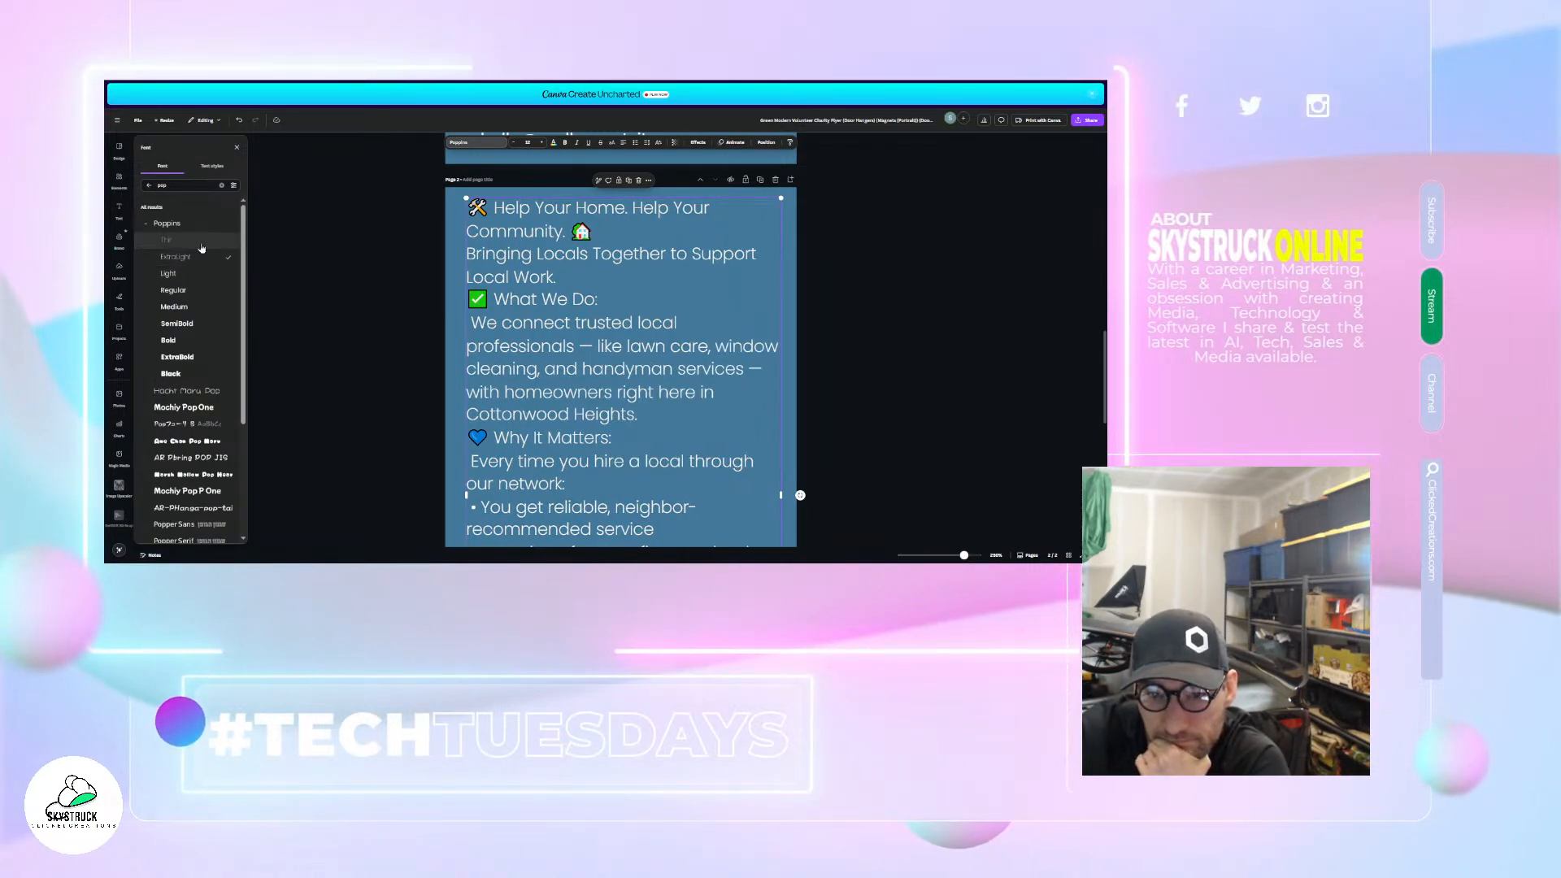
click(195, 240)
click(200, 260)
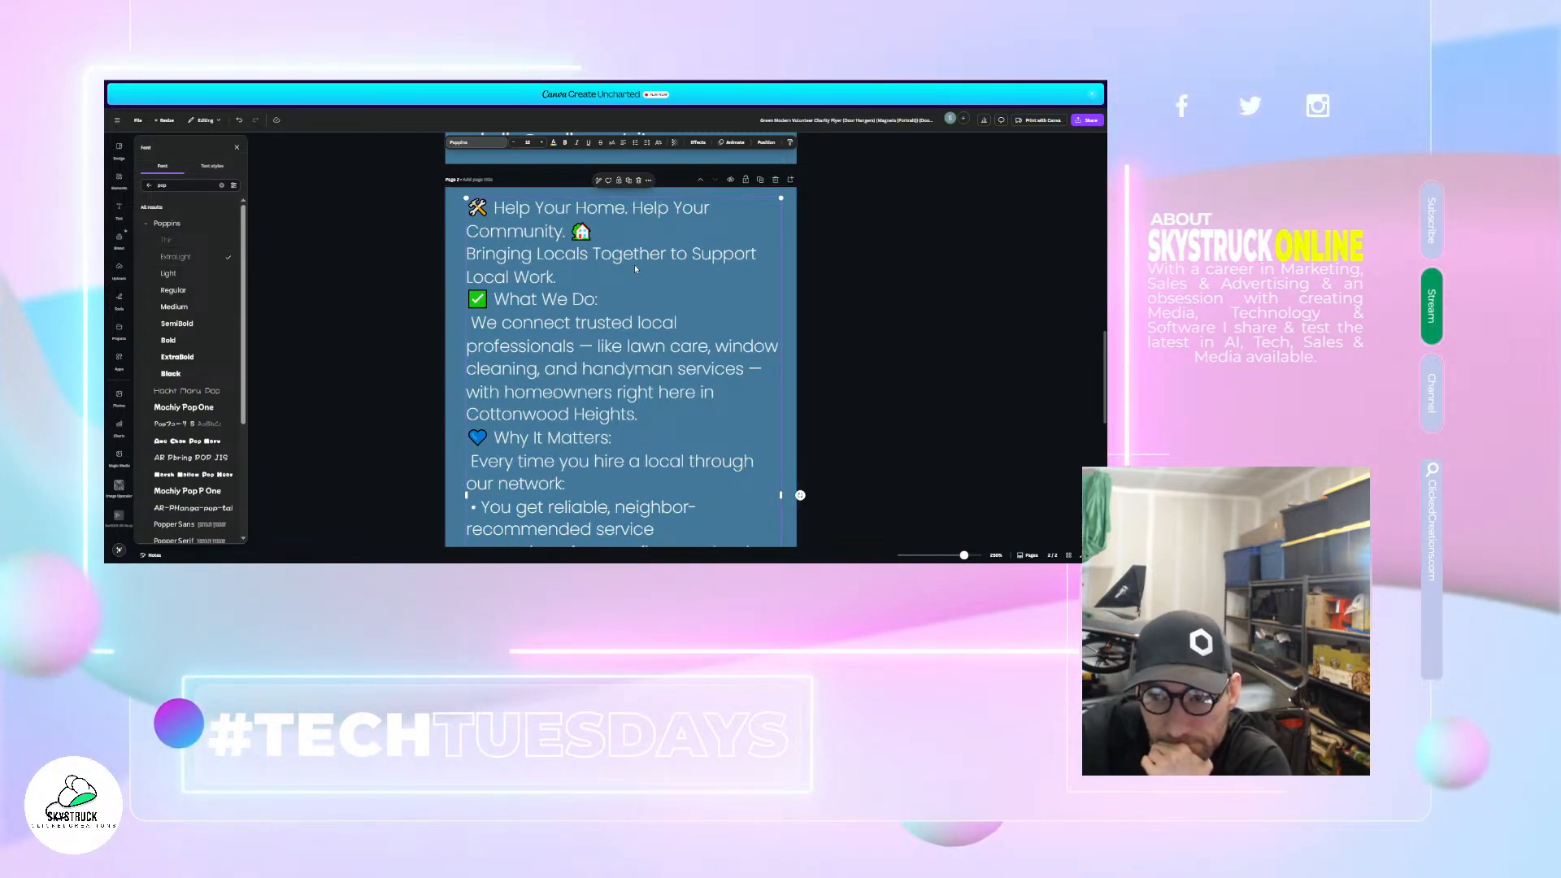
key(Escape)
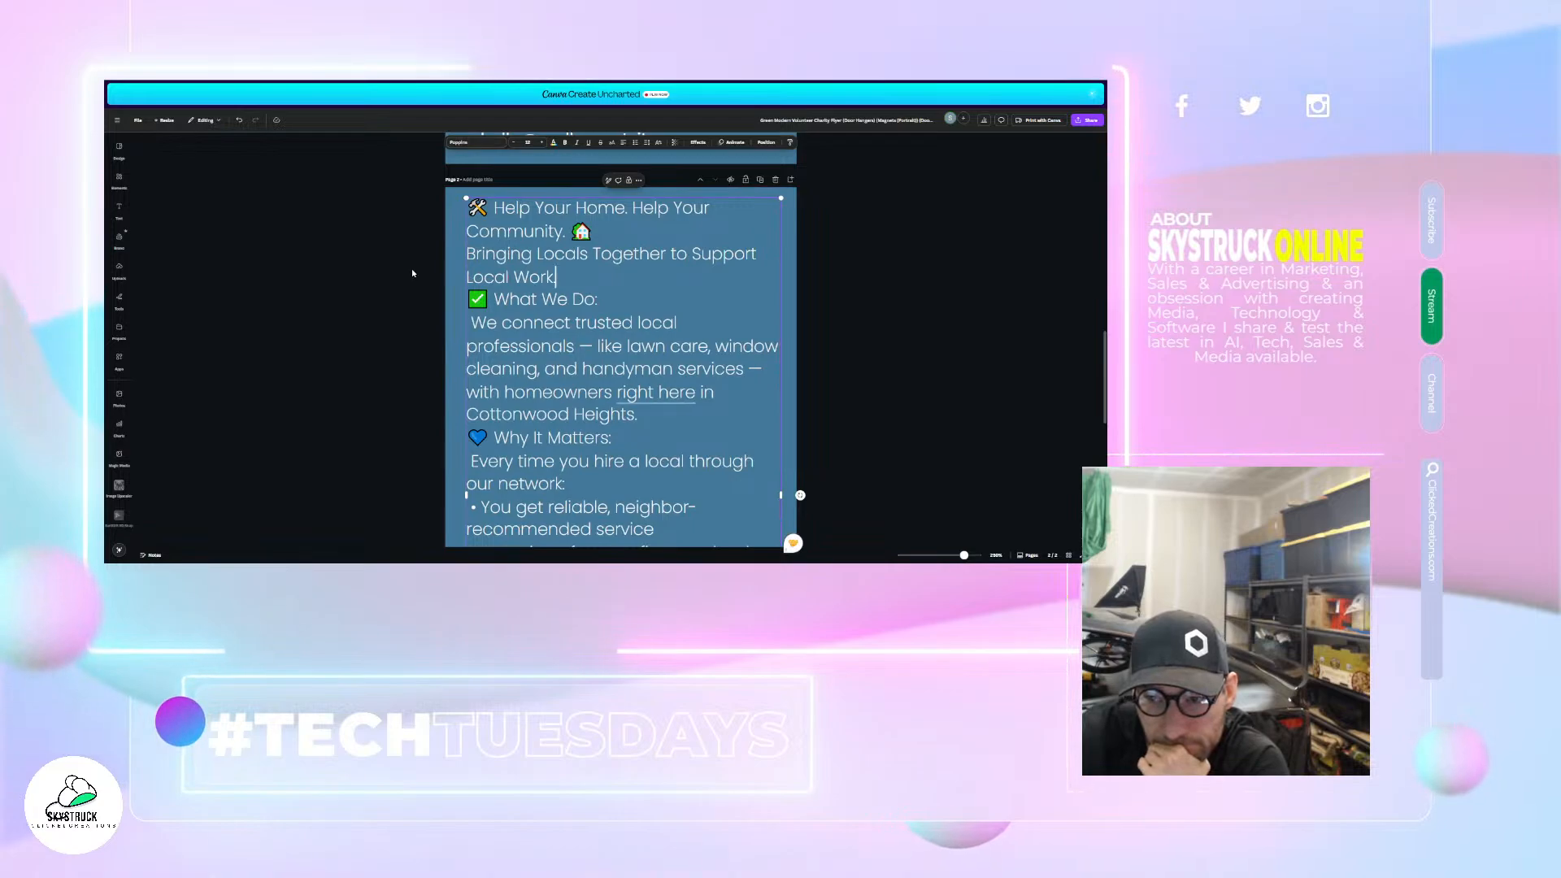
- Compare font sizes 10 and 8 on the outline text on the second page and set it to 10
click(527, 143)
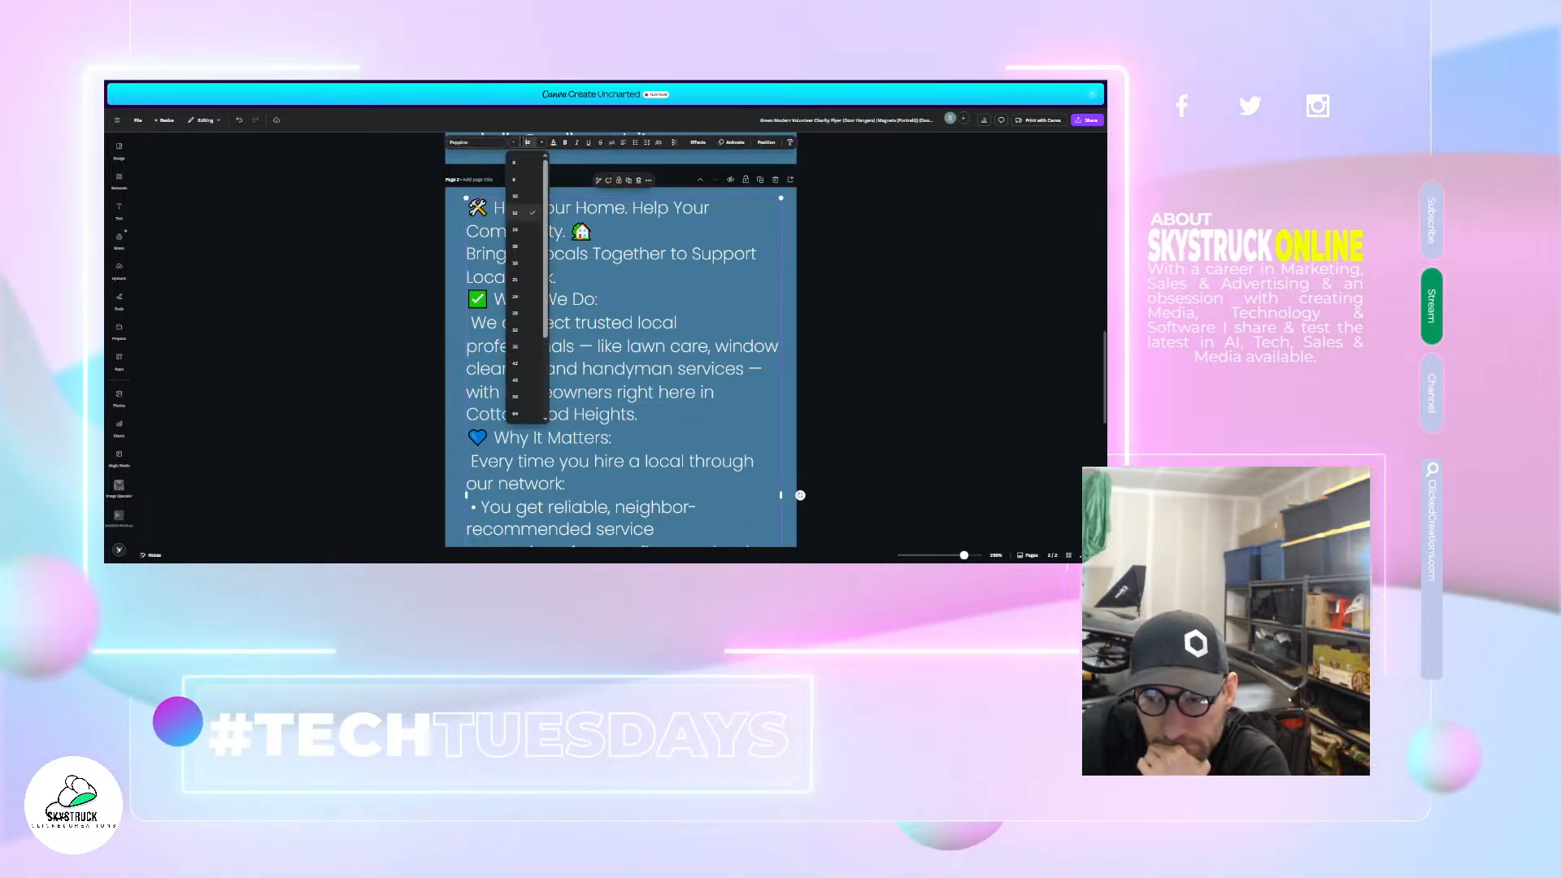
click(515, 196)
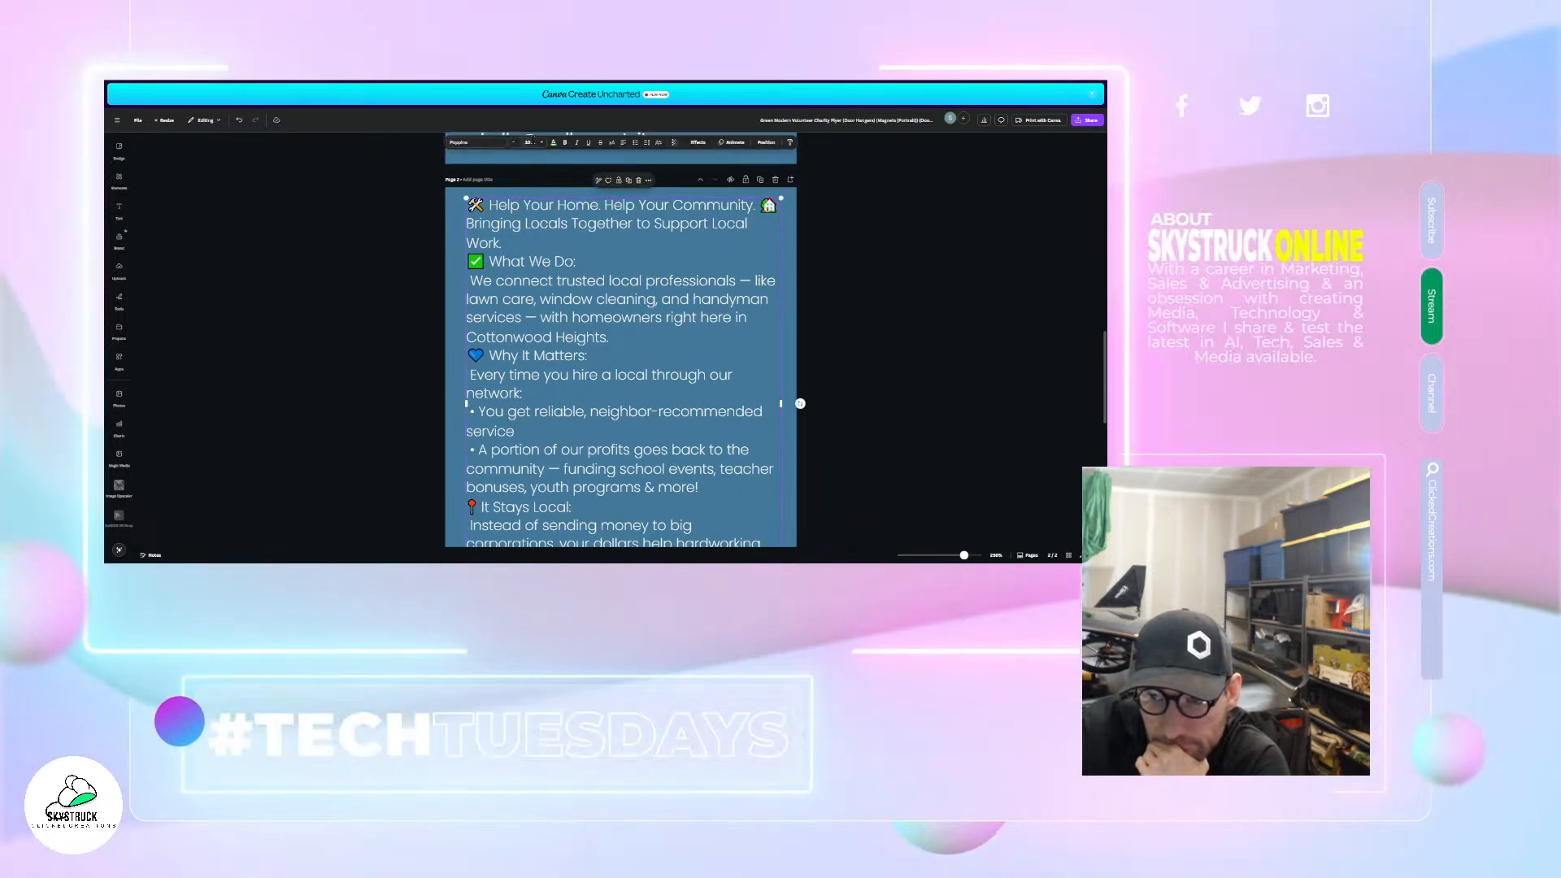
click(528, 142)
click(514, 179)
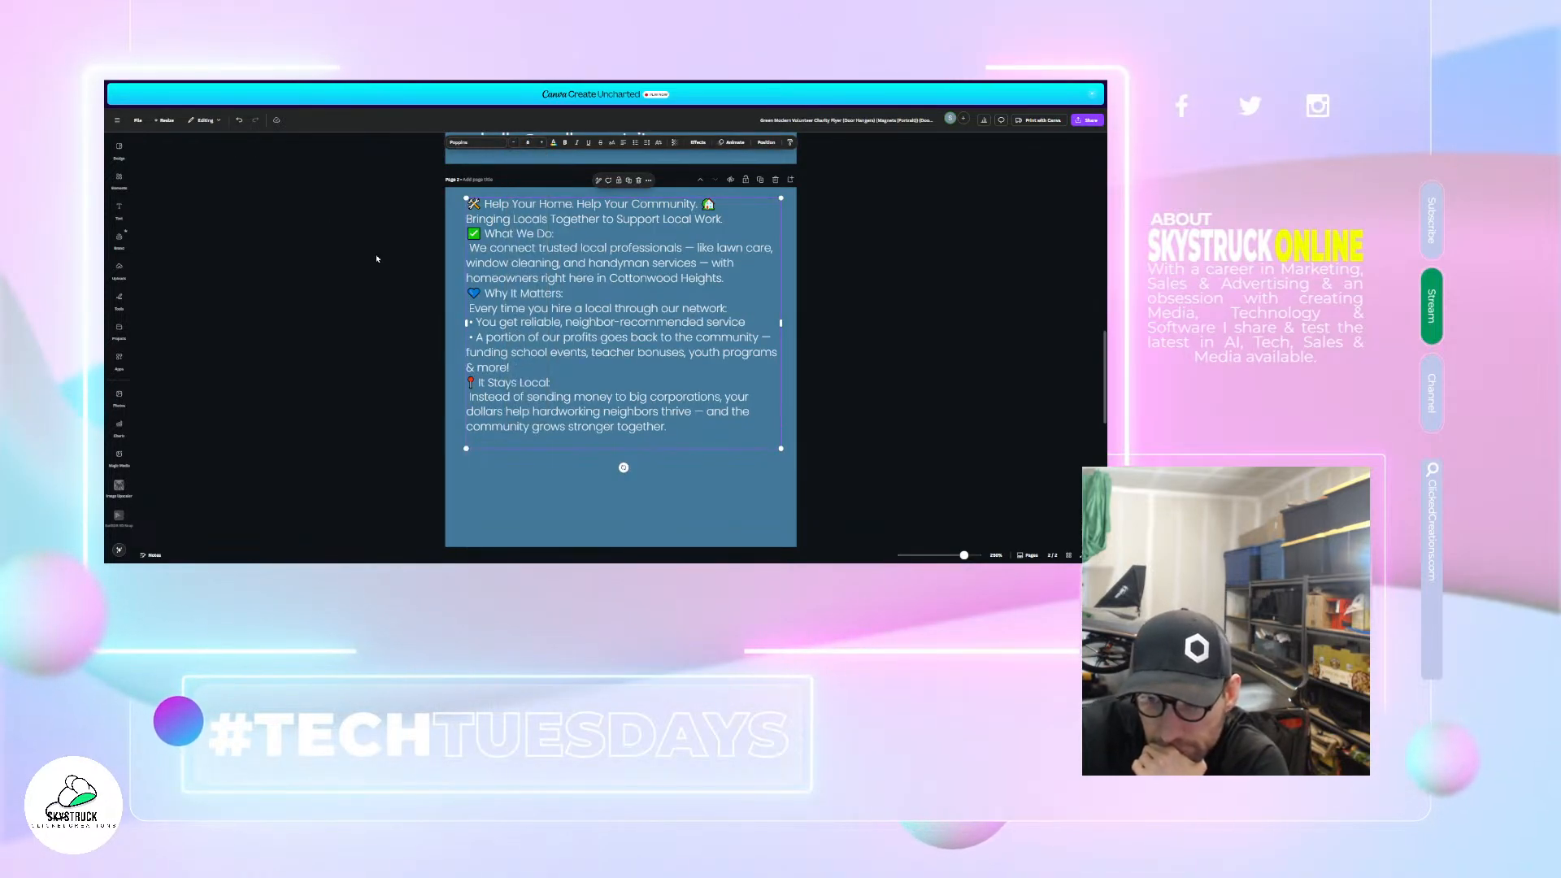
key(Escape)
scroll(611, 332, up, 3)
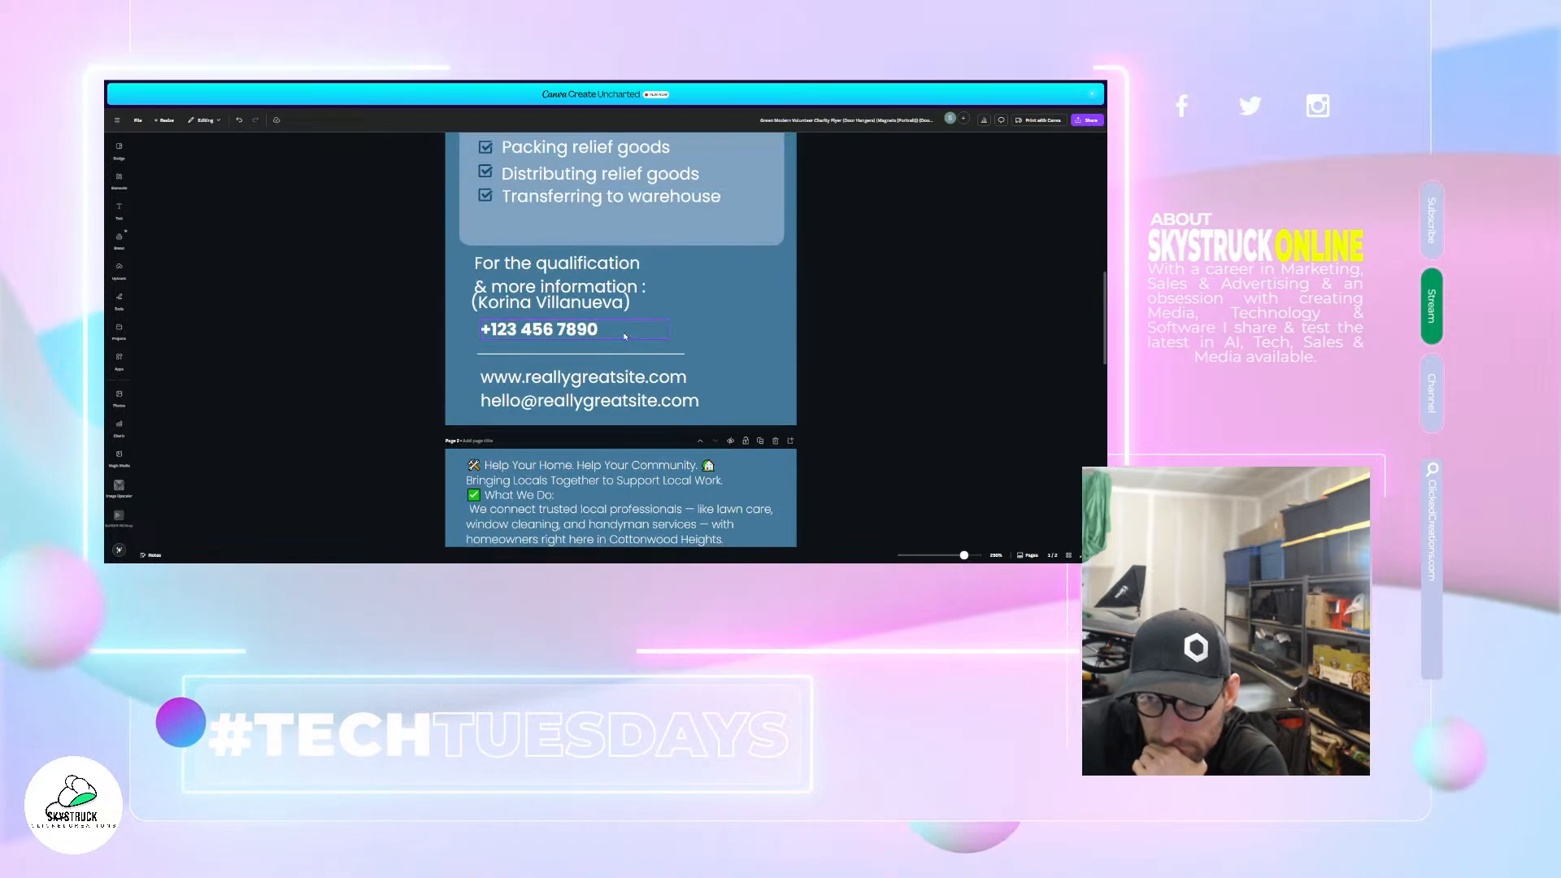
scroll(624, 336, down, 2)
click(624, 336)
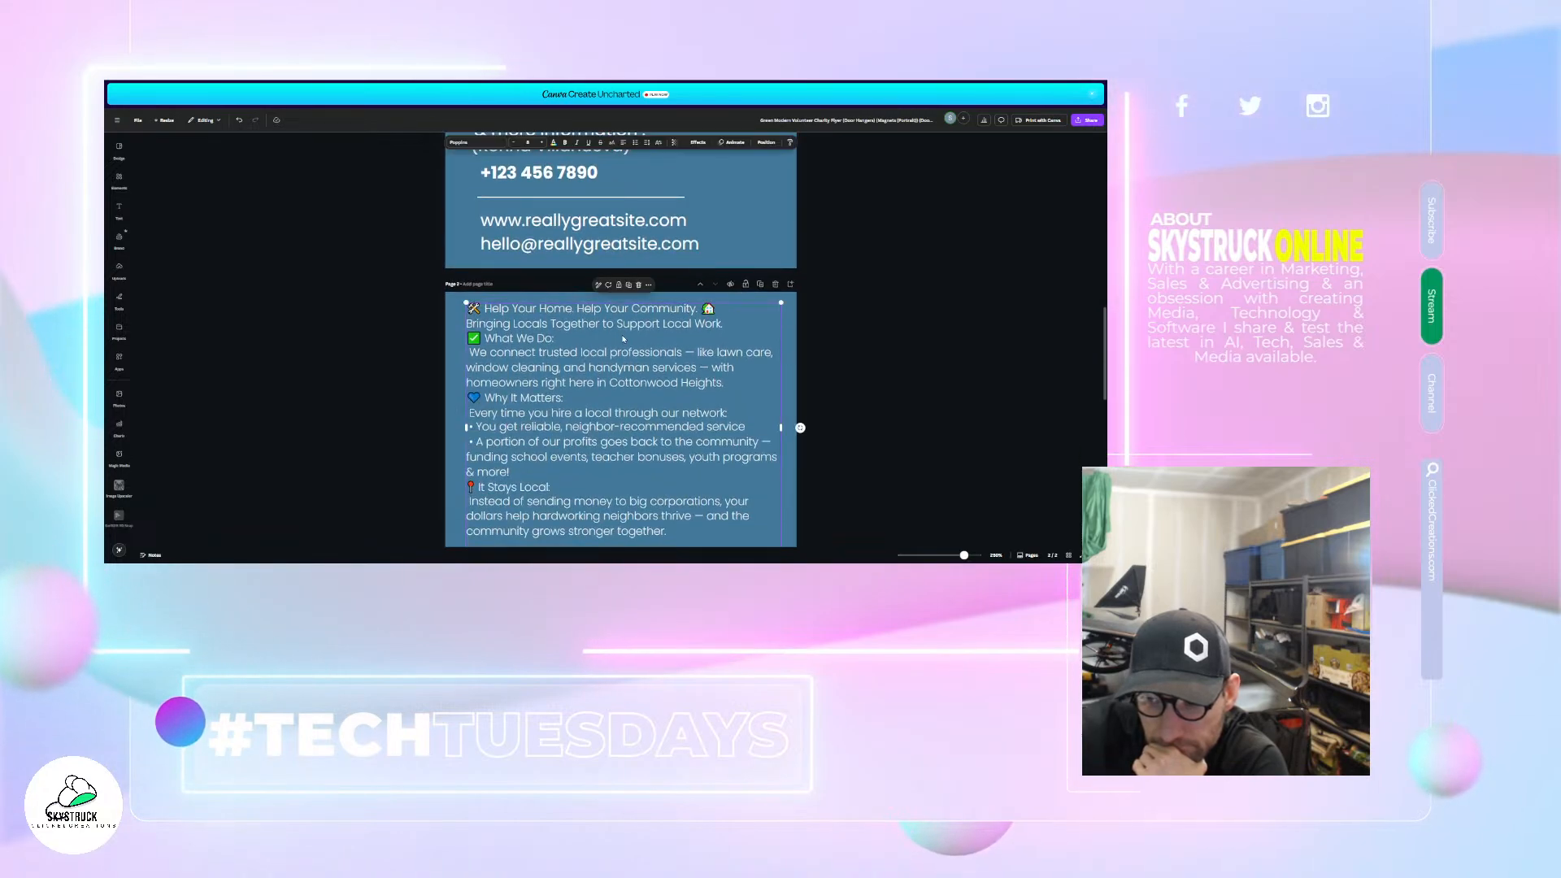
click(539, 143)
click(539, 143)
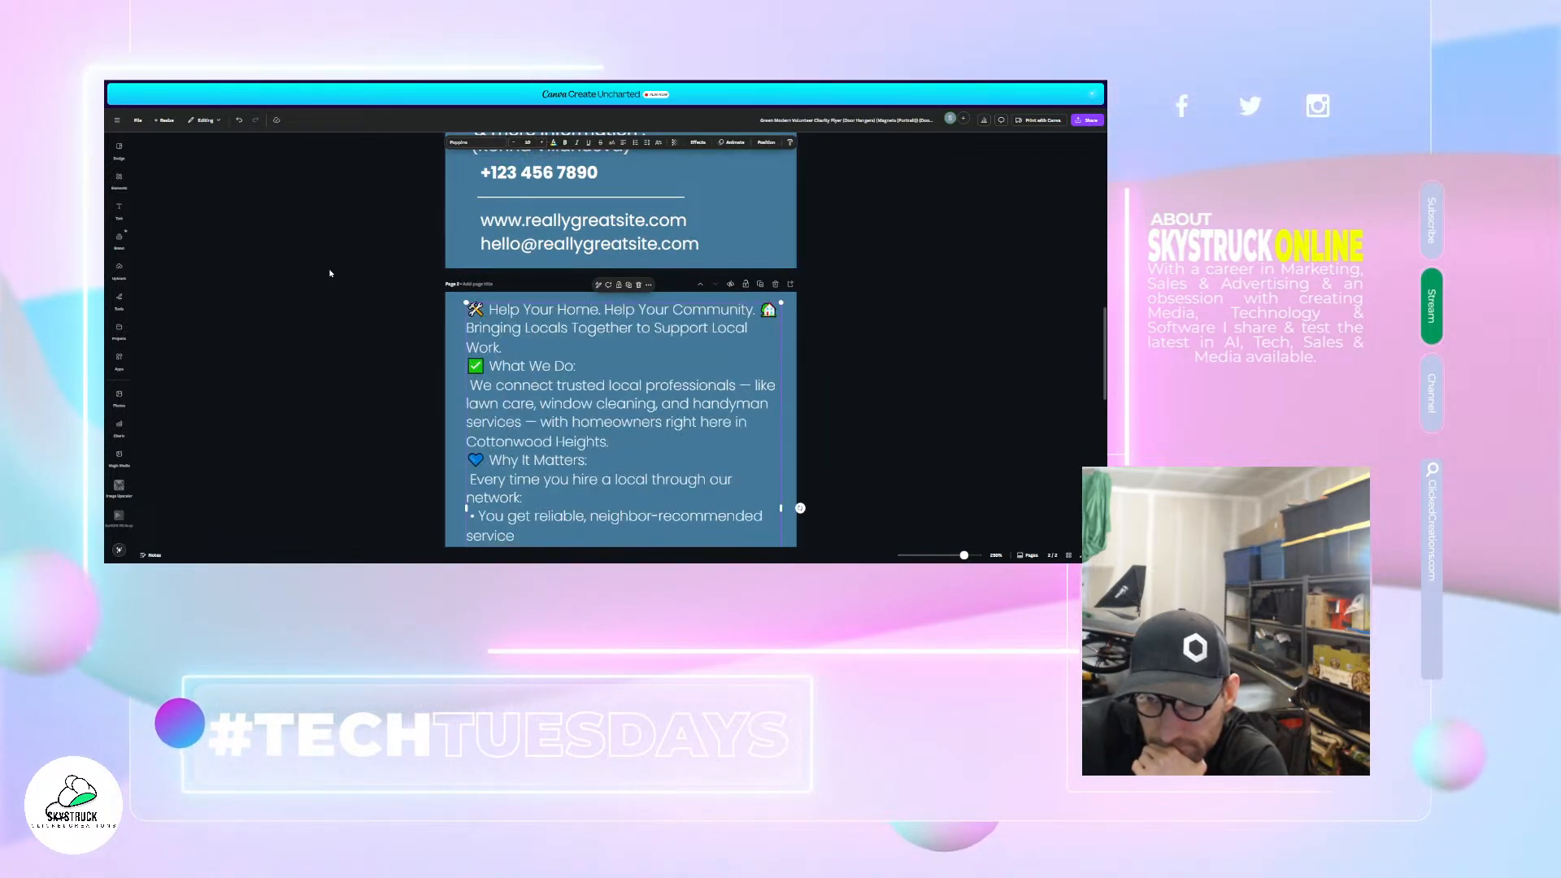
click(271, 294)
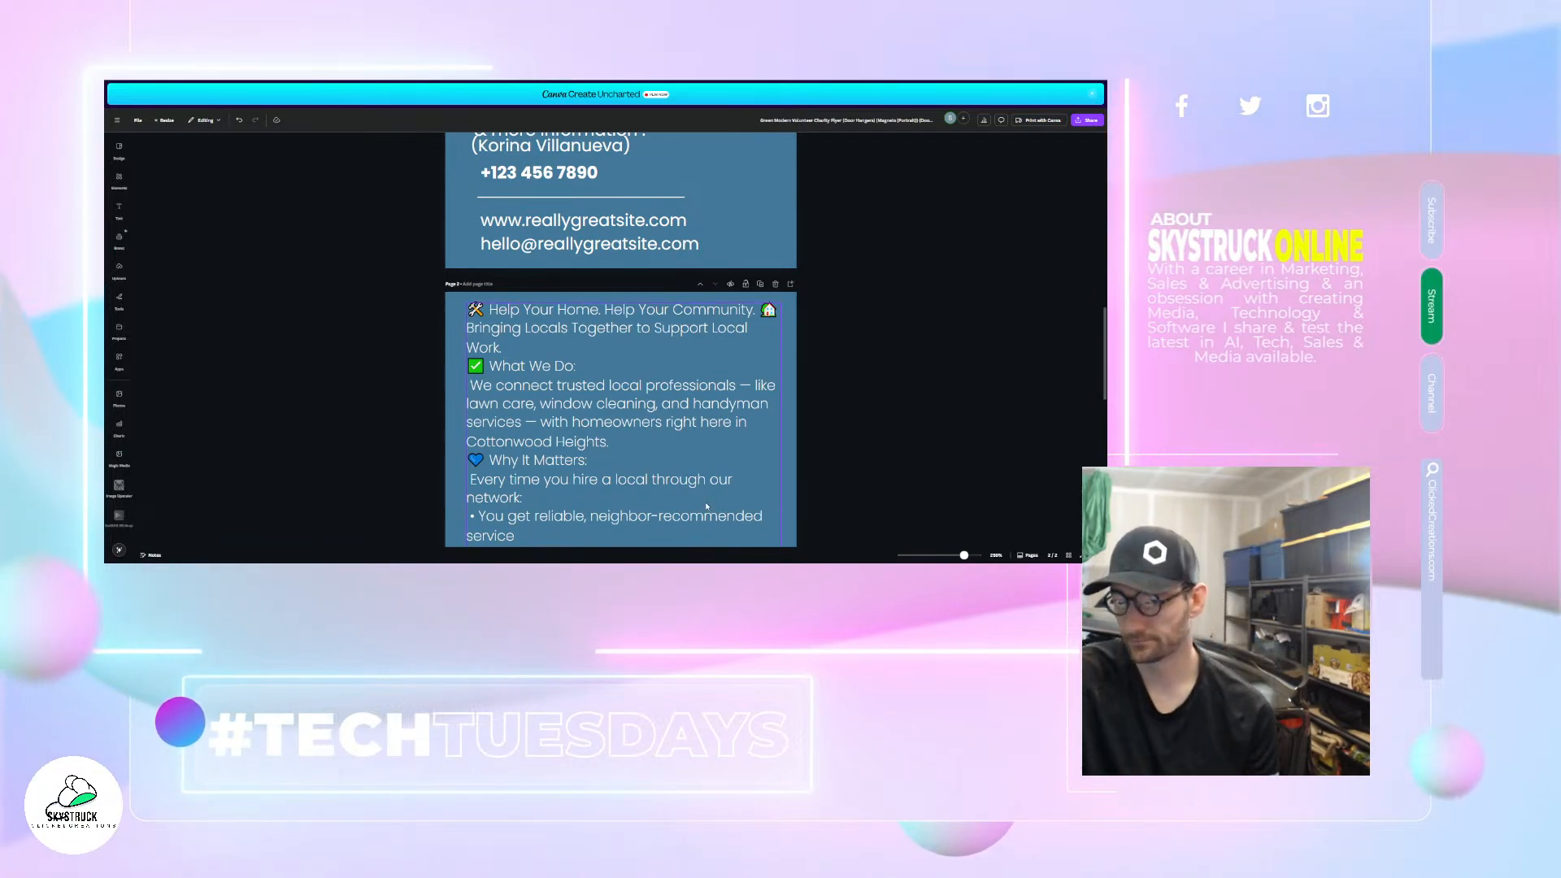
- Review the first page from the contact details up to the "Hello Neighbor!" headline, logo and "How Can We Serve You?" section
scroll(697, 439, up, 4)
scroll(675, 376, down, 2)
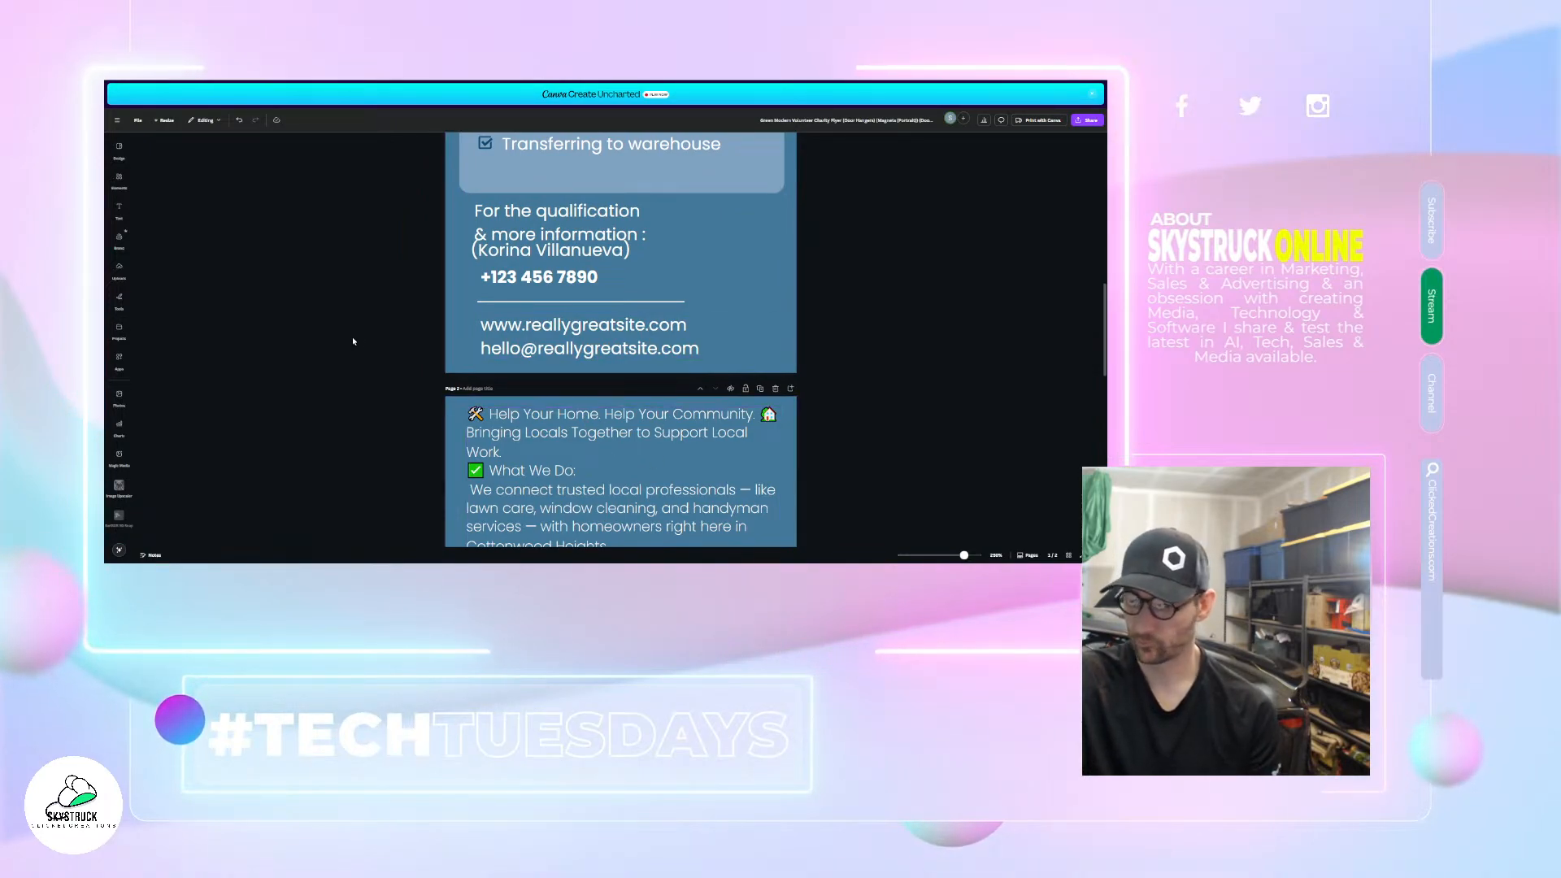
scroll(365, 342, up, 1)
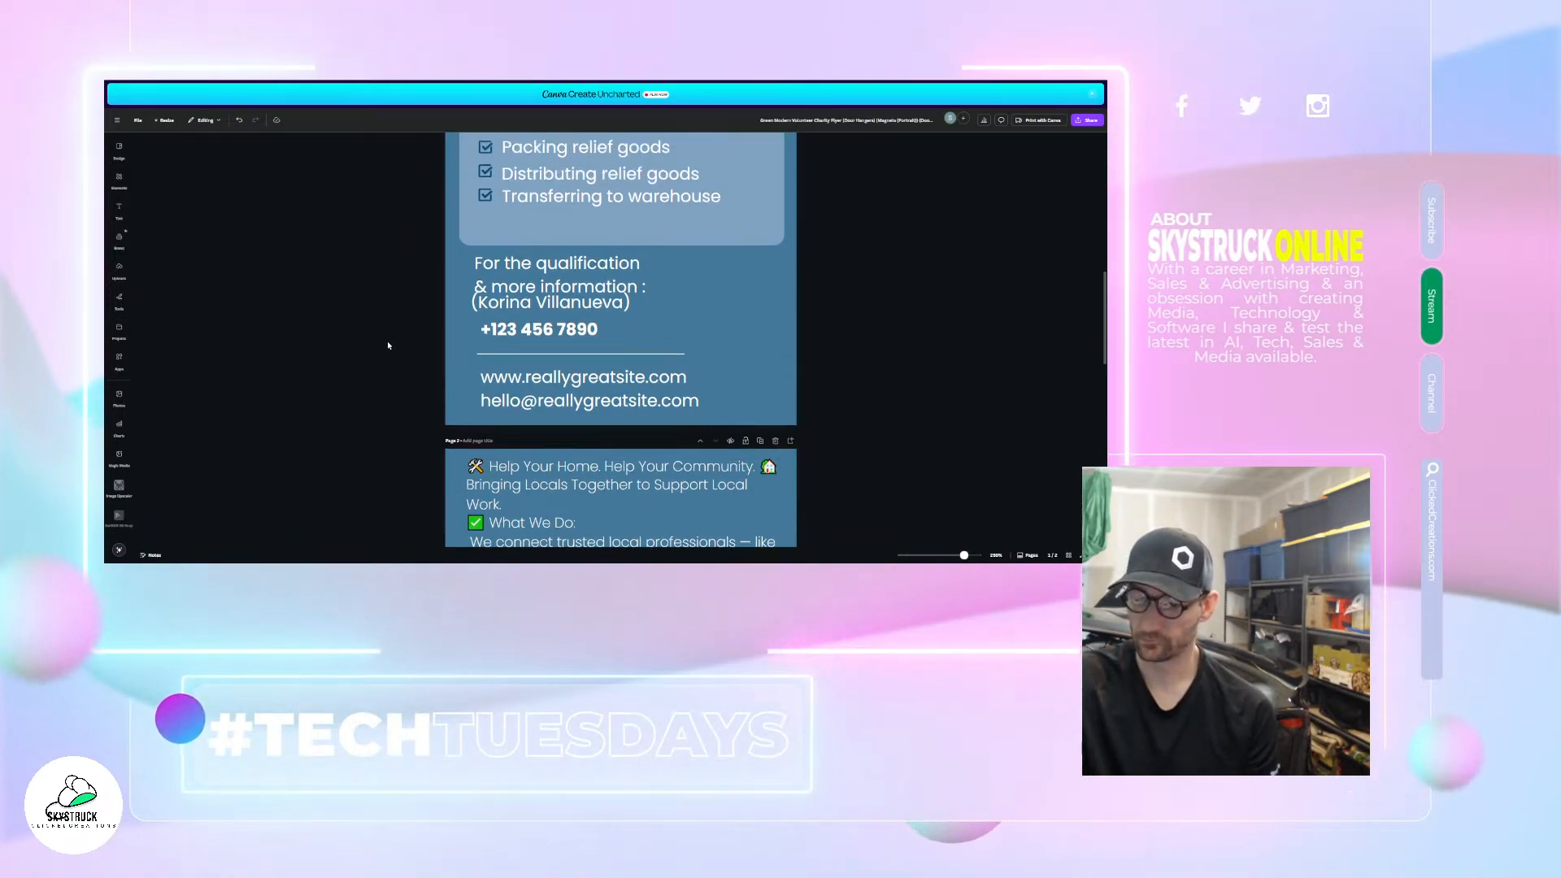
scroll(387, 340, up, 5)
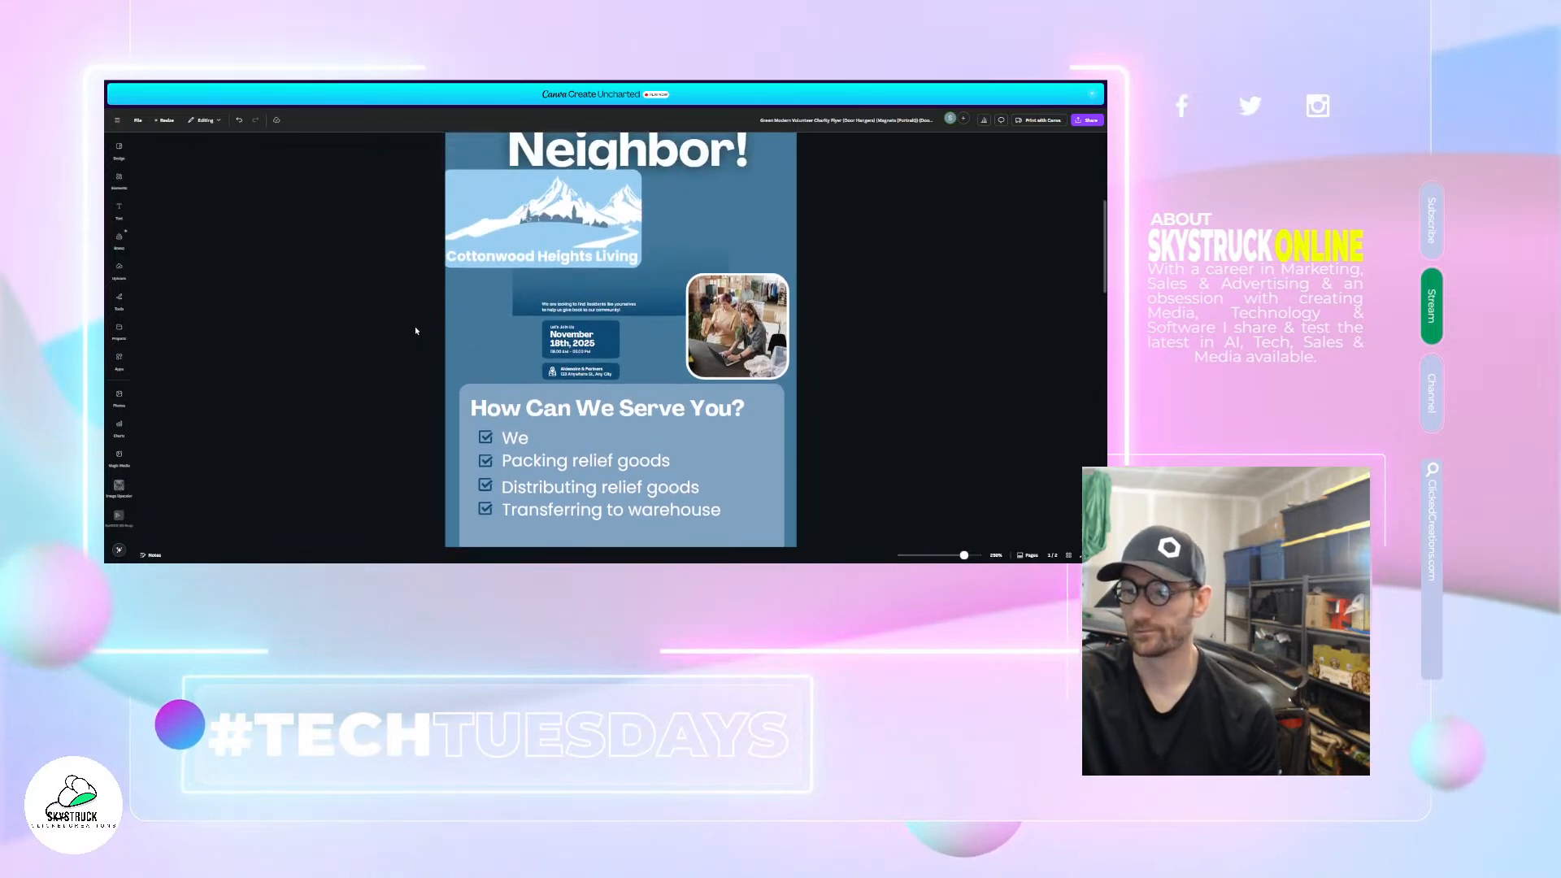
scroll(415, 328, up, 3)
click(649, 324)
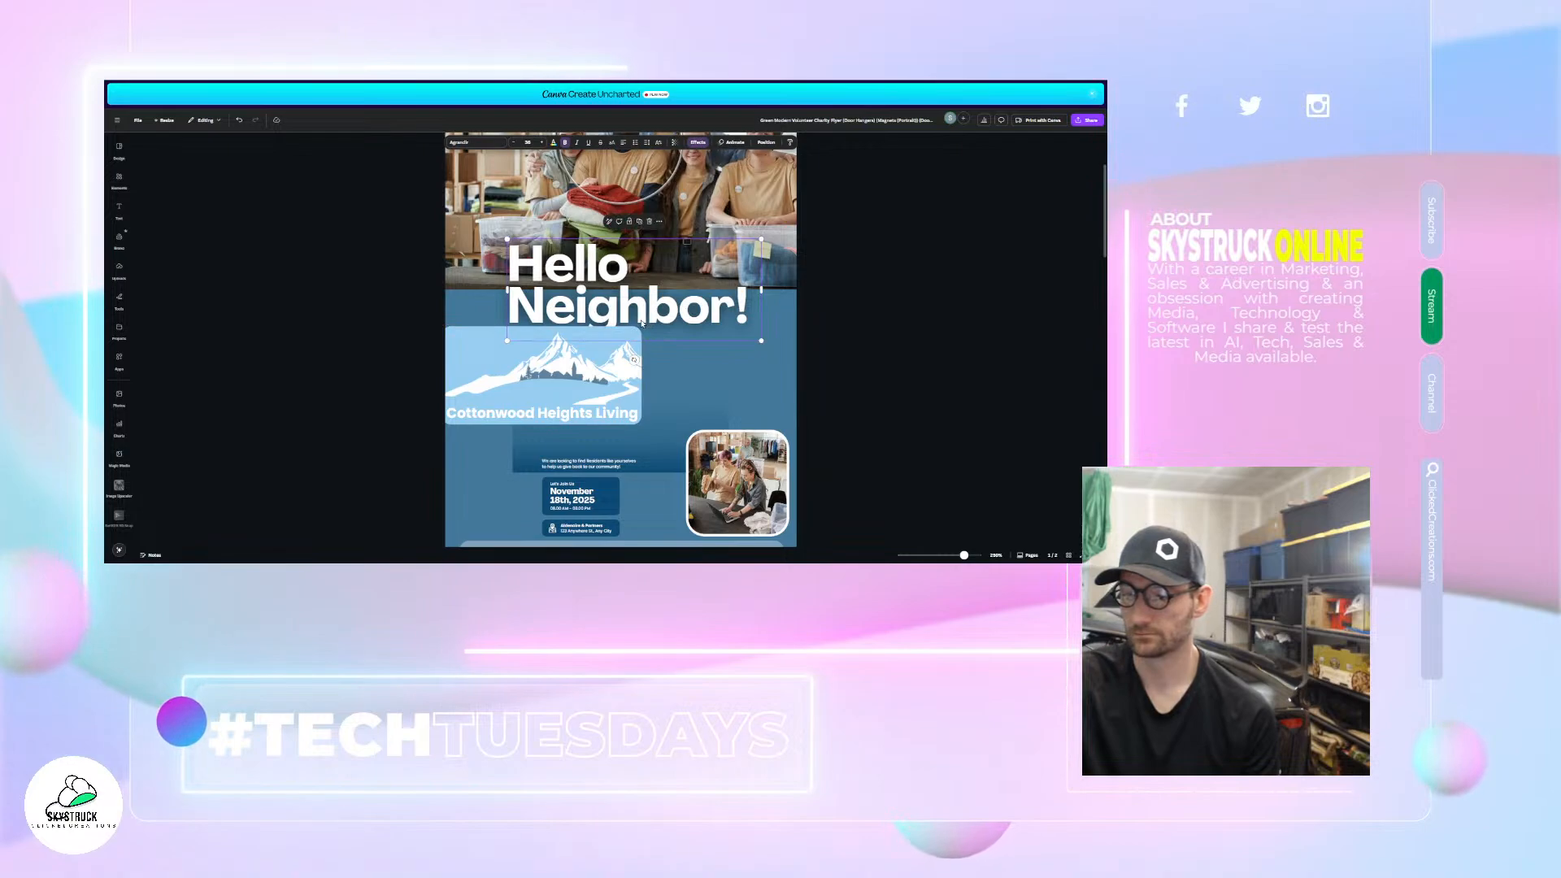
click(899, 376)
scroll(618, 390, down, 3)
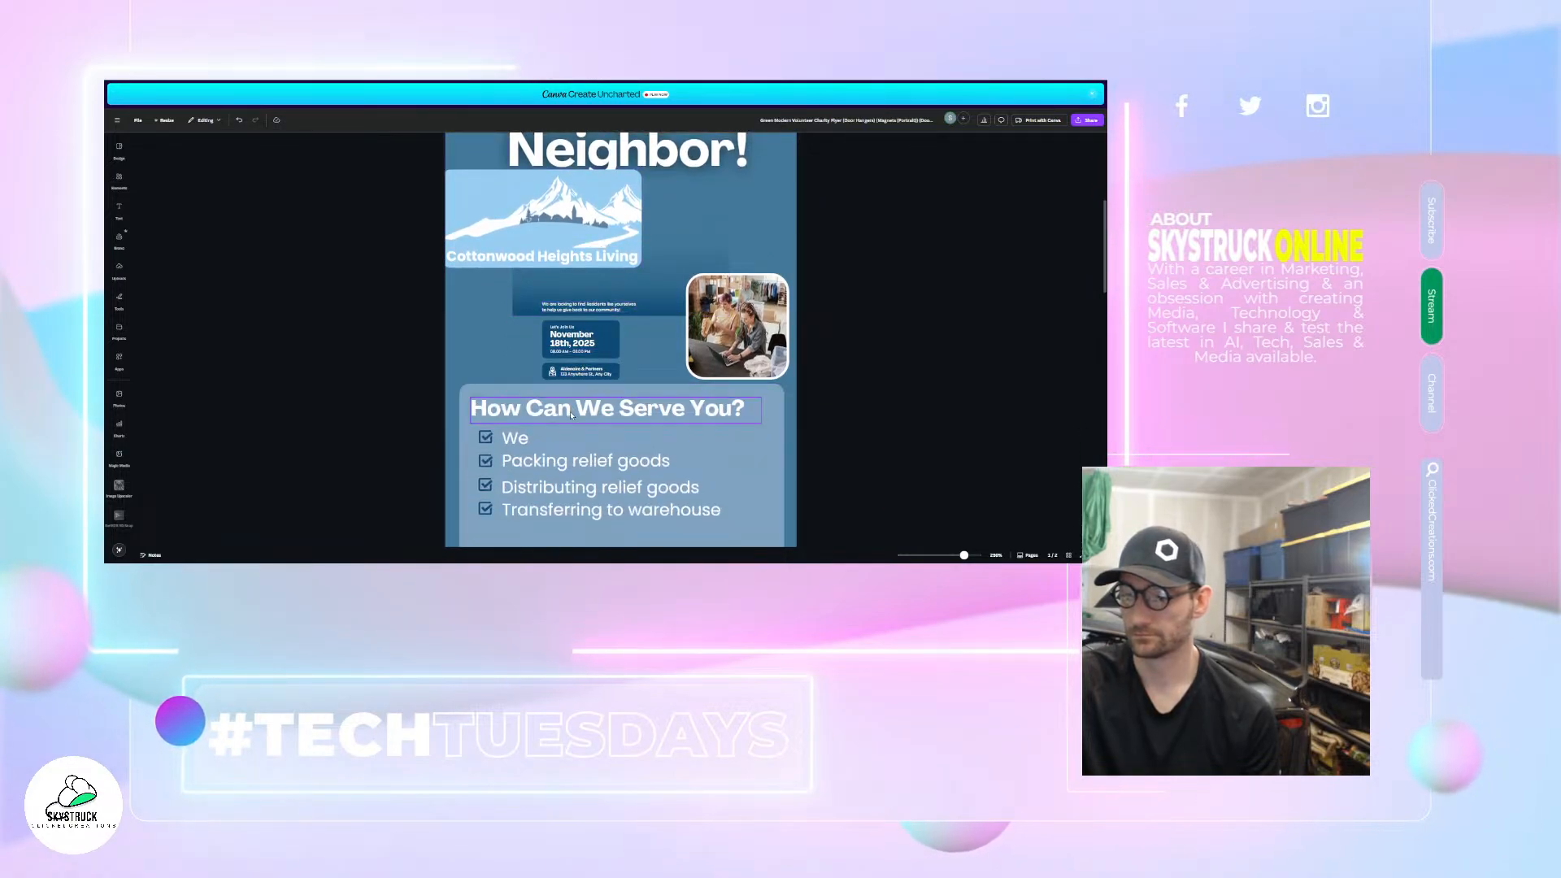
- Try replacing the "How Can We Serve You?" heading with "BRINGING THE NEIGHB" and undo the text change
double_click(571, 414)
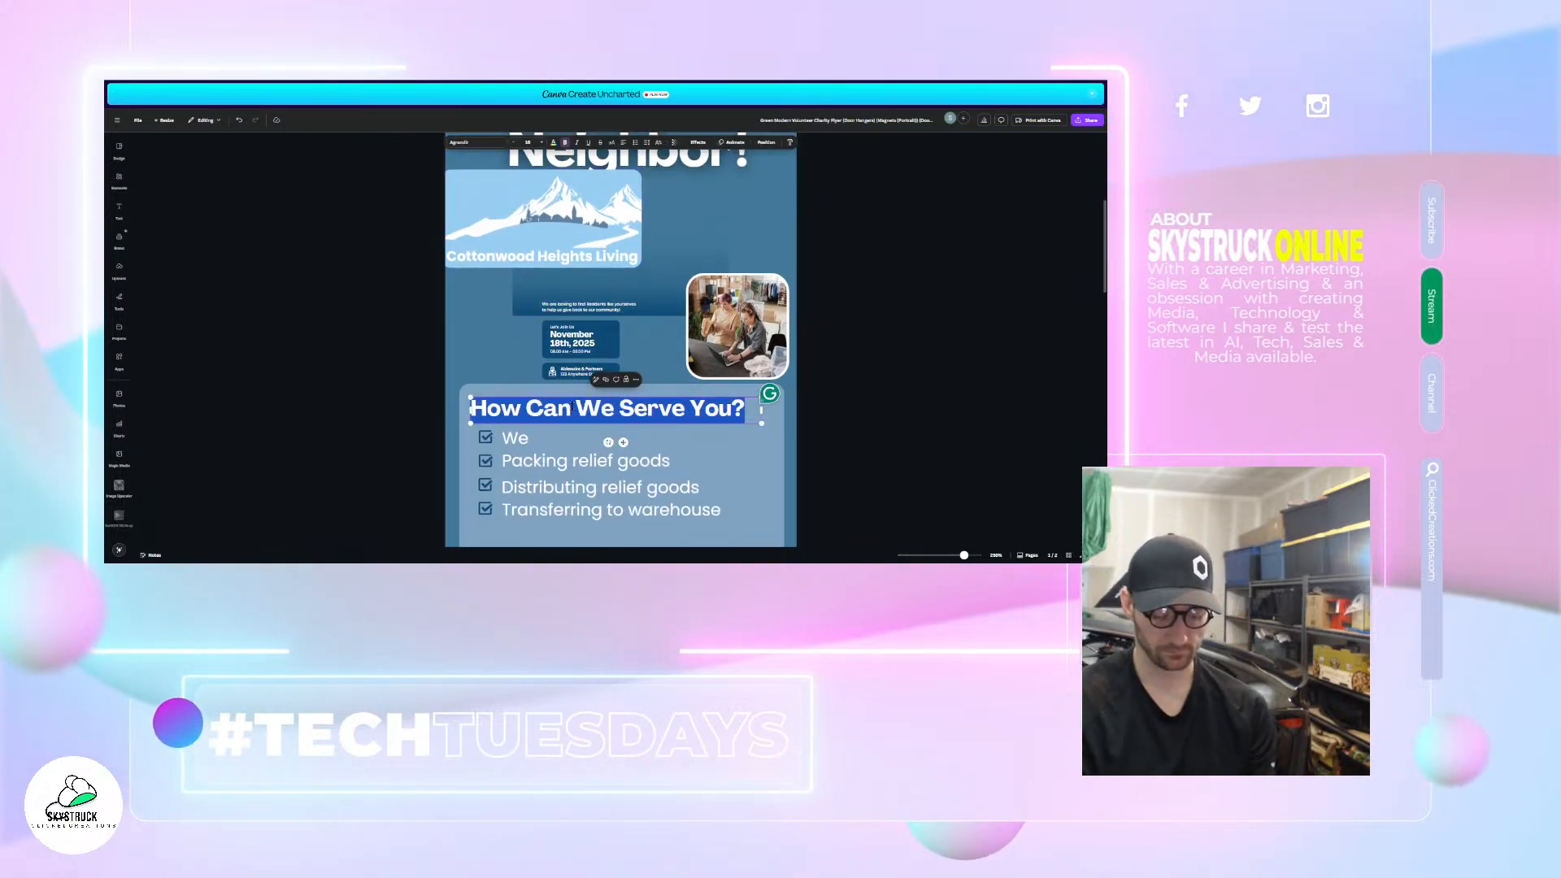
text(BRINGING)
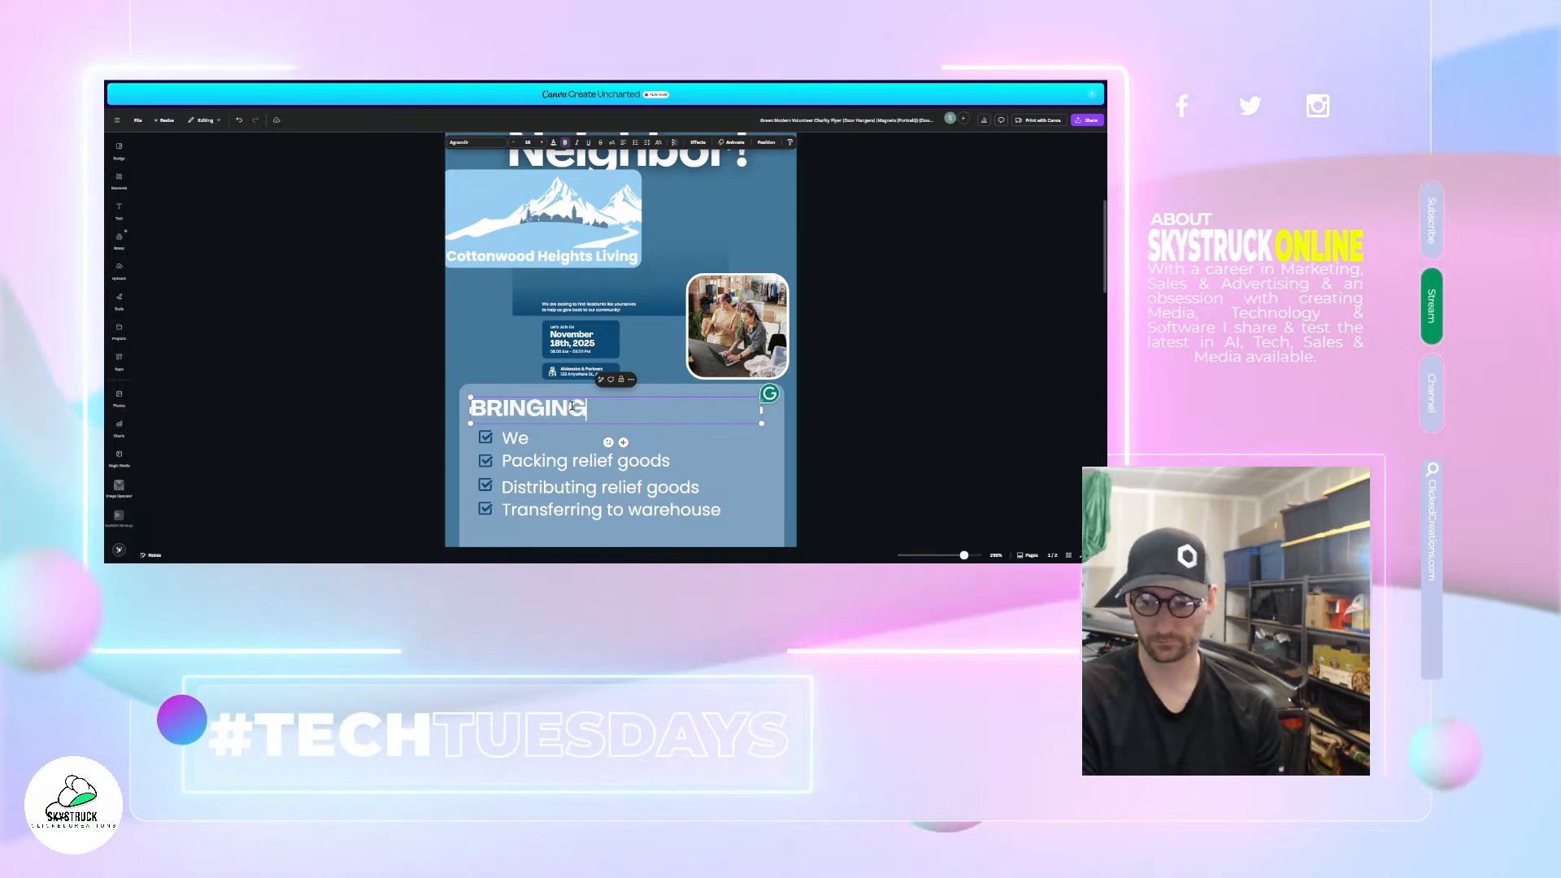
text( THE NE)
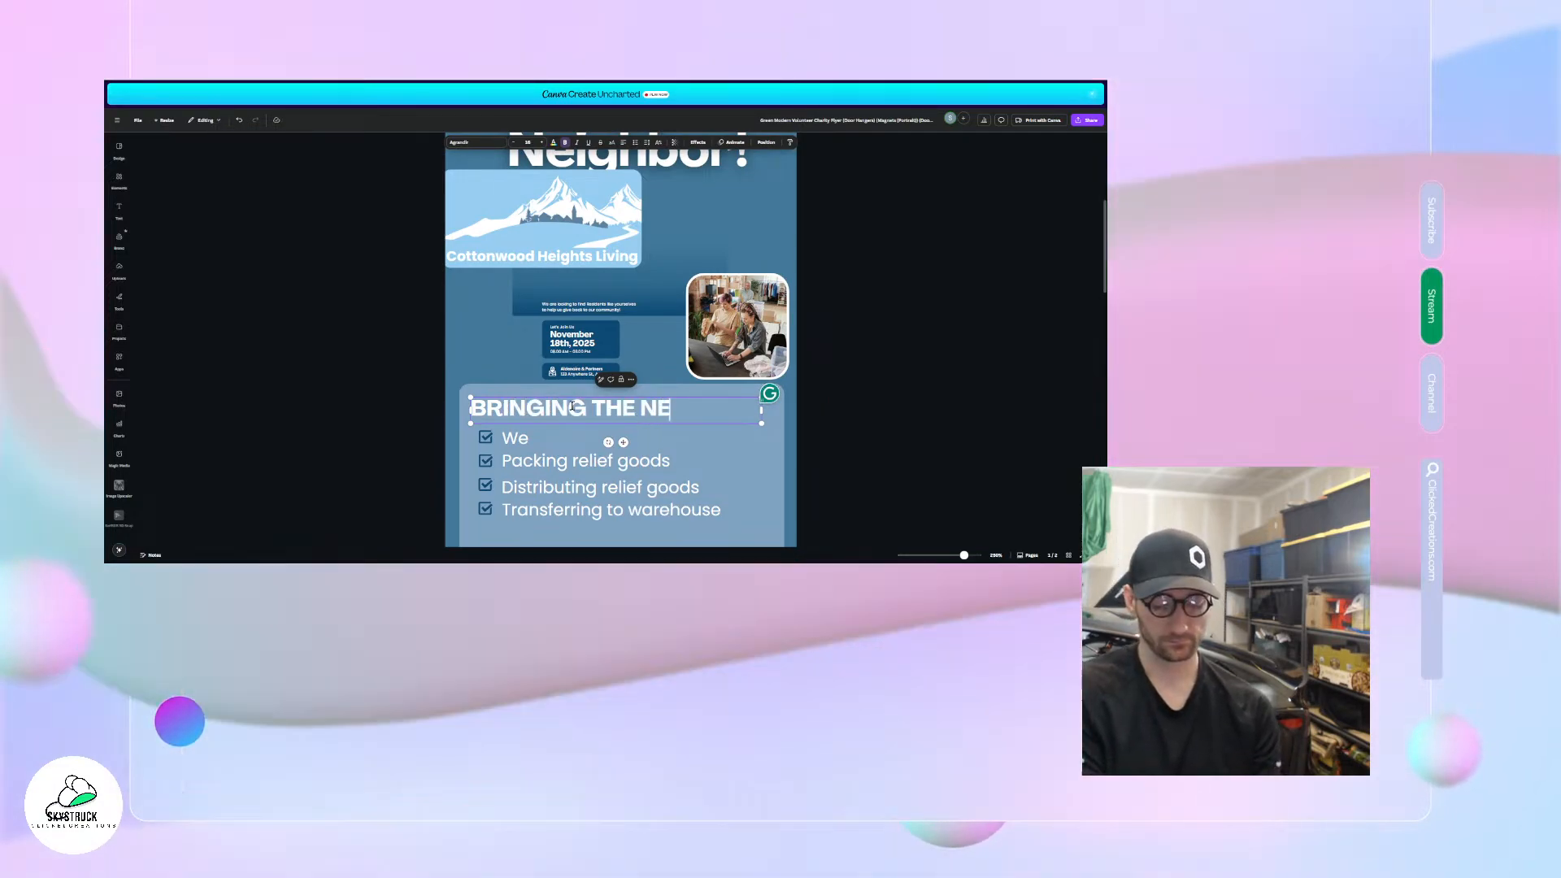
text(IGHB)
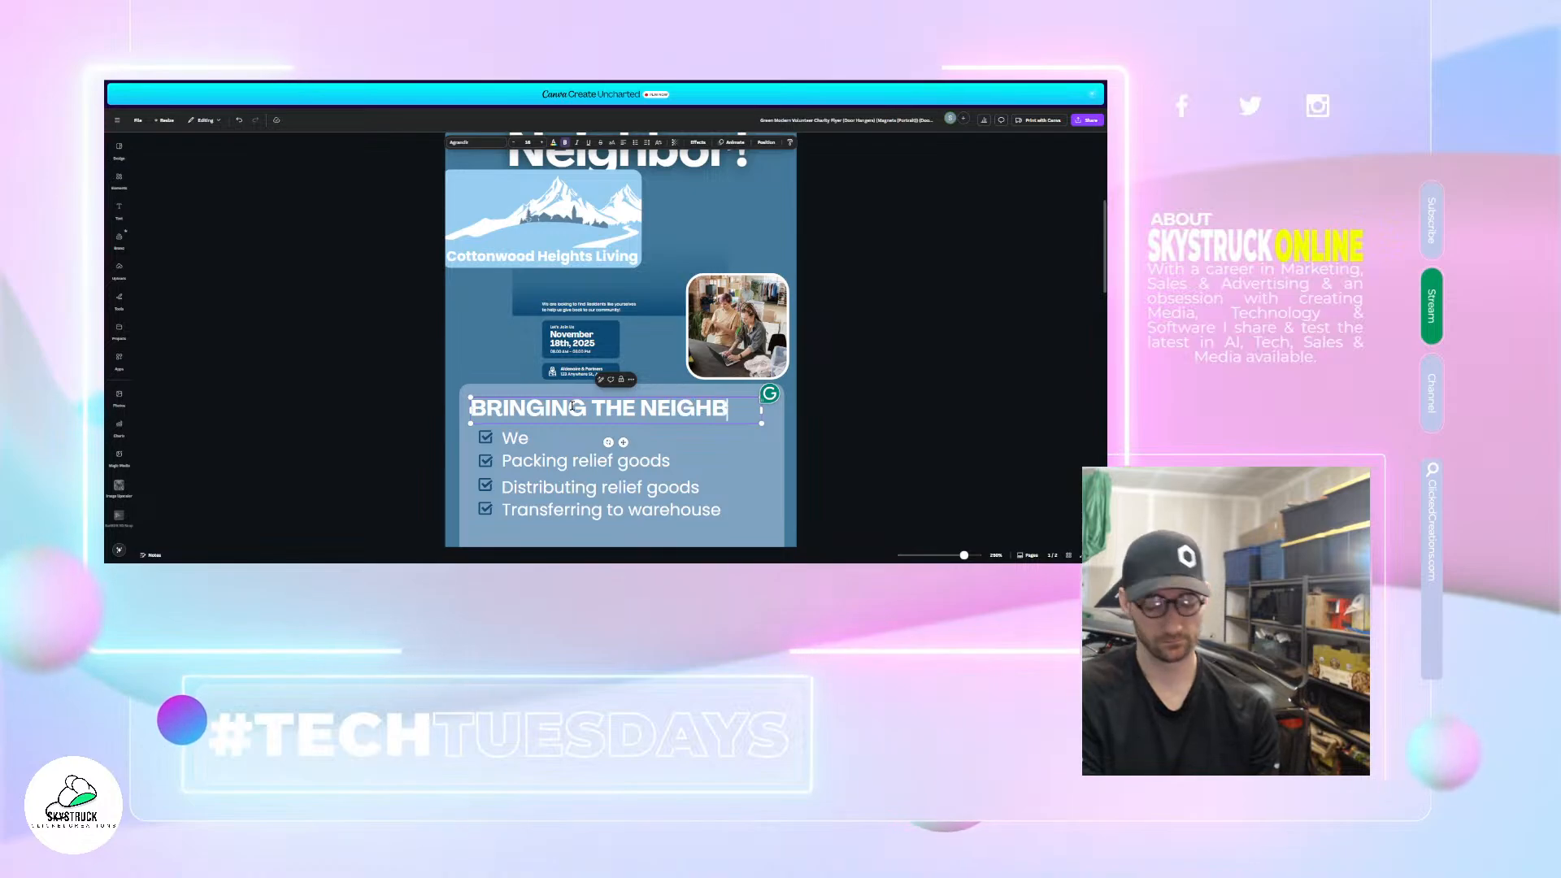
click(993, 295)
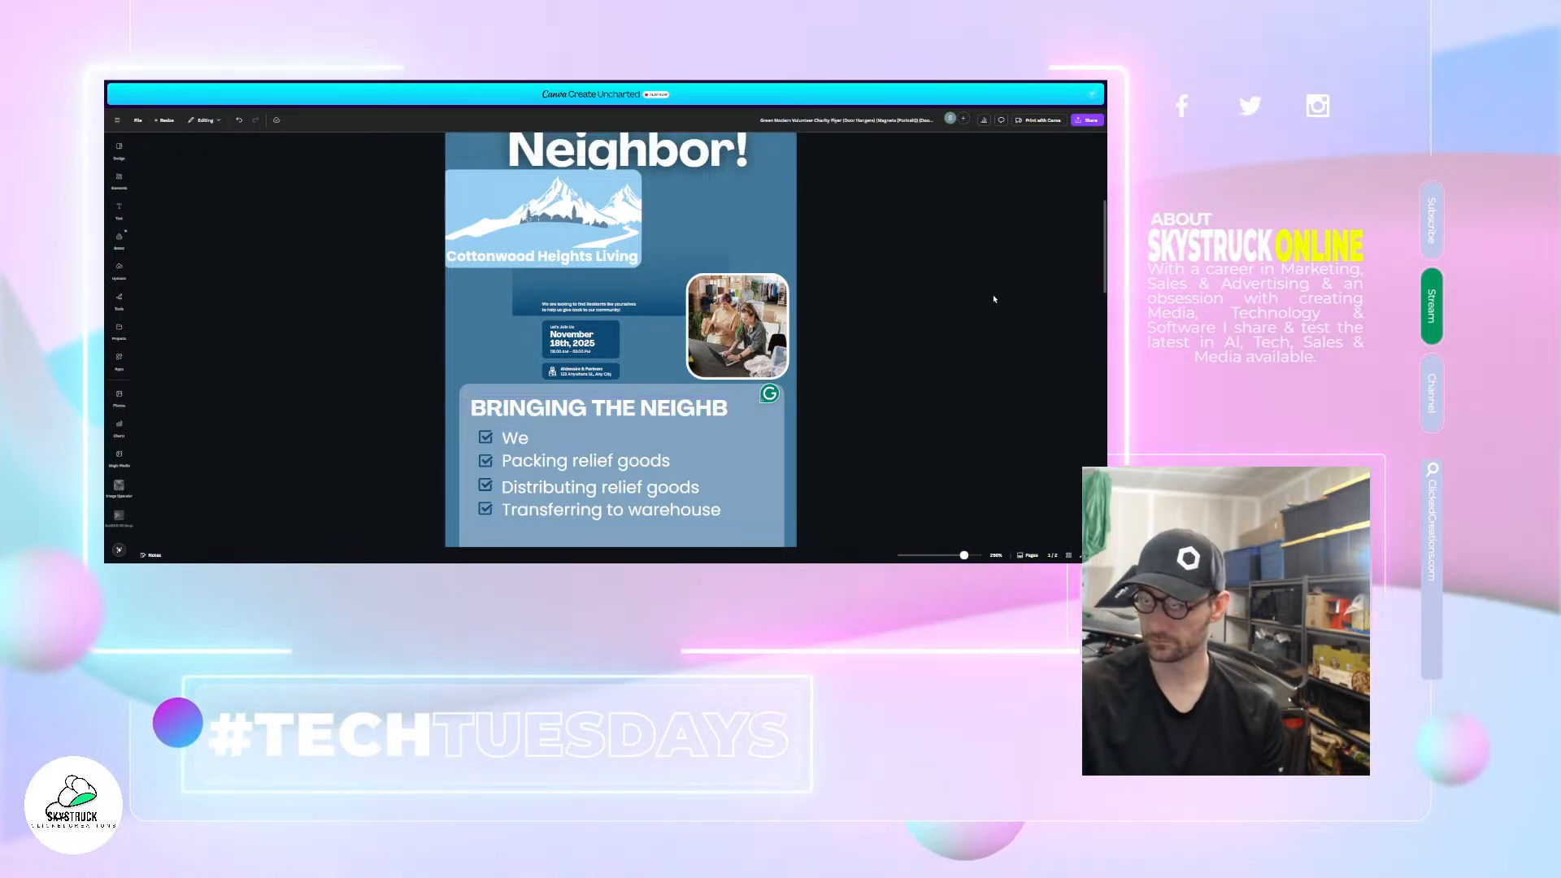
key(ctrl+z)
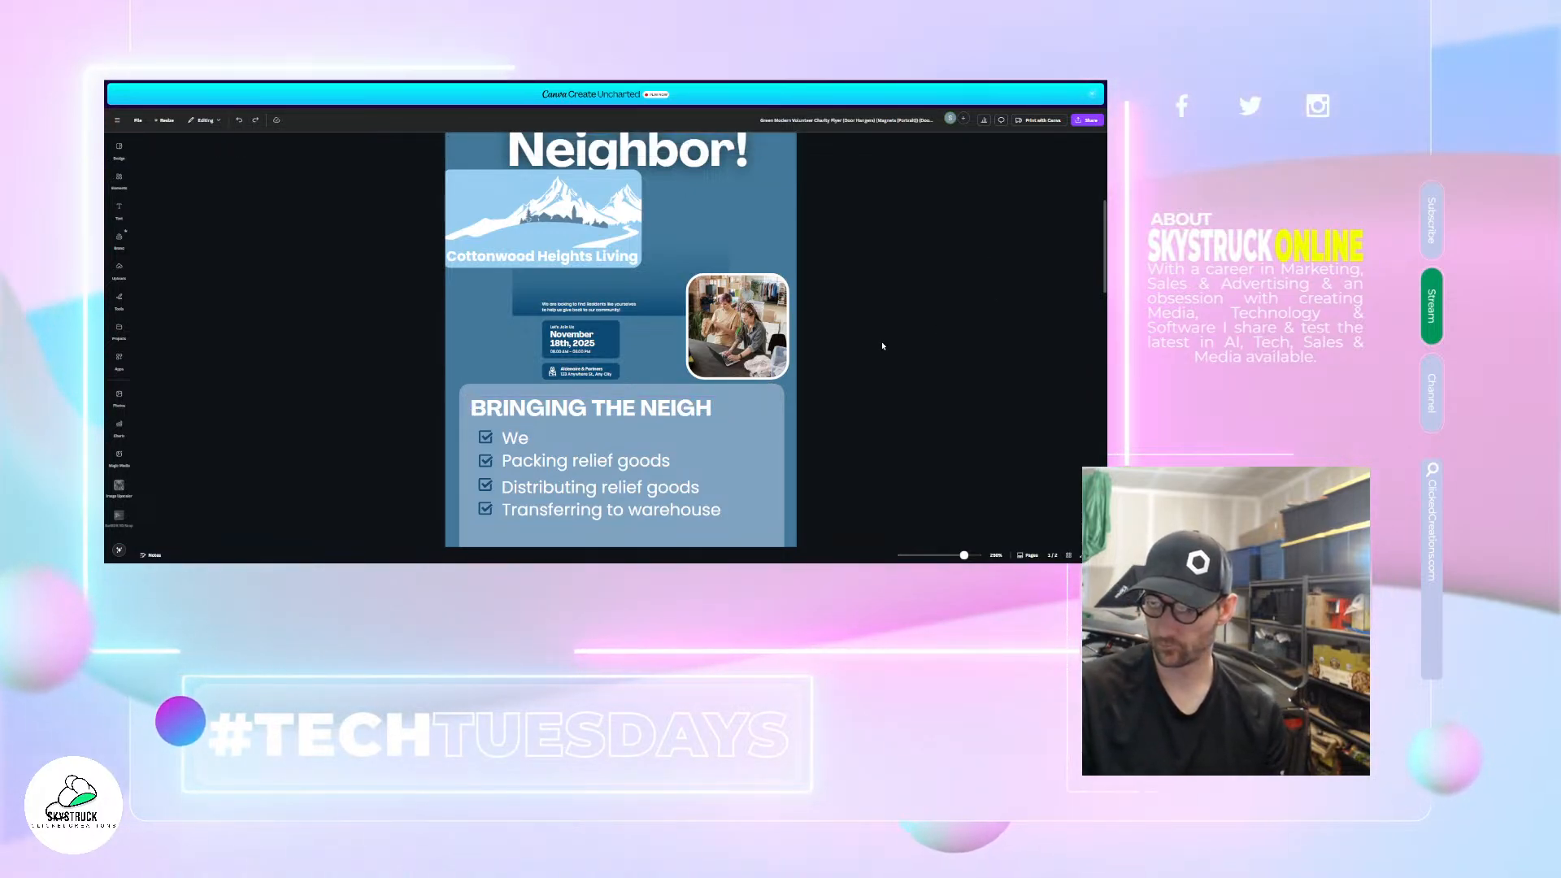
key(ctrl+z)
key(ctrl+z)
key(ctrl+z)
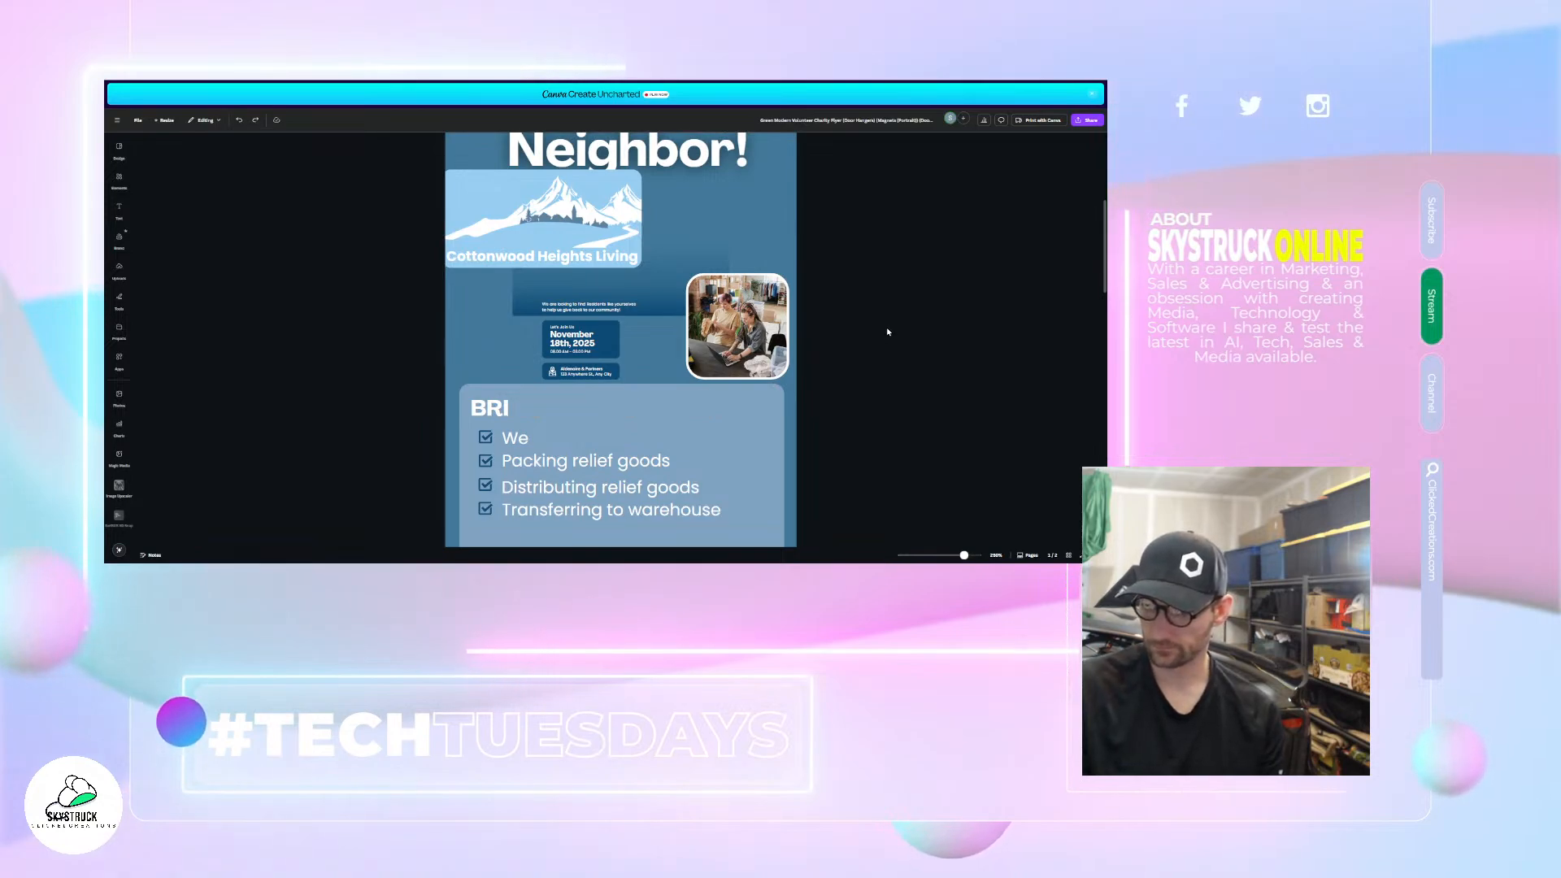
key(ctrl+z)
- Duplicate the "How Can We Serve You?" heading and place the copy just below the Cottonwood Heights Living logo
click(736, 411)
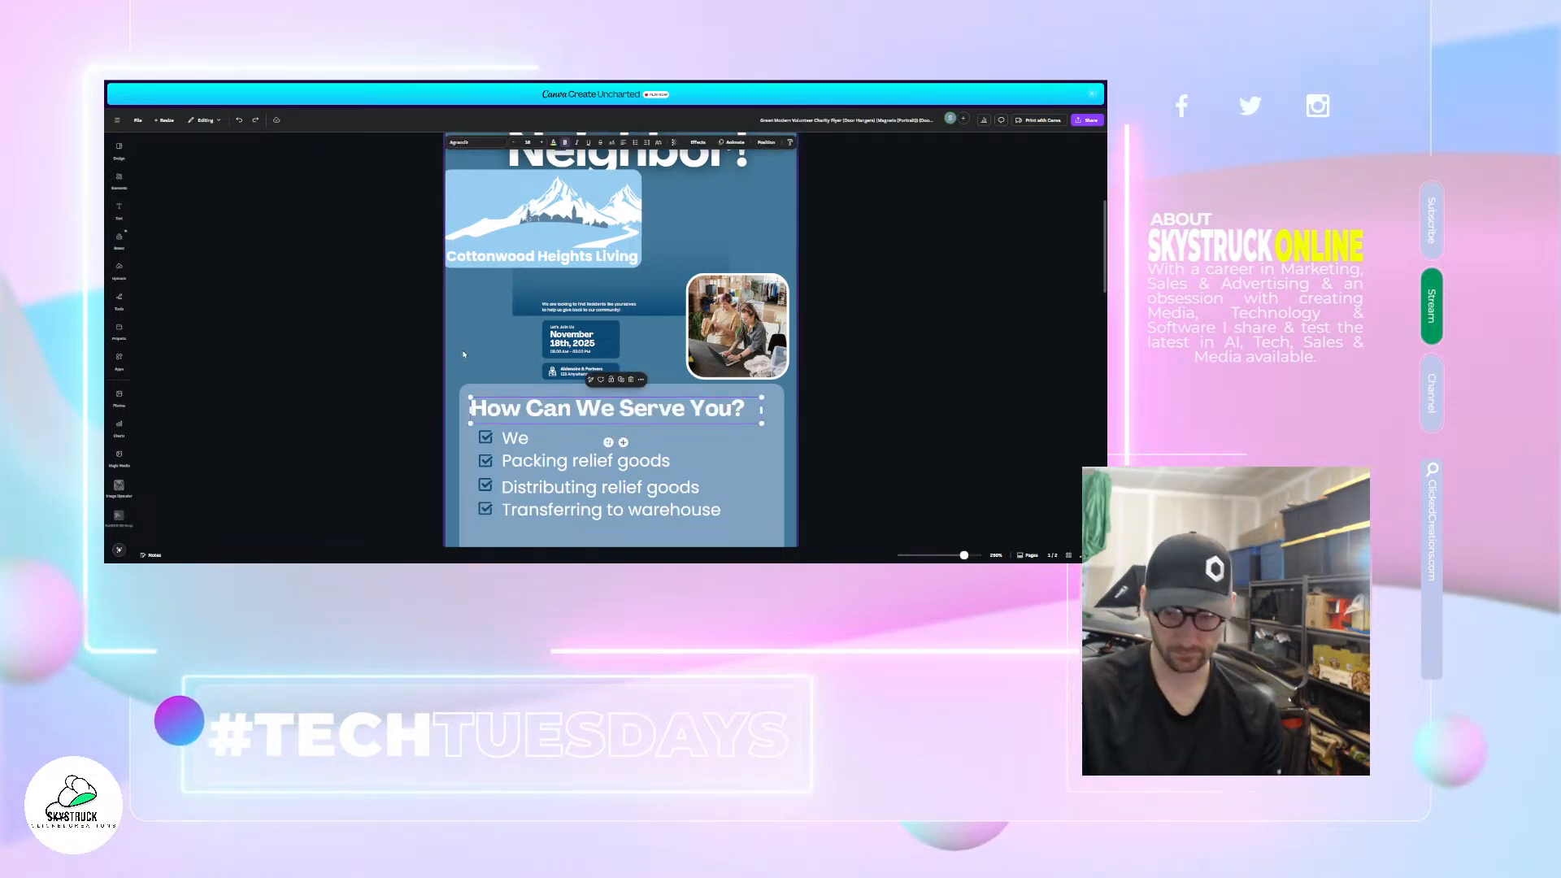
key(ctrl+d)
drag(572, 433, 478, 288)
- Replace the copied heading's text with "Neighbors Helping Neighbors" and widen its text box so it fits on one line
double_click(521, 288)
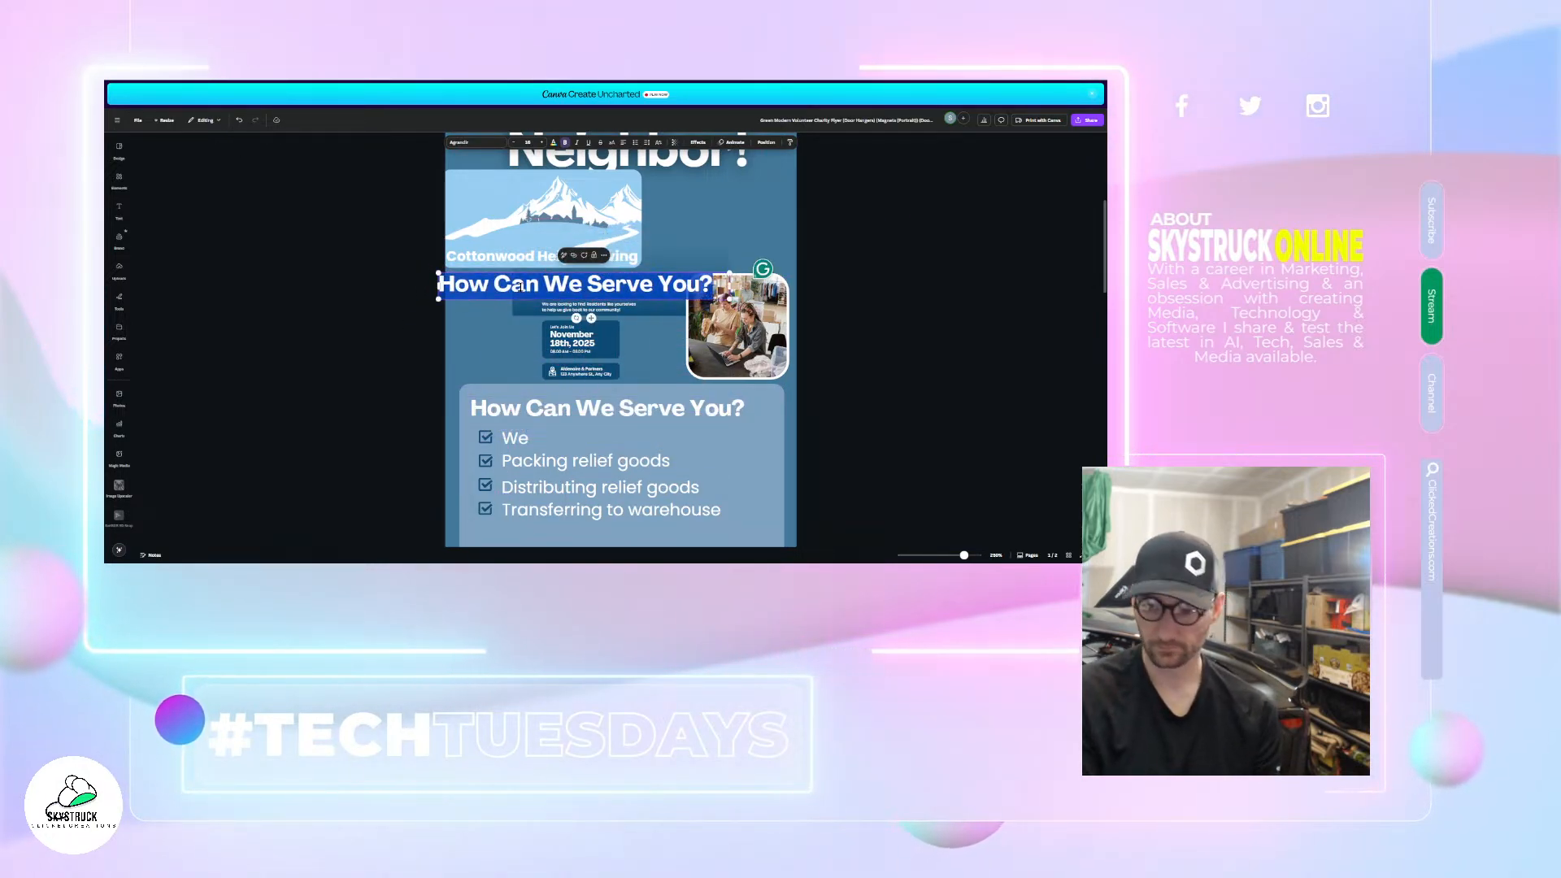
text(NEI)
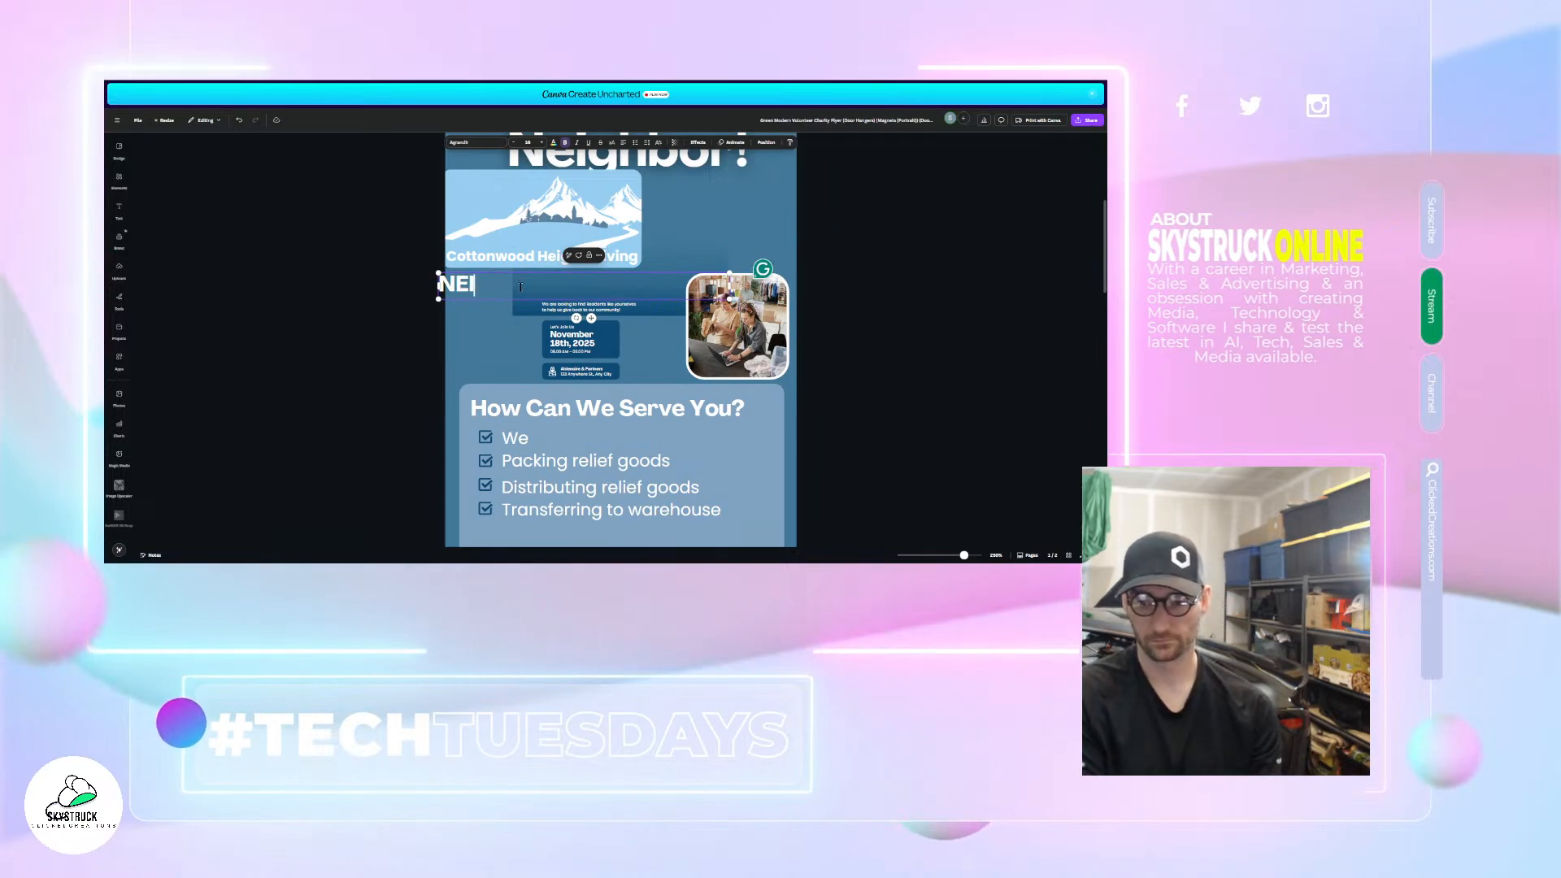
key(BackSpace)
key(BackSpace)
text(eighb)
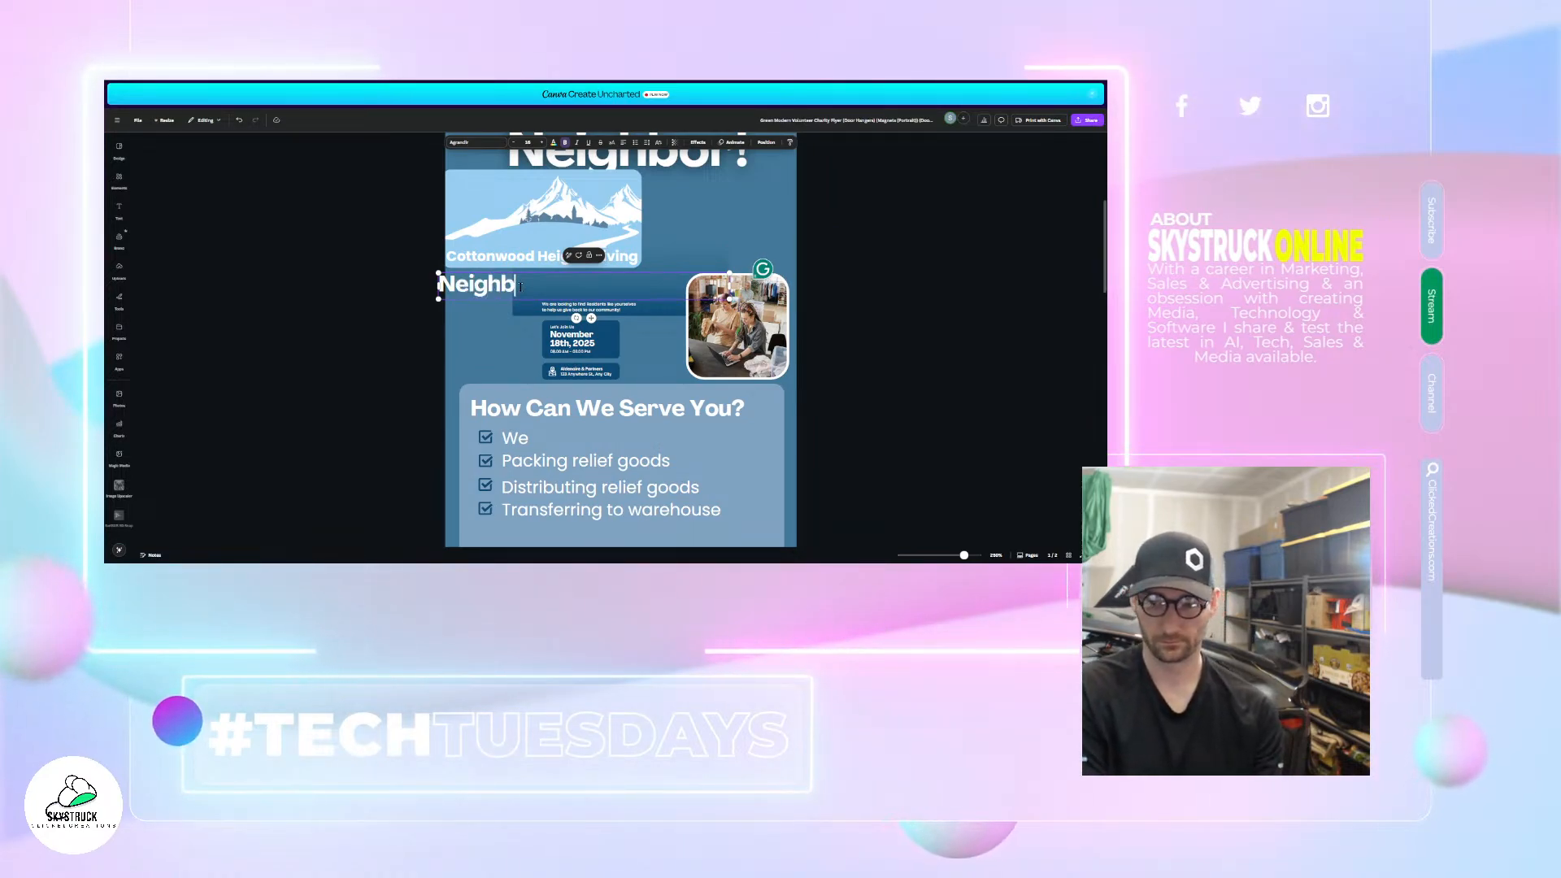
text(ors Hel)
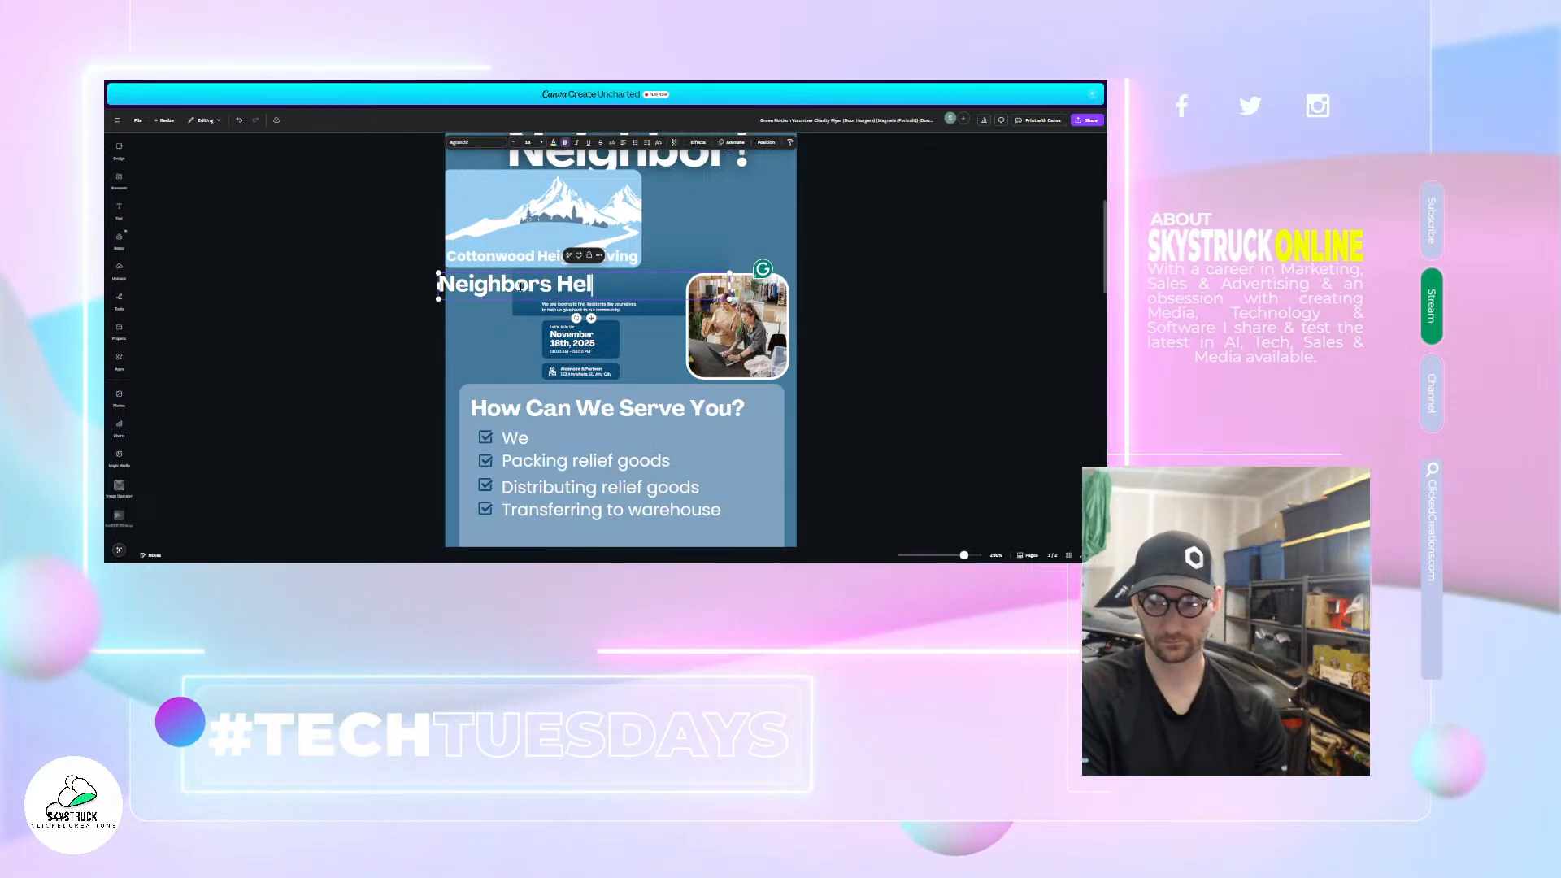
text(ping Neighb)
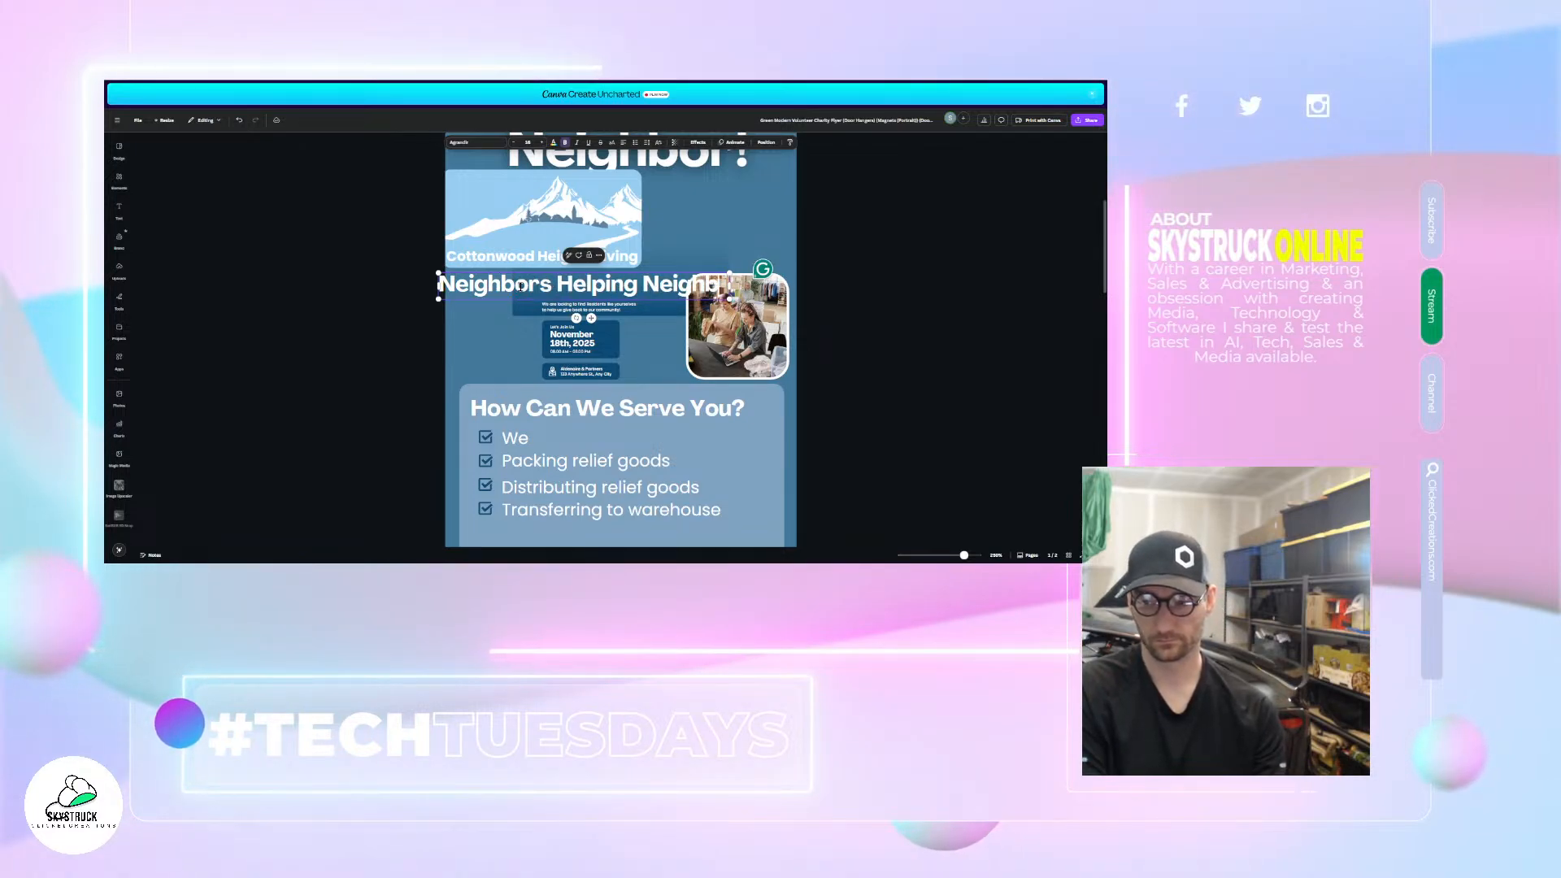
text(ors)
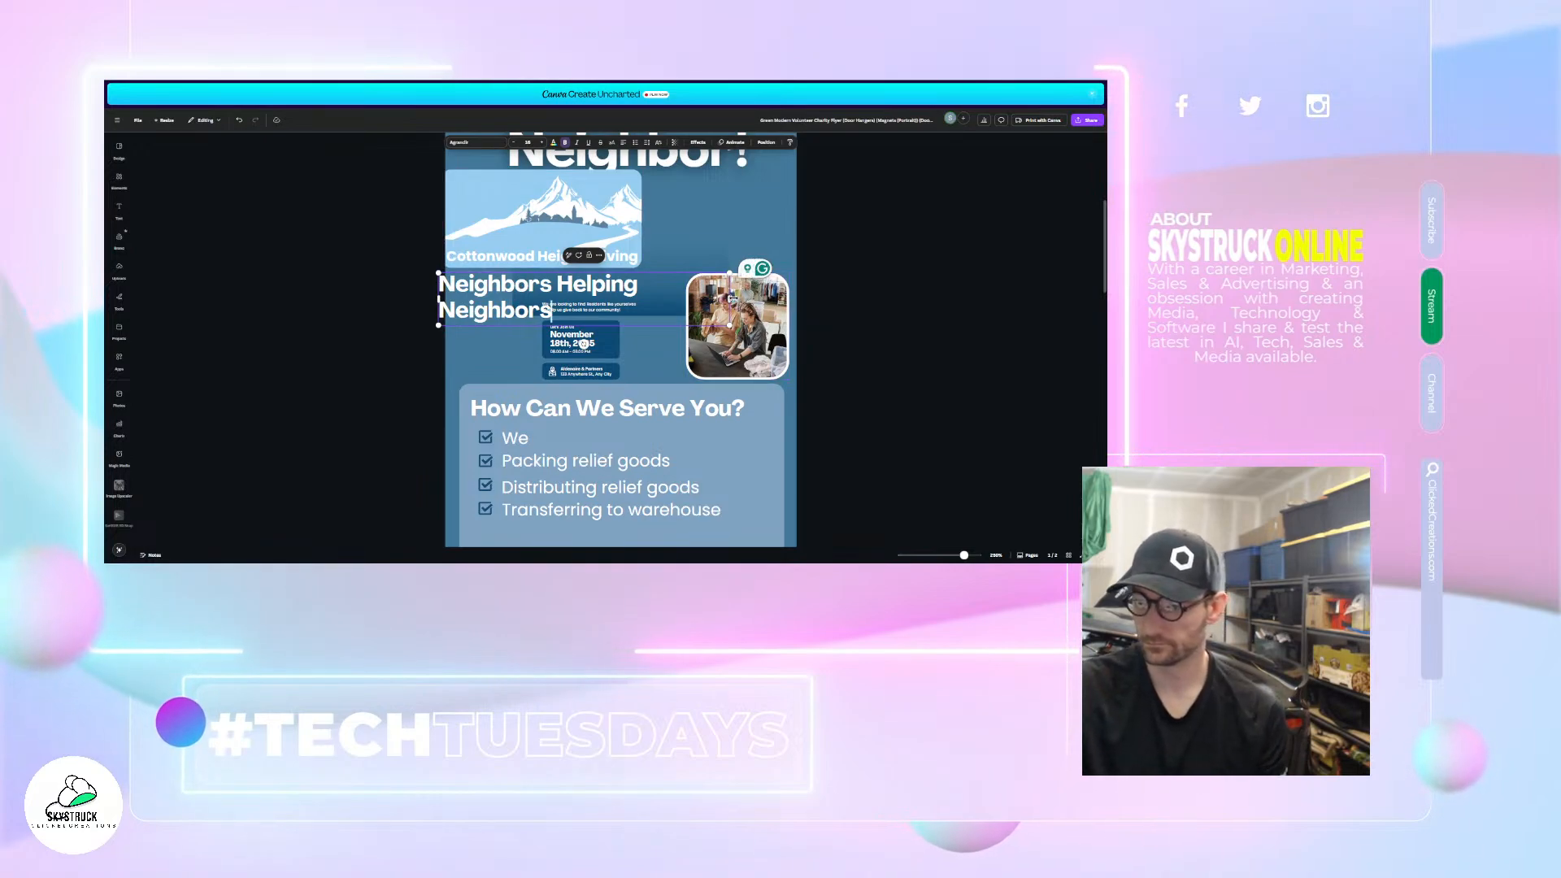
mouse_move(729, 298)
mouse_down()
mouse_move(764, 318)
mouse_move(760, 300)
mouse_up()
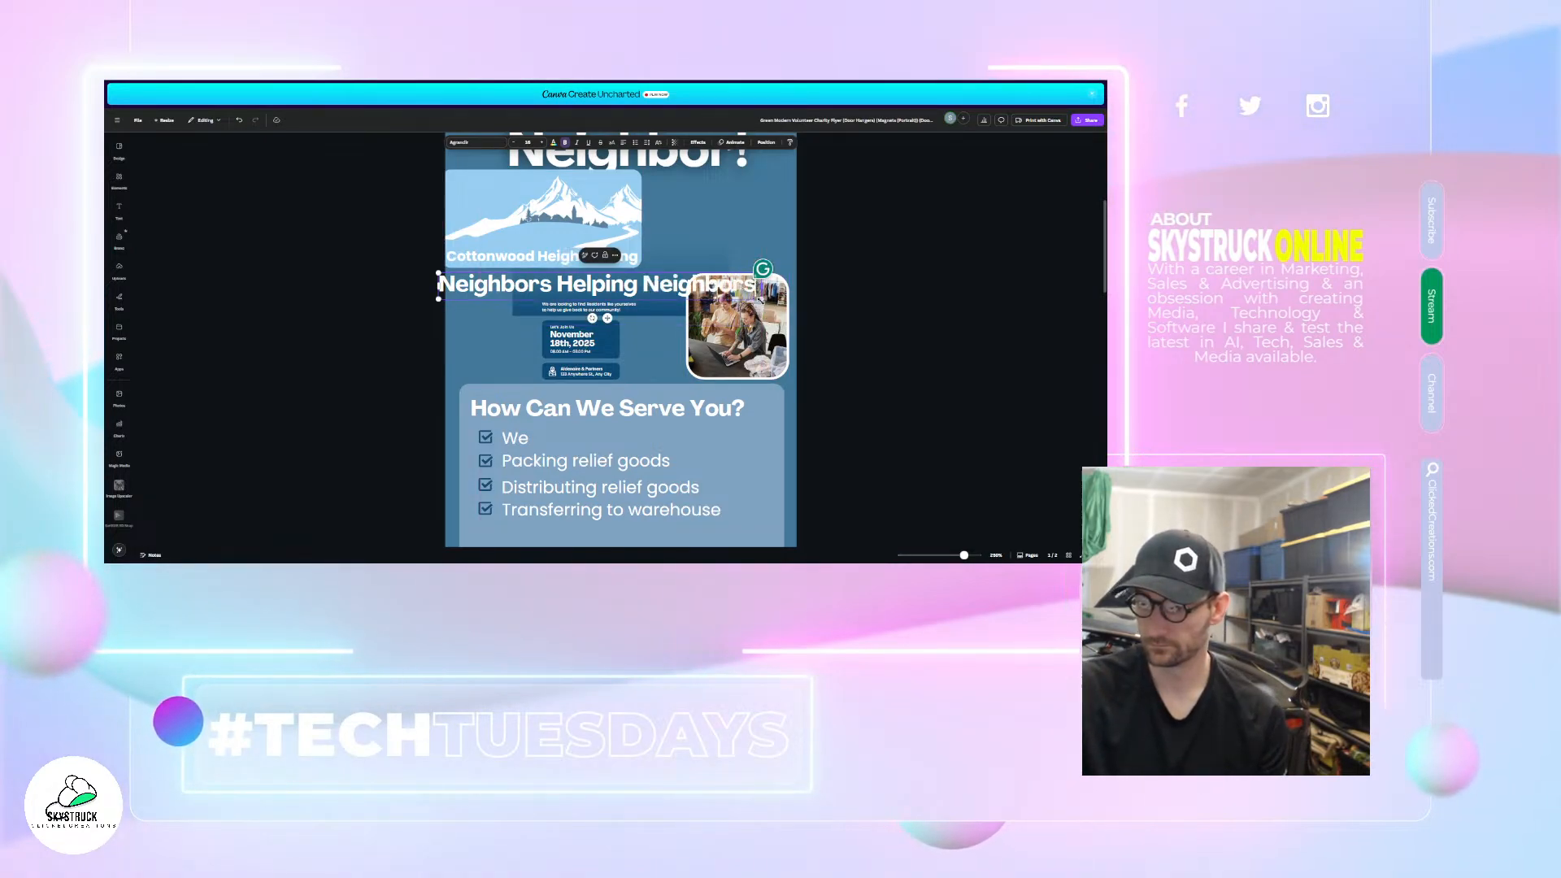
- Move the "Neighbors Helping Neighbors" heading farther down the design, away from the logo and date area
drag(468, 284, 524, 411)
scroll(620, 274, down, 20)
scroll(555, 328, up, 20)
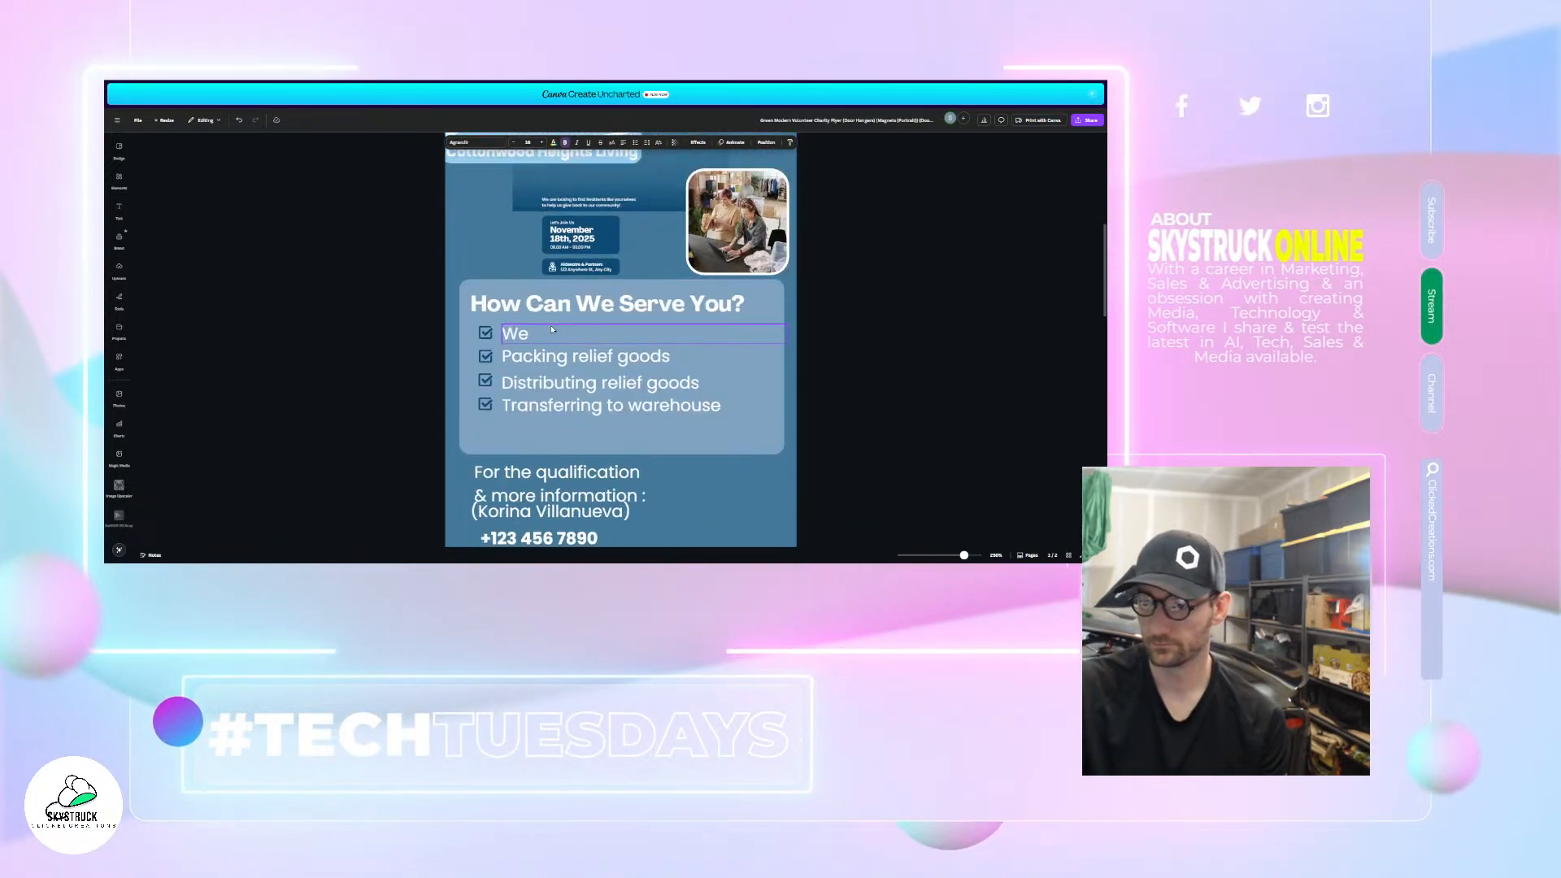
- Move the Cottonwood Heights Living logo from under the headline down to the page's right edge beside the contact details
scroll(555, 328, down, 3)
mouse_move(744, 410)
mouse_down()
mouse_move(756, 351)
mouse_move(748, 407)
mouse_up()
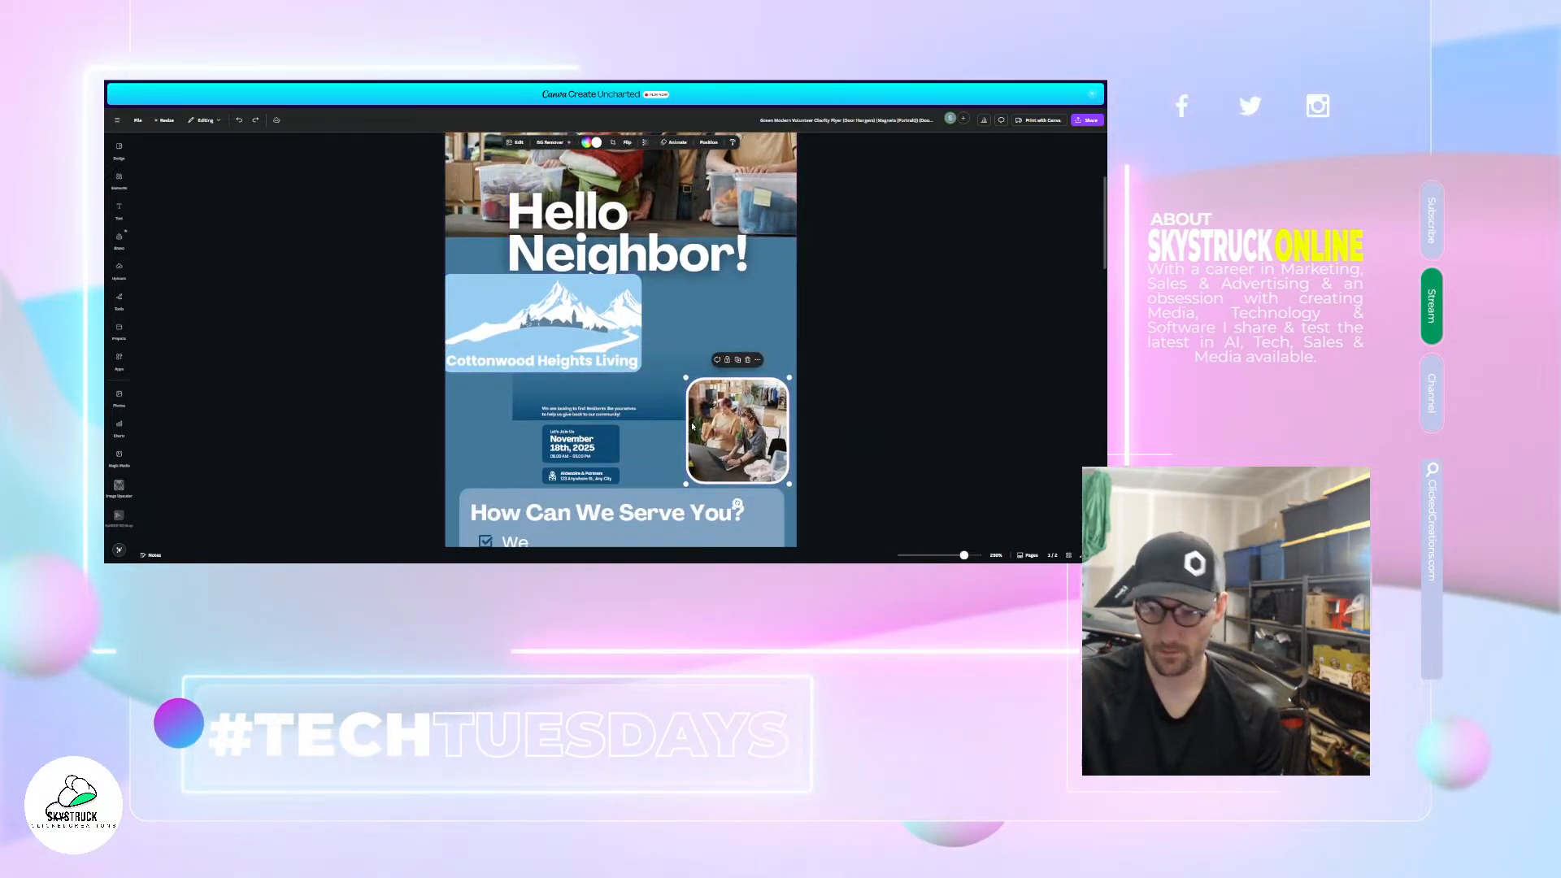
scroll(564, 266, down, 2)
drag(500, 189, 789, 226)
scroll(460, 449, down, 5)
scroll(491, 229, up, 5)
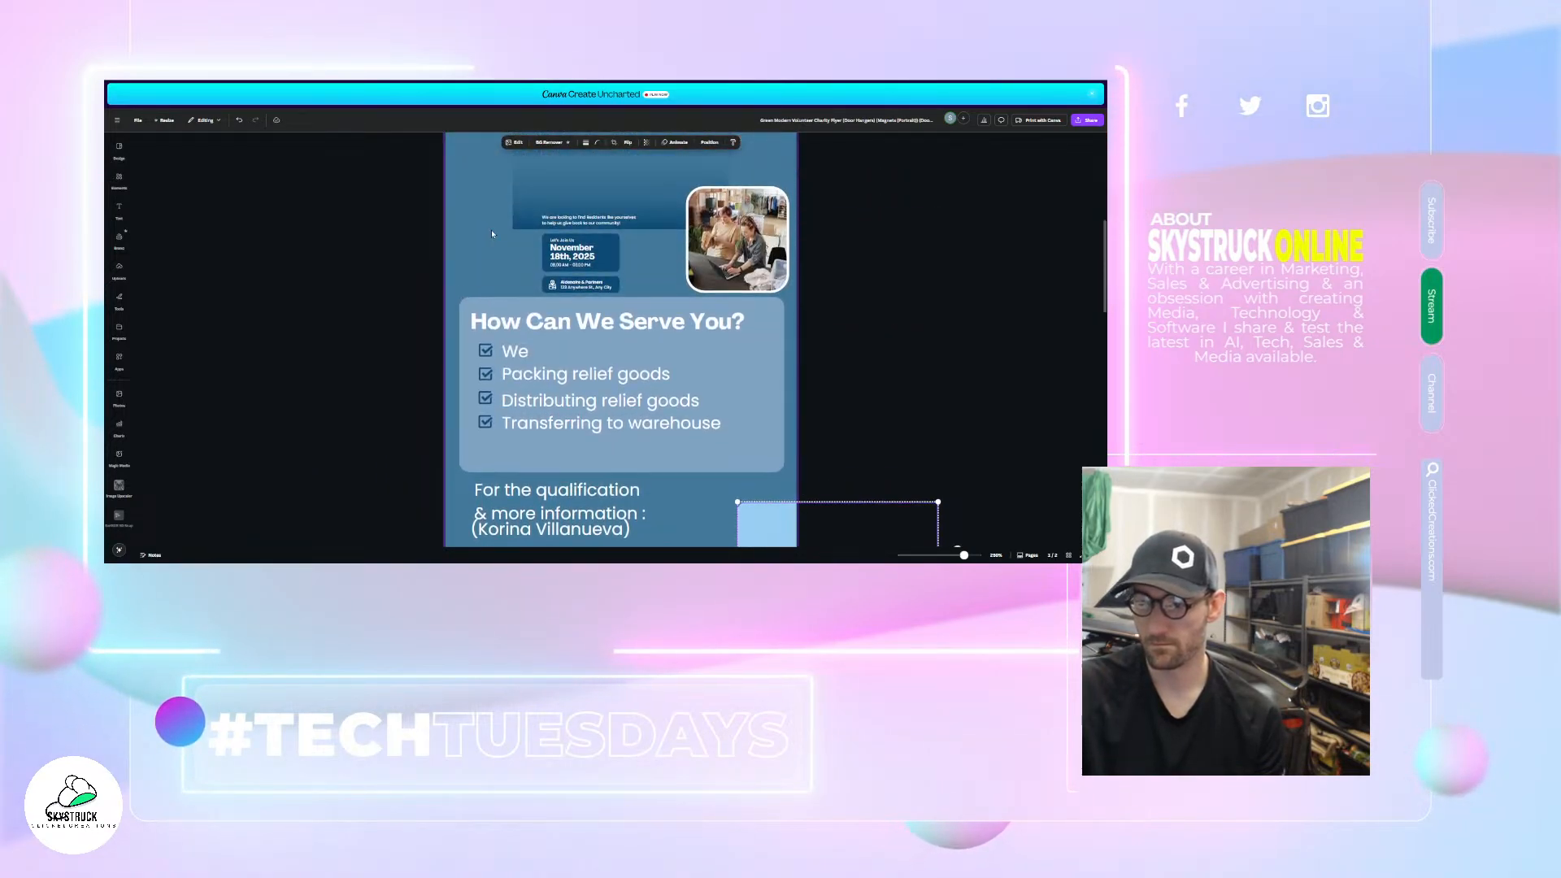
- Enlarge the blue gradient band below the "Hello Neighbor!" headline so it spans the full page width
scroll(643, 232, up, 2)
scroll(618, 426, down, 2)
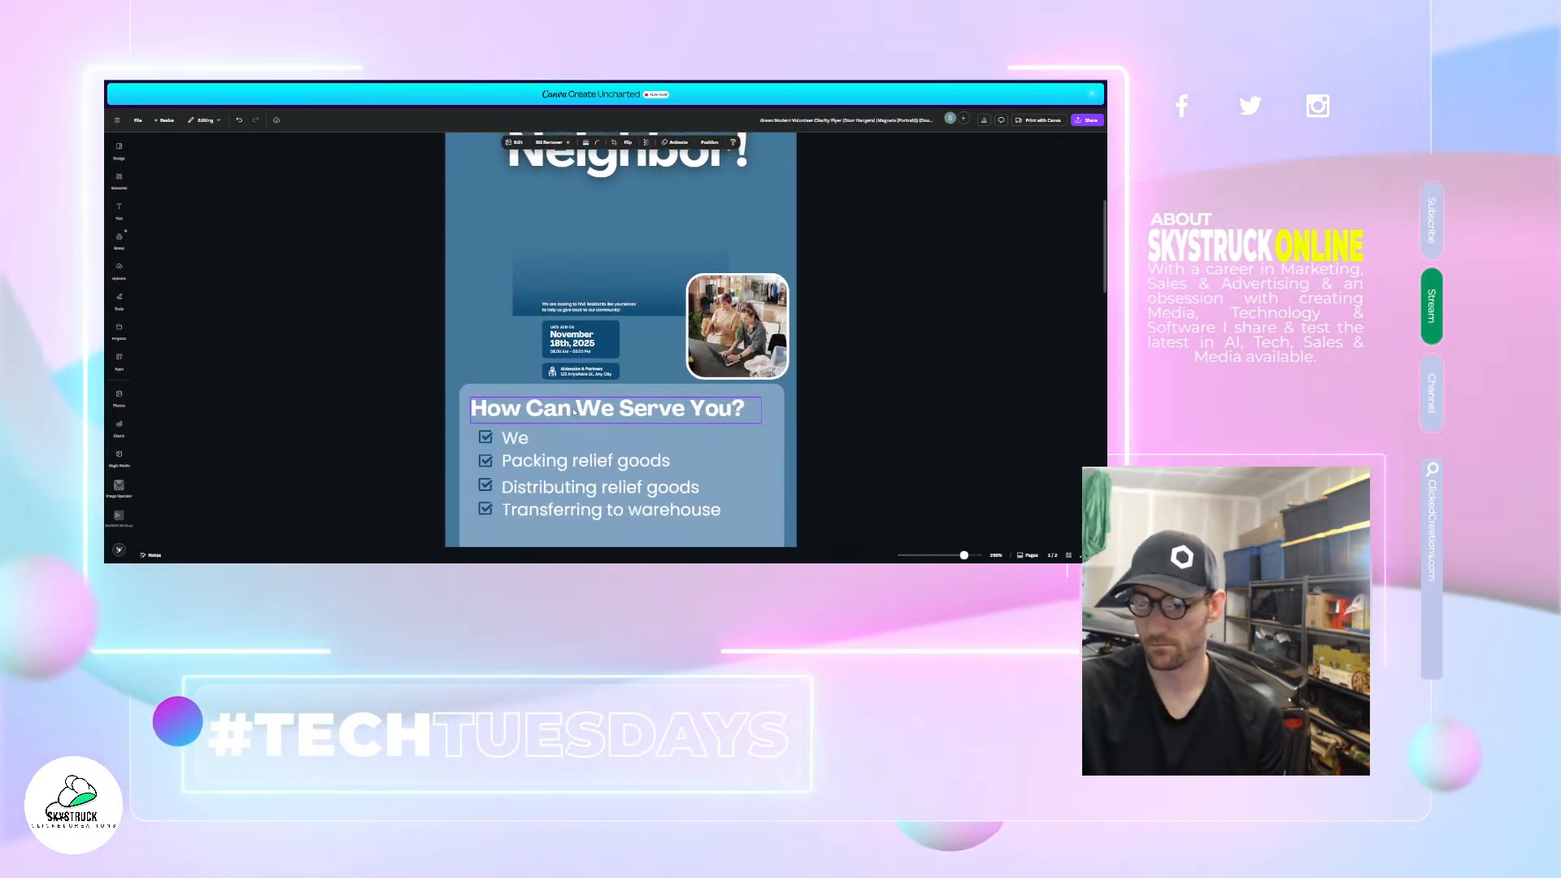
scroll(625, 388, down, 1)
scroll(606, 370, up, 2)
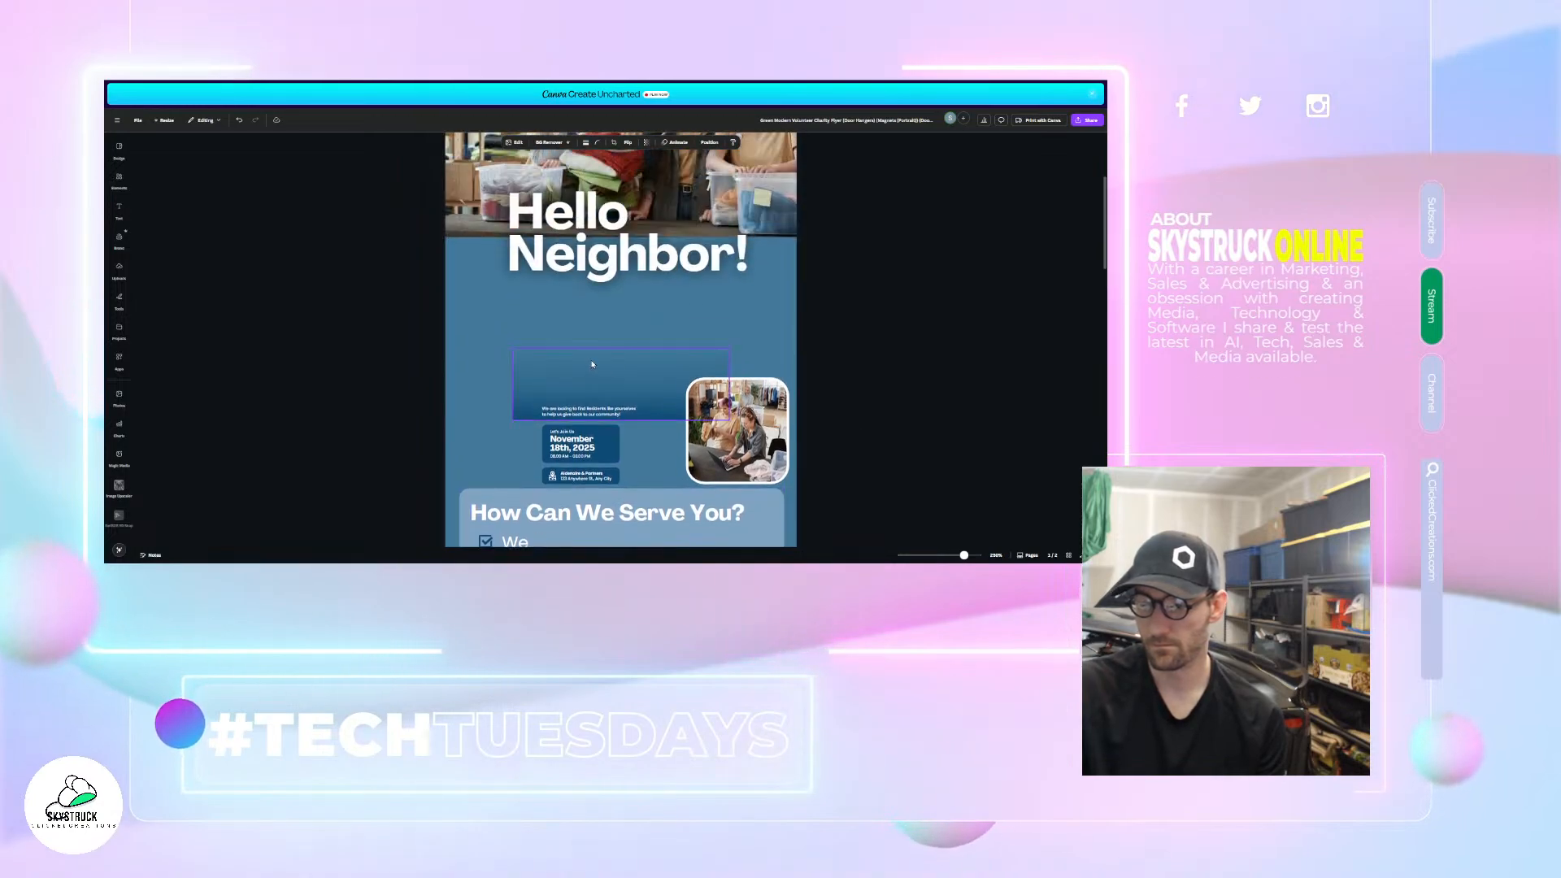
click(604, 367)
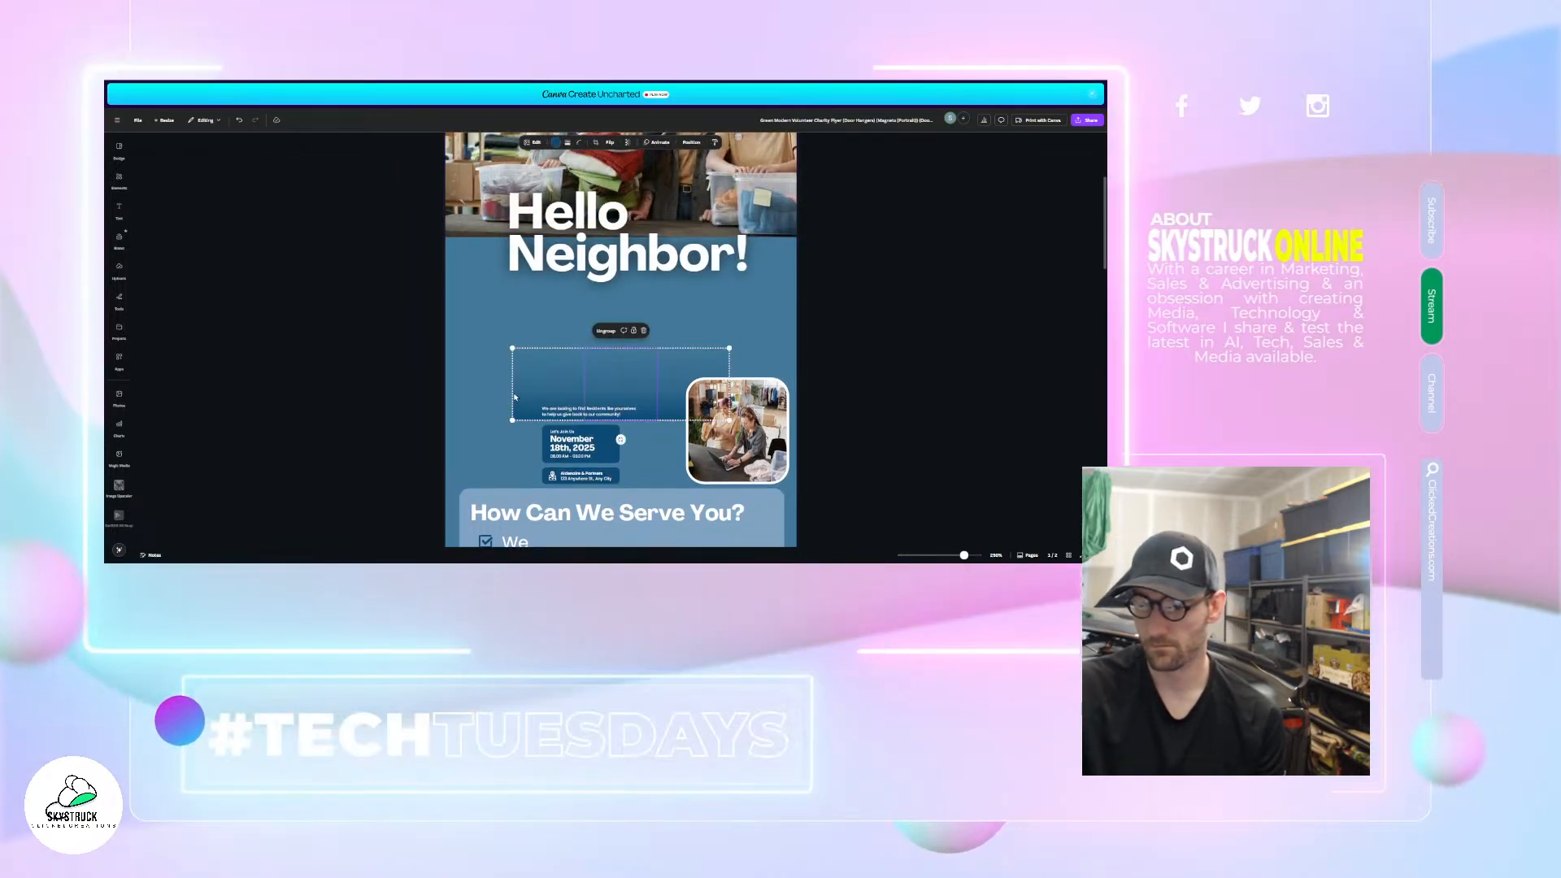
drag(512, 420, 446, 449)
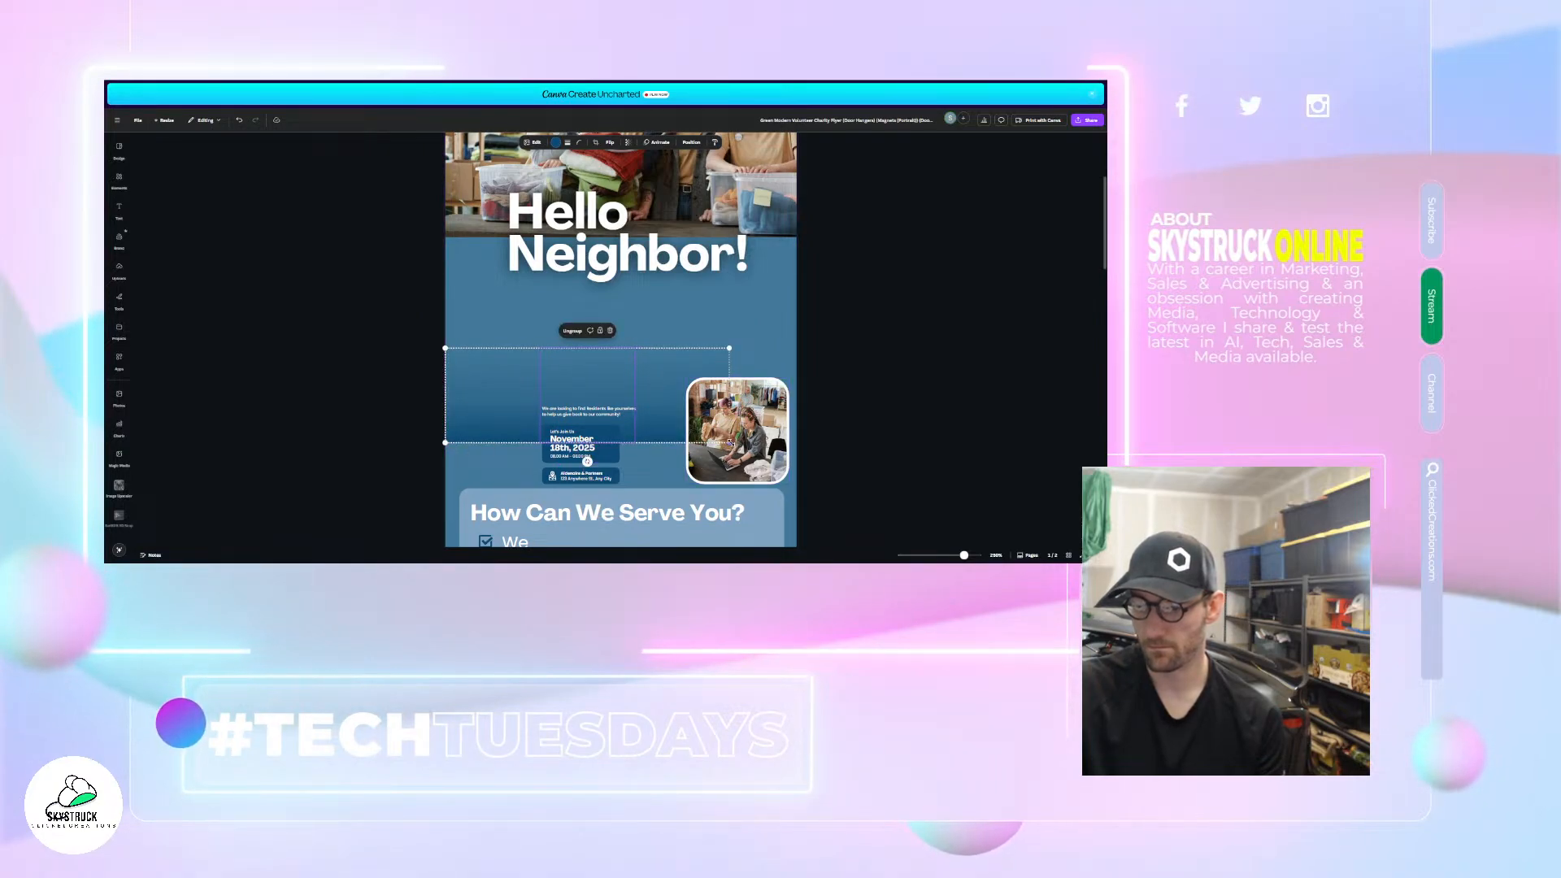
drag(729, 443, 793, 489)
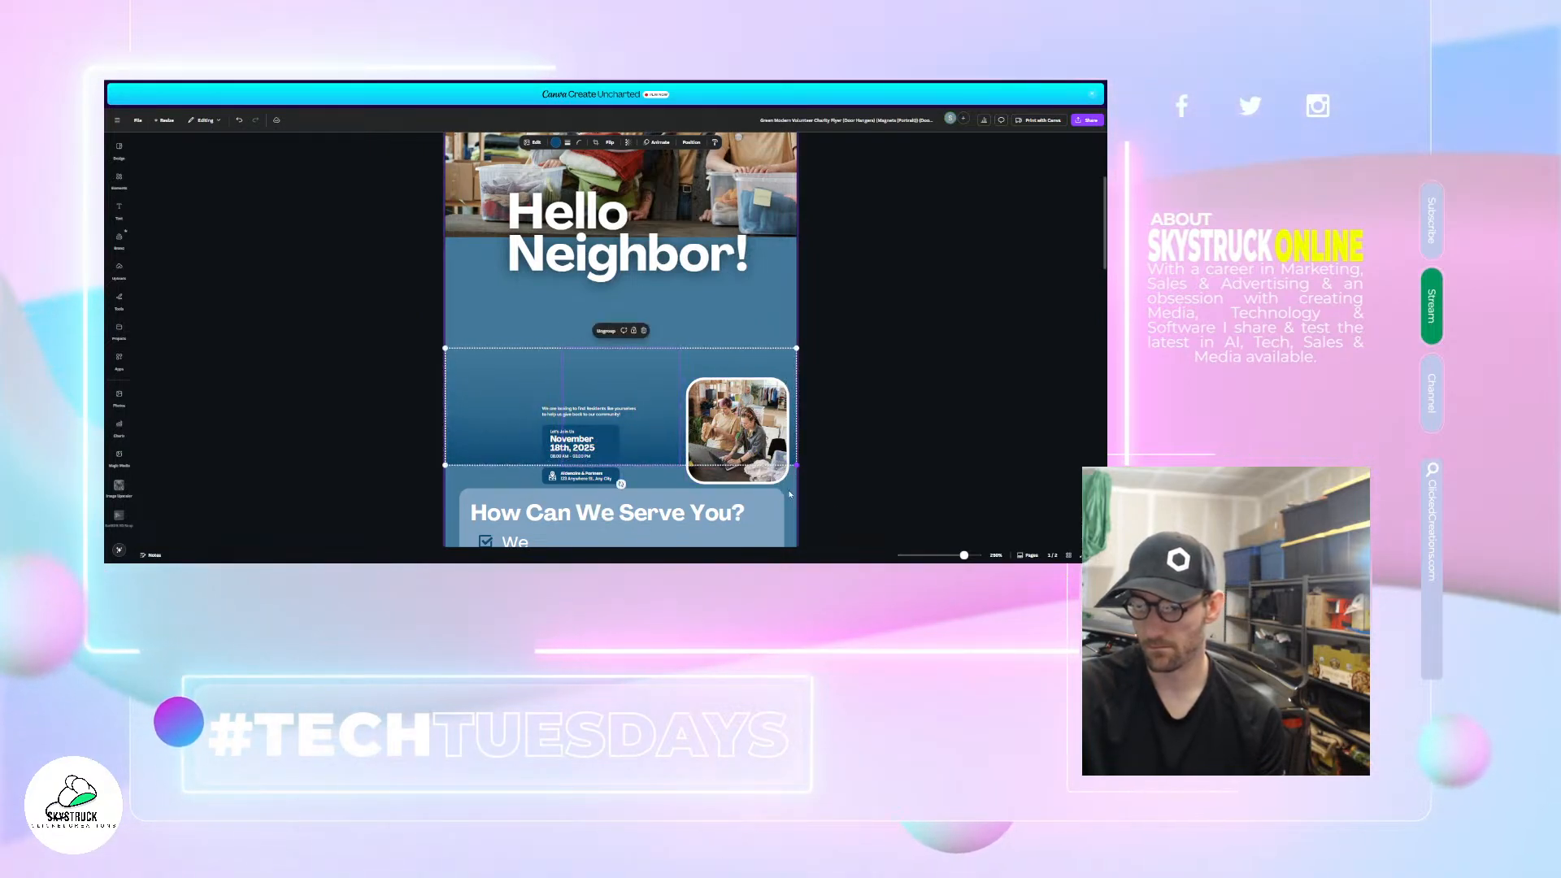
- Move the blue gradient band down to the bottom of the first page, behind the contact details
scroll(365, 334, down, 3)
scroll(479, 327, down, 5)
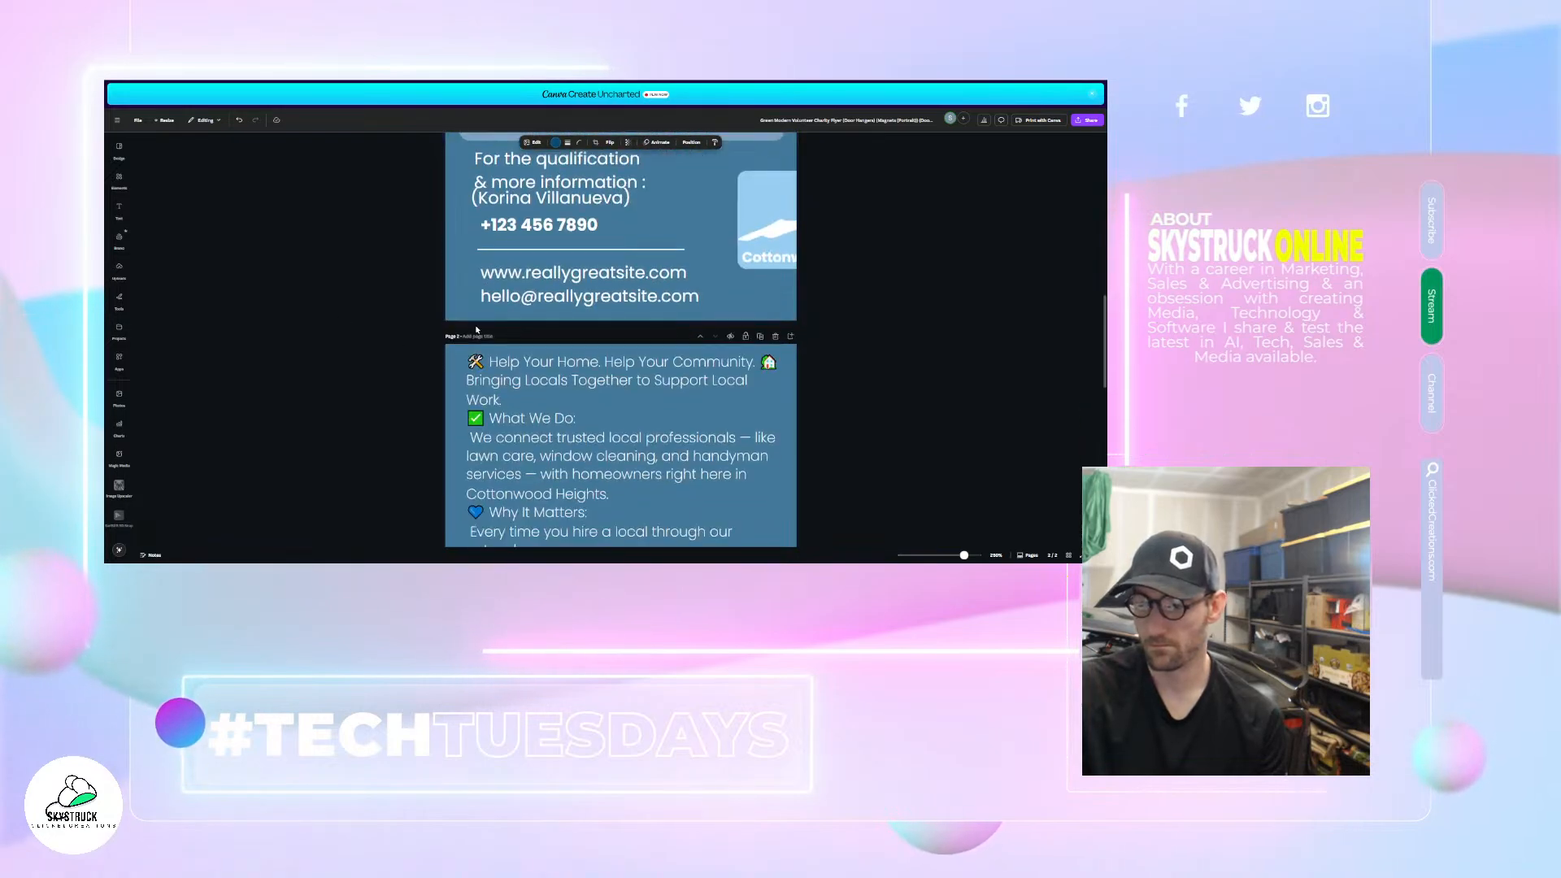
scroll(483, 149, up, 3)
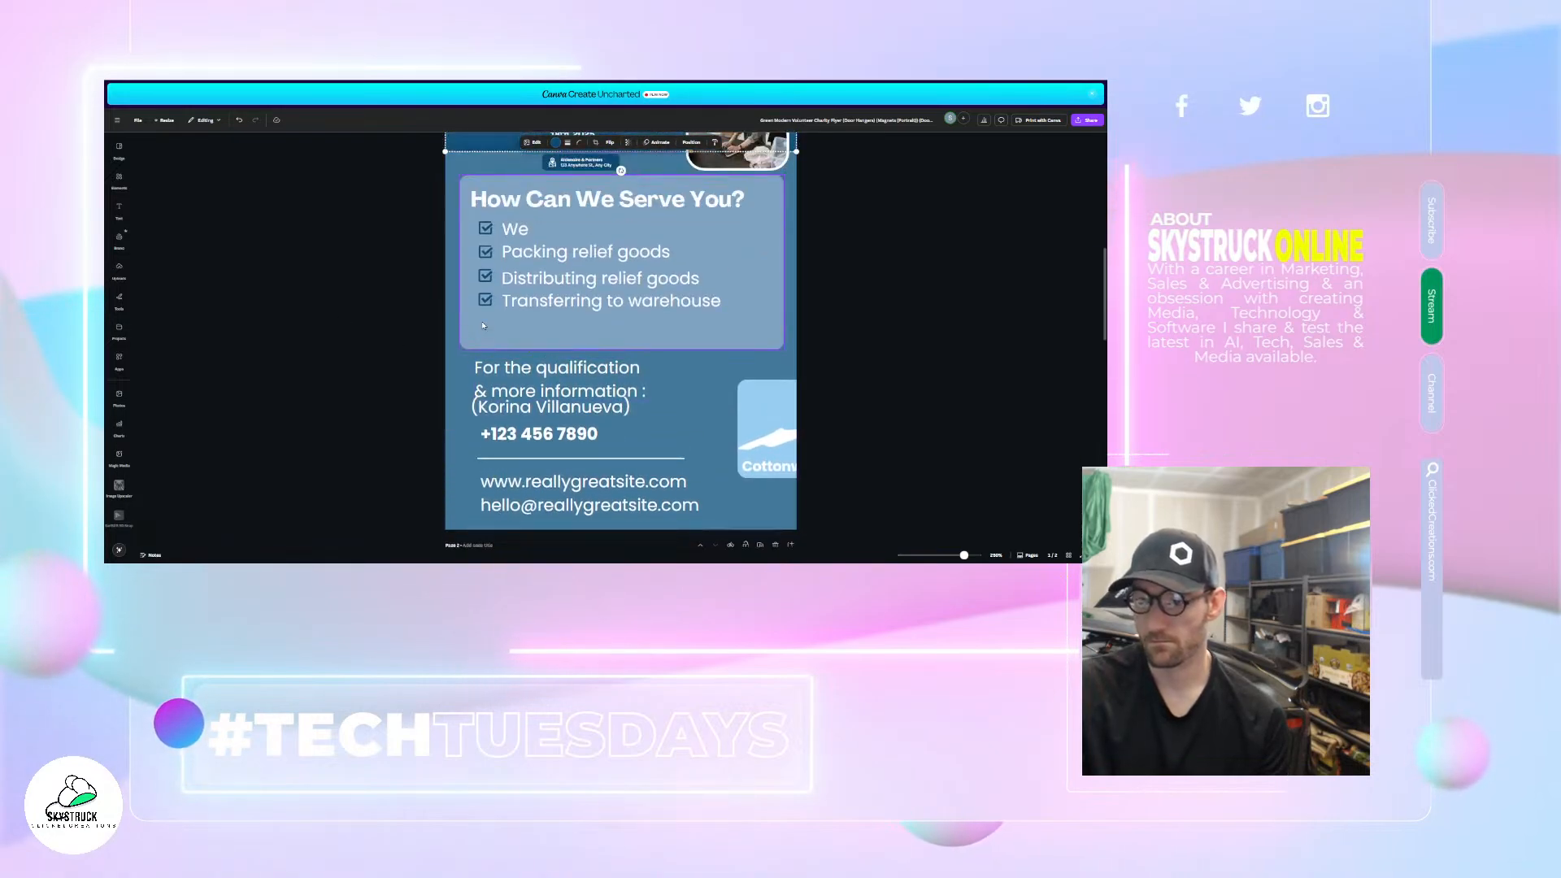
click(486, 521)
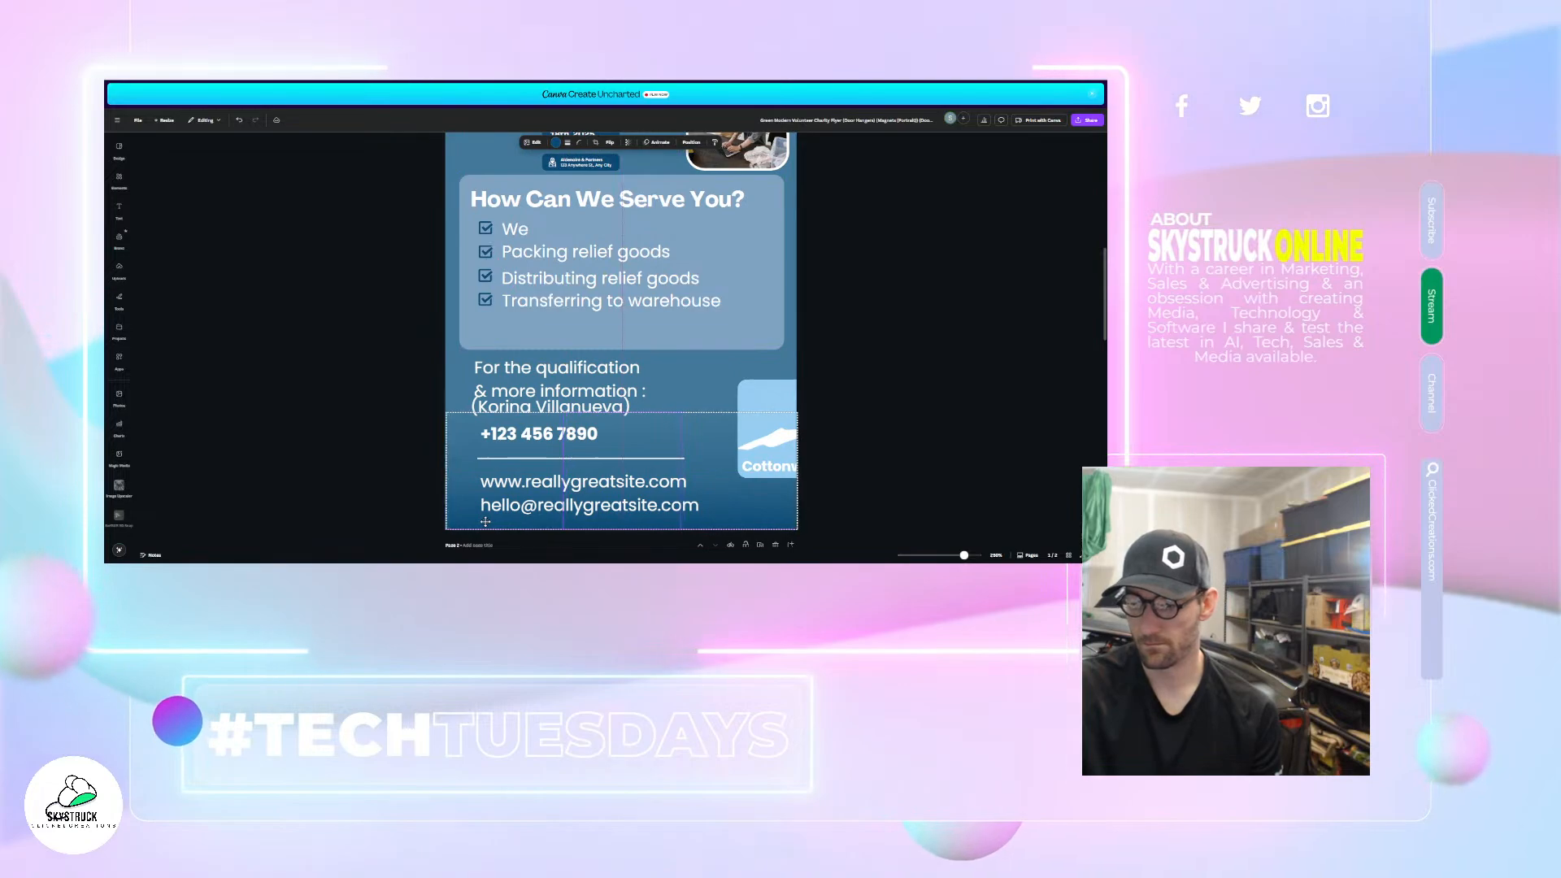
click(400, 427)
- Move the intro text, date and location block to the first page's left edge, just beneath the "Hello Neighbor!" headline
scroll(410, 382, up, 4)
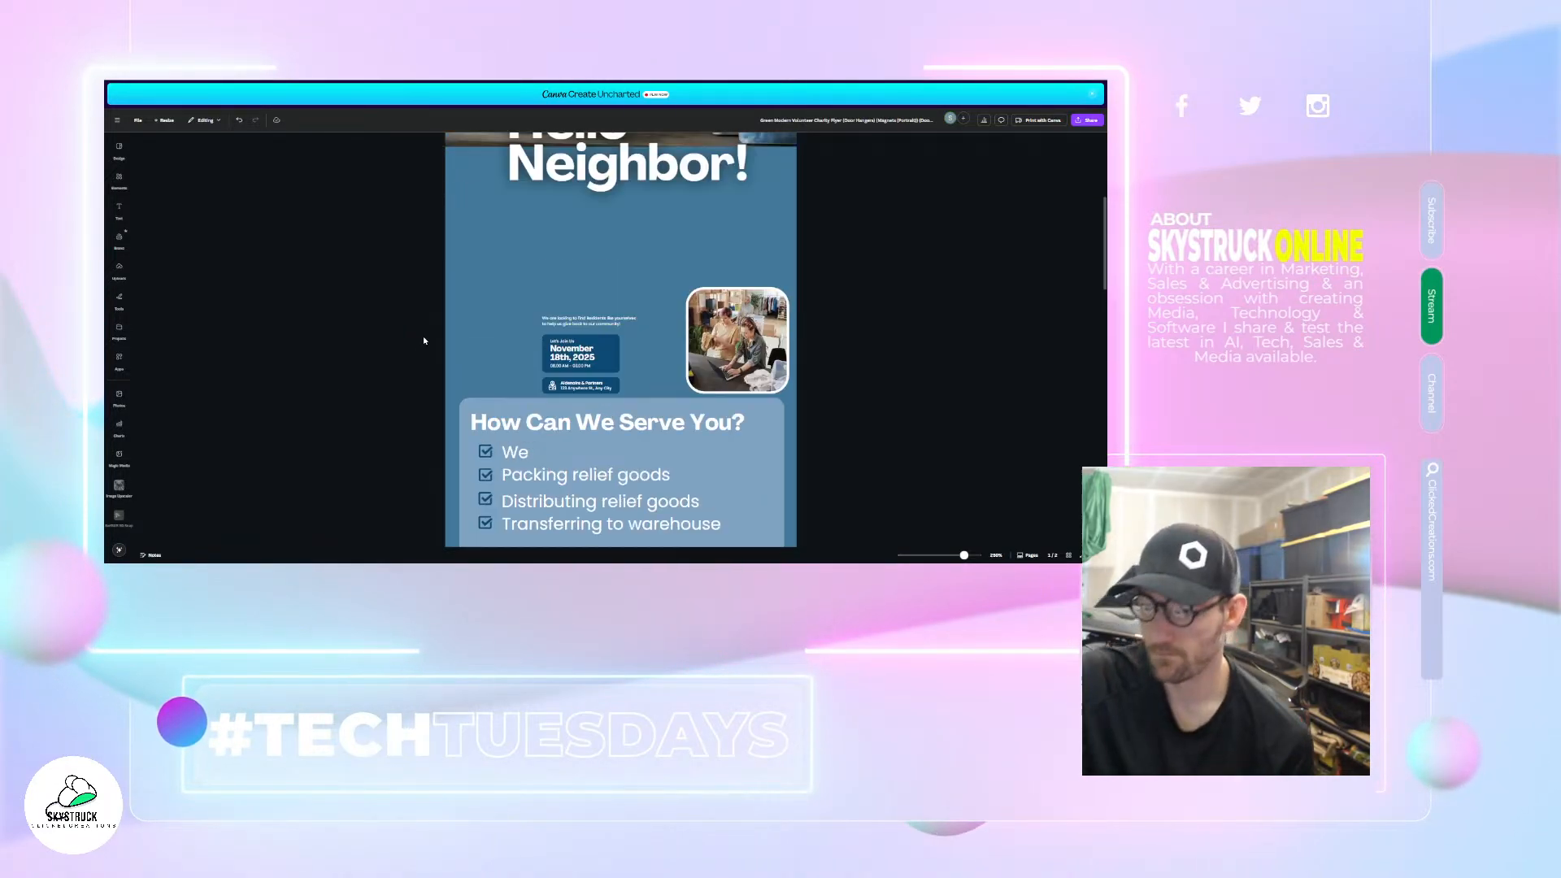
drag(333, 381, 494, 356)
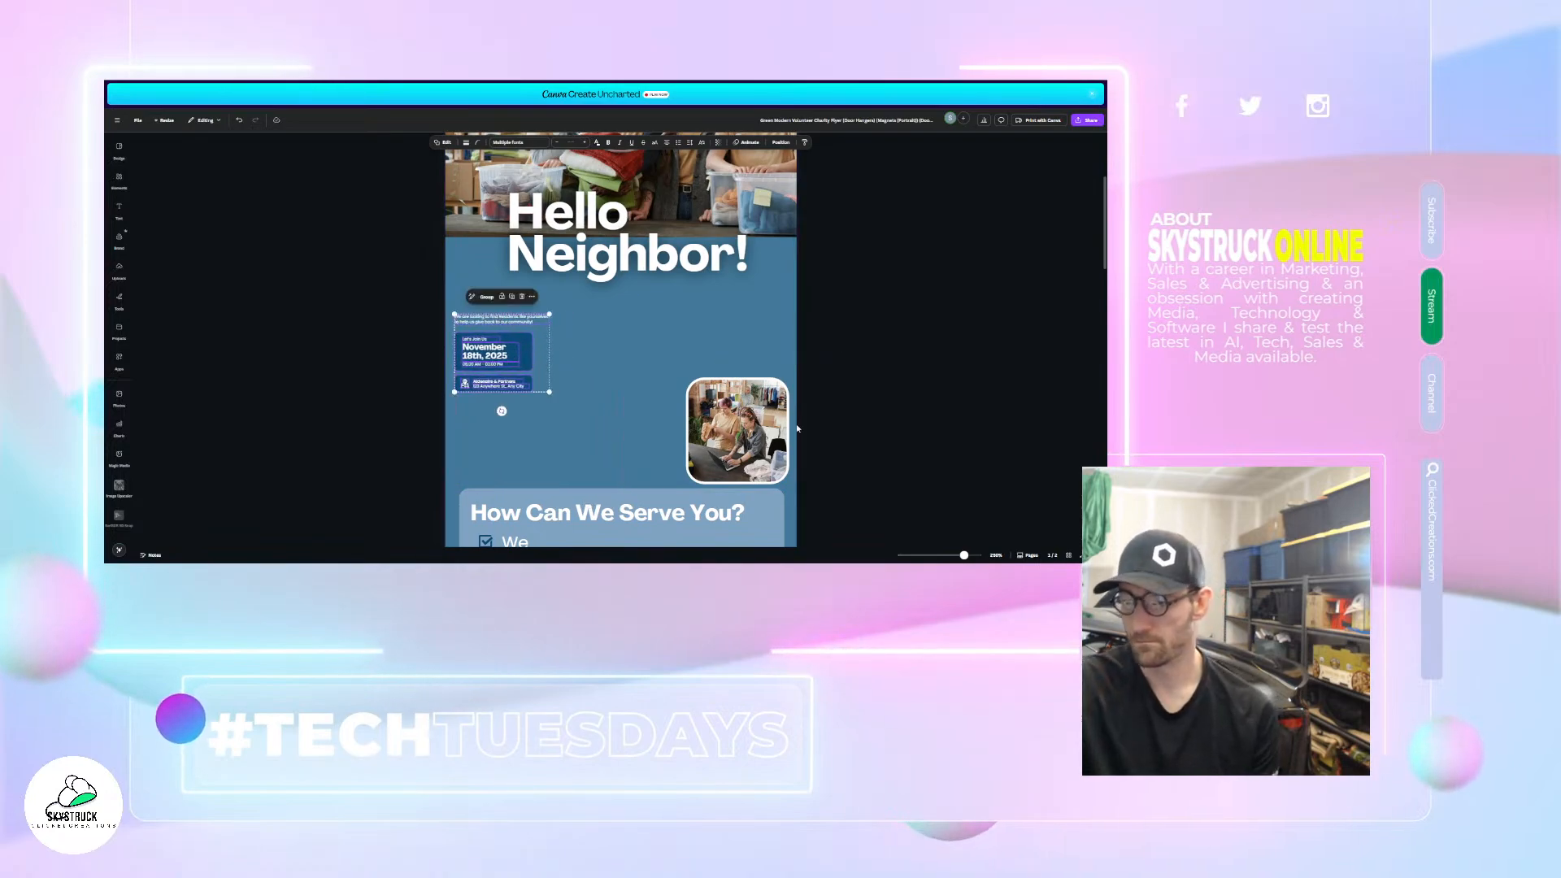
drag(755, 413, 755, 351)
key(ctrl+z)
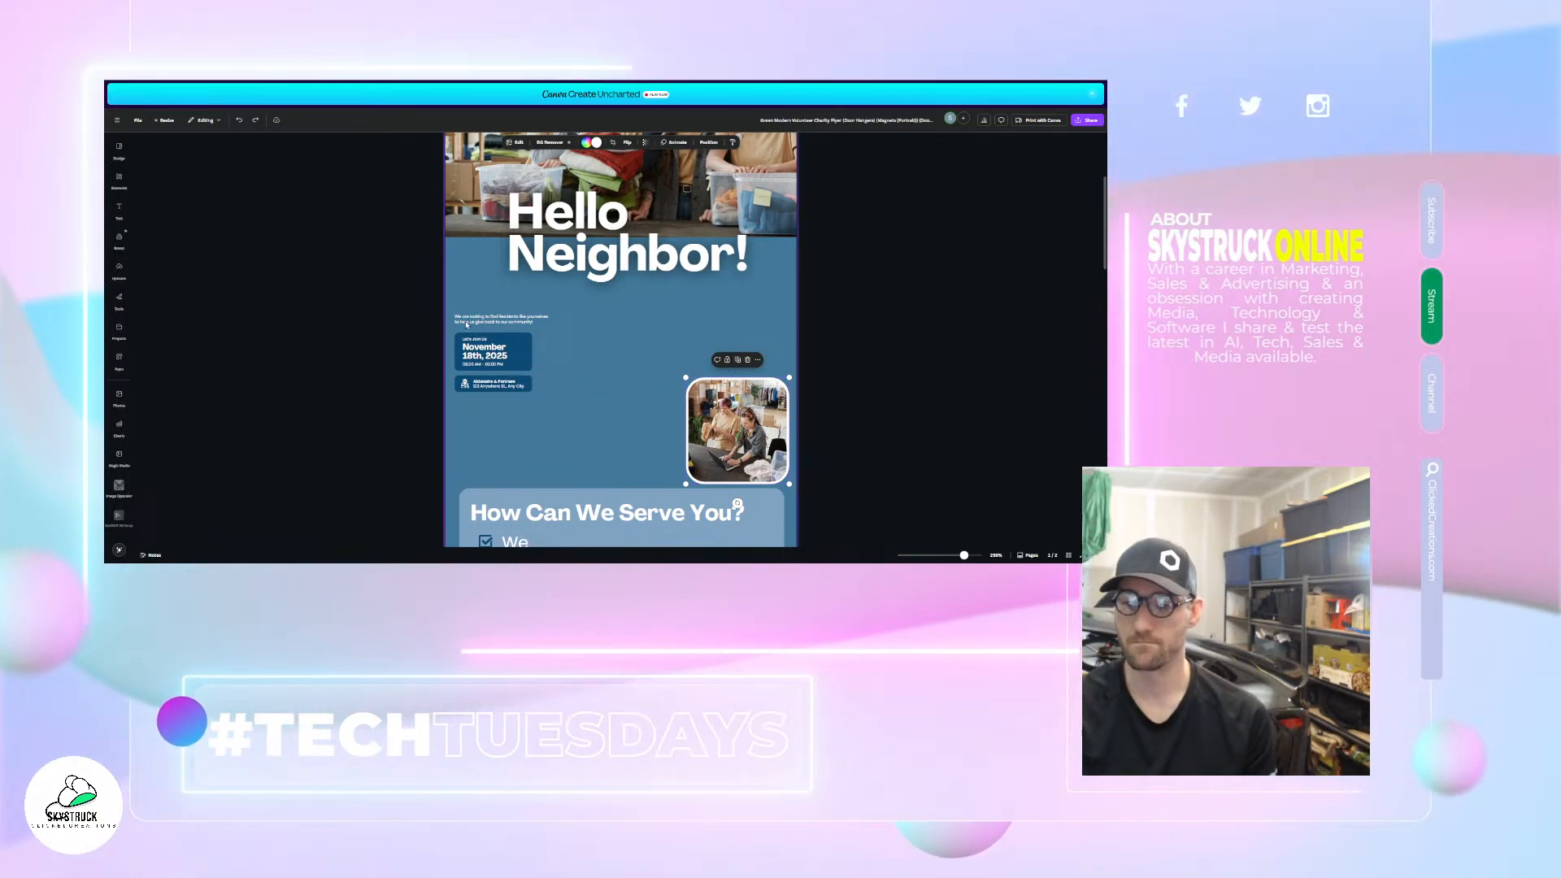
- Reposition the "Neighbors Helping Neighbors" heading on the second page, a little below the end of the outline text
scroll(706, 392, down, 5)
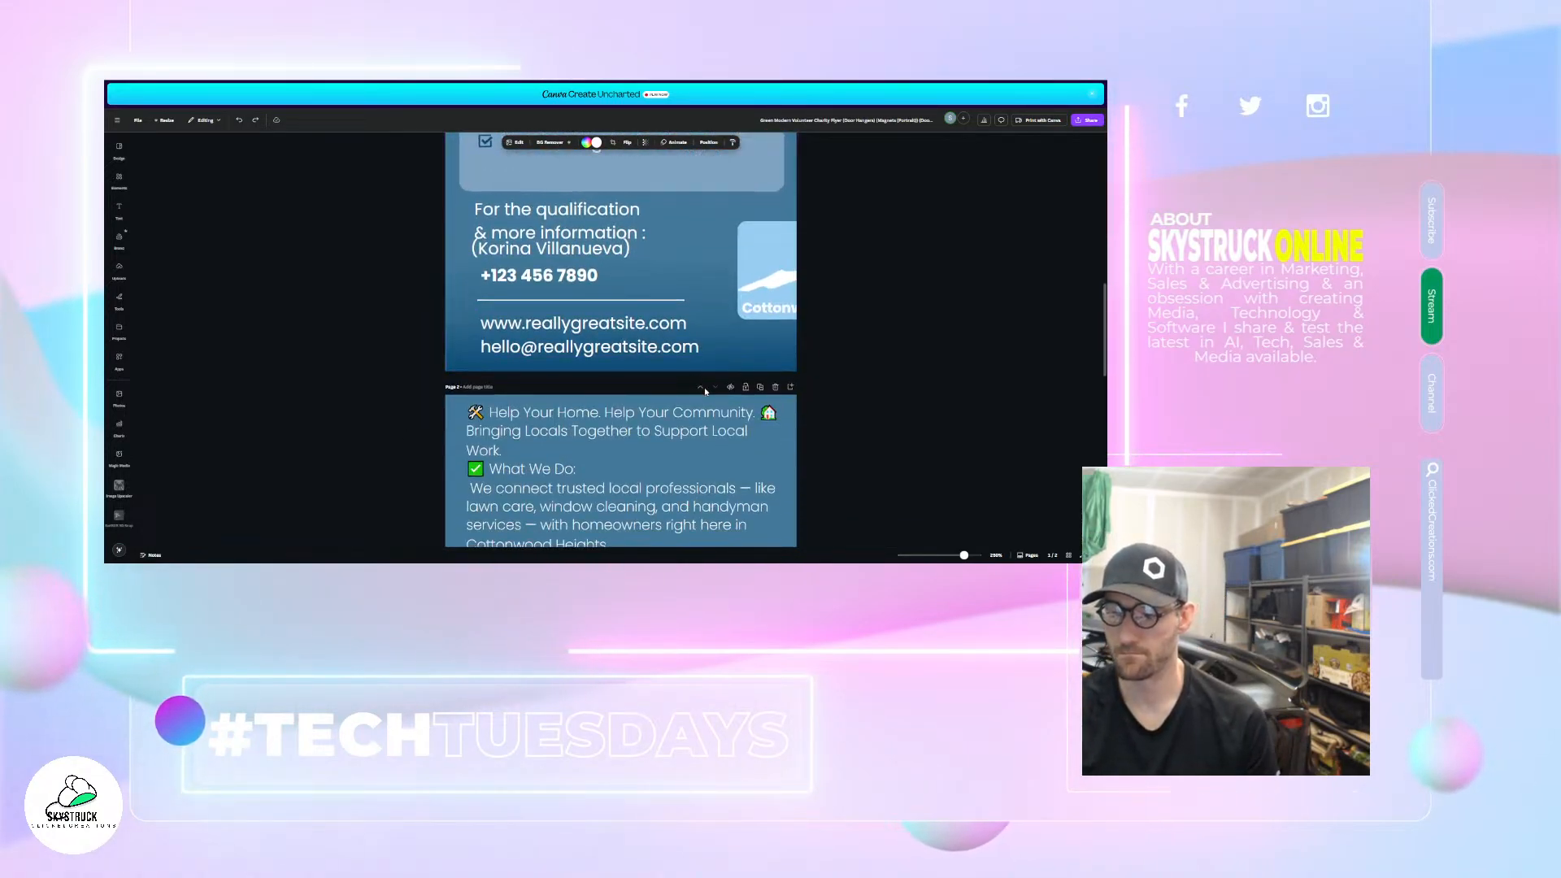
scroll(705, 382, down, 5)
click(687, 477)
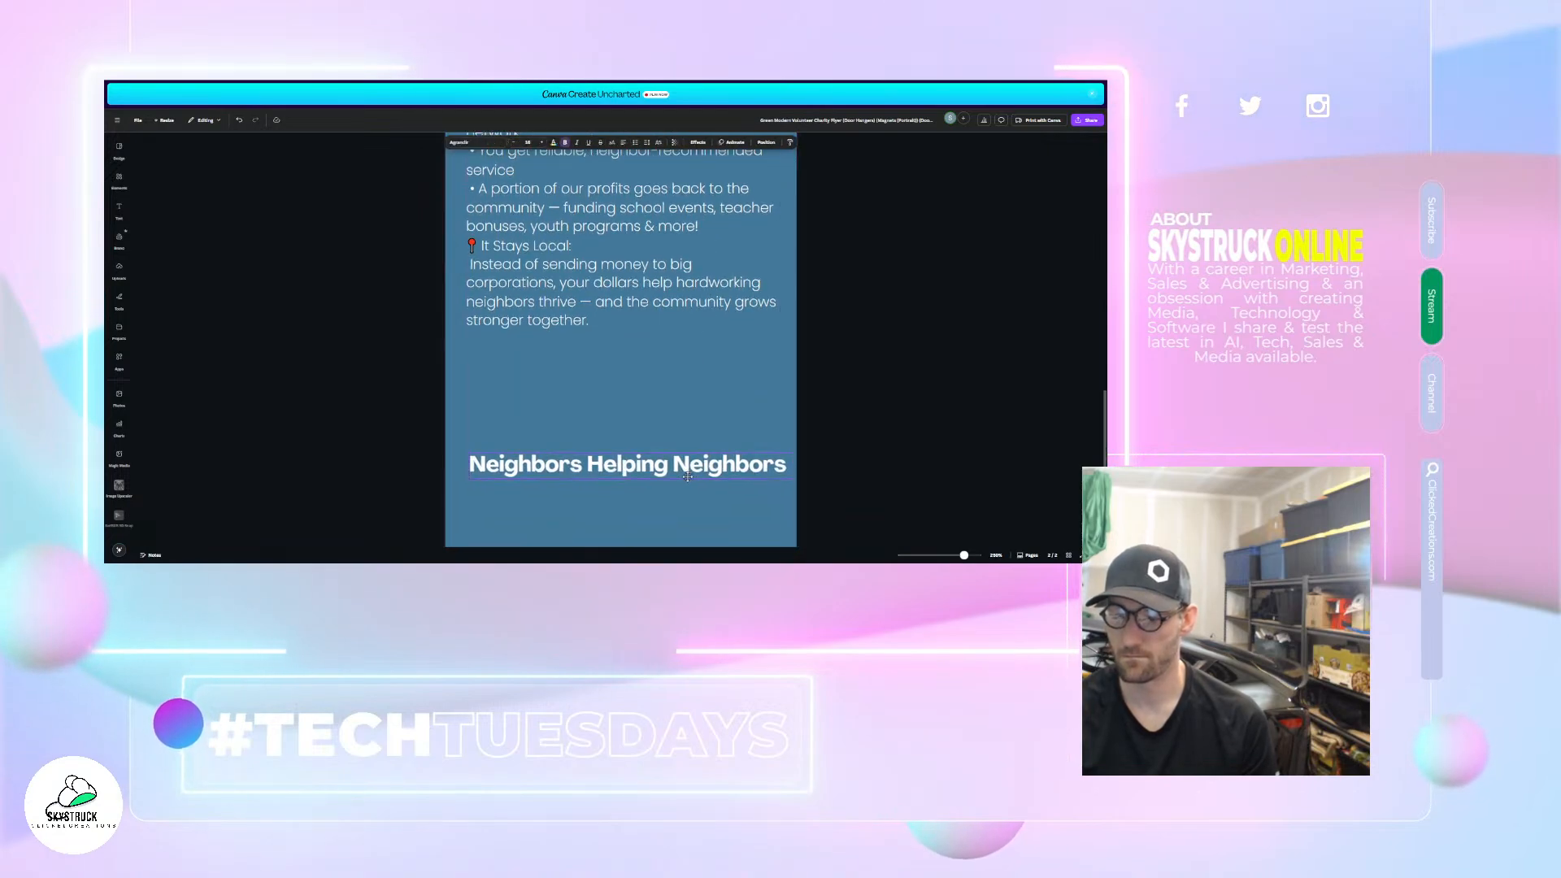
scroll(675, 474, up, 10)
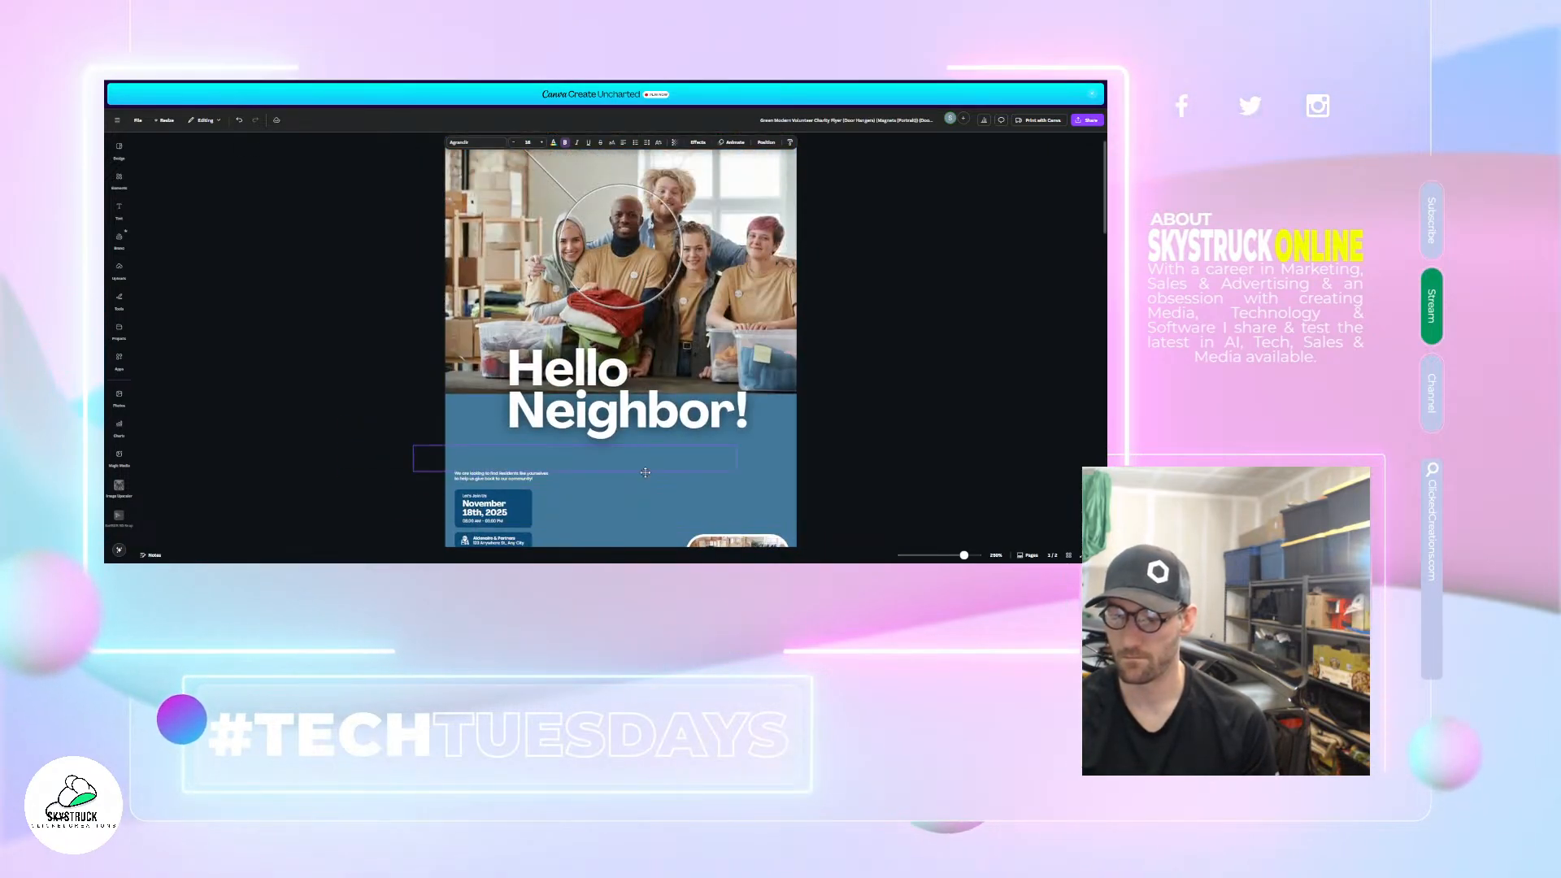
scroll(678, 463, down, 3)
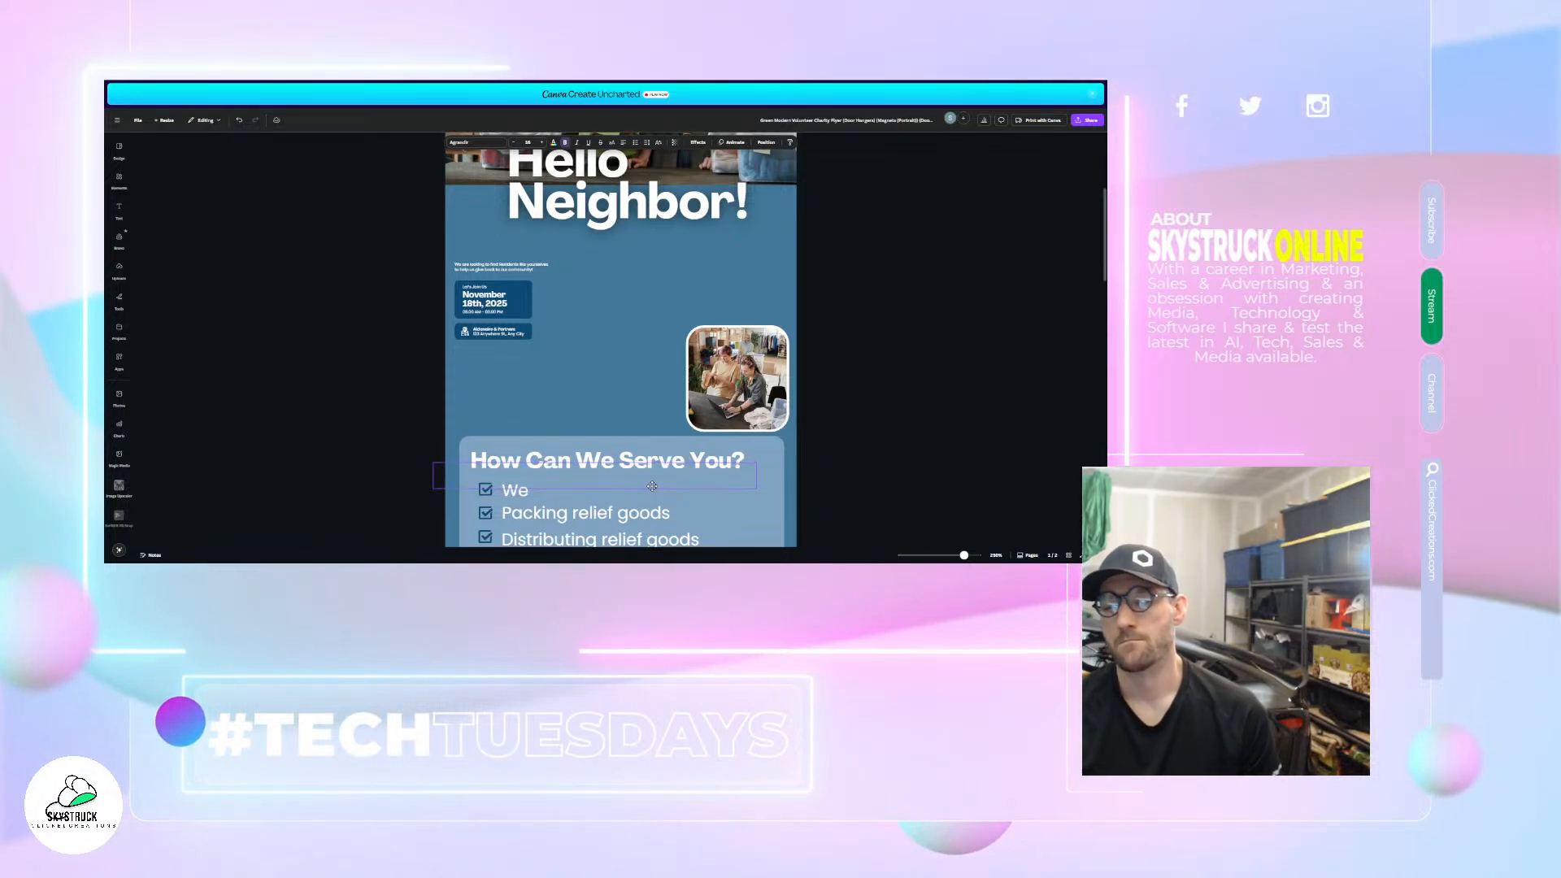
scroll(658, 455, down, 5)
scroll(674, 396, up, 2)
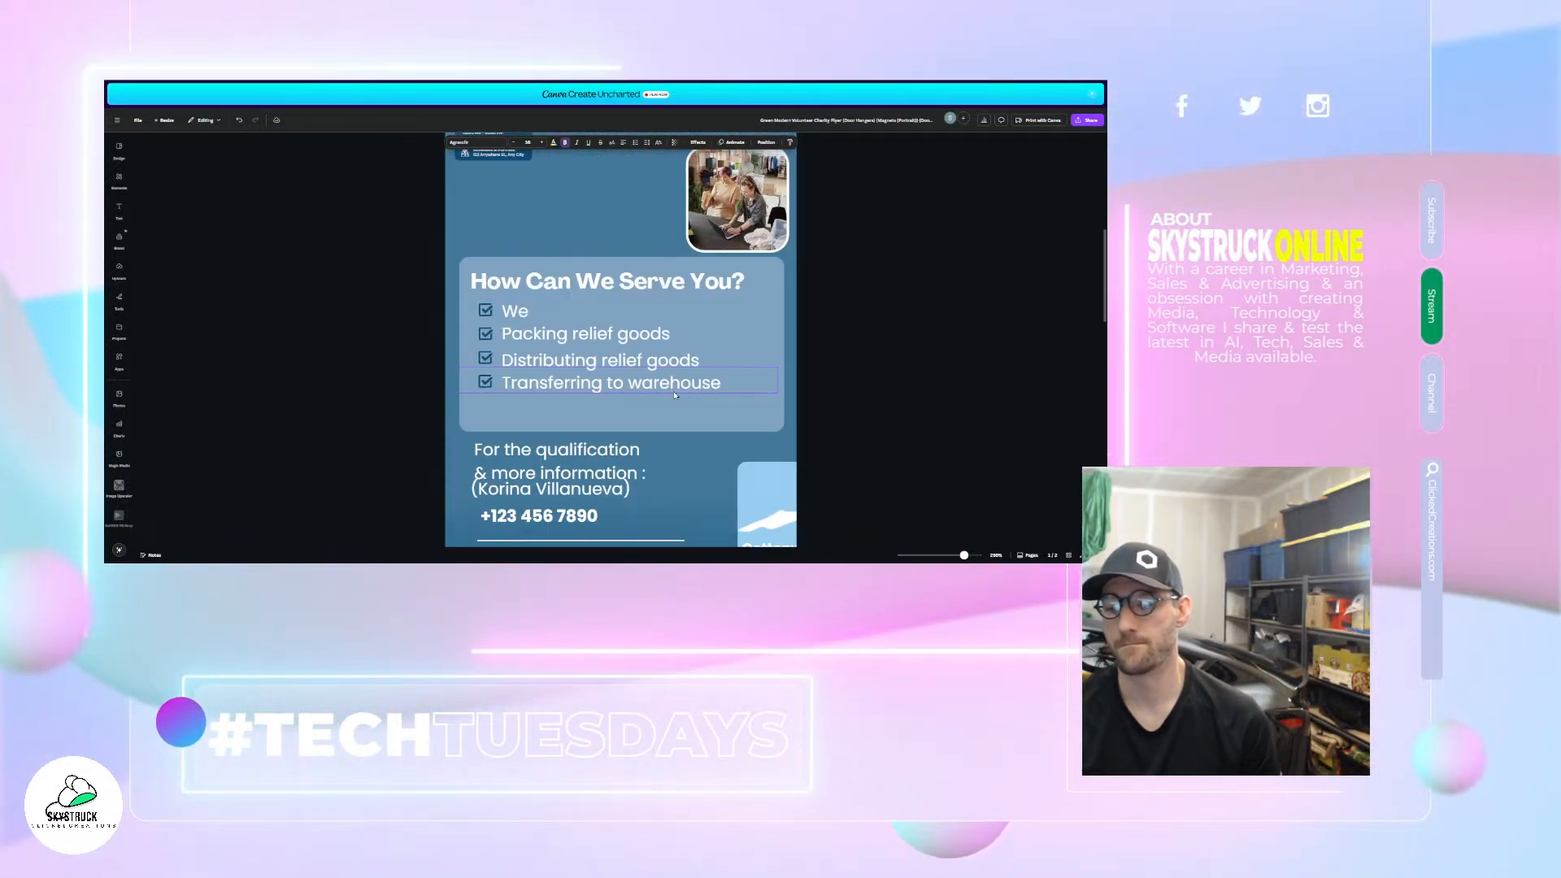
scroll(674, 395, up, 2)
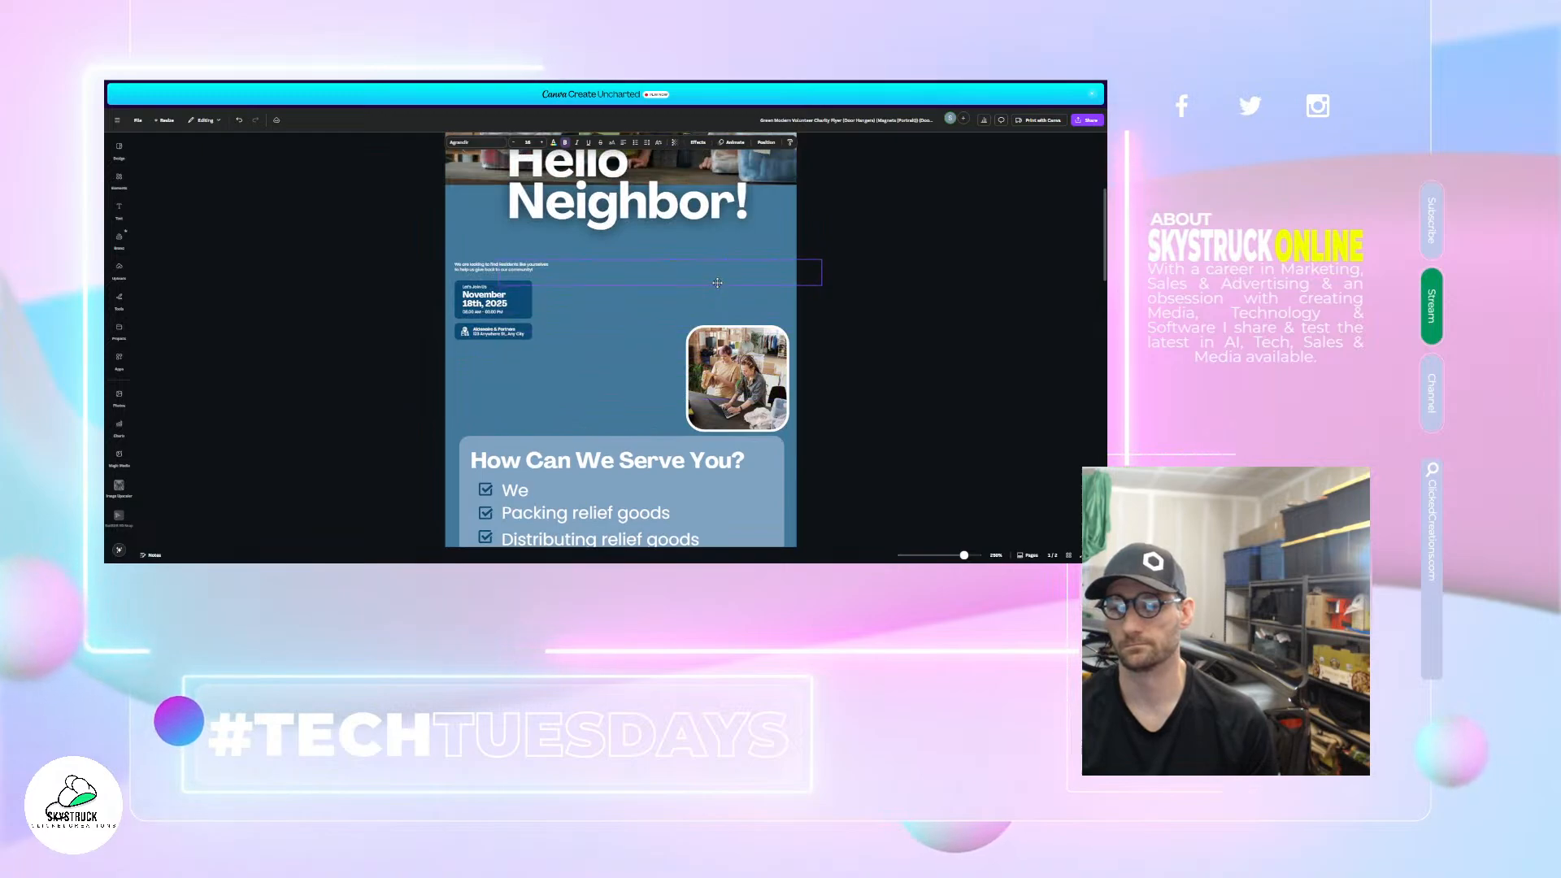
scroll(718, 293, down, 10)
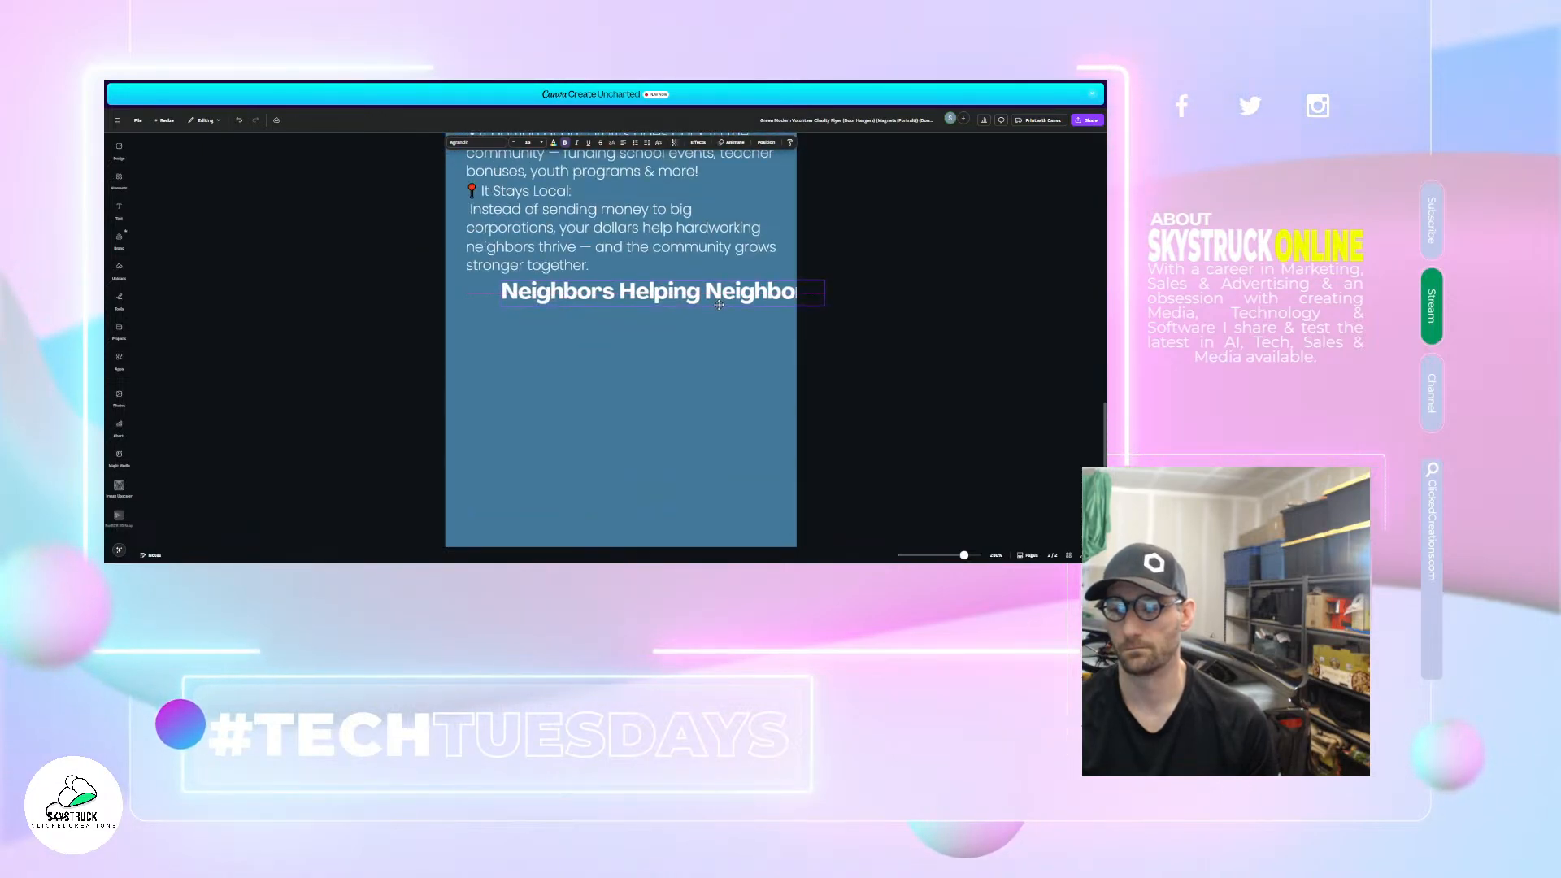
drag(718, 304, 685, 361)
click(687, 381)
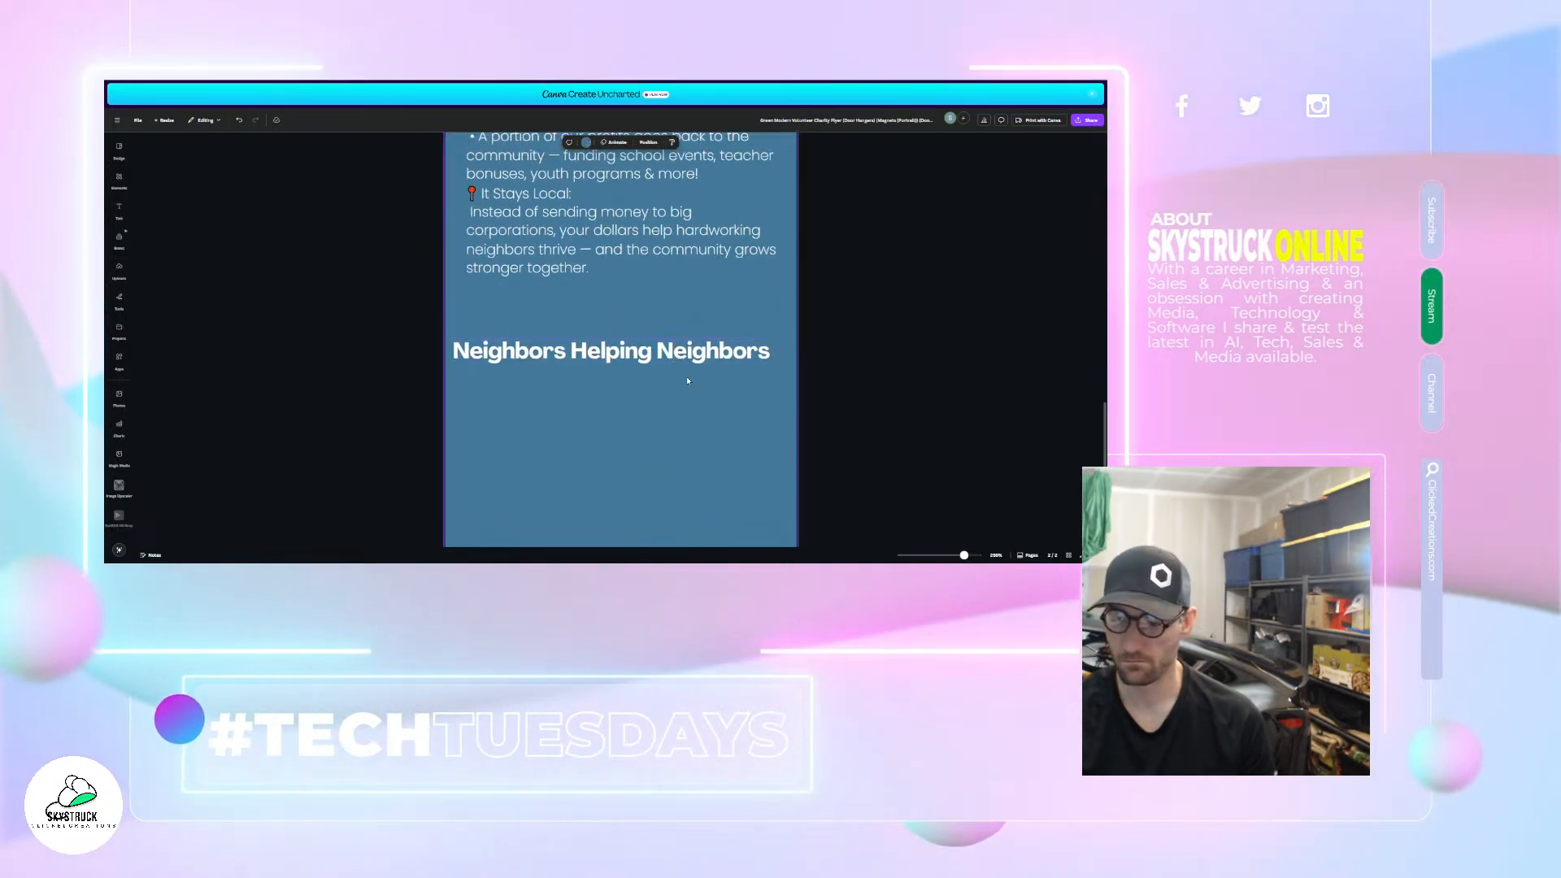
- Duplicate the "Neighbors Helping Neighbors" heading and place the copy on the first page directly under "Hello Neighbor!"
click(687, 355)
key(ctrl+d)
drag(679, 407, 693, 473)
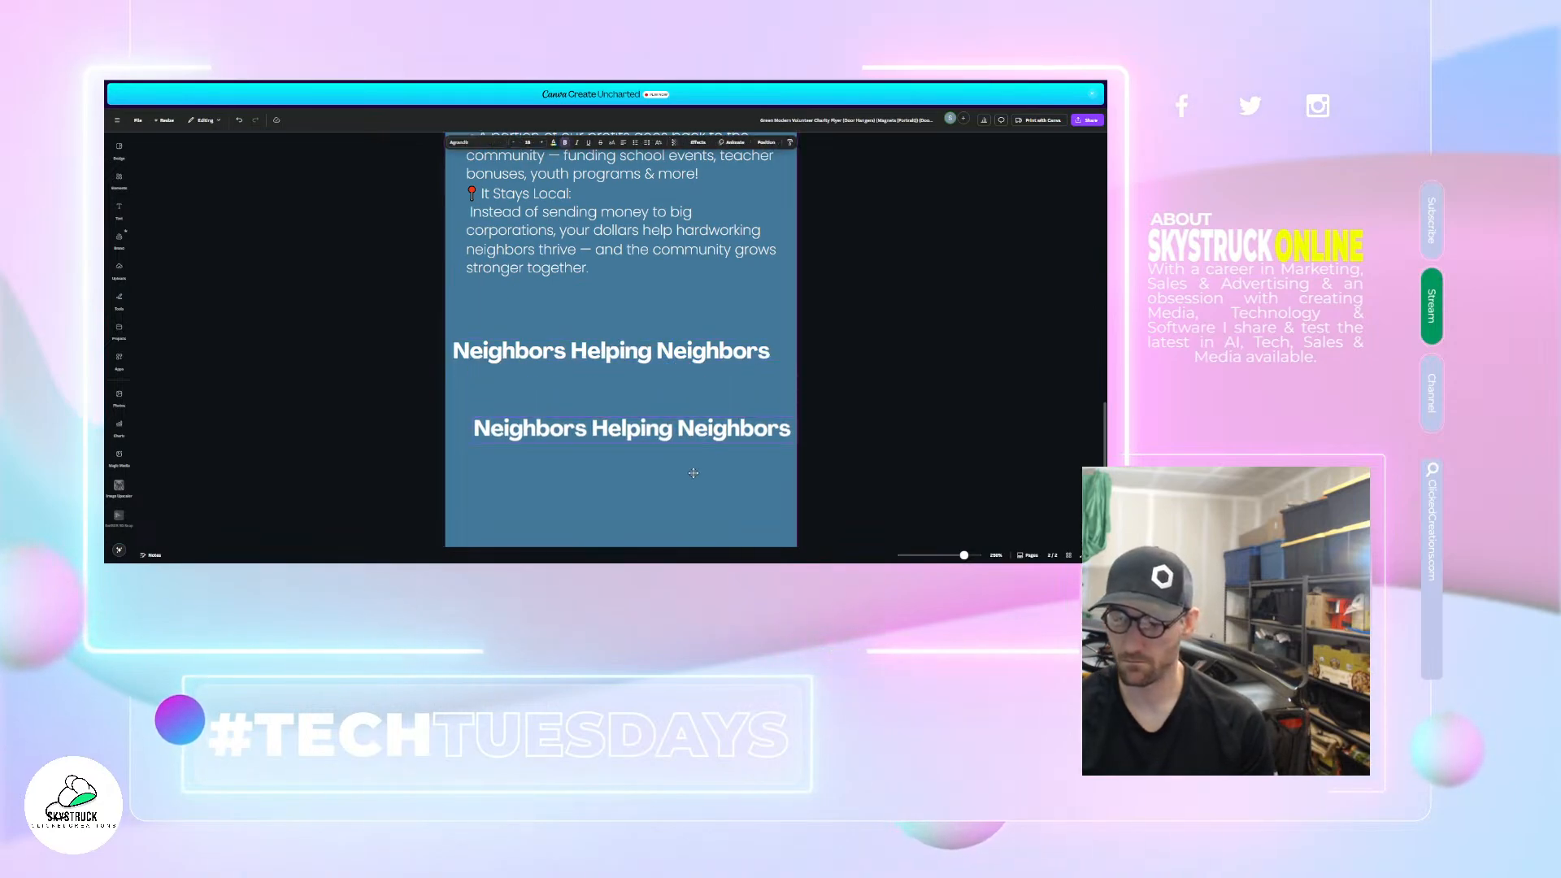
scroll(694, 473, up, 10)
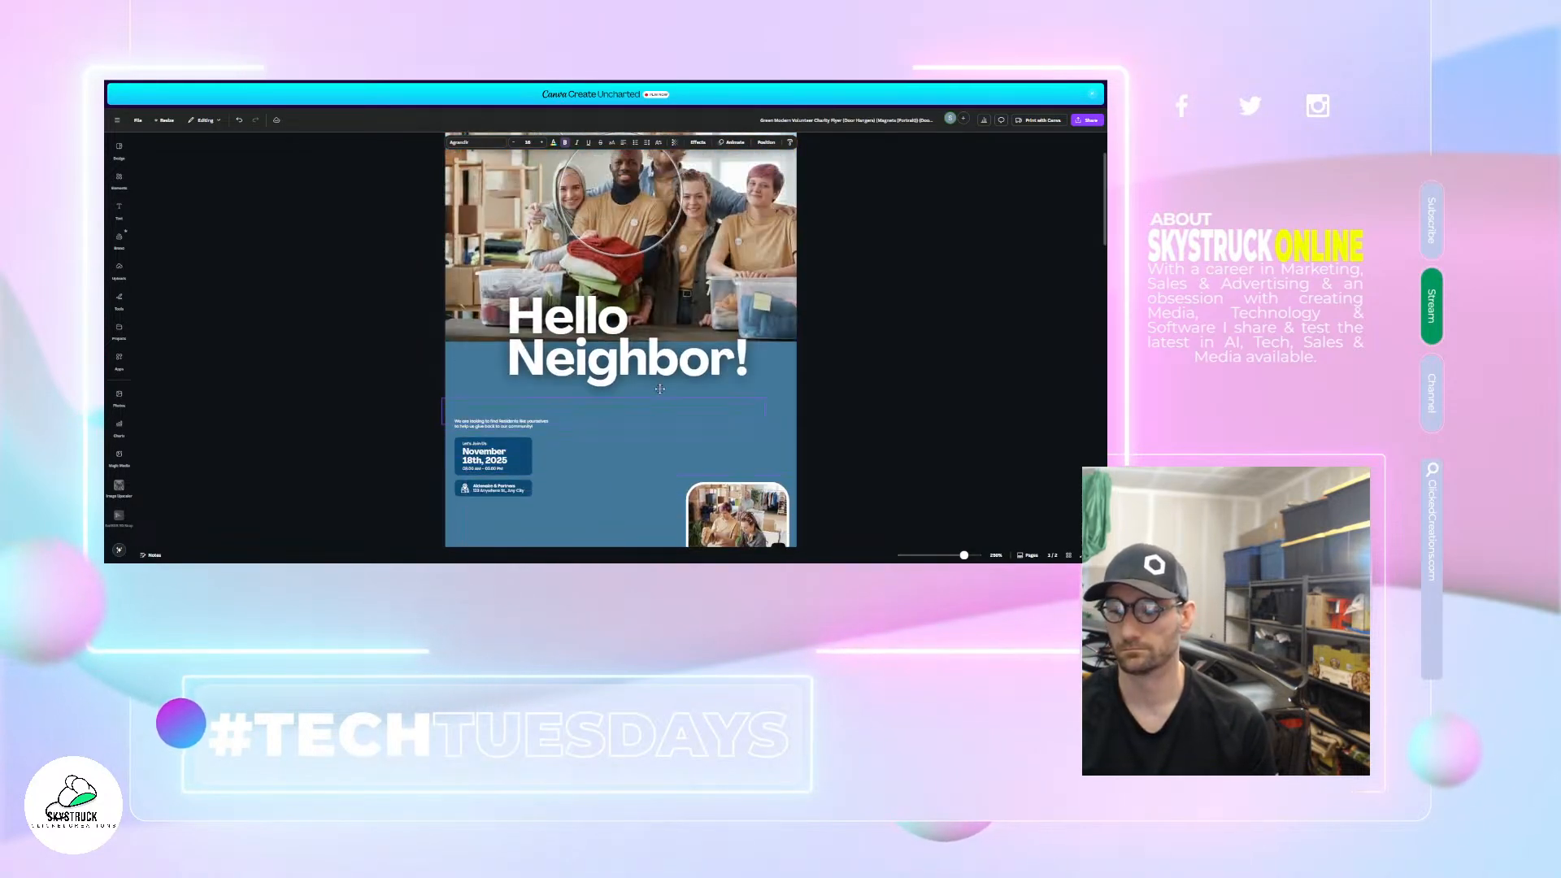
click(650, 396)
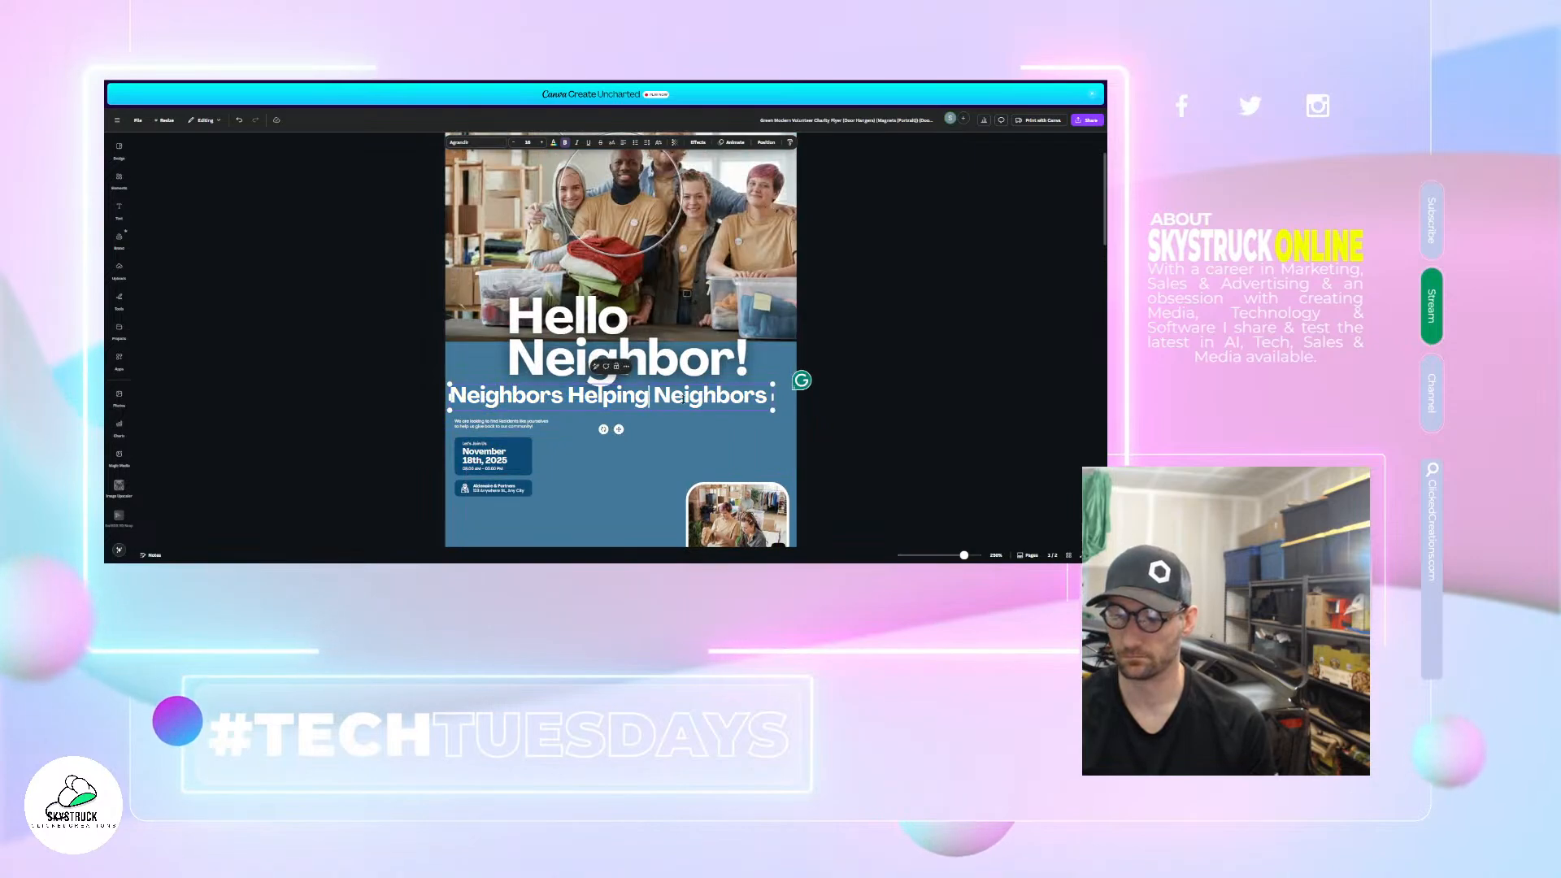
- Replace the copied heading's text with "We wanted to Introduce Ourselves" and widen its text box slightly
key(ctrl+a)
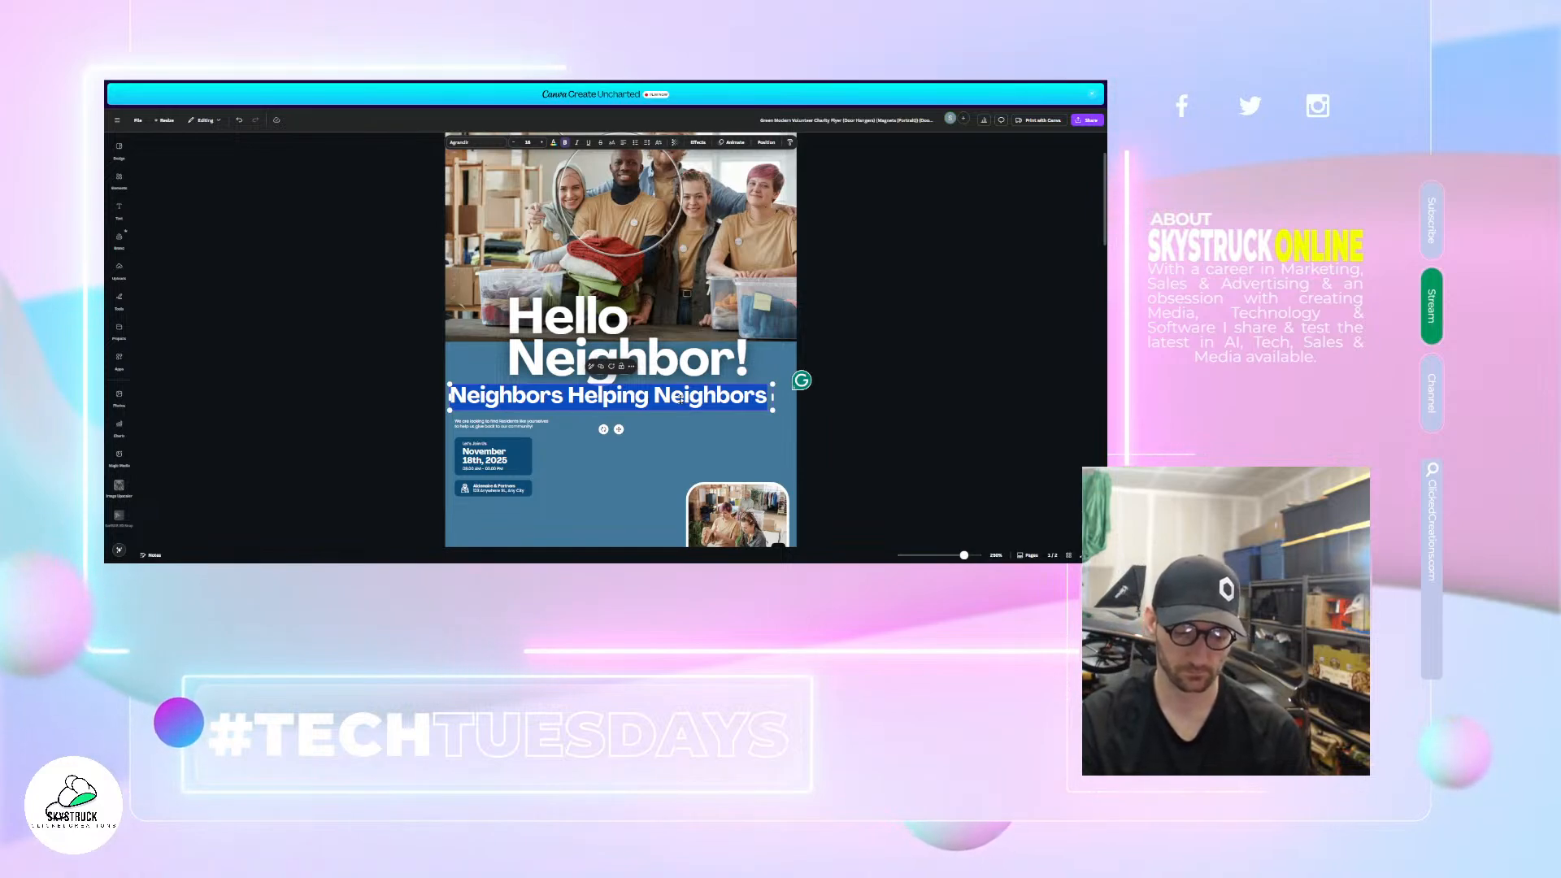
text(W)
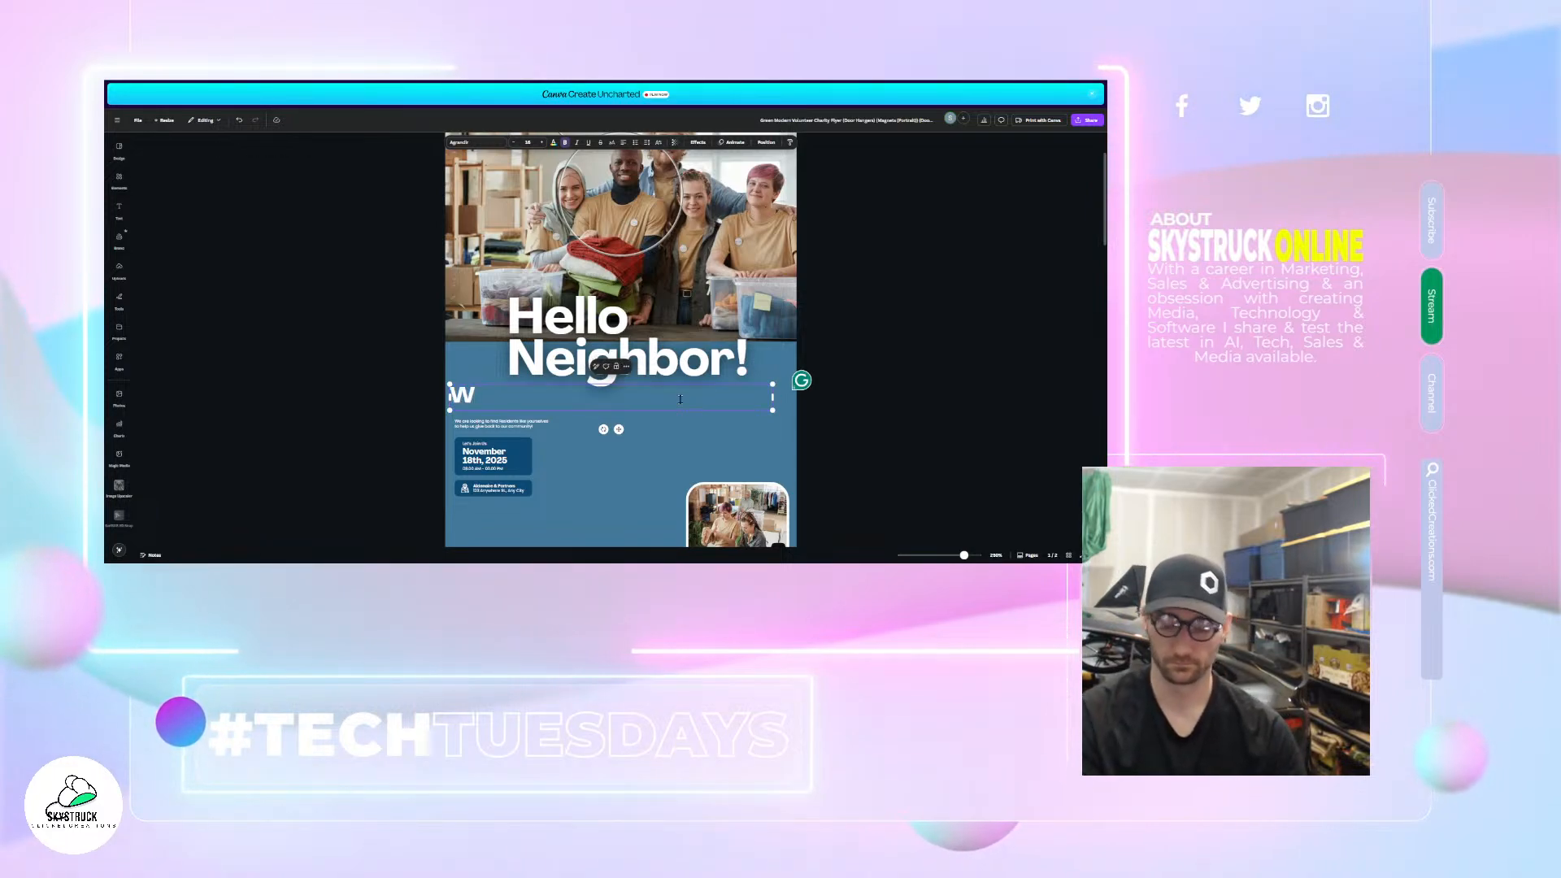
text(e wanted t)
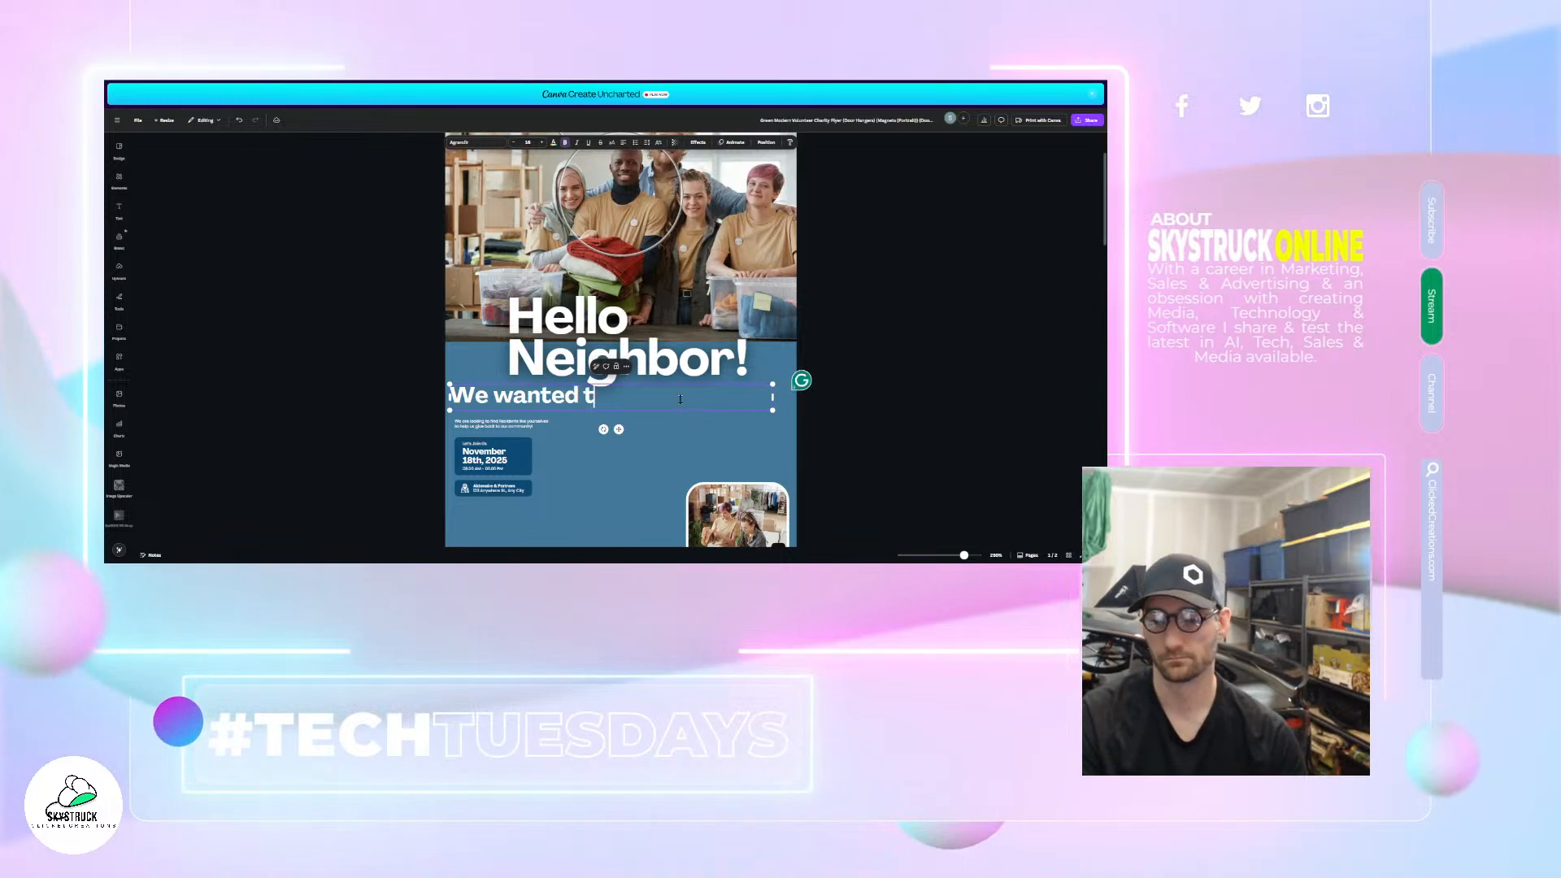
text(o Introd)
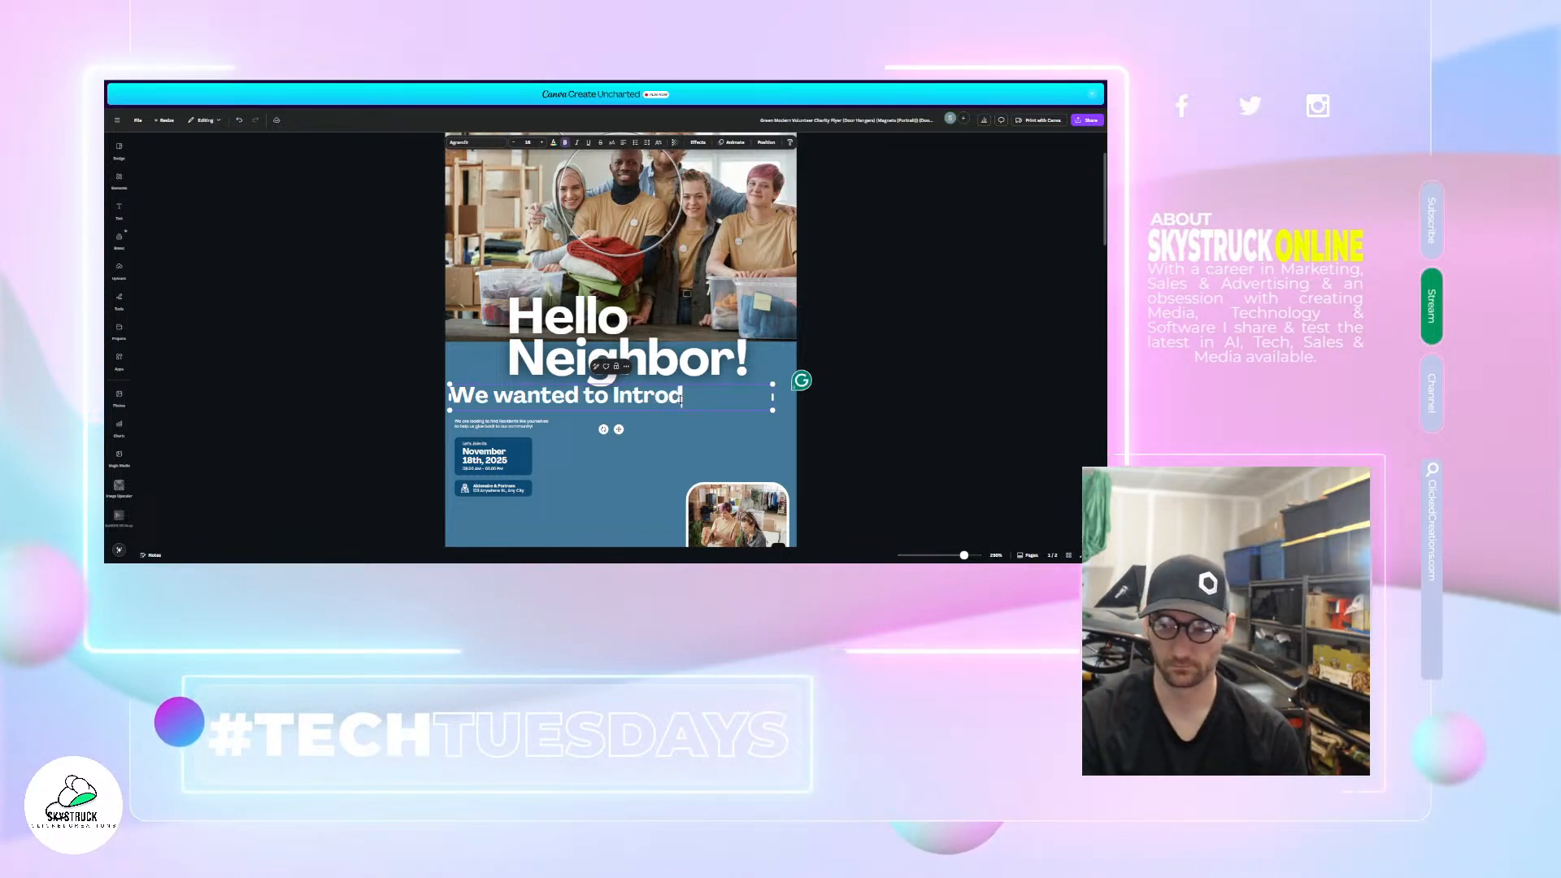
text(uce Our)
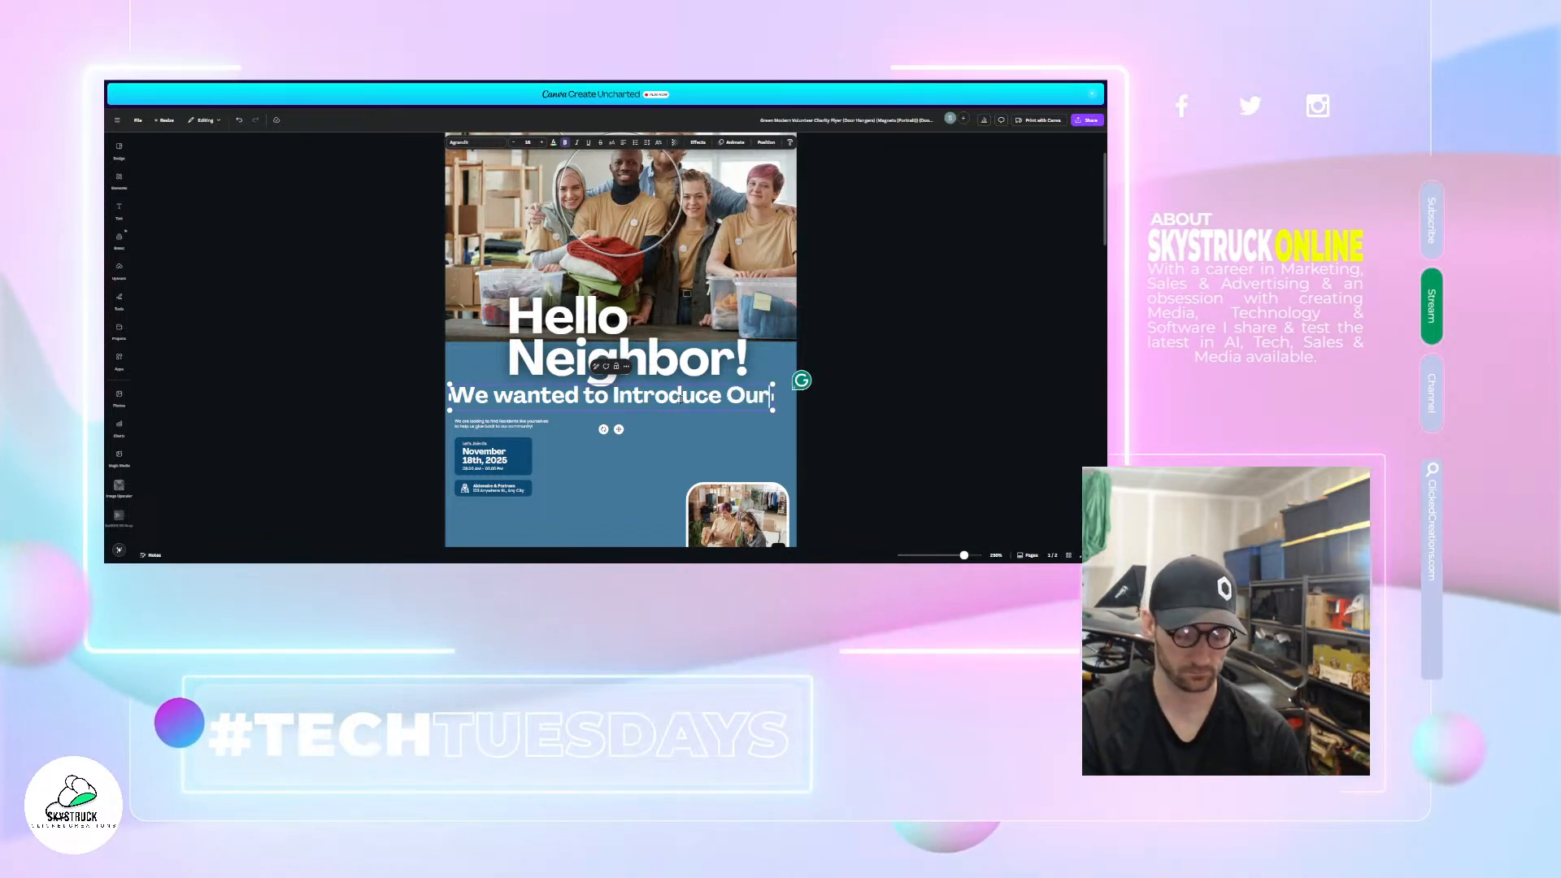
text(selves)
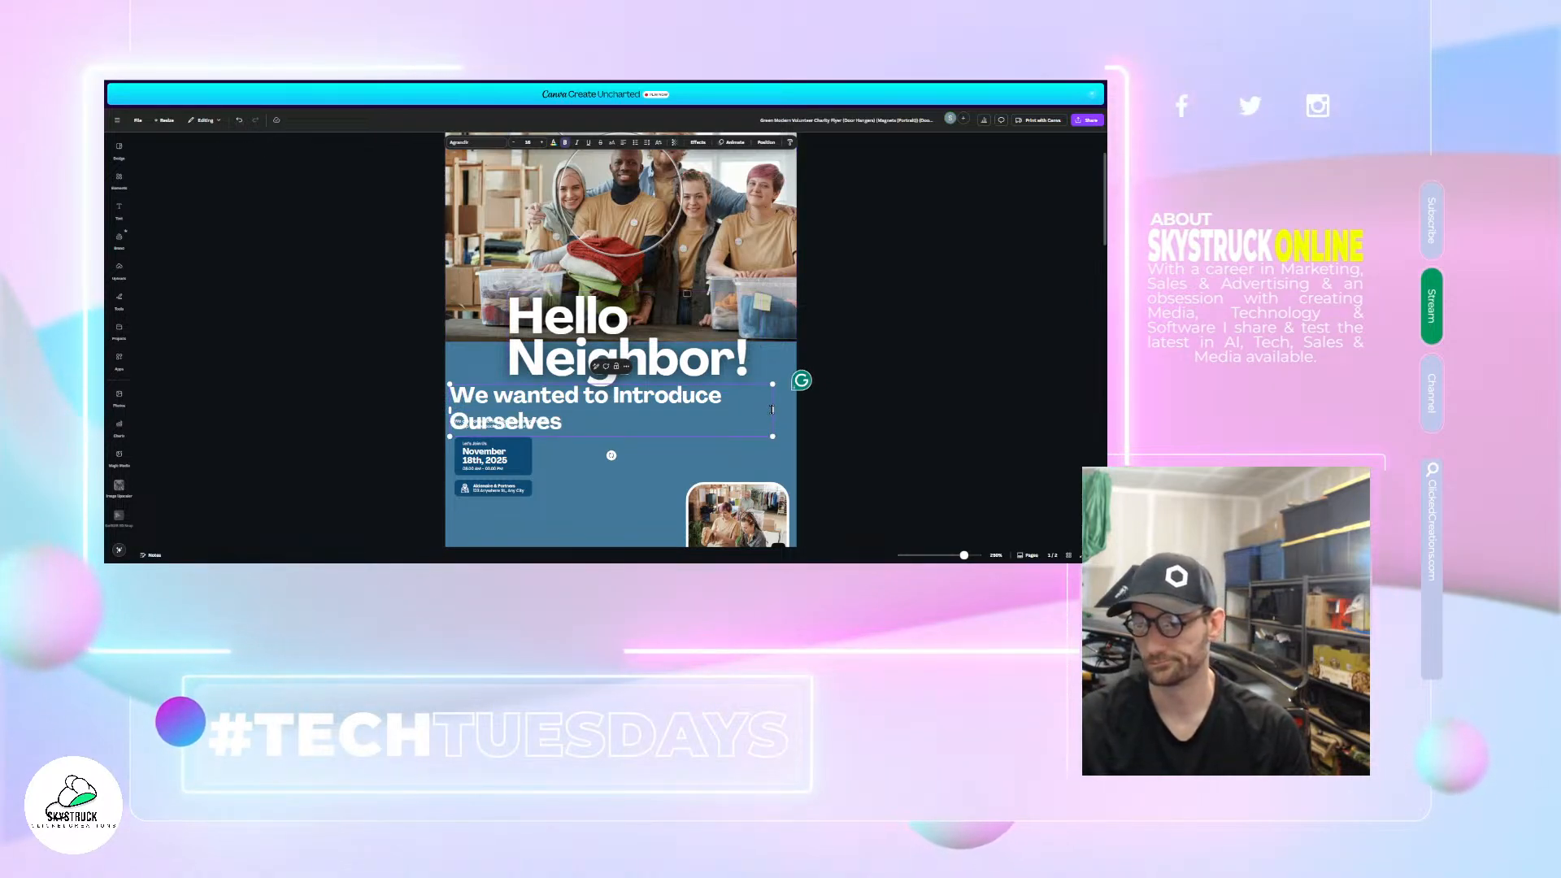
drag(771, 409, 787, 416)
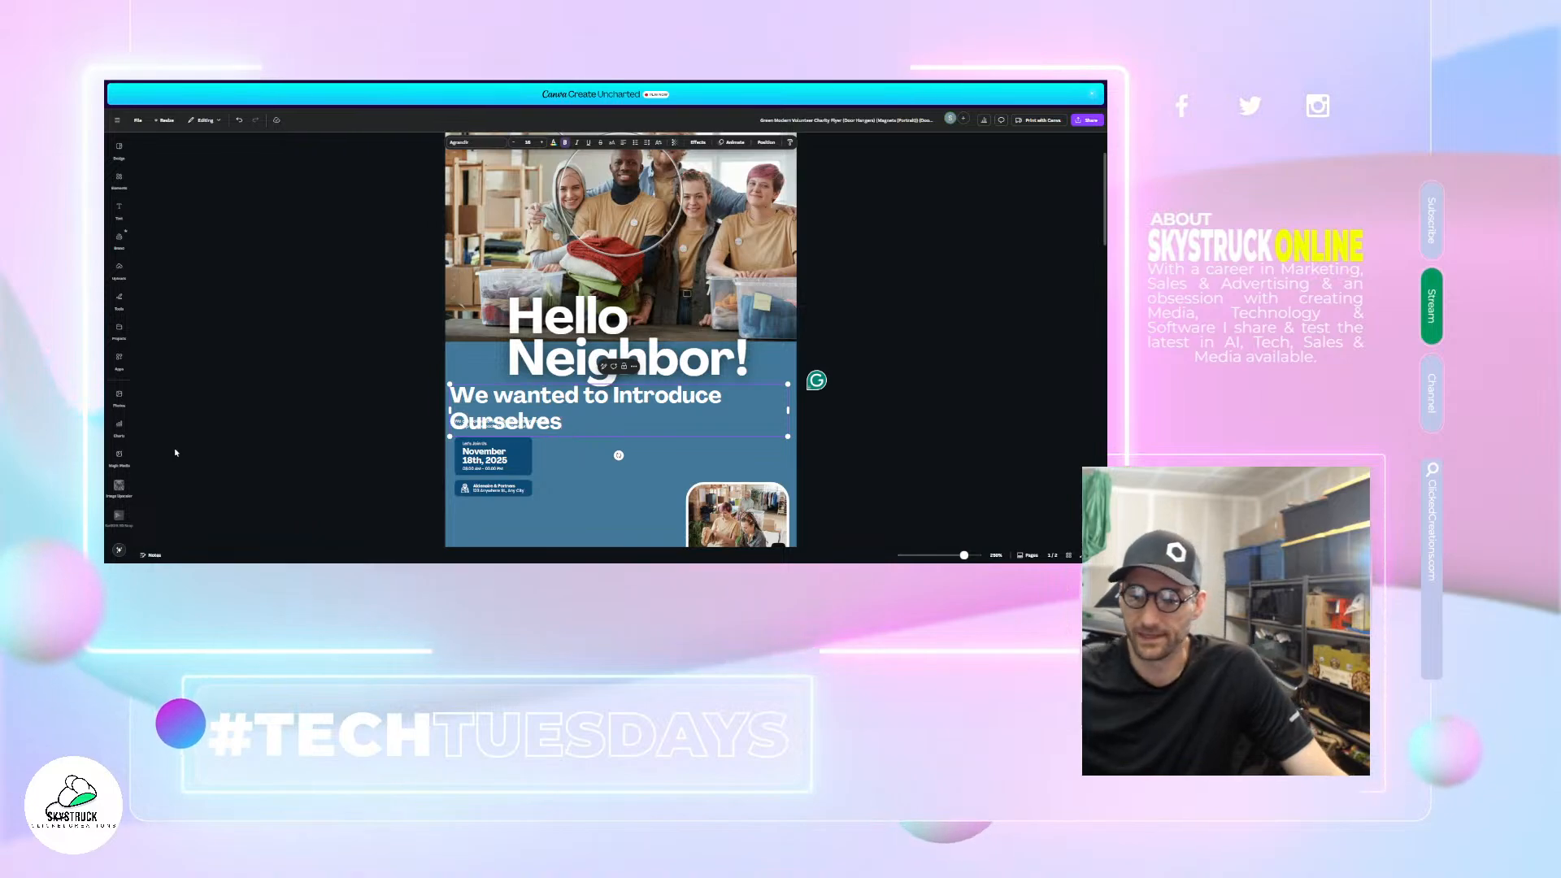
- Move the intro, date and location block down above the "How Can We Serve You?" panel and fit the new heading below "Hello Neighbor!"
scroll(694, 254, down, 2)
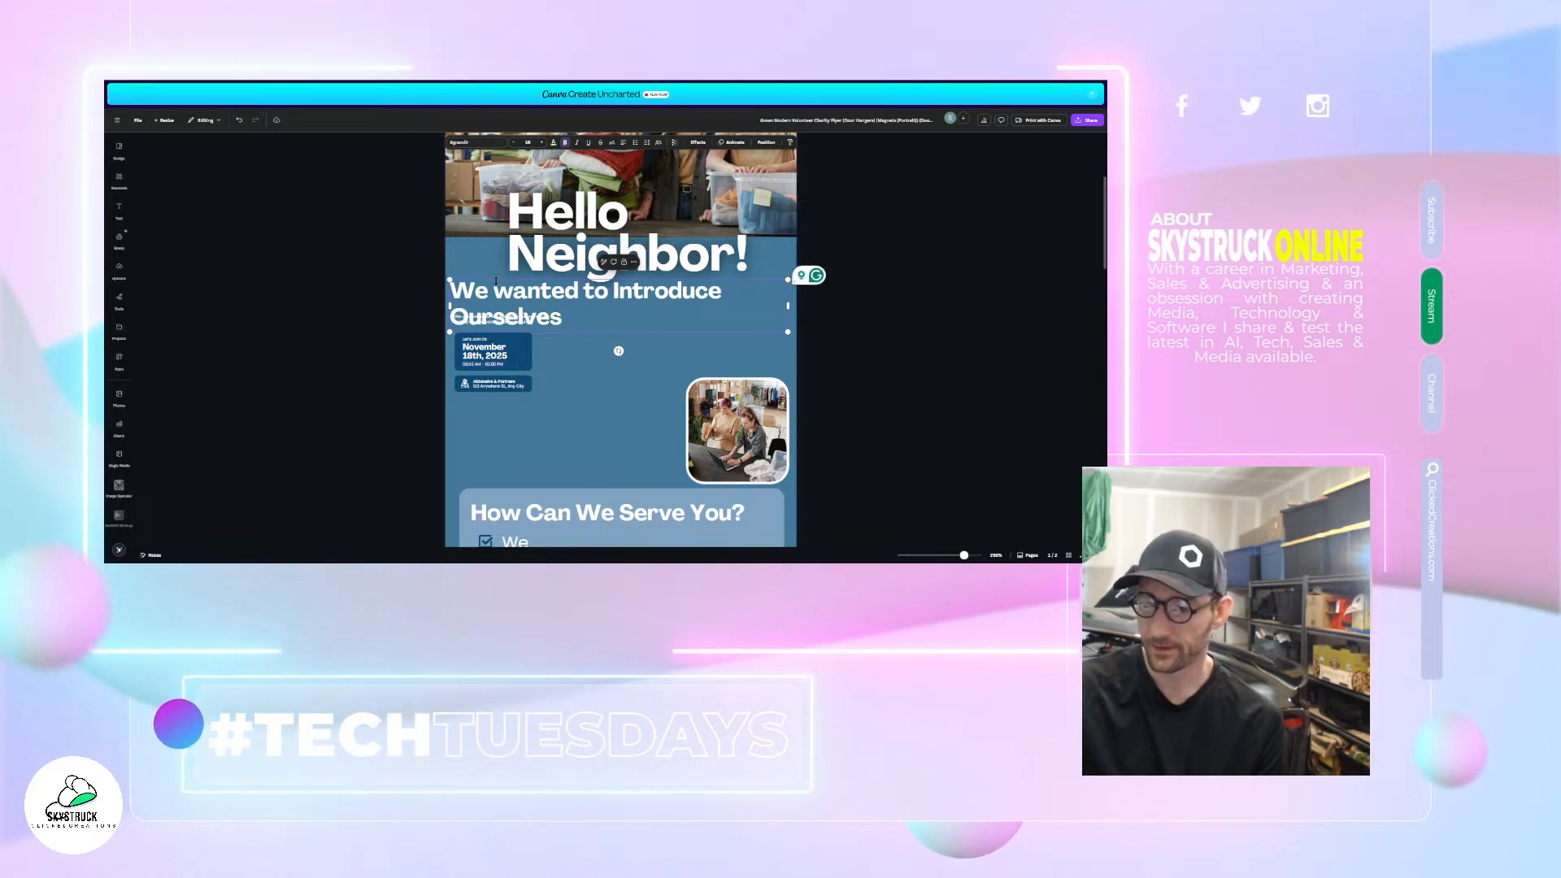
mouse_move(482, 283)
mouse_down()
mouse_move(480, 248)
mouse_move(476, 261)
mouse_up()
click(422, 319)
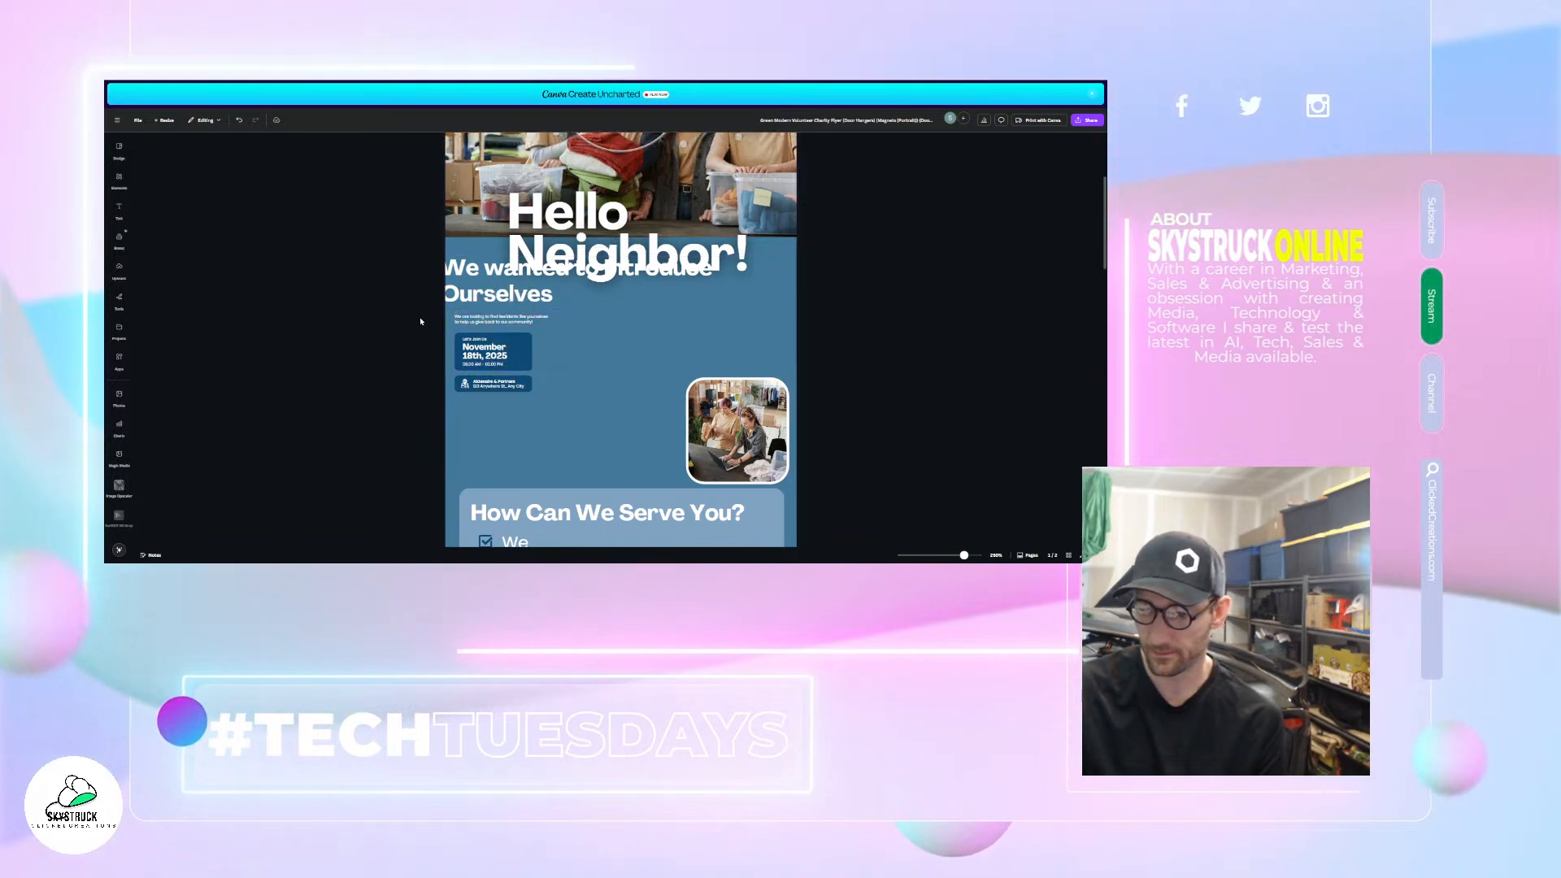
drag(424, 315, 535, 437)
click(646, 324)
drag(701, 283, 712, 308)
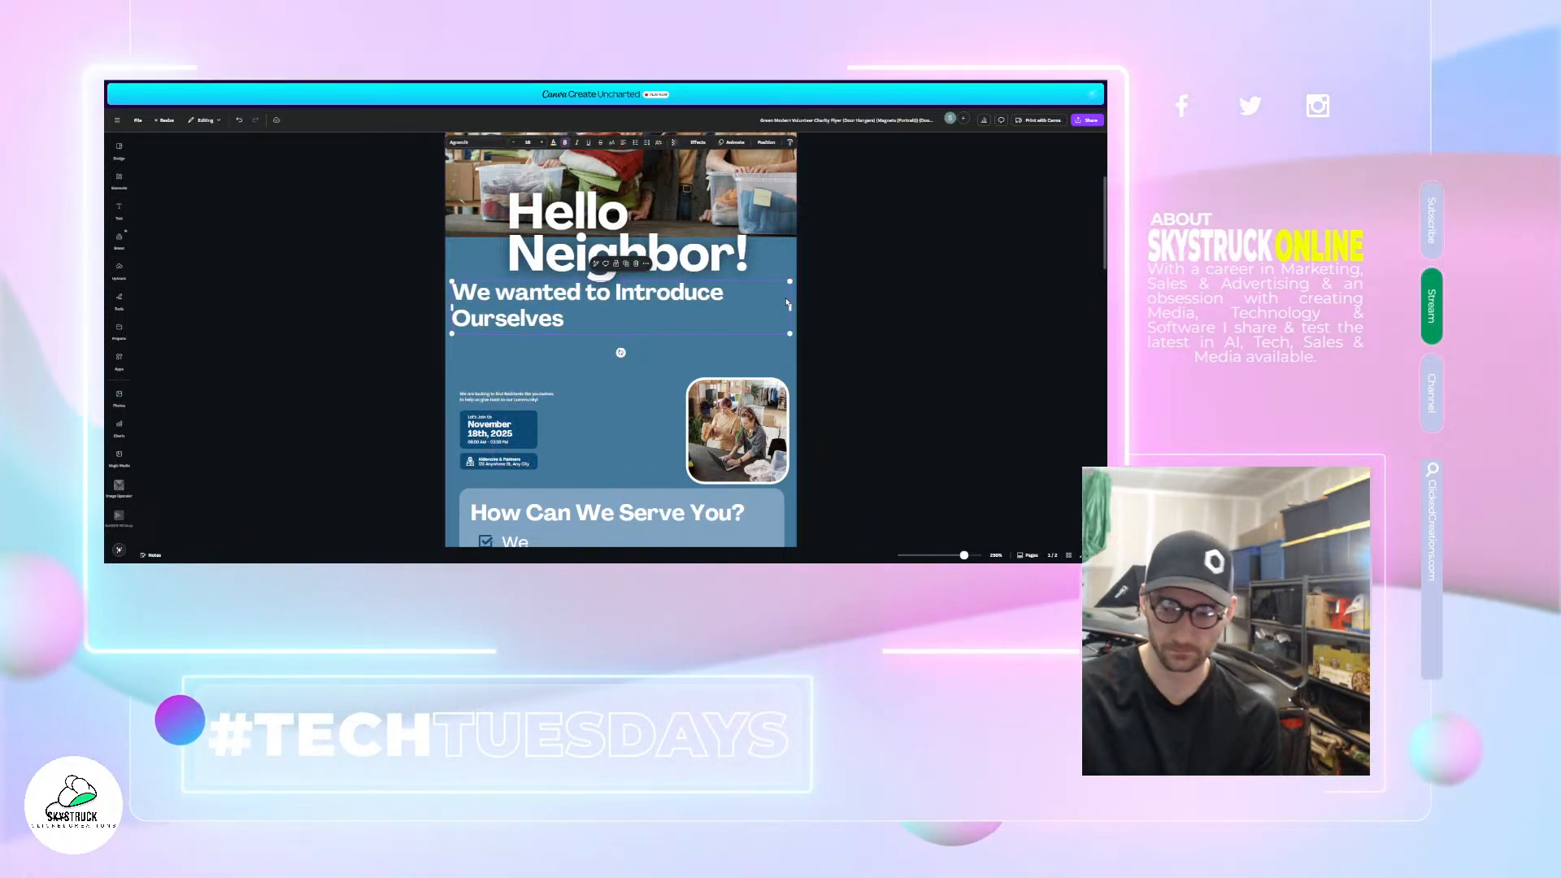
drag(789, 303, 768, 338)
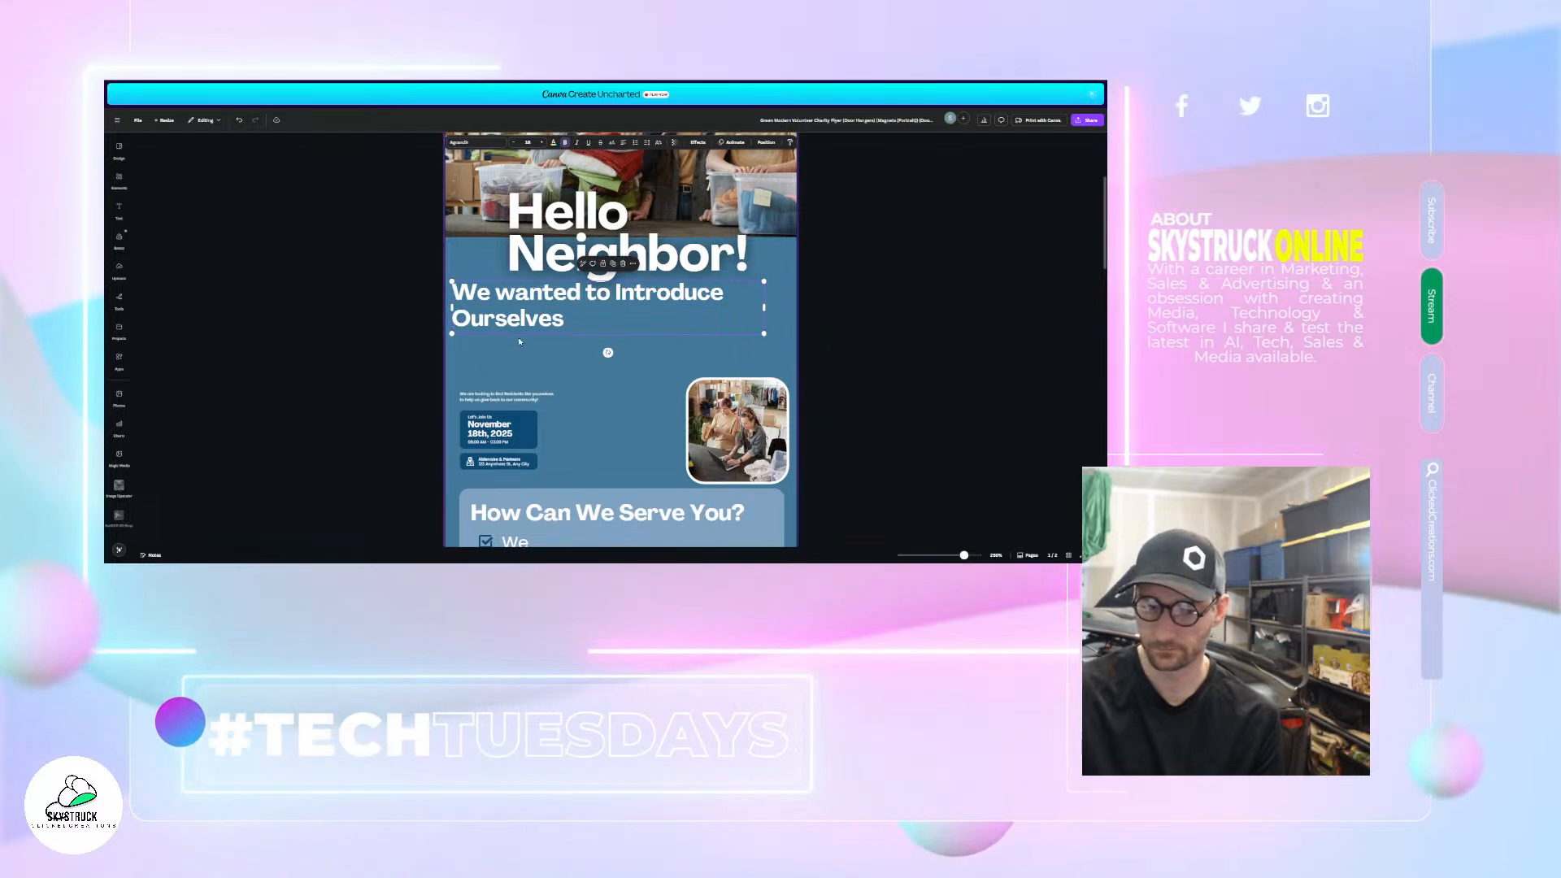
- Nudge the "For the qualification & more information :" text to line up with the contact name beneath it
scroll(521, 342, down, 3)
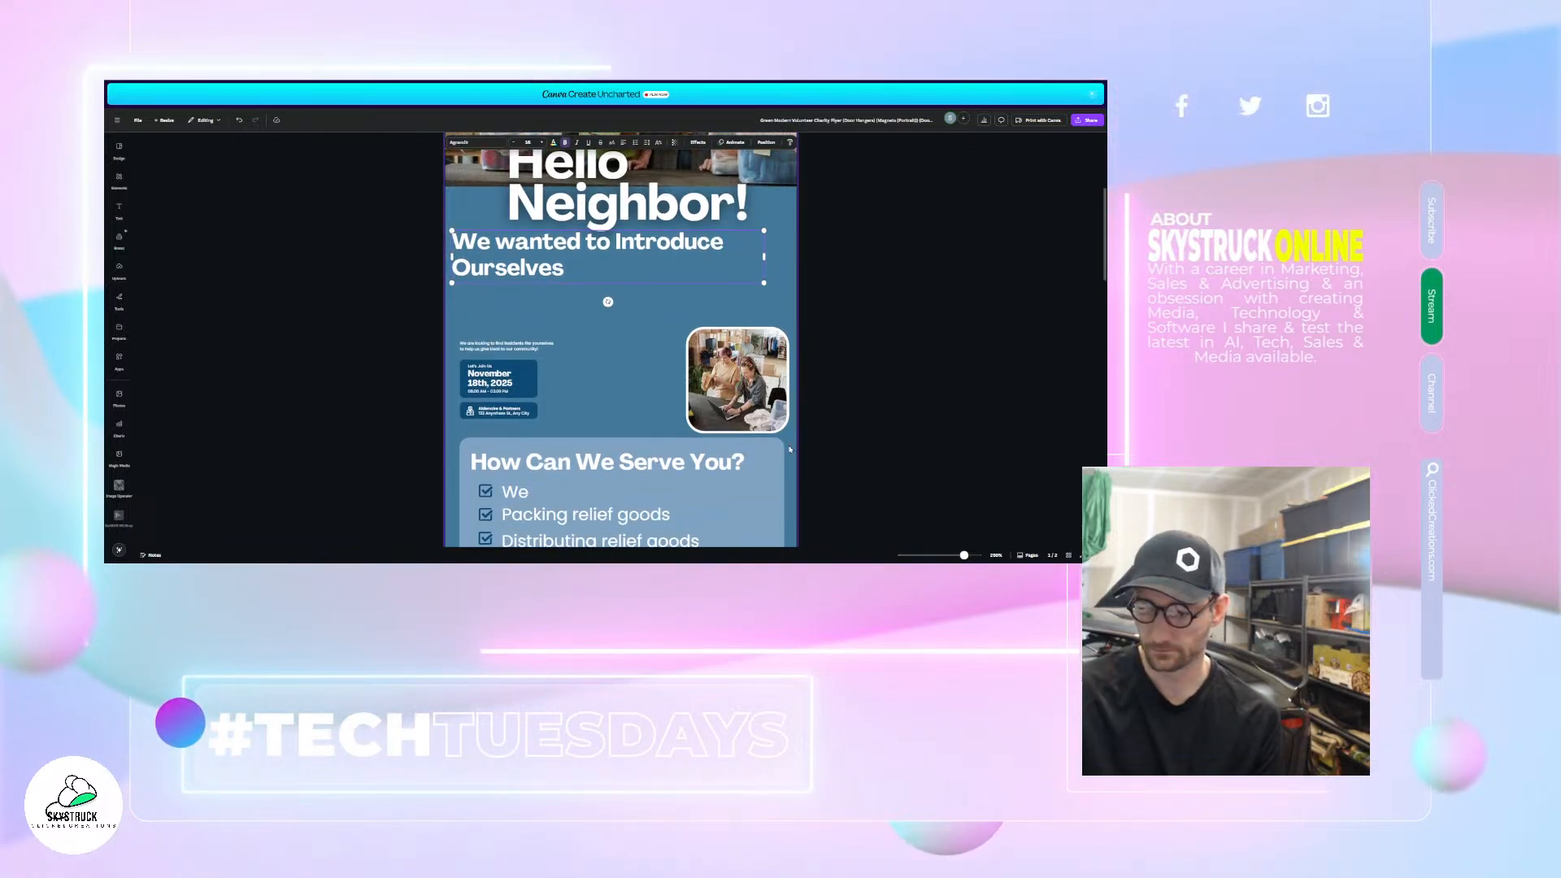
scroll(624, 487, up, 2)
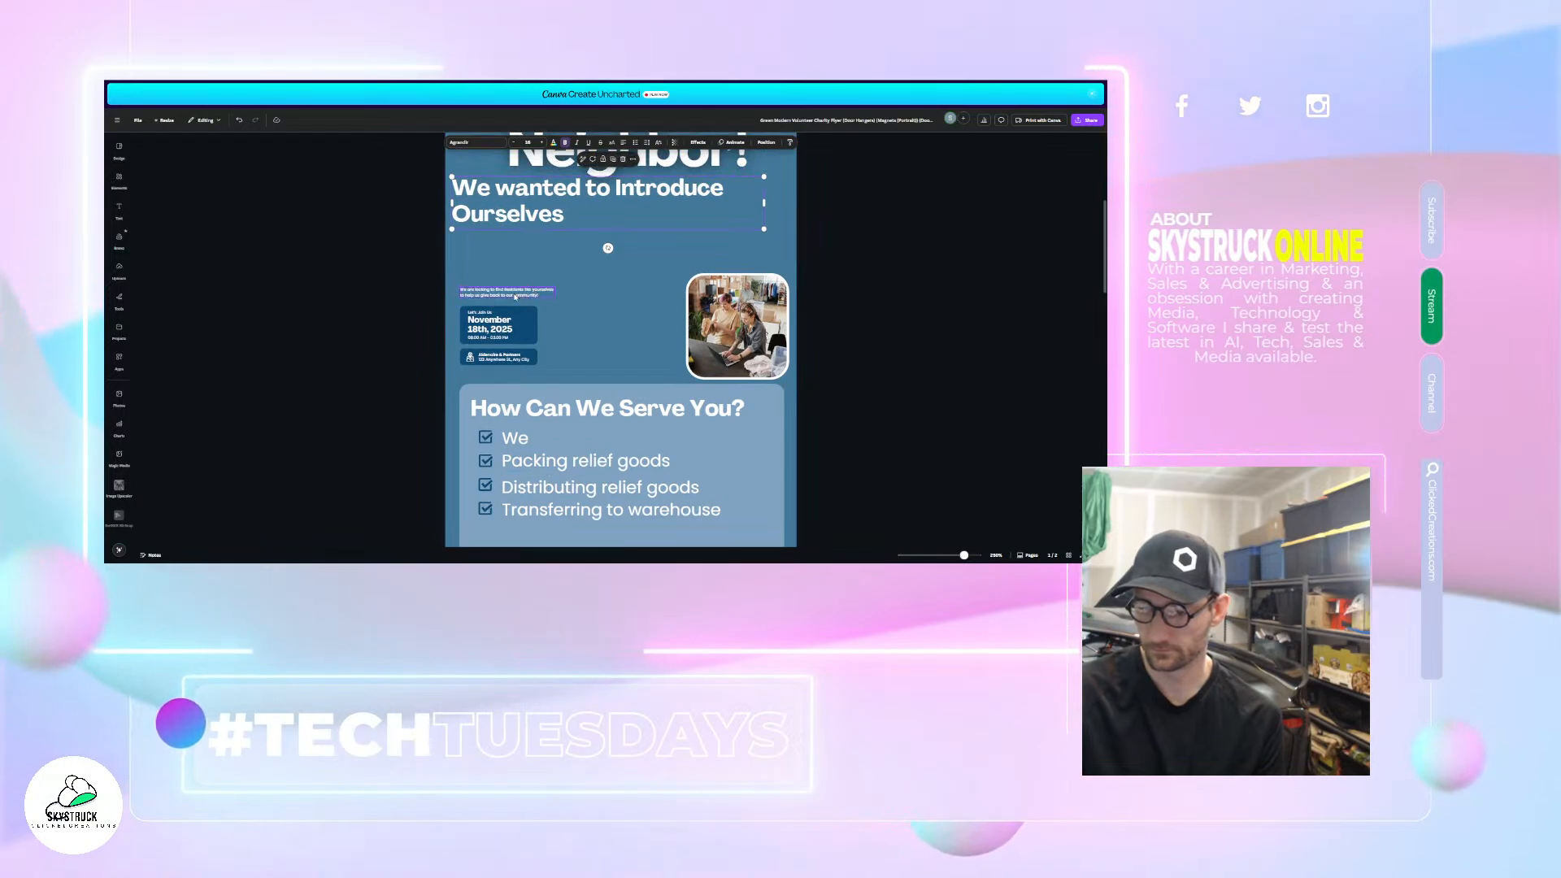
scroll(520, 309, down, 4)
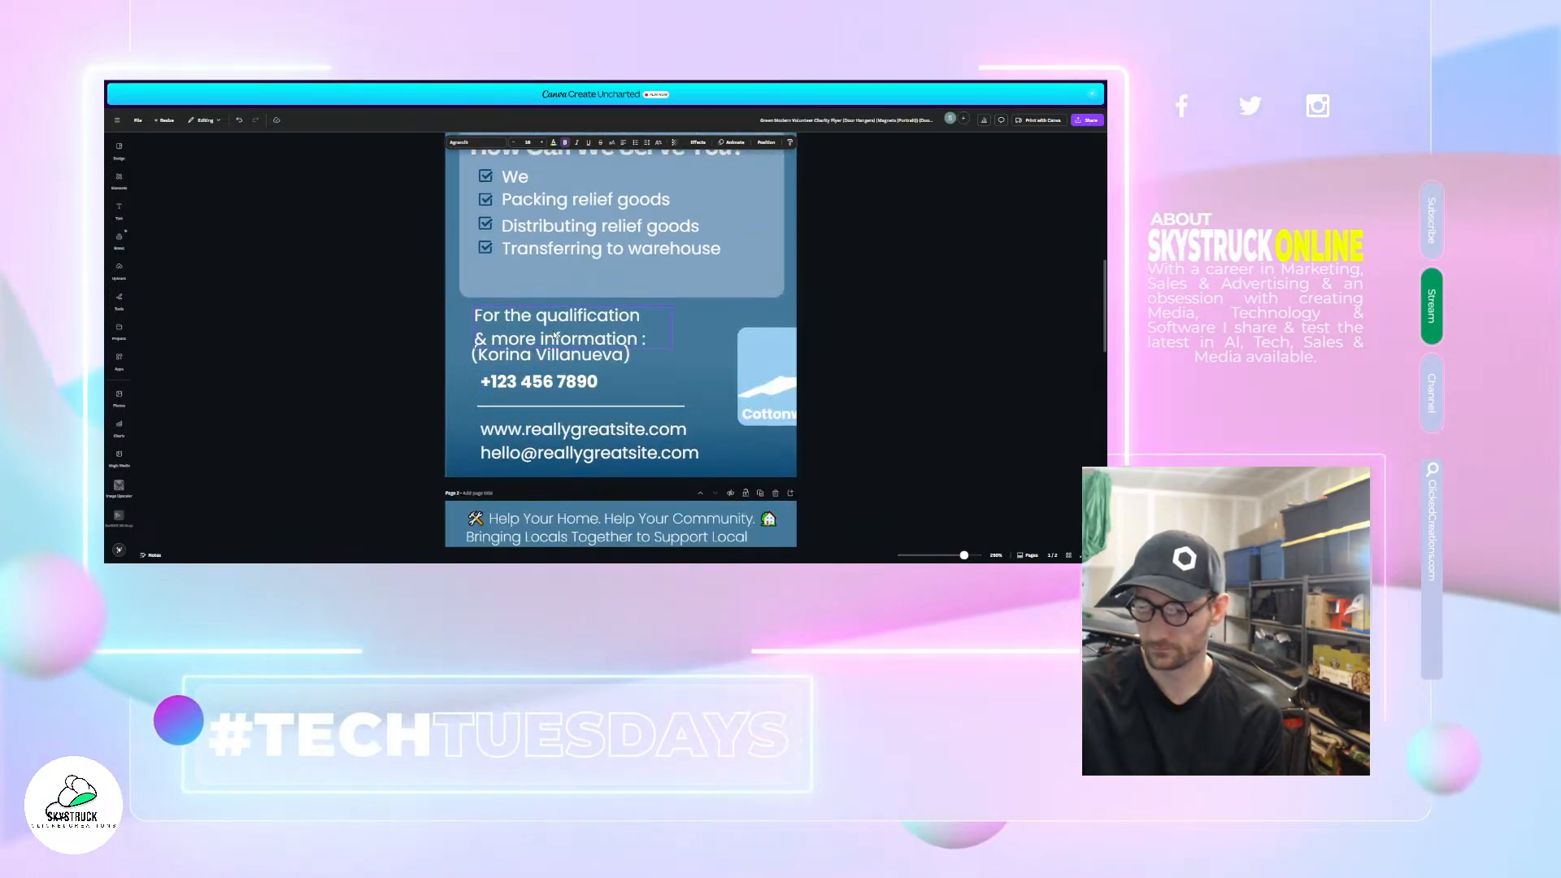
drag(555, 334, 551, 329)
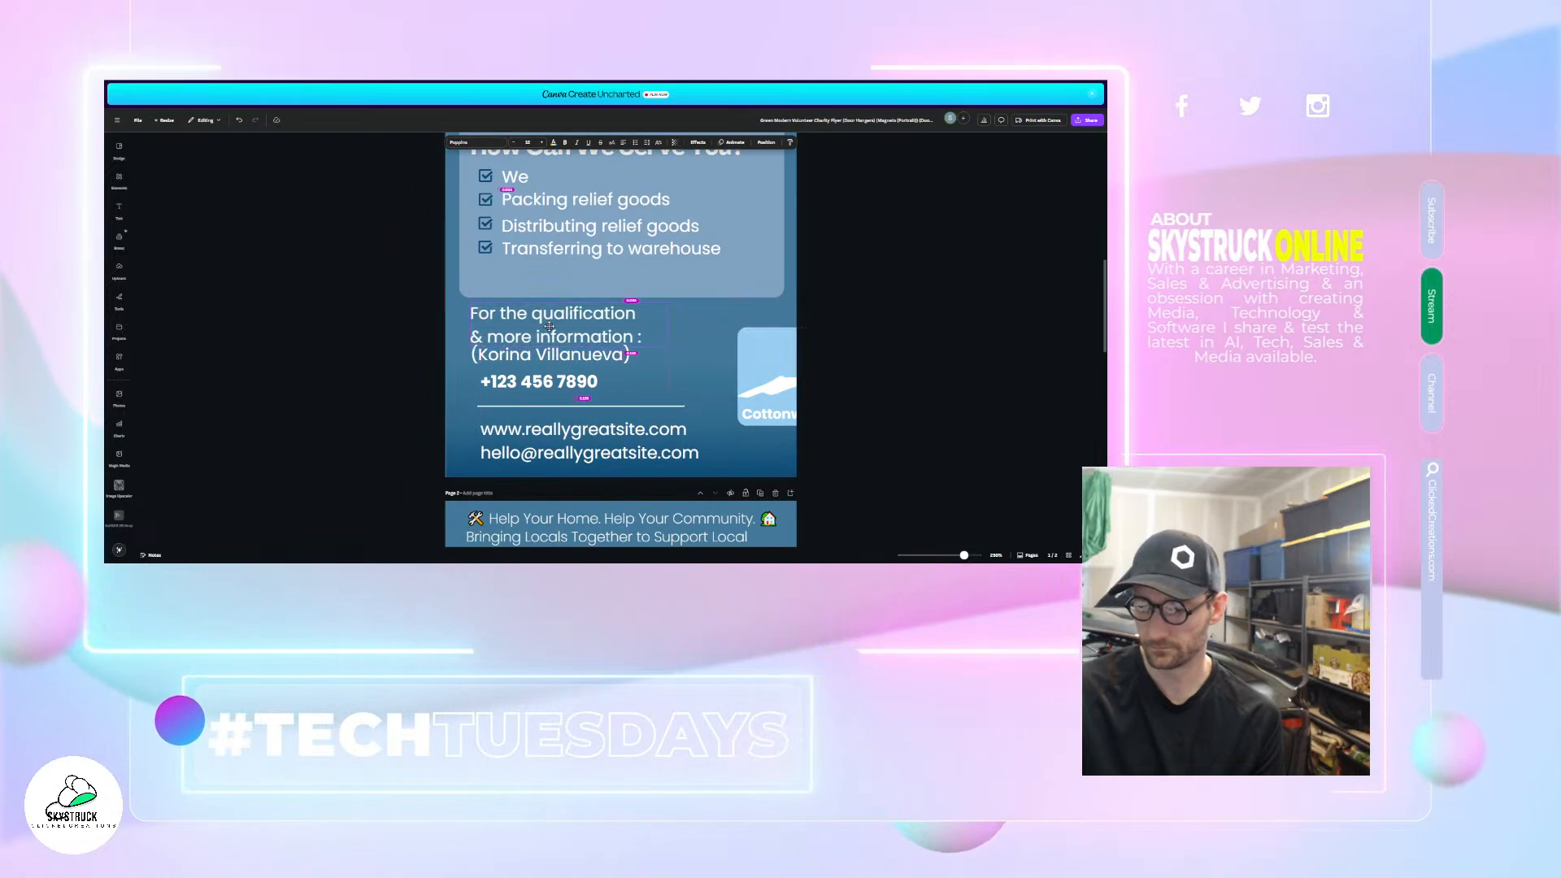
- Delete the second page's opening text from "Help Your Home. Help Your Community." through "What We Do:", keeping the leading tools emoji
scroll(551, 330, down, 4)
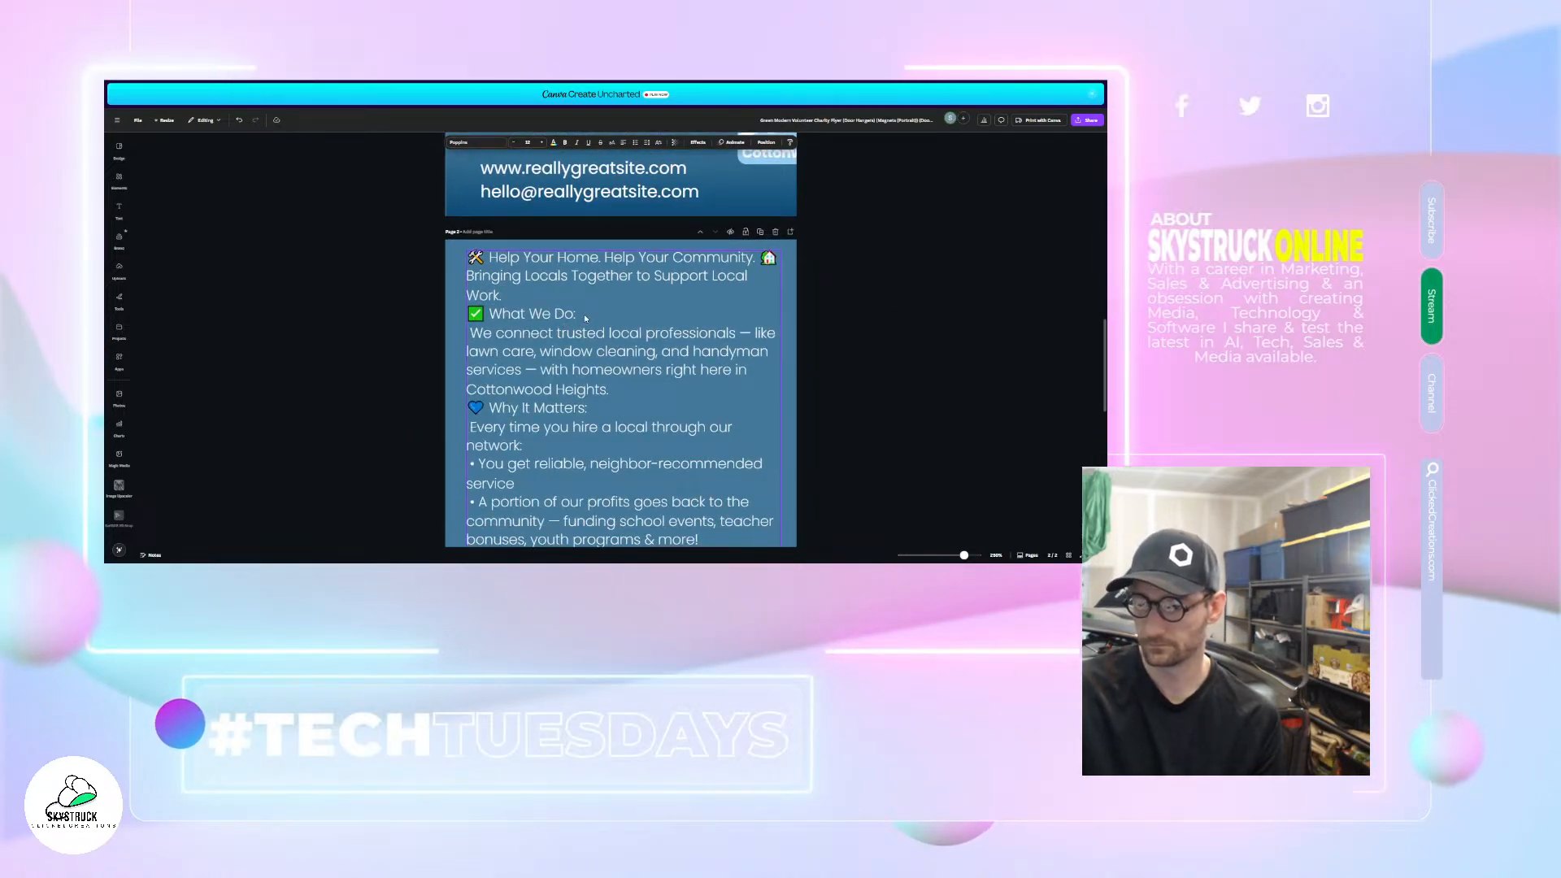
click(575, 333)
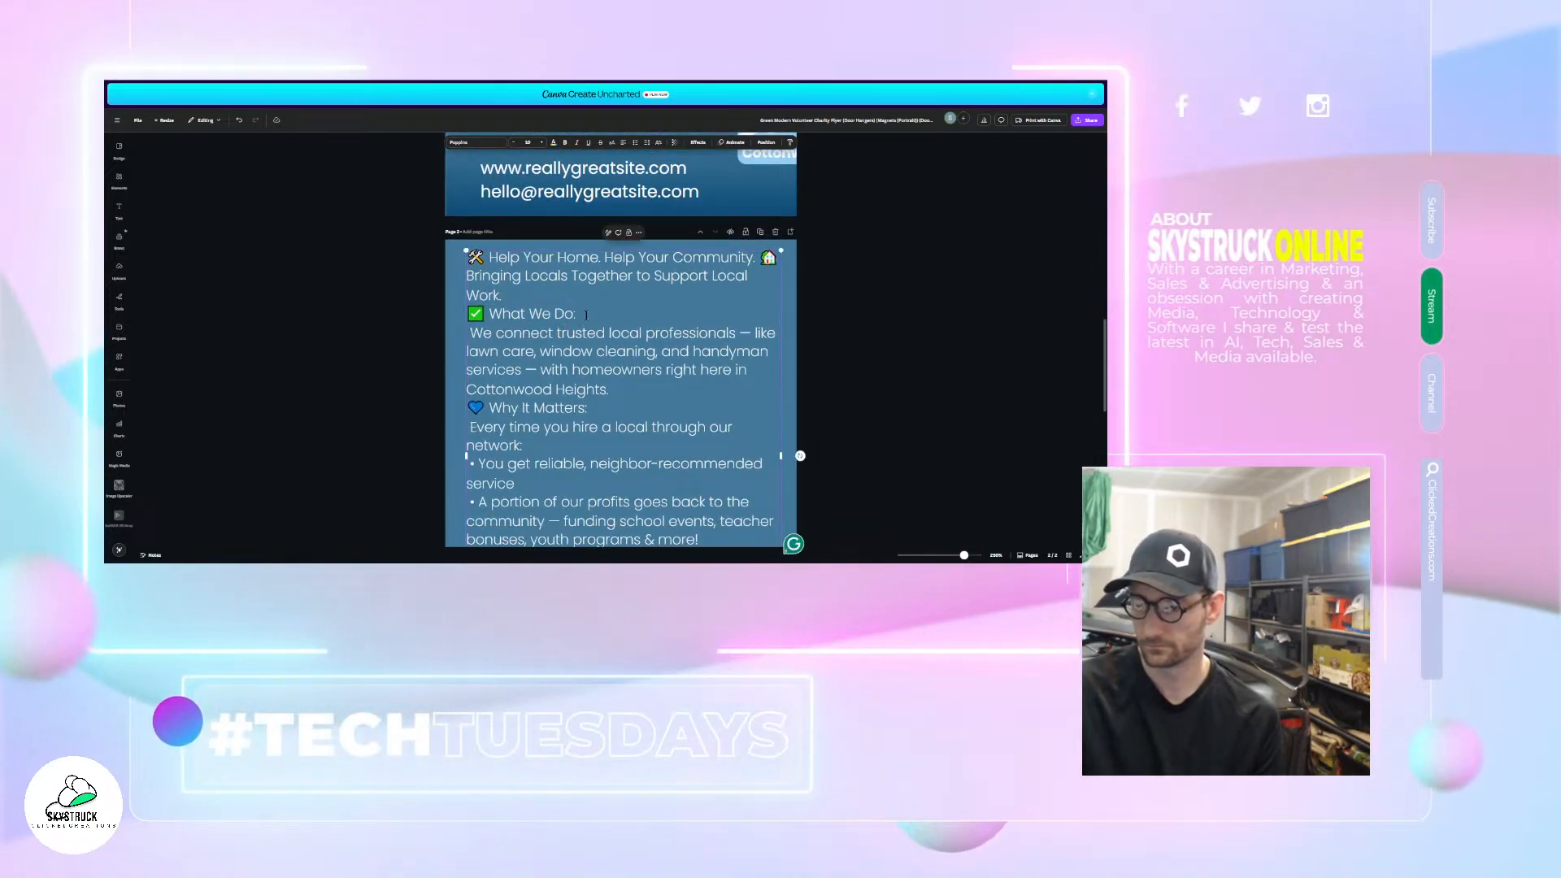
drag(576, 315, 453, 243)
key(BackSpace)
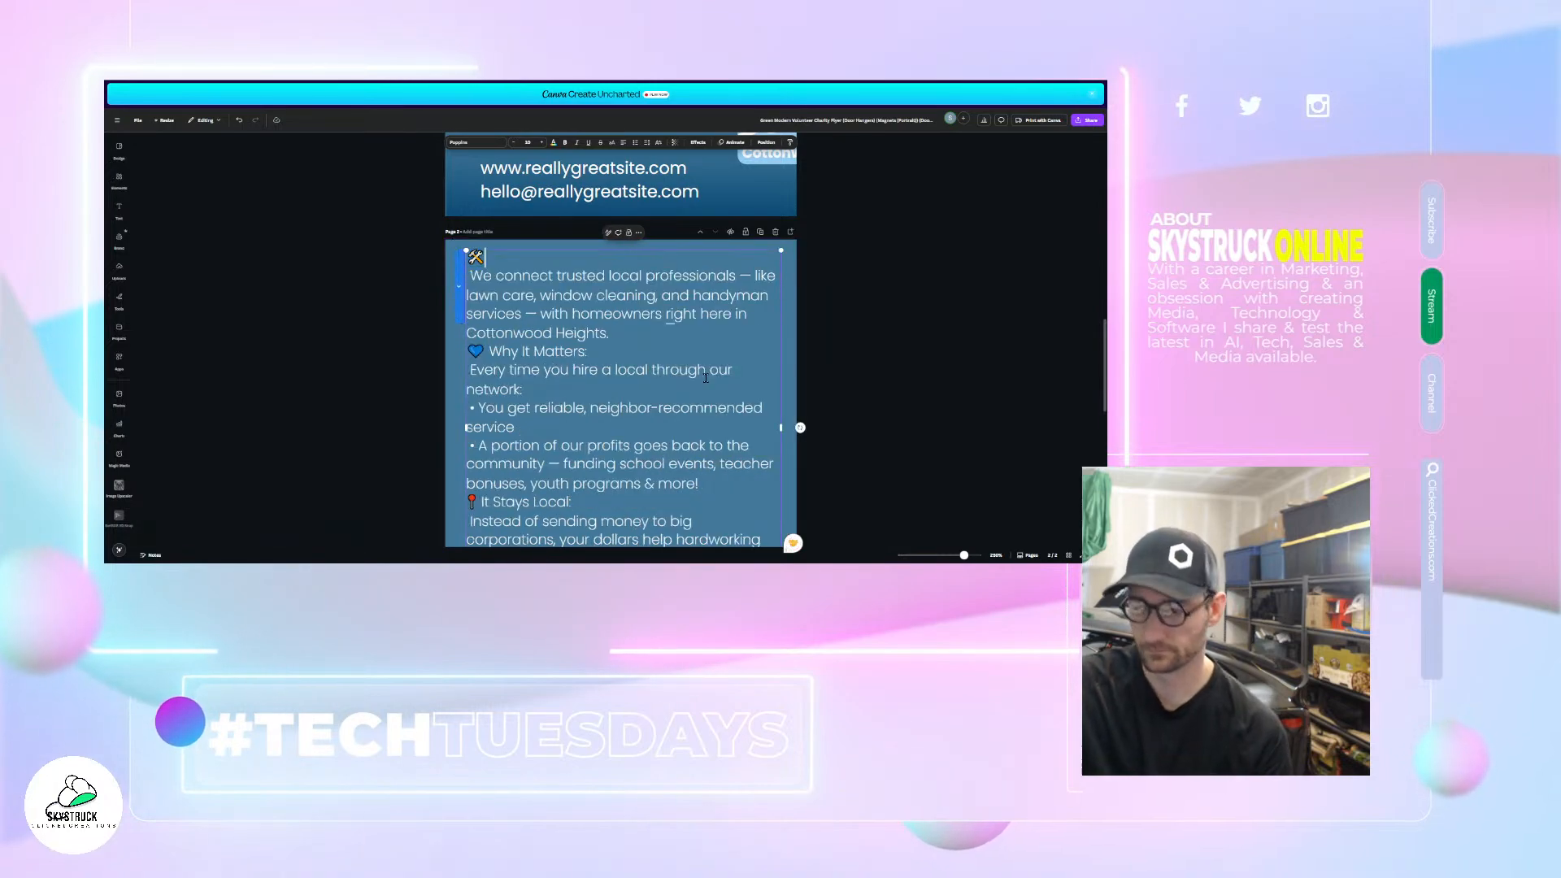
- Delete the leading tools emoji so the second page's text starts with "We connect trusted local professionals"
key(Delete)
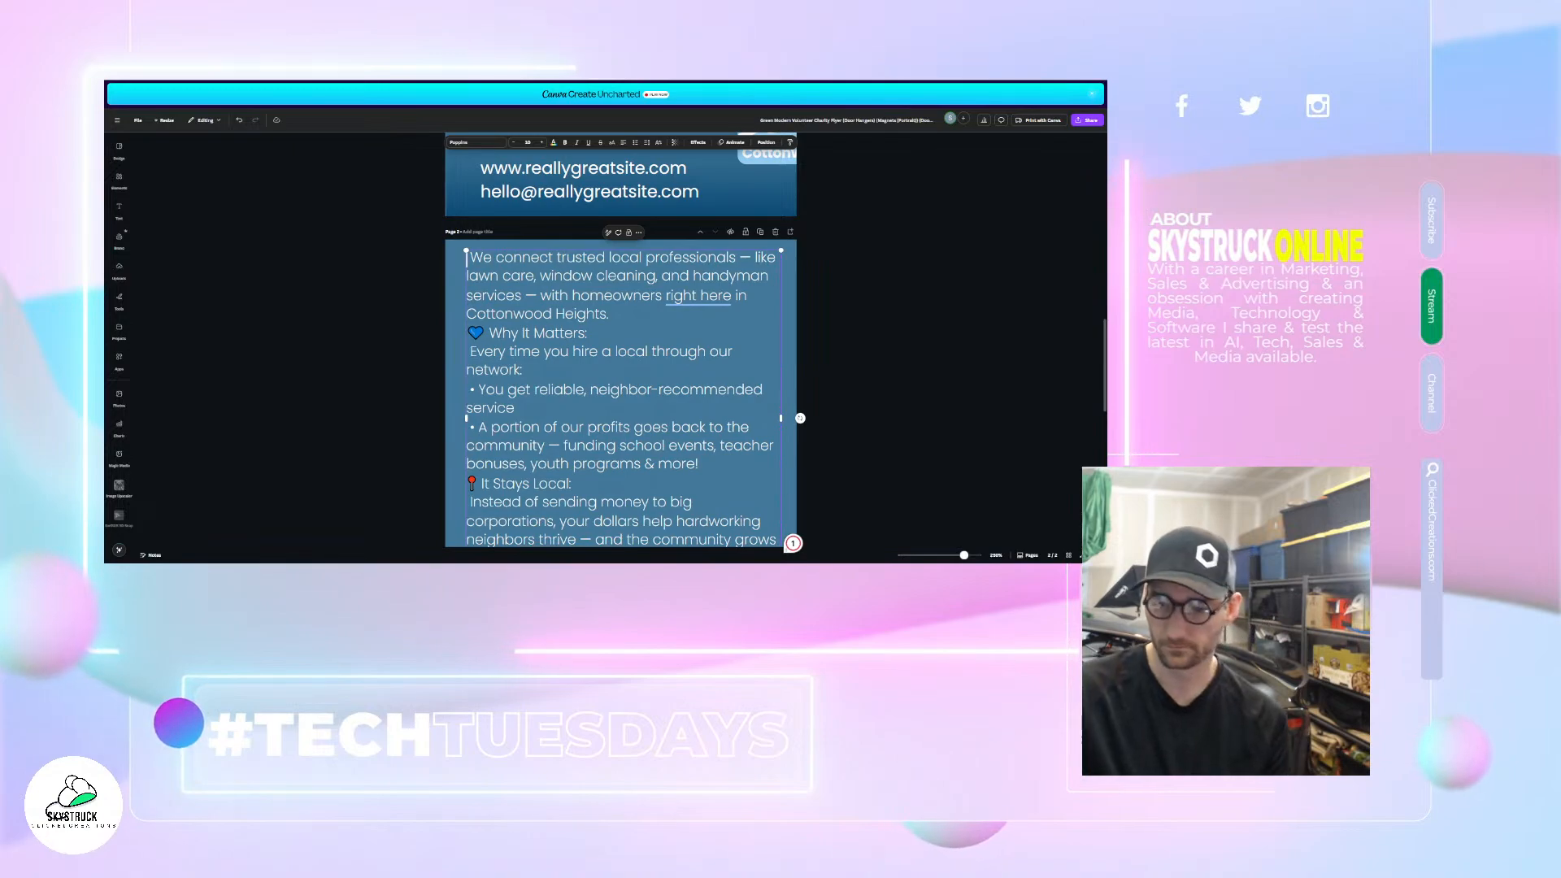
click(871, 311)
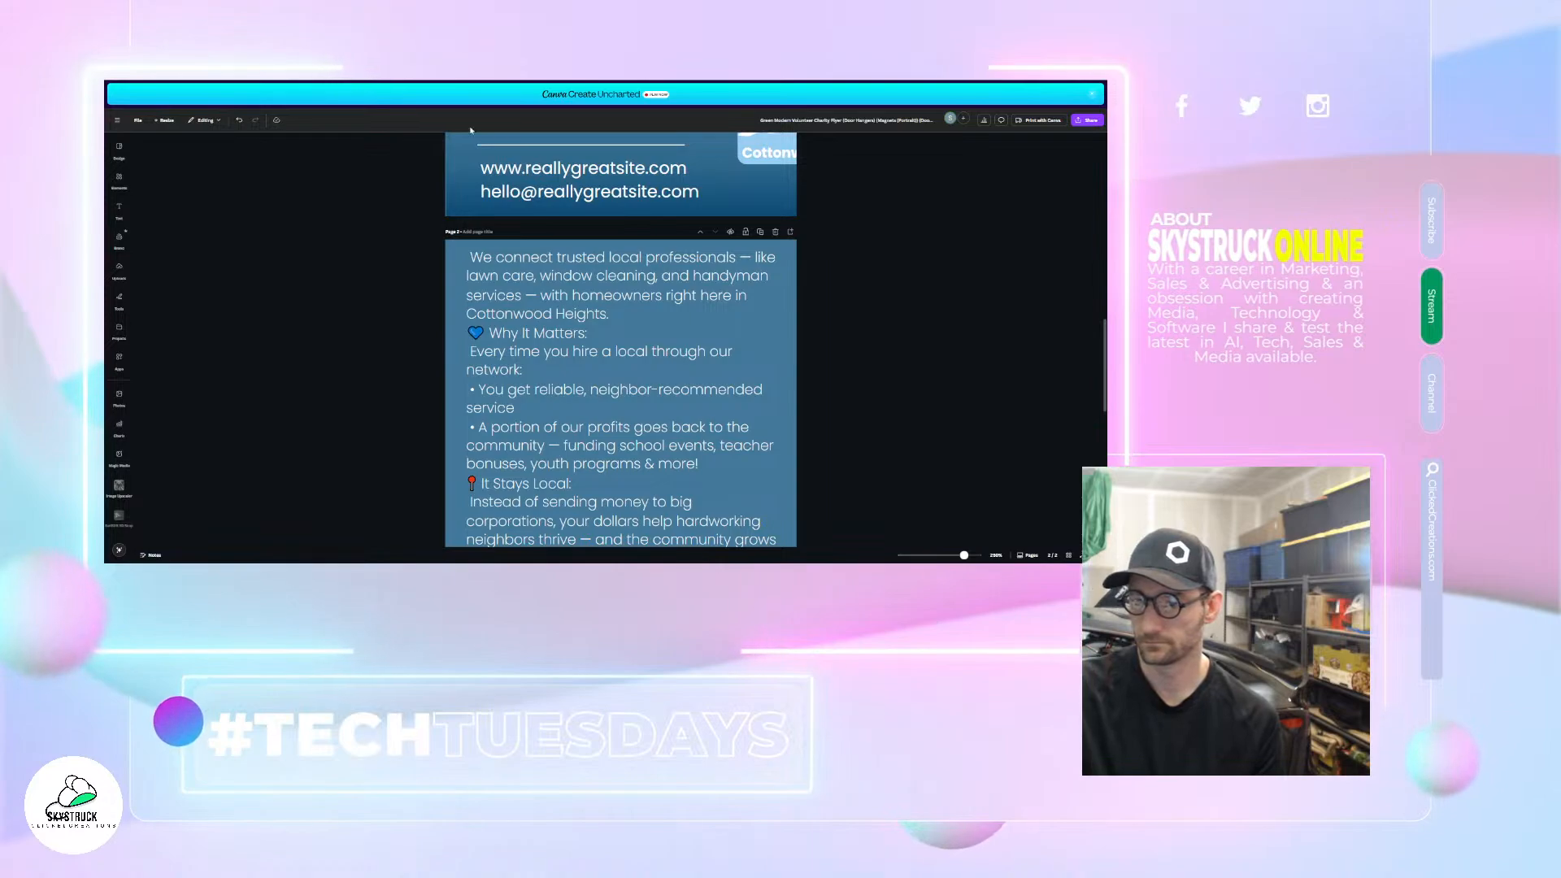
scroll(570, 285, up, 2)
scroll(569, 285, down, 2)
- Review the second page's body text alongside the first page's headings, service list and contact details
click(573, 293)
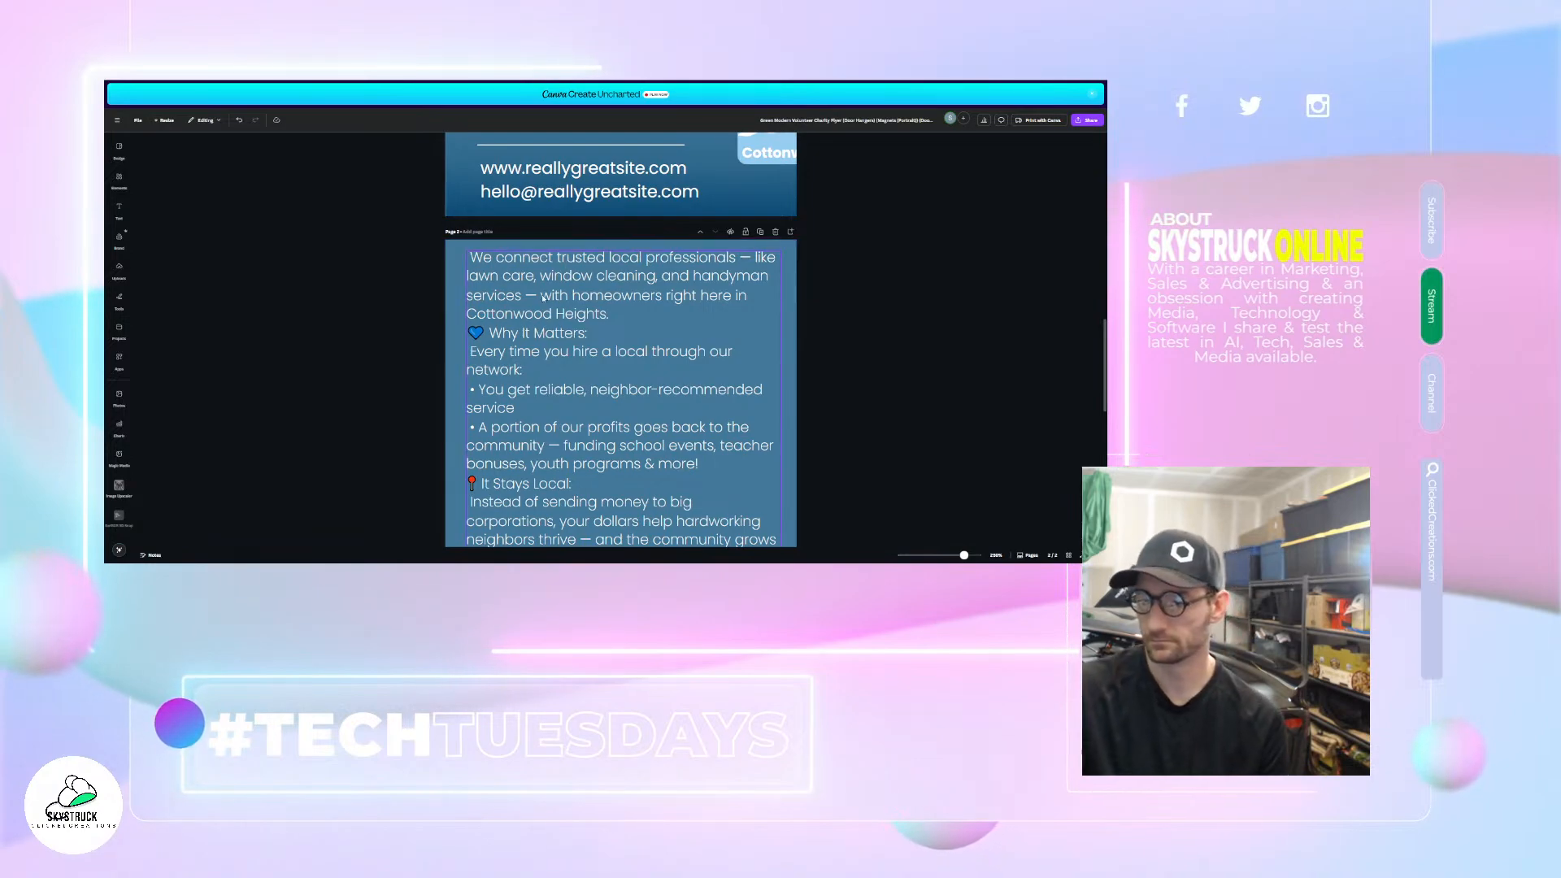
double_click(561, 263)
drag(609, 314, 475, 260)
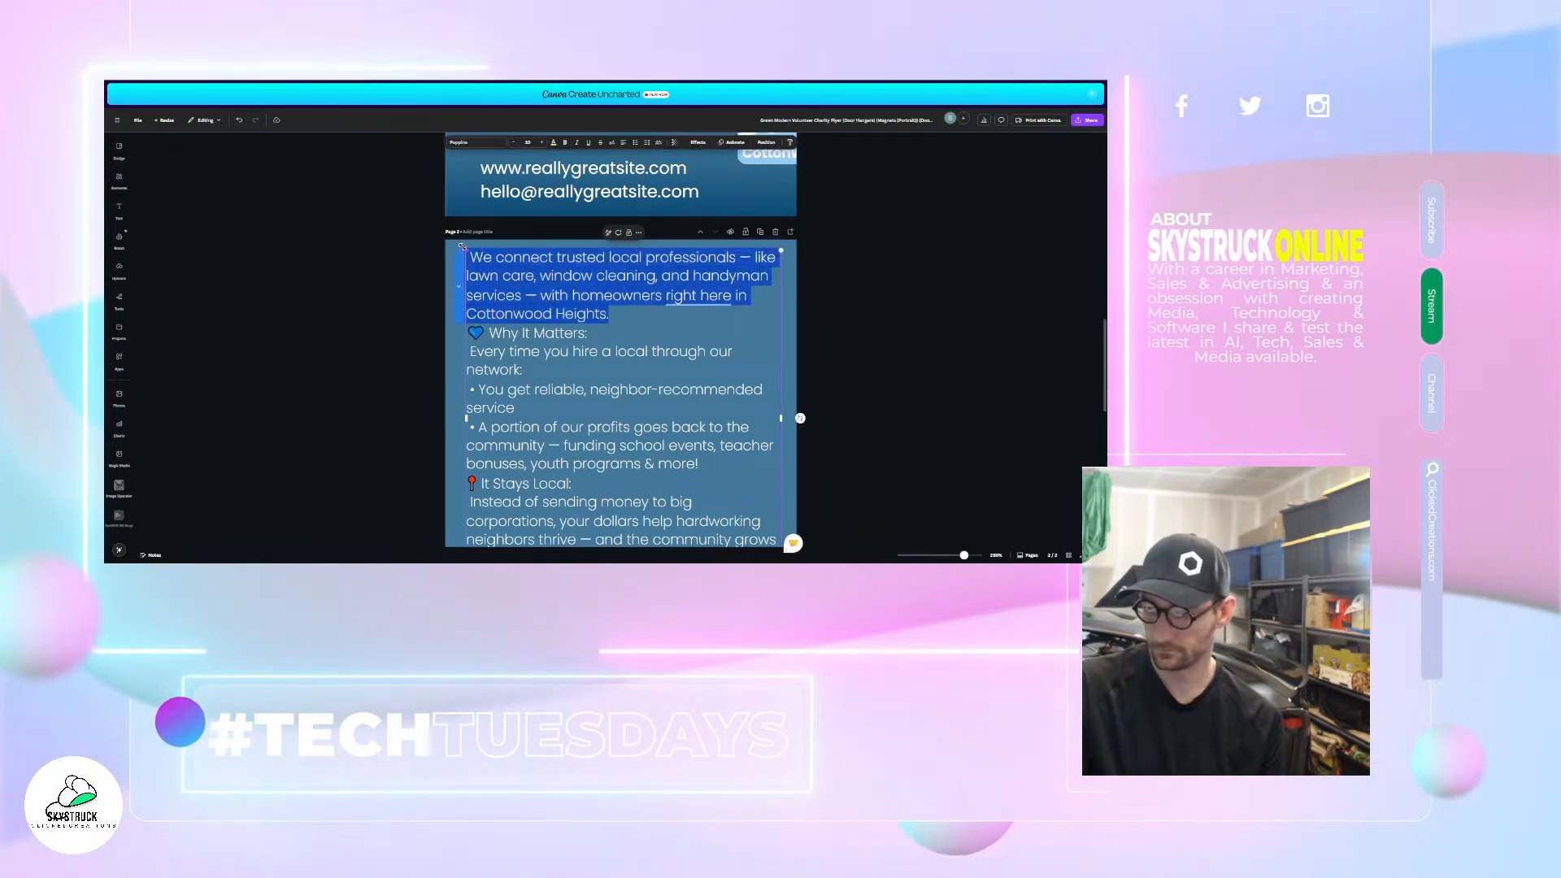
scroll(526, 265, up, 1)
scroll(526, 265, up, 10)
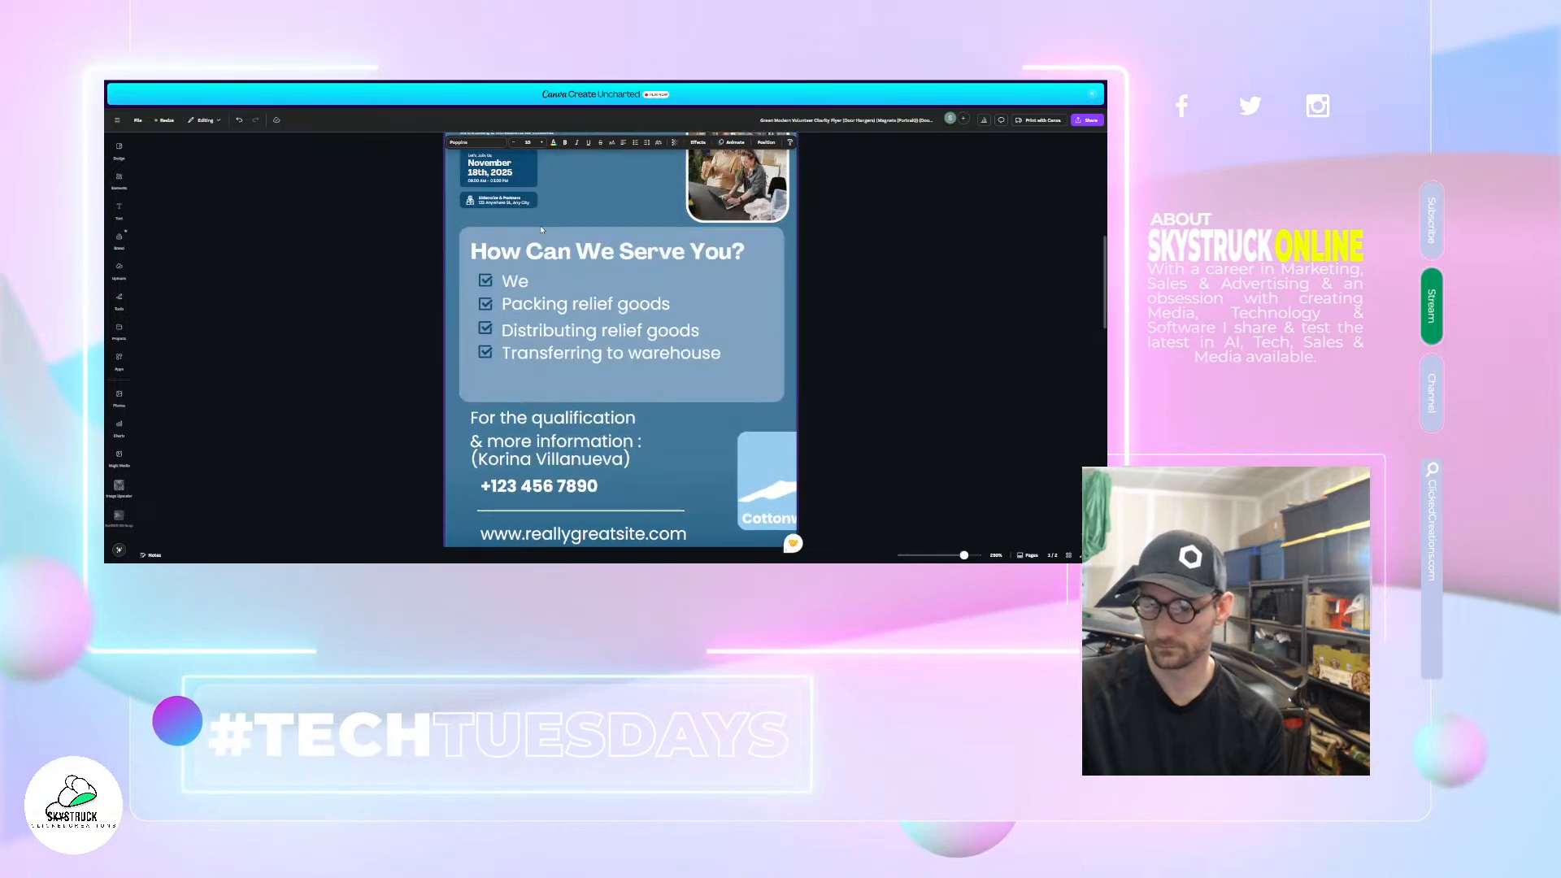
scroll(475, 260, down, 2)
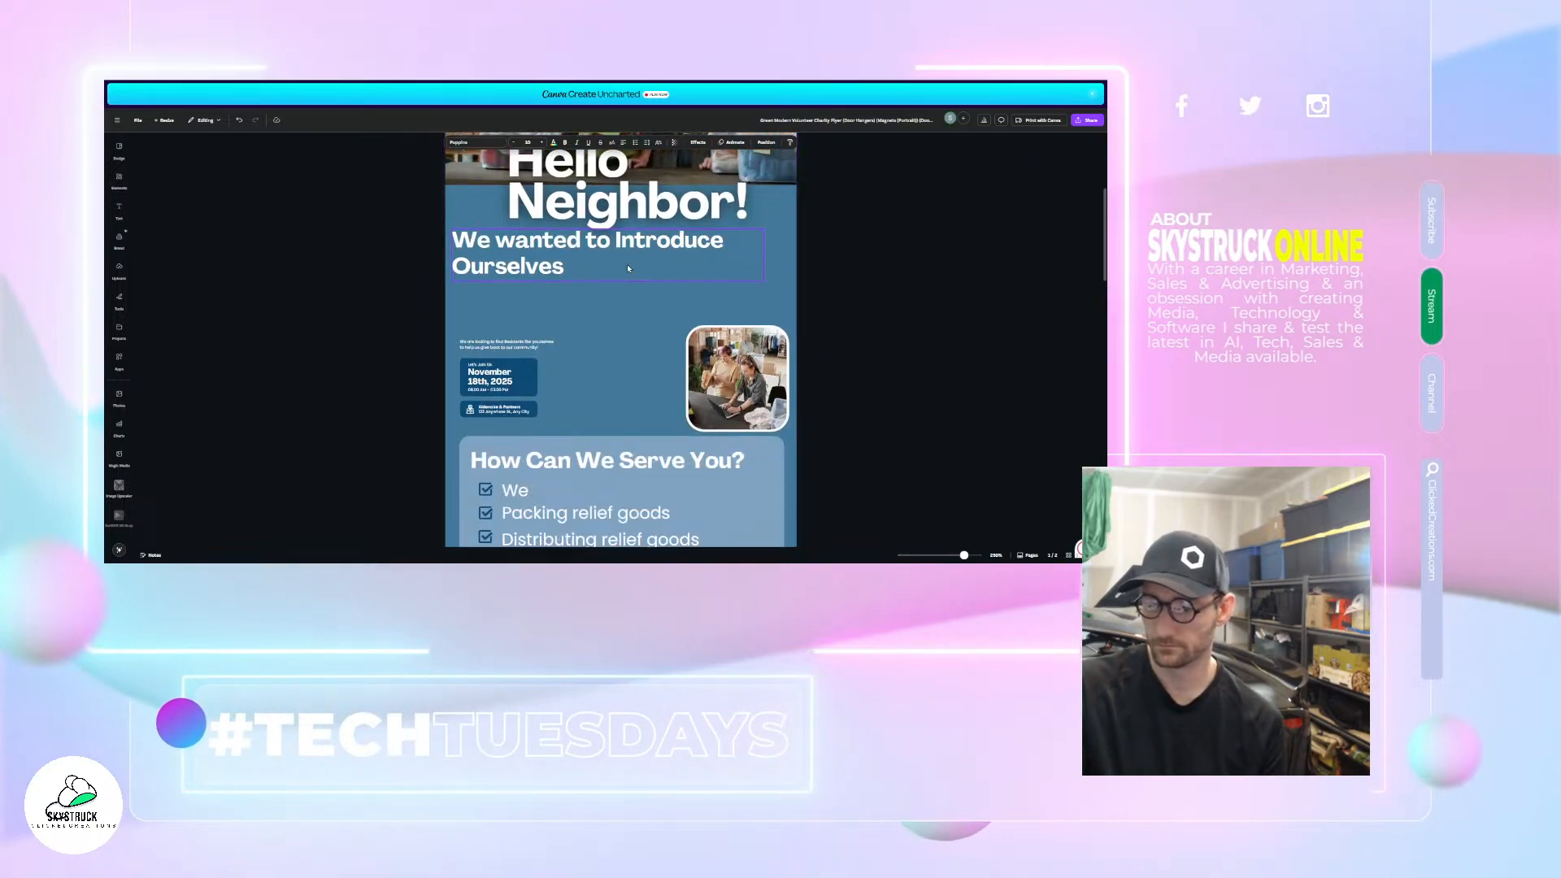
scroll(688, 388, down, 10)
scroll(674, 415, down, 2)
click(343, 334)
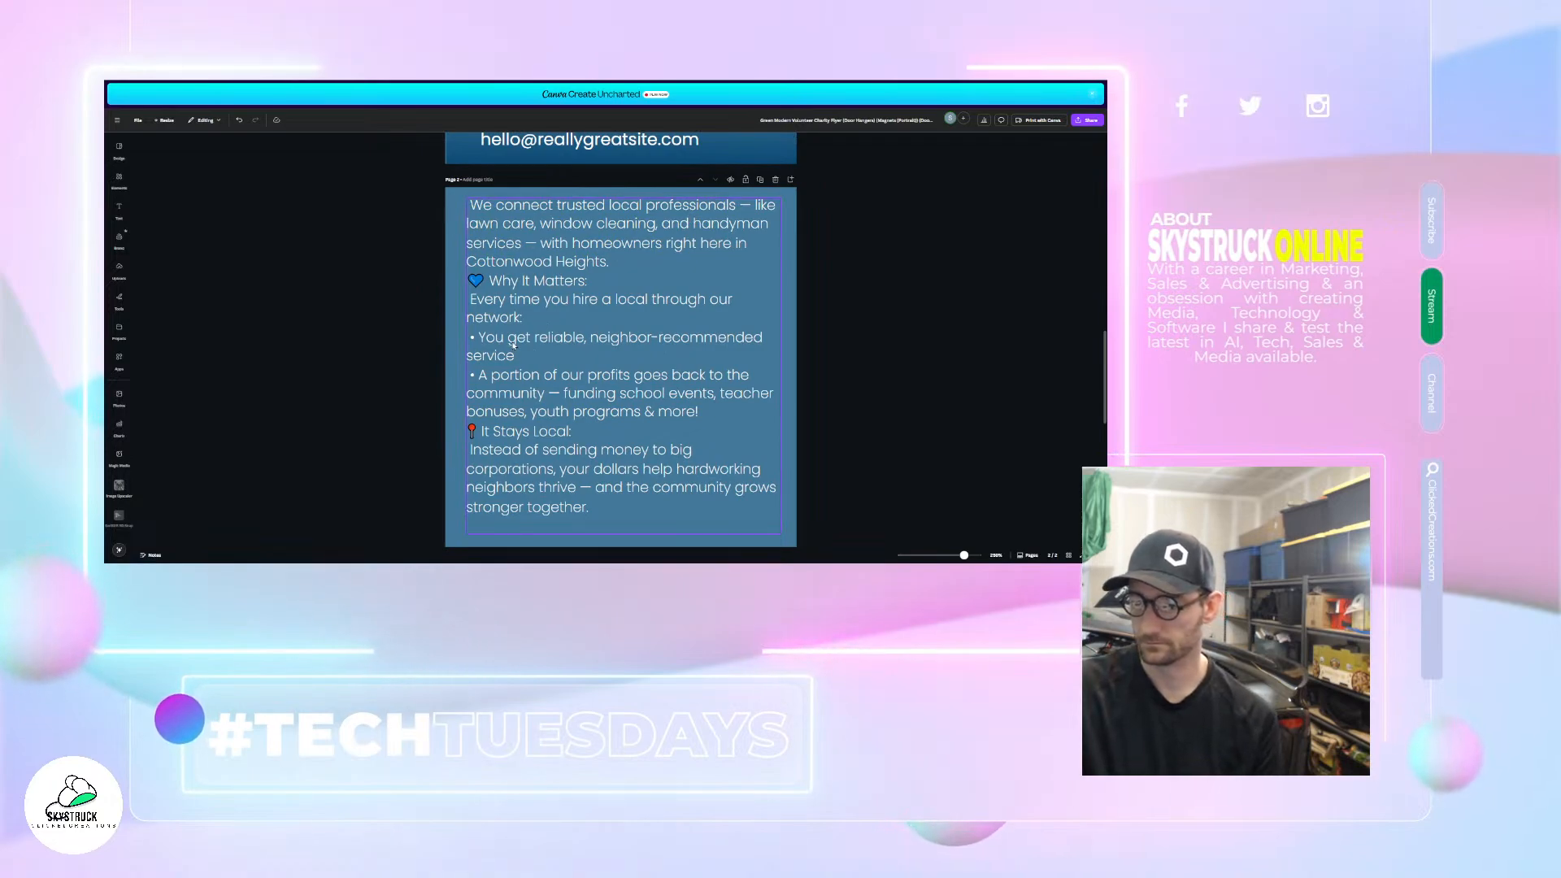
scroll(515, 380, down, 3)
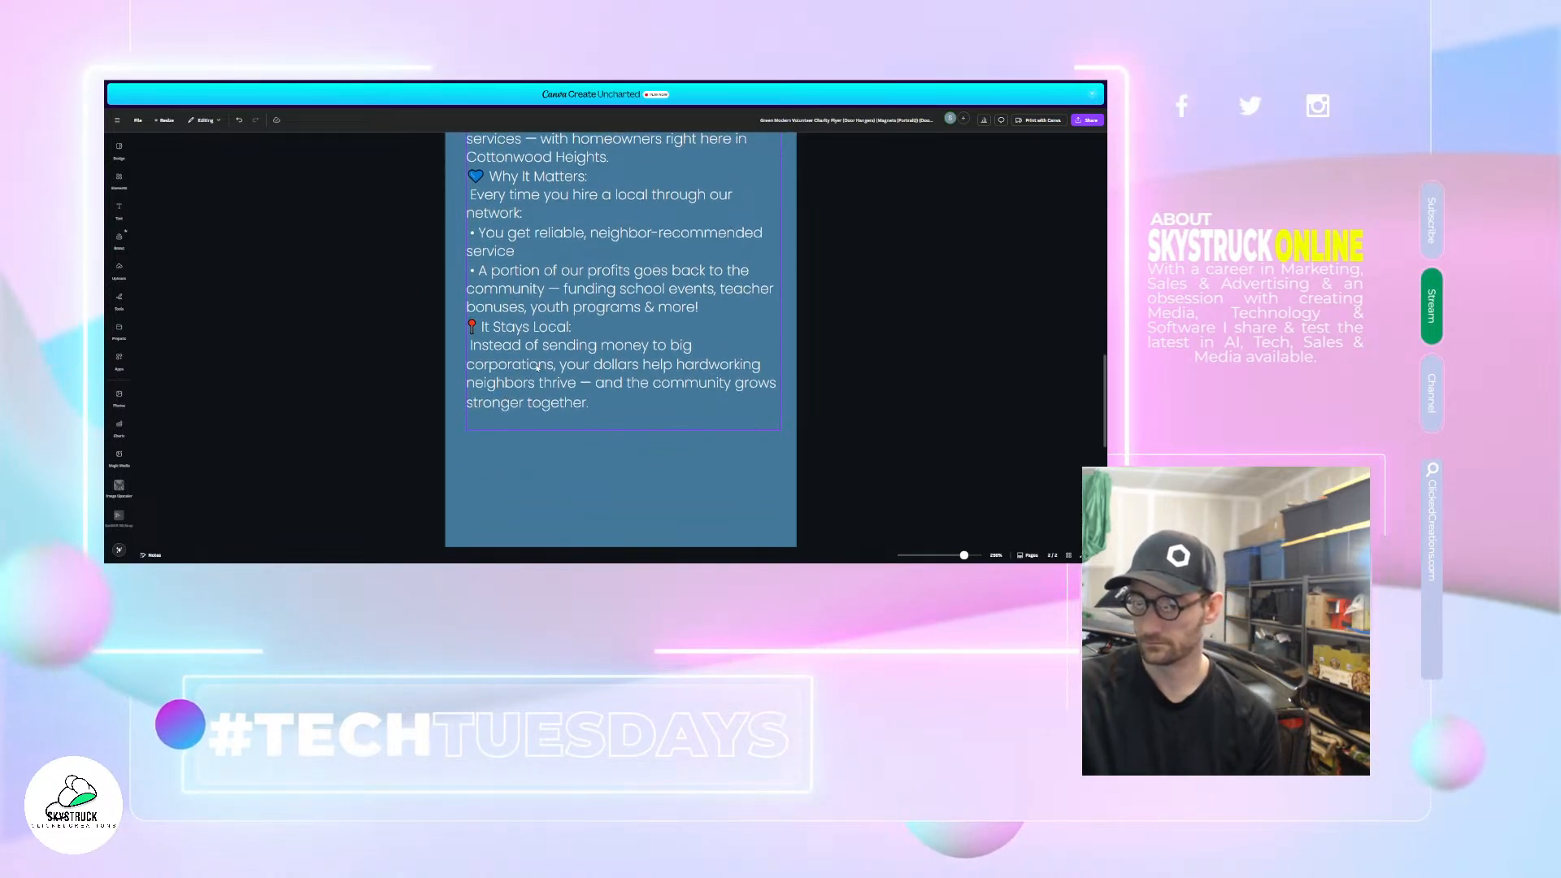
scroll(526, 387, up, 10)
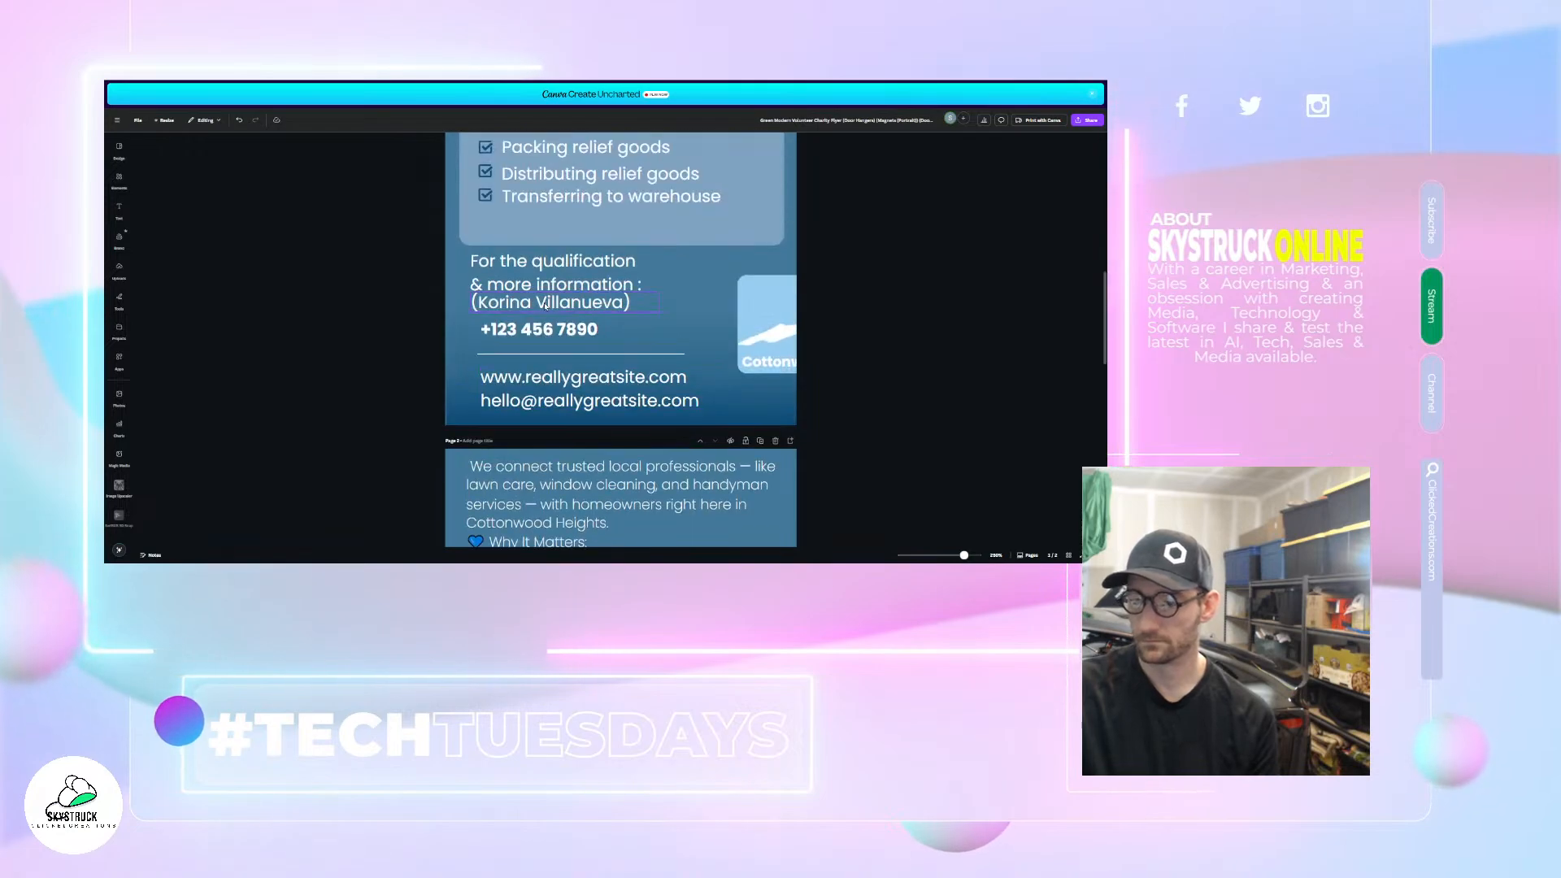
- Nudge the second page's body text box slightly down and outward within the page
scroll(549, 322, down, 8)
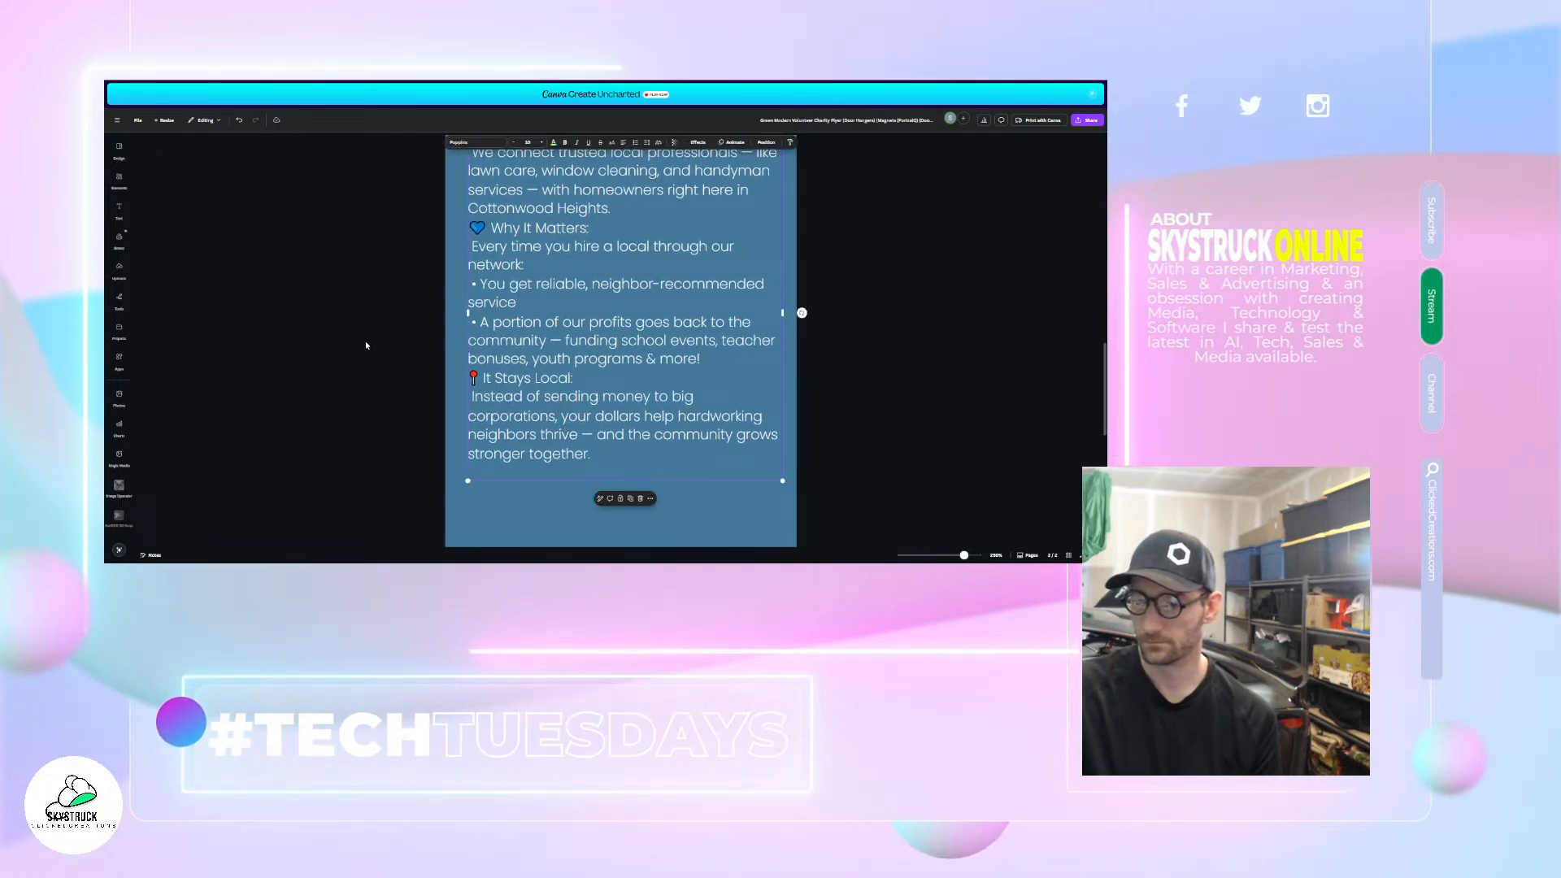
scroll(400, 304, up, 3)
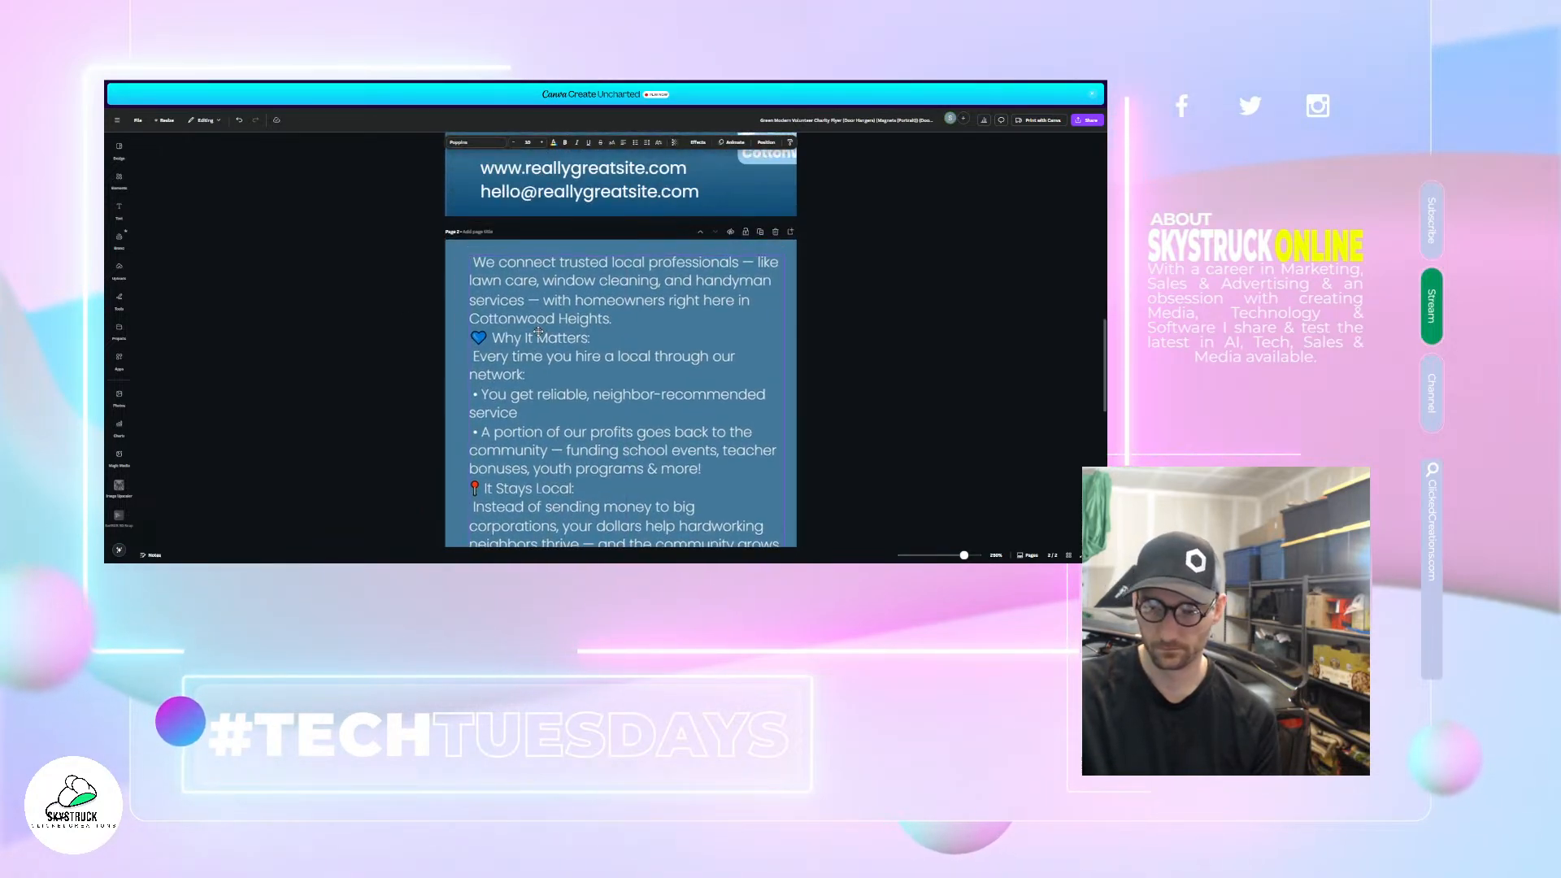
click(535, 332)
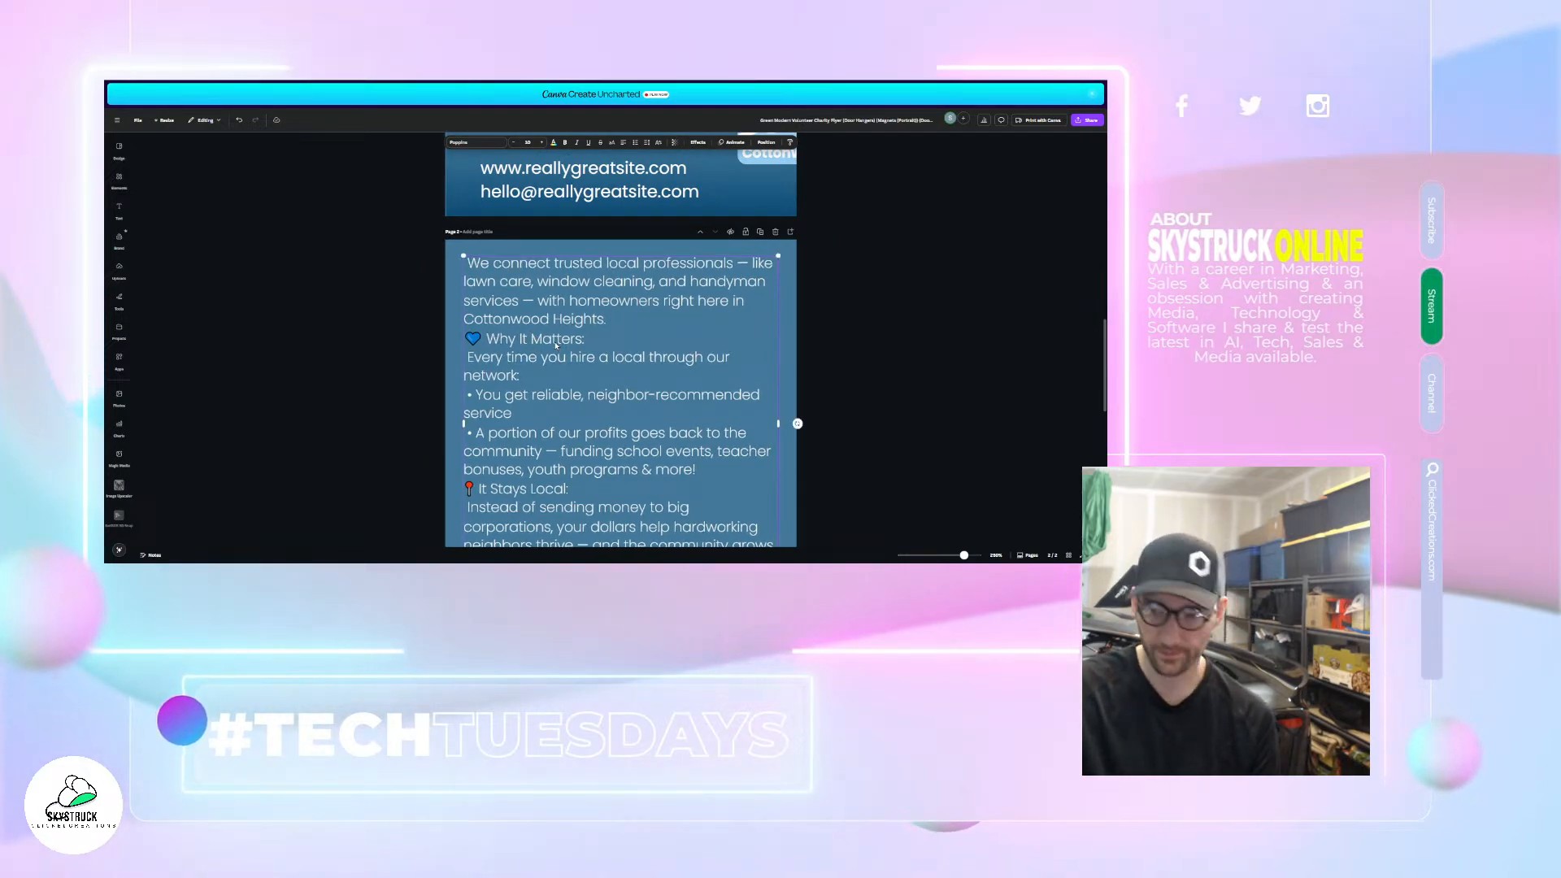
scroll(558, 347, down, 3)
scroll(558, 347, up, 4)
scroll(529, 358, down, 4)
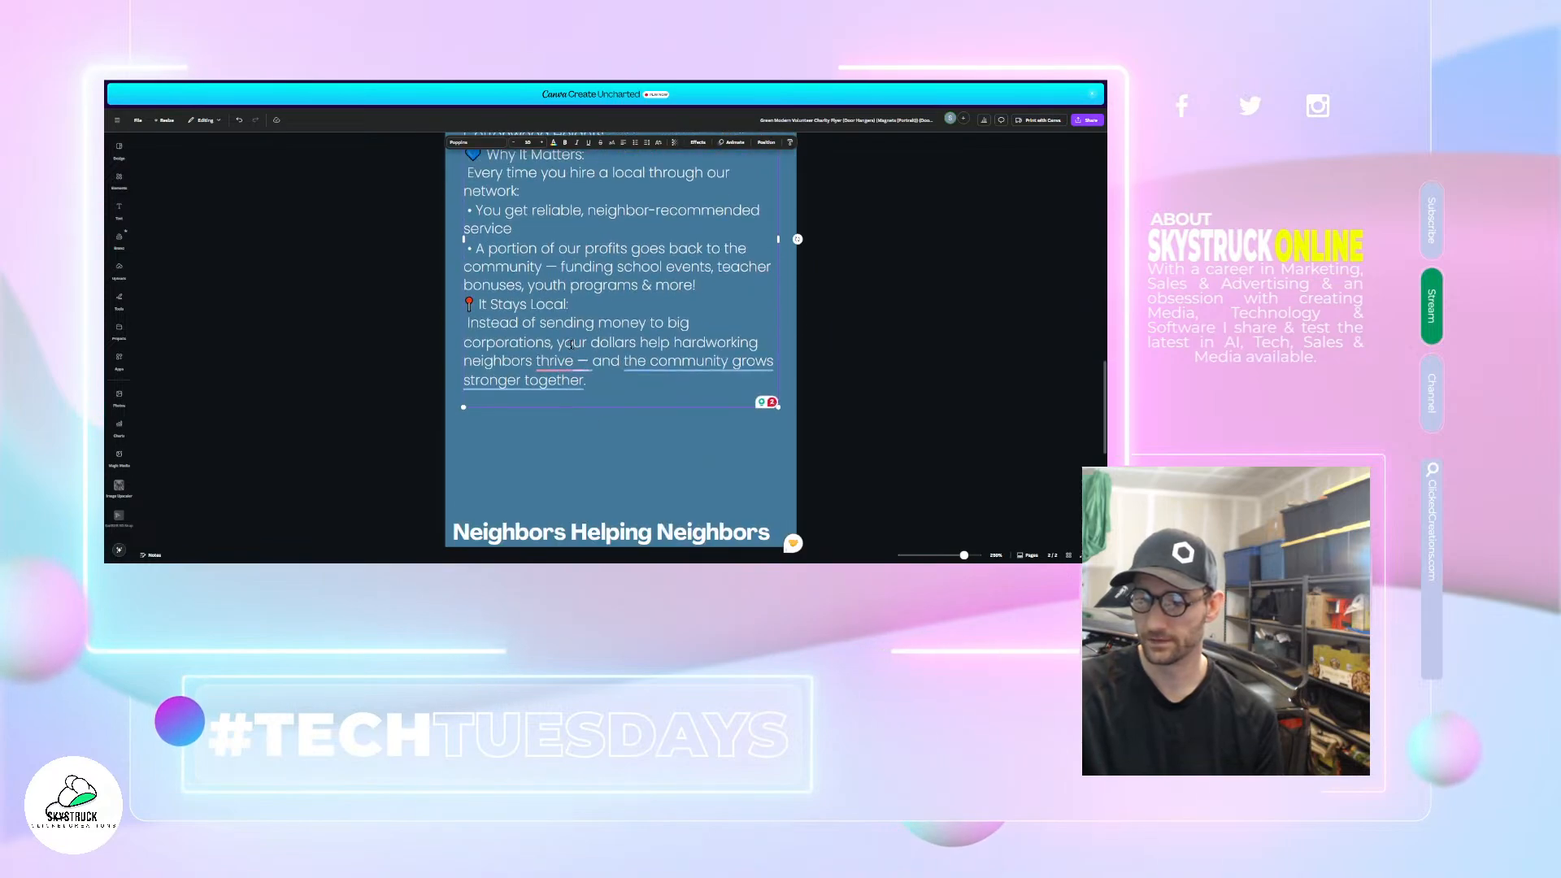
click(557, 350)
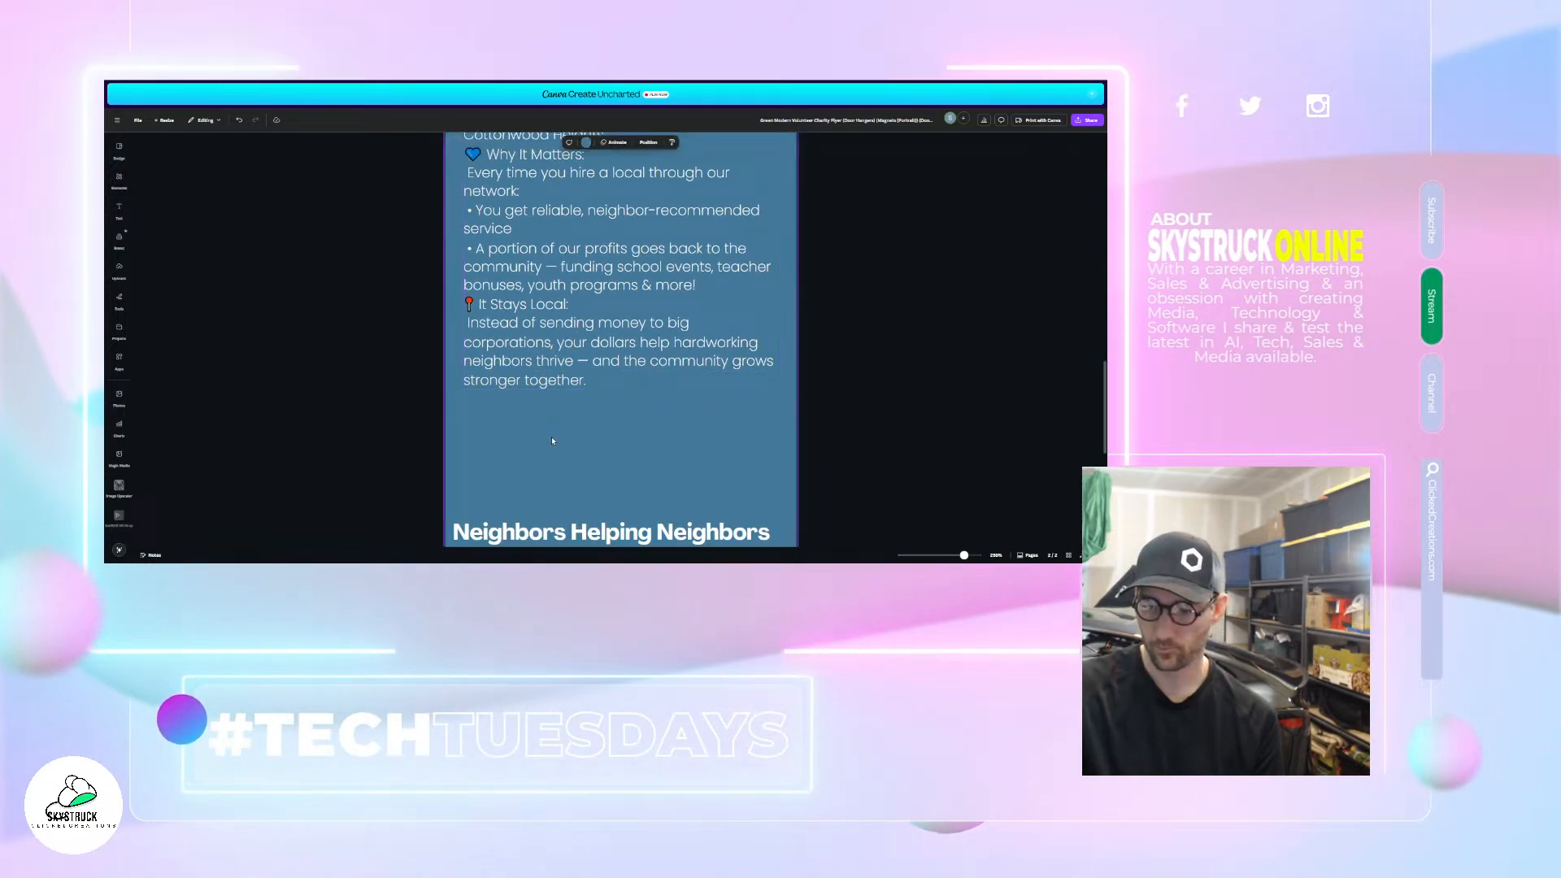
- Duplicate the second page's body text box, place the copy below the original and reduce its content to "We"
key(ctrl+d)
drag(587, 262, 577, 512)
drag(562, 406, 568, 455)
triple_click(567, 455)
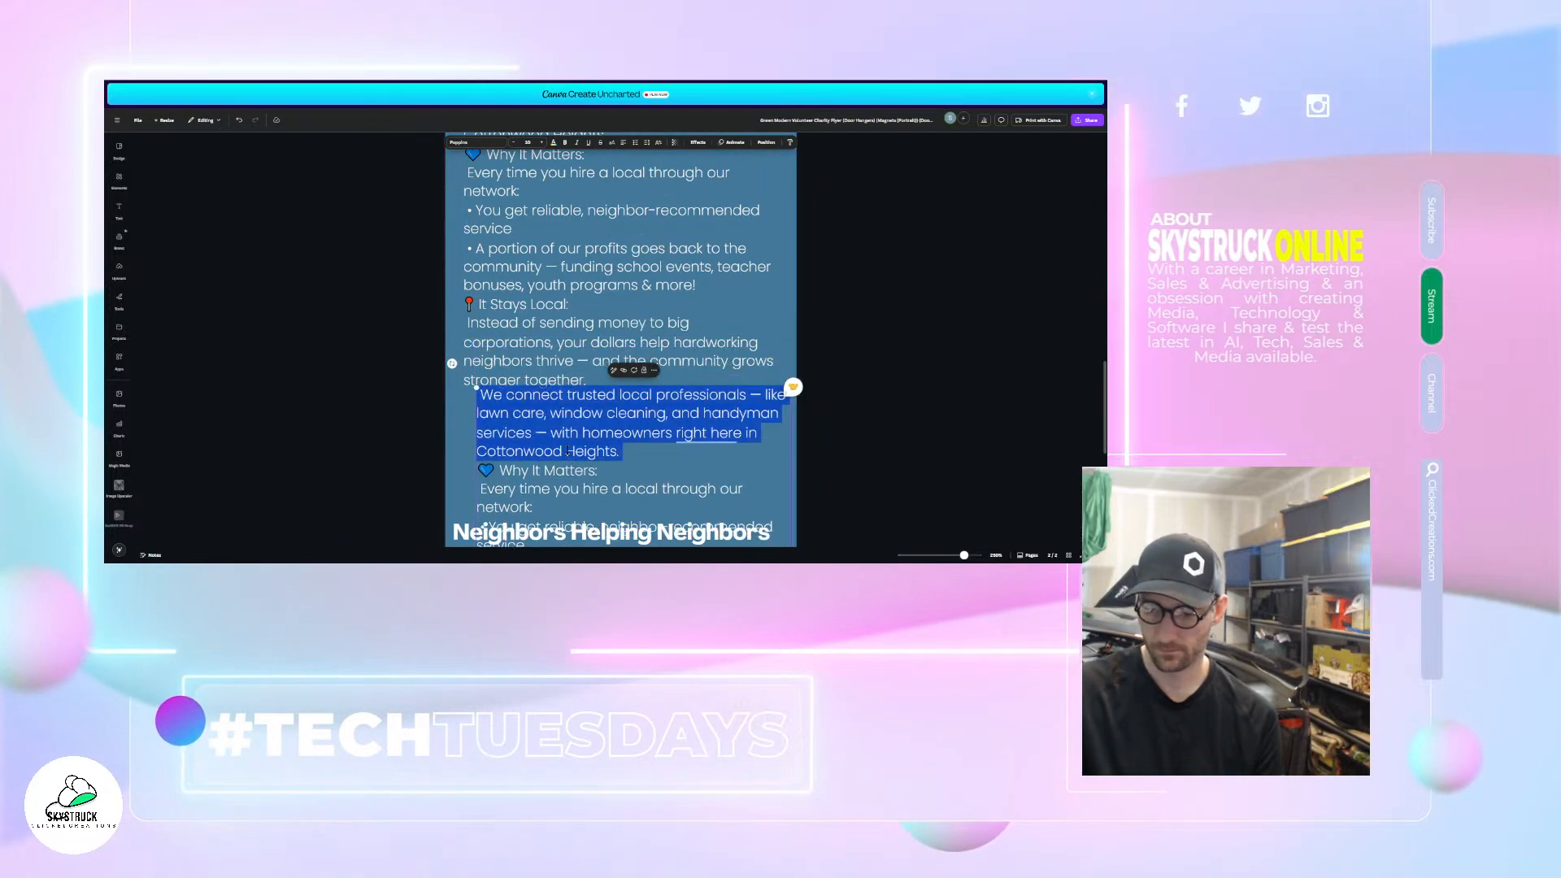
click(571, 433)
drag(504, 396, 614, 458)
key(BackSpace)
scroll(569, 382, up, 5)
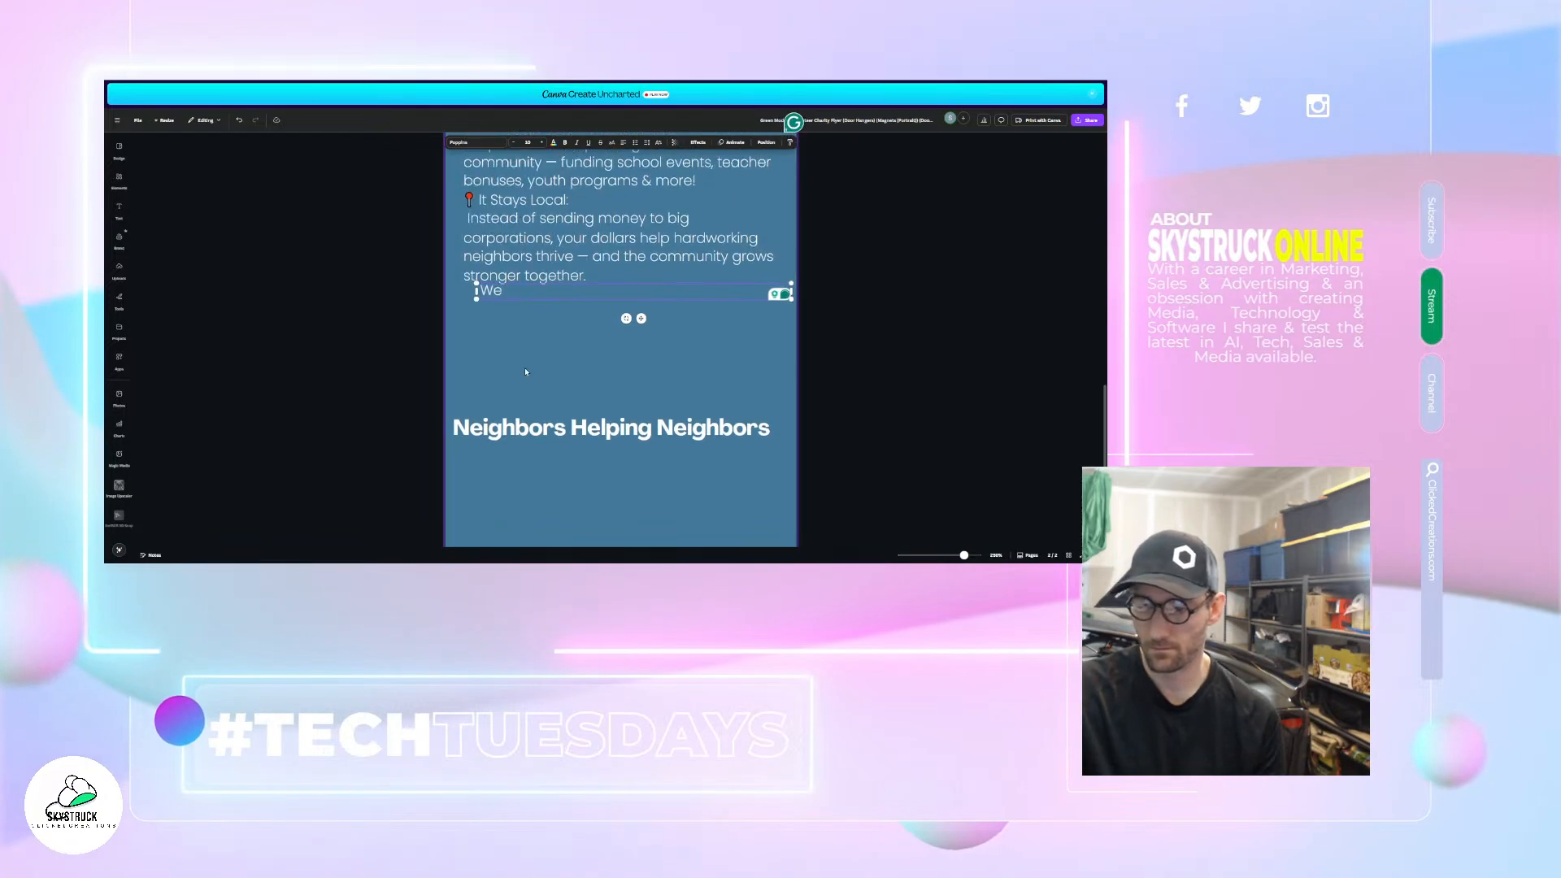
- Move the "Neighbors Helping Neighbors" heading further down and place the short "We" text below the body text, aligned with it
drag(519, 350, 508, 398)
scroll(601, 483, down, 3)
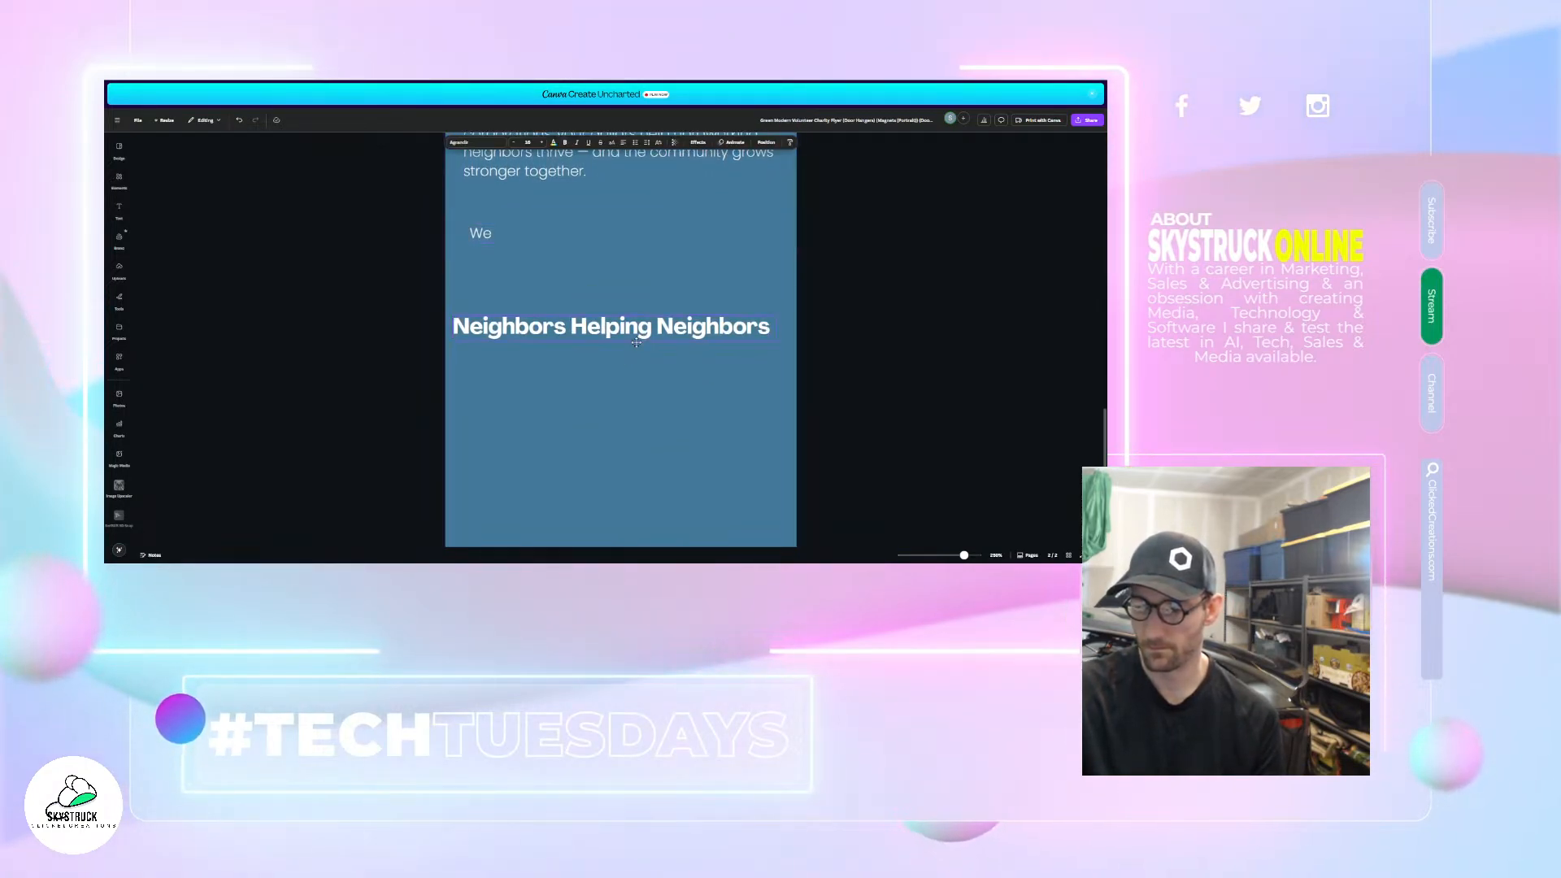
drag(639, 326, 657, 475)
scroll(491, 343, up, 2)
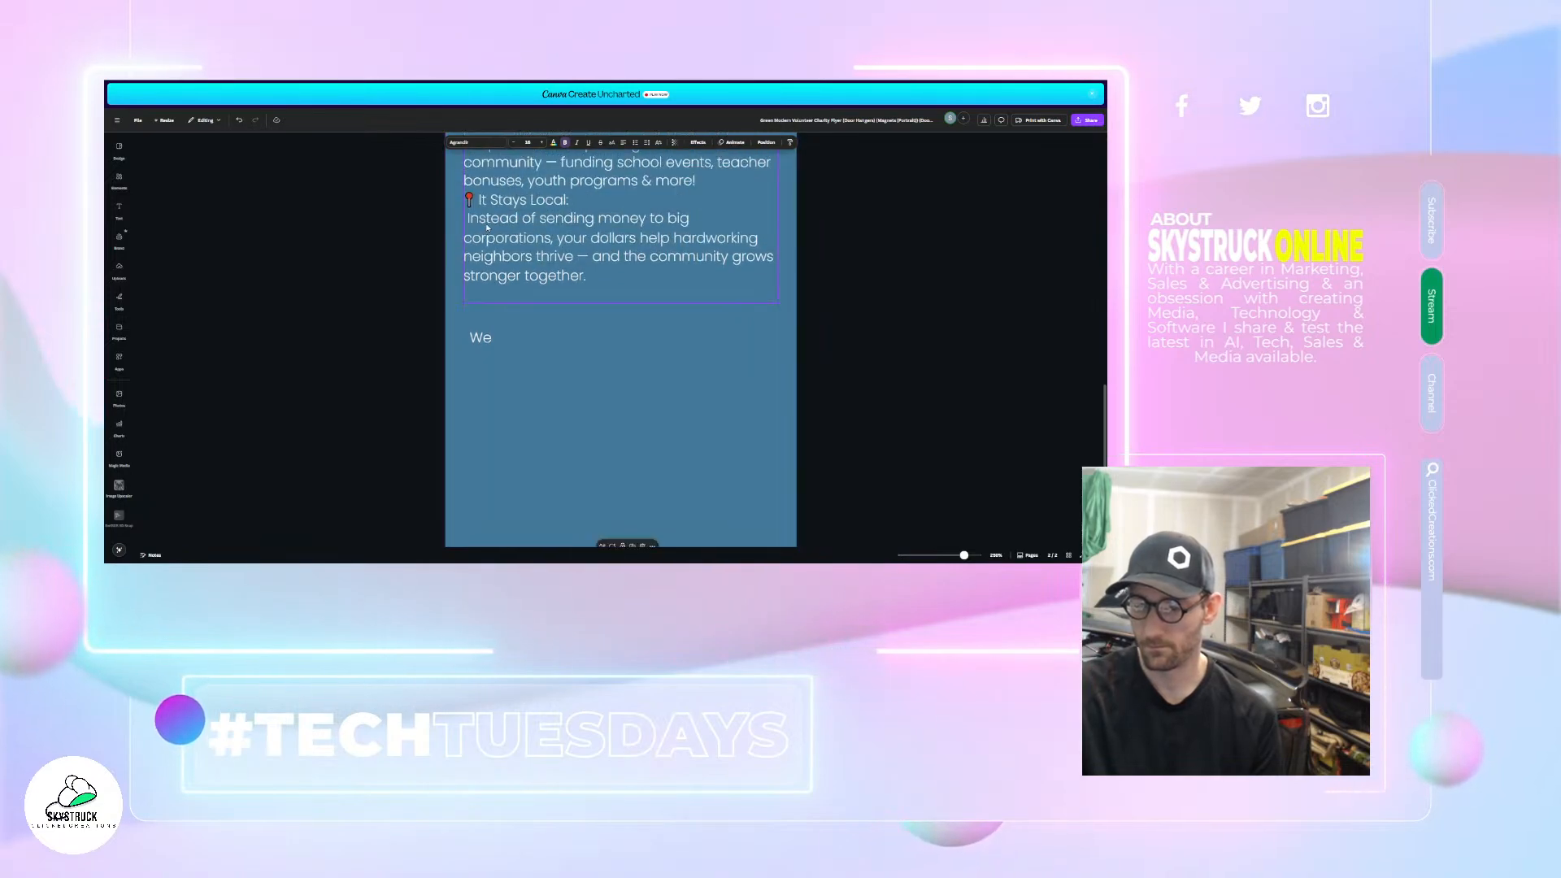
drag(491, 343, 489, 395)
click(493, 394)
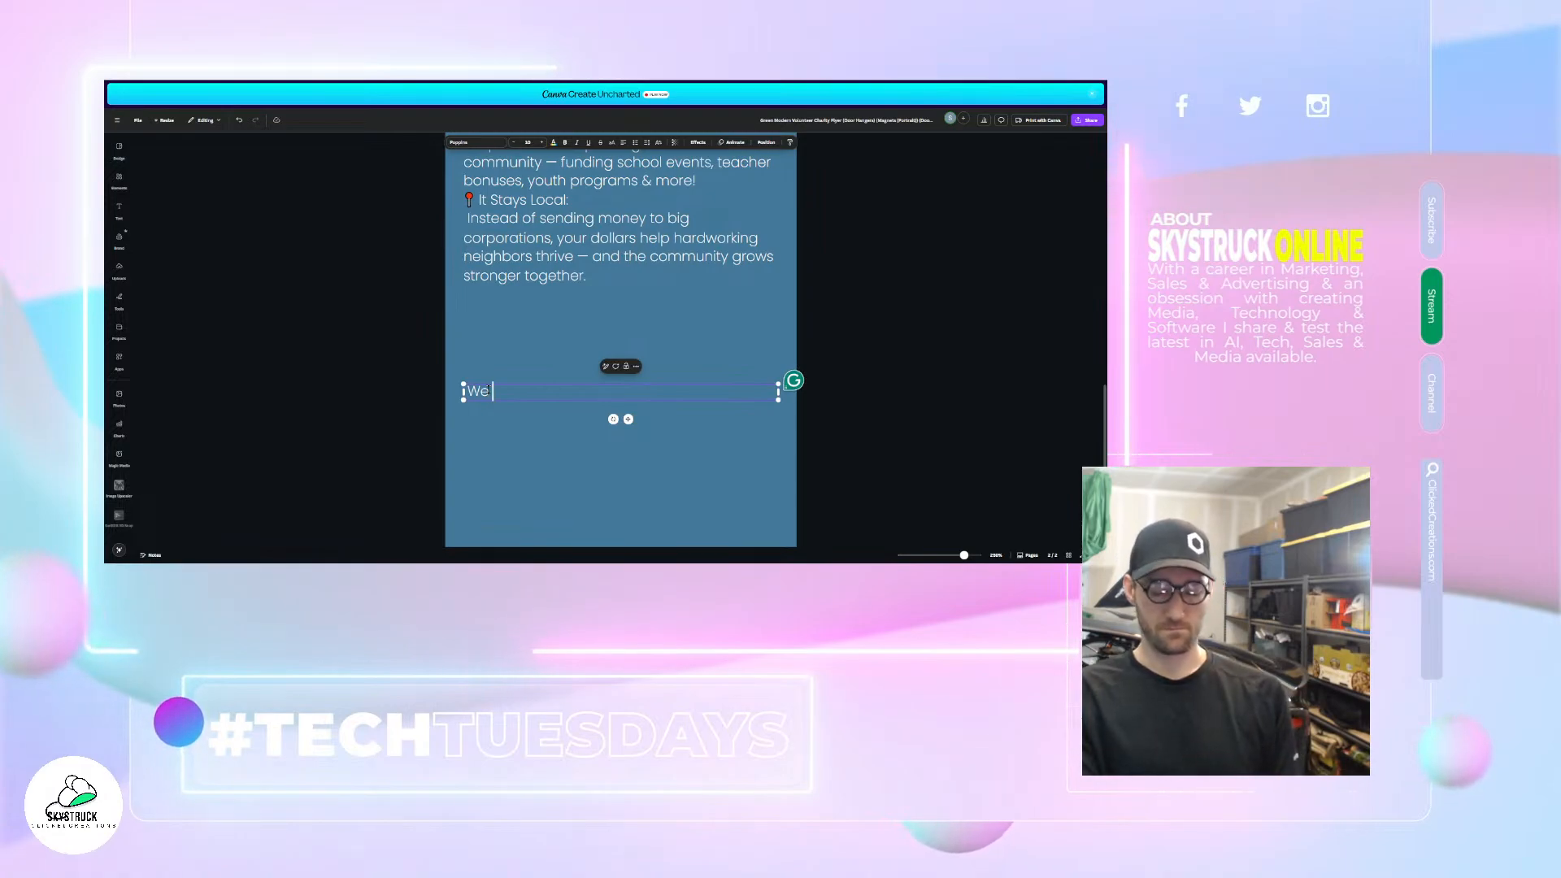
text(are a )
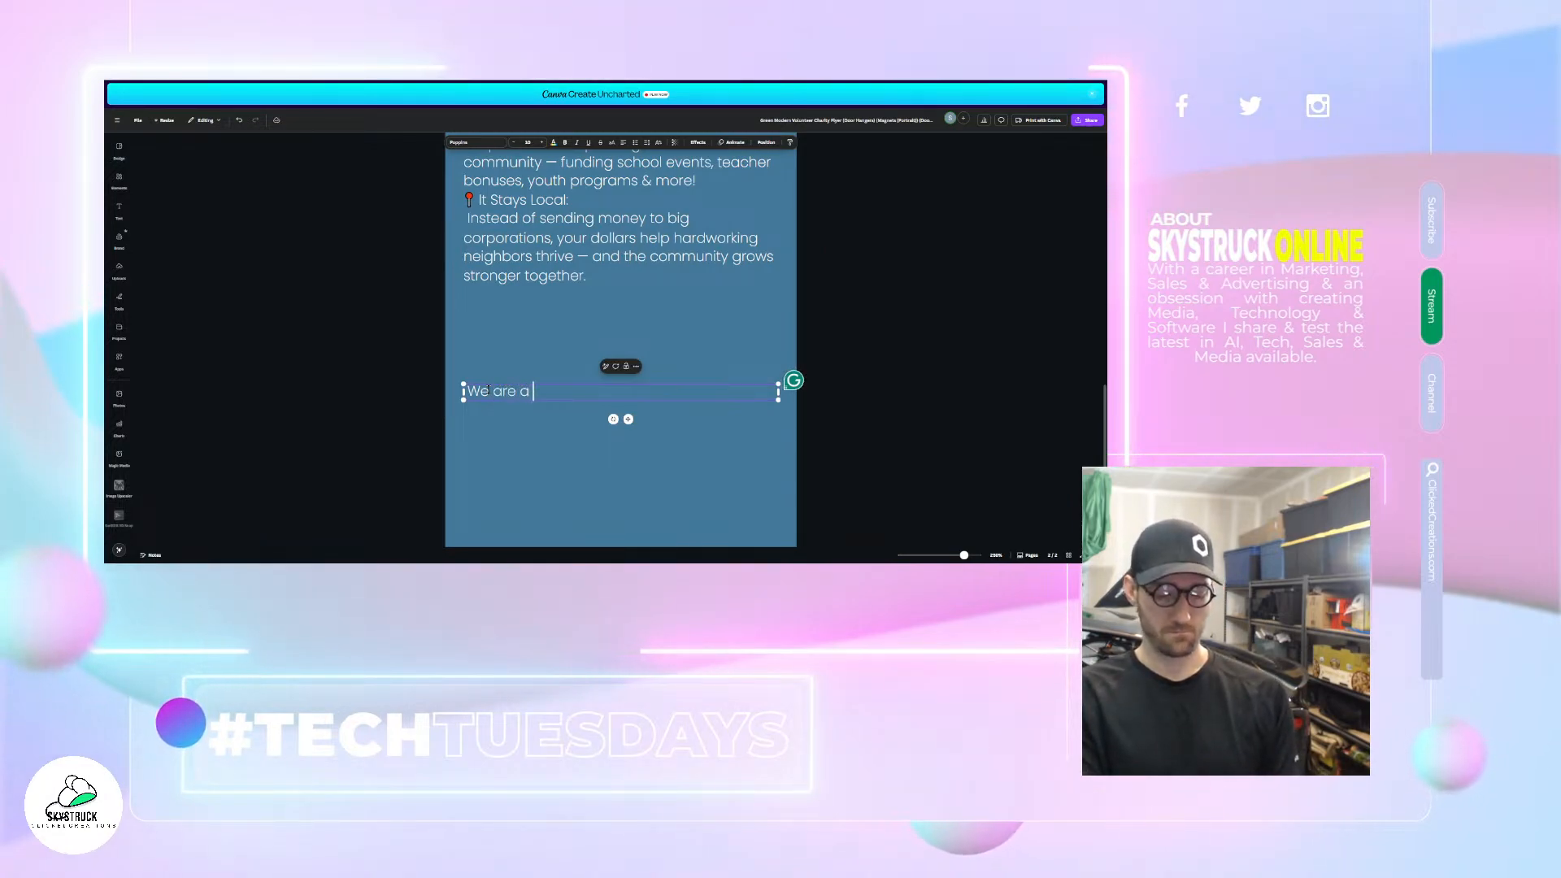
text(group of)
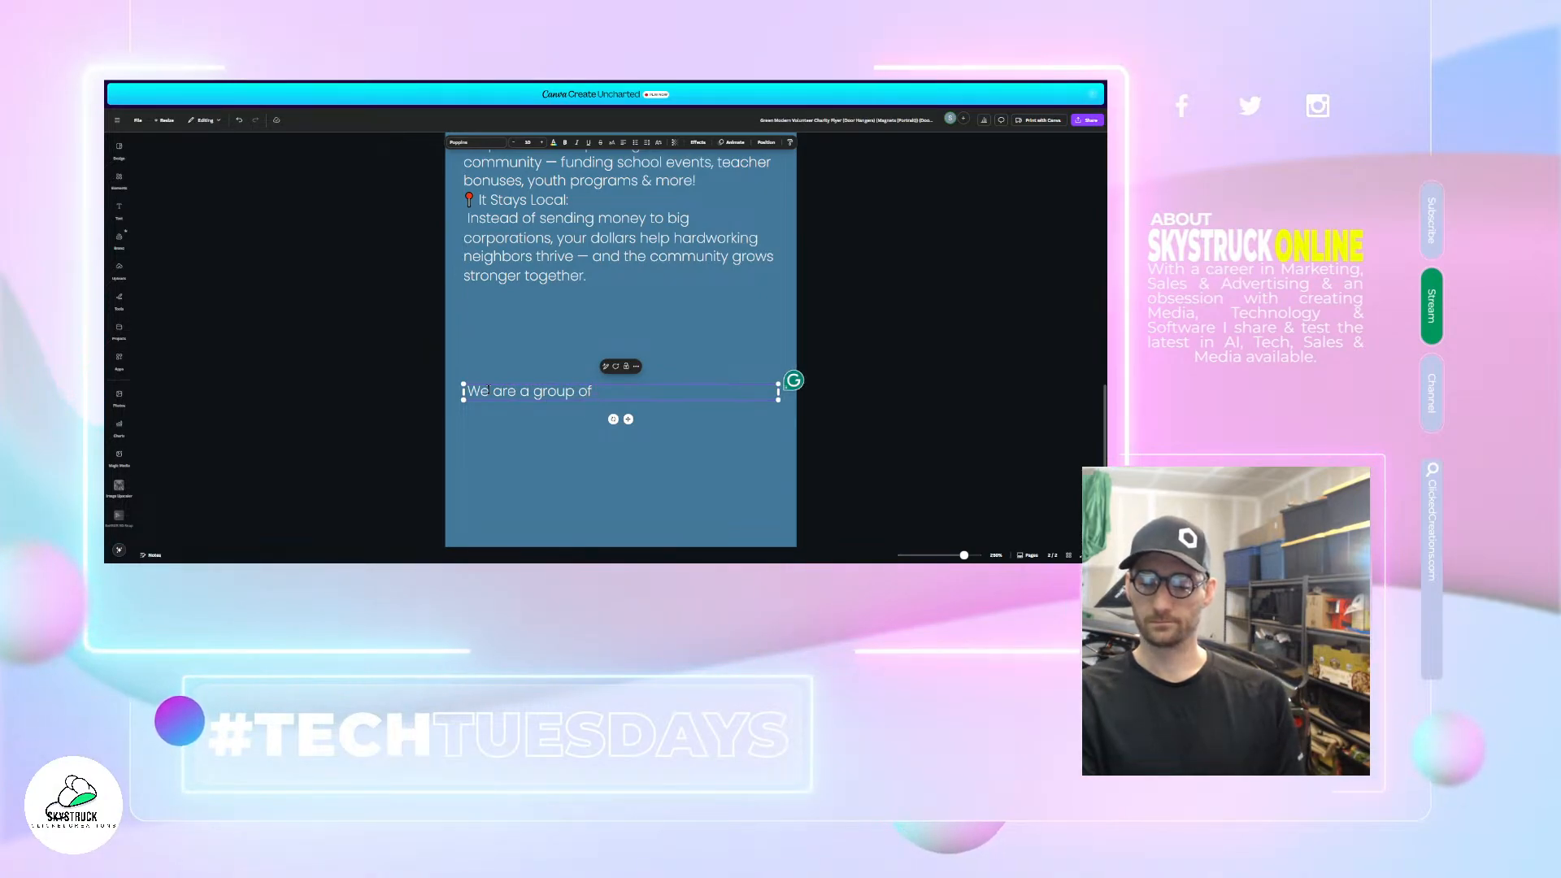
key(BackSpace)
key(BackSpace)
key(BackSpace)
key(BackSpace)
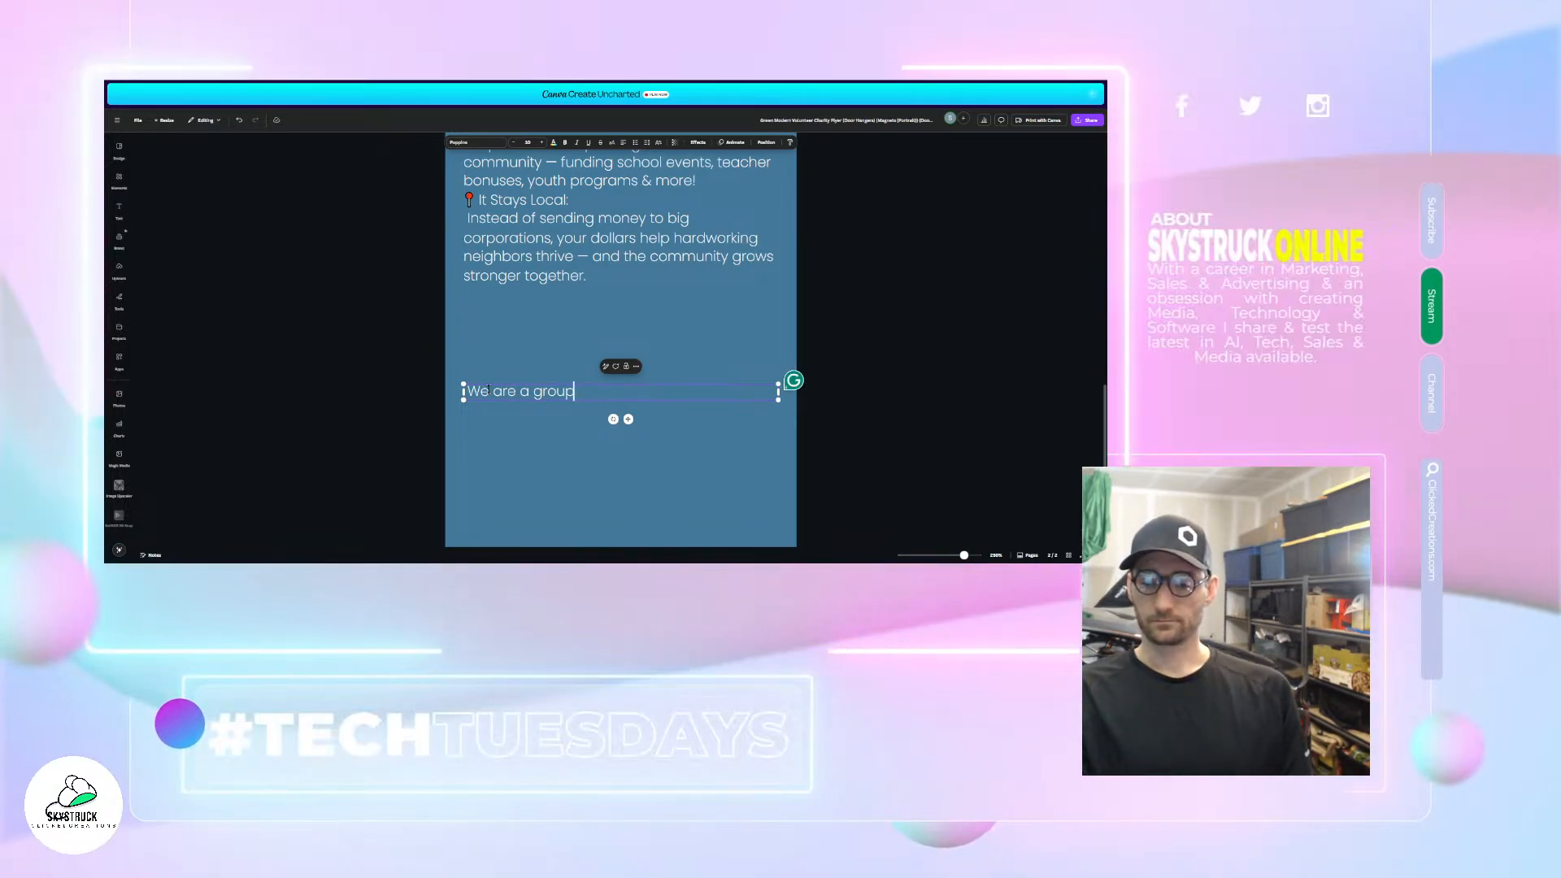
key(BackSpace)
key(BackSpace)
key(BackSpace)
key(BackSpace)
key(BackSpace)
key(BackSpace)
key(BackSpace)
key(BackSpace)
key(BackSpace)
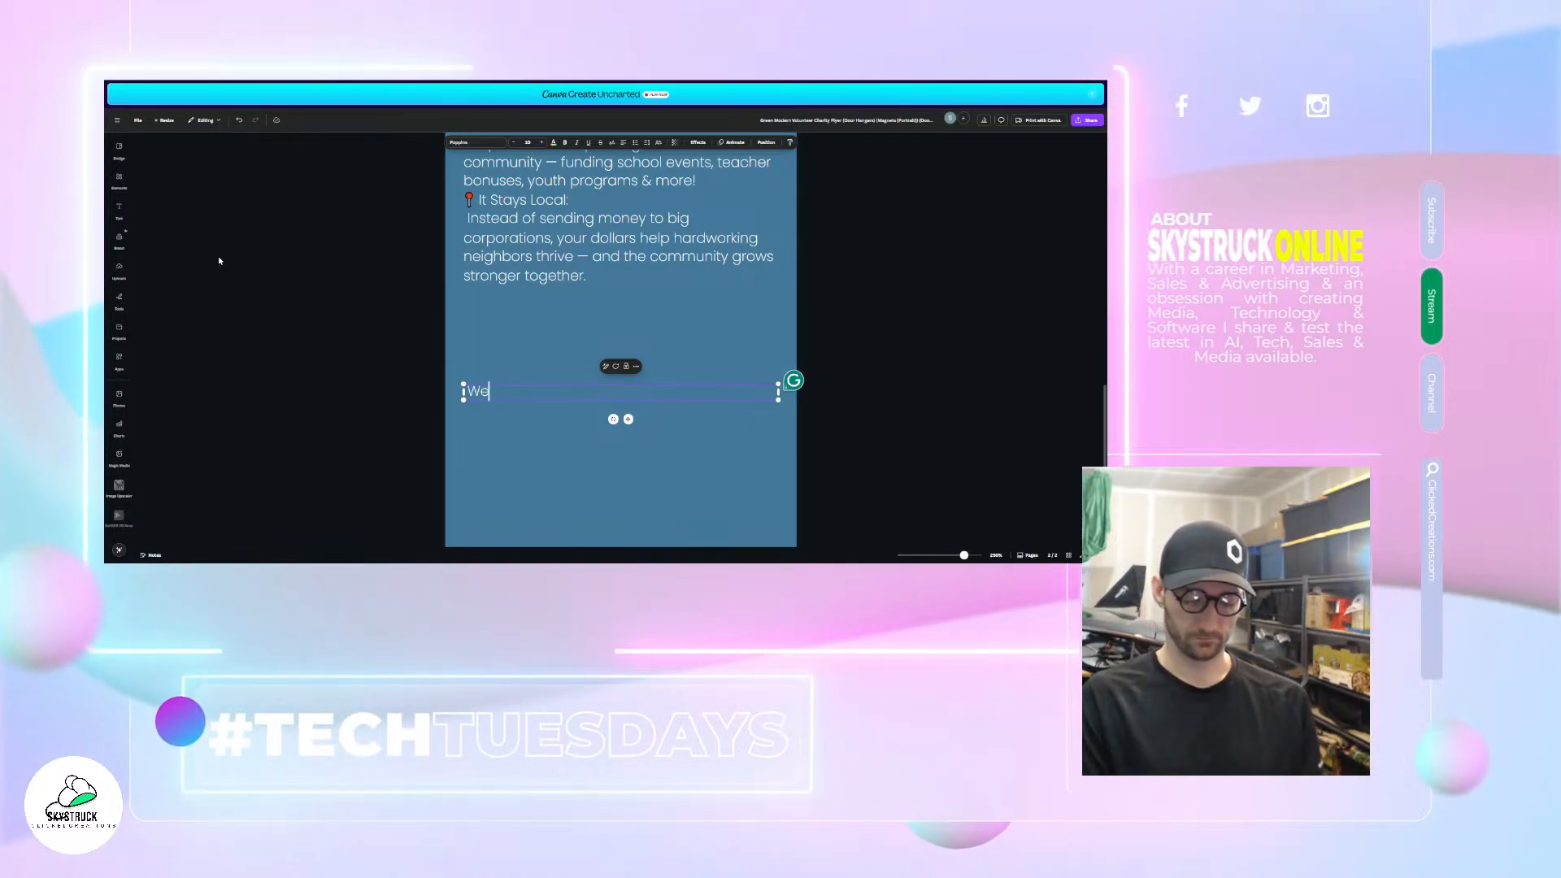
- Replace the short text below the body paragraph with new wording starting with "Y"
key(BackSpace)
key(BackSpace)
text(Y)
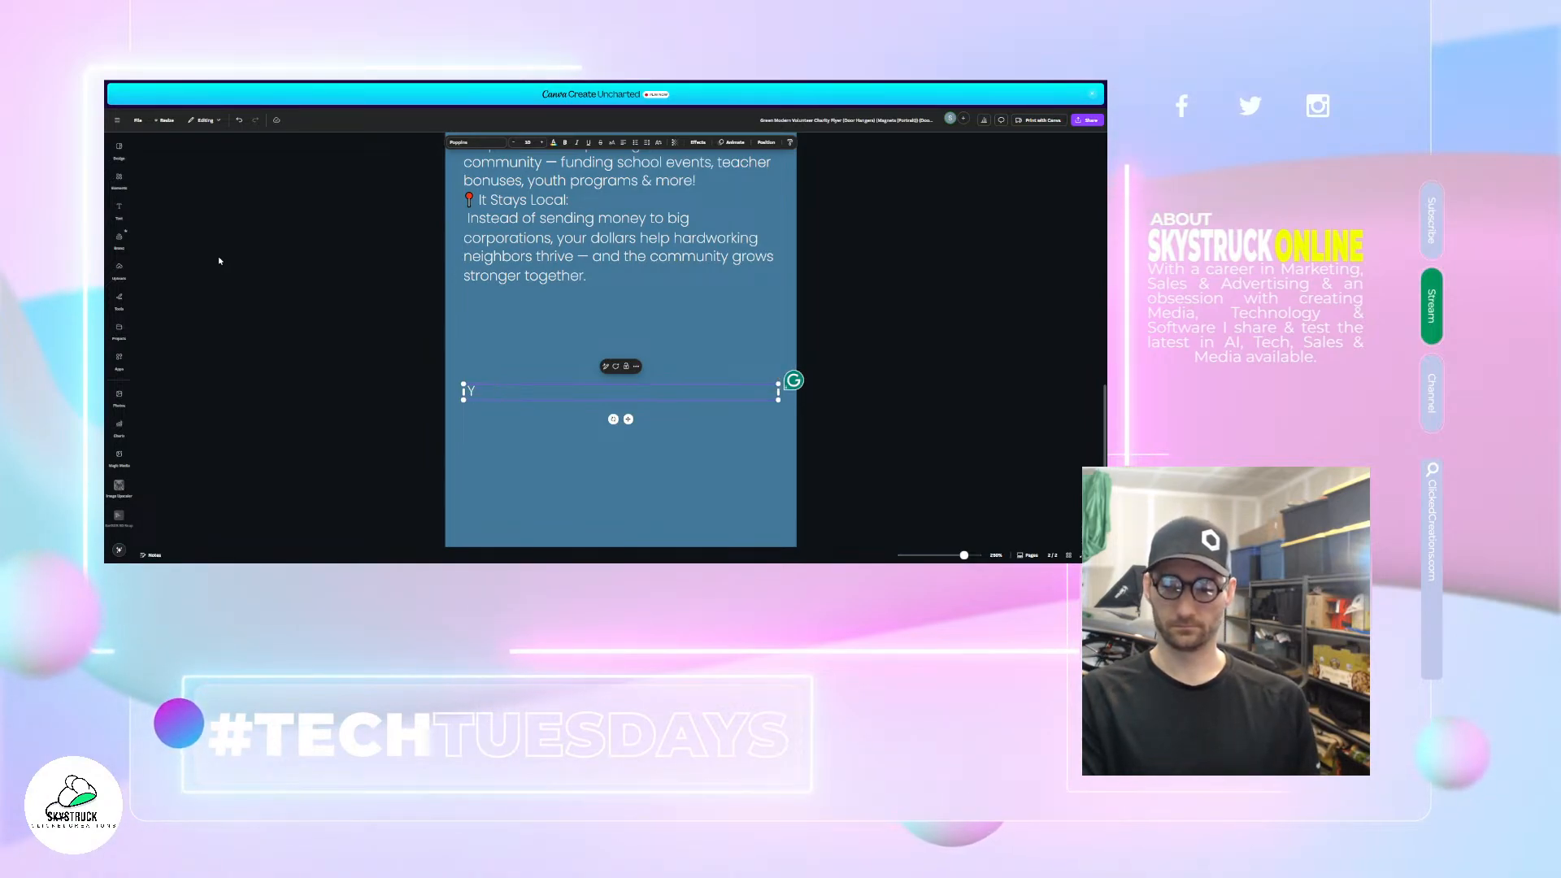
- Replace the lower text box's wording with "Hello Neighbor! We wanted to introduce ourselves as you will"
text(ou wiHello)
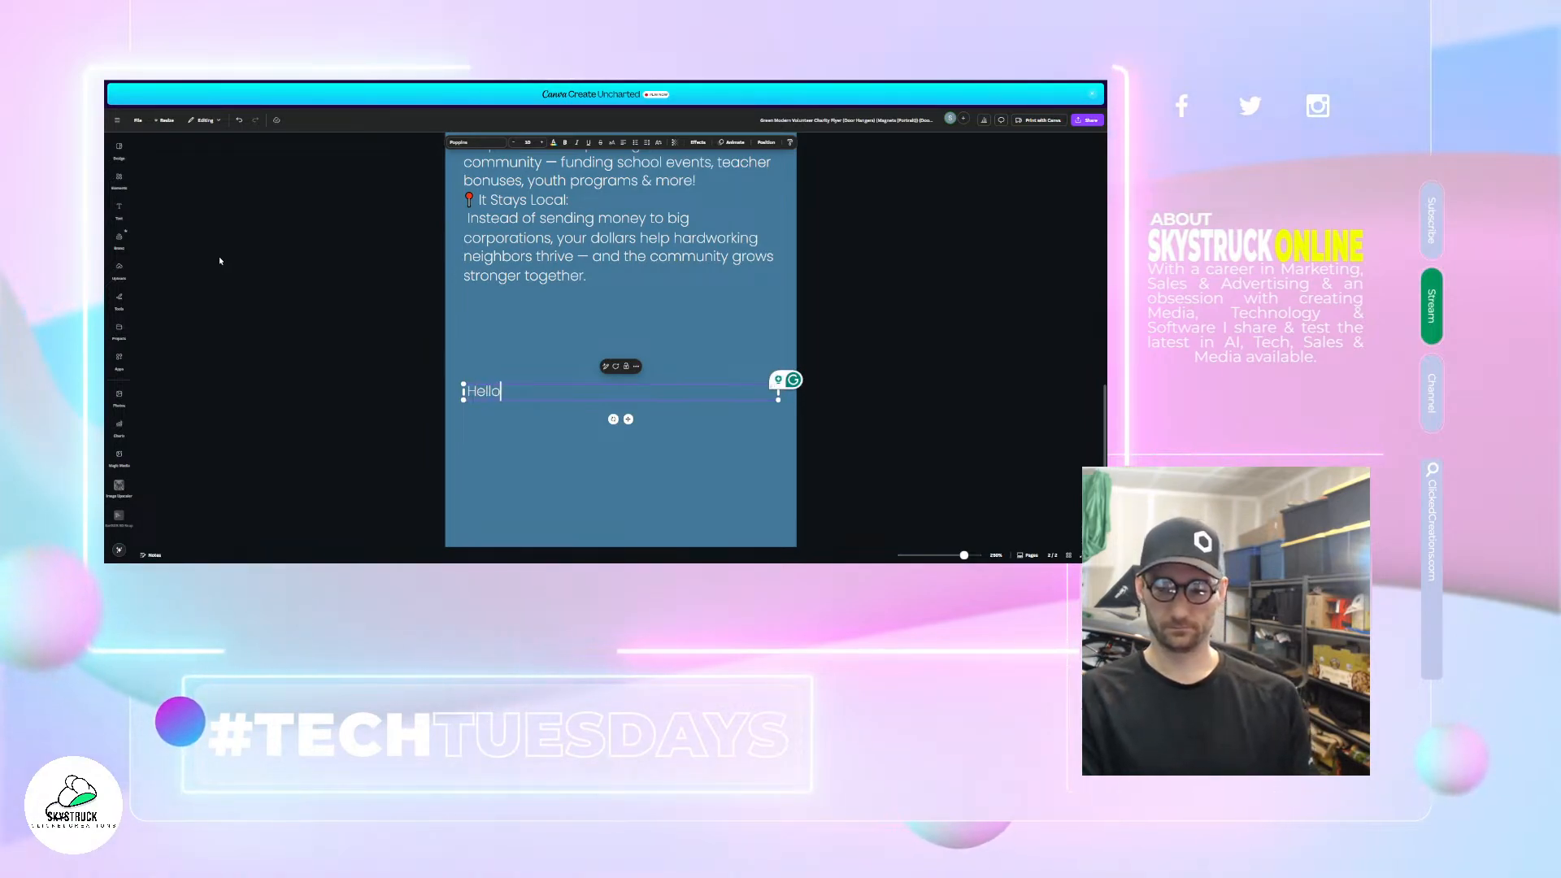
text( Neighbor!)
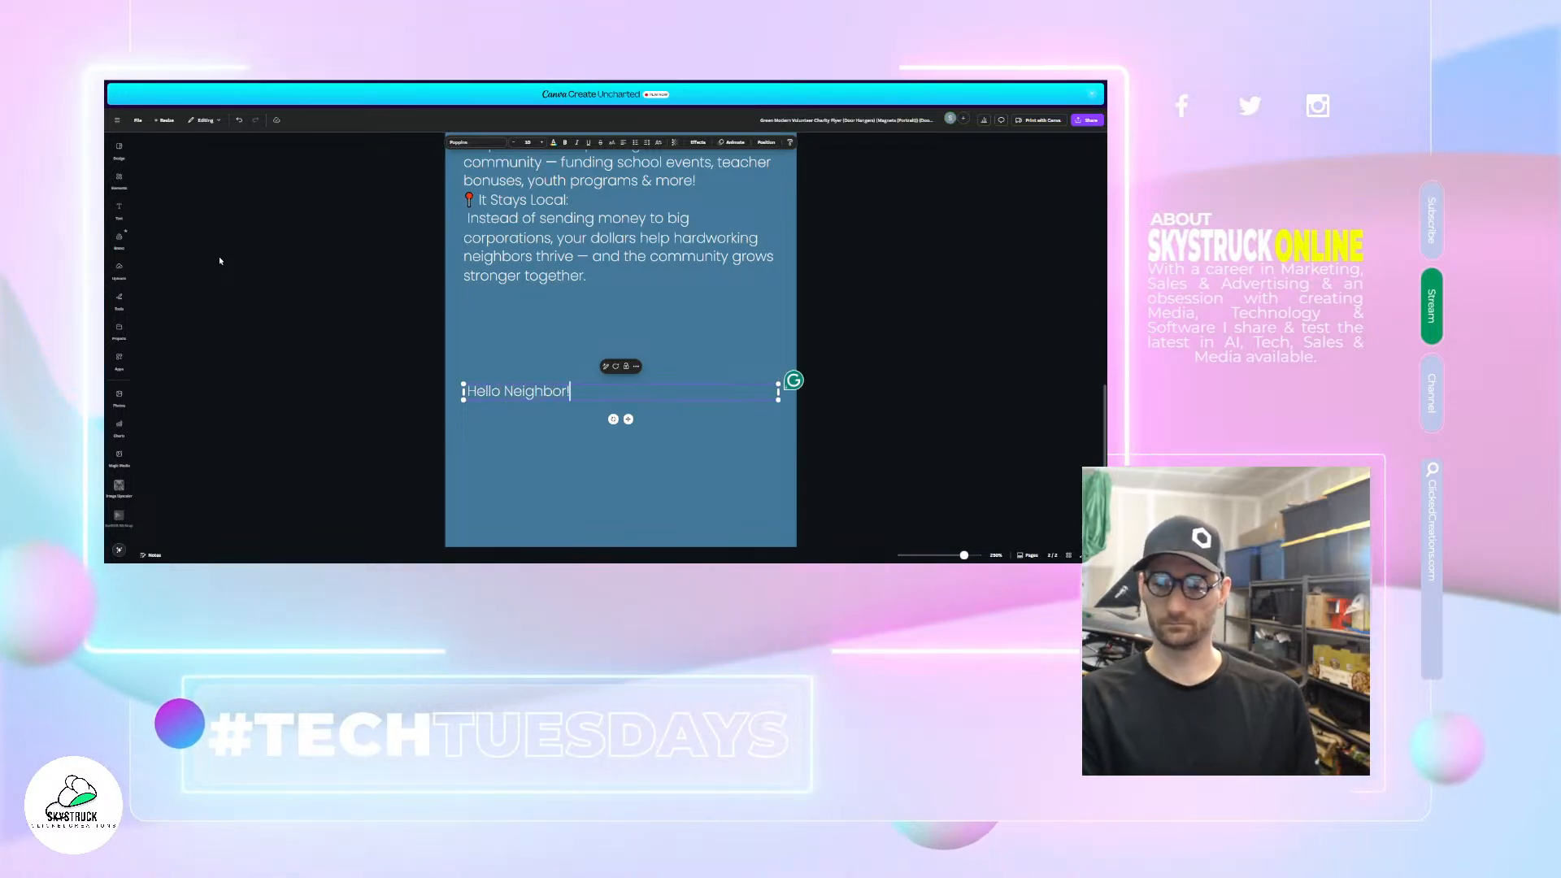
text( We)
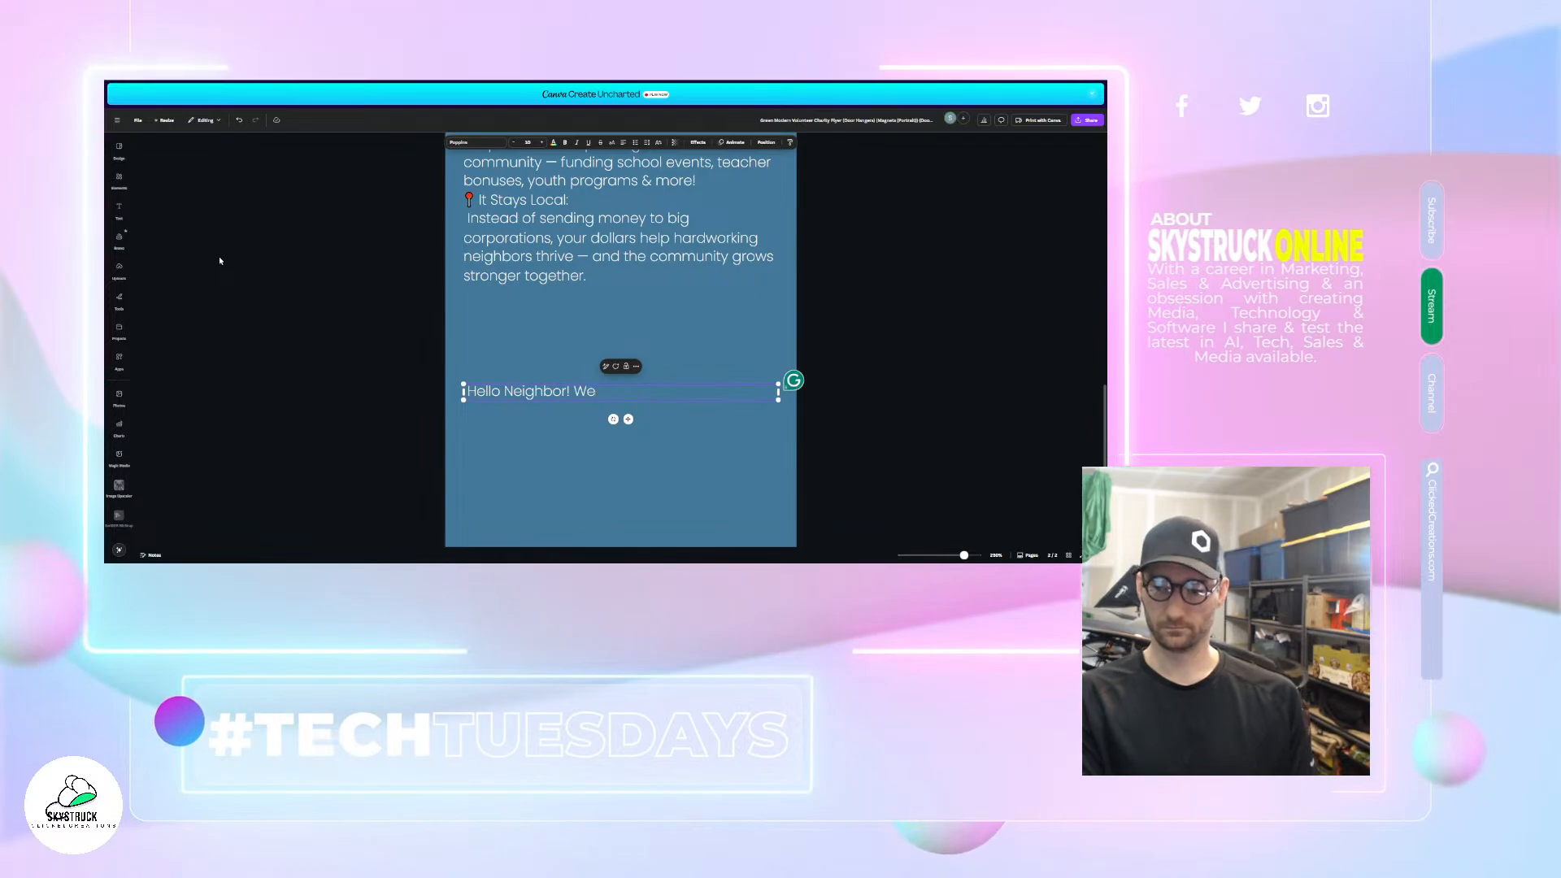
text( wanted t)
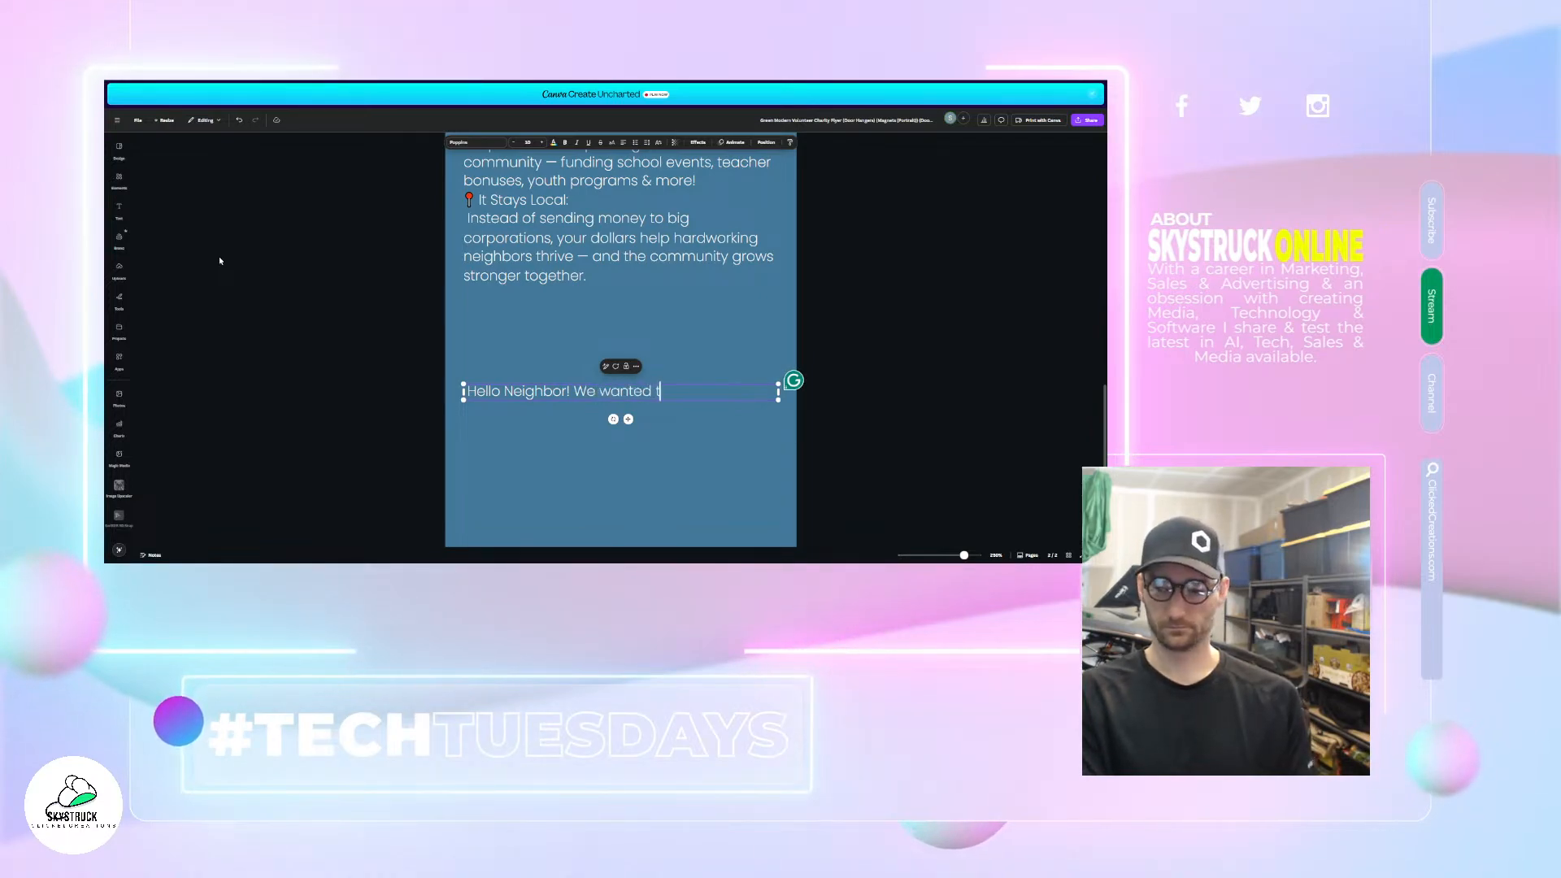
text(o introduce)
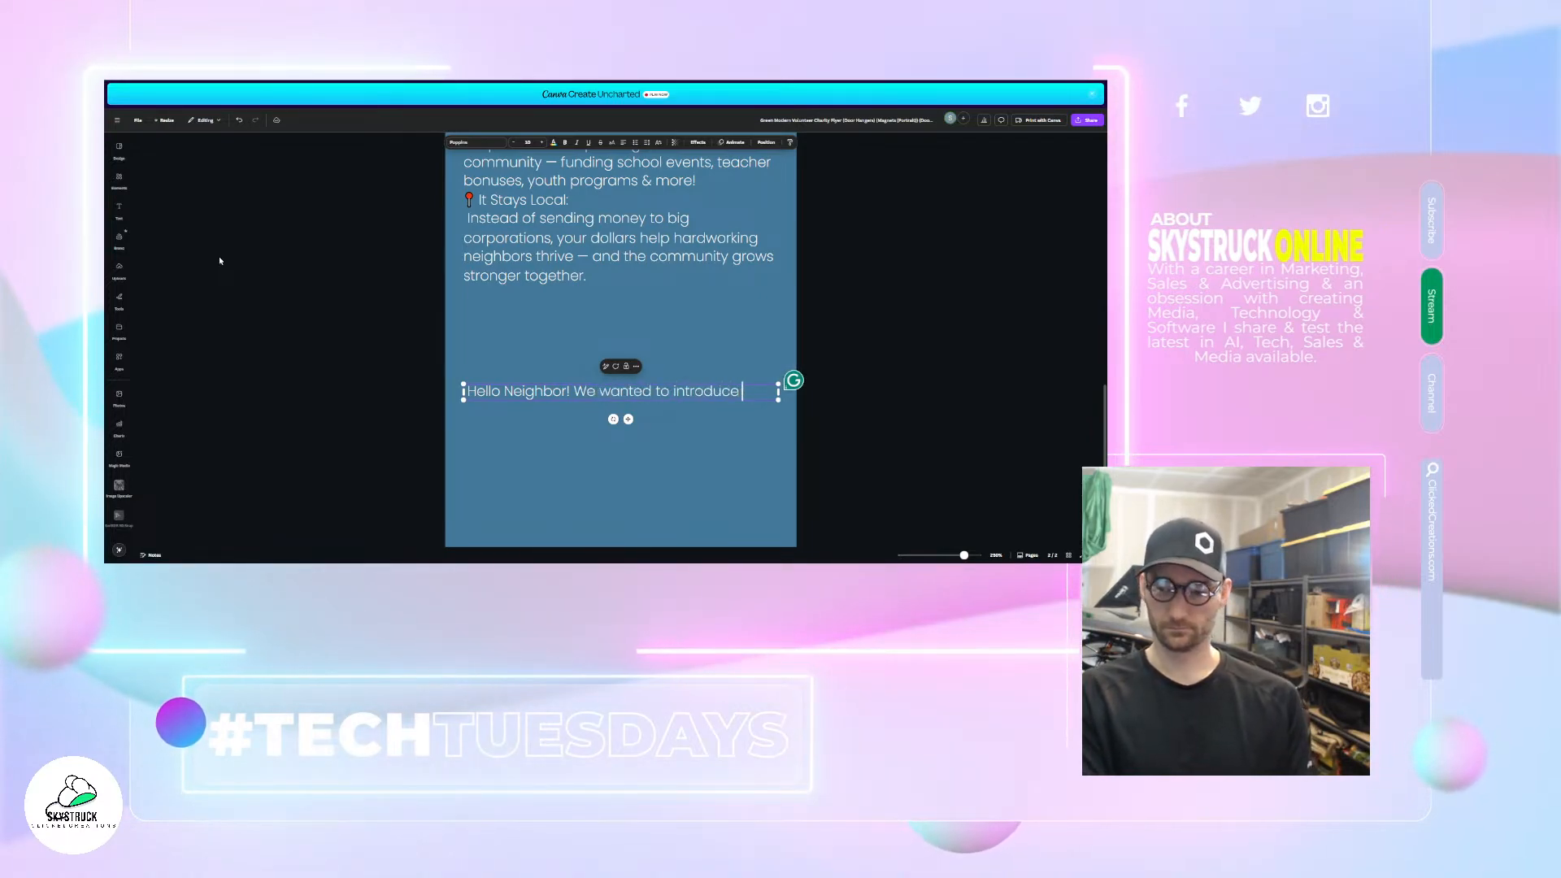
text( ourselves as you will s)
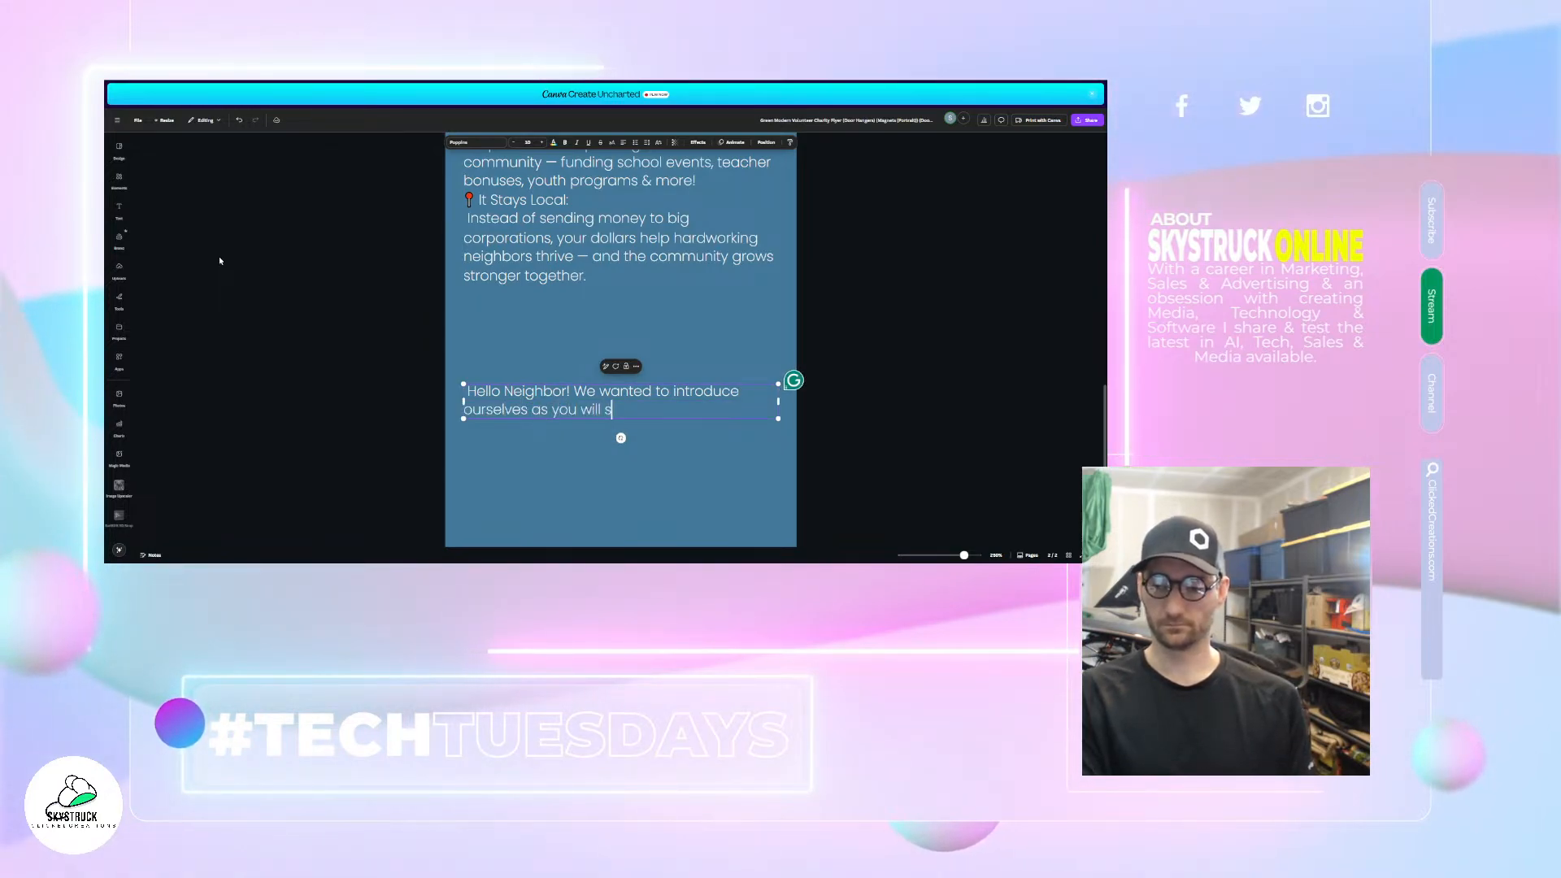
- Replace the wording after "ourselves as" with "we will be launching a publication"
key(BackSpace)
key(BackSpace)
key(BackSpace)
key(BackSpace)
key(BackSpace)
key(BackSpace)
key(BackSpace)
key(BackSpace)
key(BackSpace)
key(BackSpace)
key(BackSpace)
key(BackSpace)
key(BackSpace)
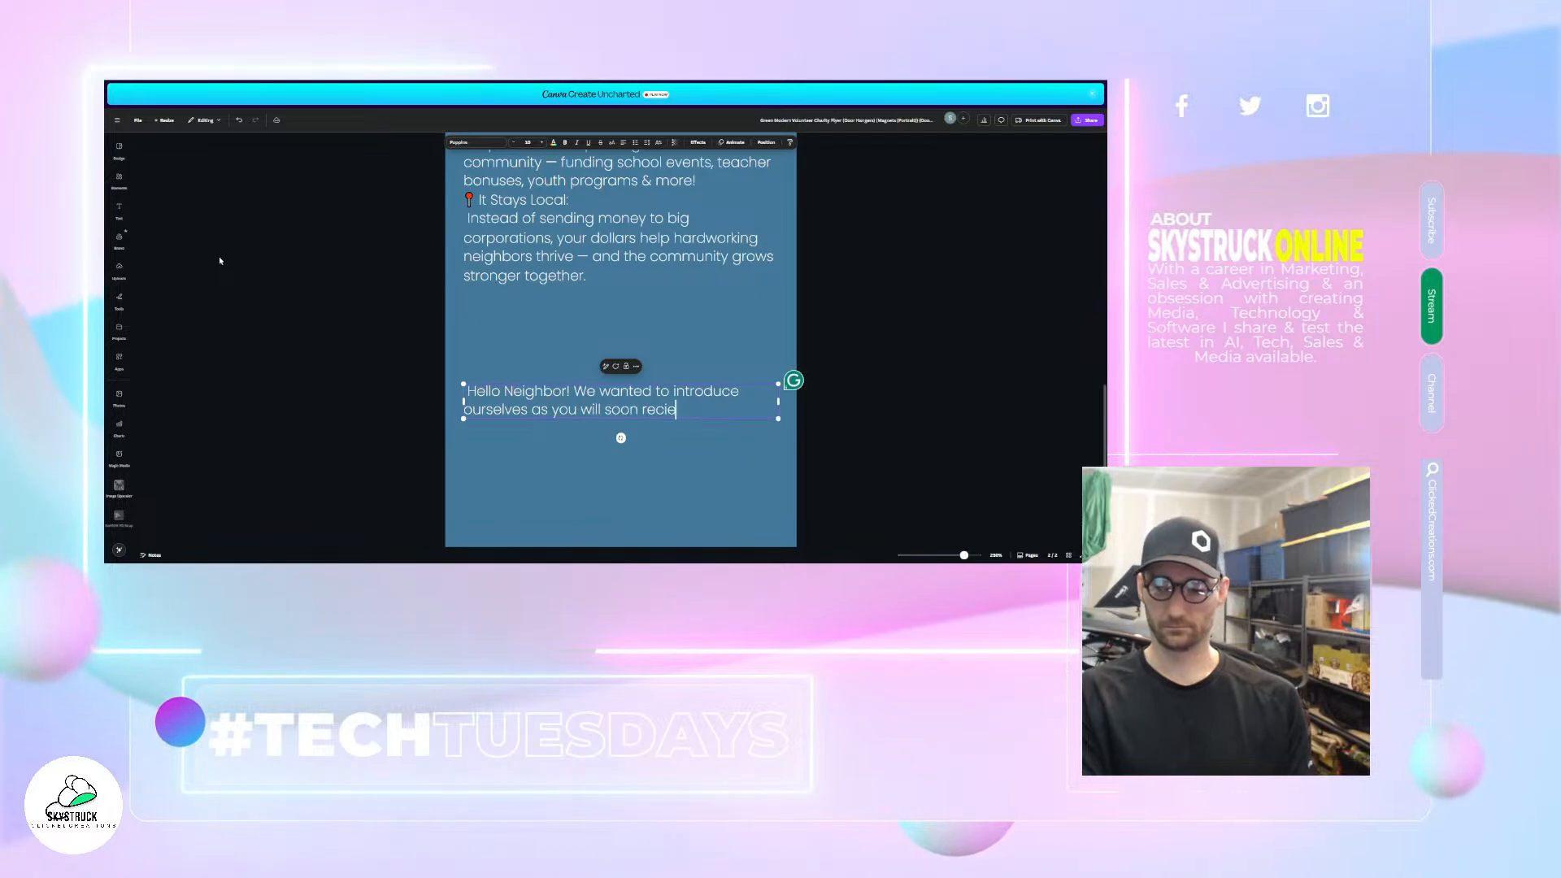
key(BackSpace)
key(BackSpace)
key(BackSpace)
key(BackSpace)
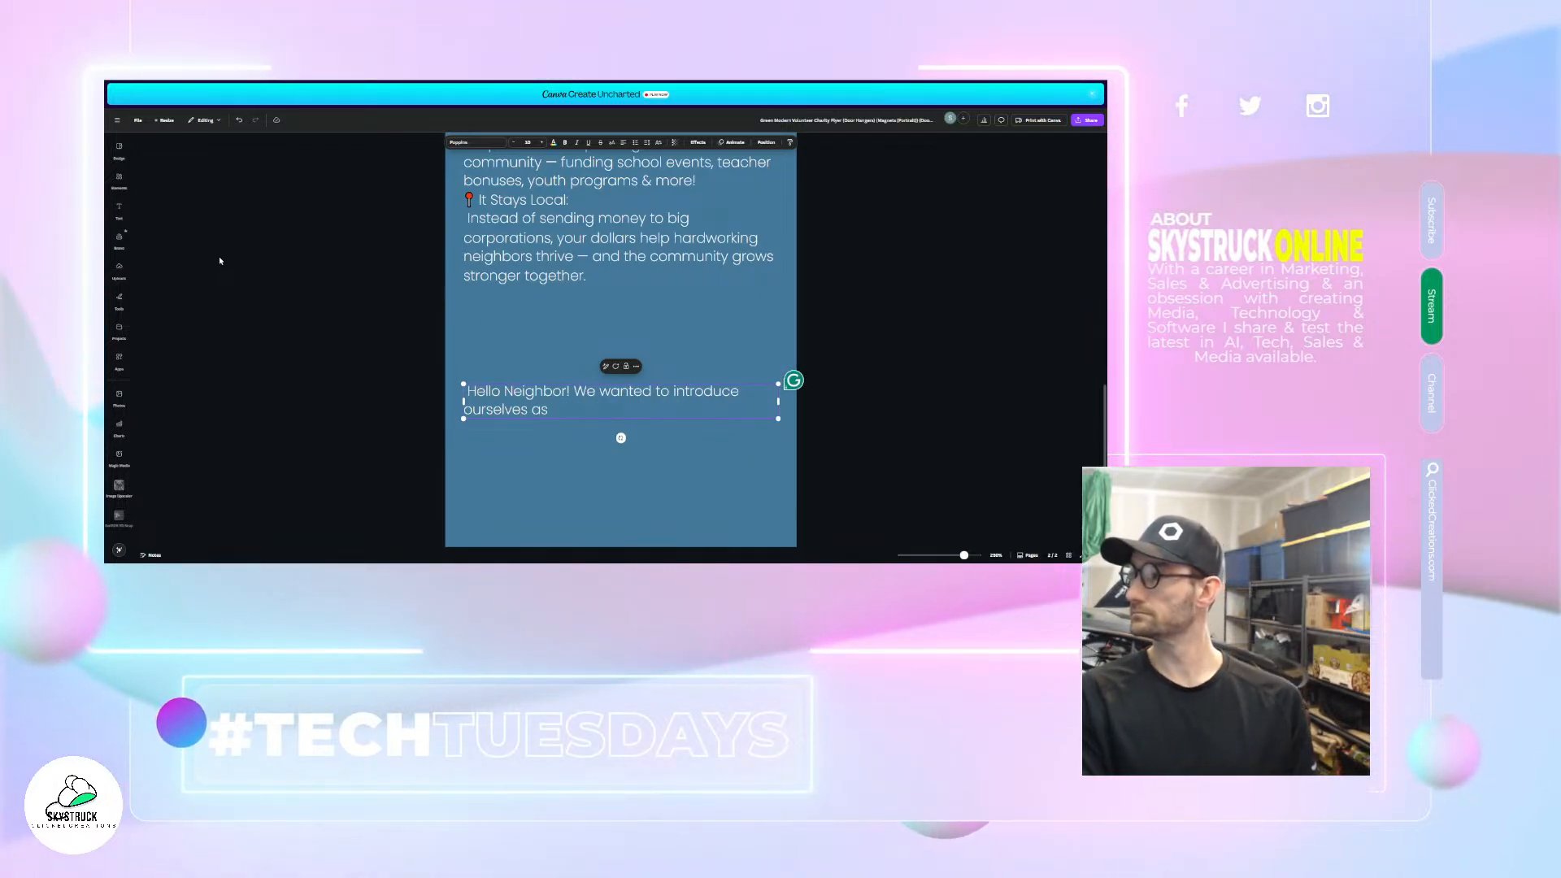
text(we will be)
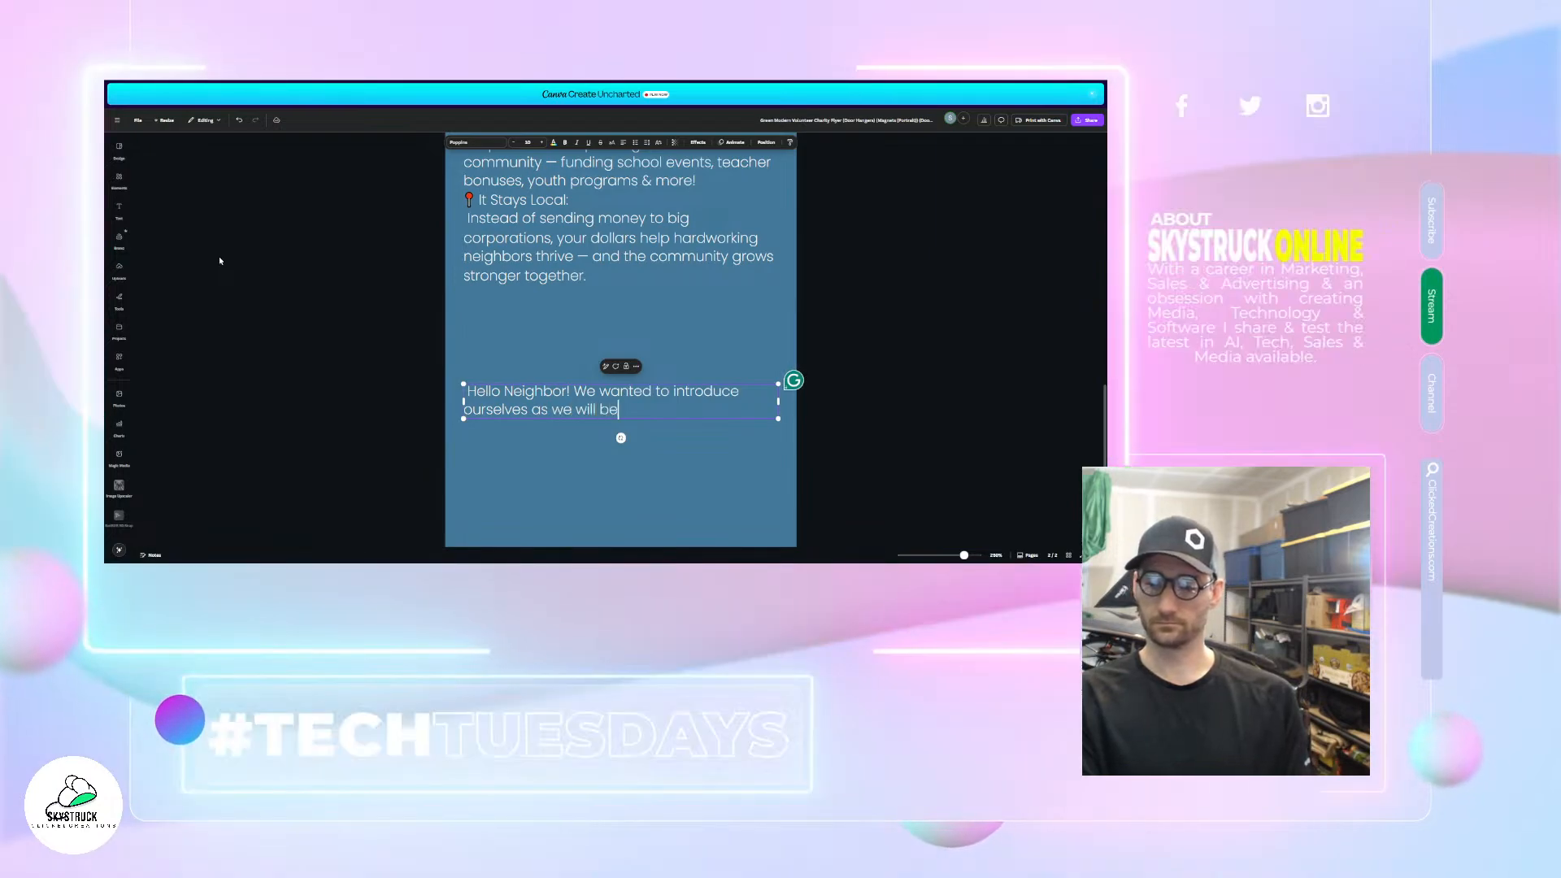
text( launching a publication)
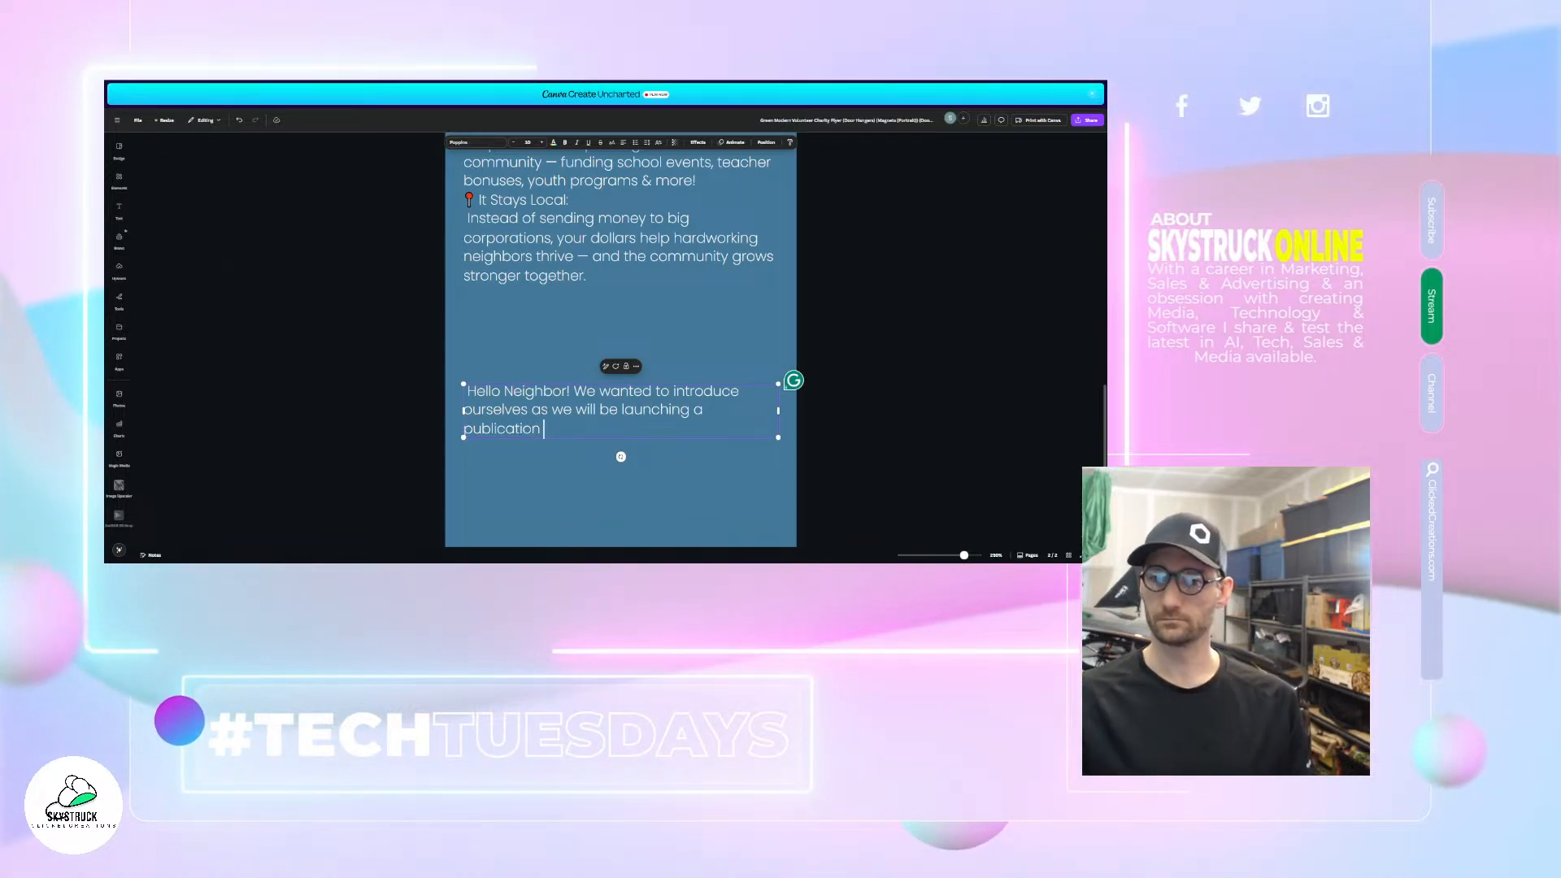
key(ctrl+Tab)
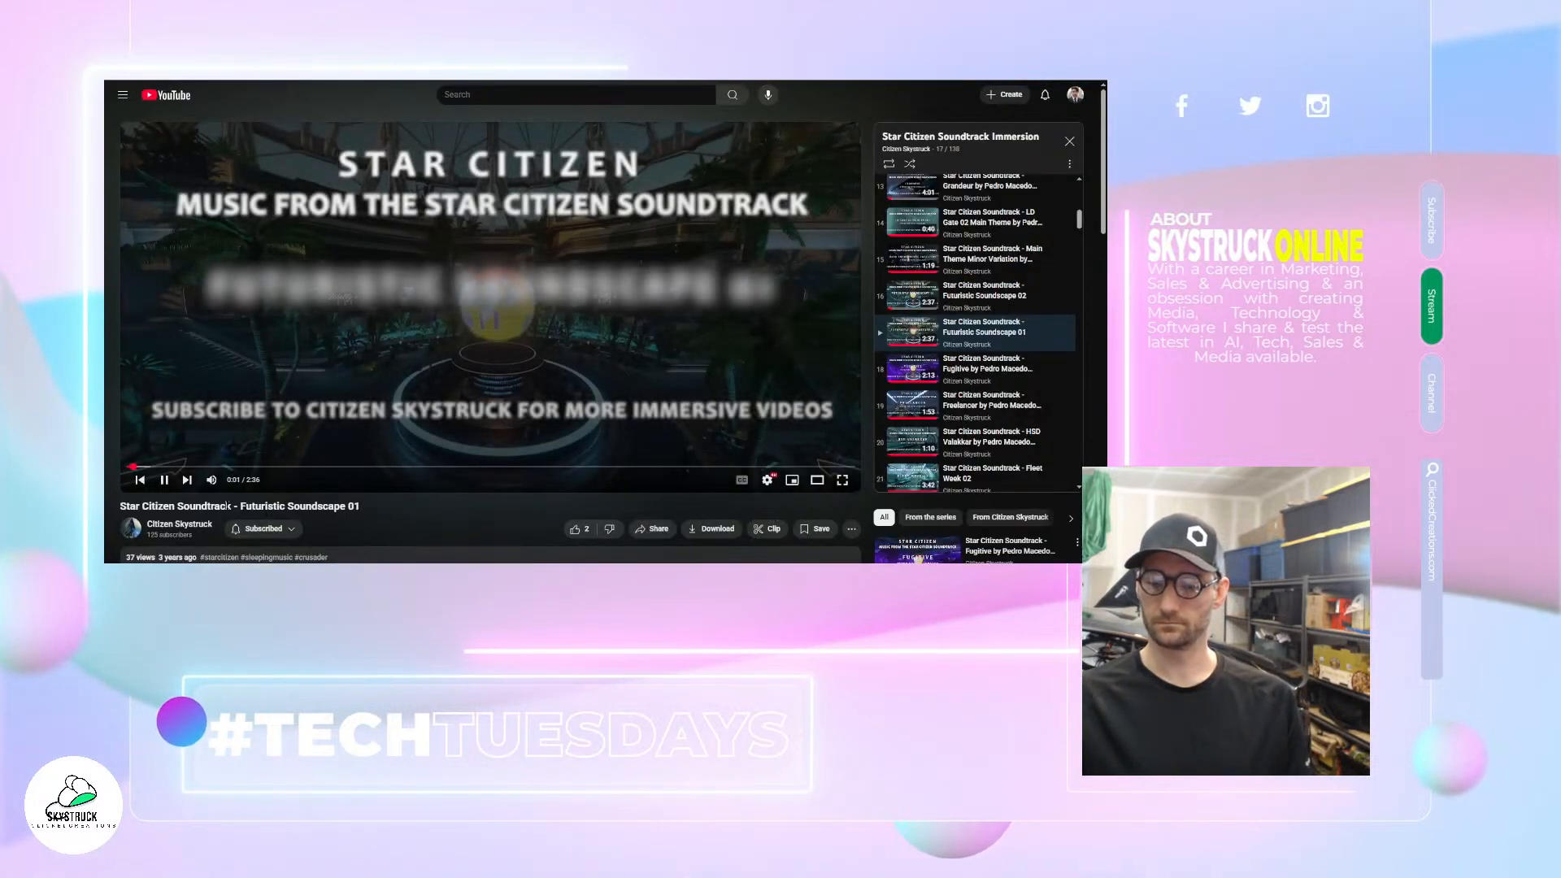
key(ctrl+Tab)
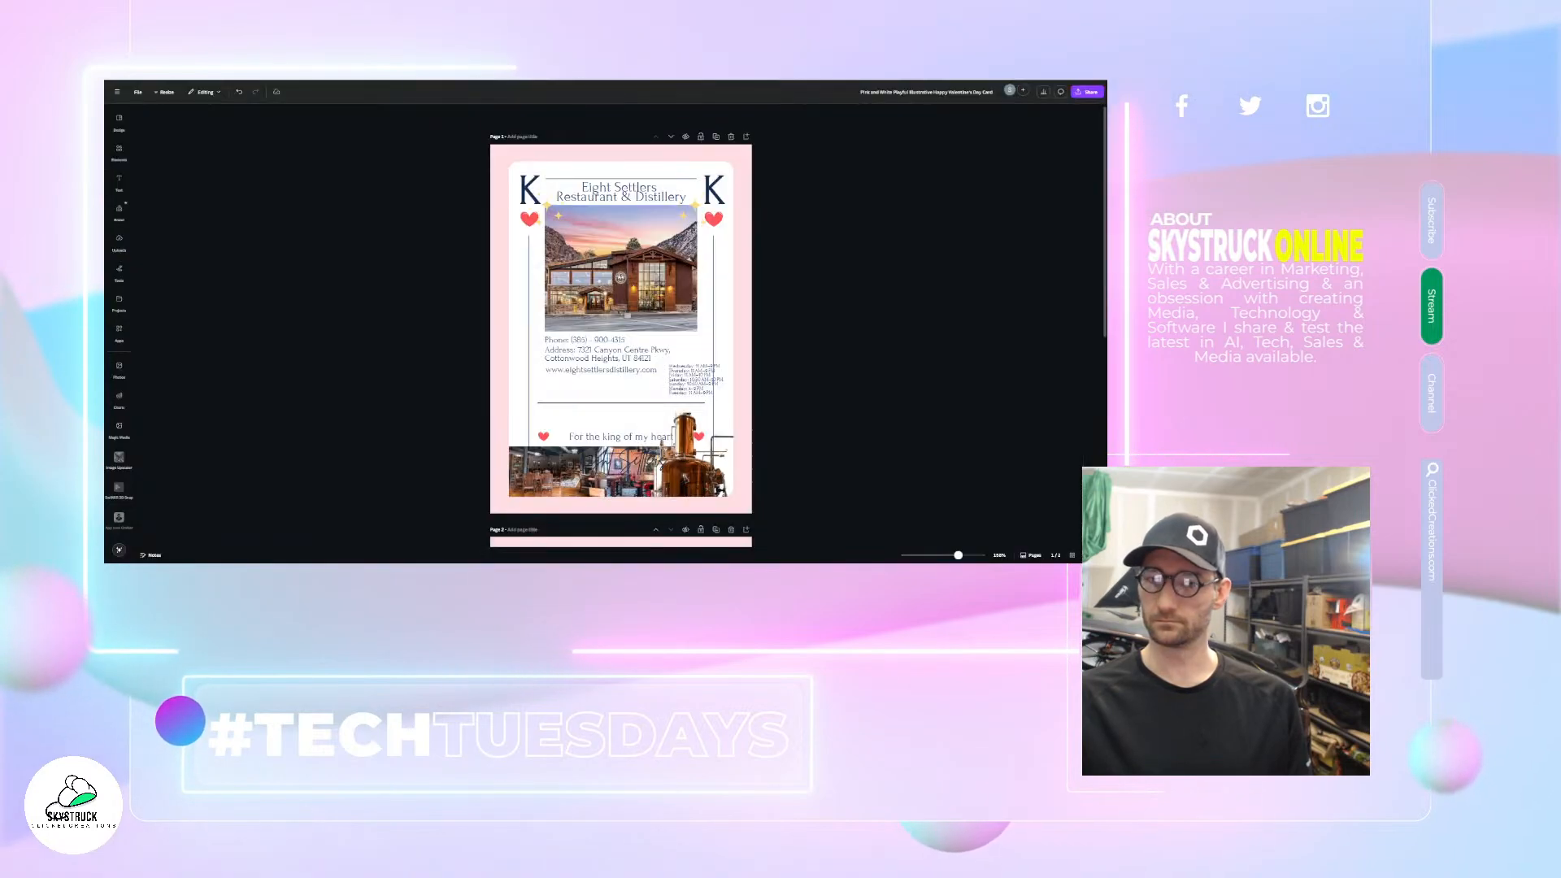
key(ctrl+Tab)
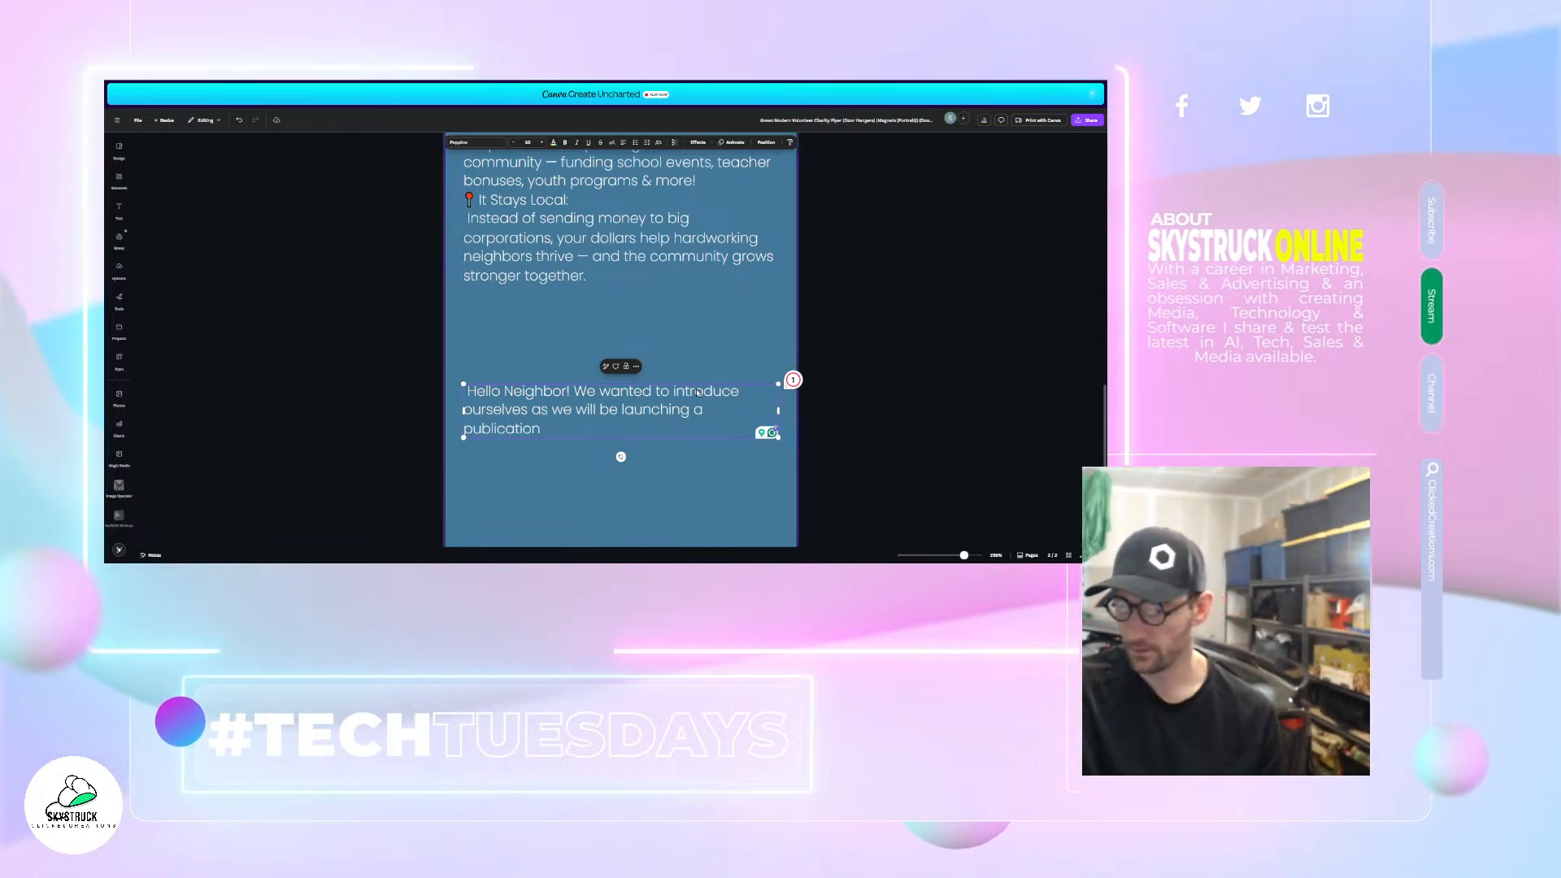
- Move the "Hello Neighbor!" text box up, closer beneath the "It Stays Local" paragraph
drag(579, 403, 579, 351)
scroll(557, 288, down, 1)
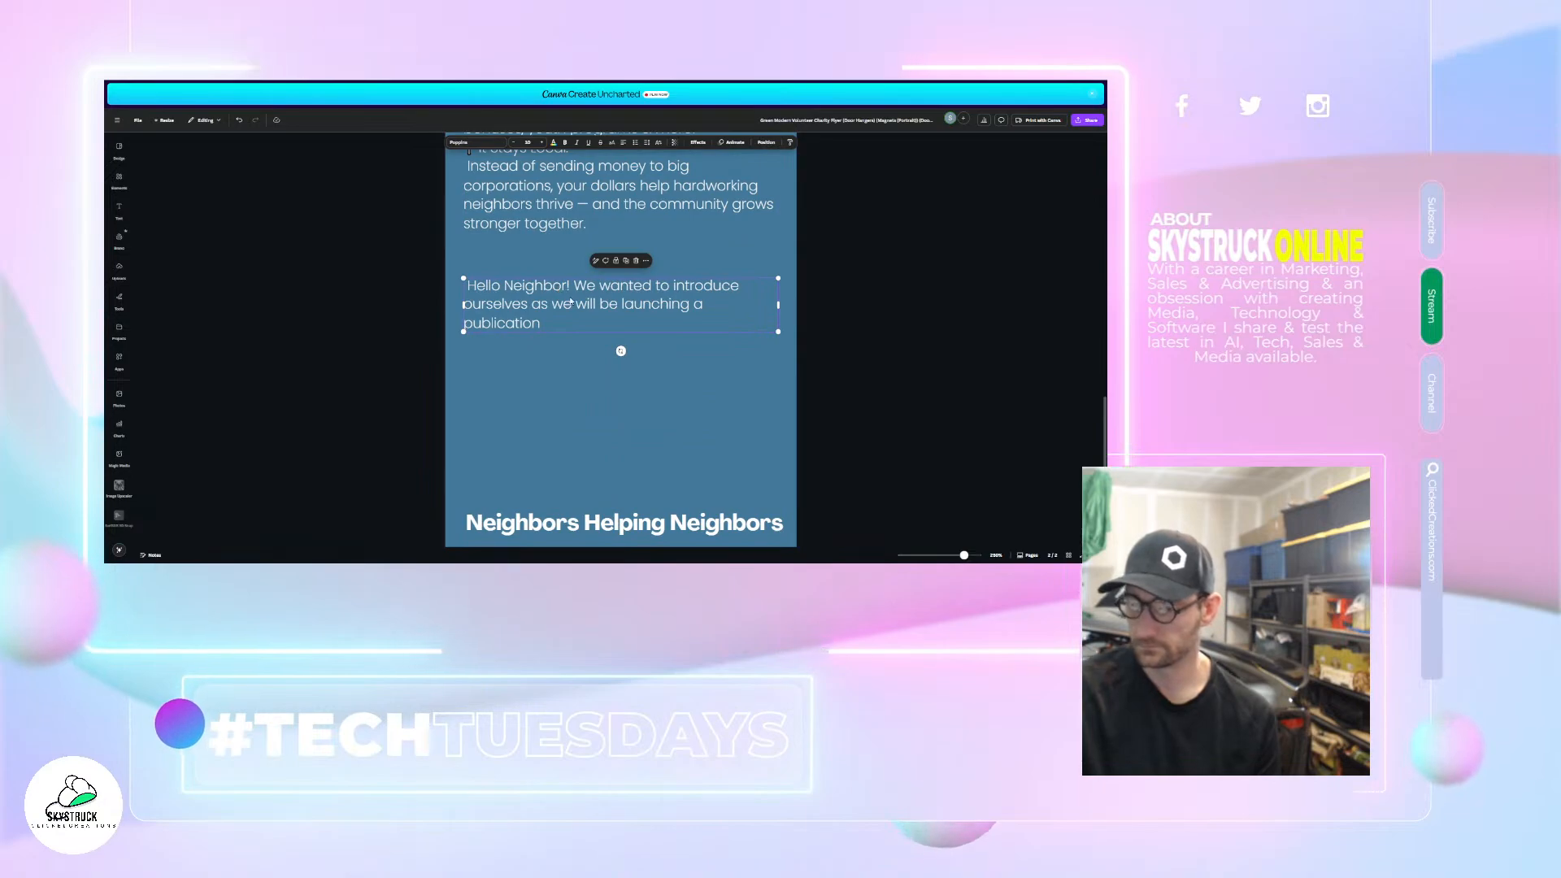
scroll(574, 319, down, 1)
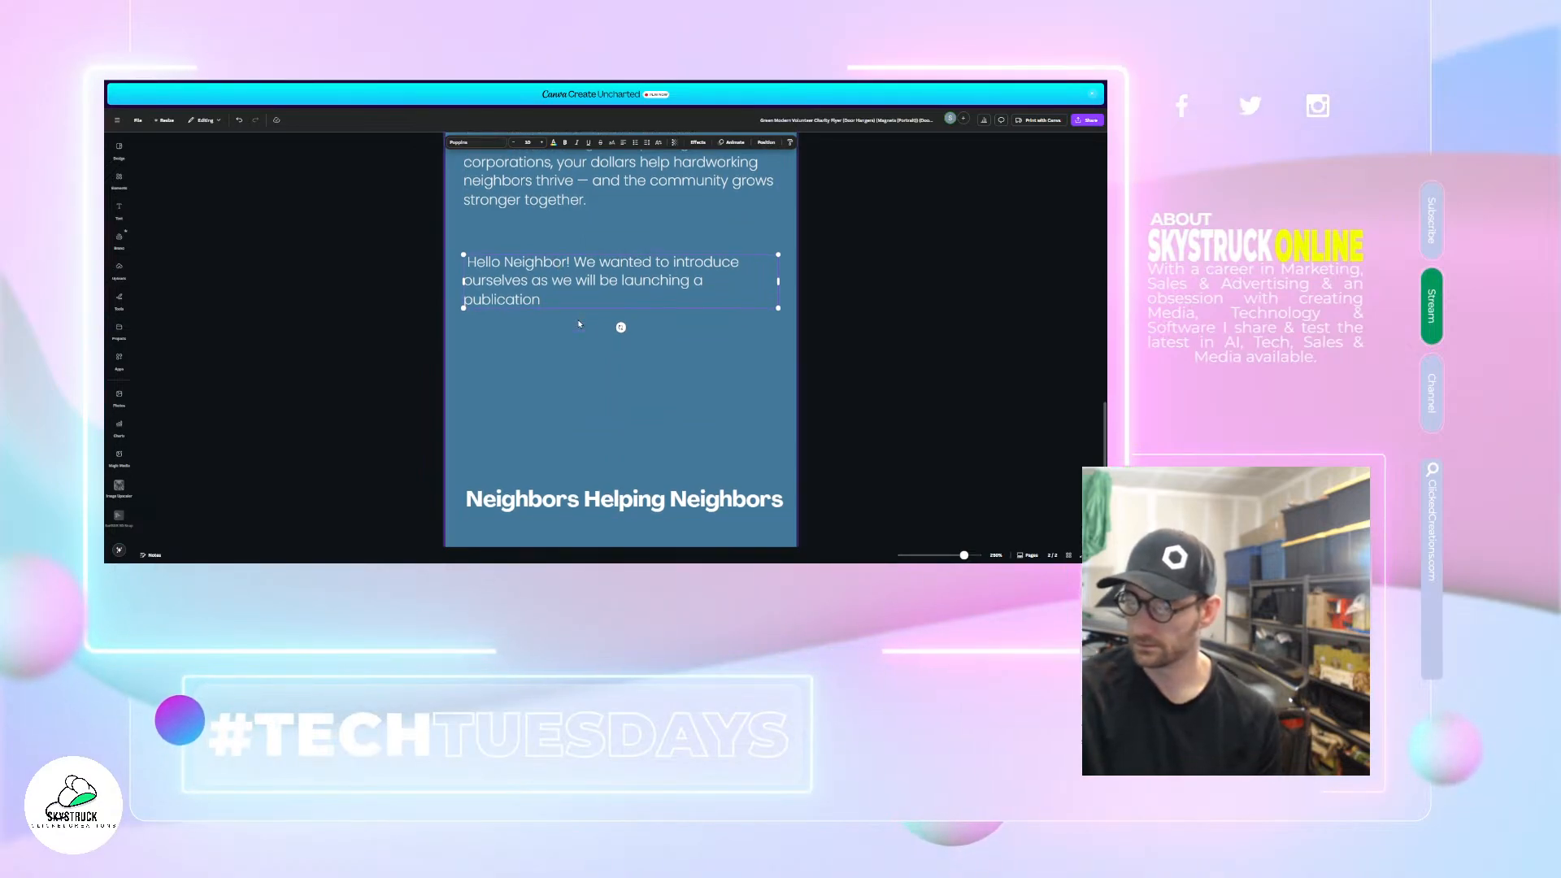
- Continue the sentence after "launching a publication" with "that you will recieve on your doorstep."
click(557, 274)
key(BackSpace)
text(s)
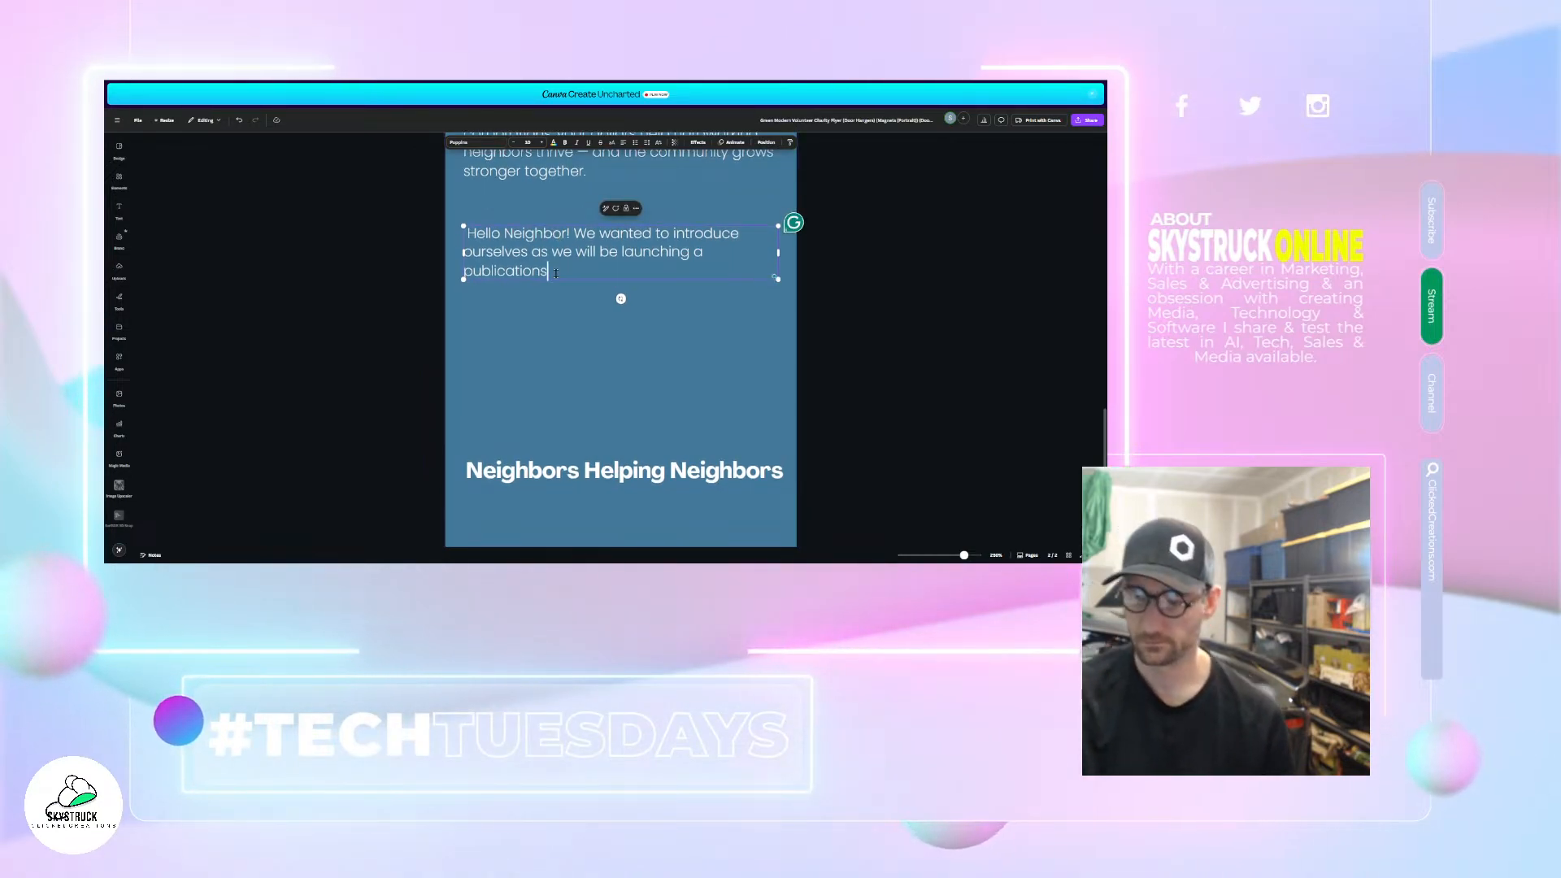
key(BackSpace)
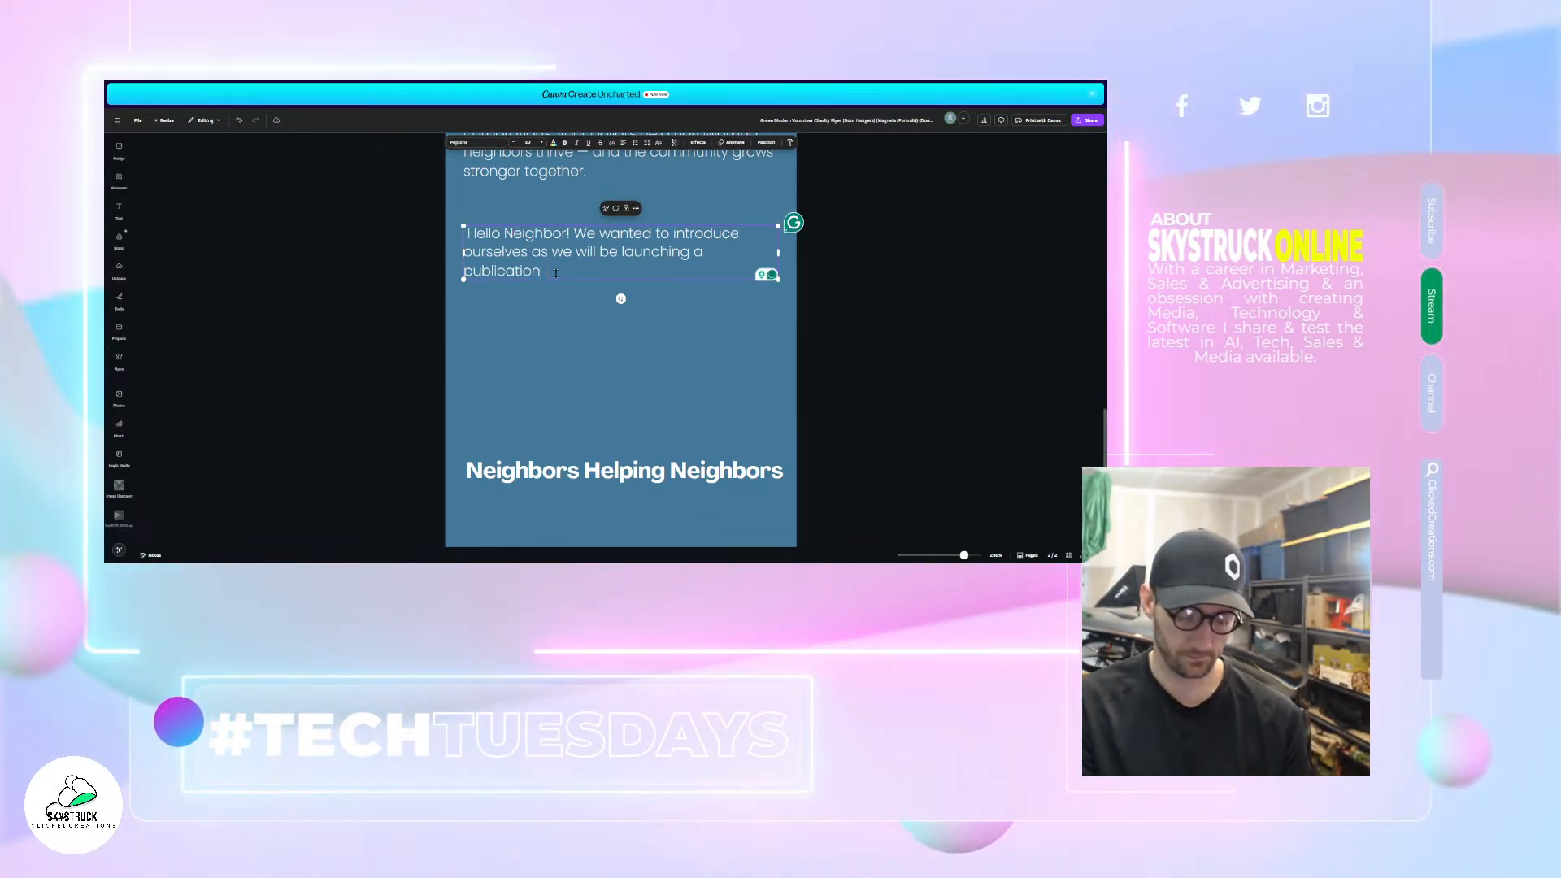
text(that you will)
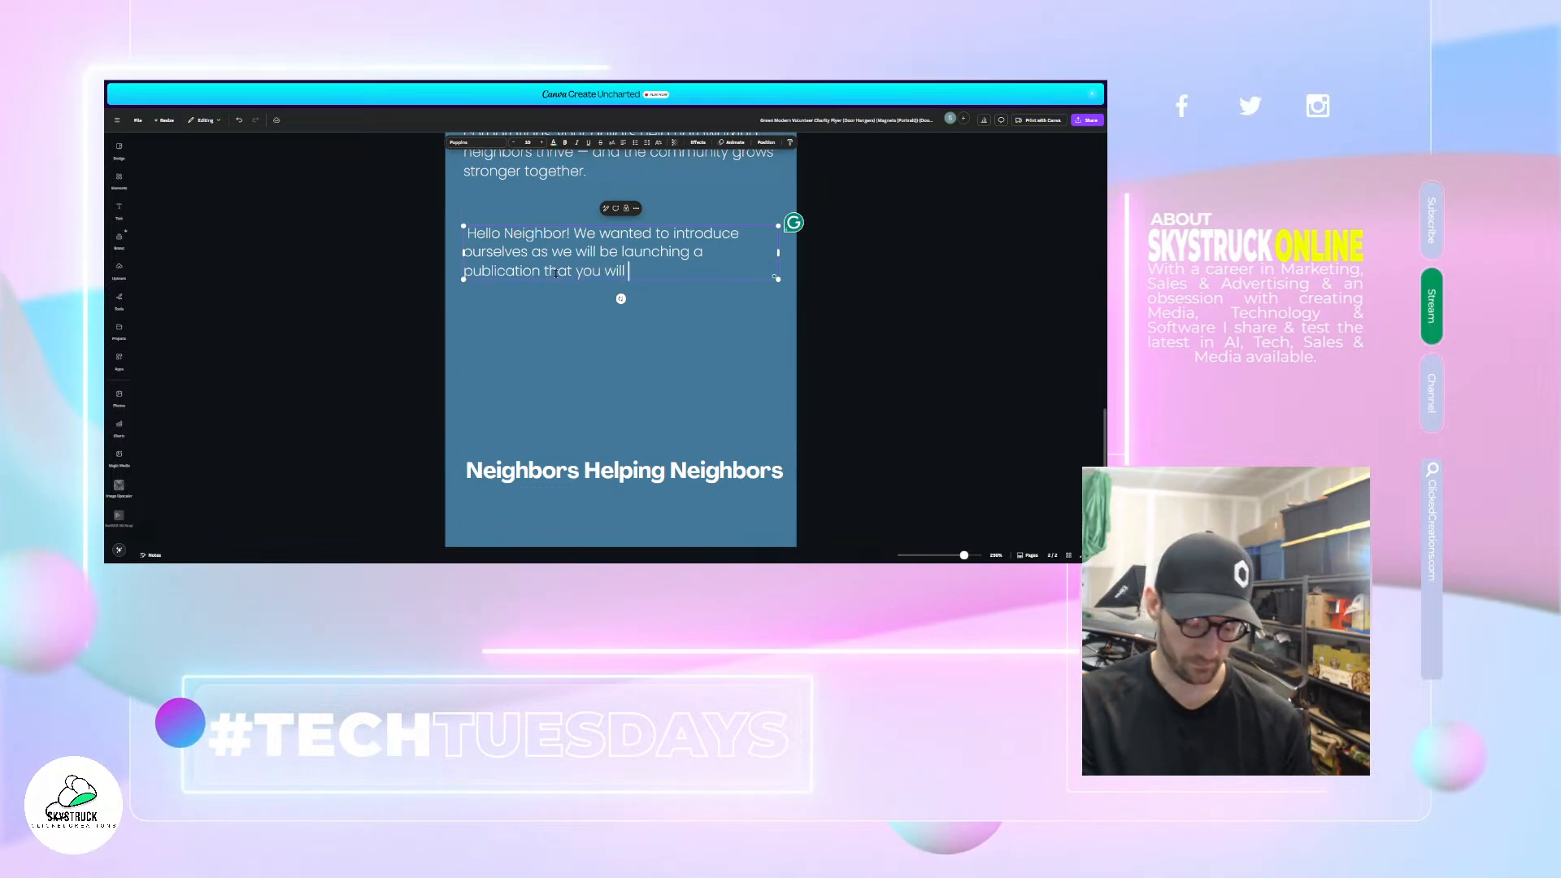
text( recieve on yo)
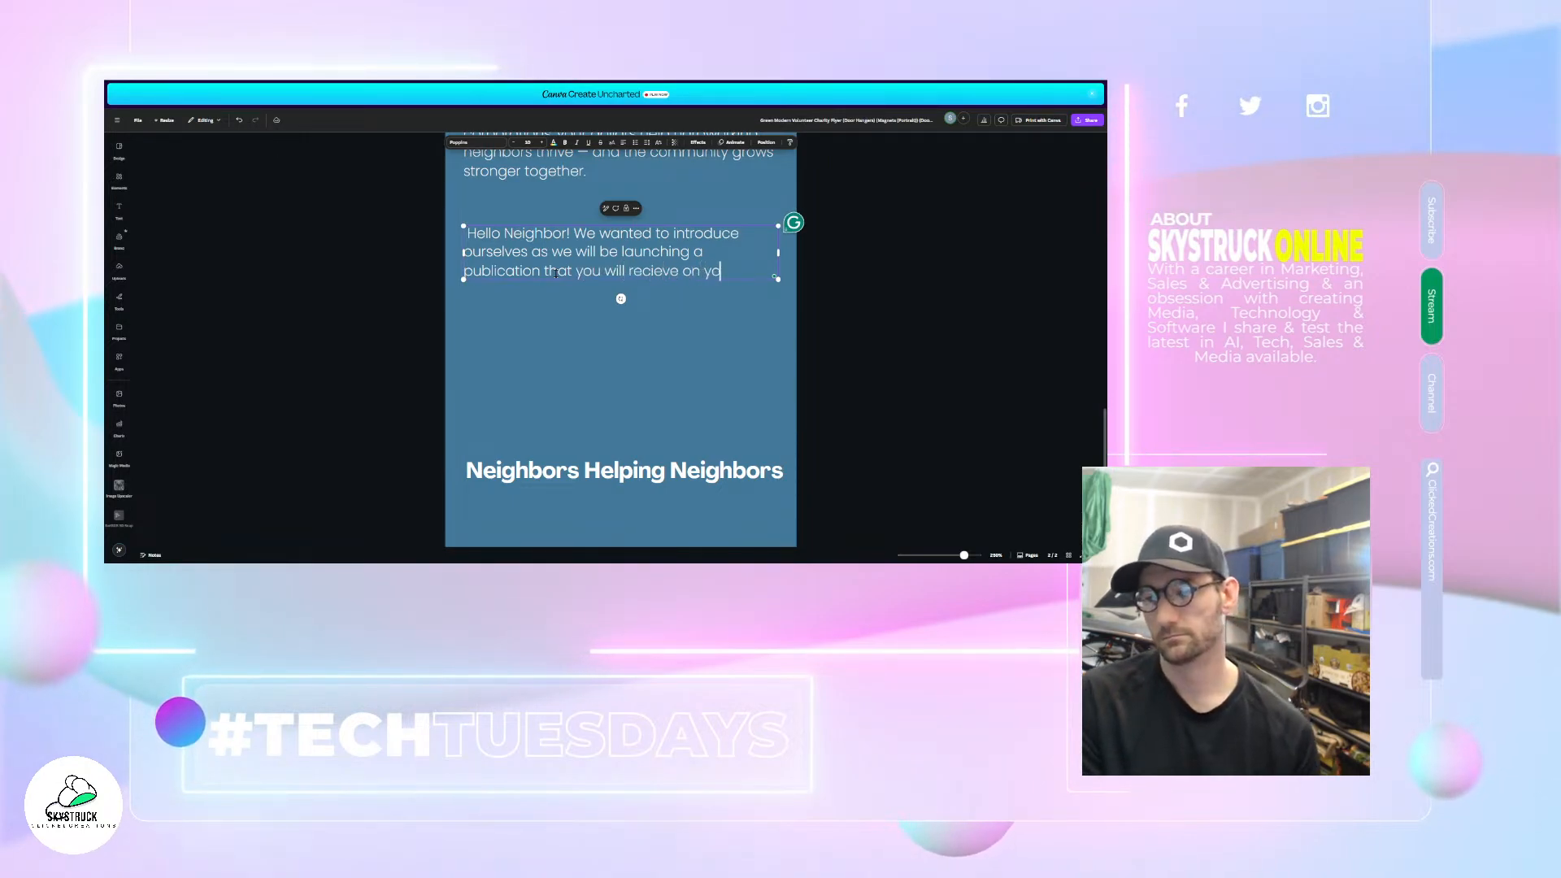
text(ur soorstep.)
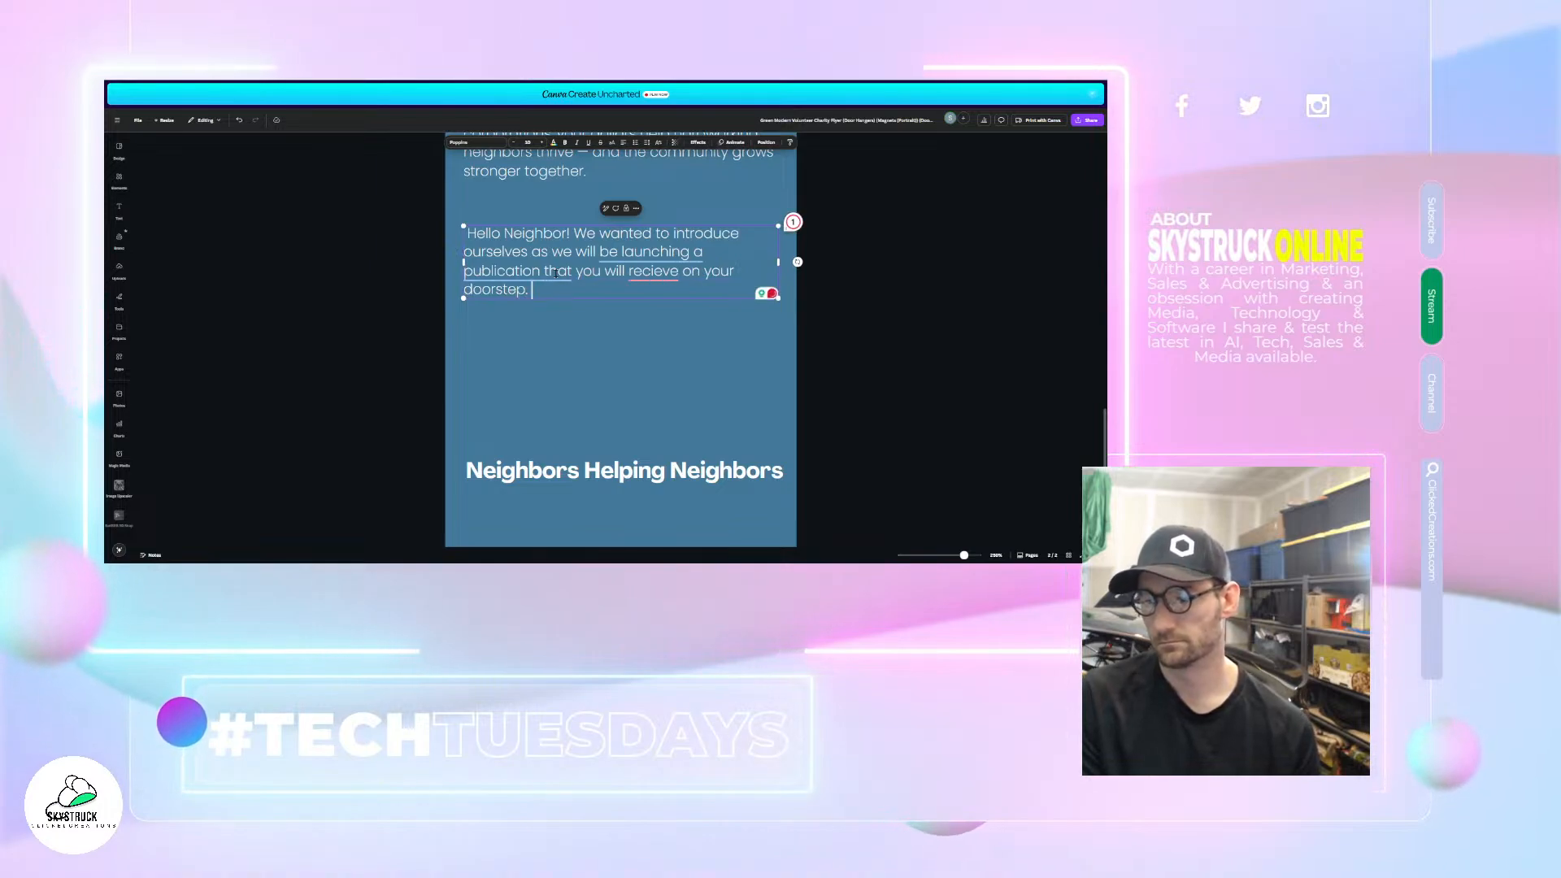
- Correct the misspelled word "recieve" in the introduction text to "receive"
click(655, 298)
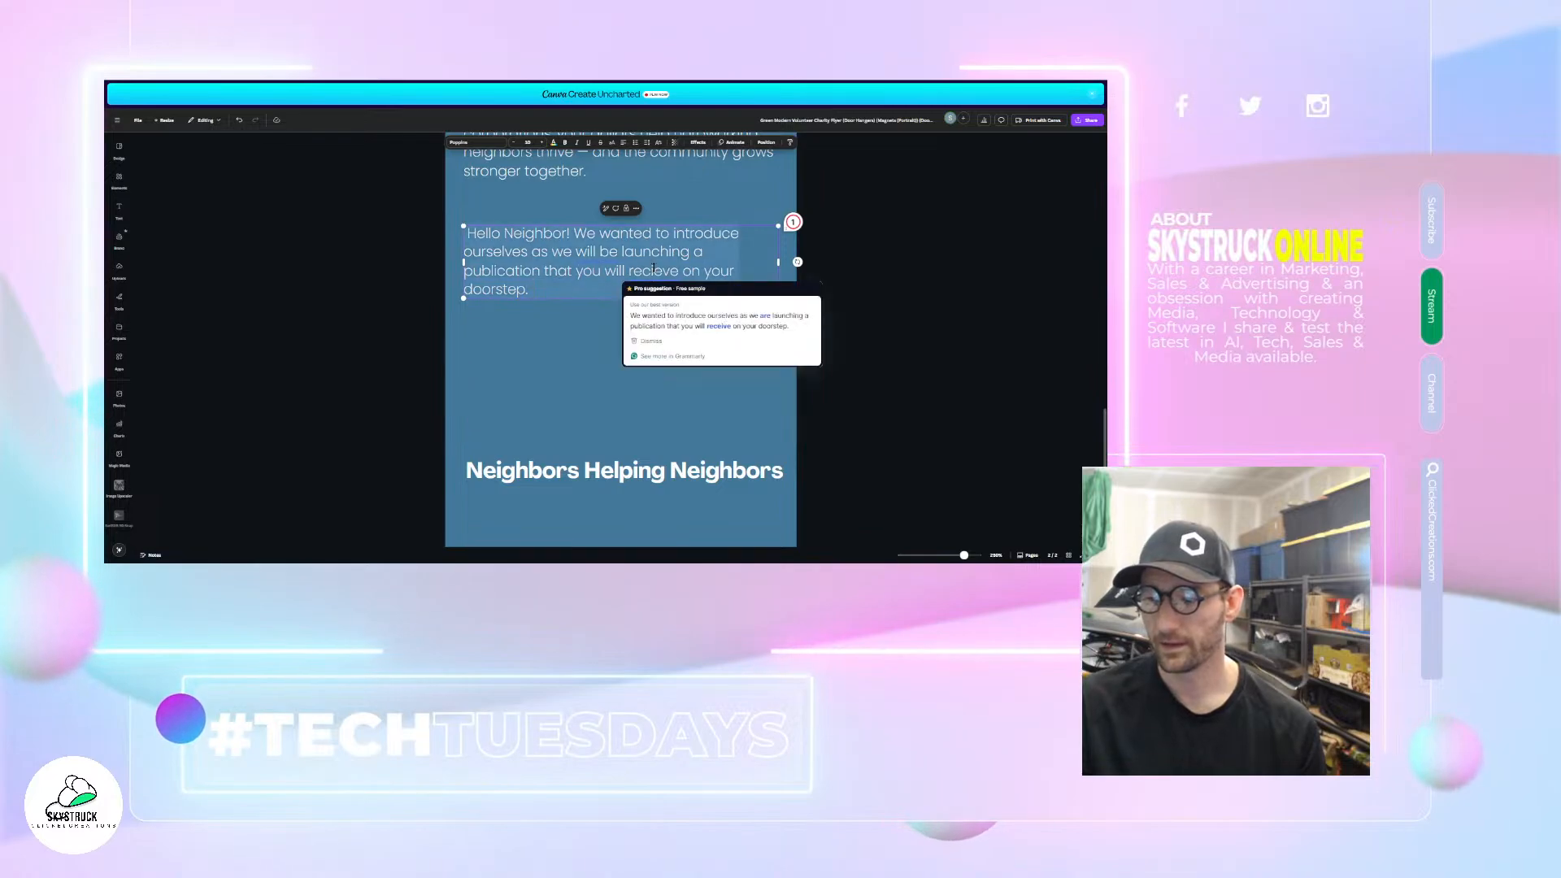
click(654, 268)
key(BackSpace)
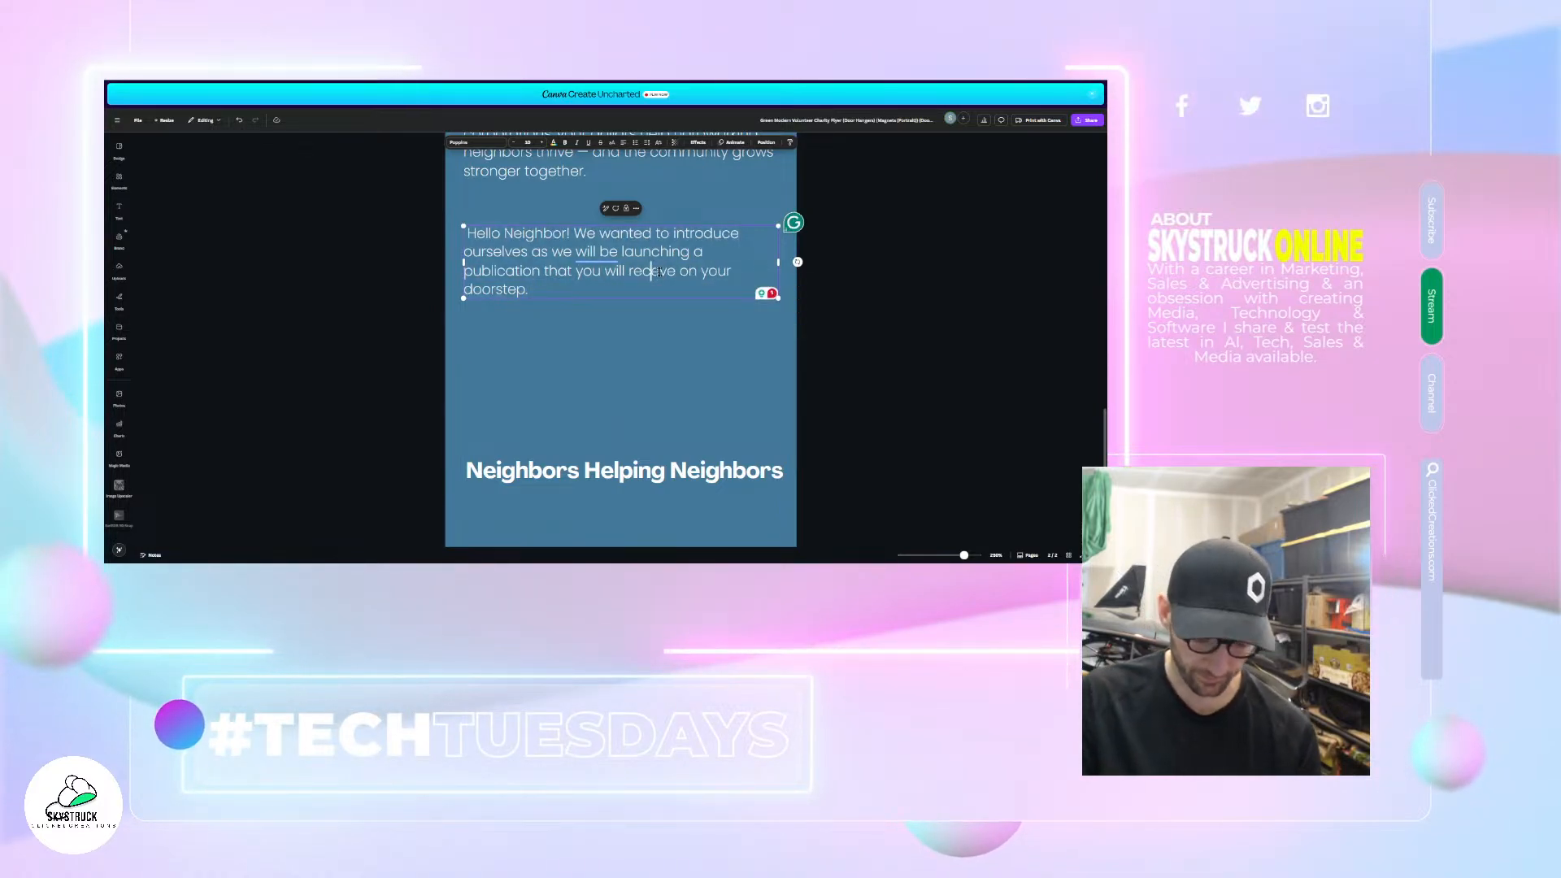
text(ication that yo)
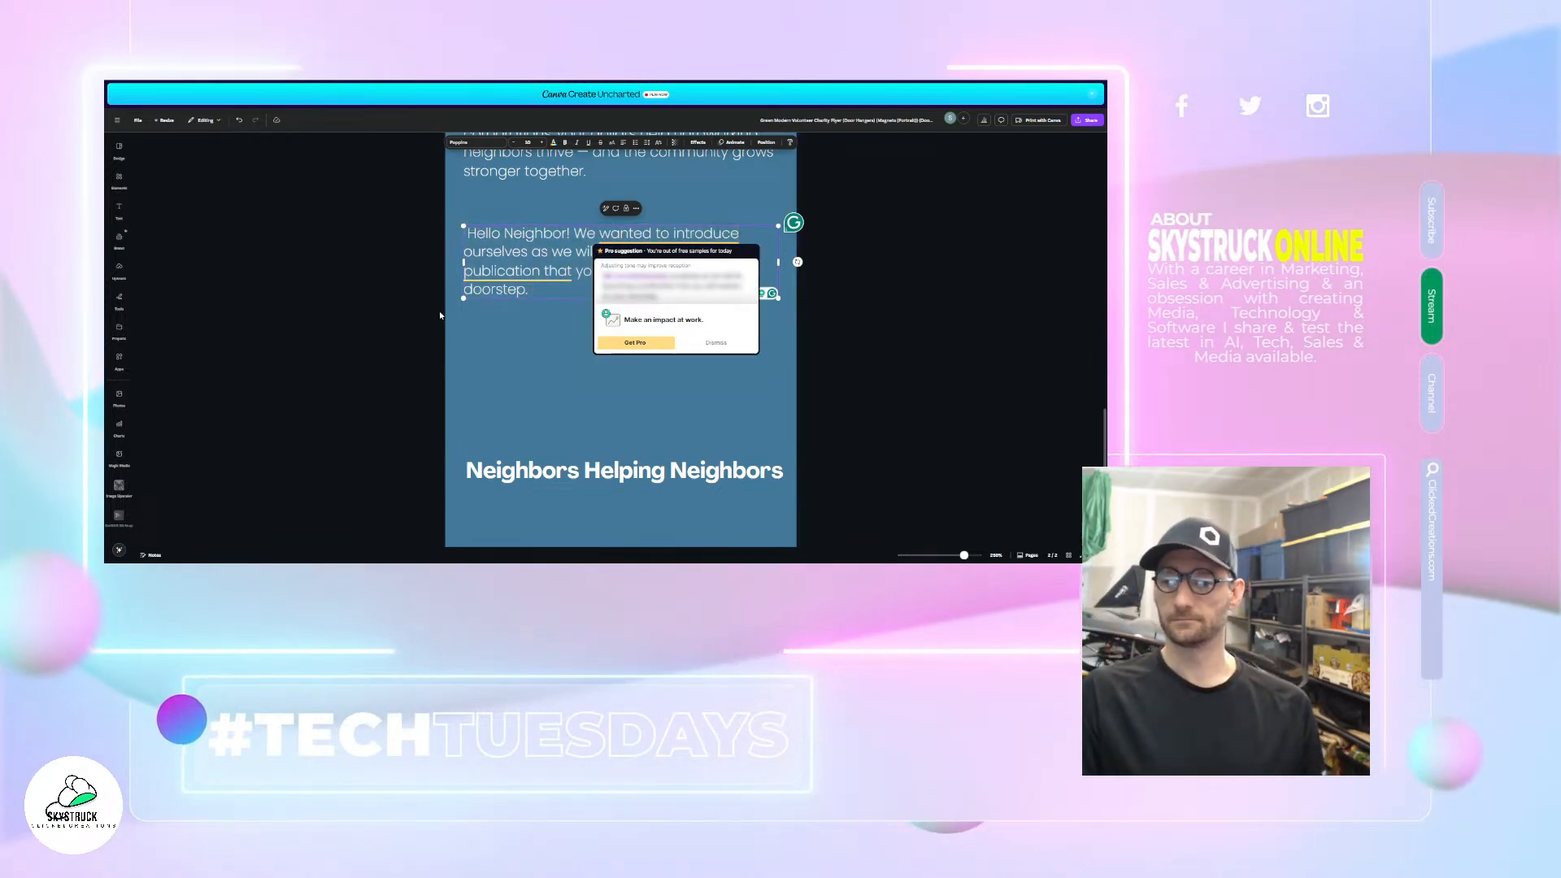
- Dismiss the writing suggestion and extend the sentence after "doorstep" with "called Cottonwood Heights Living."
click(440, 315)
click(571, 290)
click(570, 289)
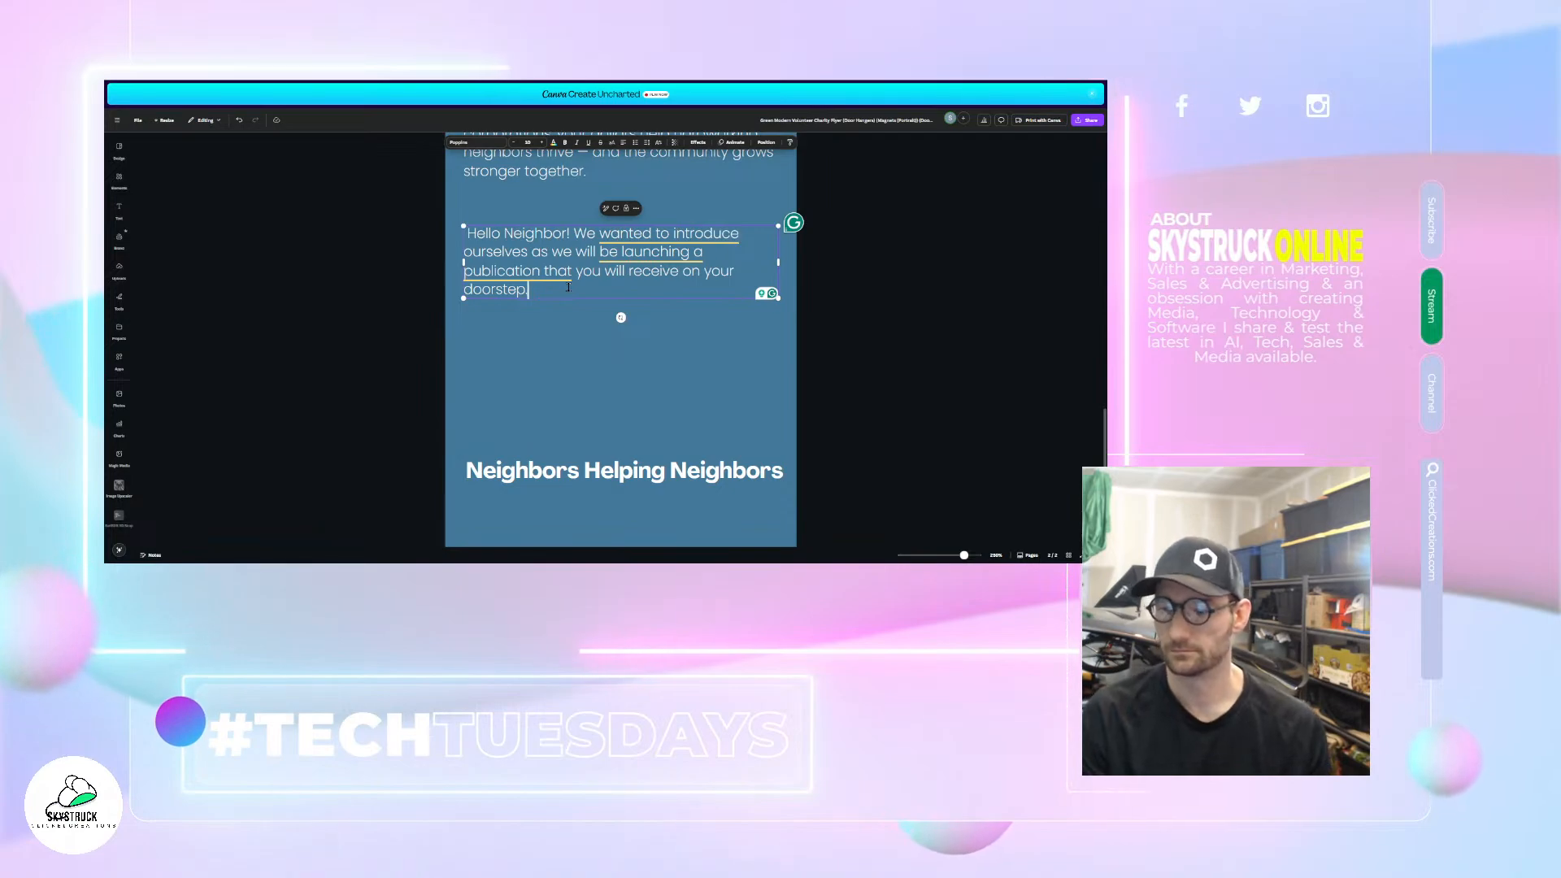
key(BackSpace)
text(C)
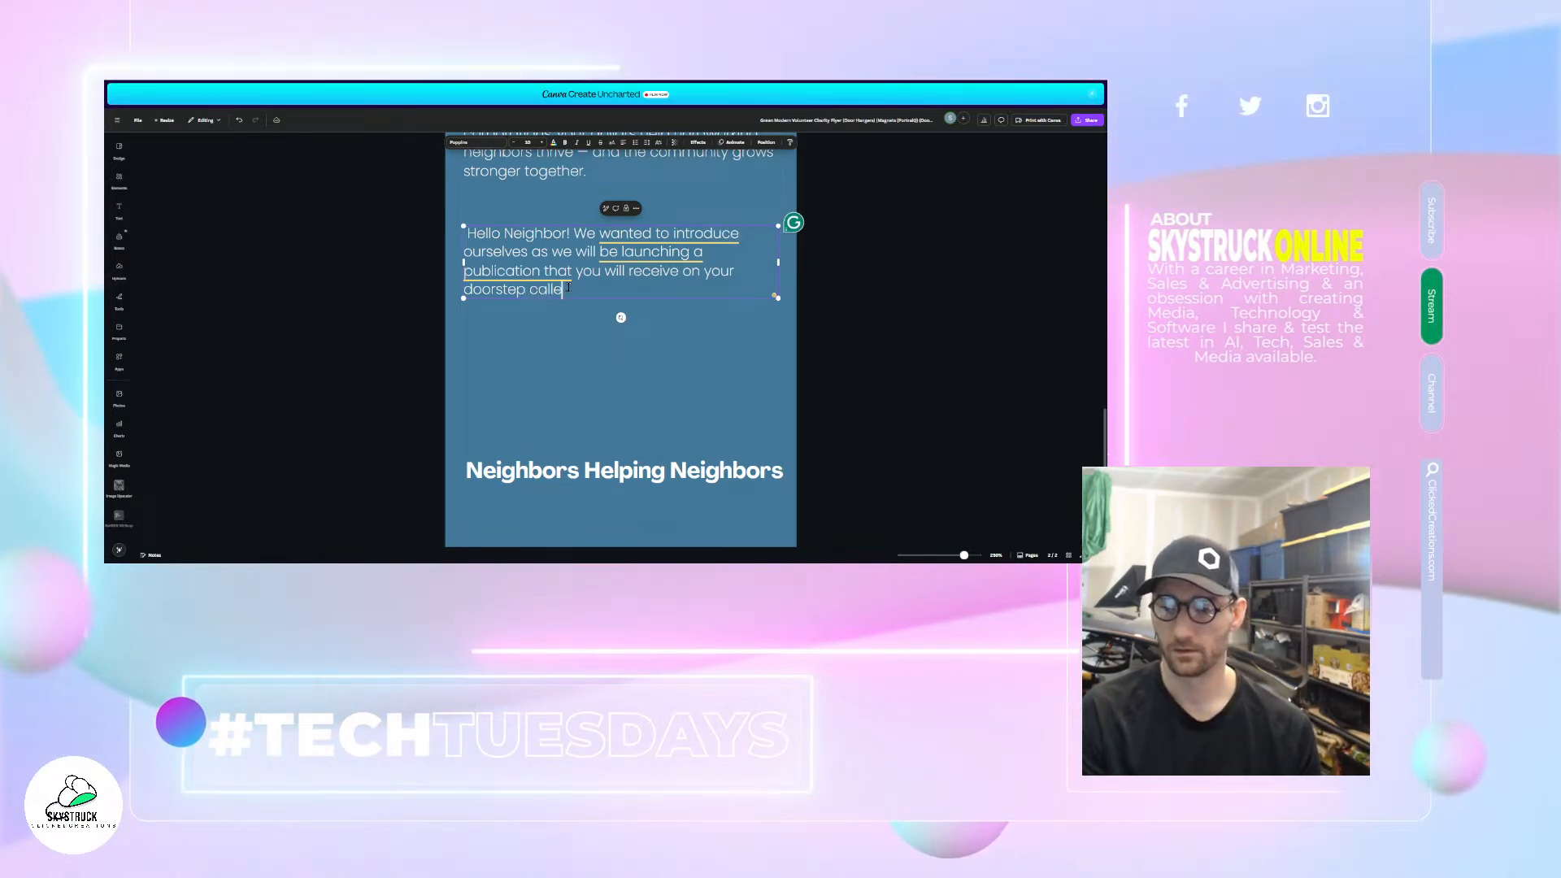
text(alled Cot)
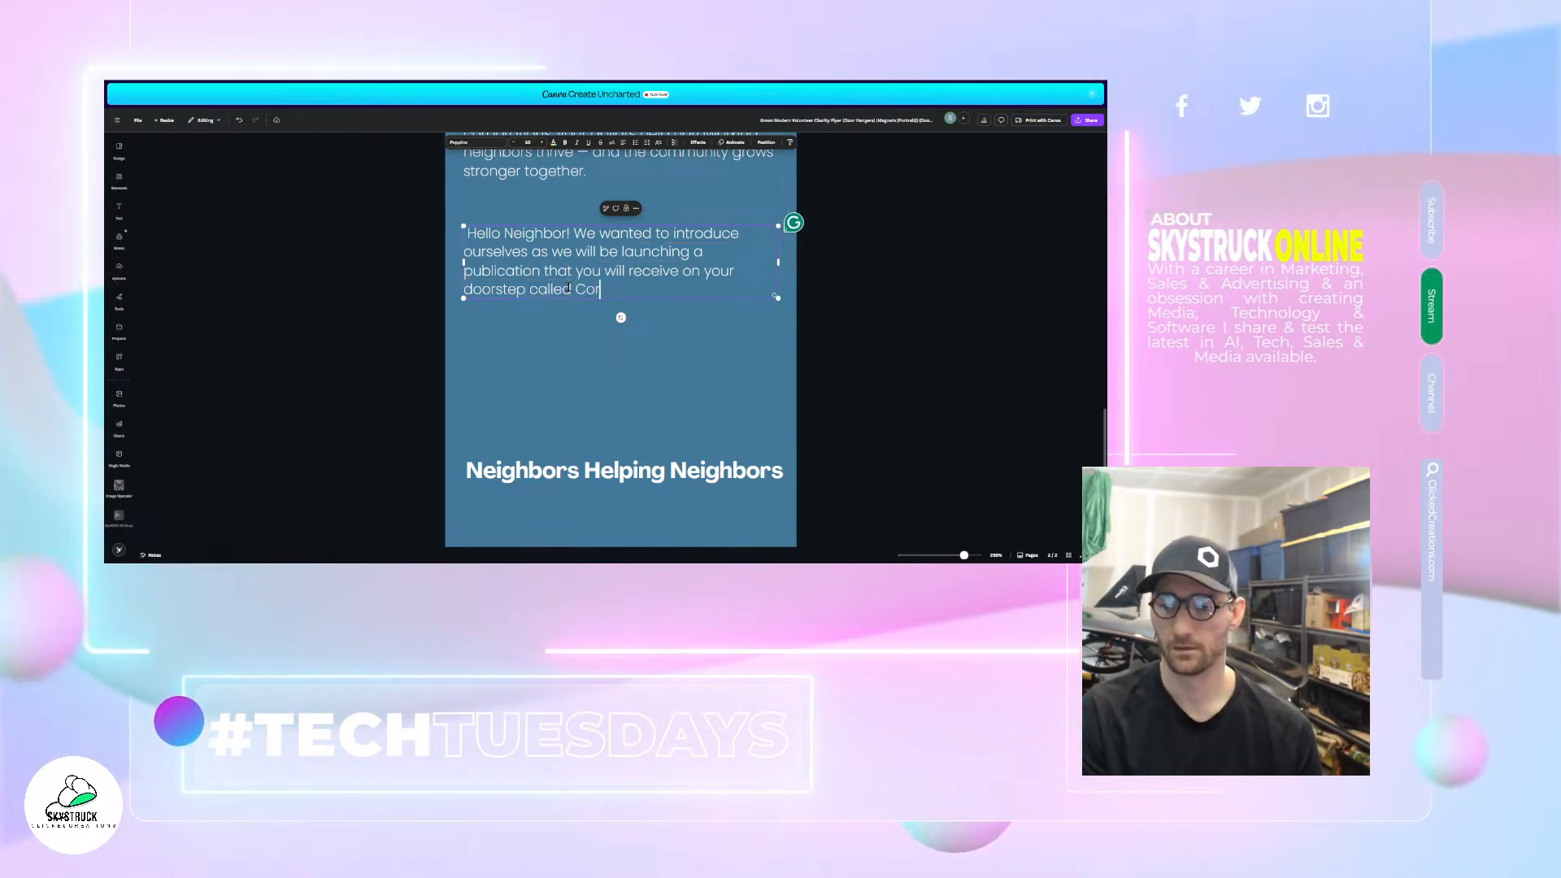
text(tonwood H)
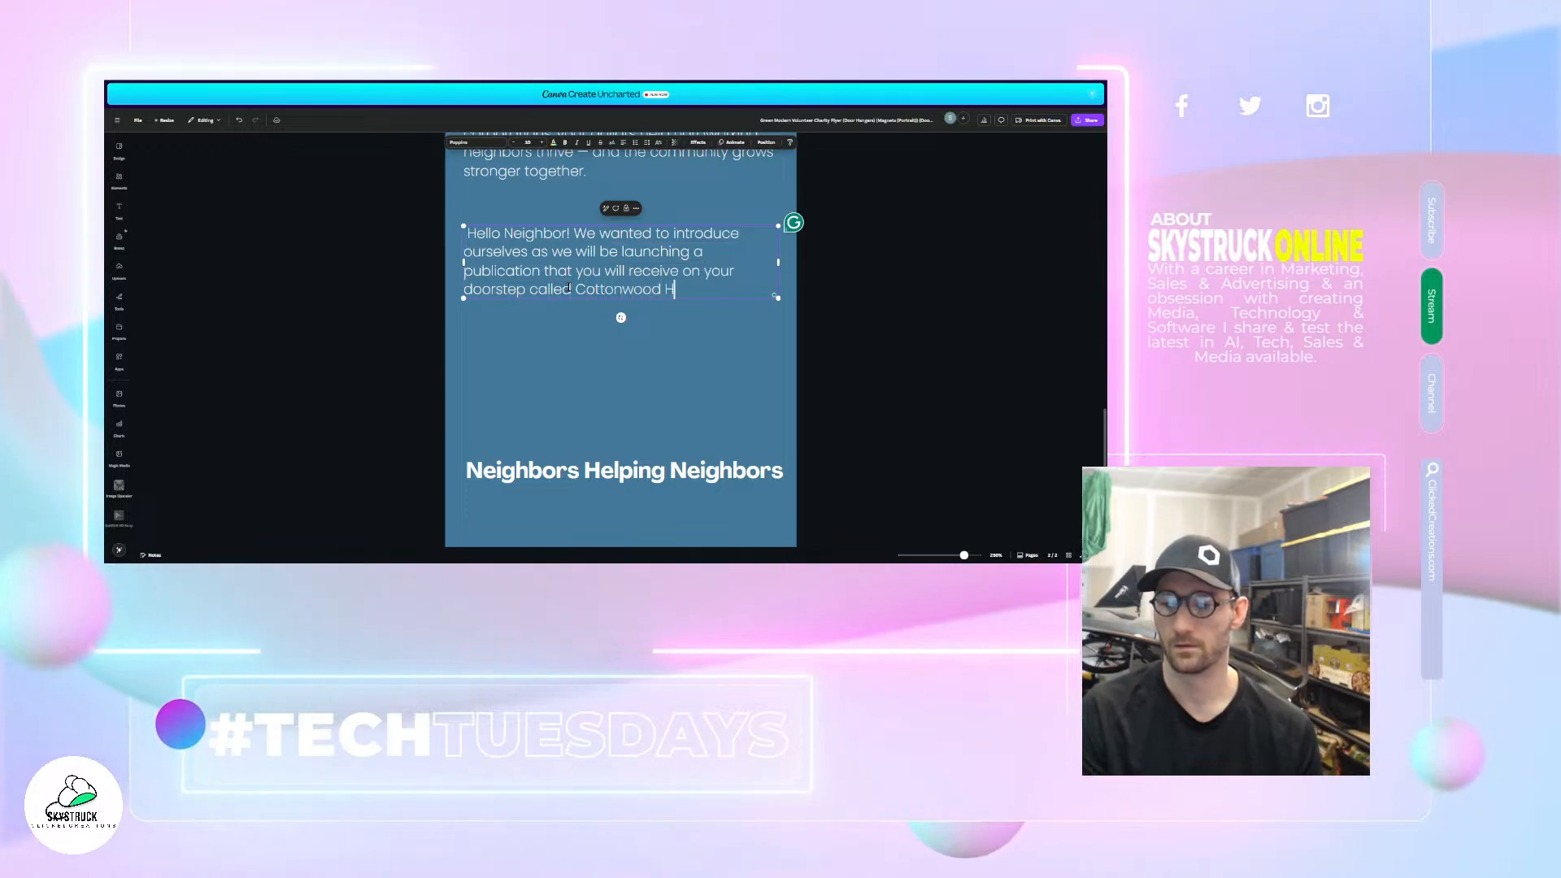
text(eights Living)
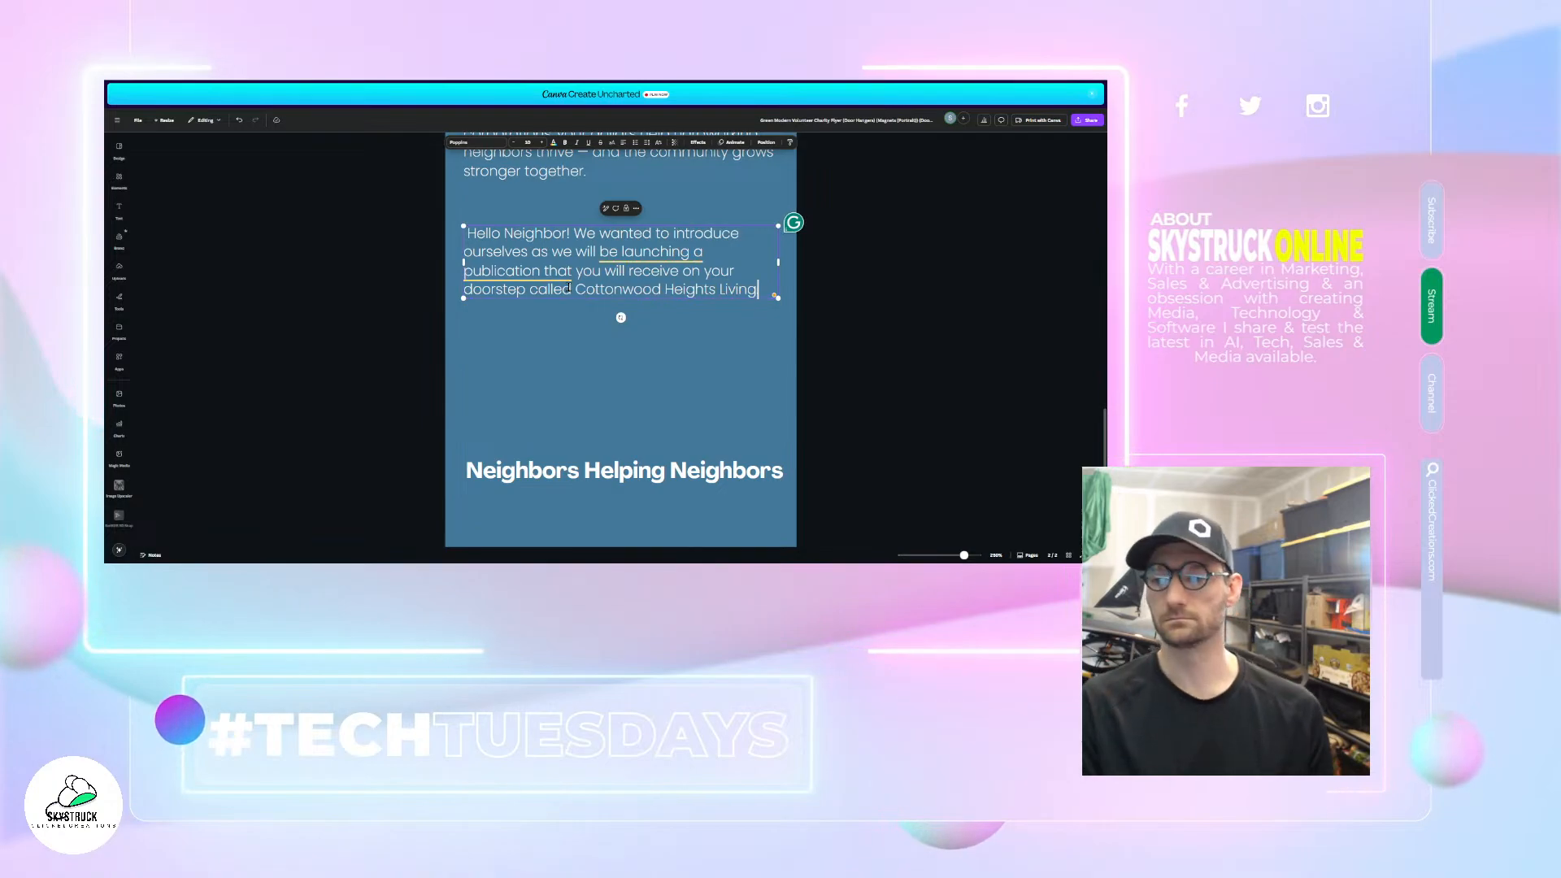
text(.)
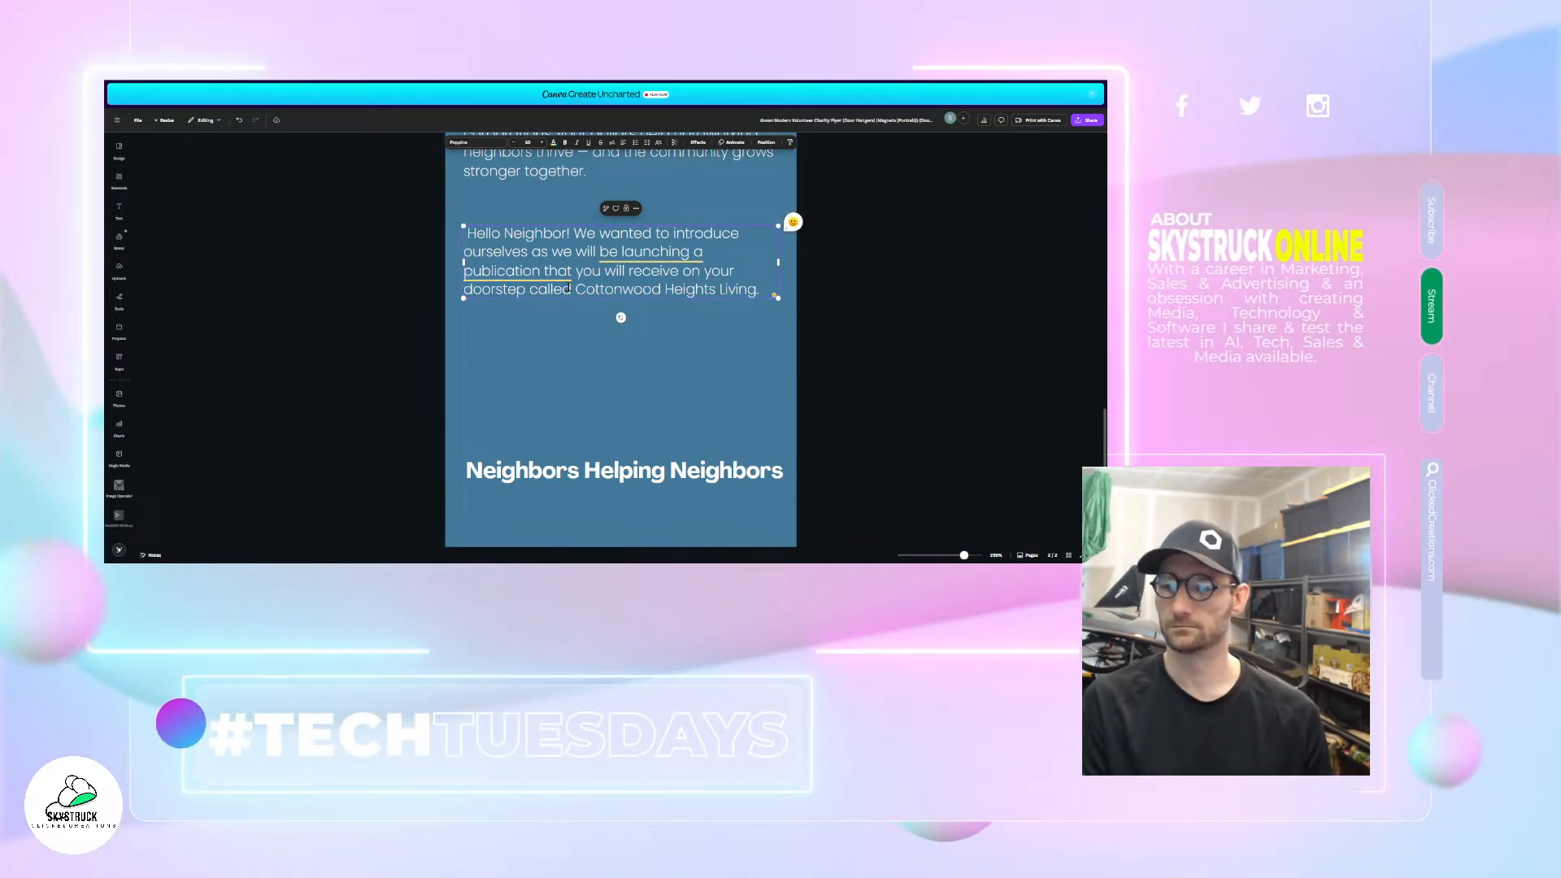
- Start a new paragraph below, separated by a blank line, with "This publication is"
key(Return)
key(Return)
text(This pub)
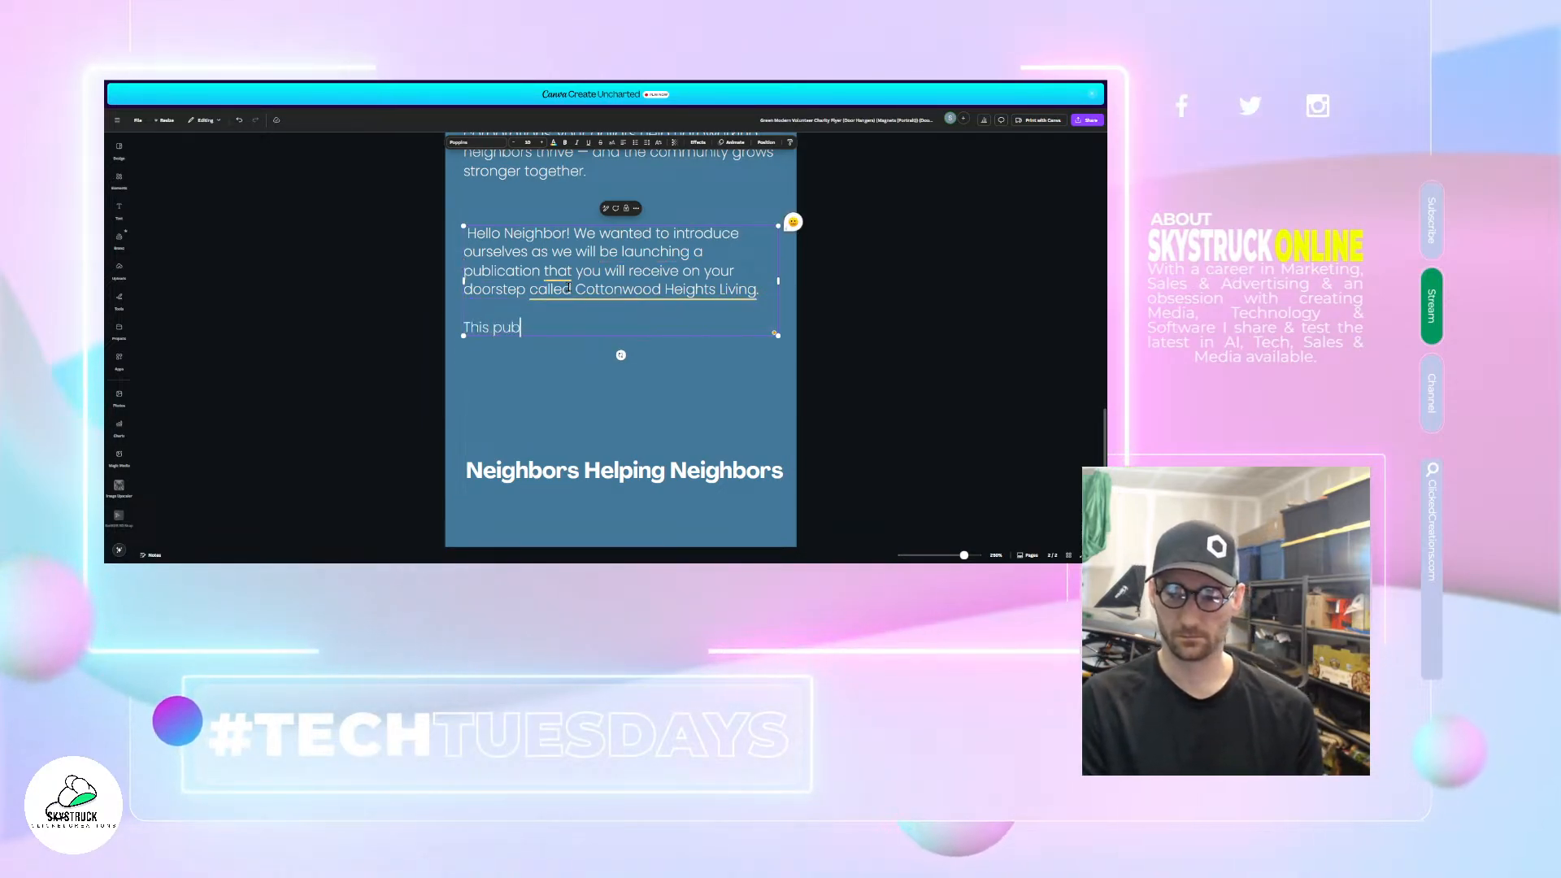
text(lication )
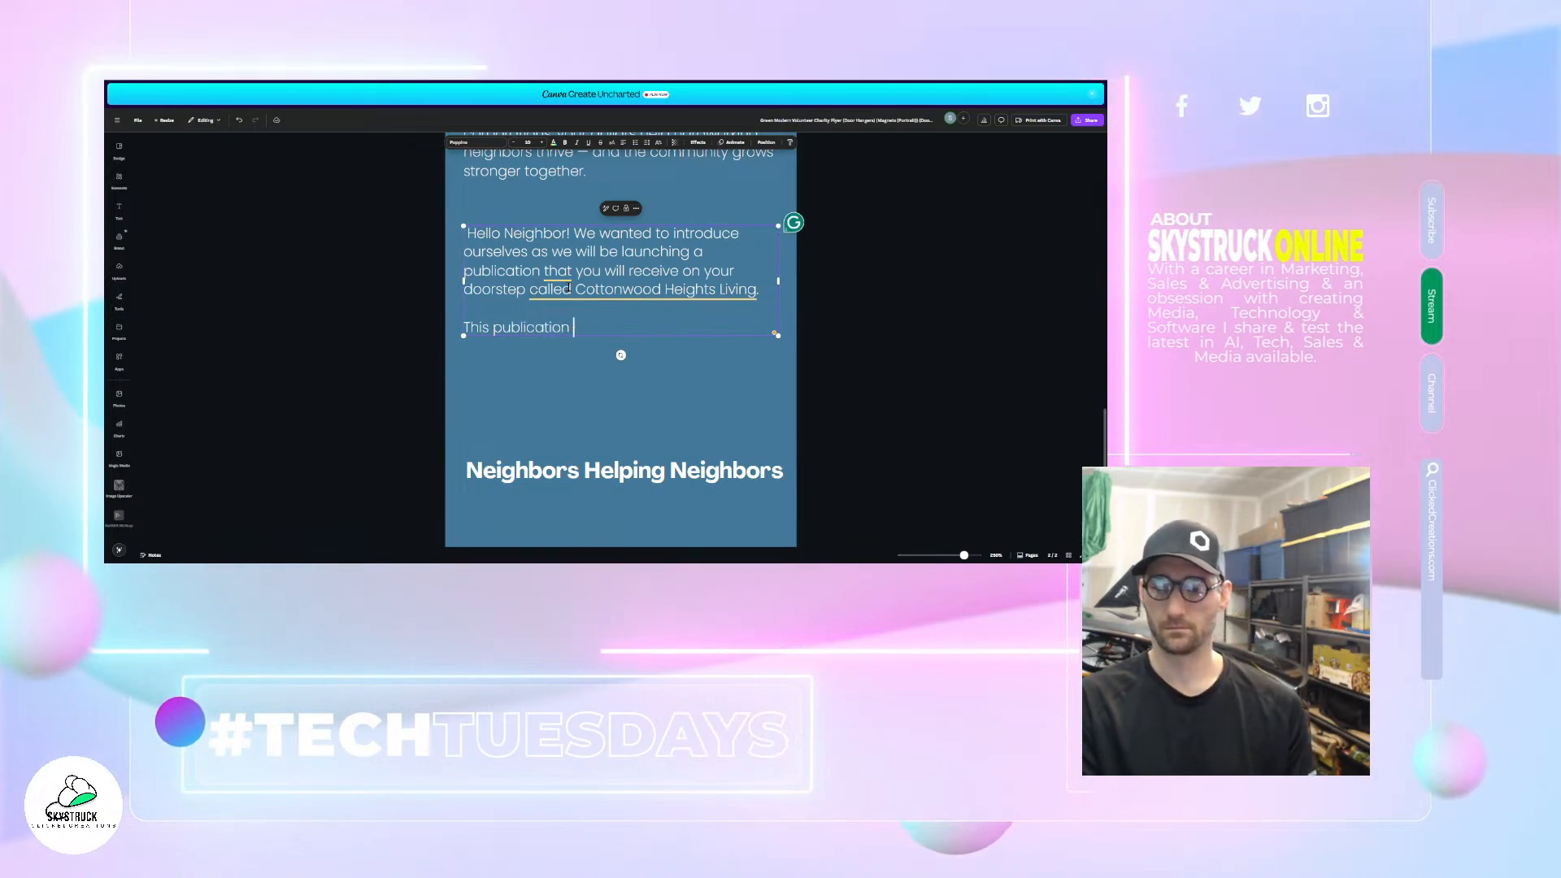
text(is)
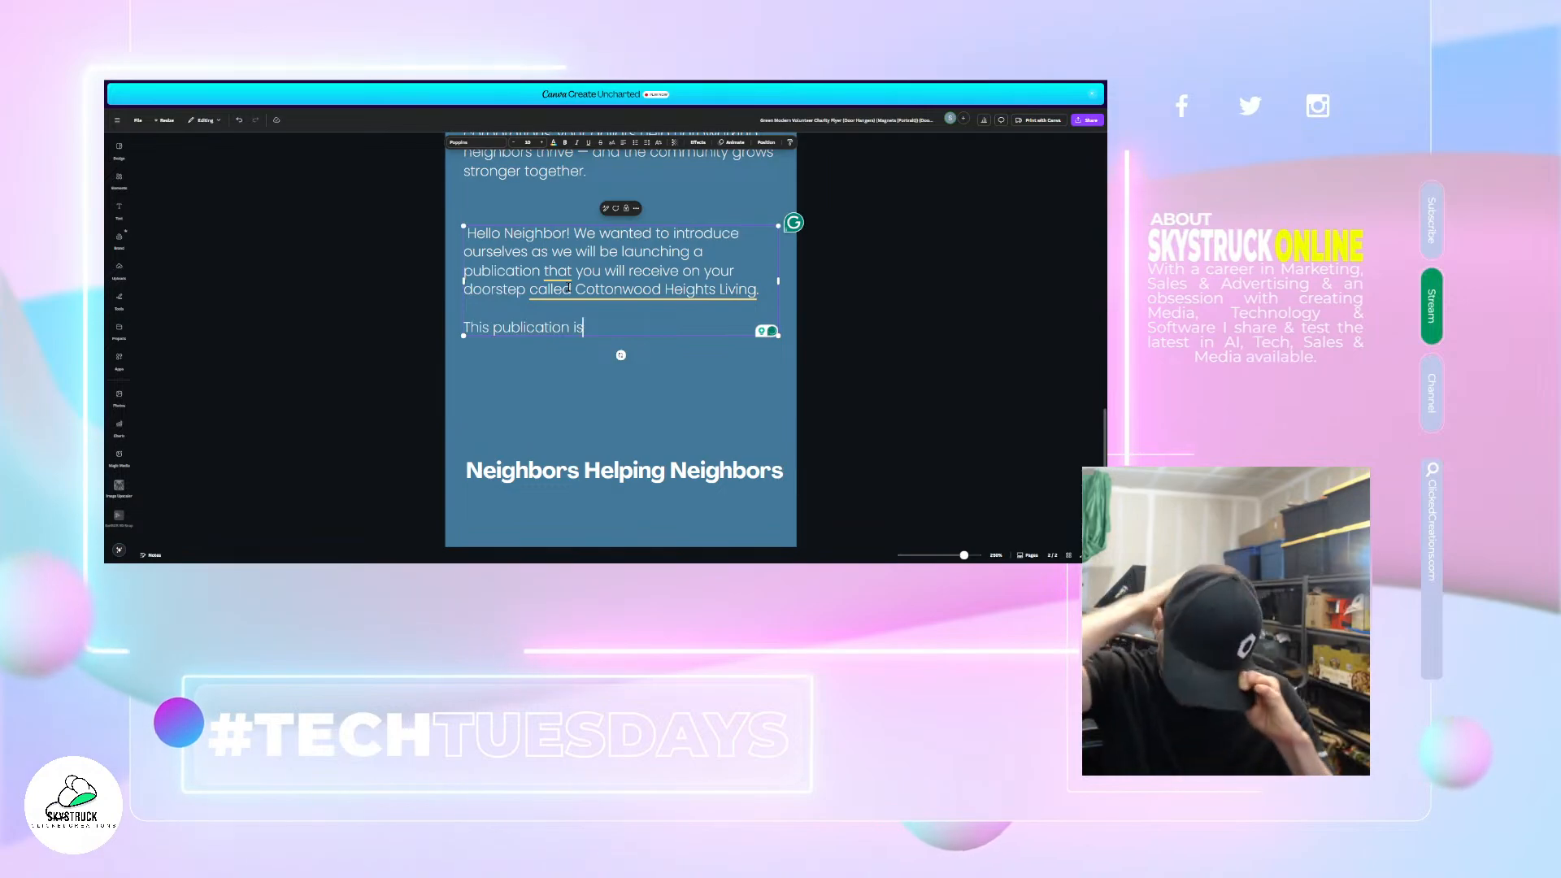
scroll(776, 327, up, 5)
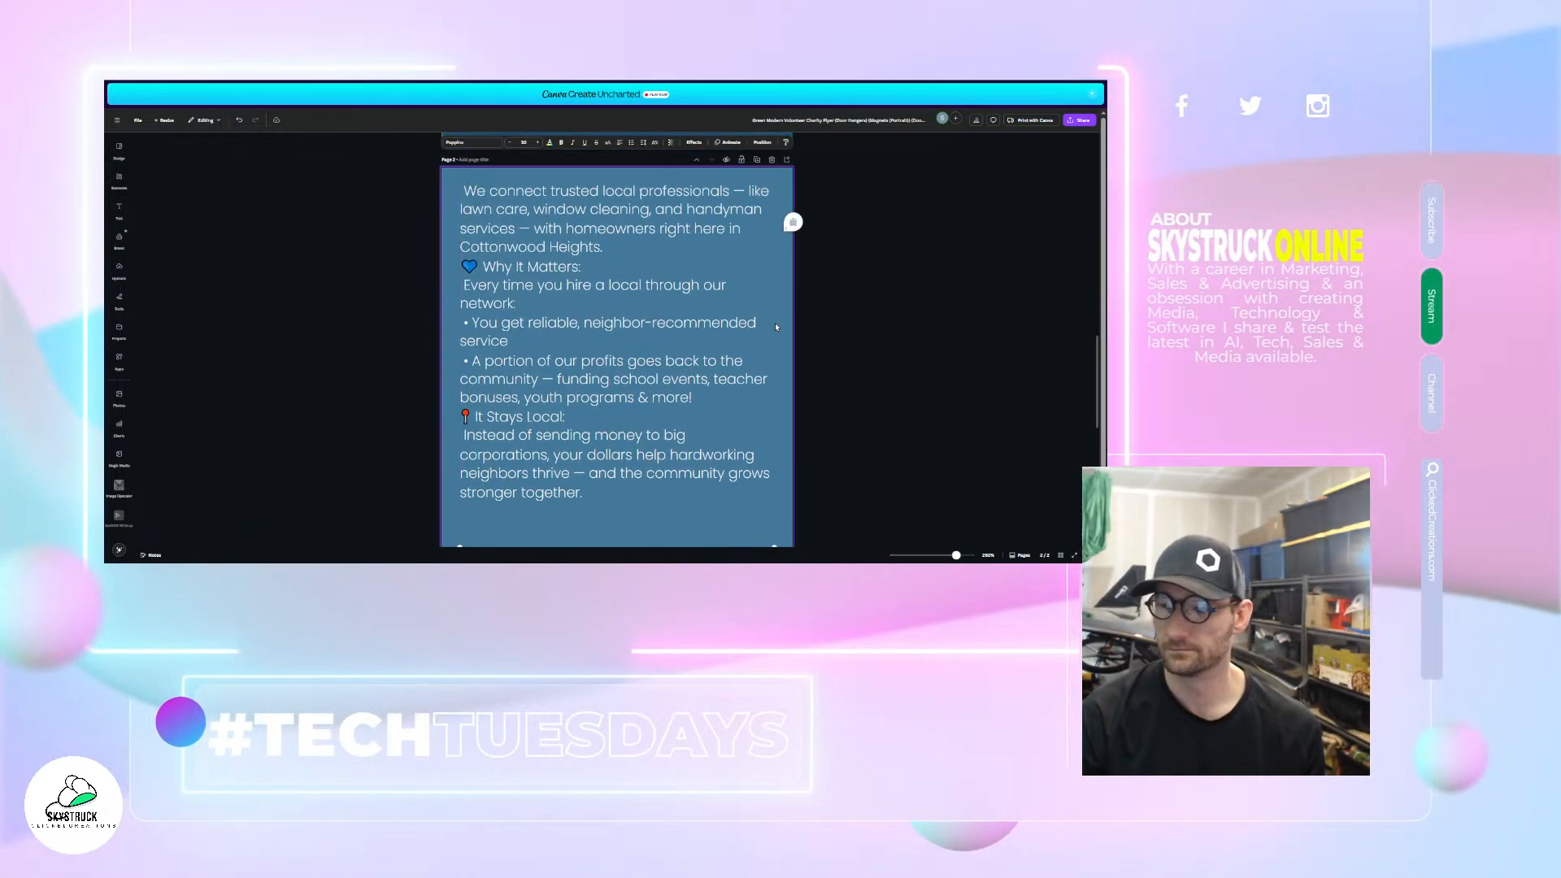
scroll(805, 329, up, 5)
scroll(831, 292, up, 10)
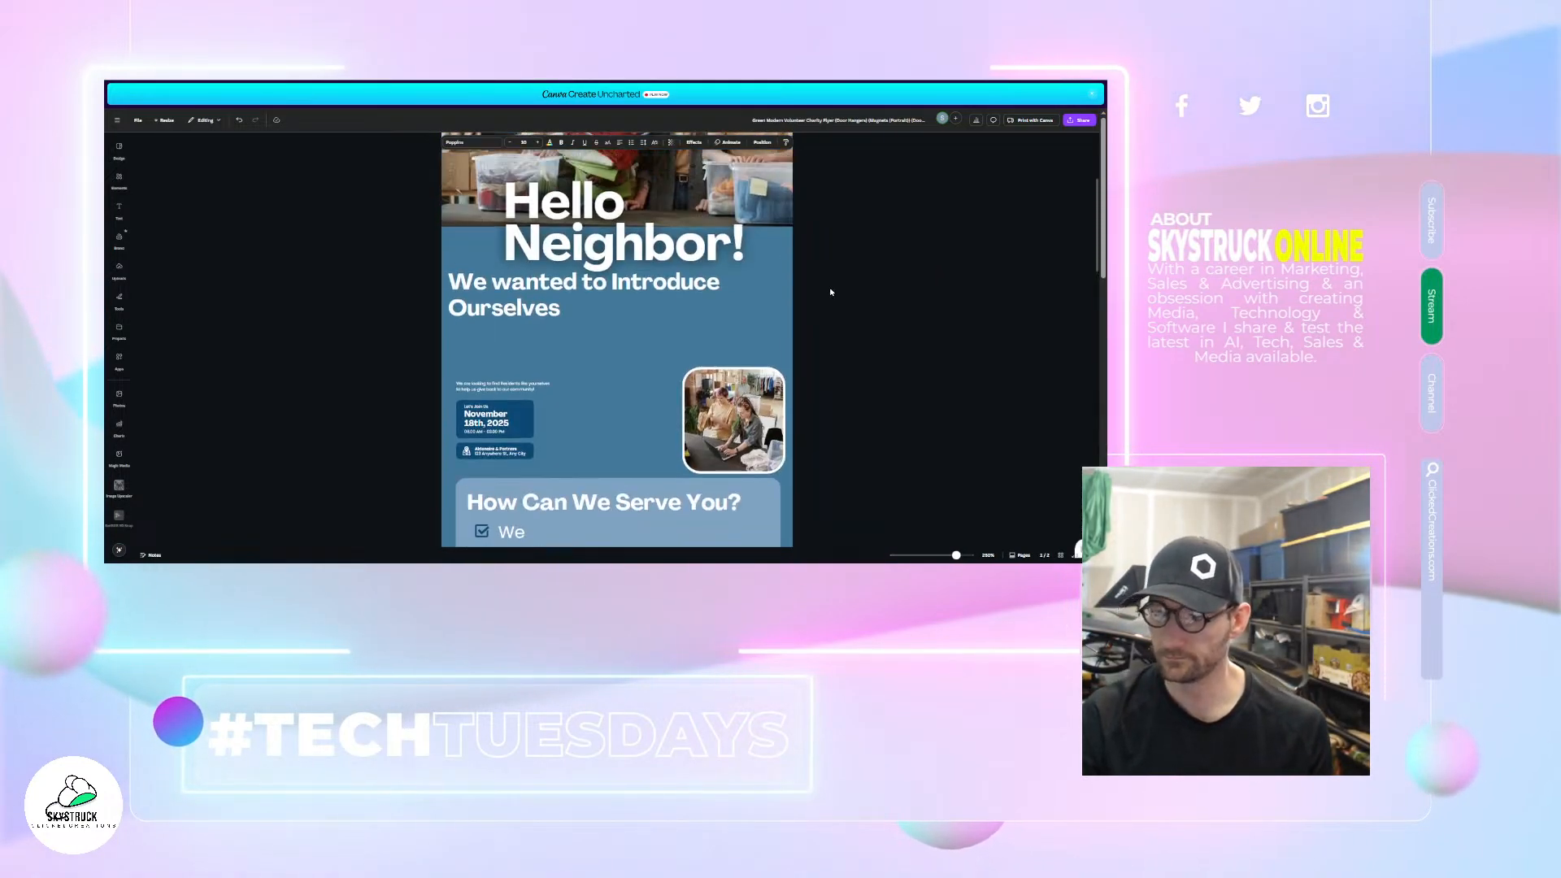
scroll(831, 291, up, 3)
click(628, 222)
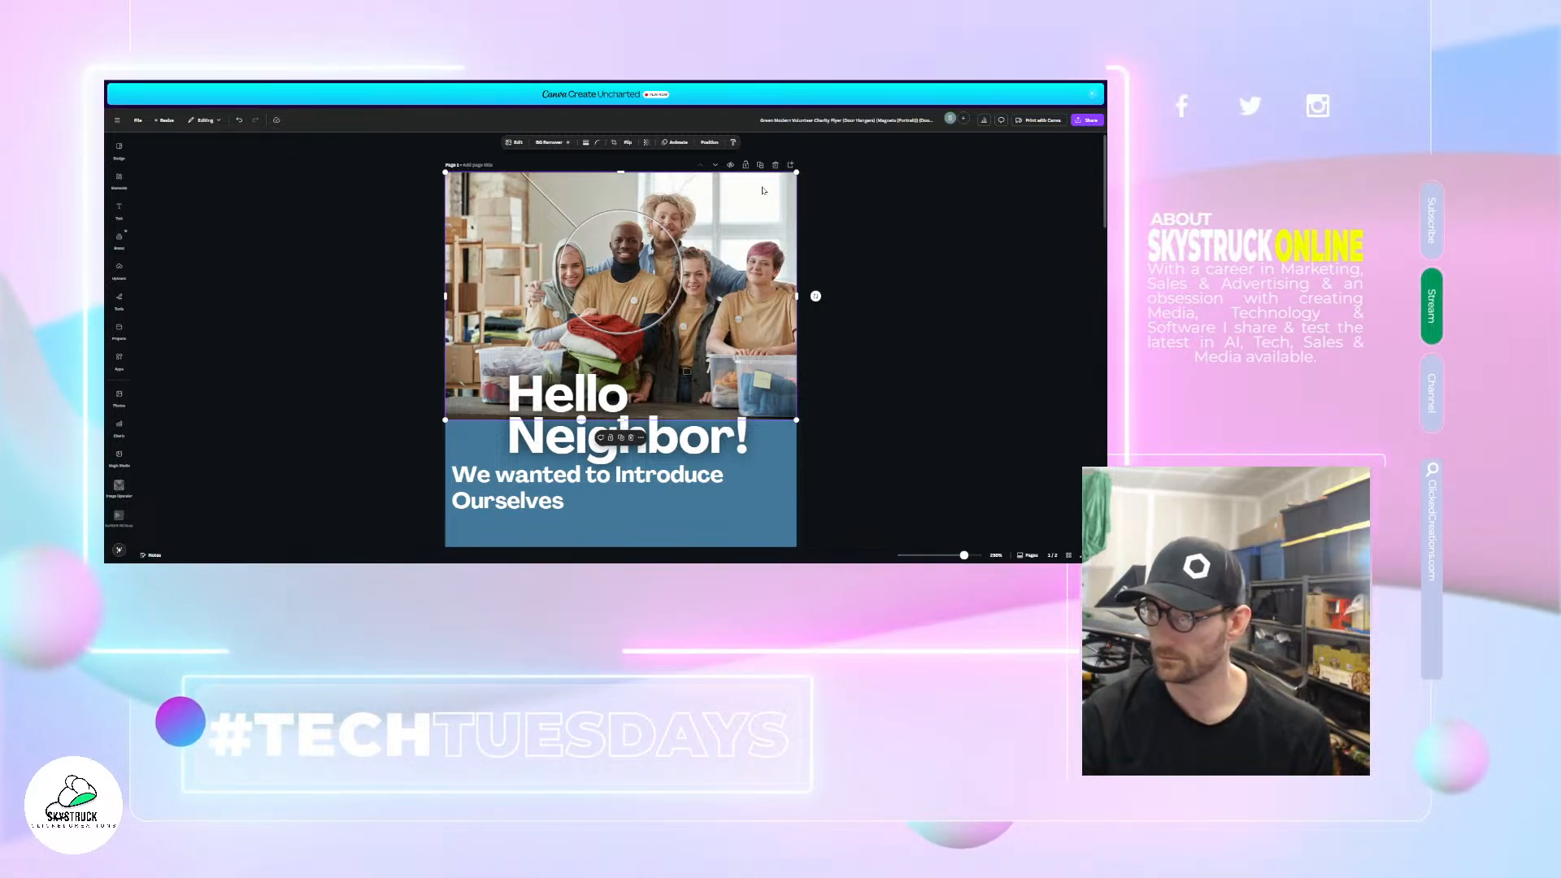
right_click(766, 190)
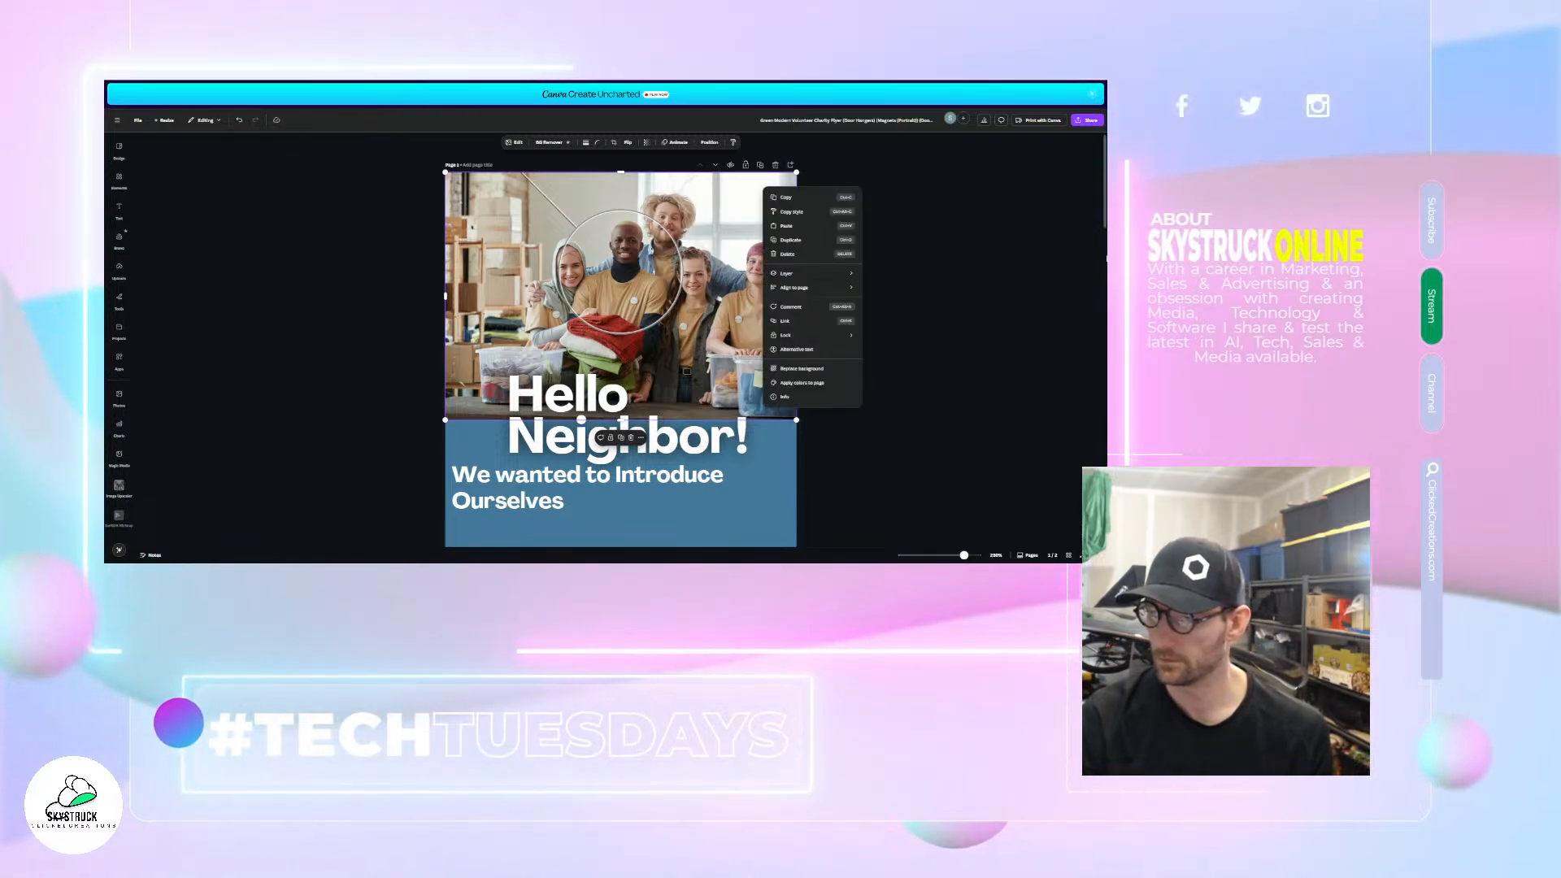
click(896, 266)
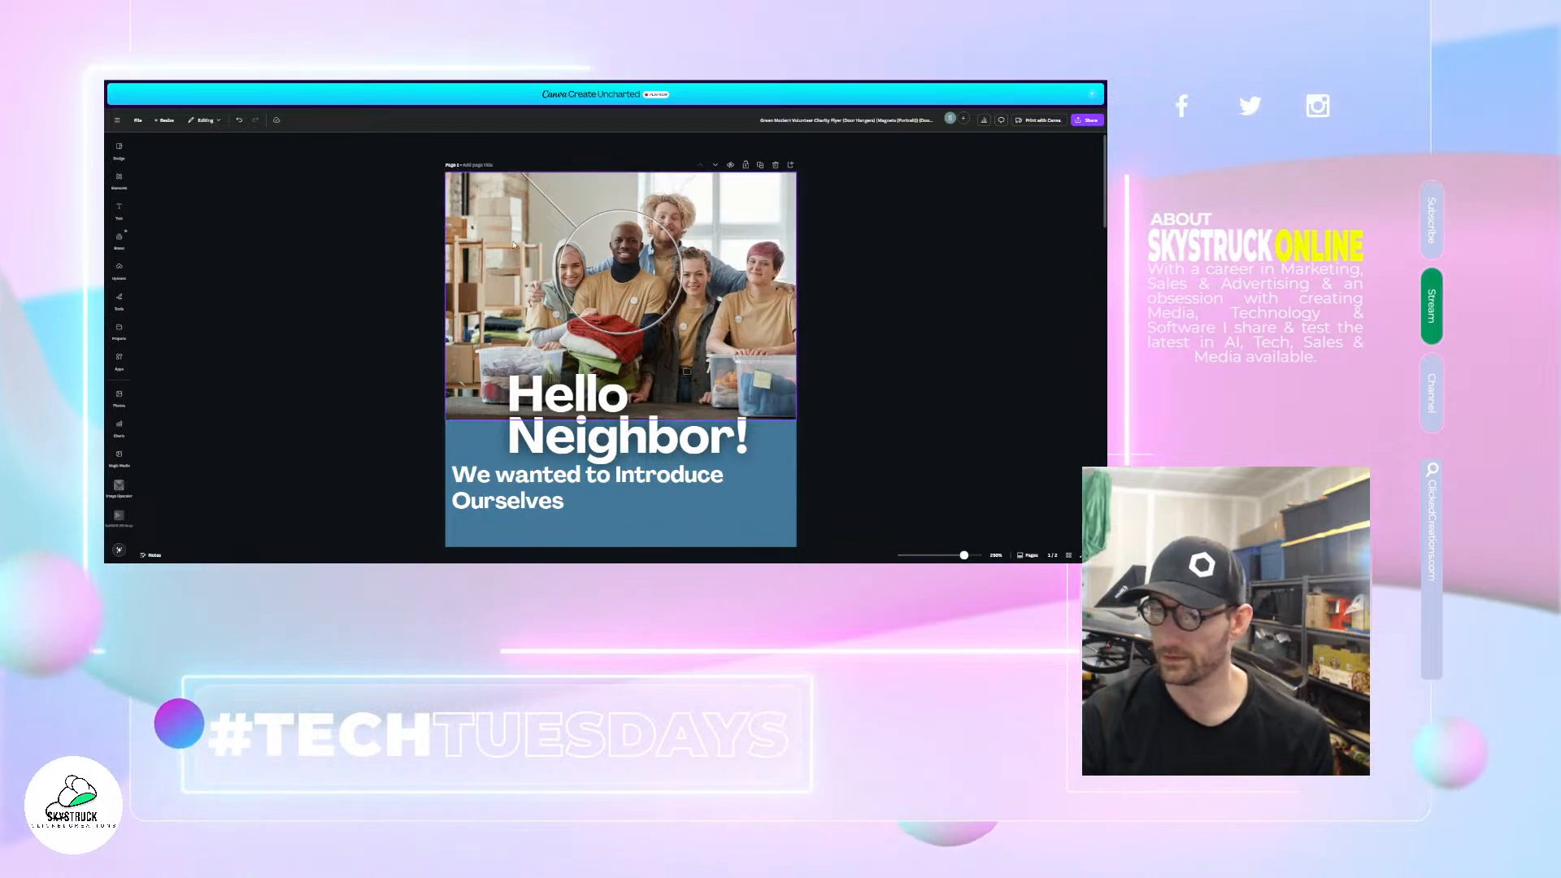
scroll(425, 305, down, 5)
scroll(425, 305, down, 6)
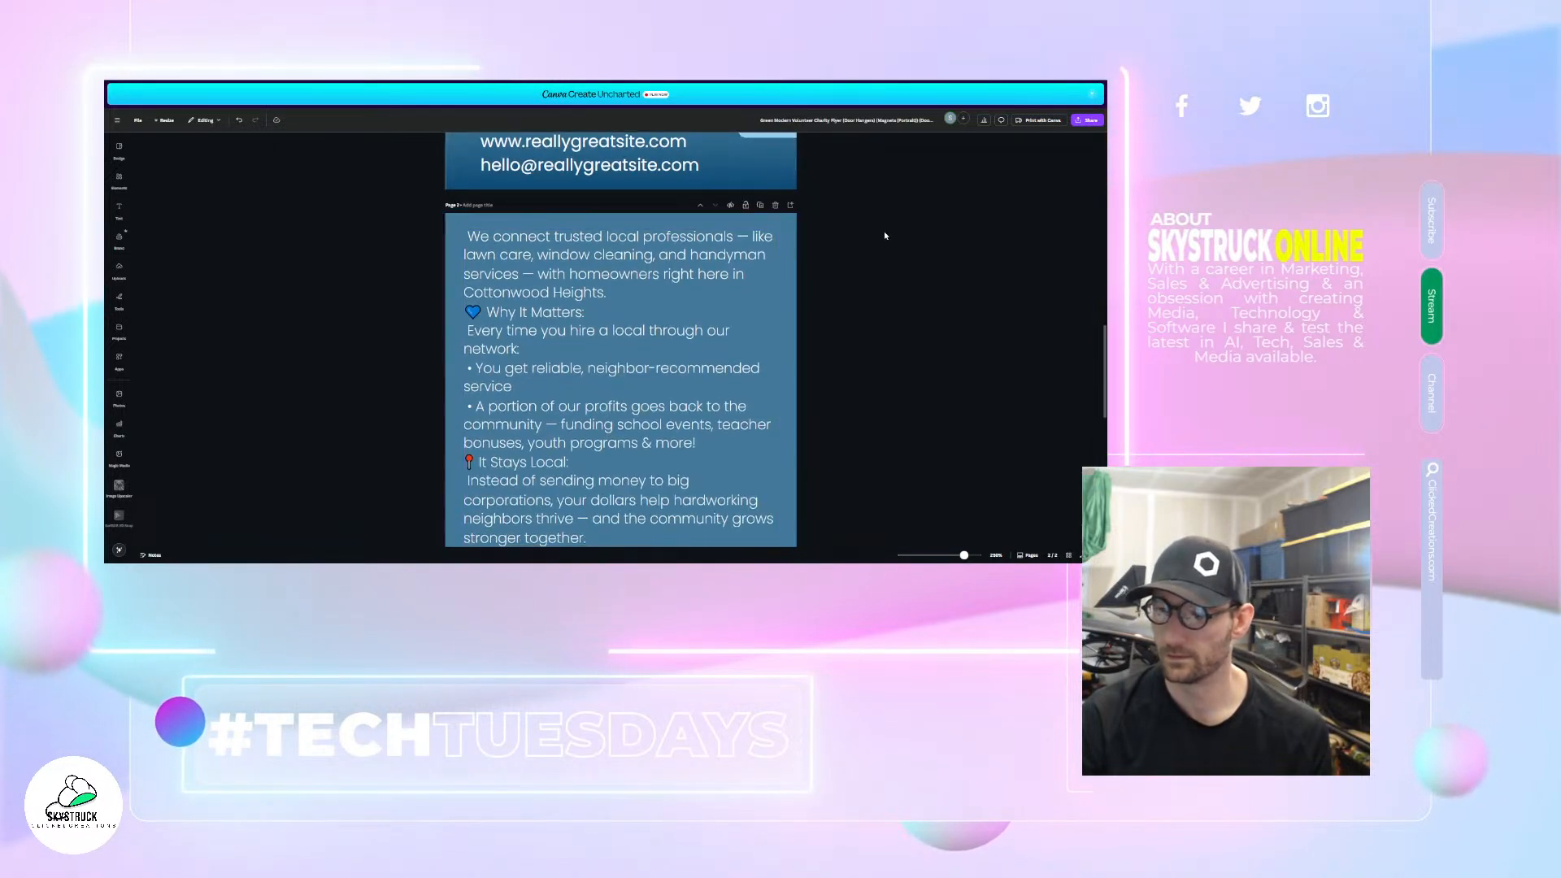
scroll(801, 204, up, 11)
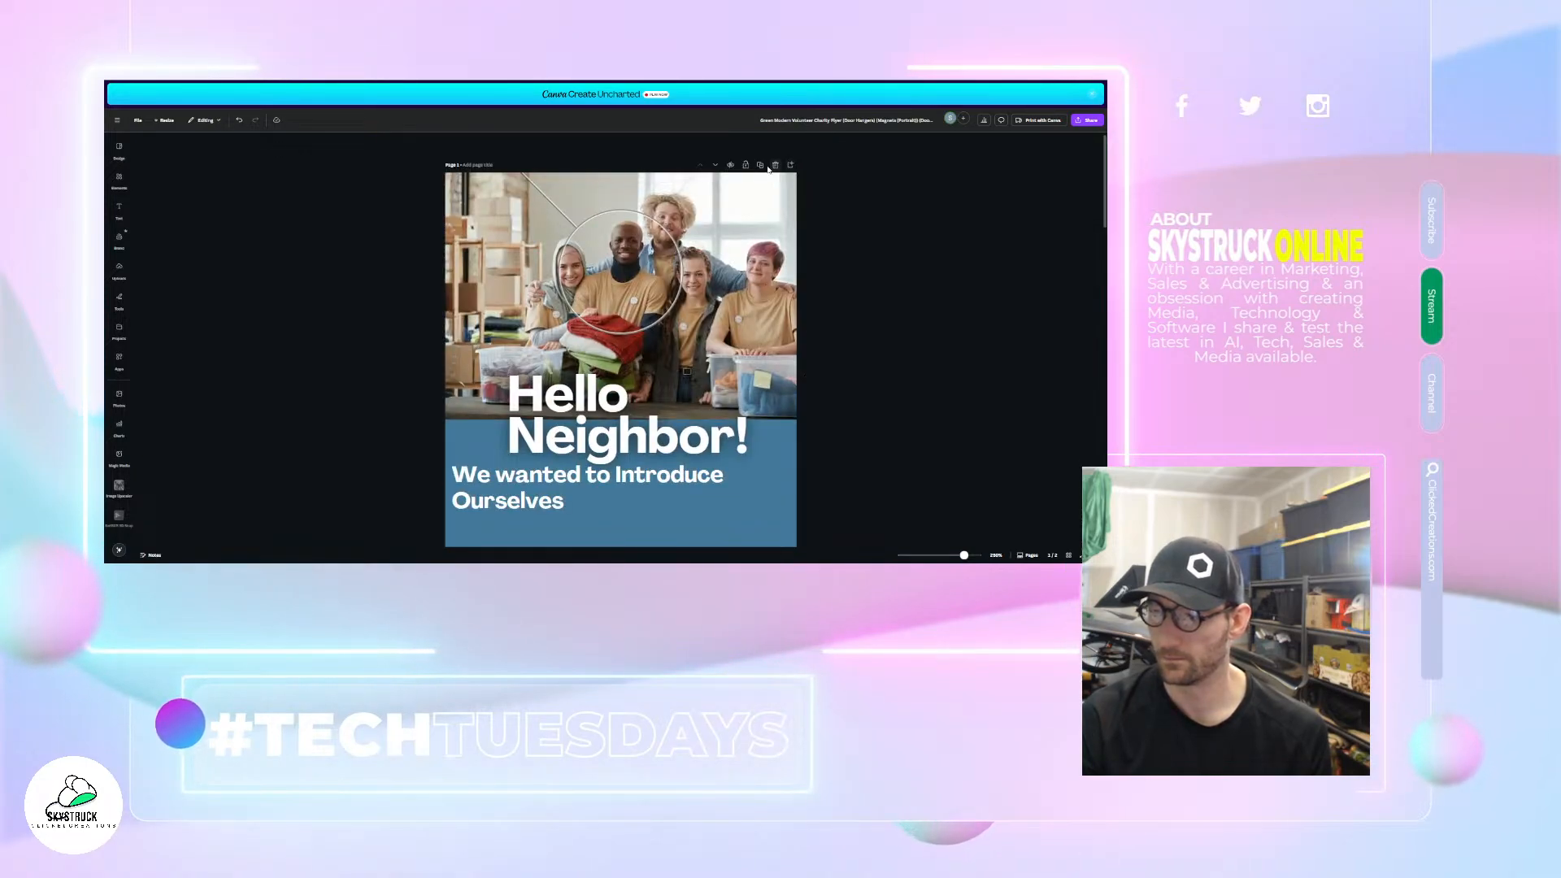
click(759, 167)
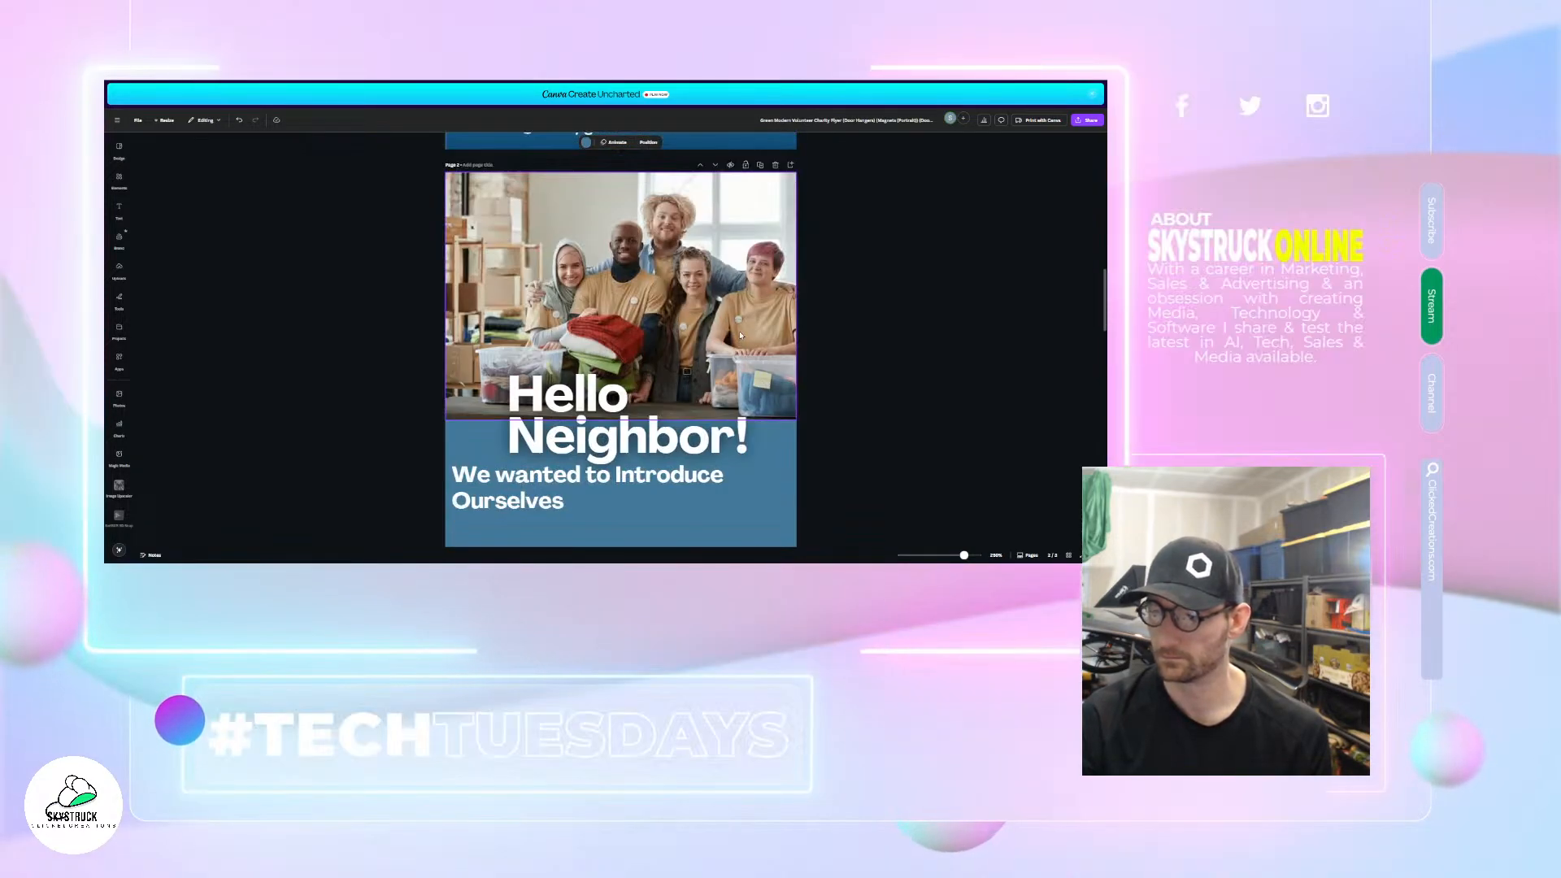
scroll(758, 338, up, 4)
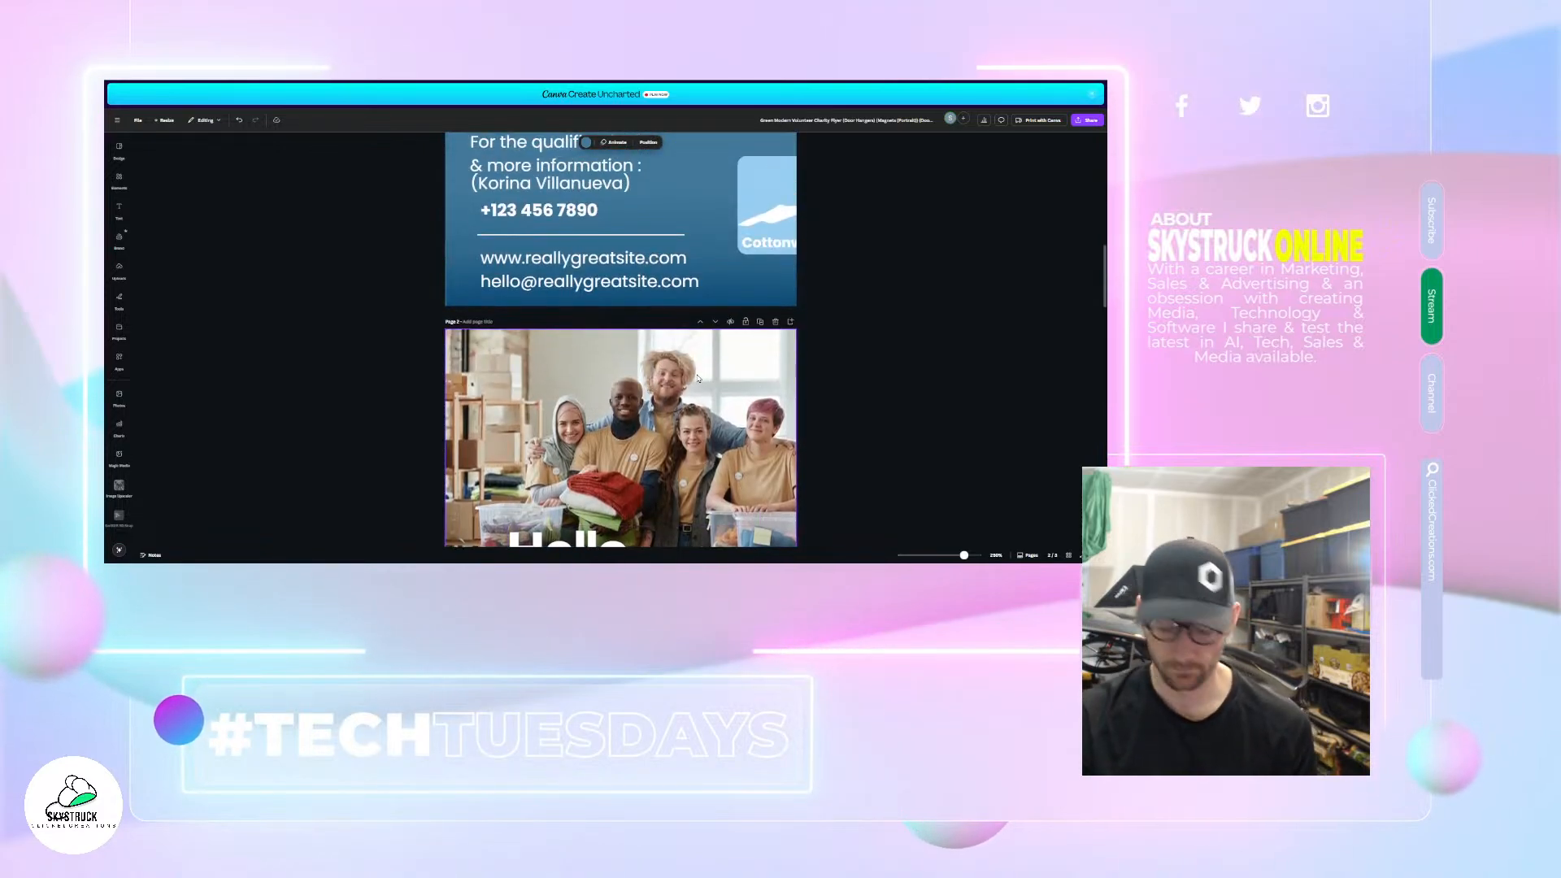
key(ctrl+z)
scroll(728, 300, up, 10)
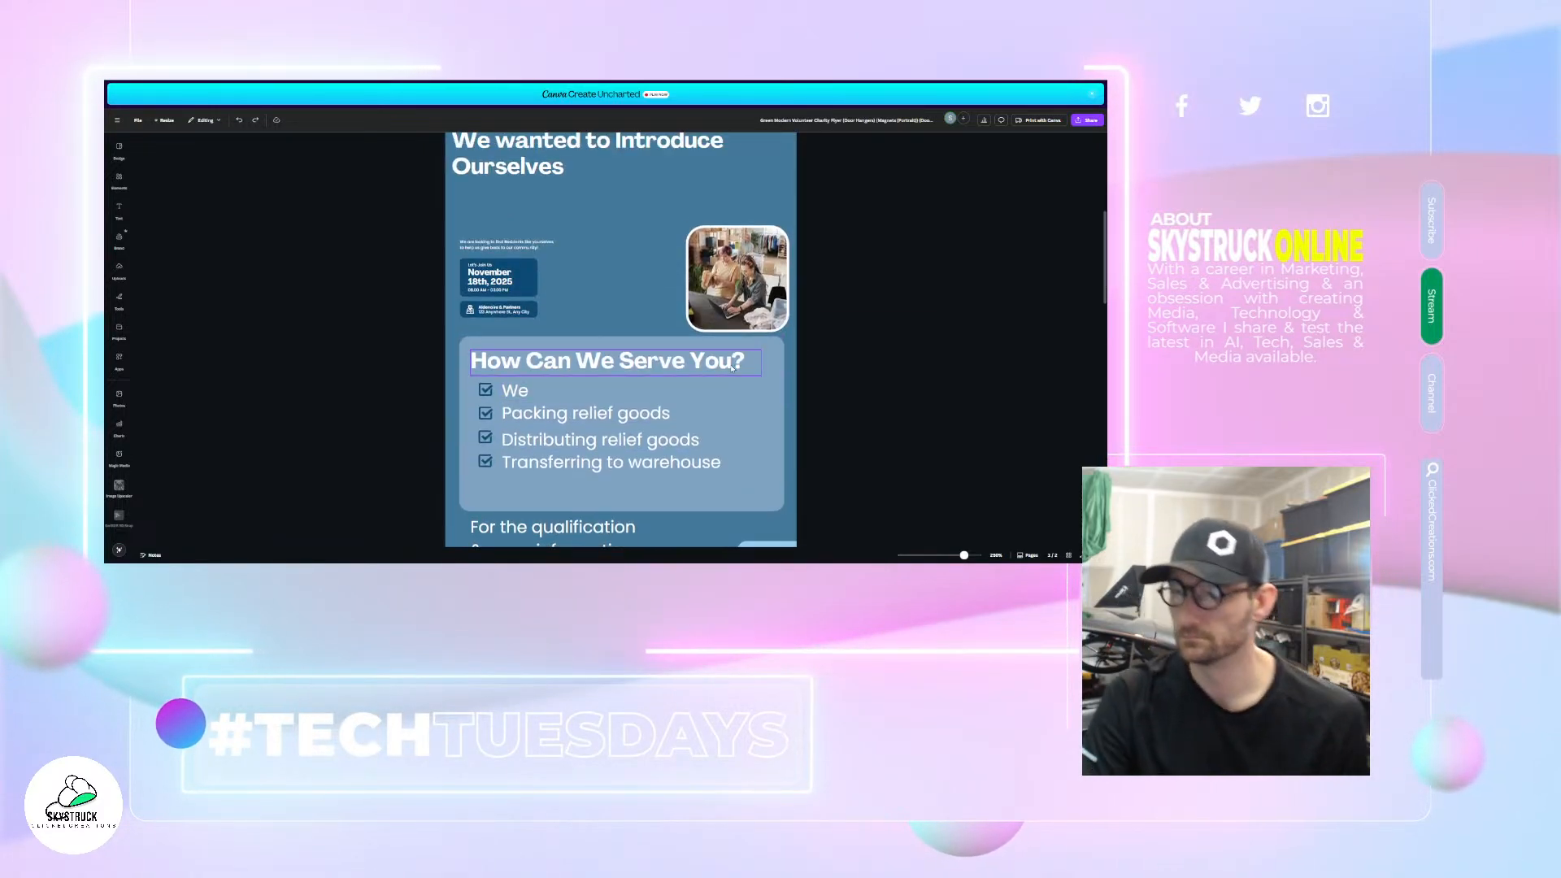
- Add a new blank page after the second page of the design
scroll(762, 284, down, 5)
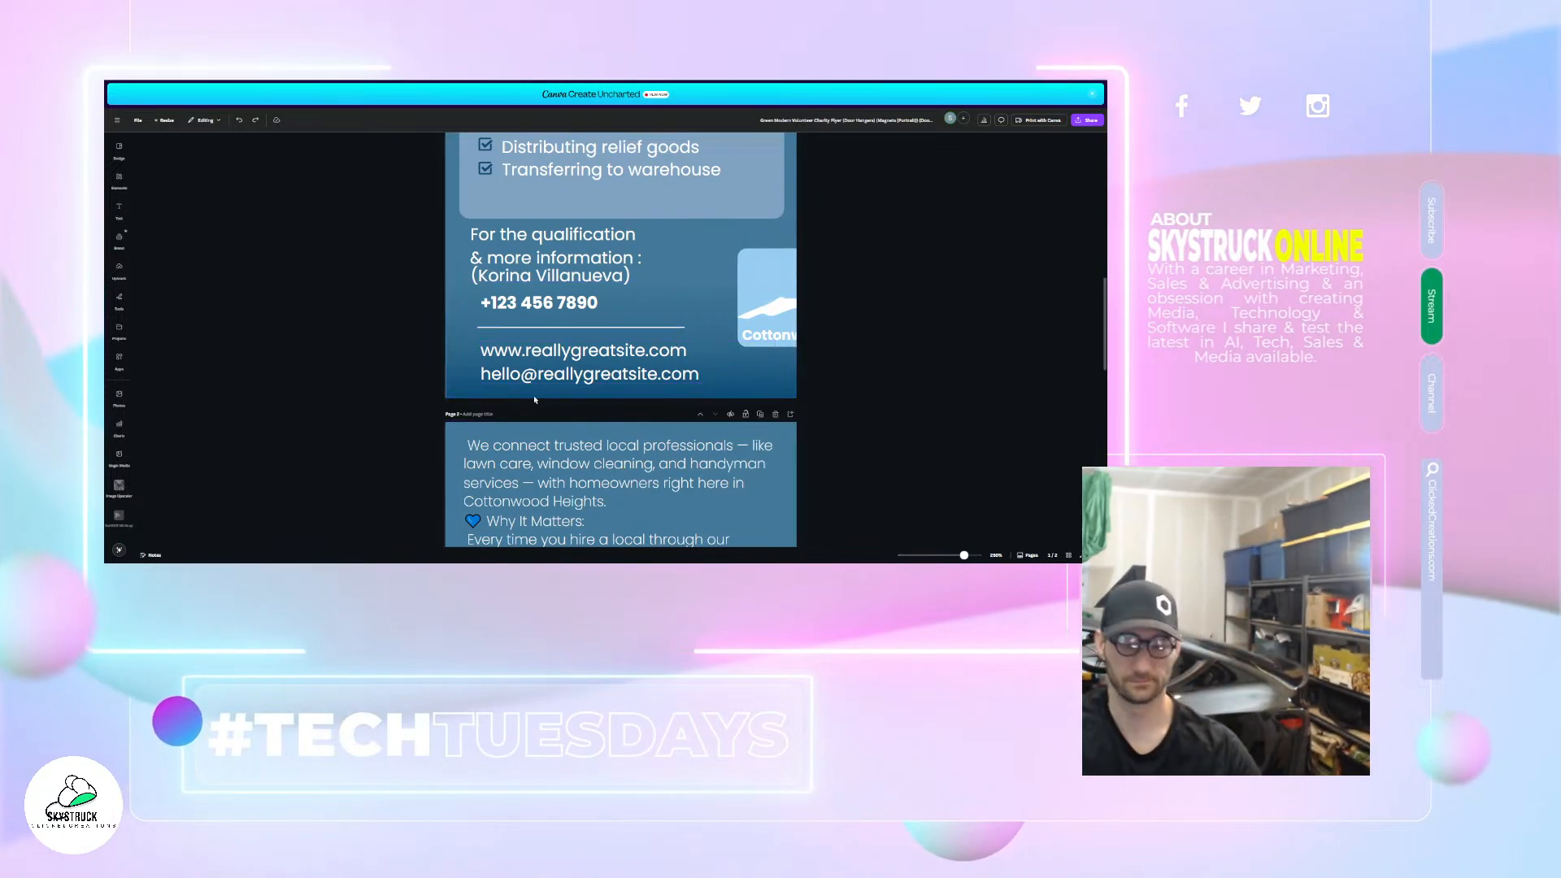
scroll(569, 422, down, 7)
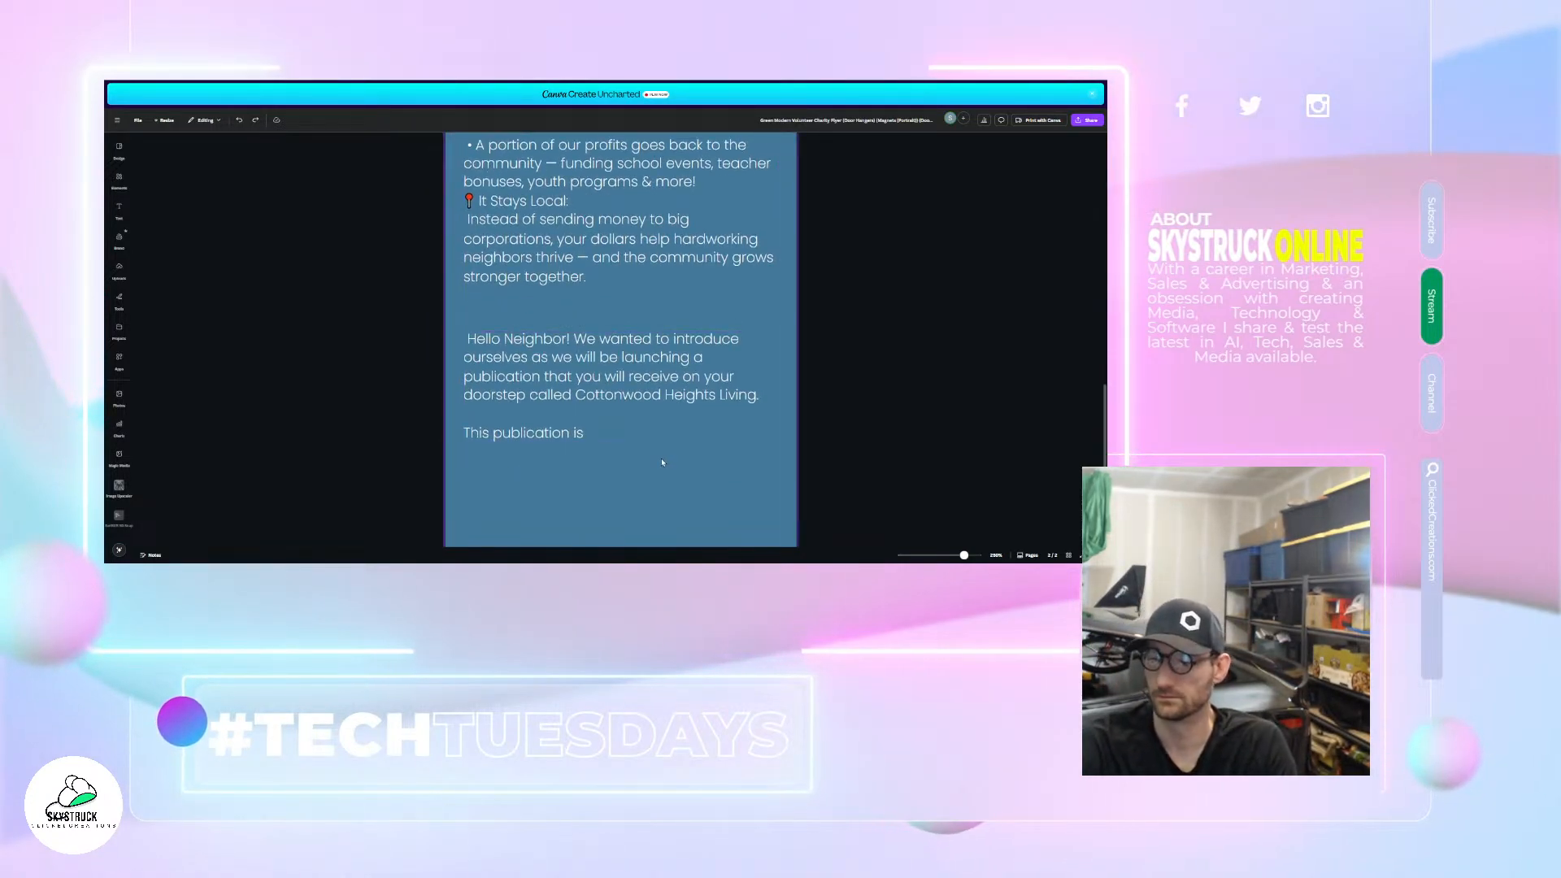
scroll(621, 406, down, 4)
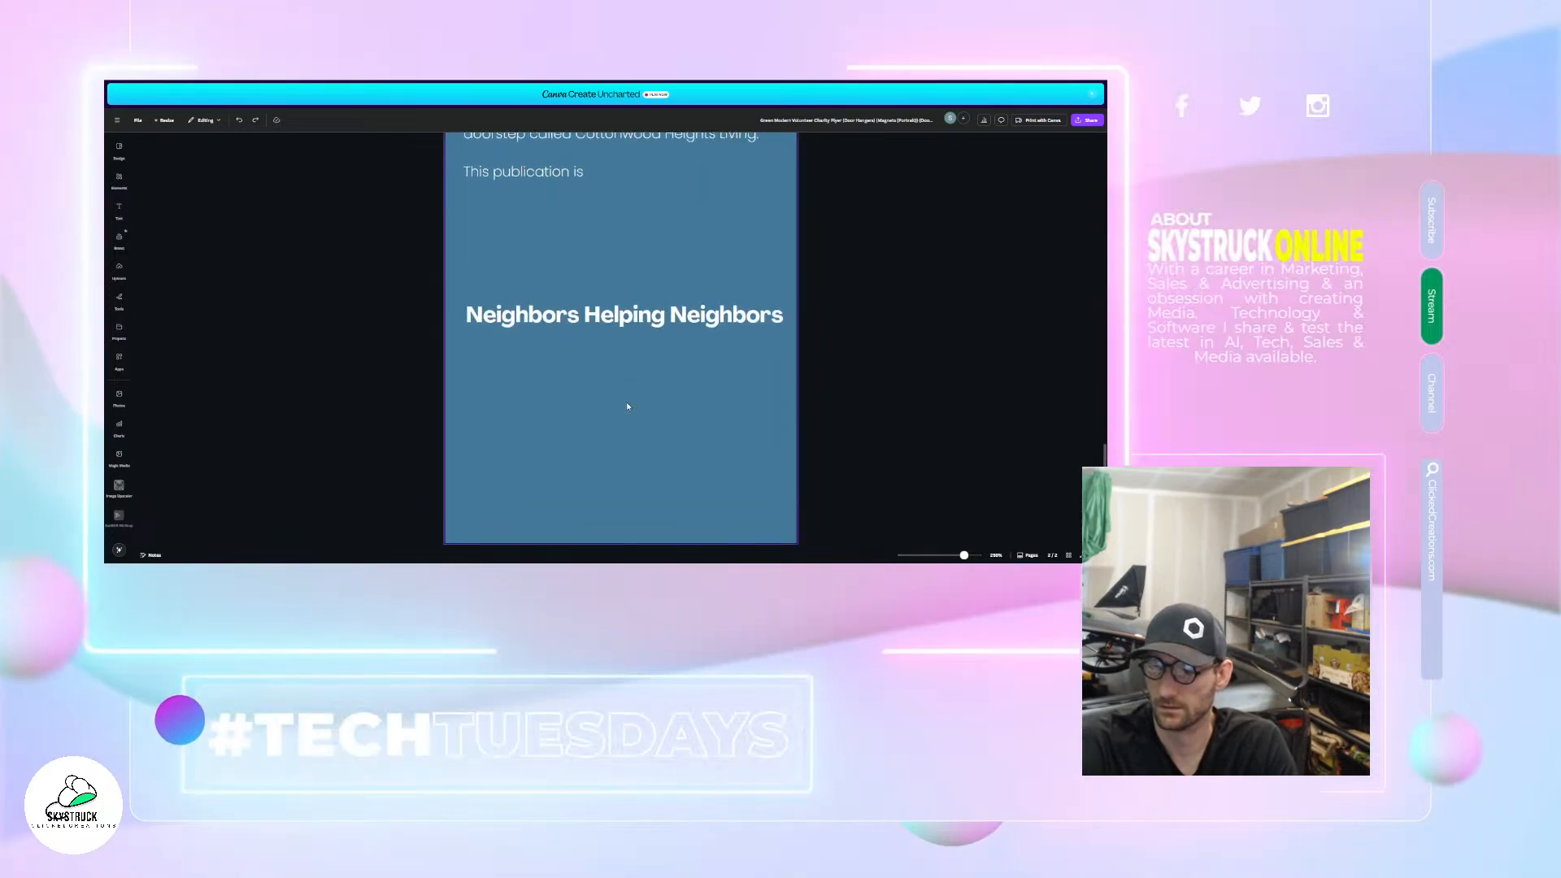
click(628, 535)
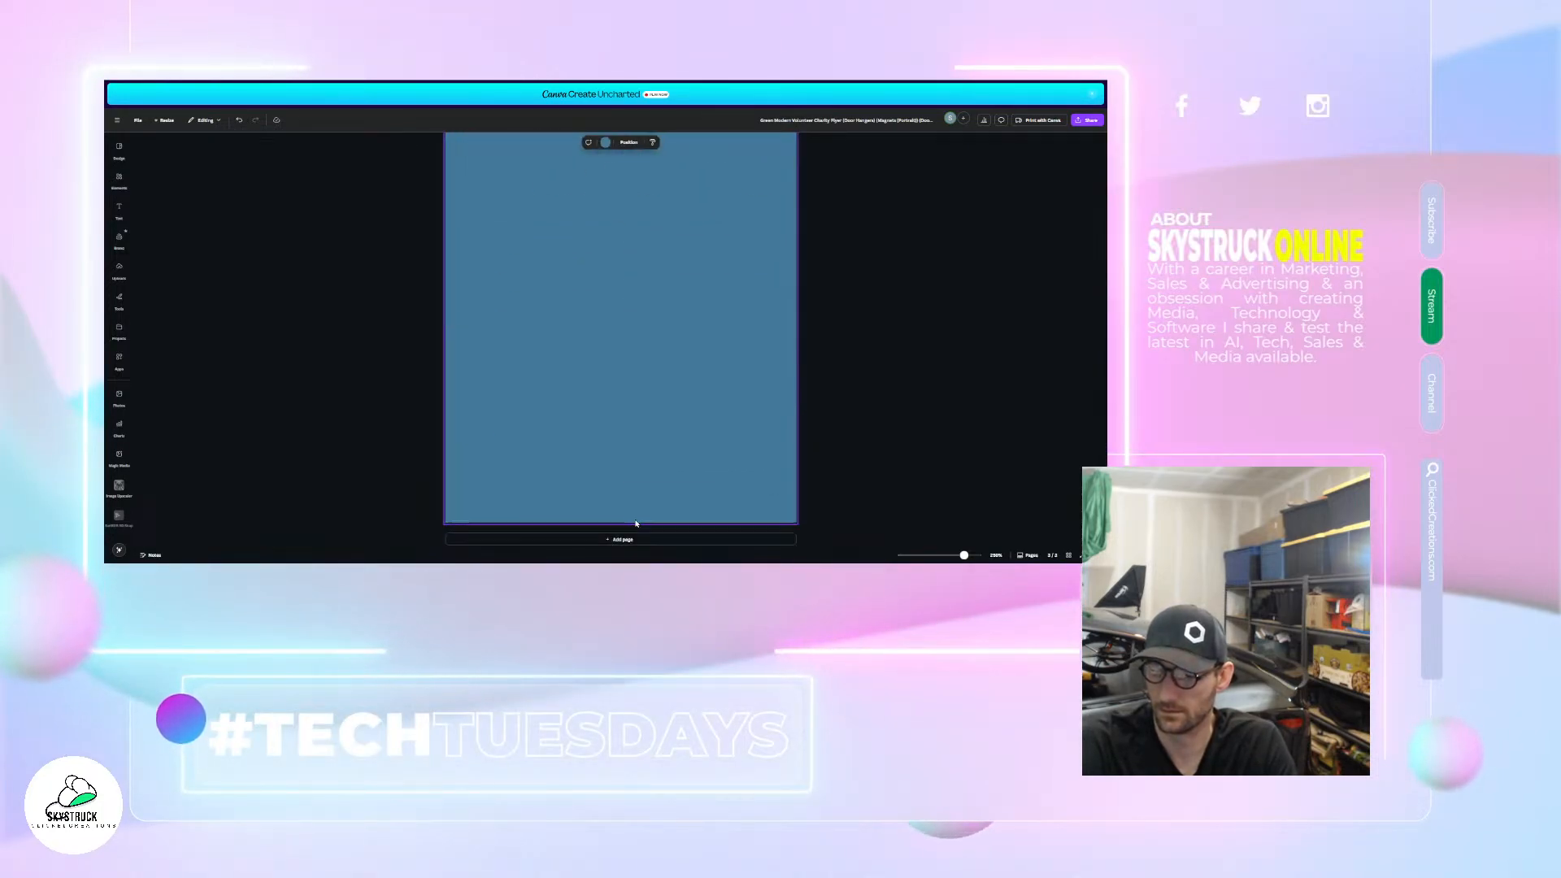
- Move the "We connect trusted local professionals" text block from page two down to the new blank page
scroll(636, 481, up, 15)
scroll(640, 478, up, 7)
scroll(634, 431, down, 4)
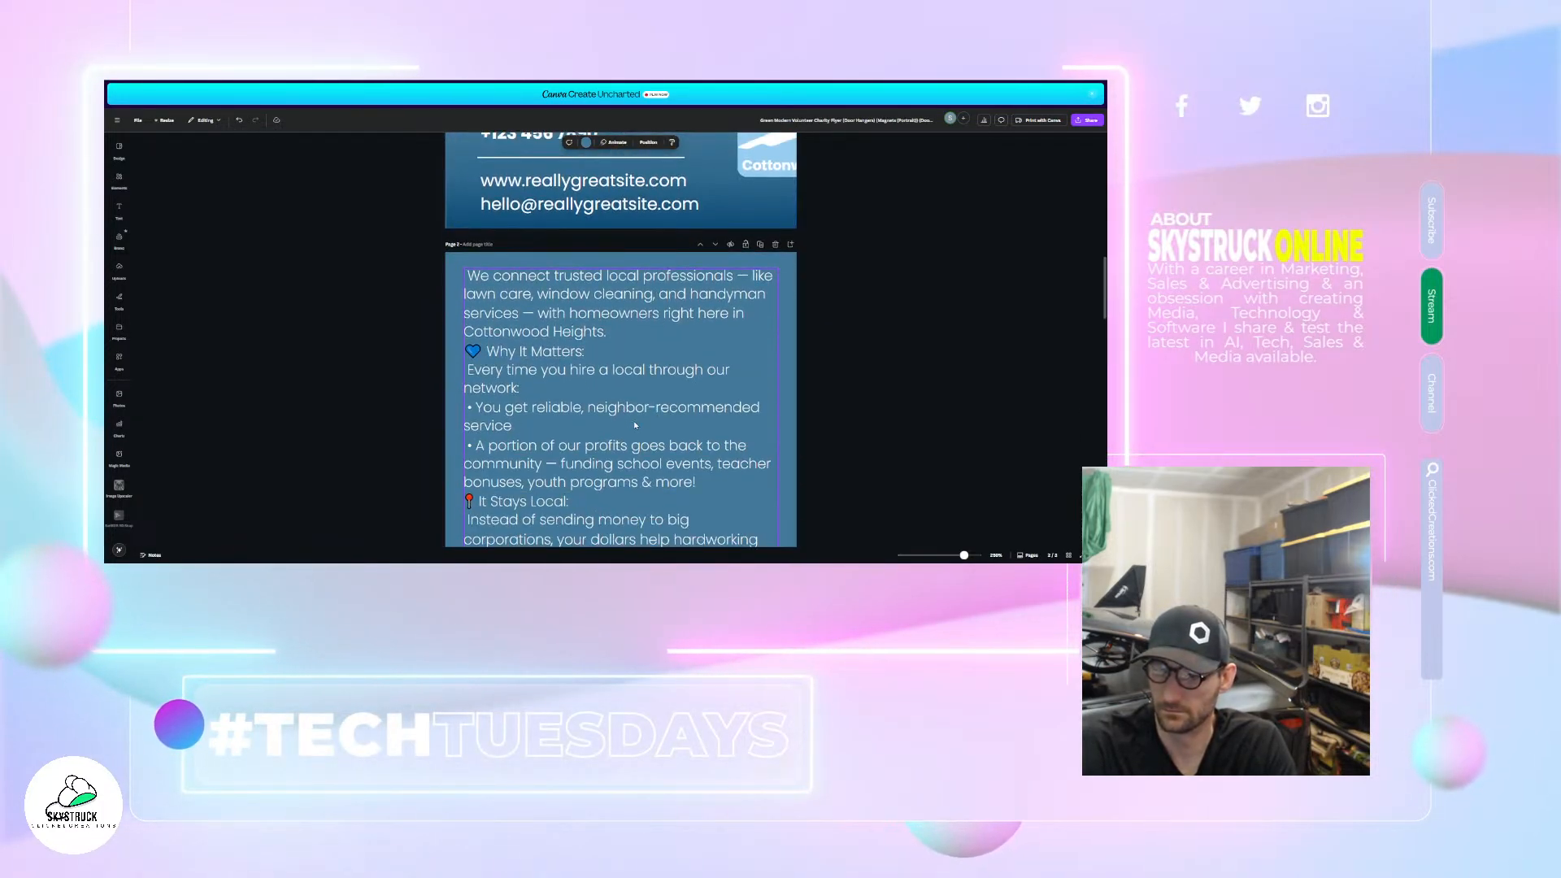
drag(555, 311, 548, 460)
scroll(562, 376, down, 5)
scroll(569, 391, down, 6)
scroll(606, 430, up, 5)
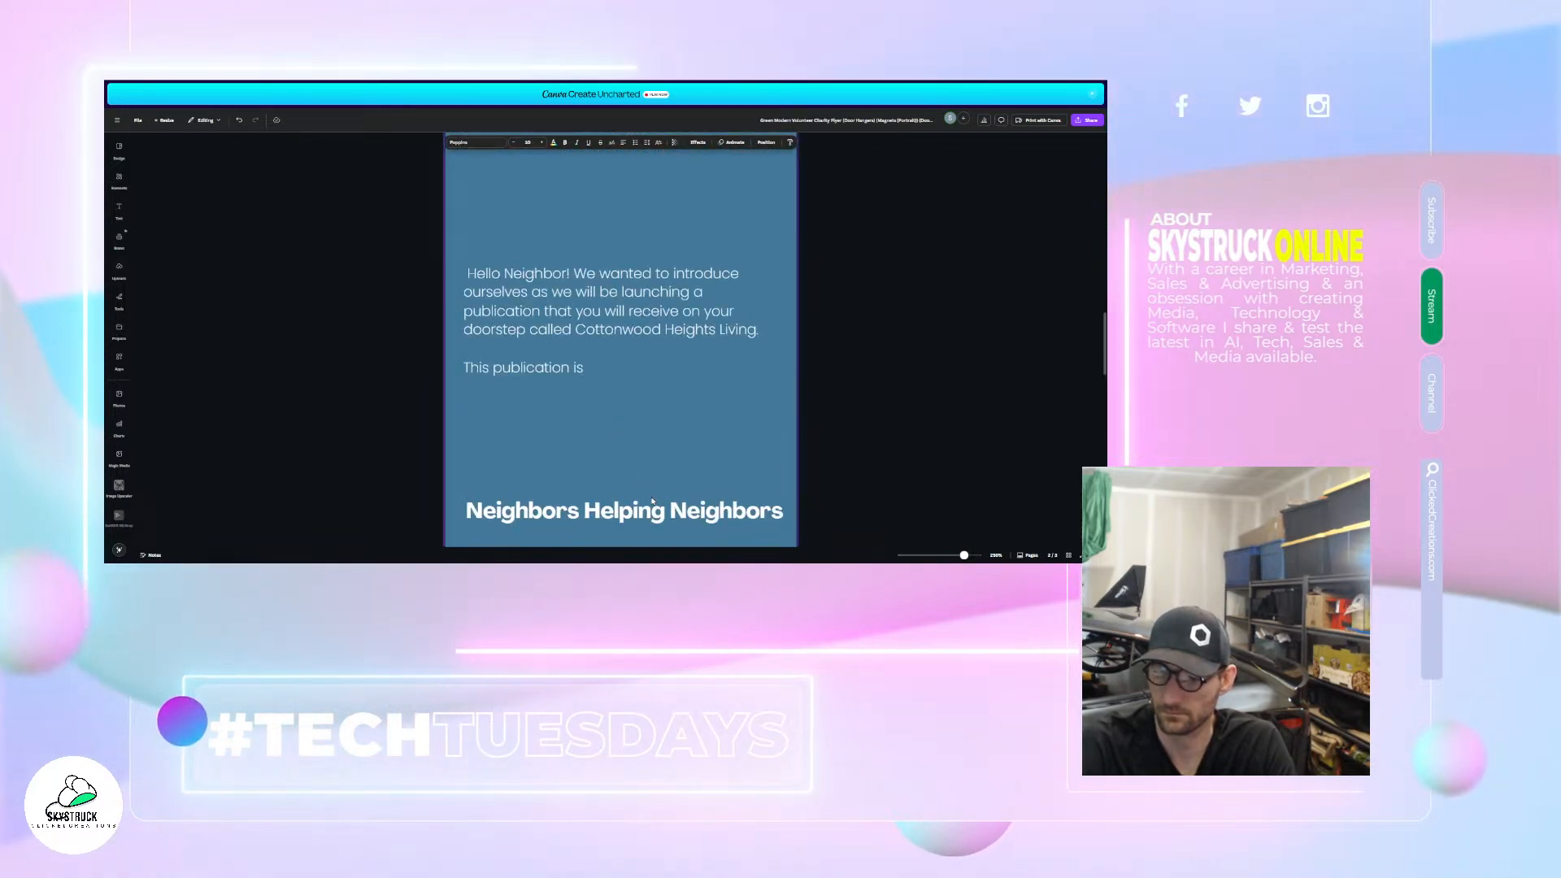
- Move the "Neighbors Helping Neighbors" heading to the top of page two and place the "Hello Neighbor!" introduction text just beneath it
drag(651, 502, 660, 216)
scroll(652, 460, down, 5)
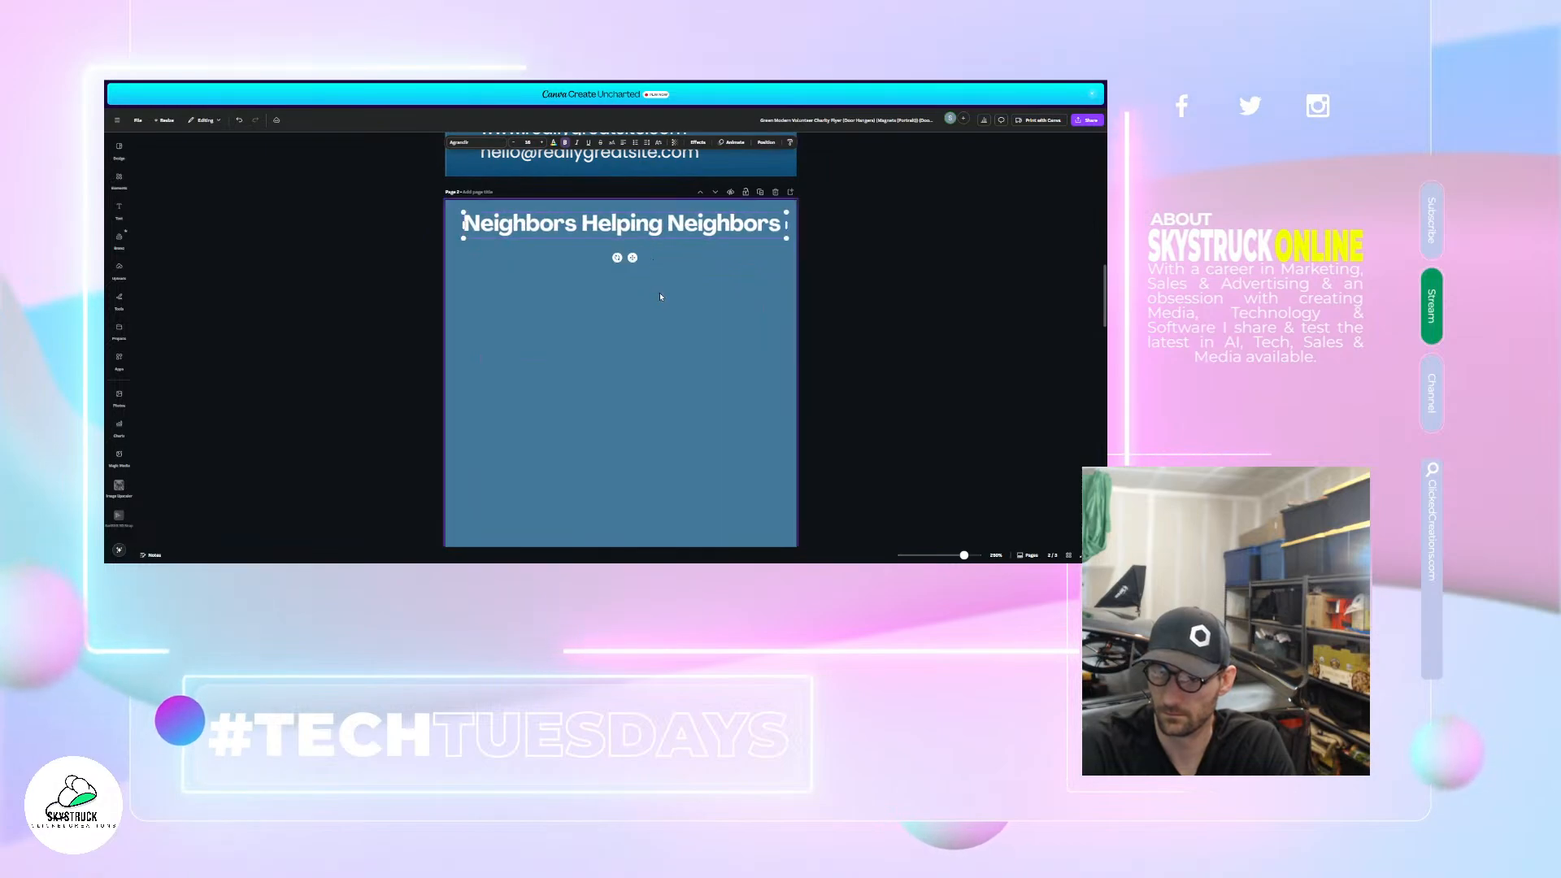
scroll(660, 296, down, 5)
drag(630, 366, 610, 217)
scroll(710, 345, up, 4)
drag(554, 366, 616, 224)
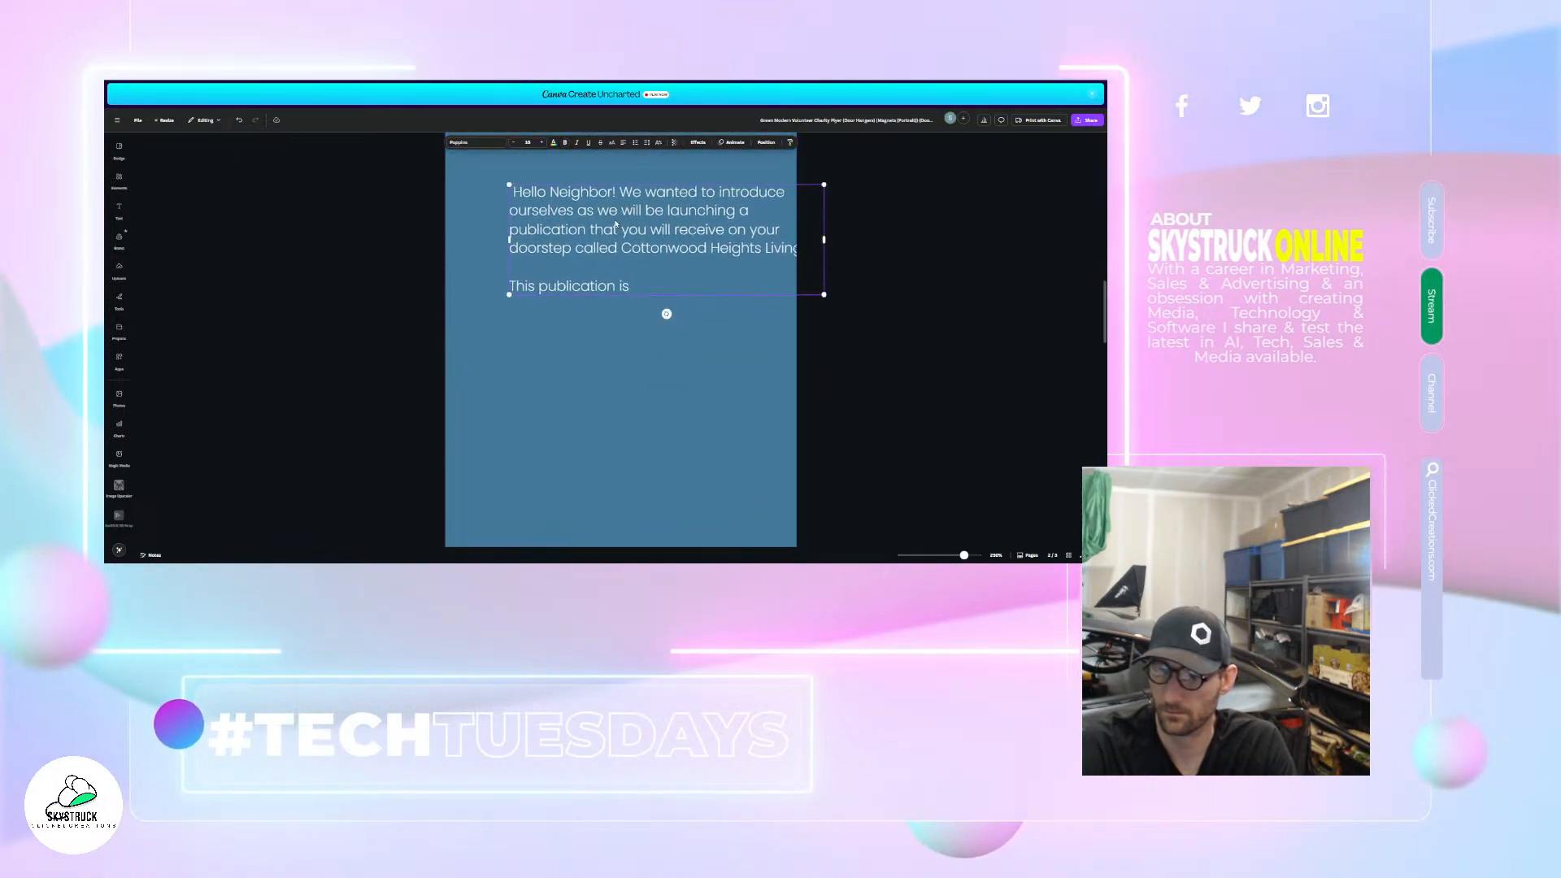
scroll(615, 224, up, 3)
drag(659, 449, 621, 428)
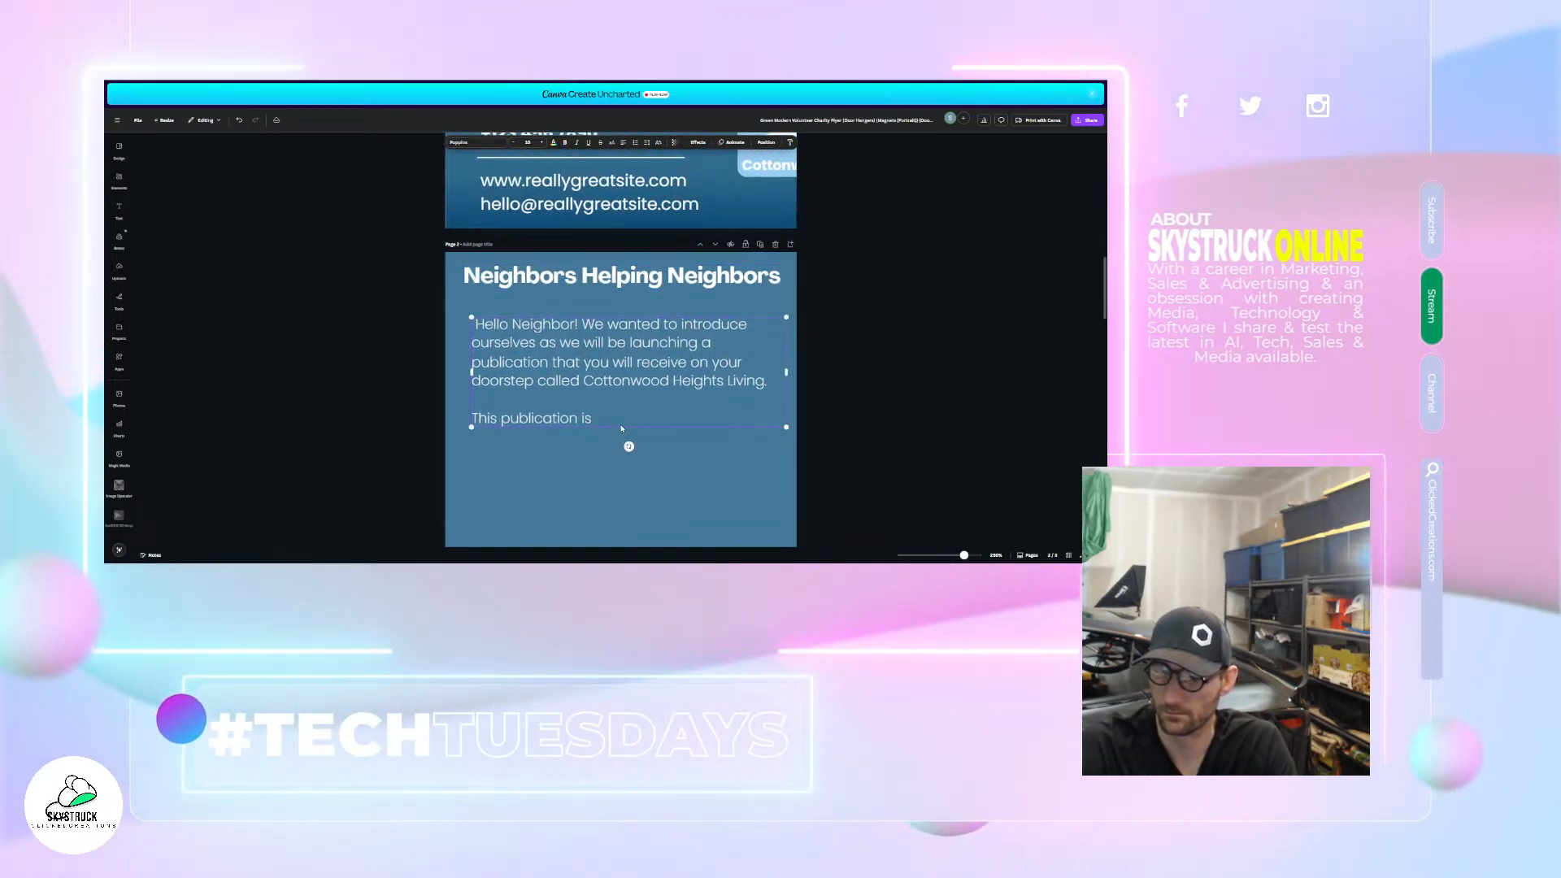
- Try continuing the "This publication is" line with "going to", and delete that whole line while keeping the blank line above
click(620, 424)
text(going to)
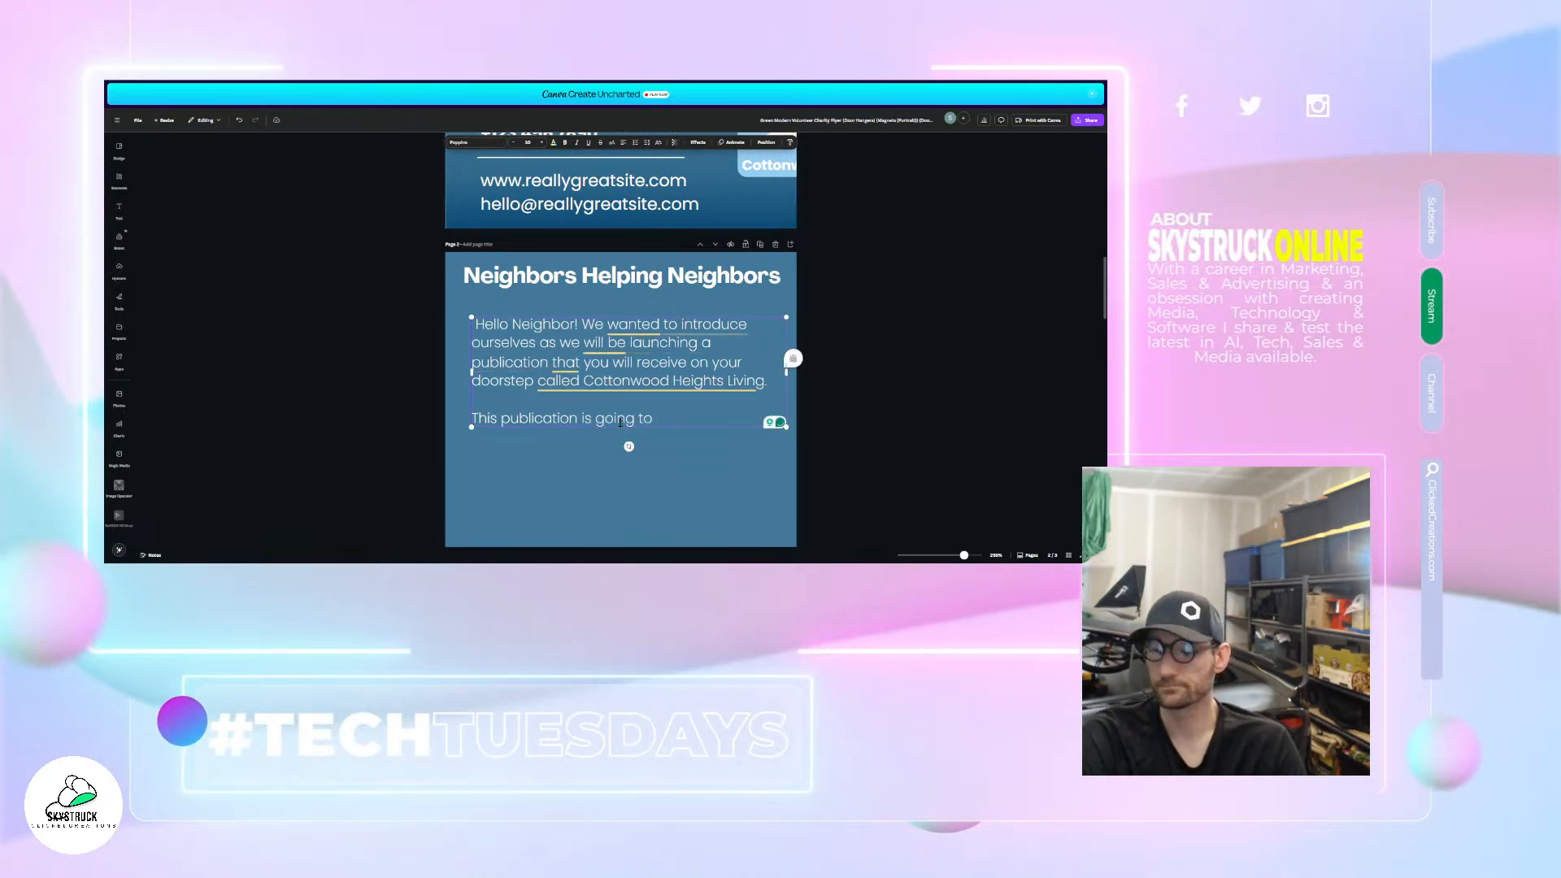
key(BackSpace)
key(BackSpace)
key(BackSpace)
key(BackSpace)
key(BackSpace)
key(BackSpace)
key(BackSpace)
key(BackSpace)
key(BackSpace)
key(BackSpace)
key(BackSpace)
key(BackSpace)
key(BackSpace)
key(BackSpace)
key(BackSpace)
key(BackSpace)
key(BackSpace)
key(BackSpace)
key(BackSpace)
key(BackSpace)
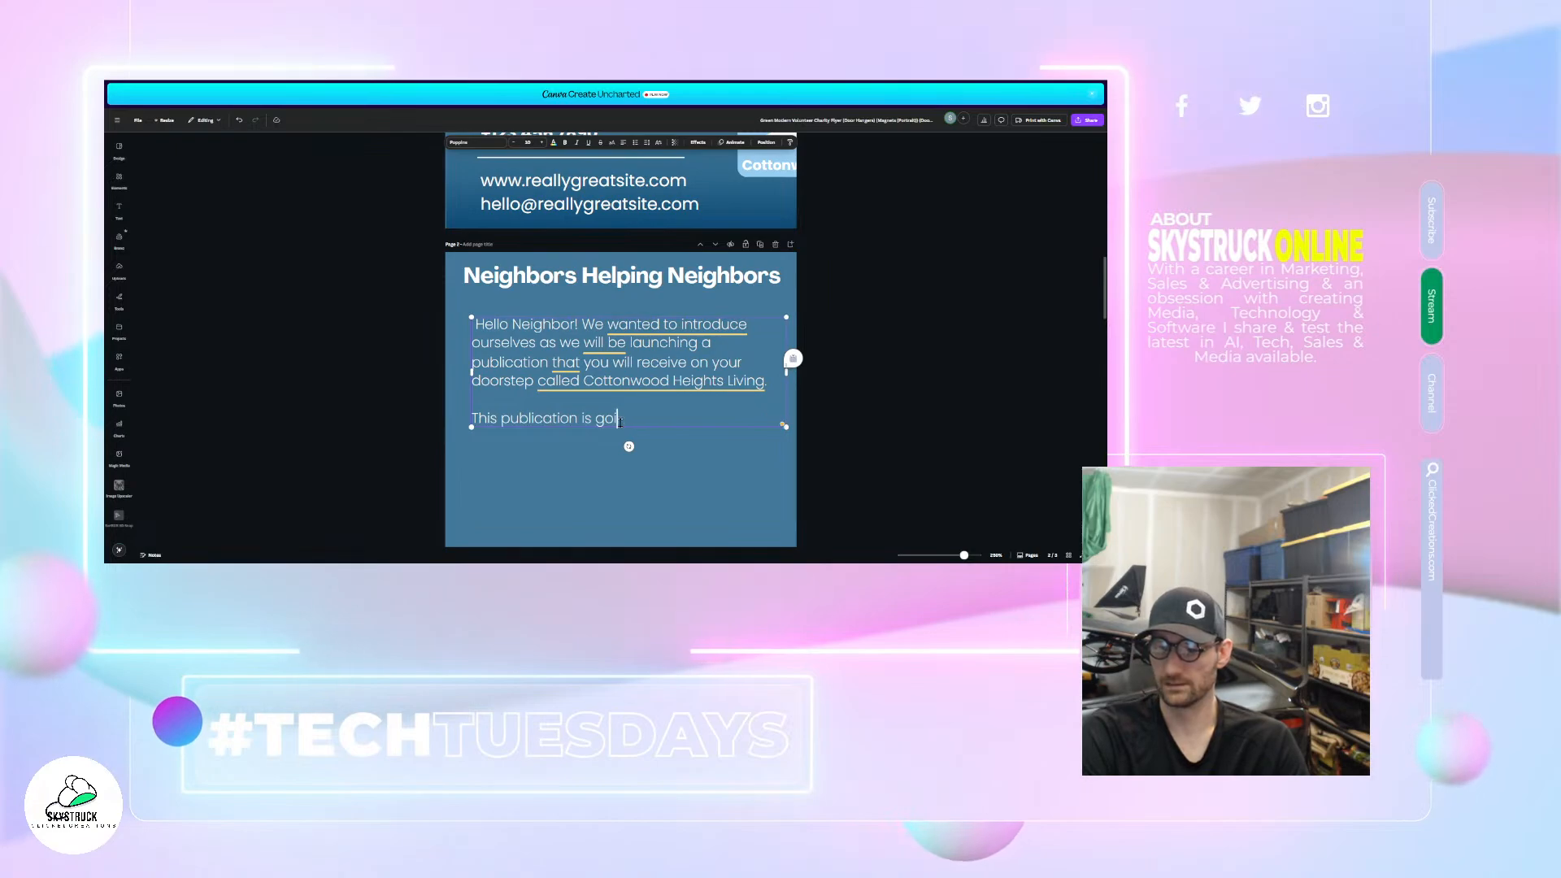
key(BackSpace)
key(BackSpace)
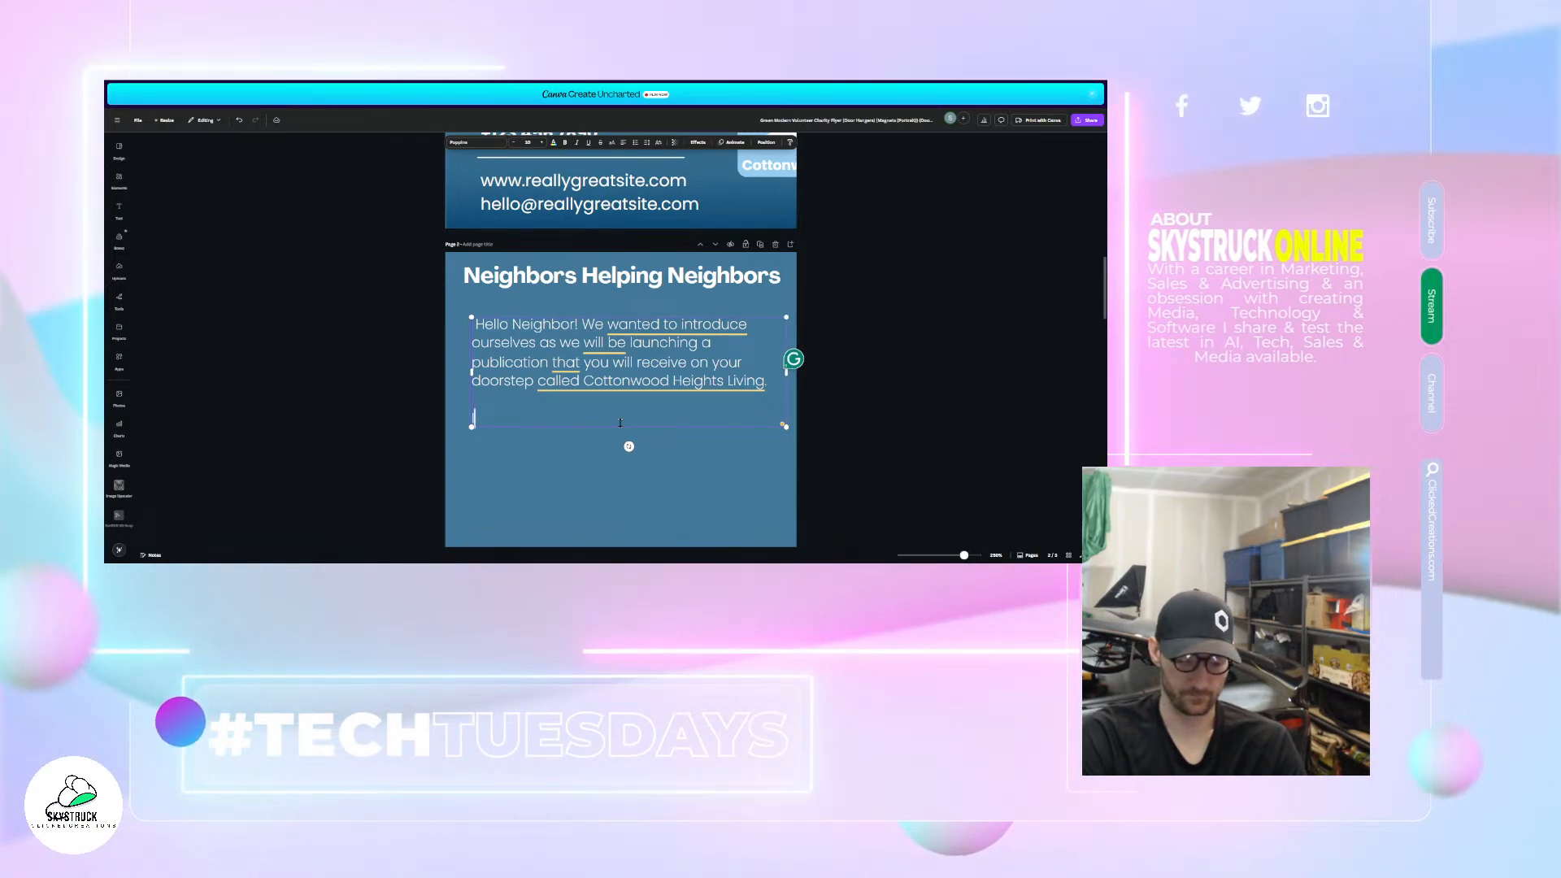
- Begin the second paragraph with "In an effort to", drafting "keep our" and "connect" as continuations and erasing both
text(In an ef)
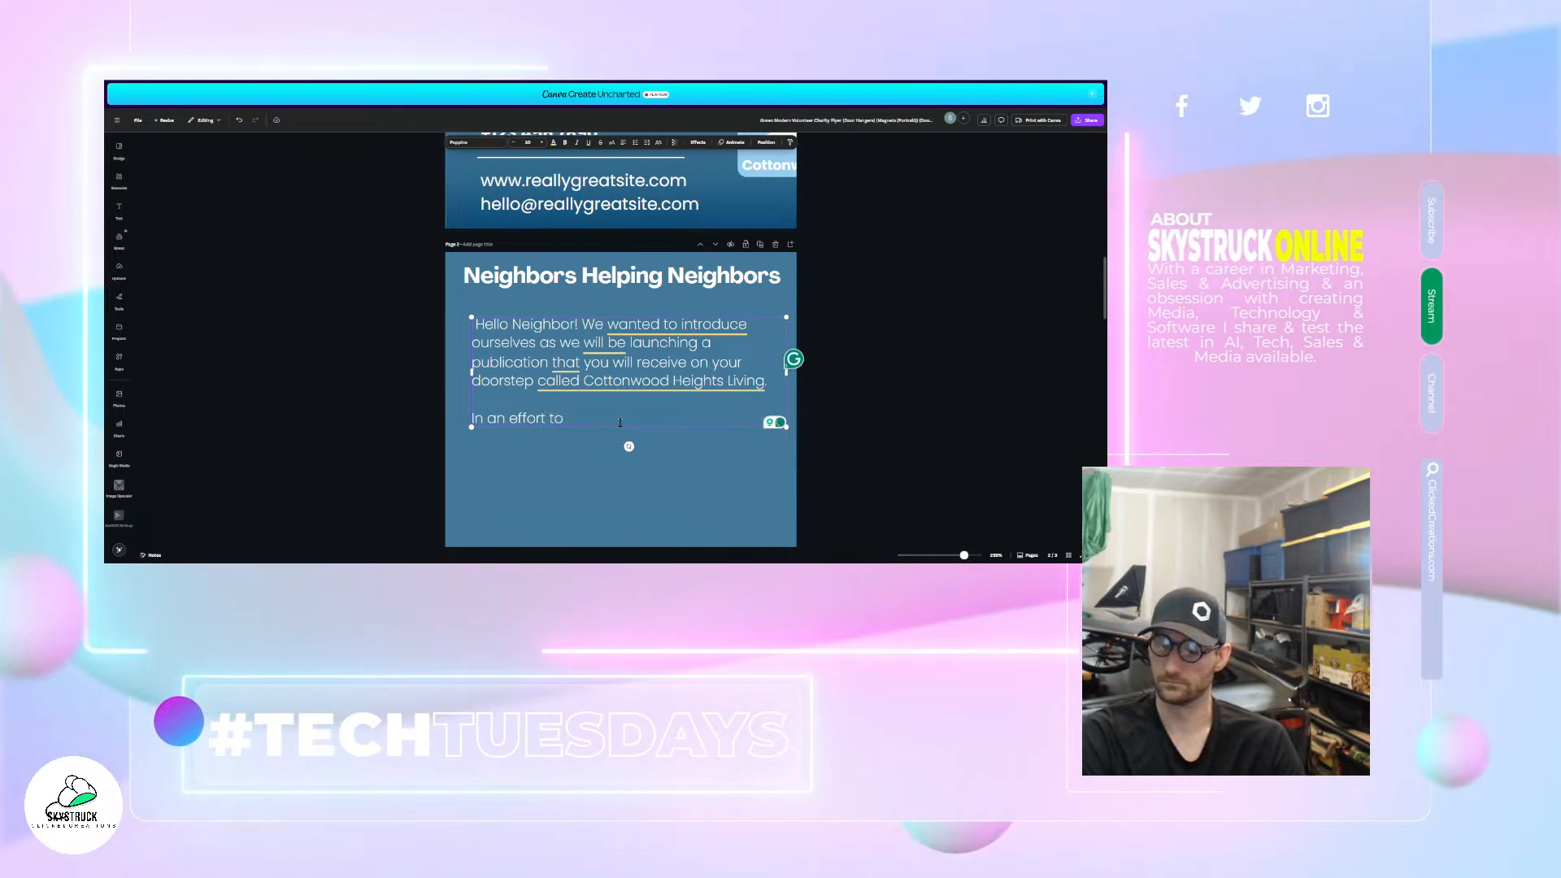
text(fort to keep)
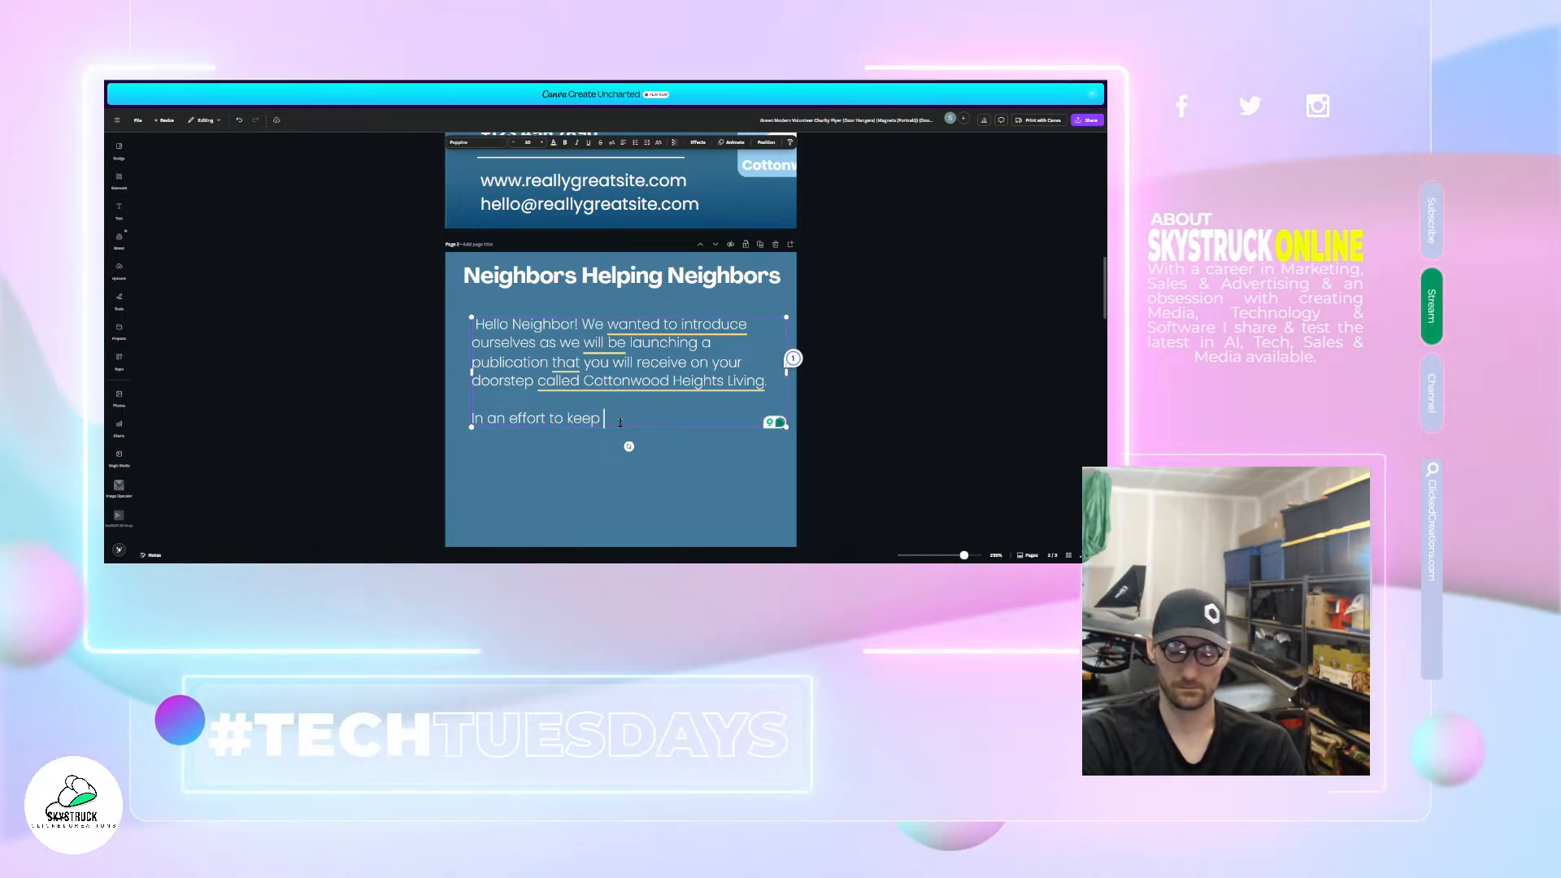
text( our lo)
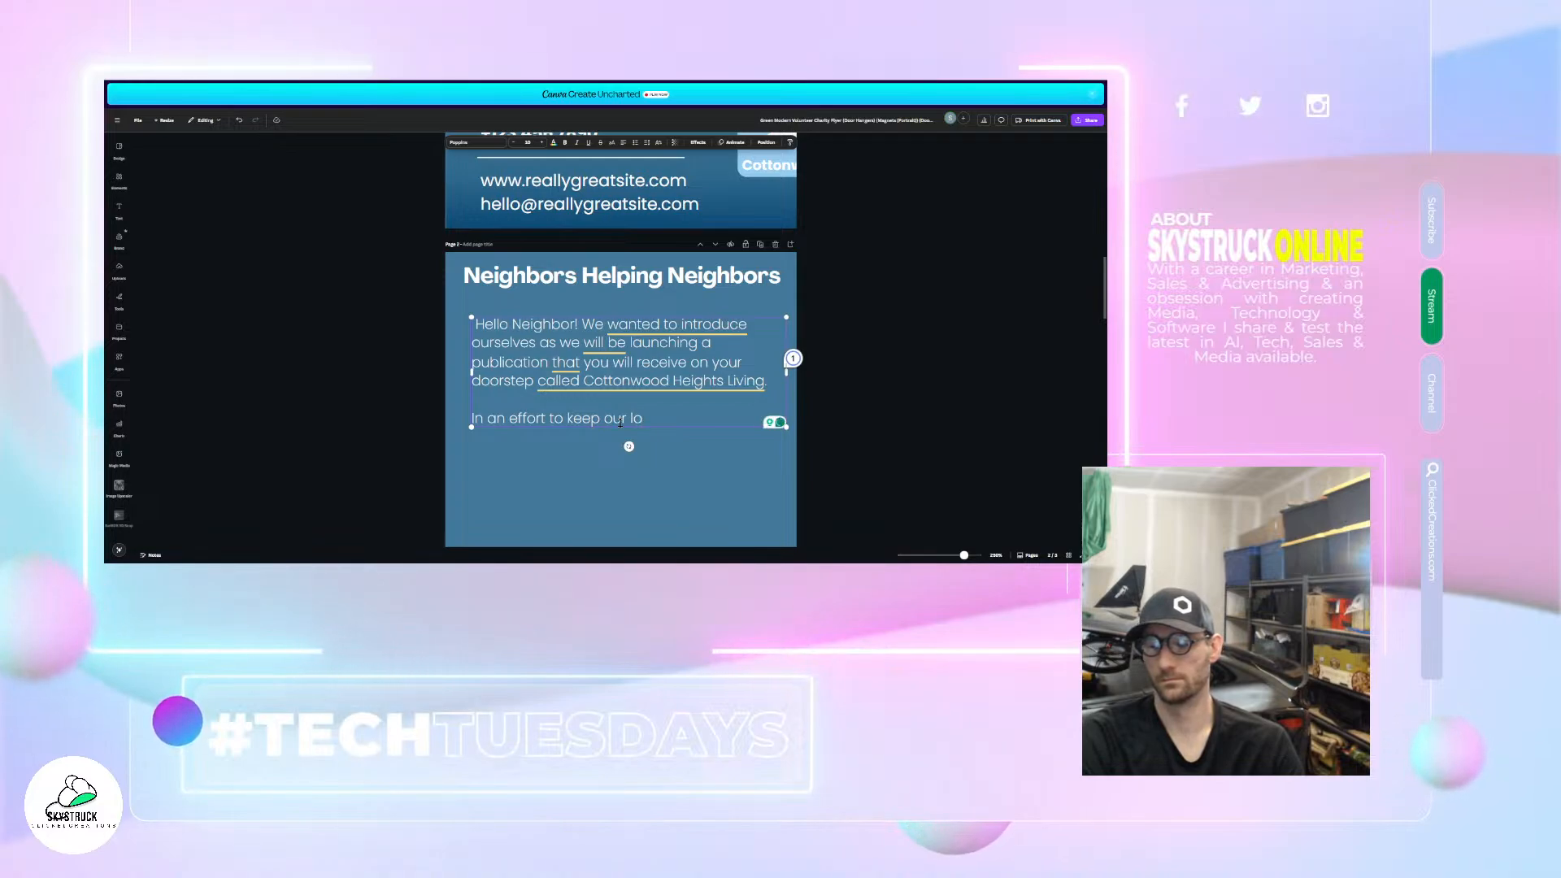
key(BackSpace)
key(BackSpace)
key(BackSpace)
key(BackSpace)
key(BackSpace)
key(BackSpace)
key(BackSpace)
key(BackSpace)
key(BackSpace)
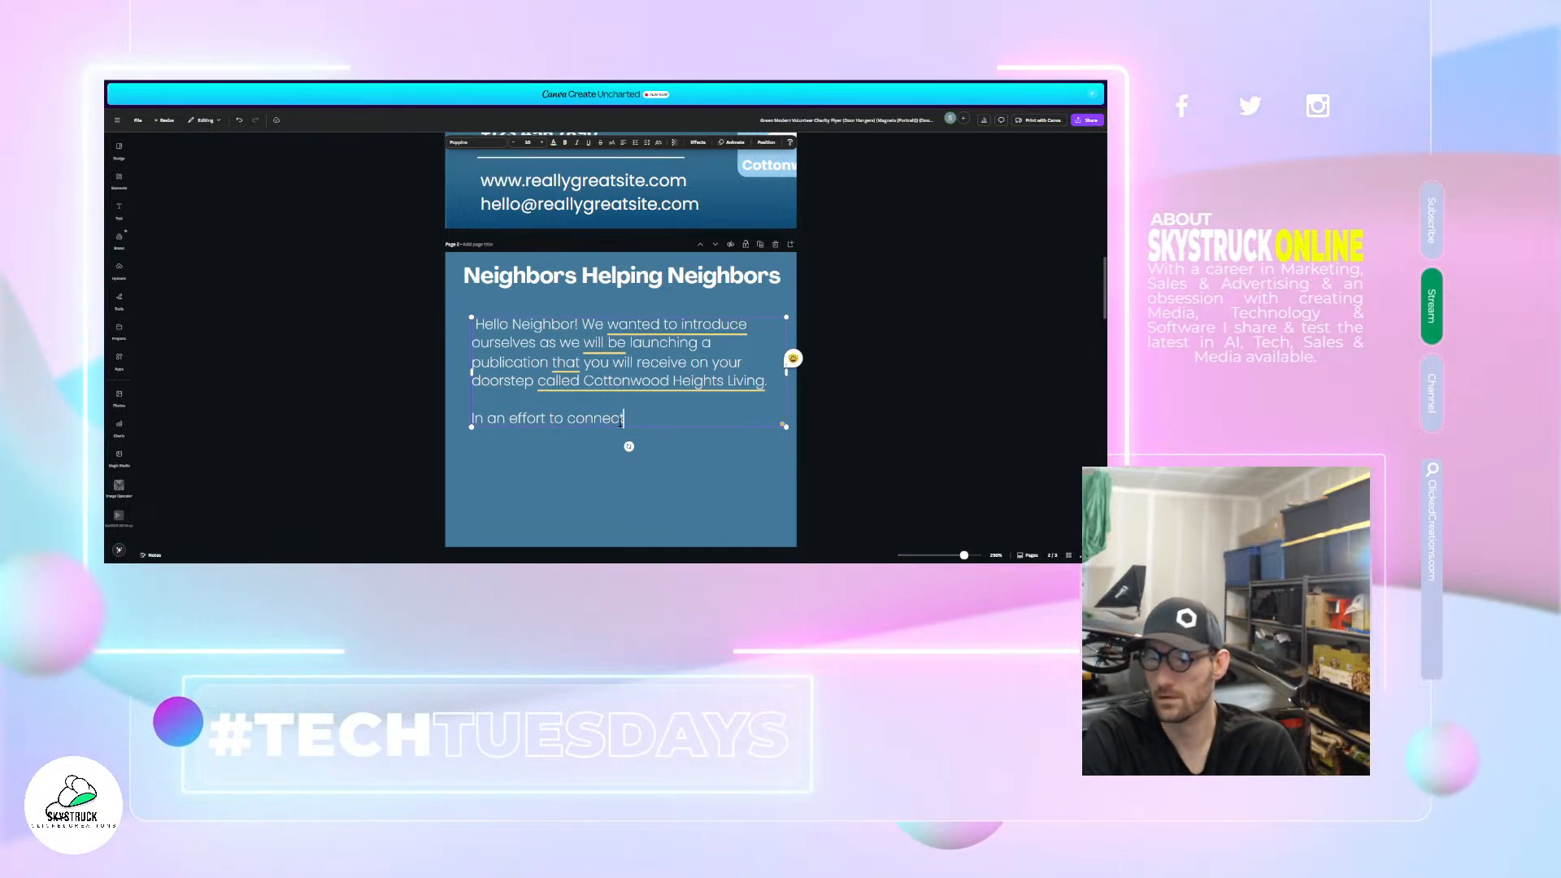
key(BackSpace)
key(BackSpace)
key(BackSpace)
key(BackSpace)
key(BackSpace)
key(BackSpace)
key(BackSpace)
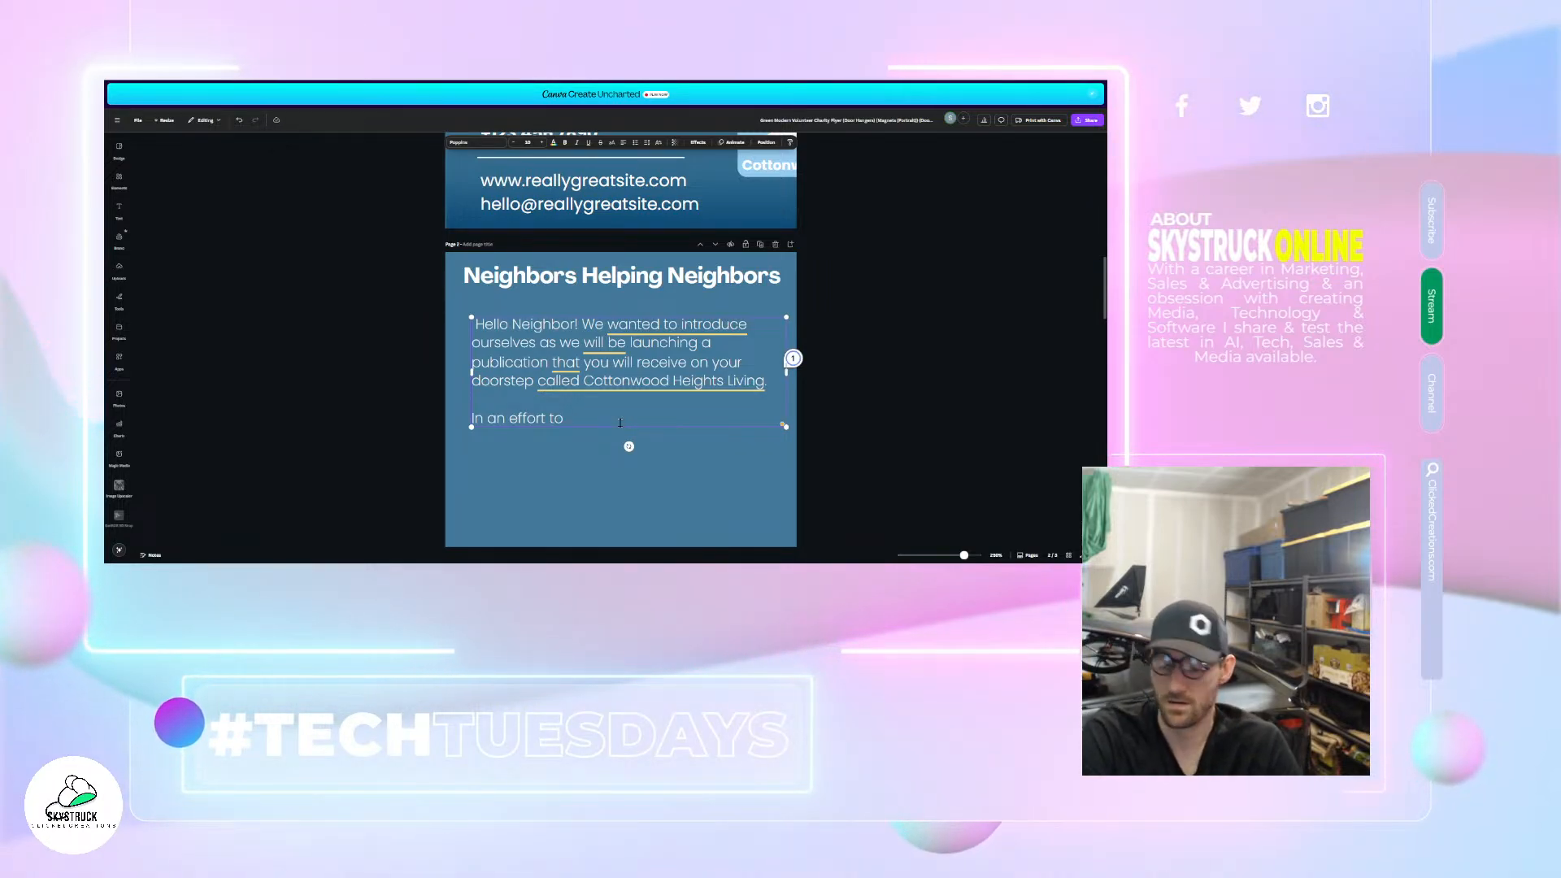
- Continue the second paragraph after "In an effort to" with "help our community we have decided to"
text(help our)
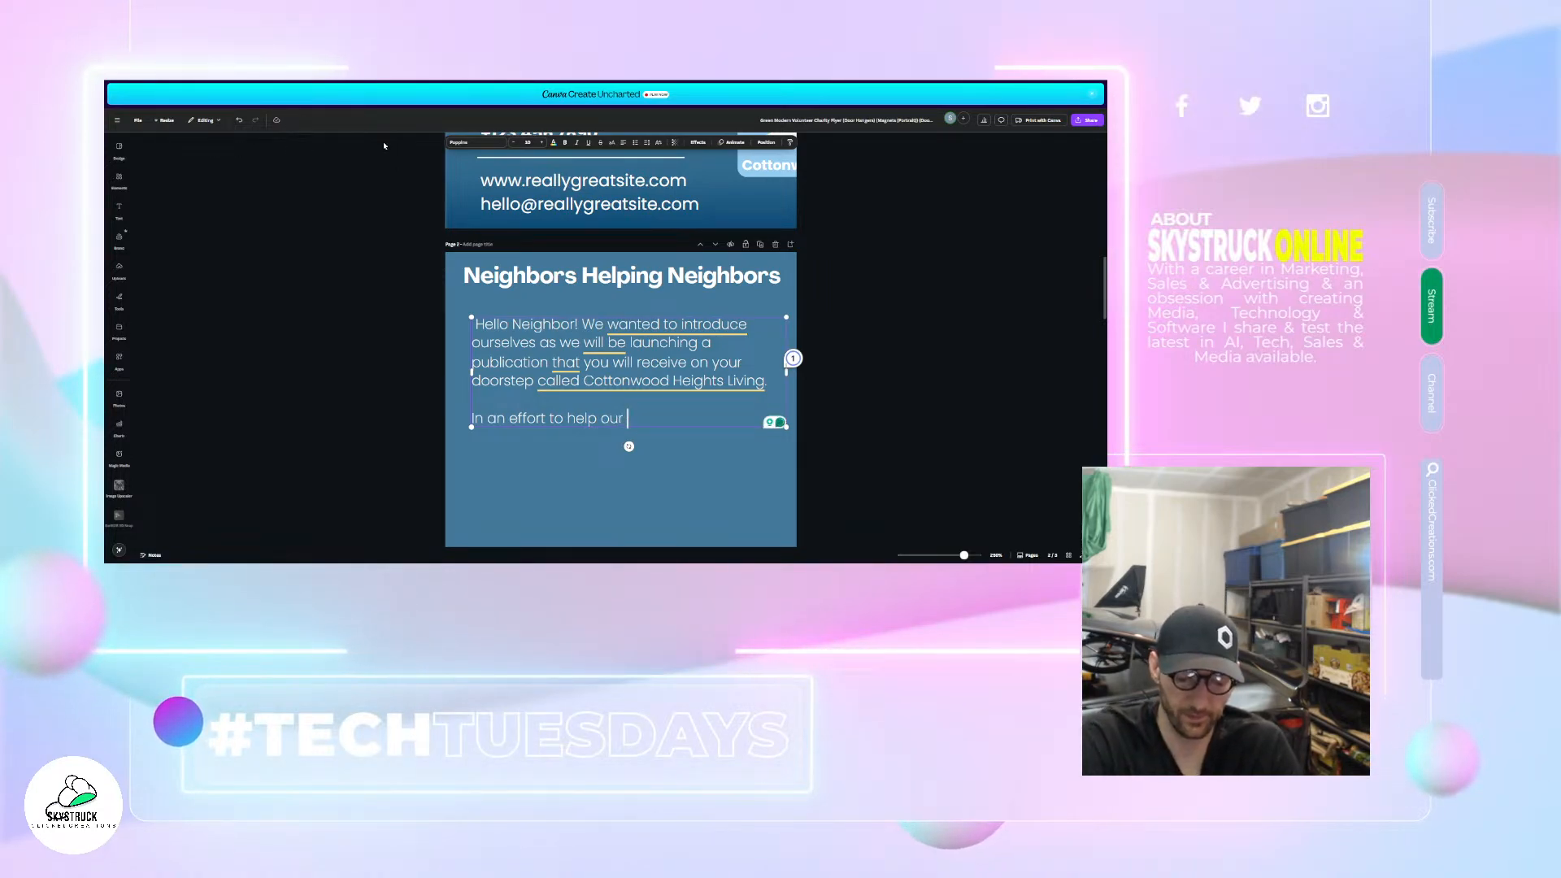
text( community)
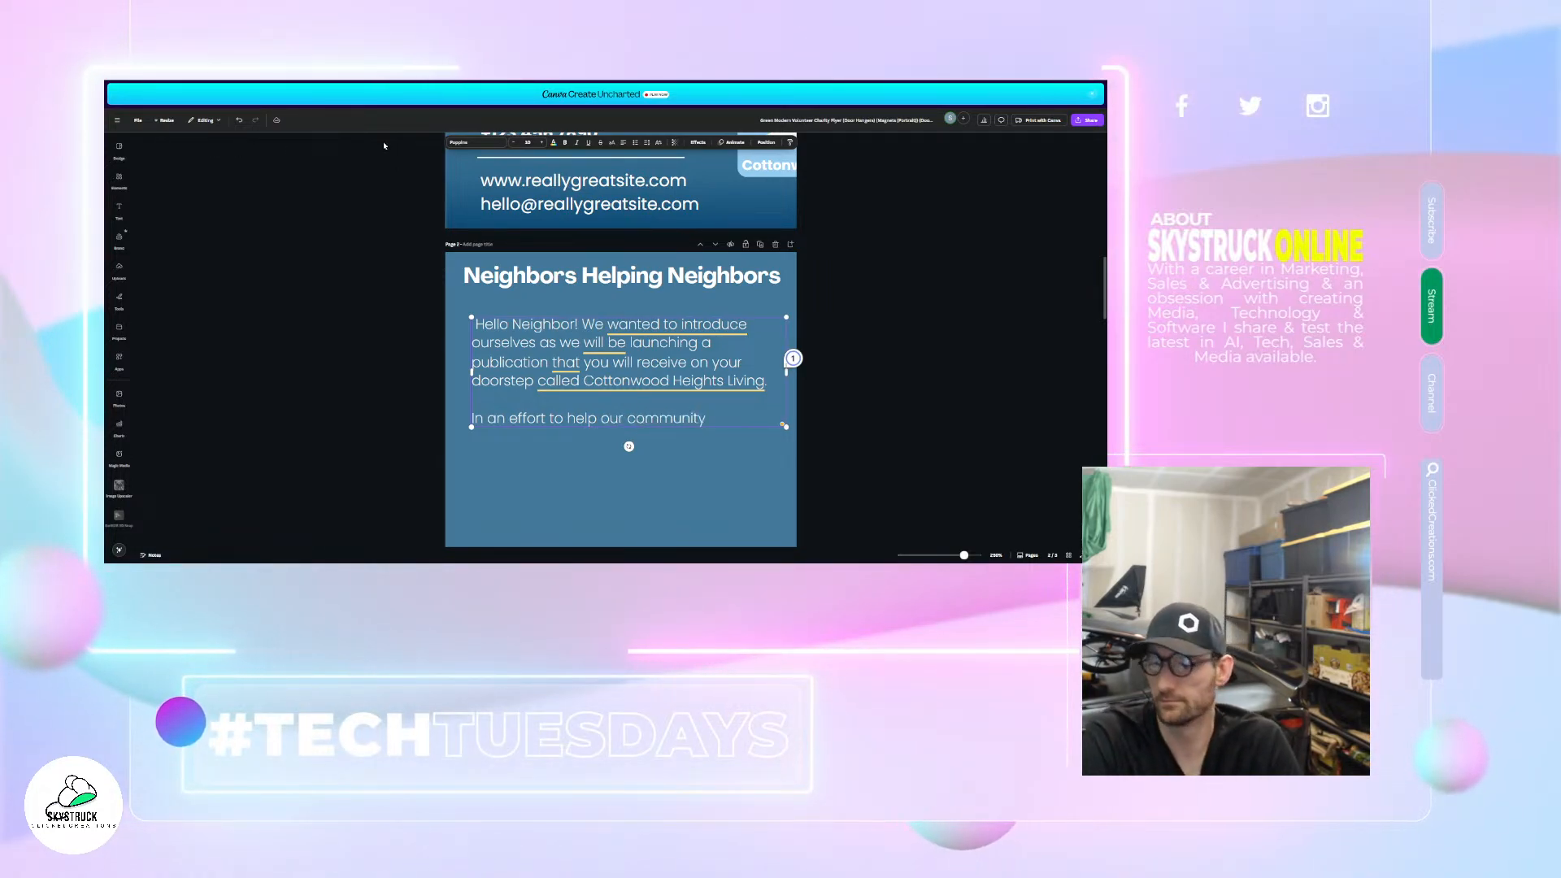
text( wsd)
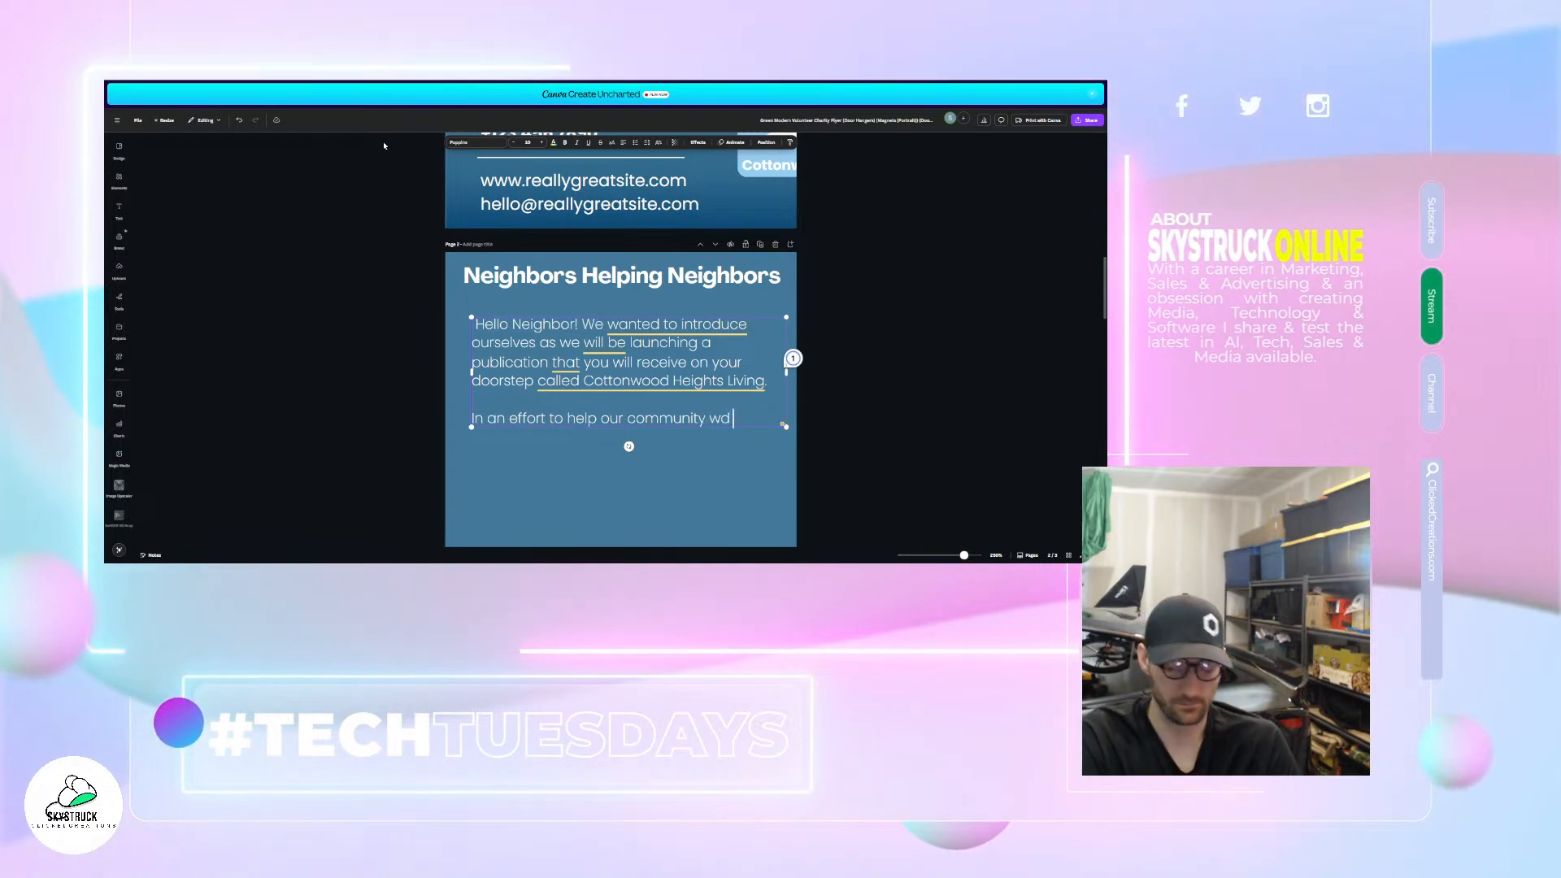
text( deci)
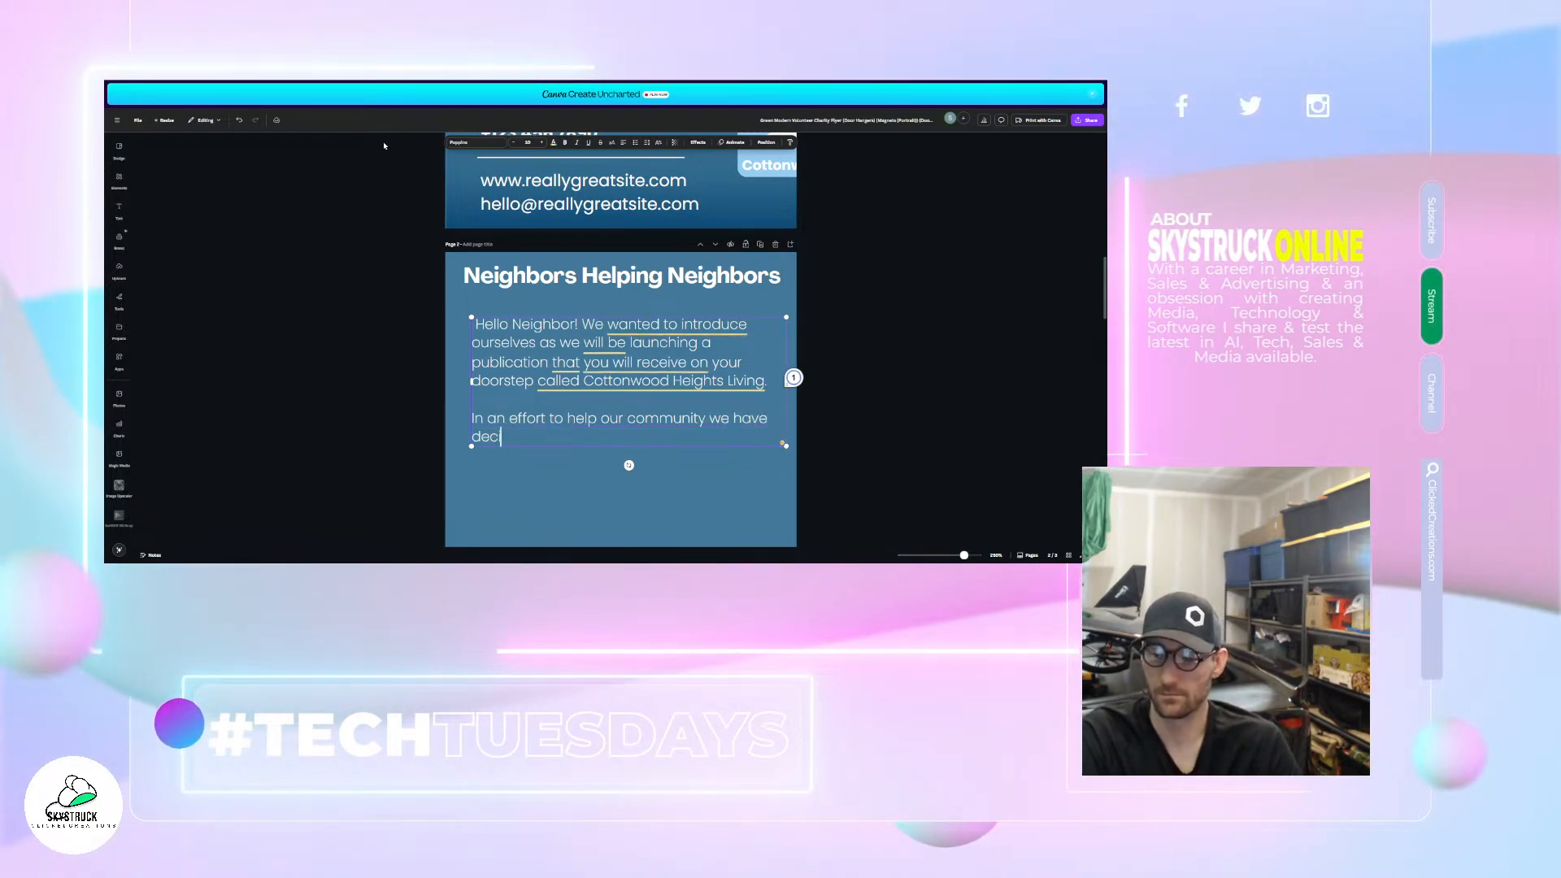
text(ded to)
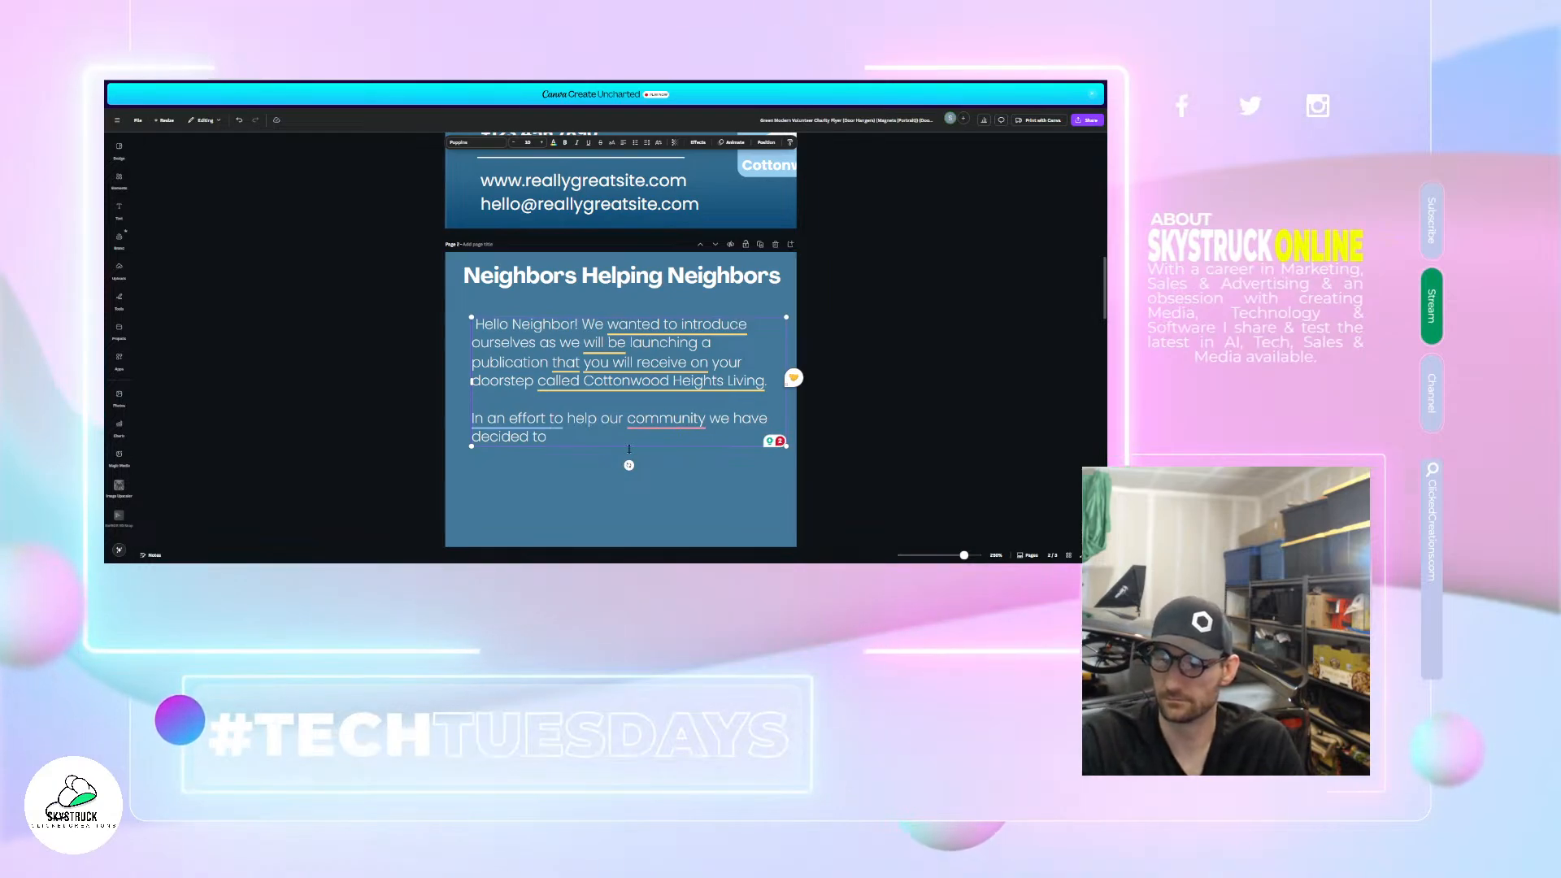
mouse_move(680, 423)
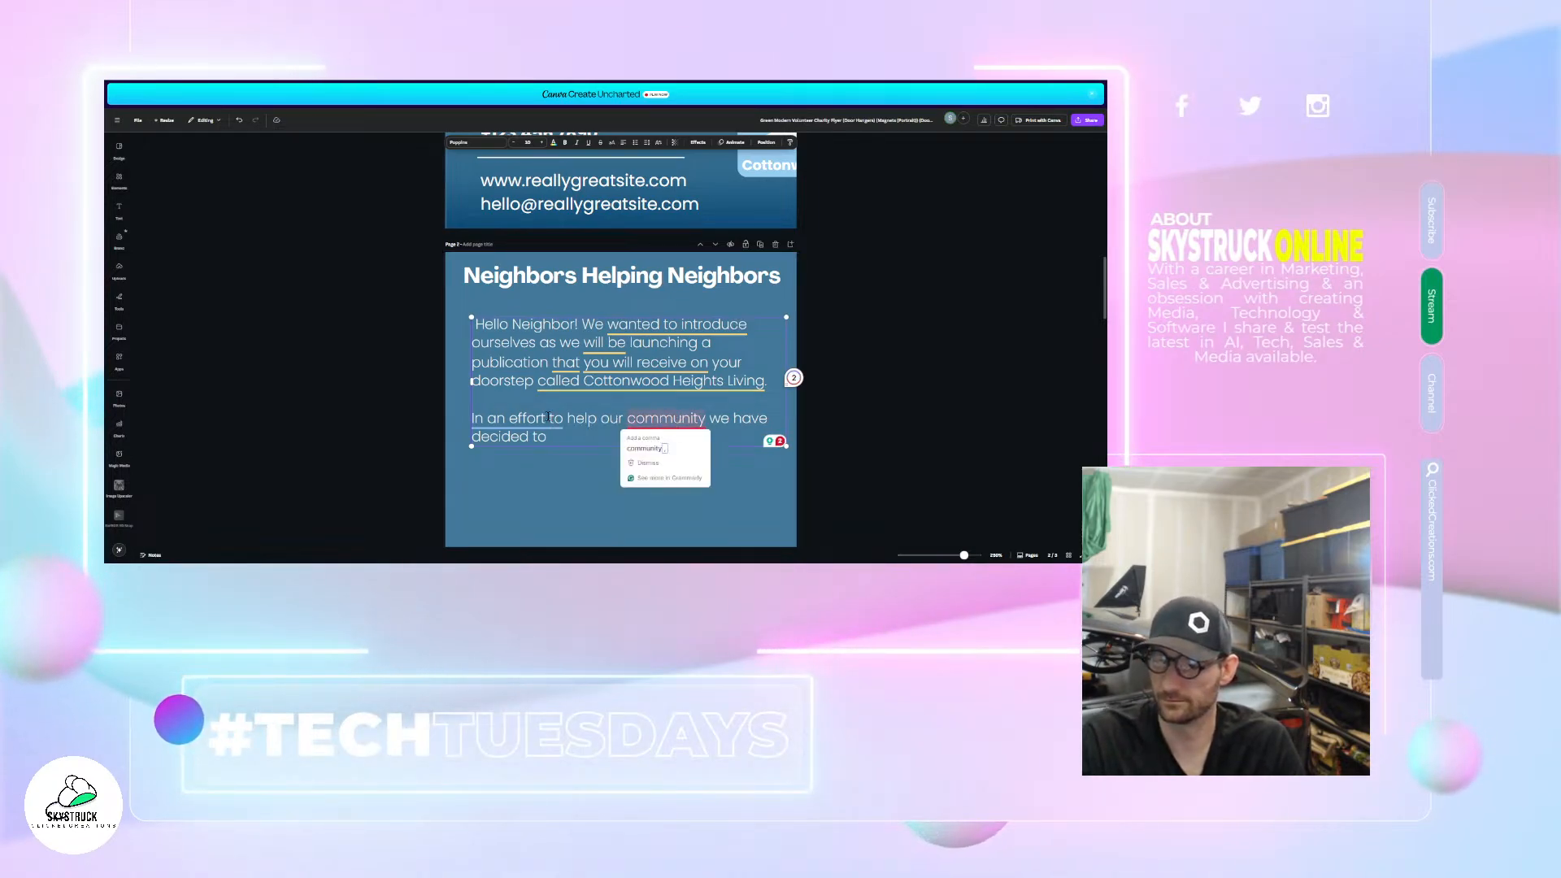
mouse_move(483, 417)
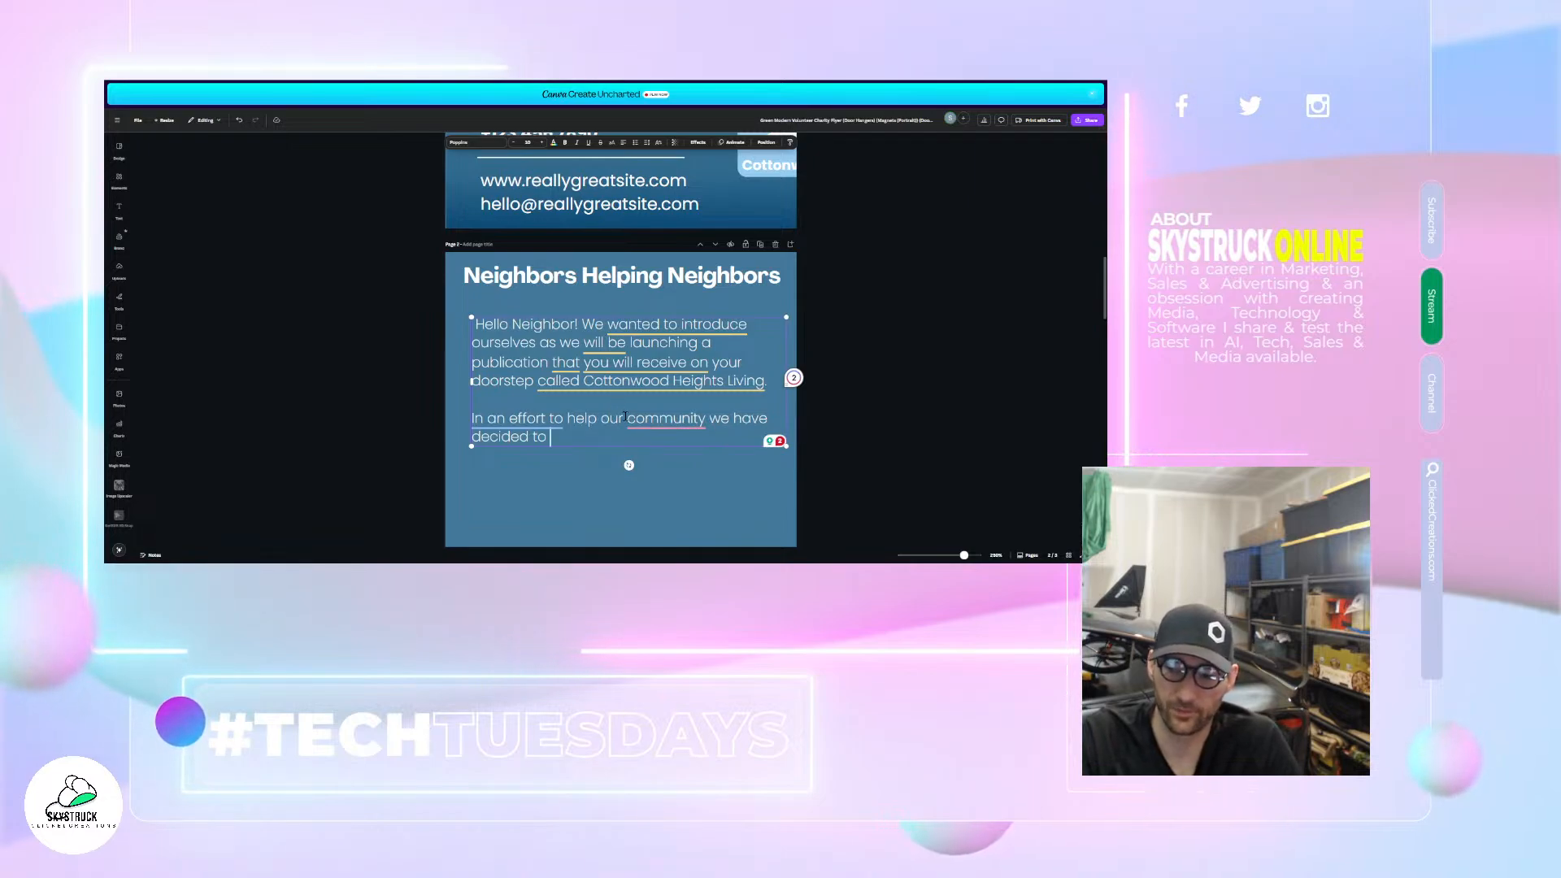
mouse_move(631, 419)
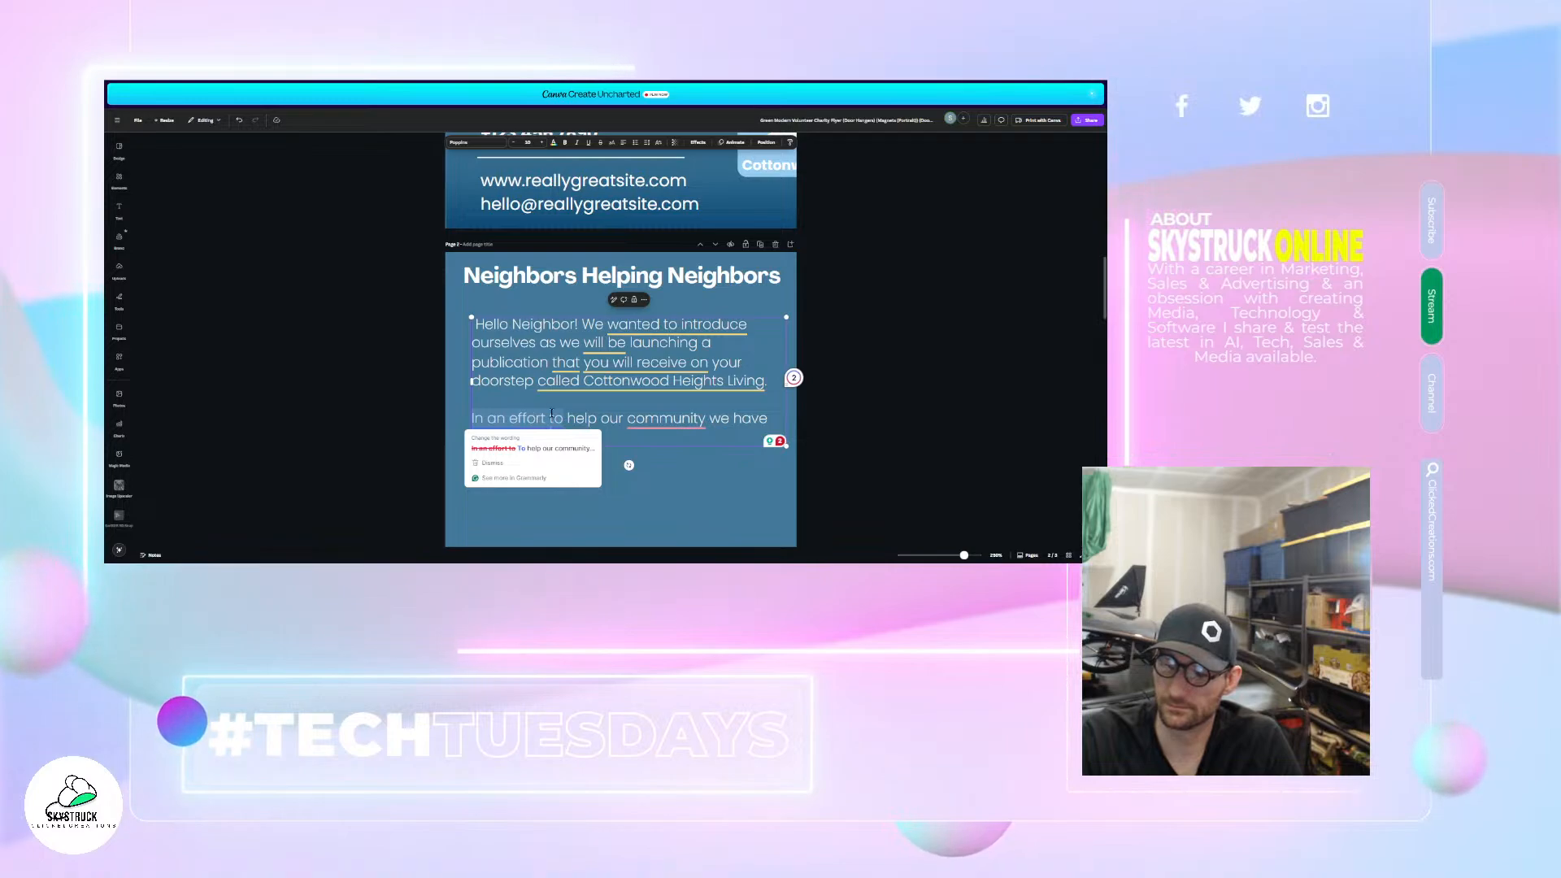
- Try to dismiss the stuck grammar suggestion popup over page two, and reload the design to clear it
click(584, 438)
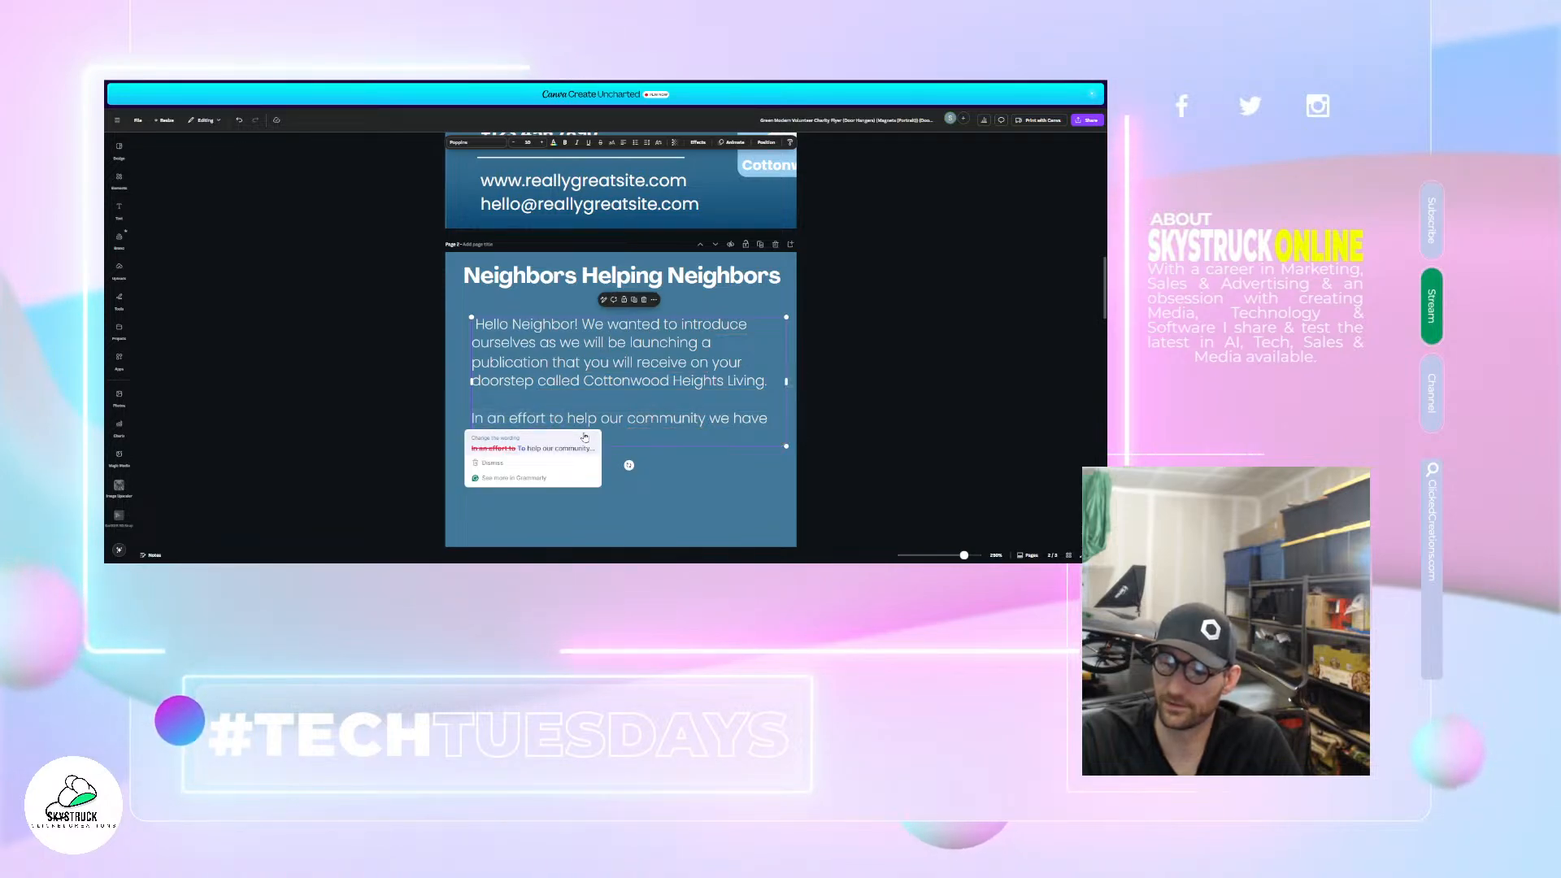
click(911, 455)
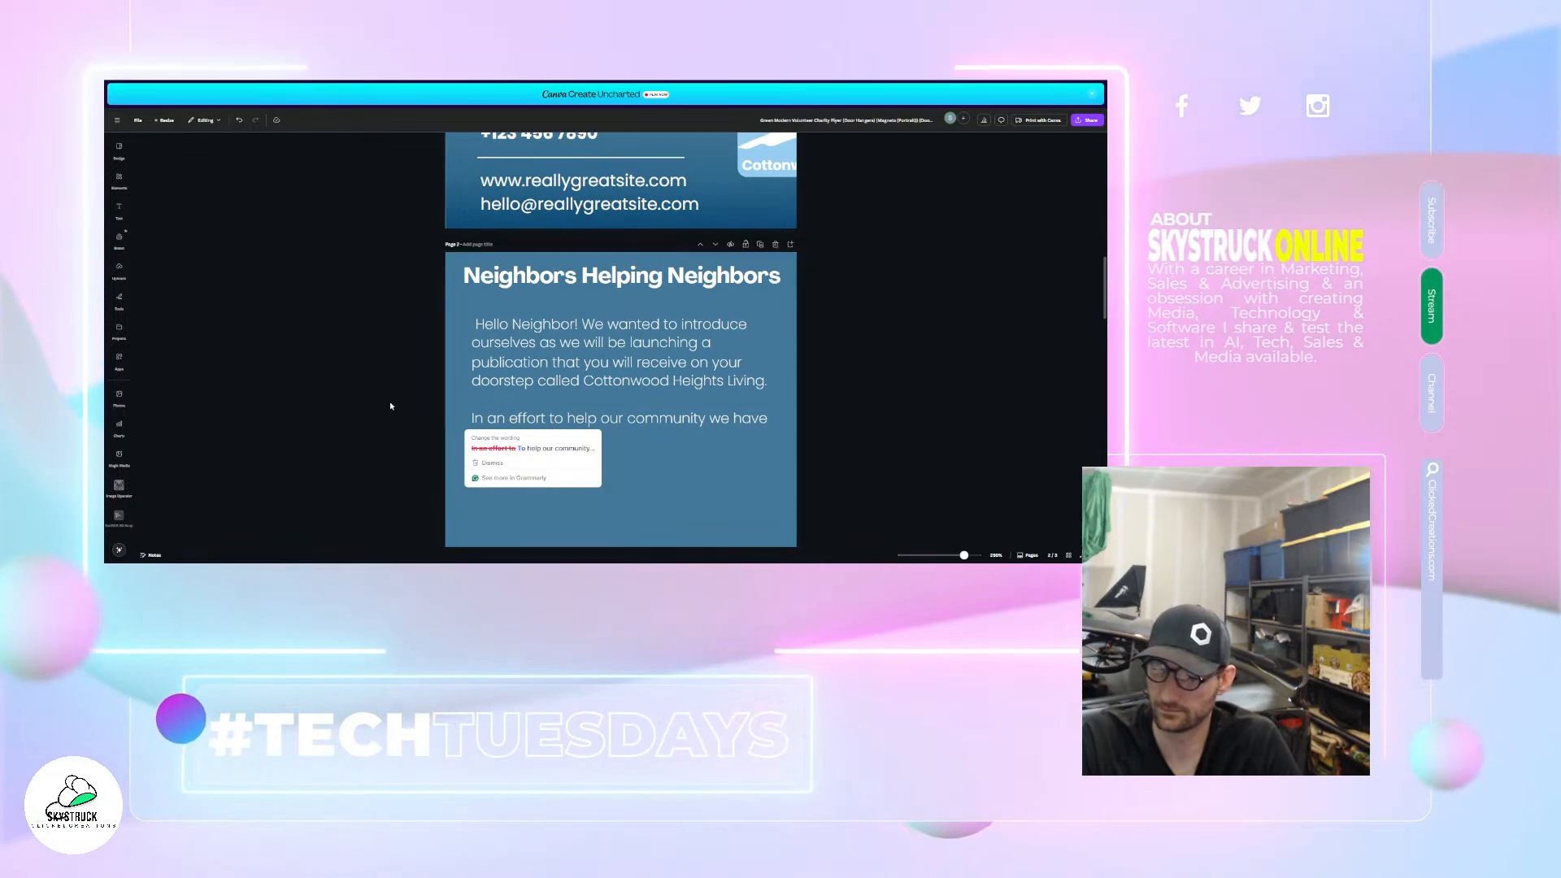
scroll(469, 398, down, 10)
right_click(504, 409)
click(439, 401)
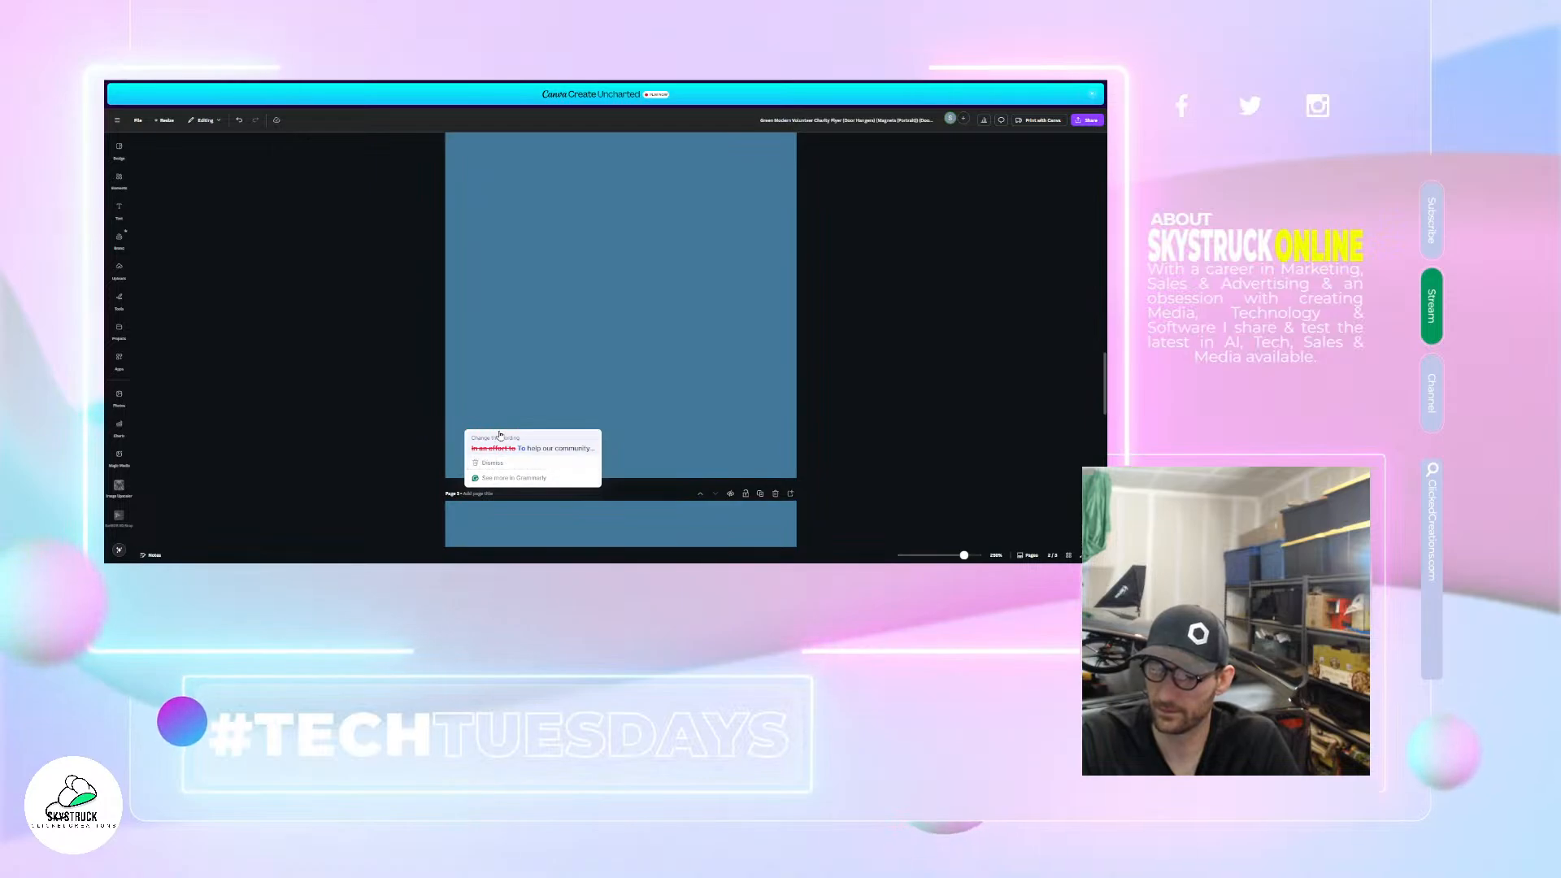
click(635, 394)
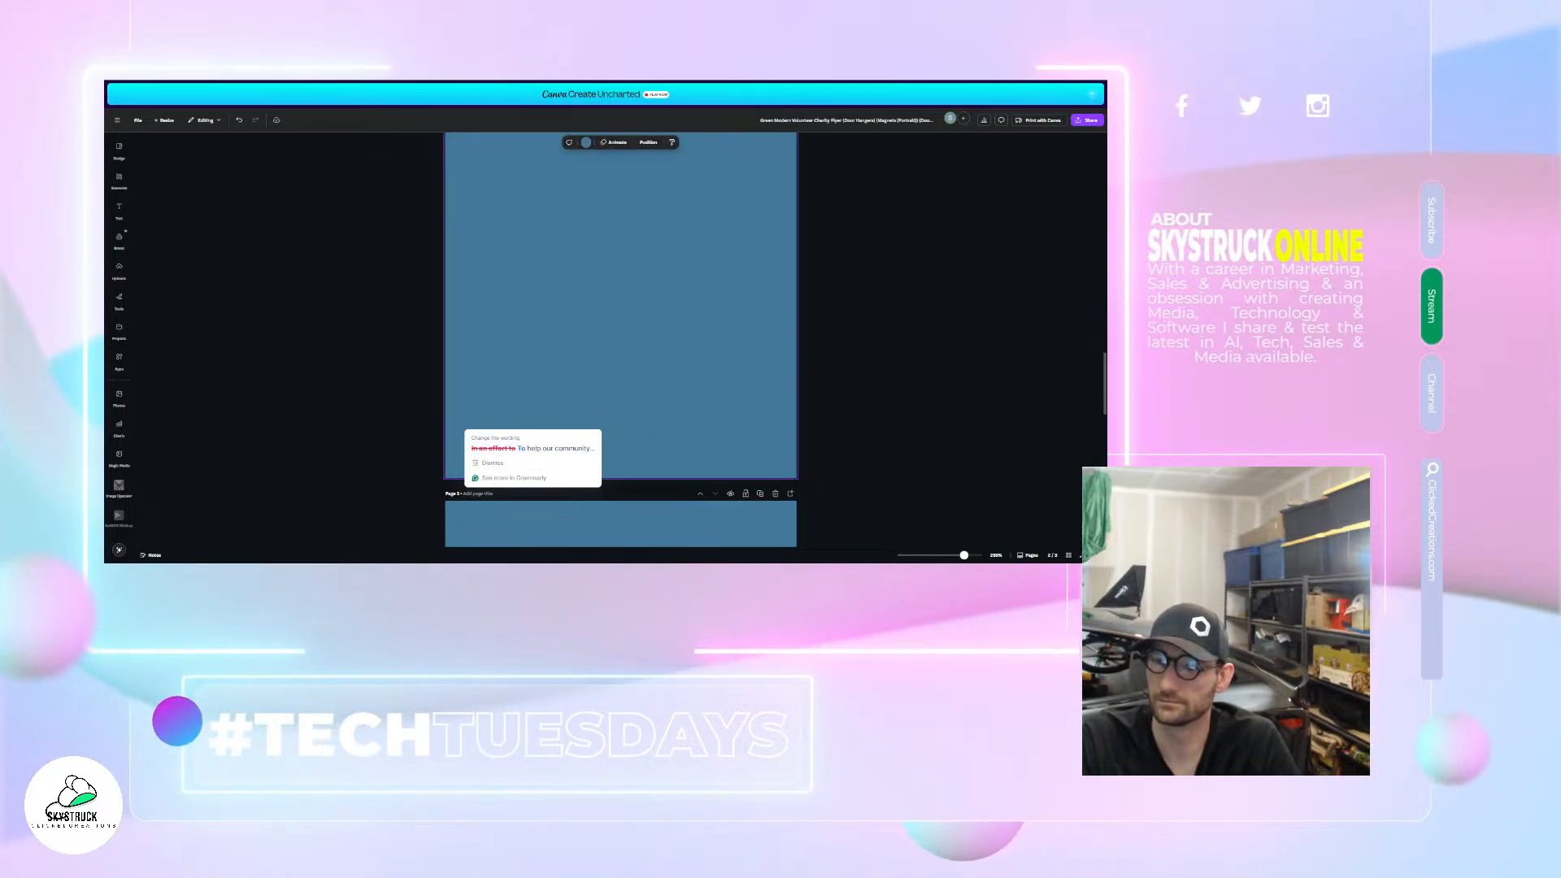
key(F5)
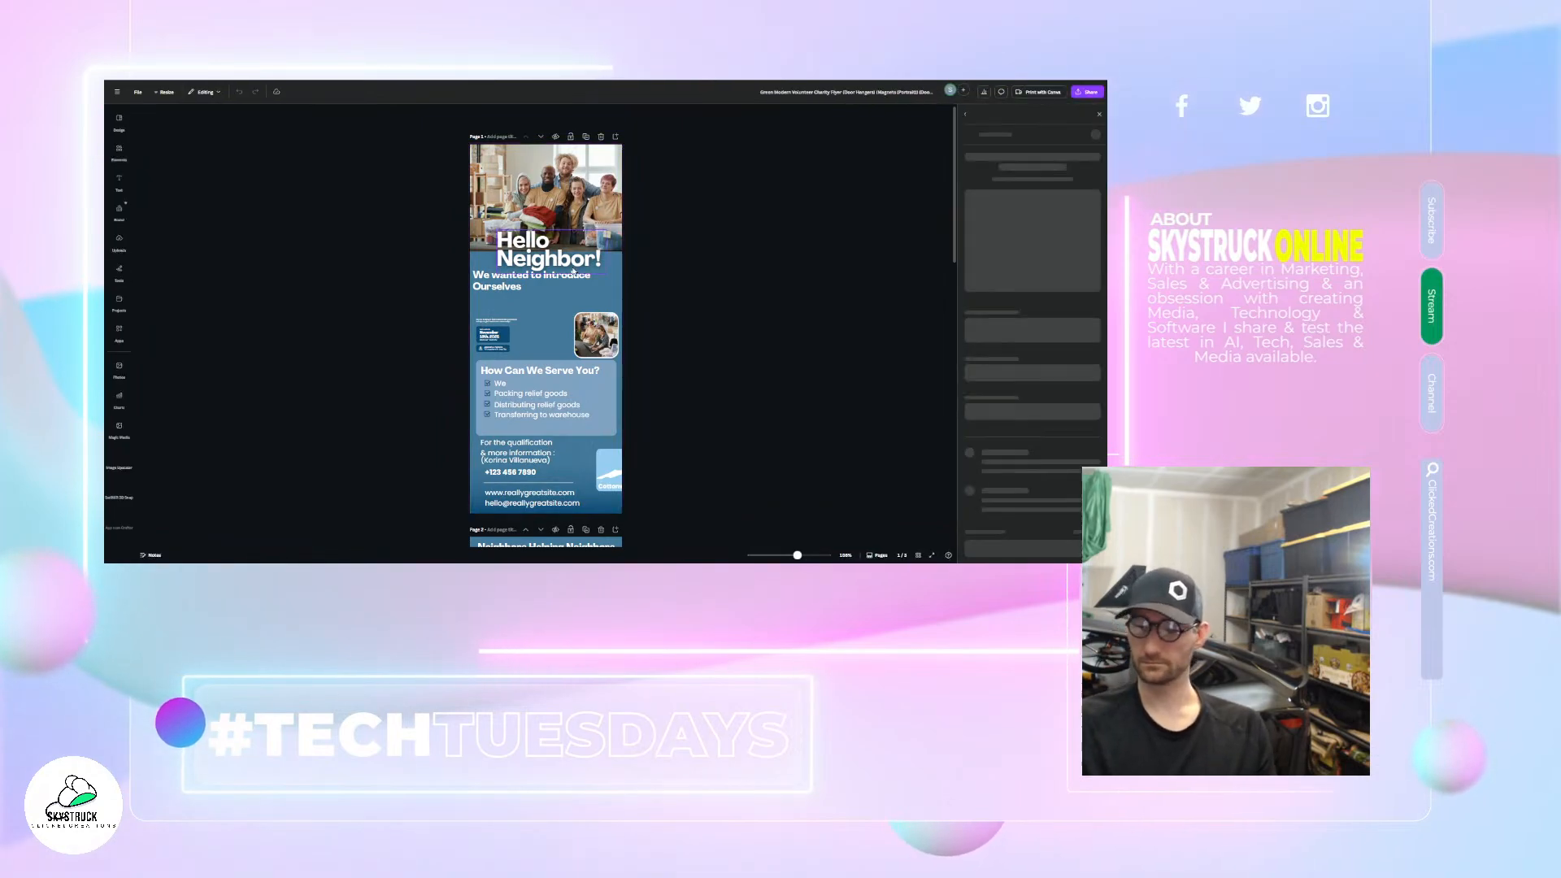
- Move the "Neighbors Helping Neighbors" heading and the "Hello Neighbor!" introduction text on page two below the door hanger's hole outline
scroll(632, 429, down, 5)
scroll(570, 325, down, 1)
ctrl+scroll(570, 327, up, 5)
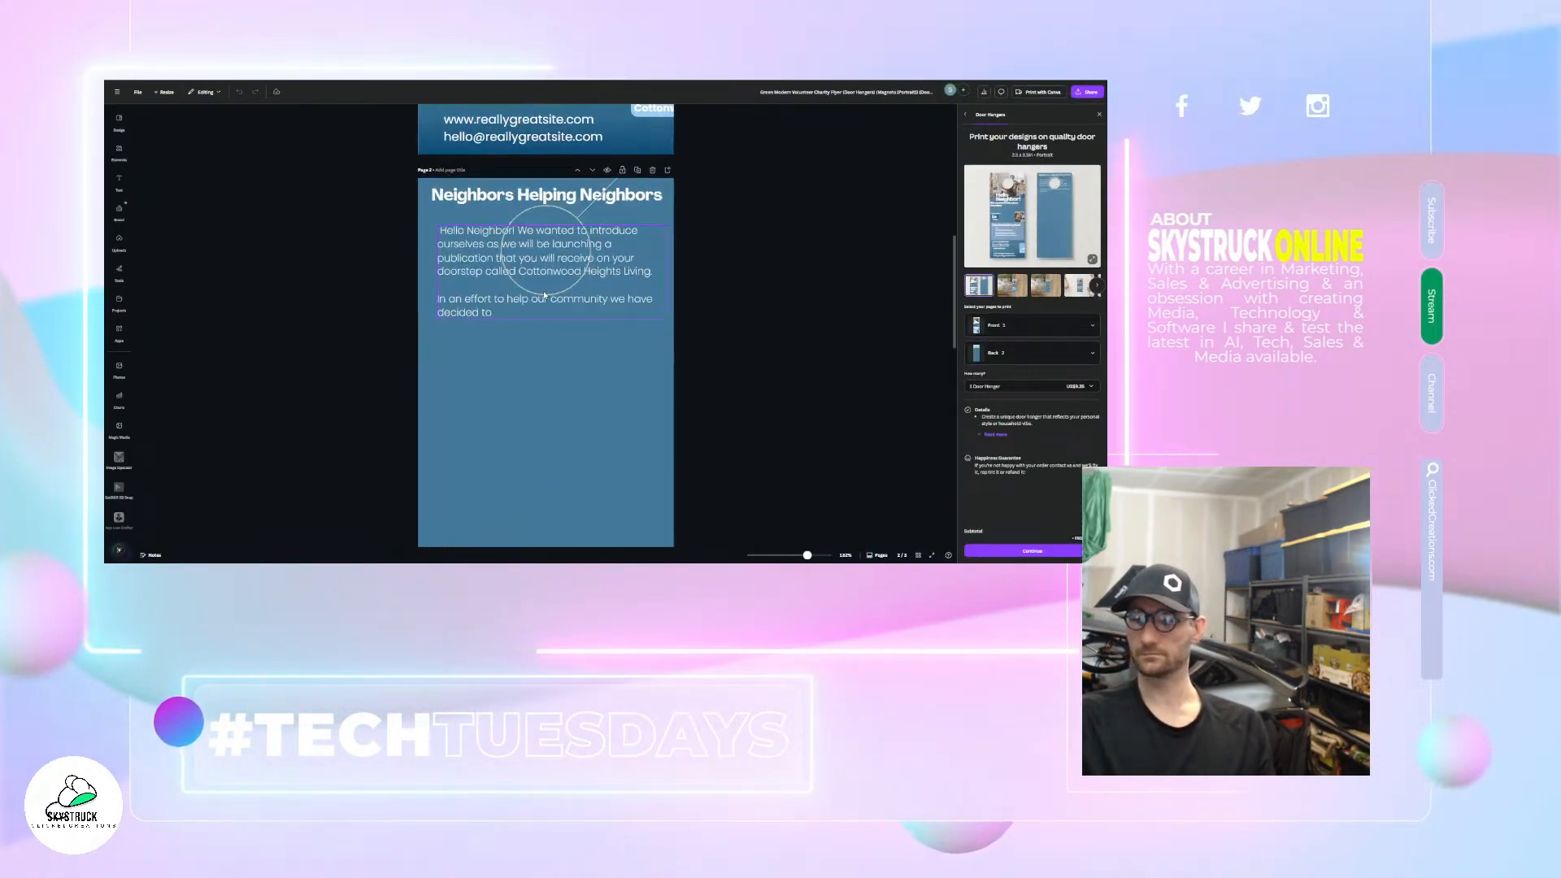
scroll(579, 283, down, 15)
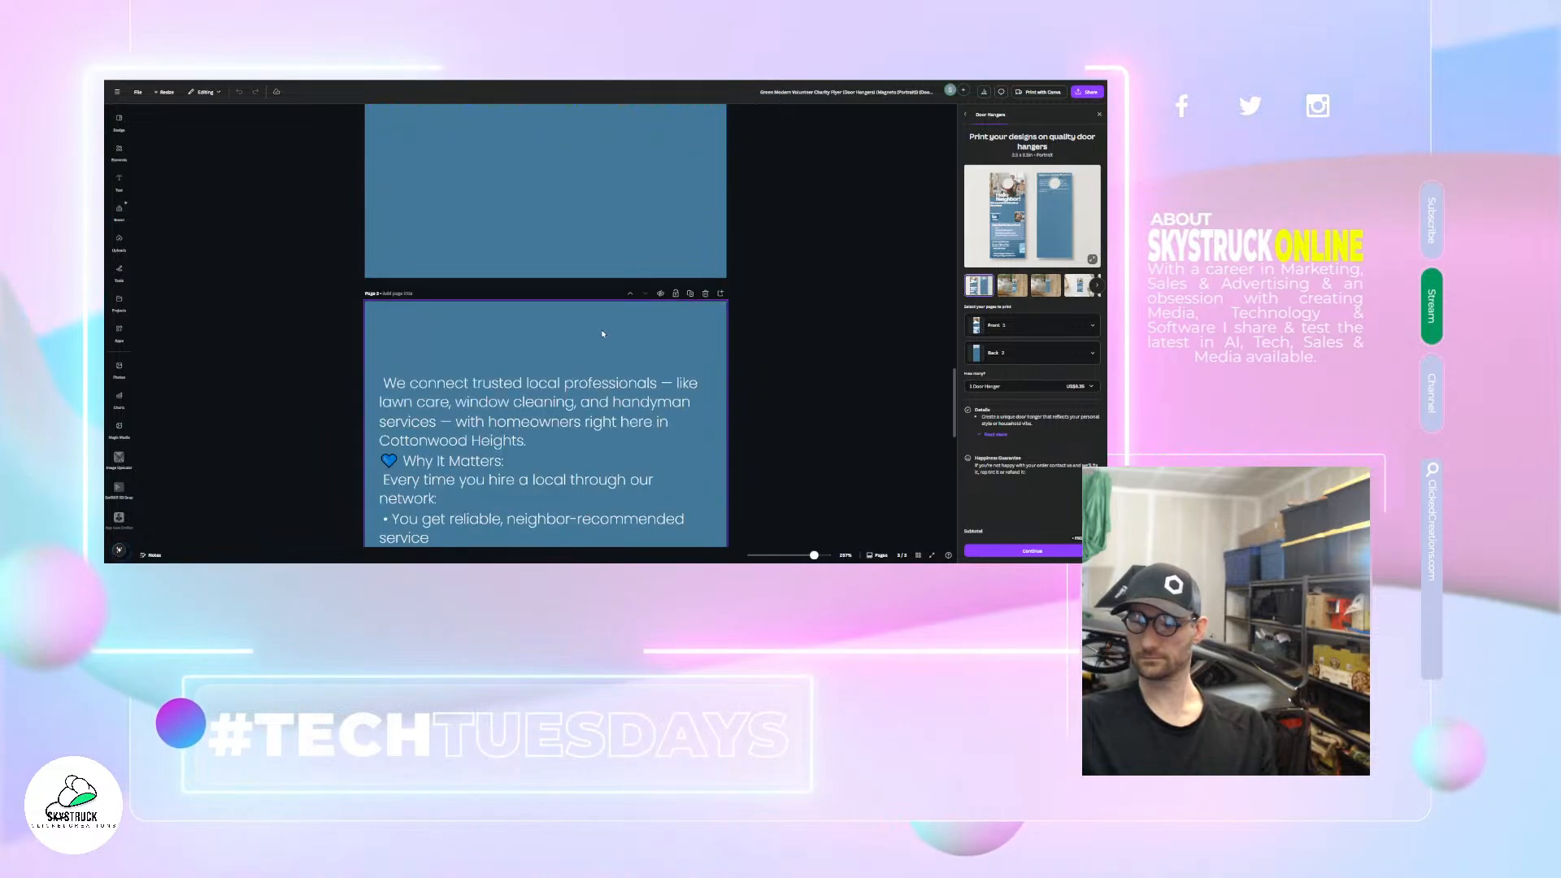
scroll(603, 322, up, 17)
scroll(607, 325, up, 2)
scroll(607, 324, down, 4)
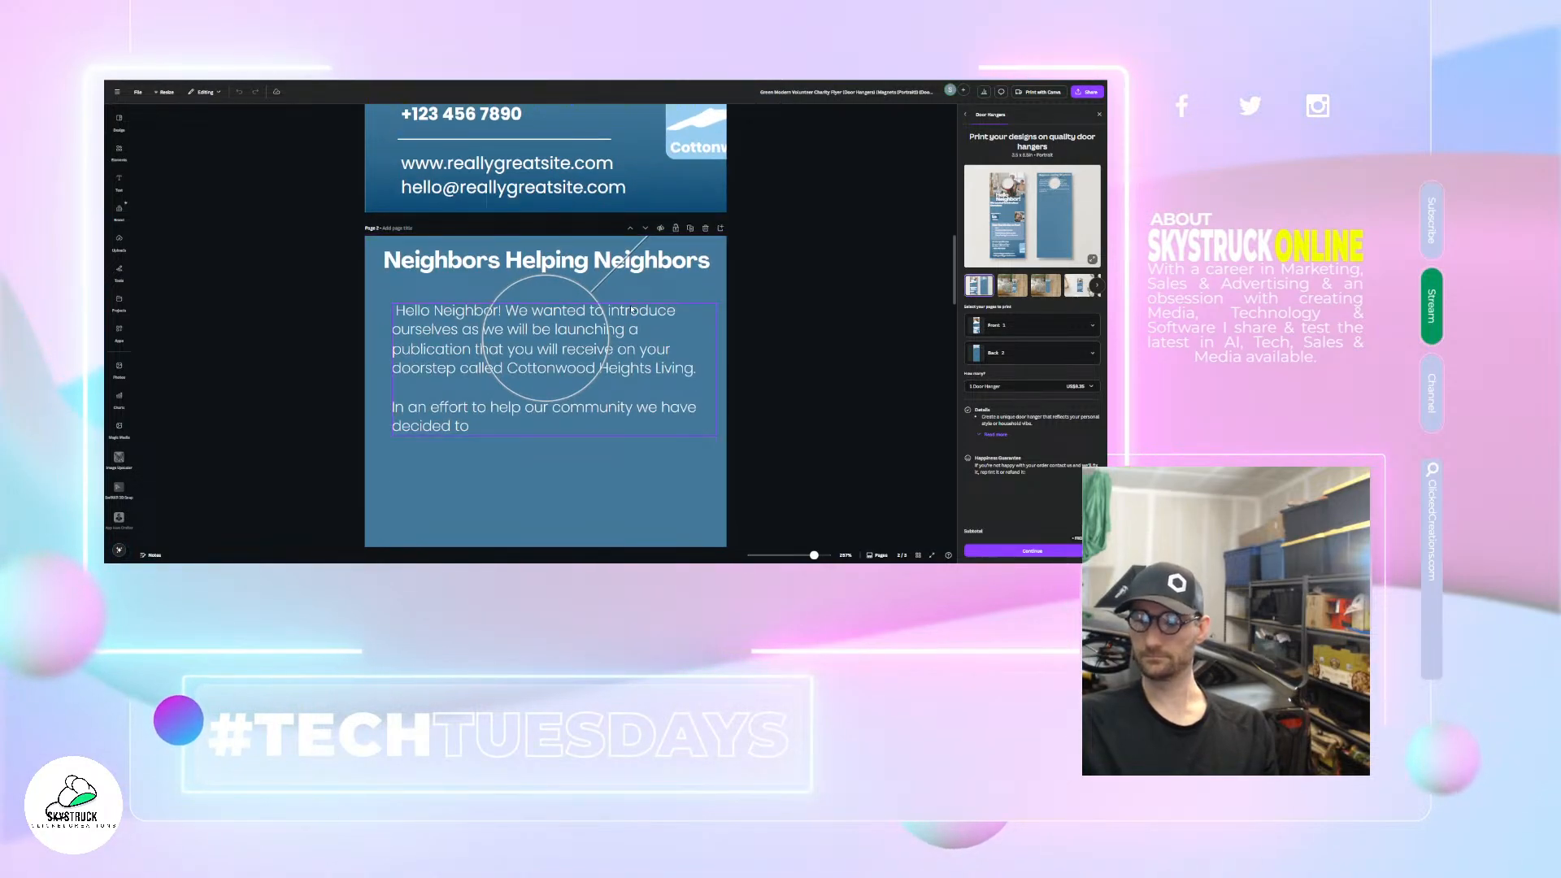
drag(650, 318, 654, 545)
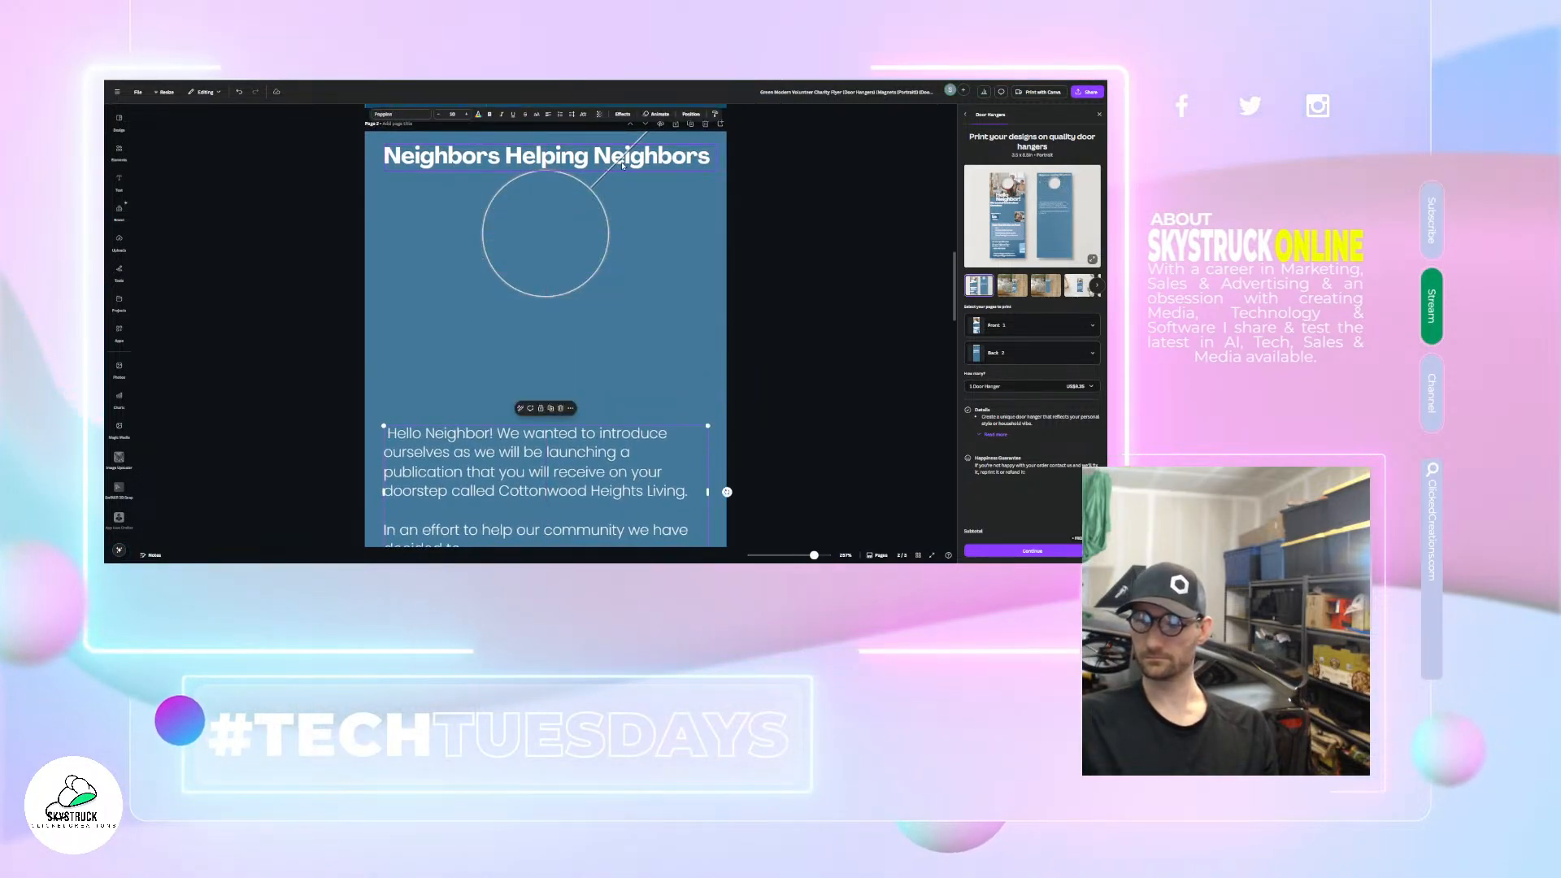
drag(616, 161, 620, 327)
drag(603, 469, 602, 413)
- Duplicate the "Hello Neighbor!" text box on page two and place the copy below the original, aligned with it
scroll(602, 413, down, 5)
scroll(602, 413, down, 10)
scroll(601, 422, up, 10)
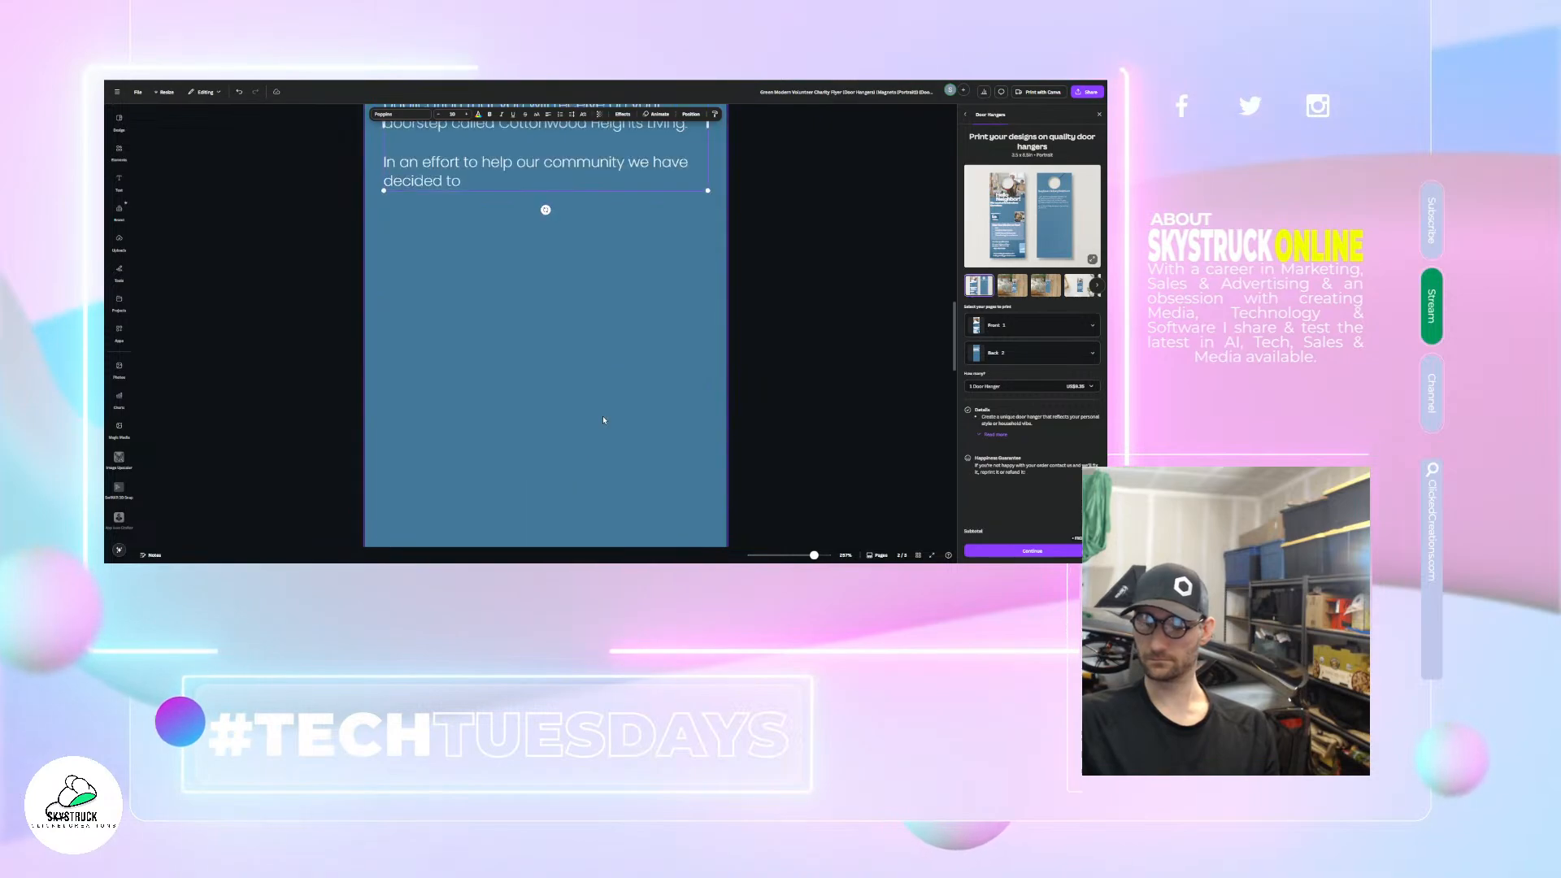
scroll(575, 413, up, 3)
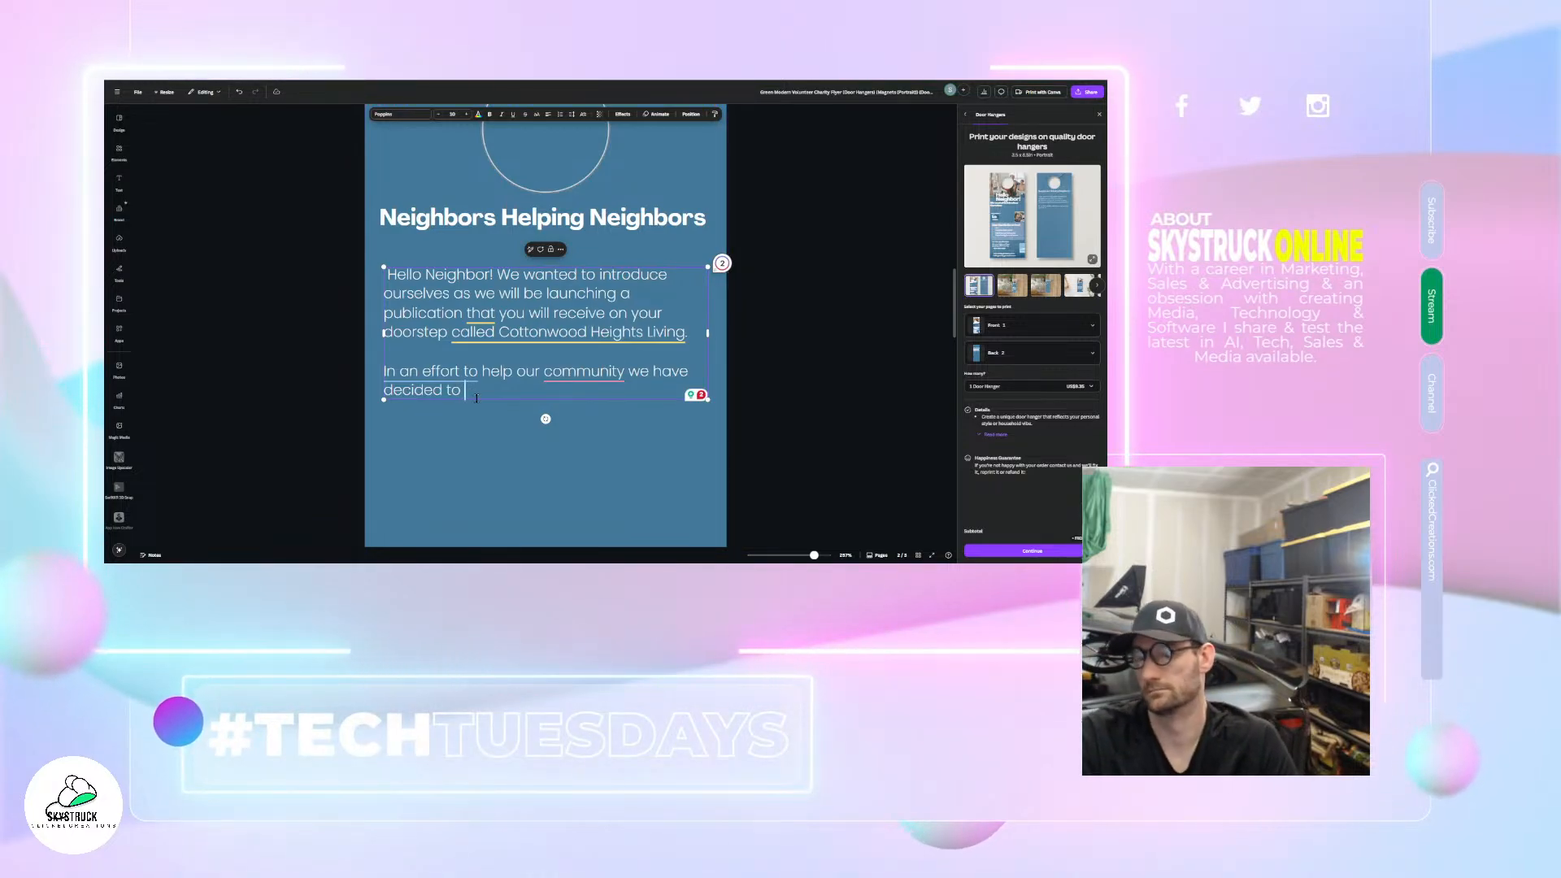
click(468, 403)
click(470, 396)
key(ctrl+c)
click(450, 432)
key(ctrl+v)
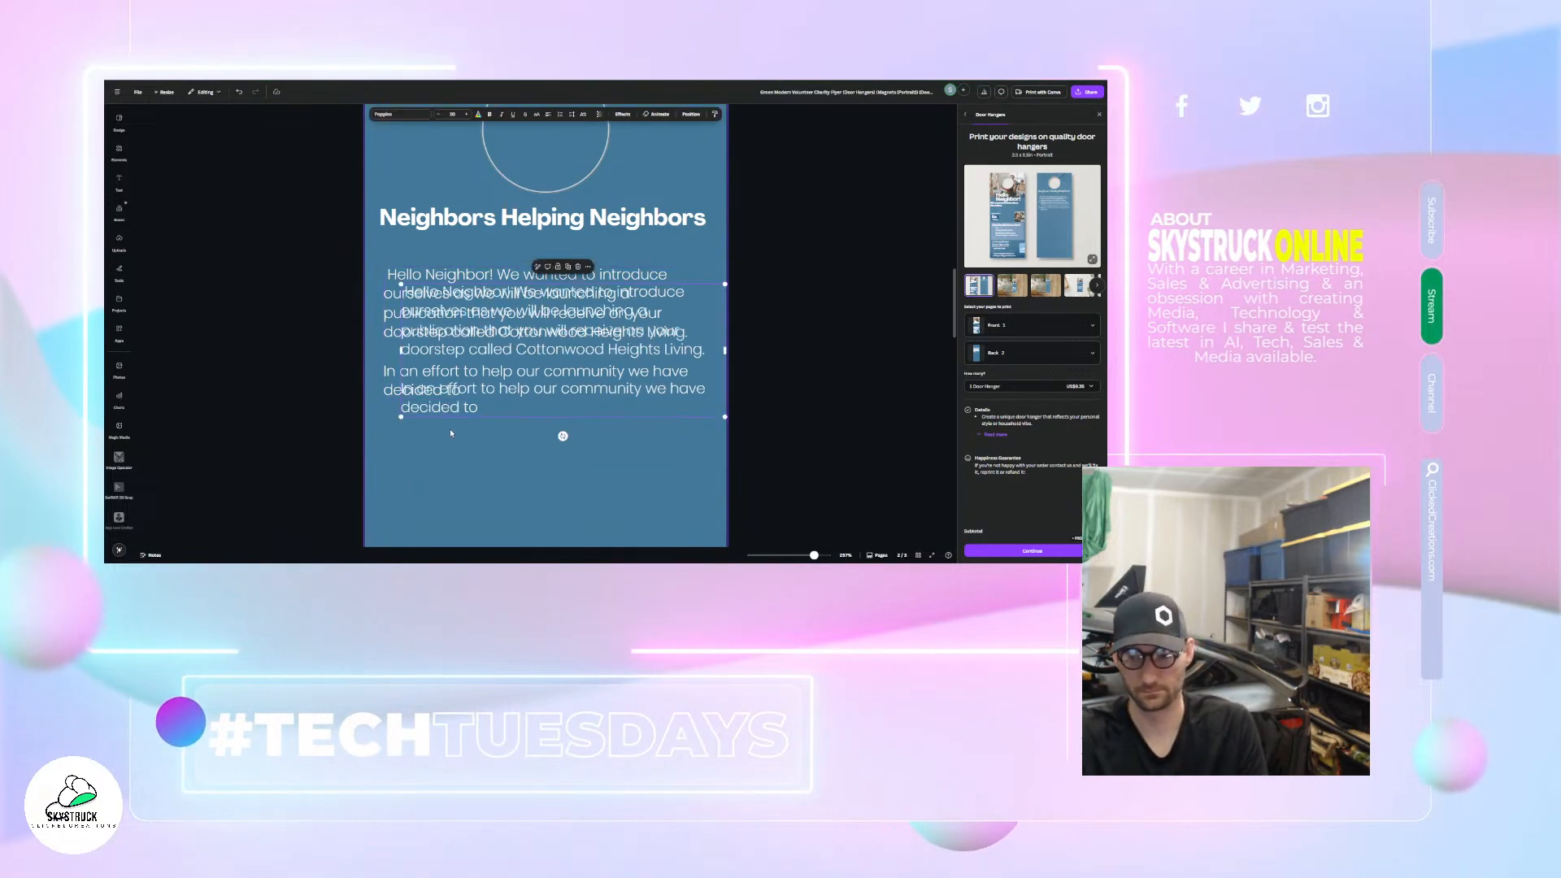
drag(498, 303, 504, 466)
scroll(505, 466, down, 2)
drag(476, 323, 454, 386)
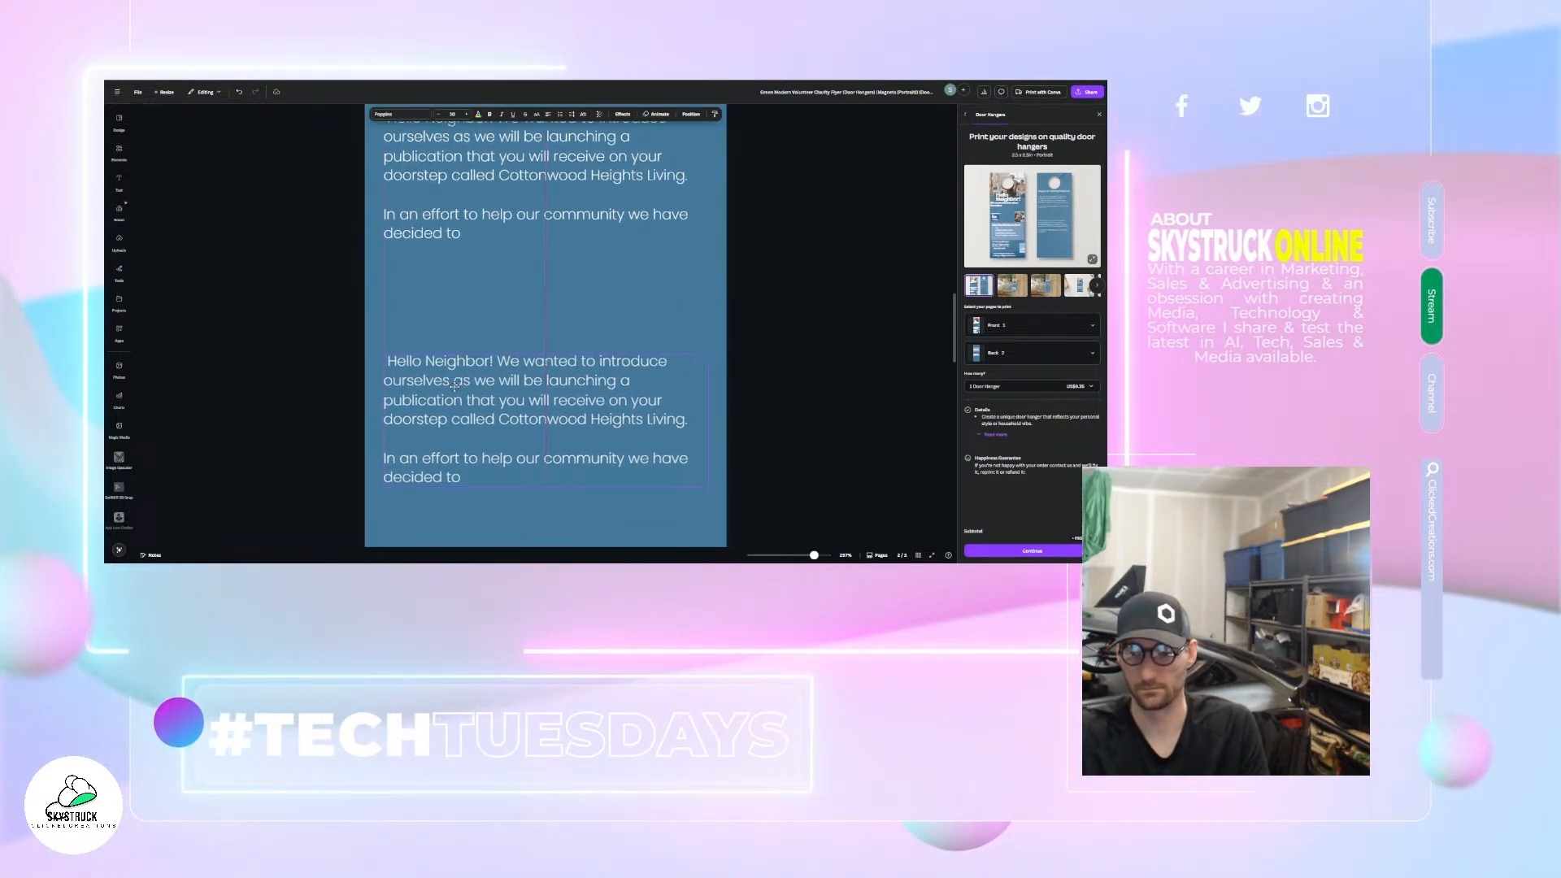
- Replace the copied text box's content with "Did you know that Cottonwood Heights as a whole"
double_click(454, 389)
text(D)
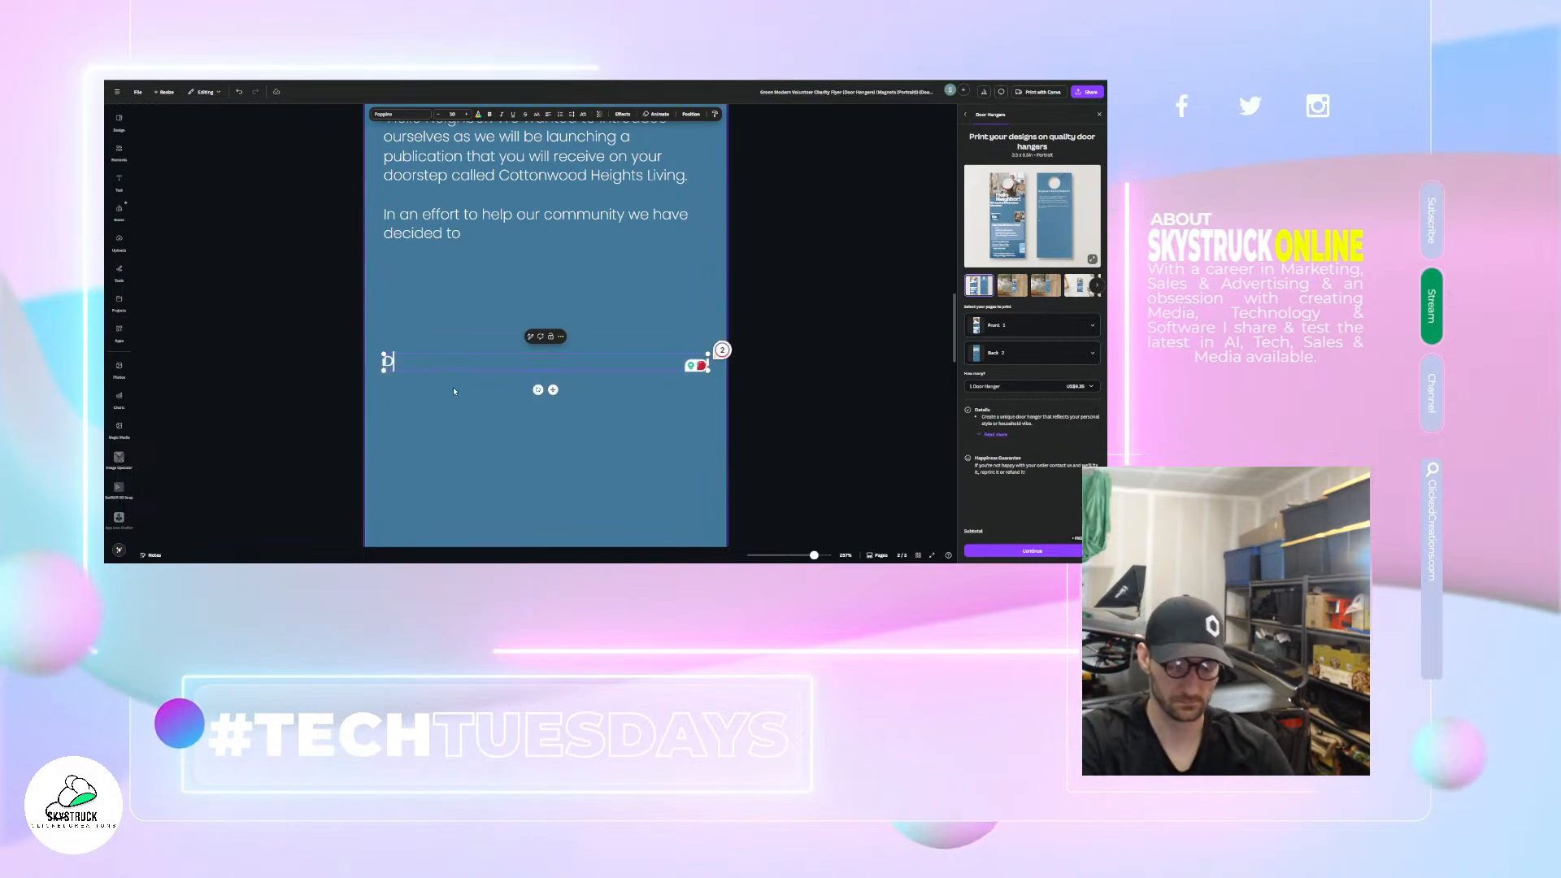
text(id you know that Cottonwood )
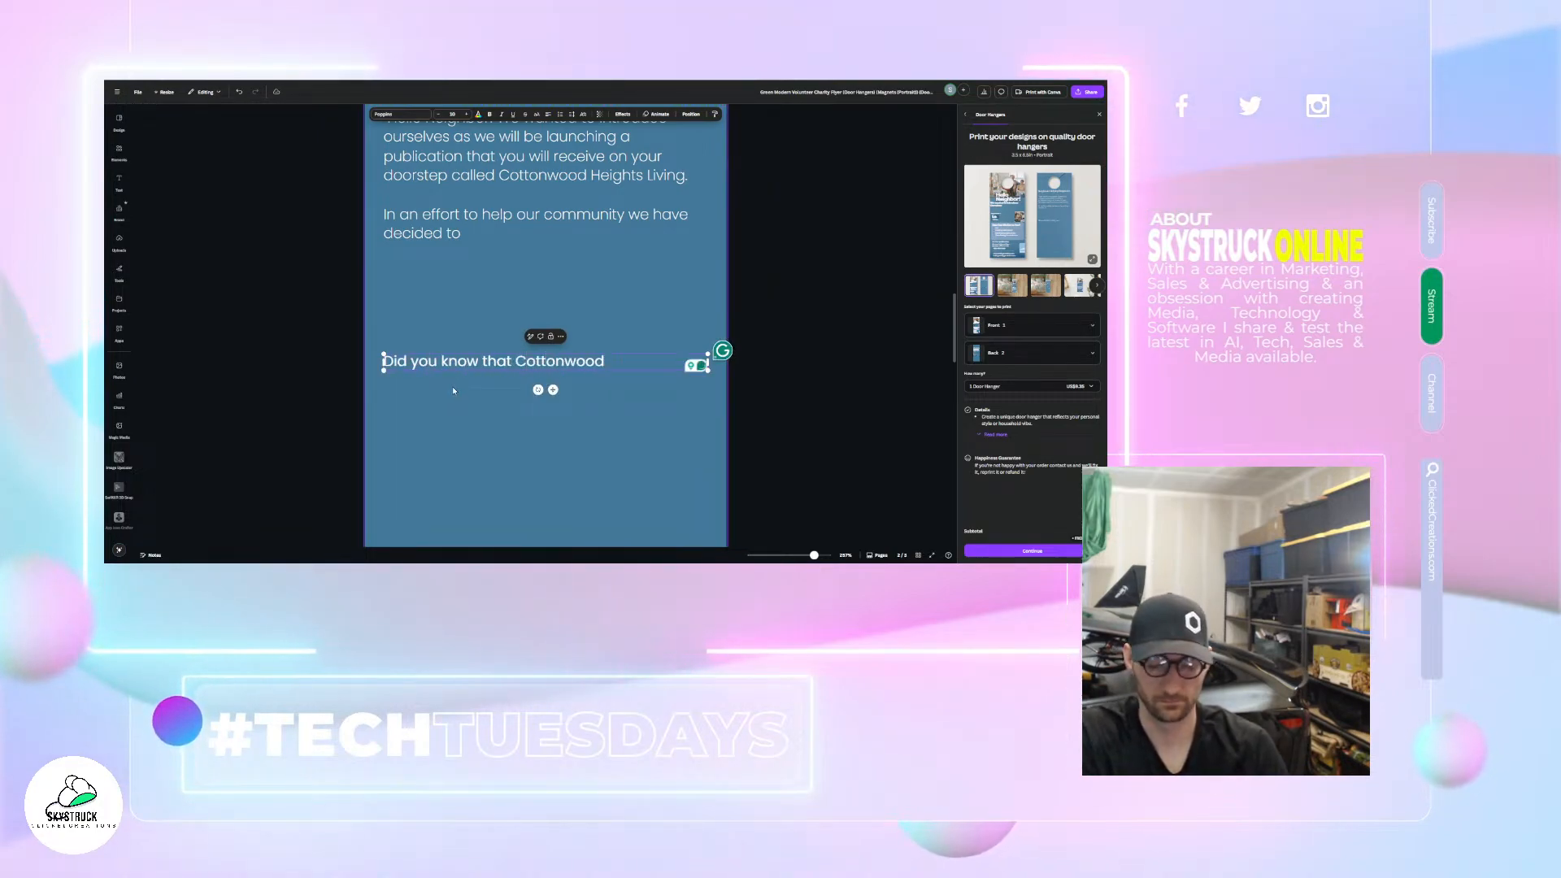
text(heigh)
key(BackSpace)
key(BackSpace)
key(BackSpace)
key(BackSpace)
key(BackSpace)
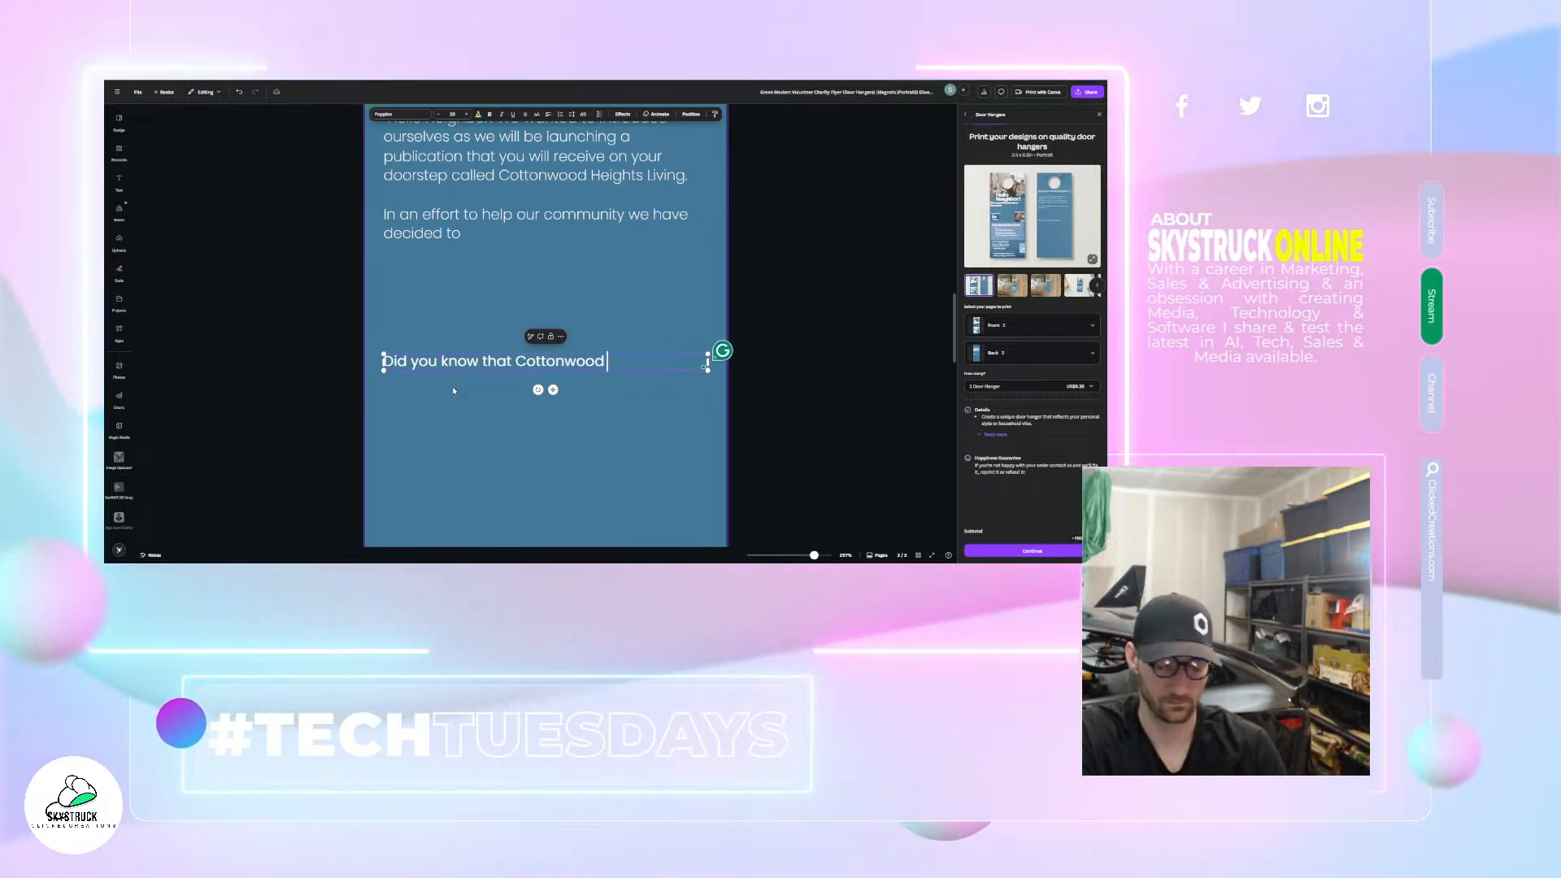
text(Height)
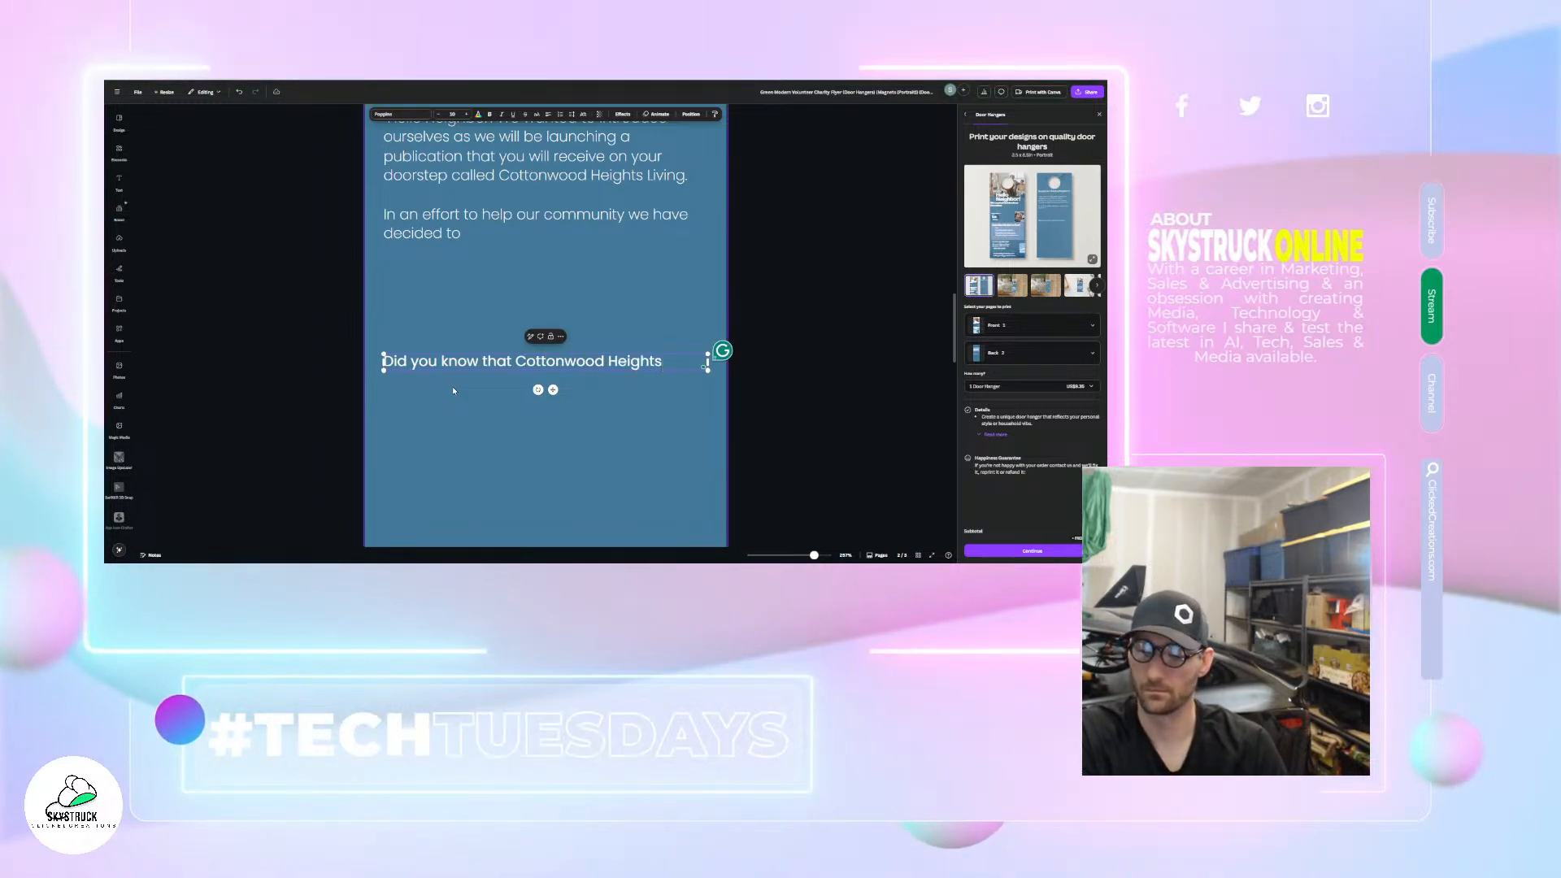
text(s as a whole)
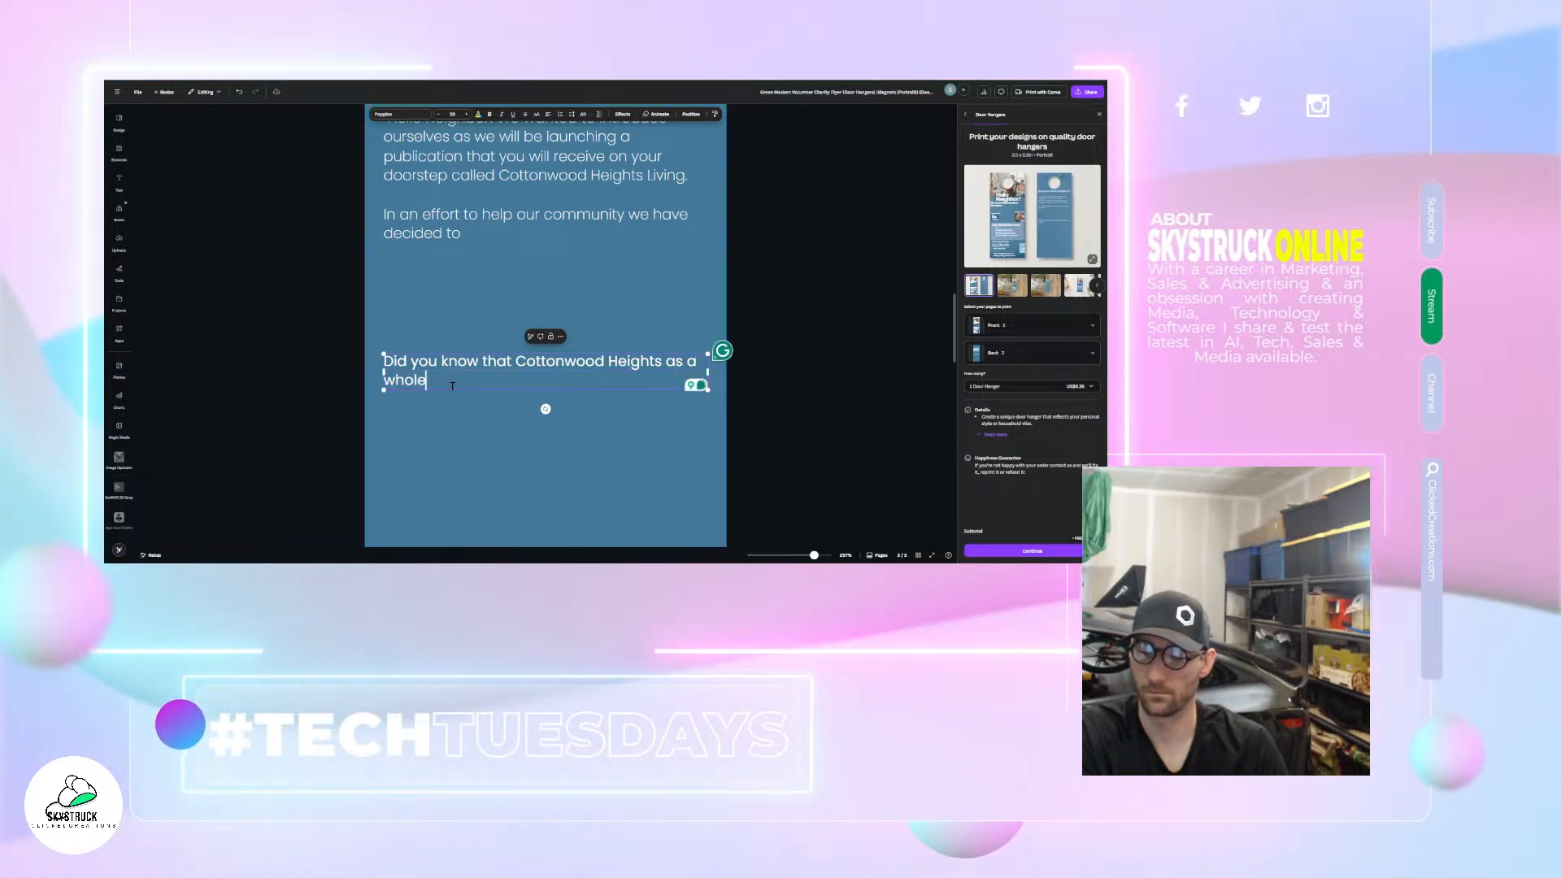
- Complete the "Did you know" question with "makes over $2,000,000,000 a year in income?"
text( makes )
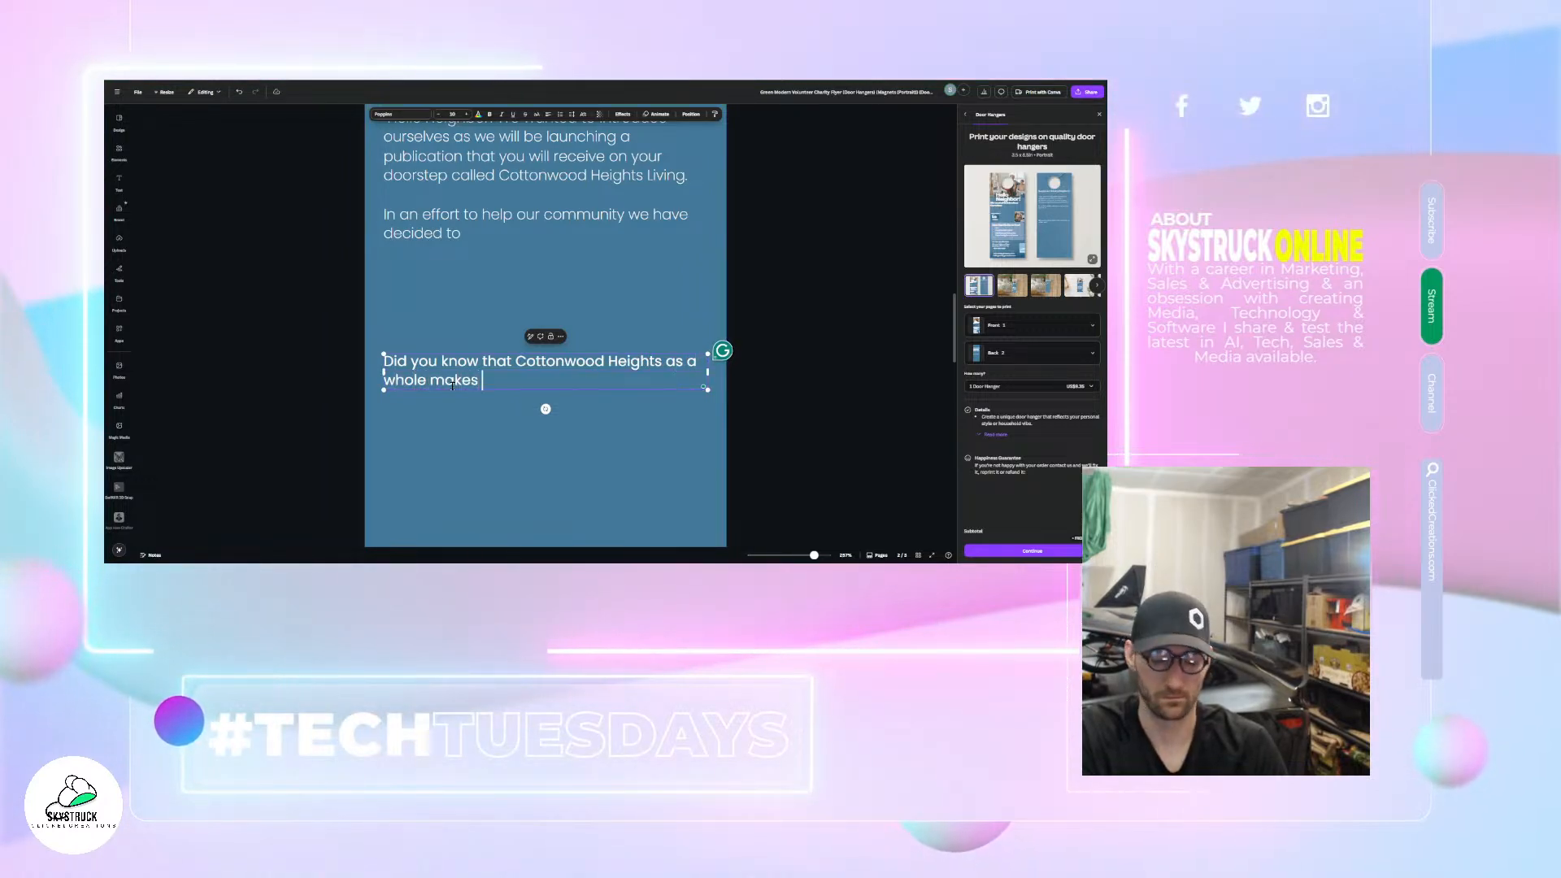
text(over $2)
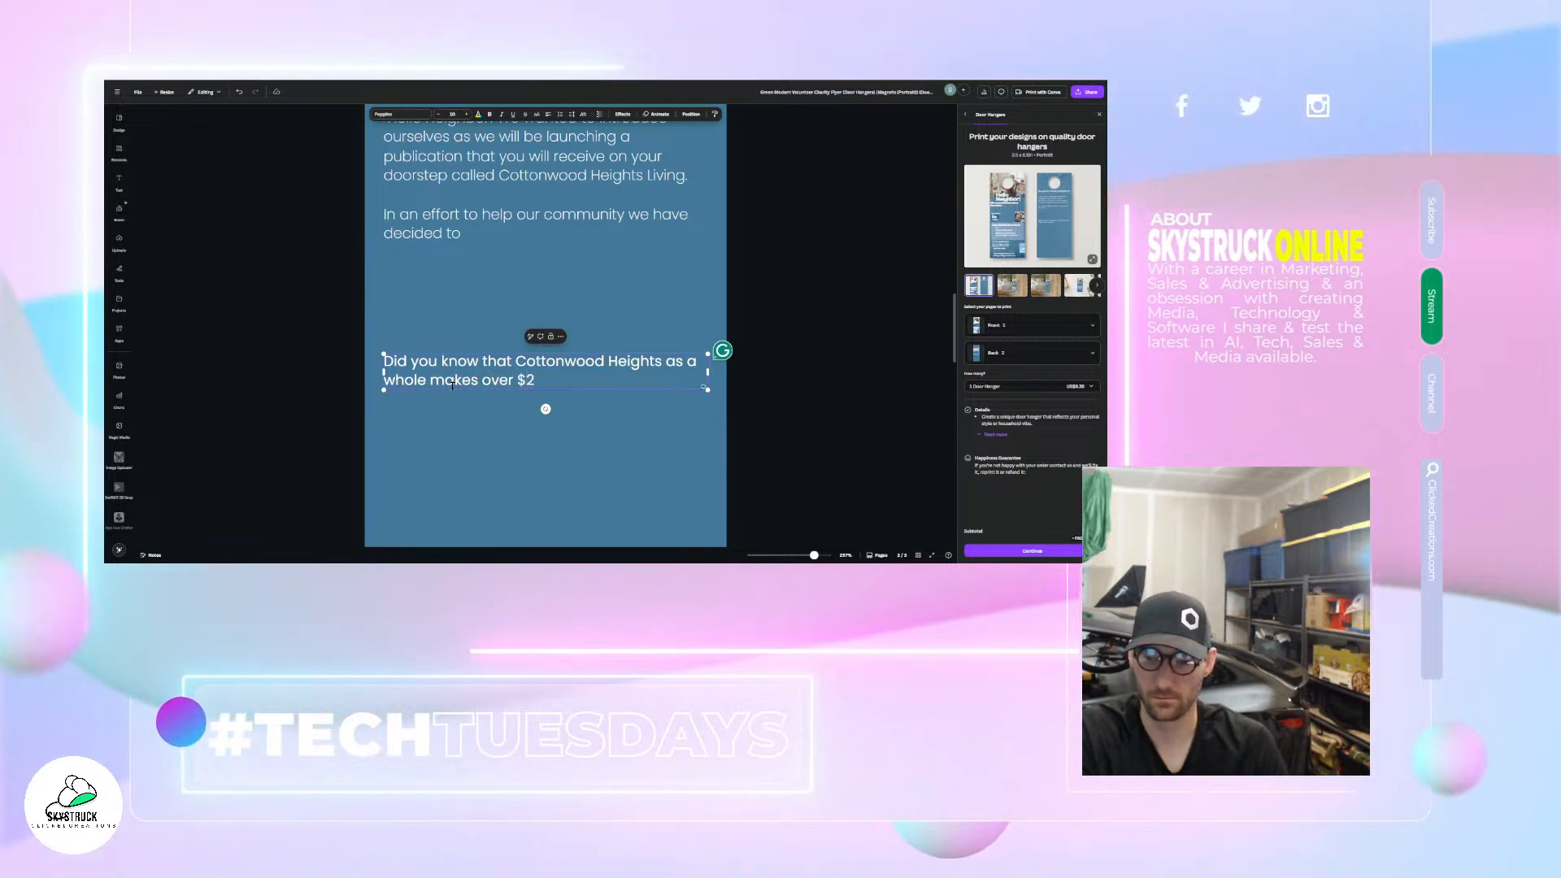
text(,000,0)
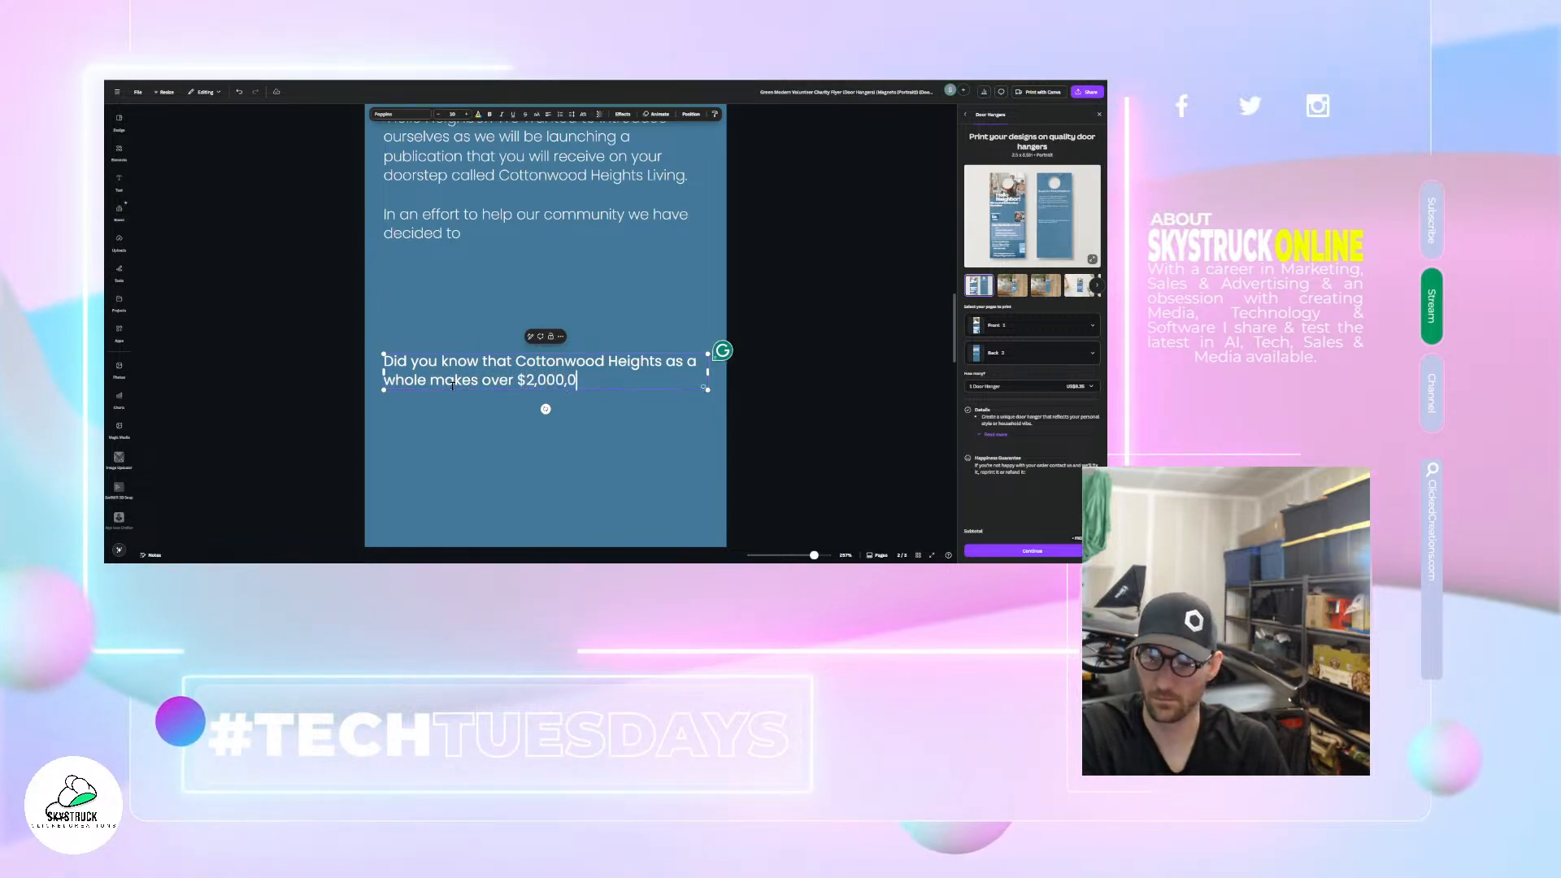
text(00,000)
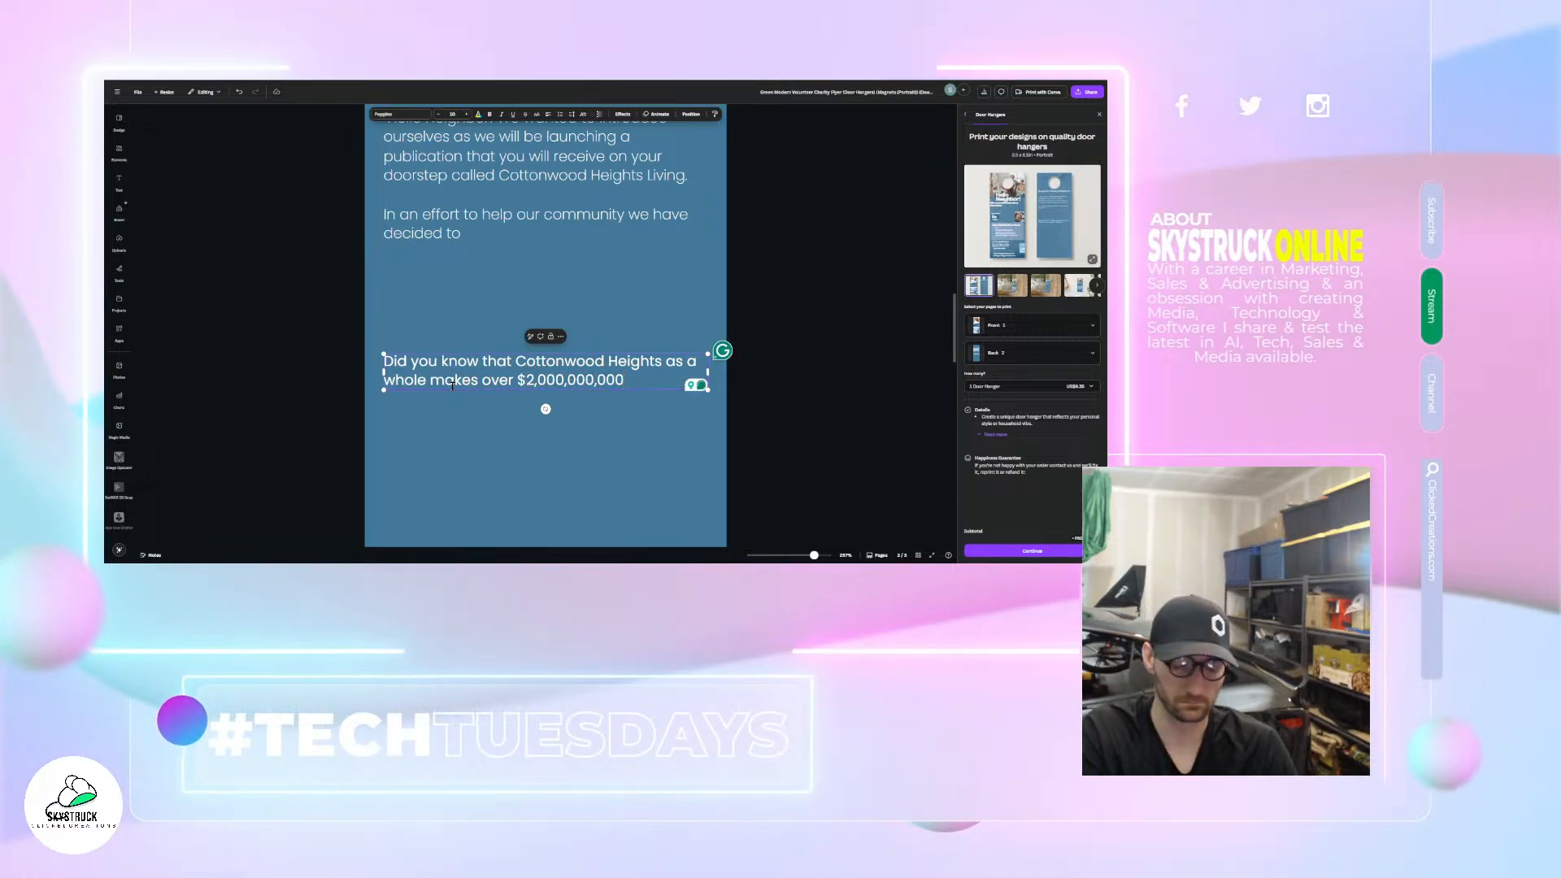
text( a year in)
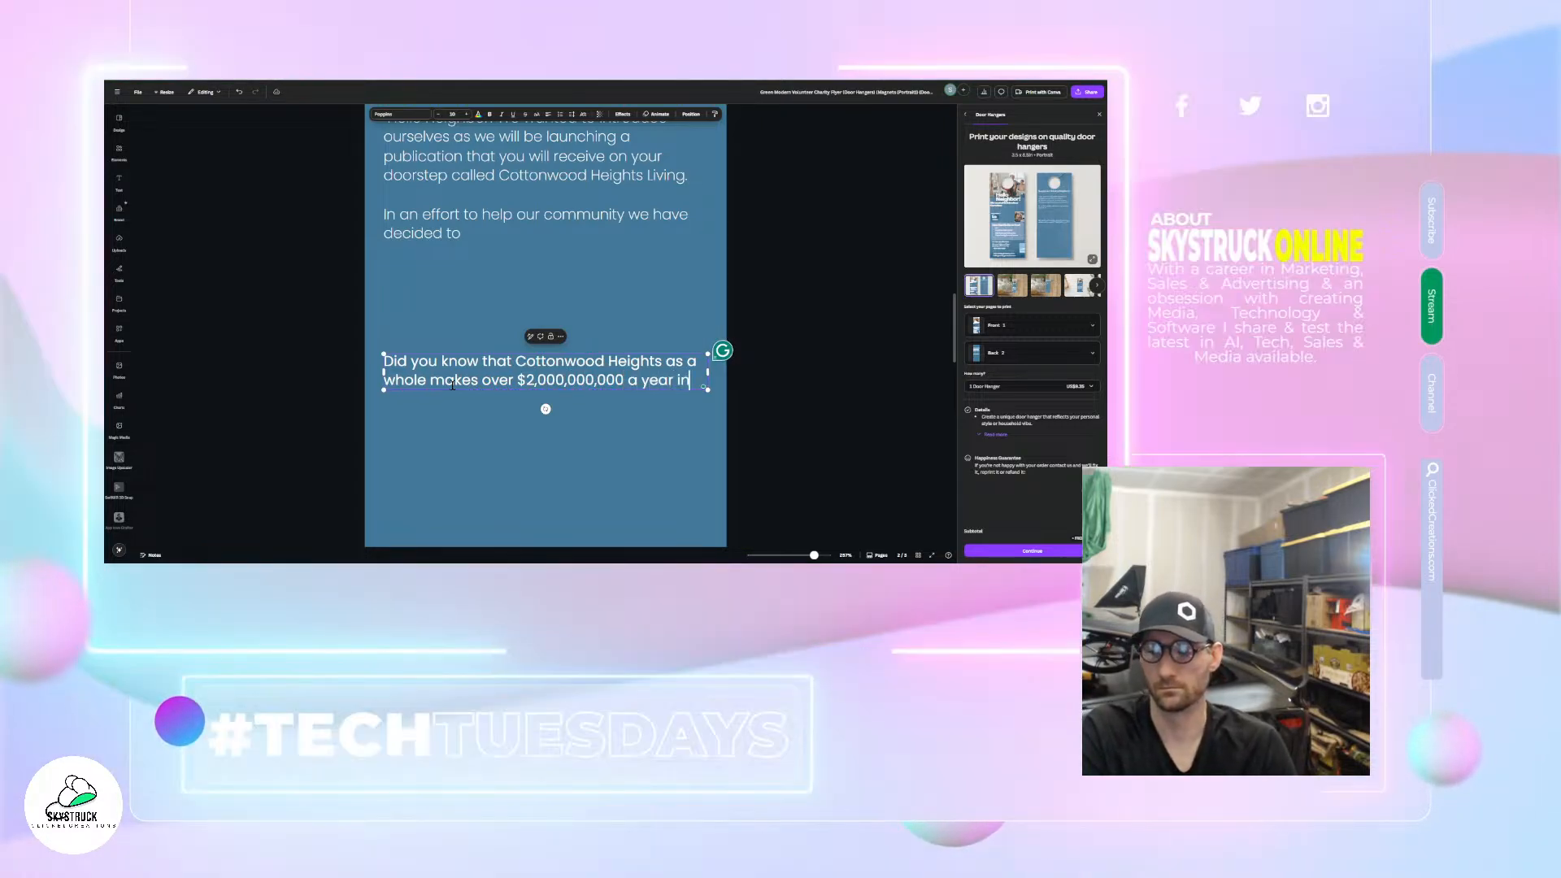
text( income?>)
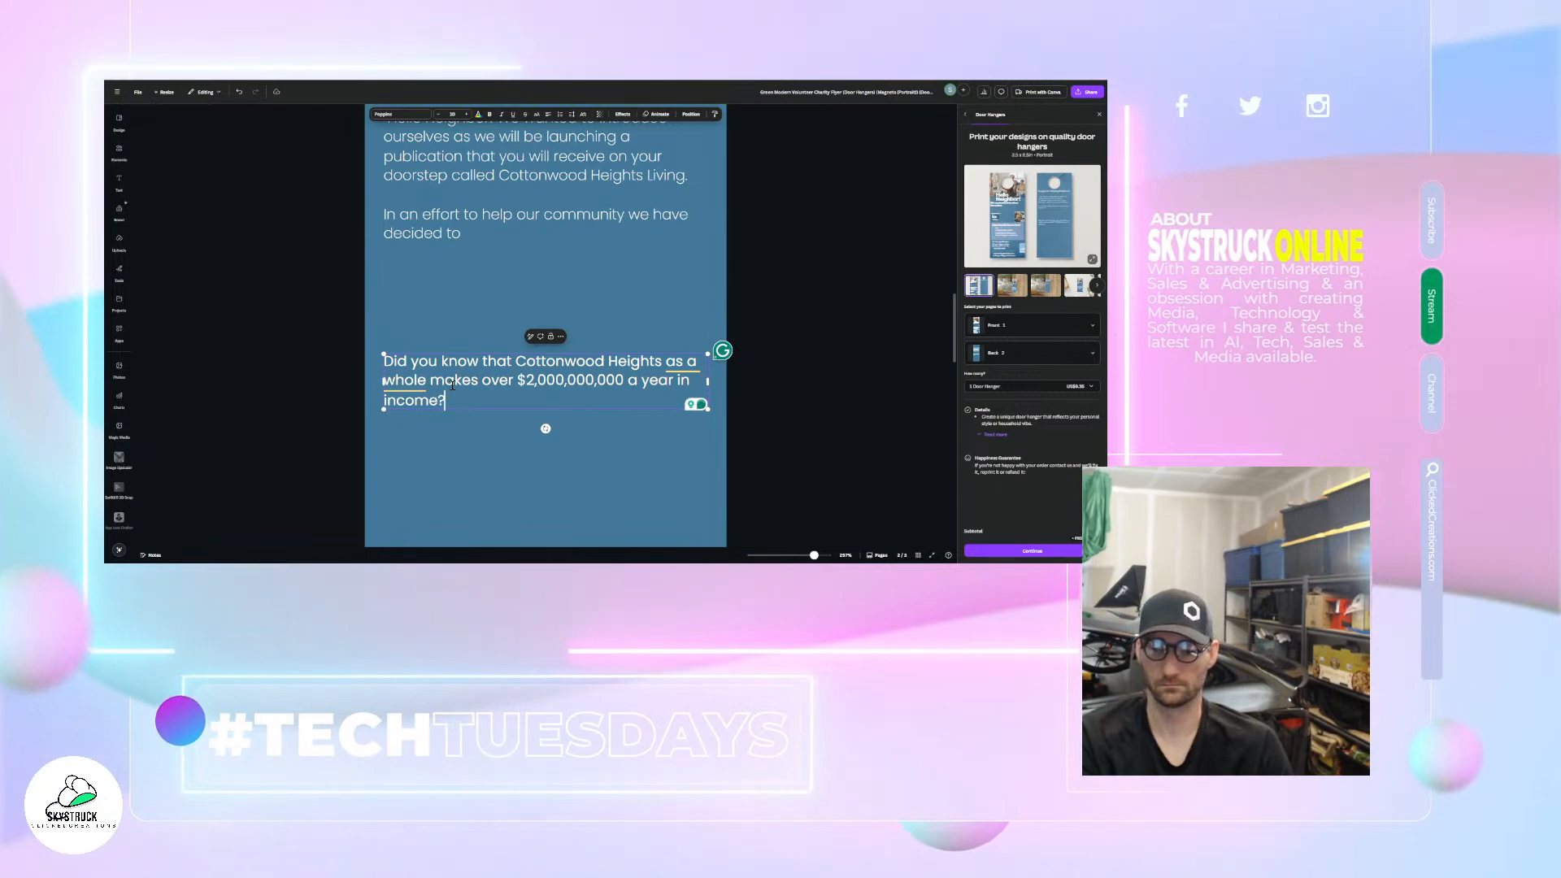
- Leave a blank line below the question and begin a new paragraph with "The average home spends $10,000-$40,000"
key(Return)
key(Return)
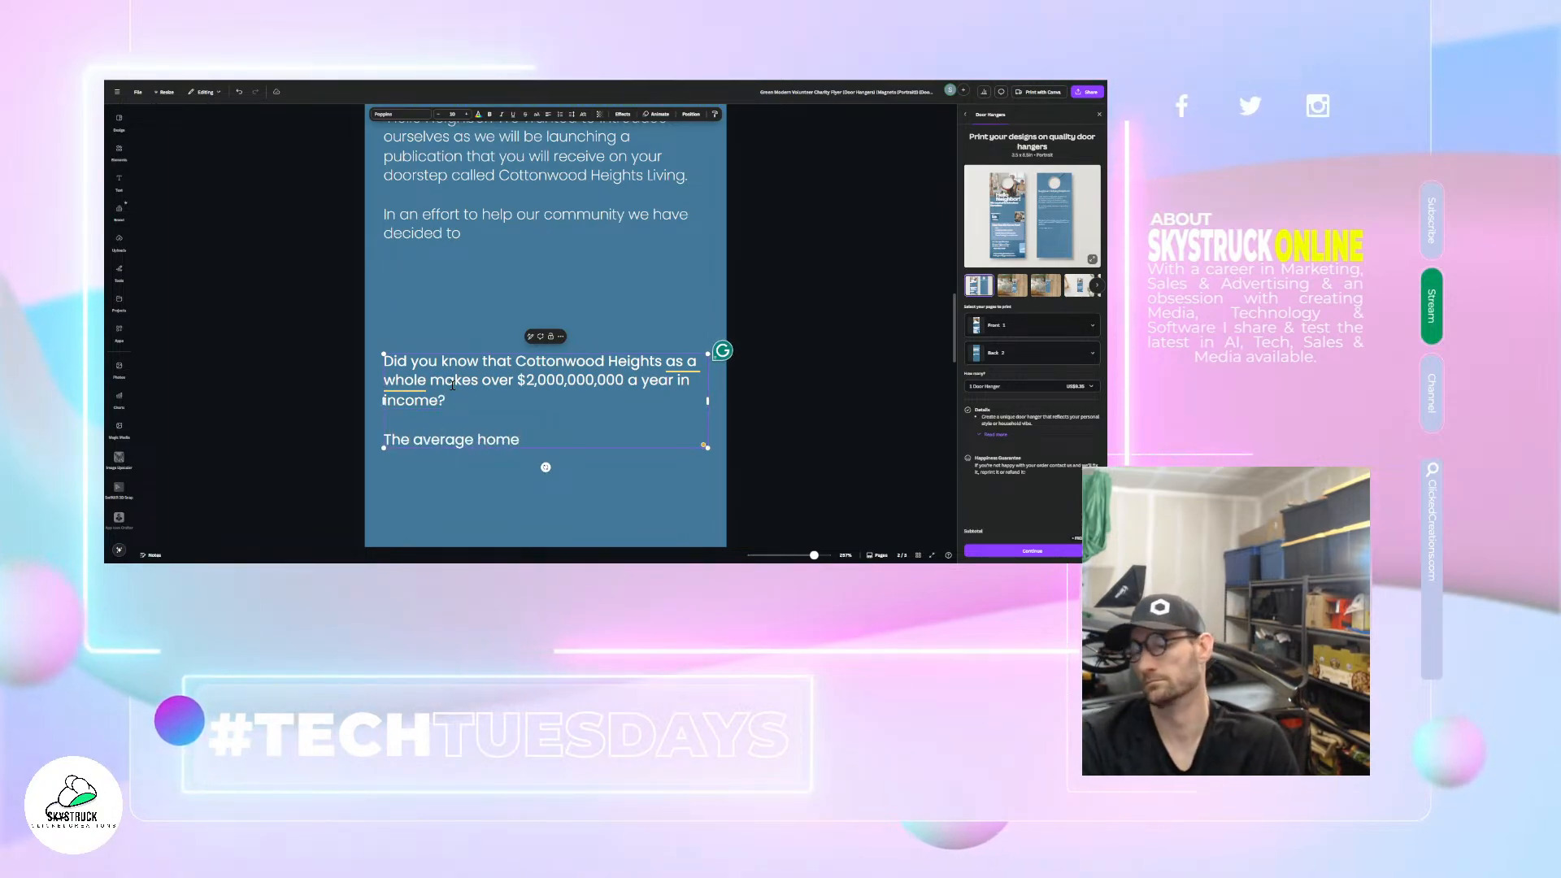
text(The average home spend)
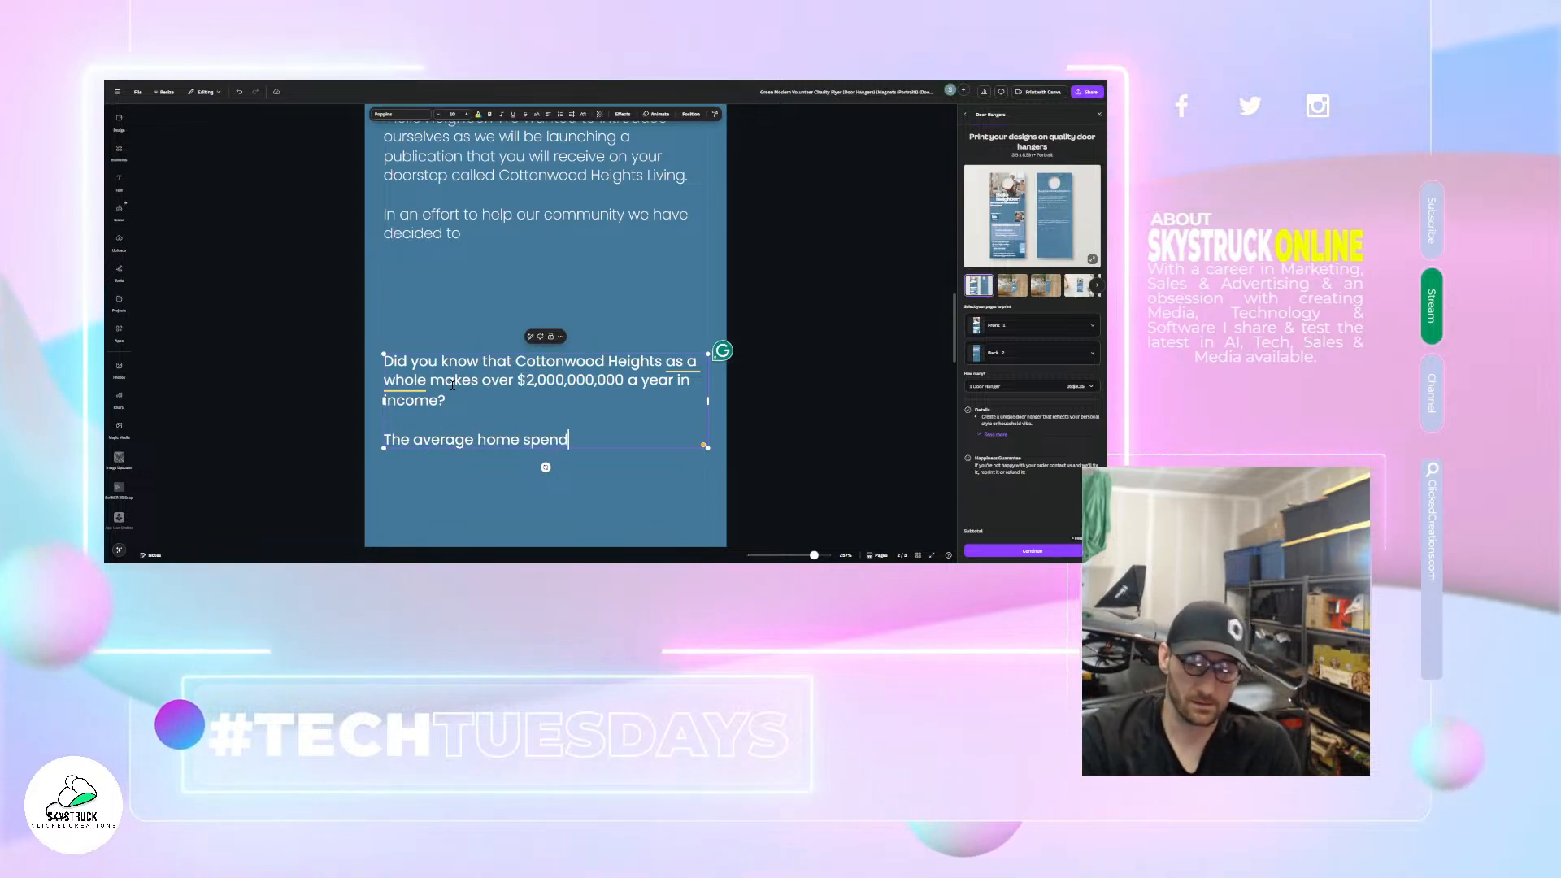
text(s $10)
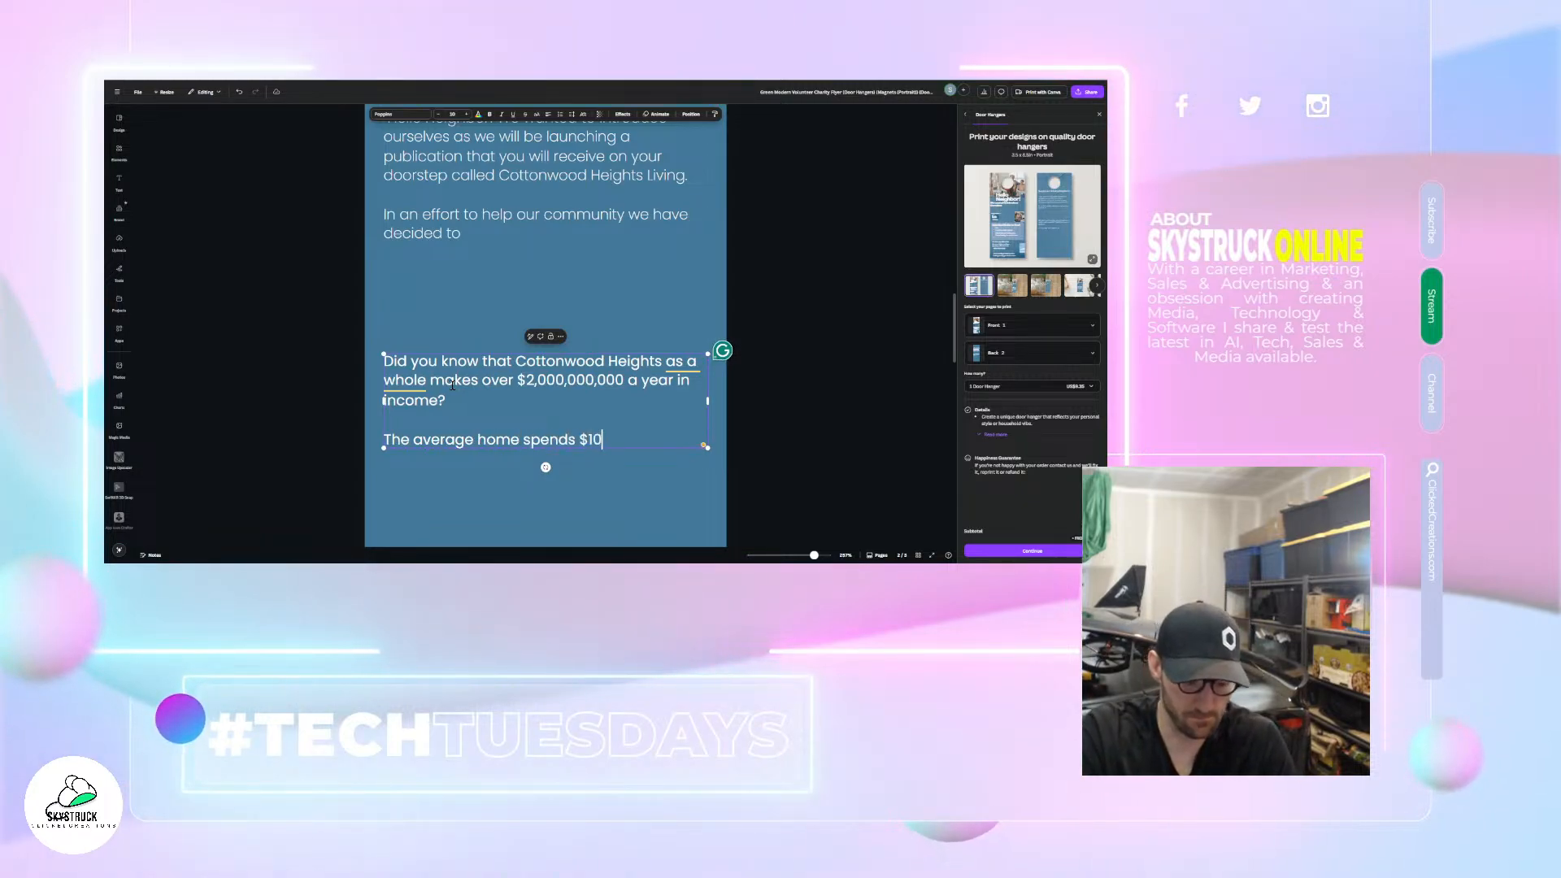
text(,000)
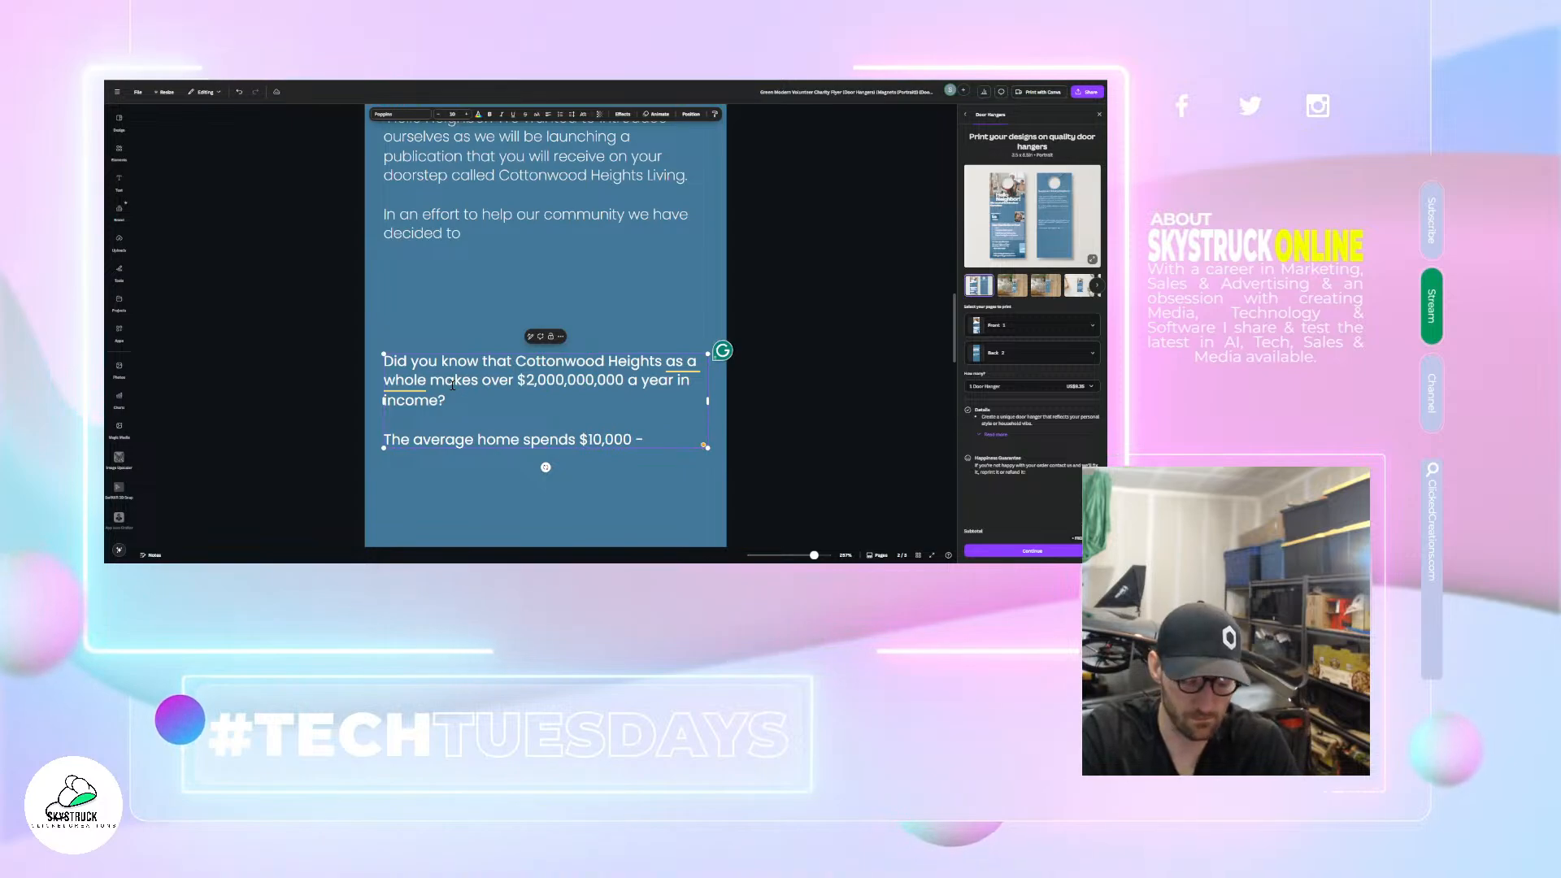
text( -)
key(BackSpace)
key(BackSpace)
key(BackSpace)
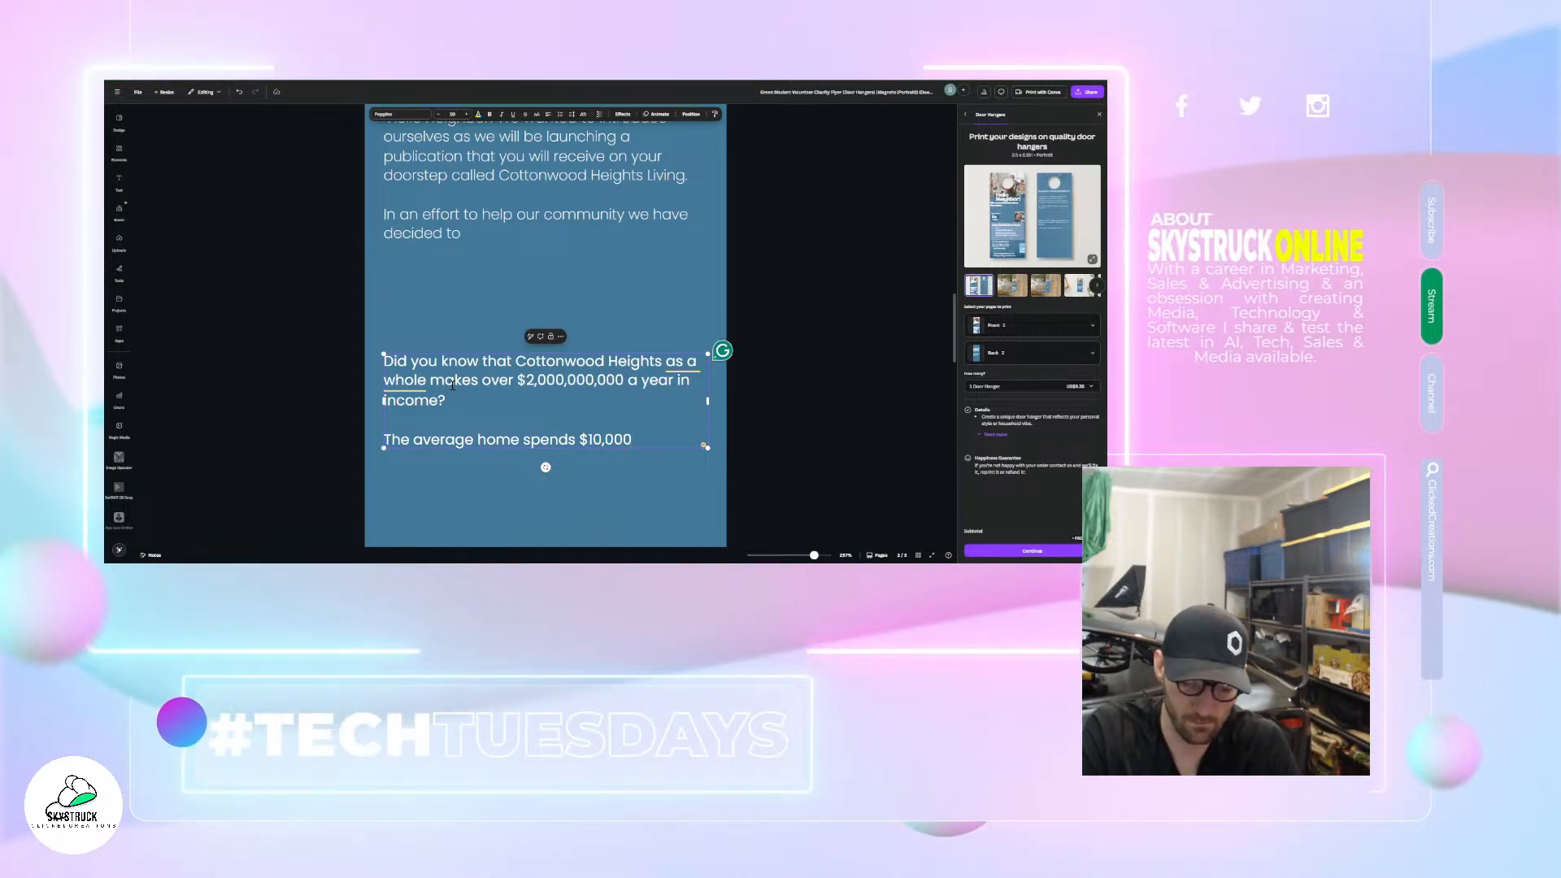
text(-$40,000)
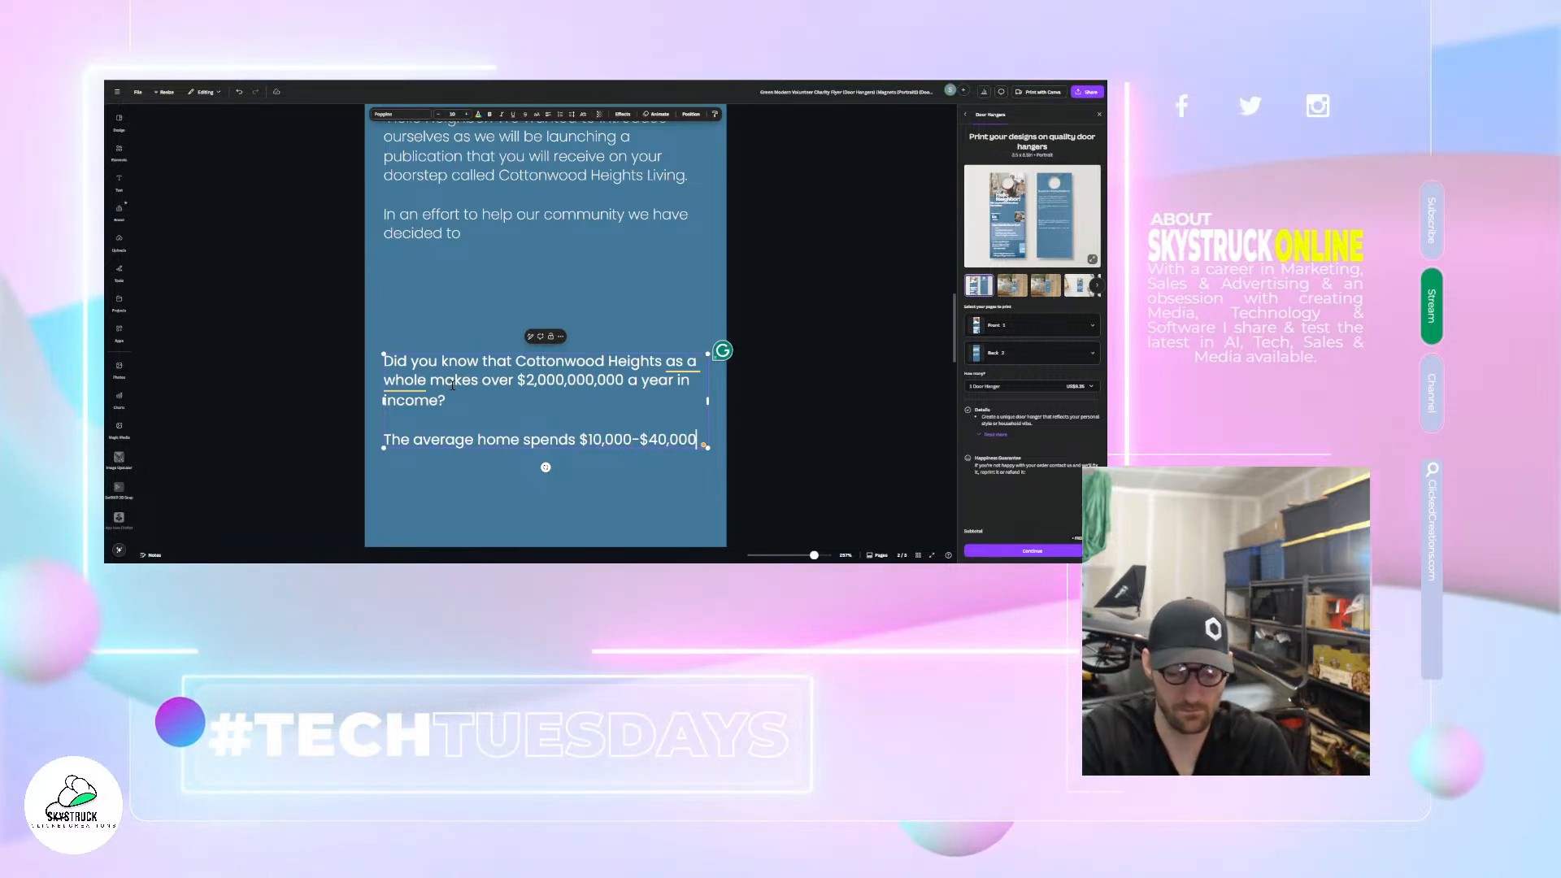
- Finish the average home spending sentence with "a year on basic matainance."
text( h)
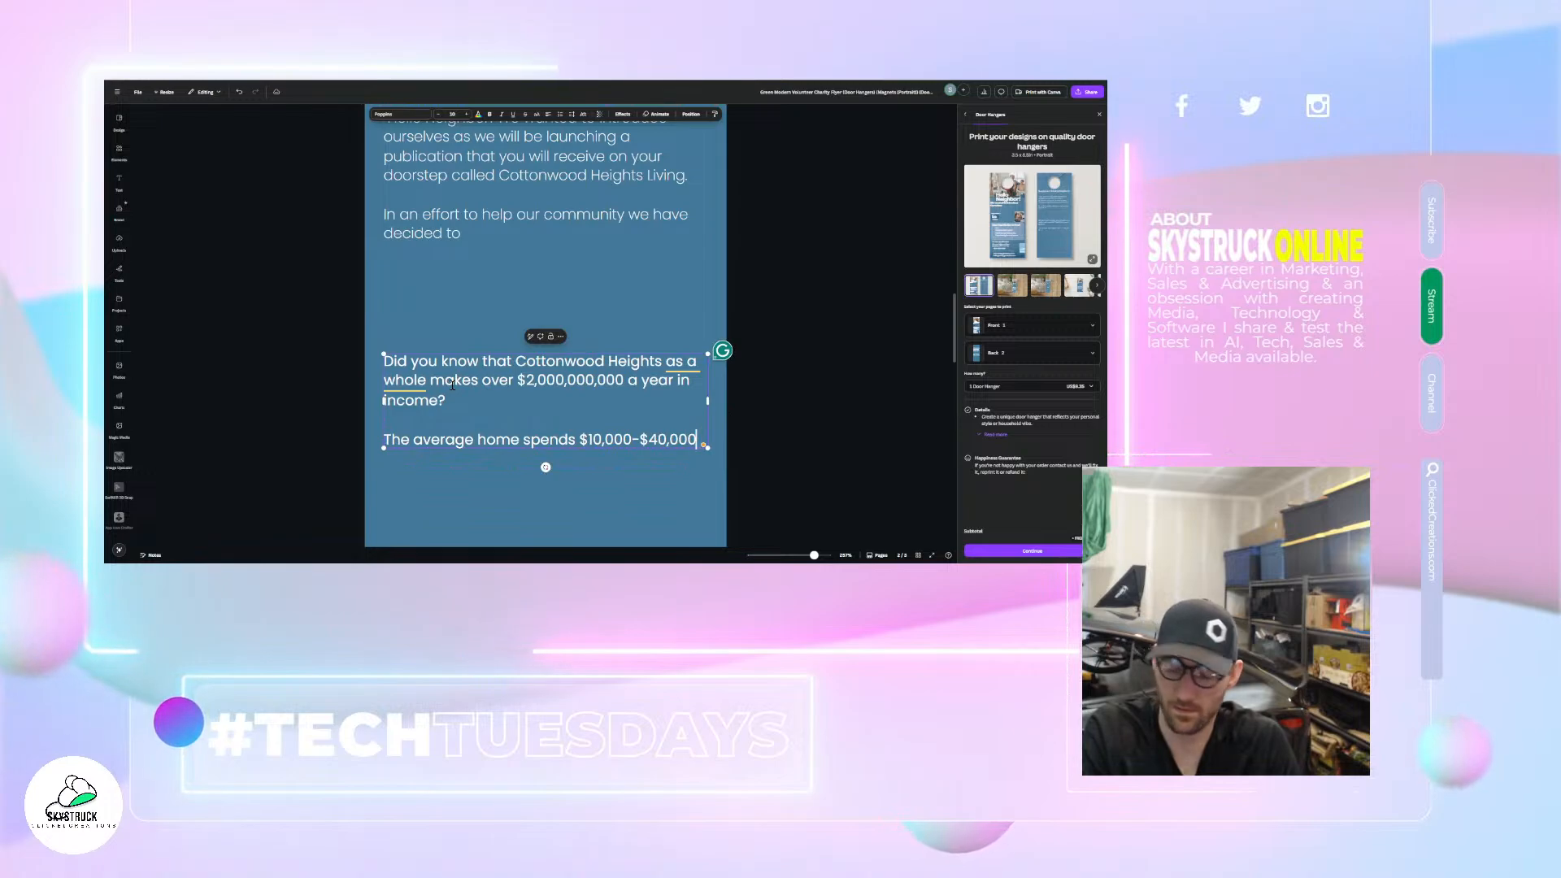
text(a year on )
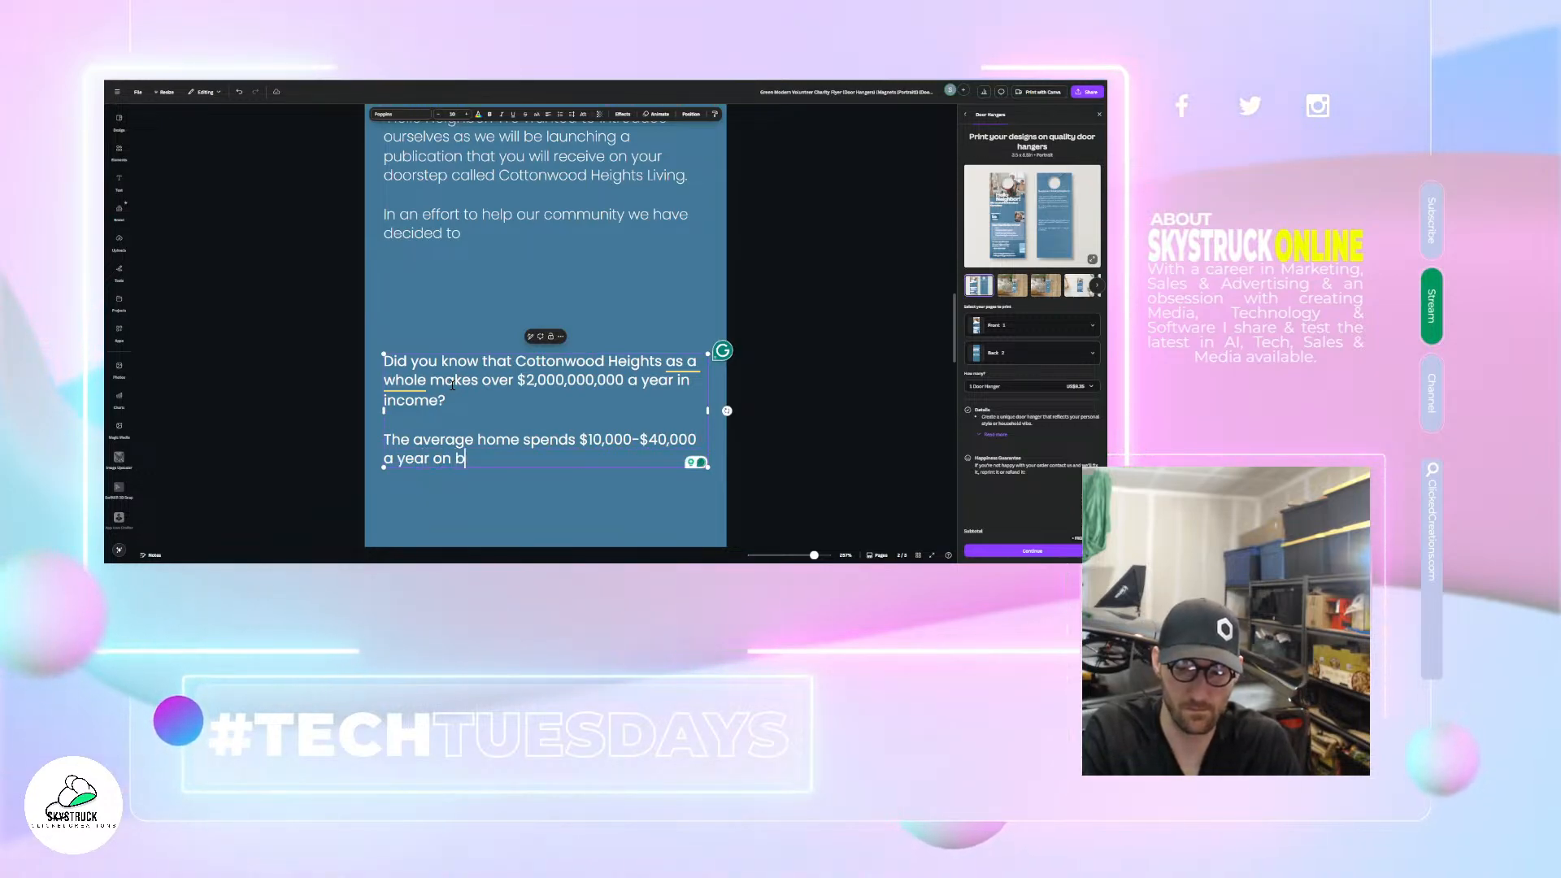
text(basic ma)
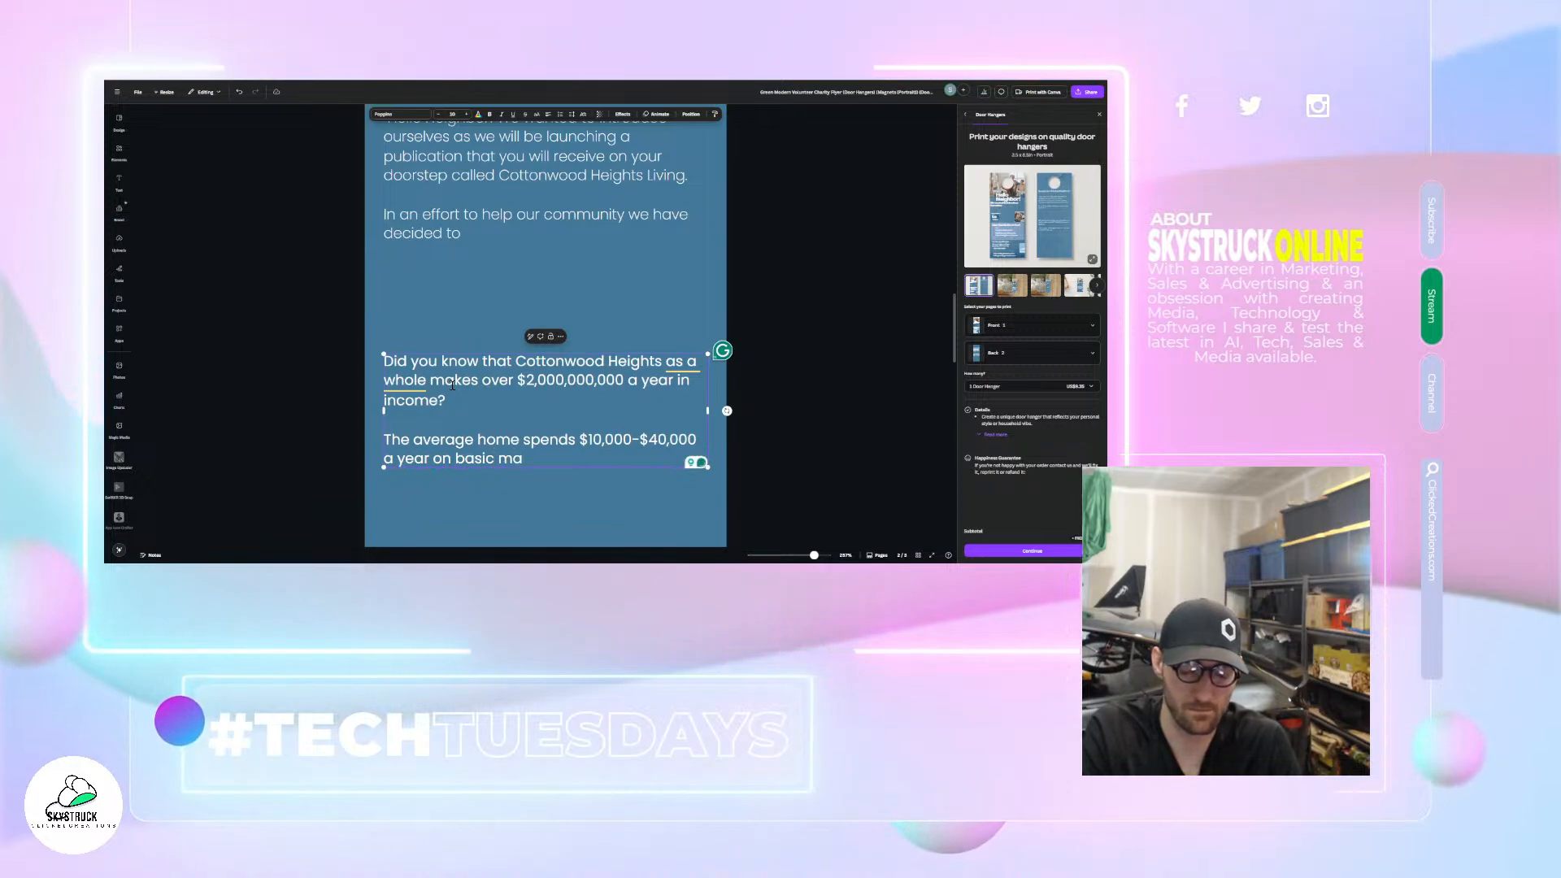
text(tainance)
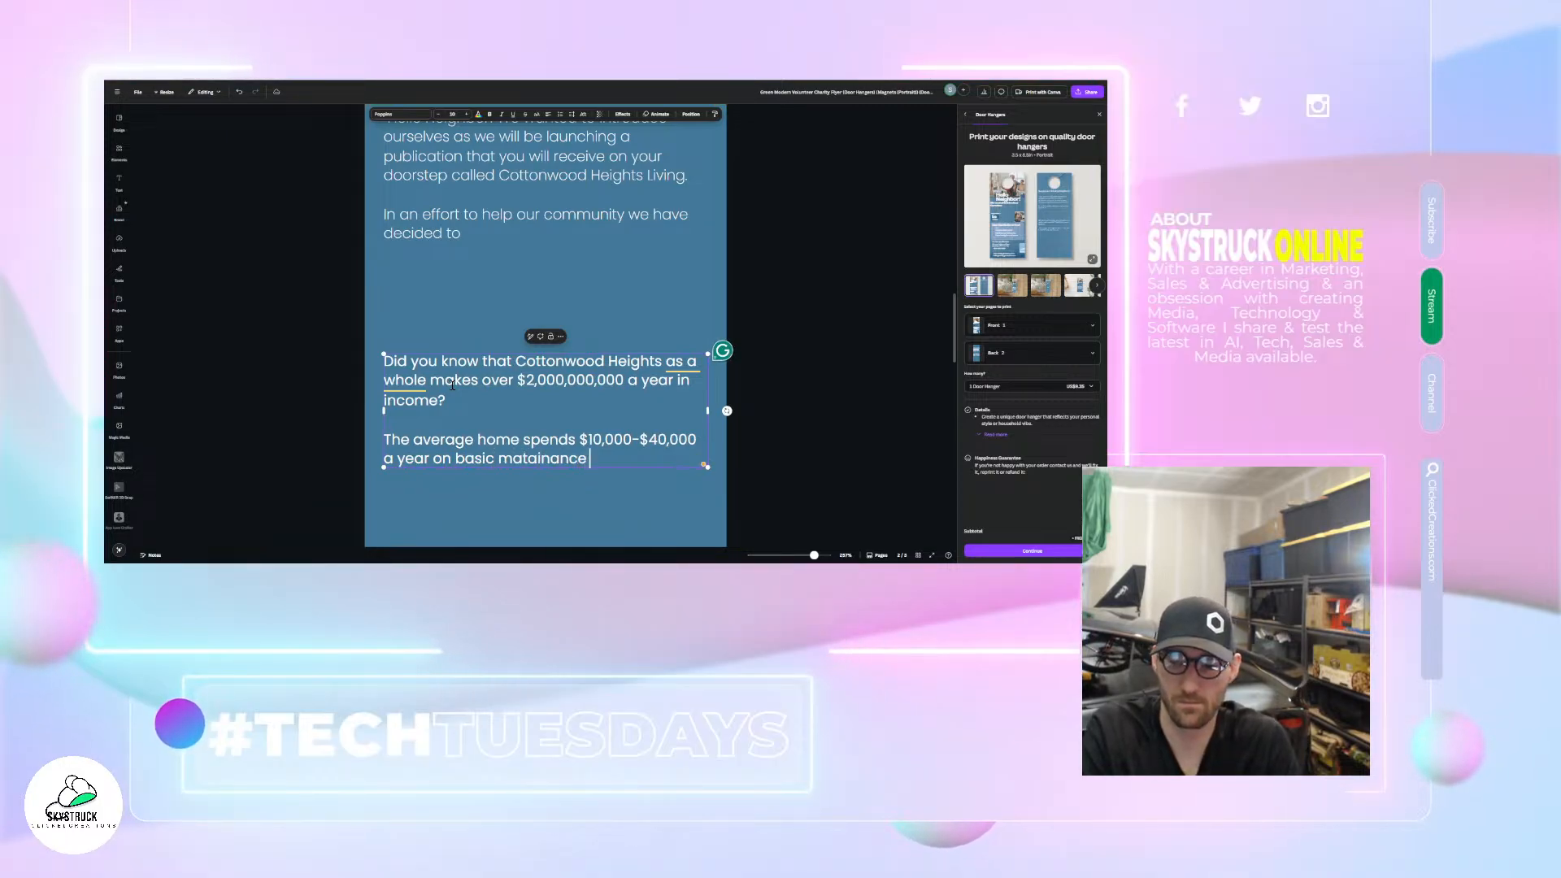
text(.)
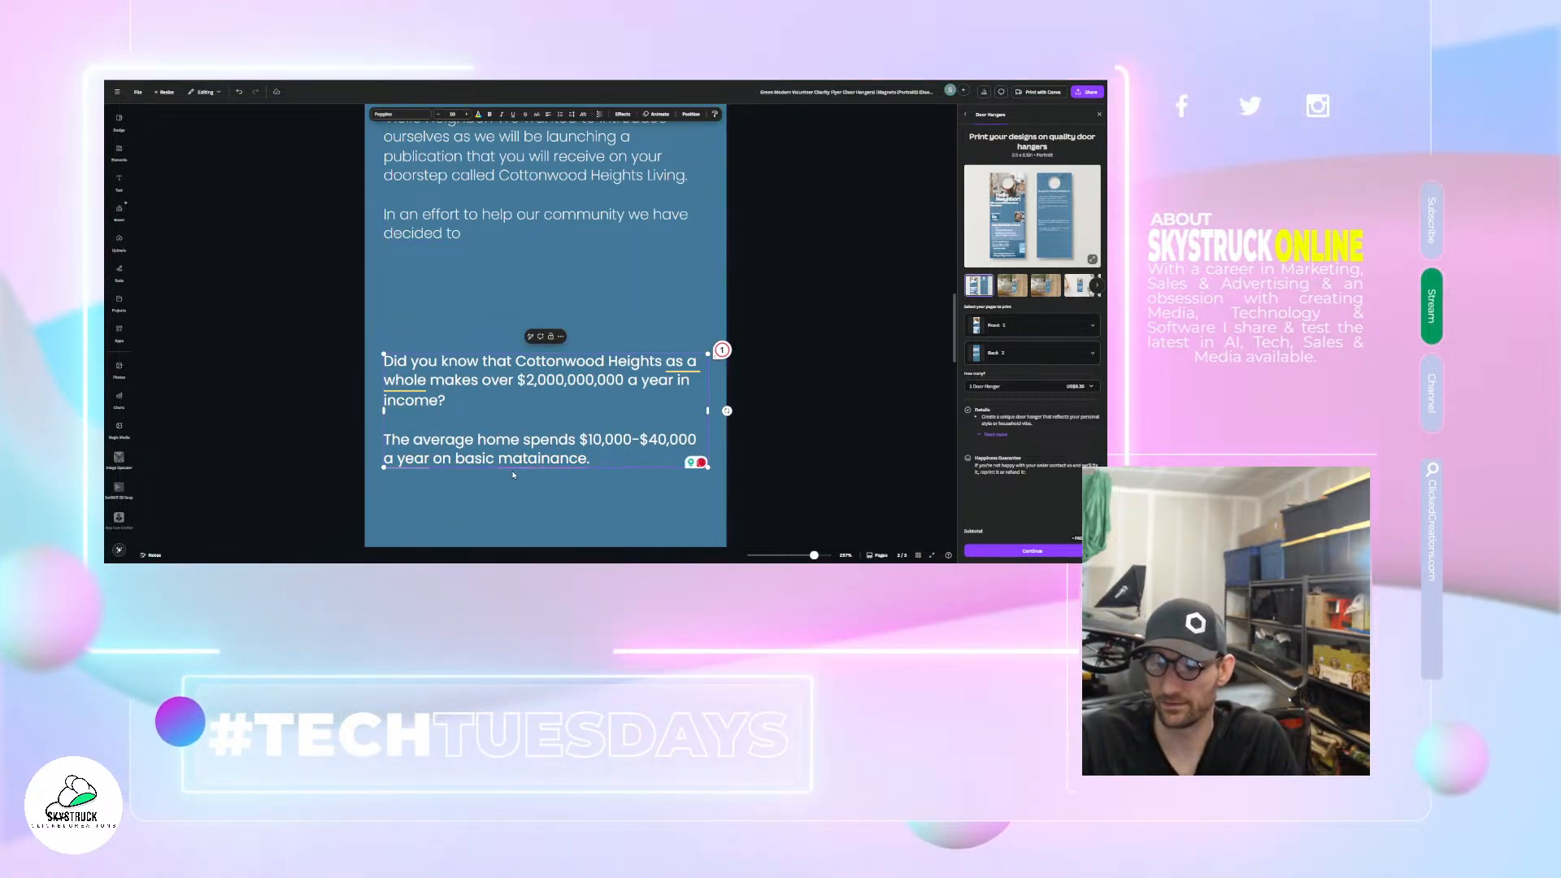
- Correct the misspelled last word of the average home spending sentence to "maintenance"
mouse_move(525, 462)
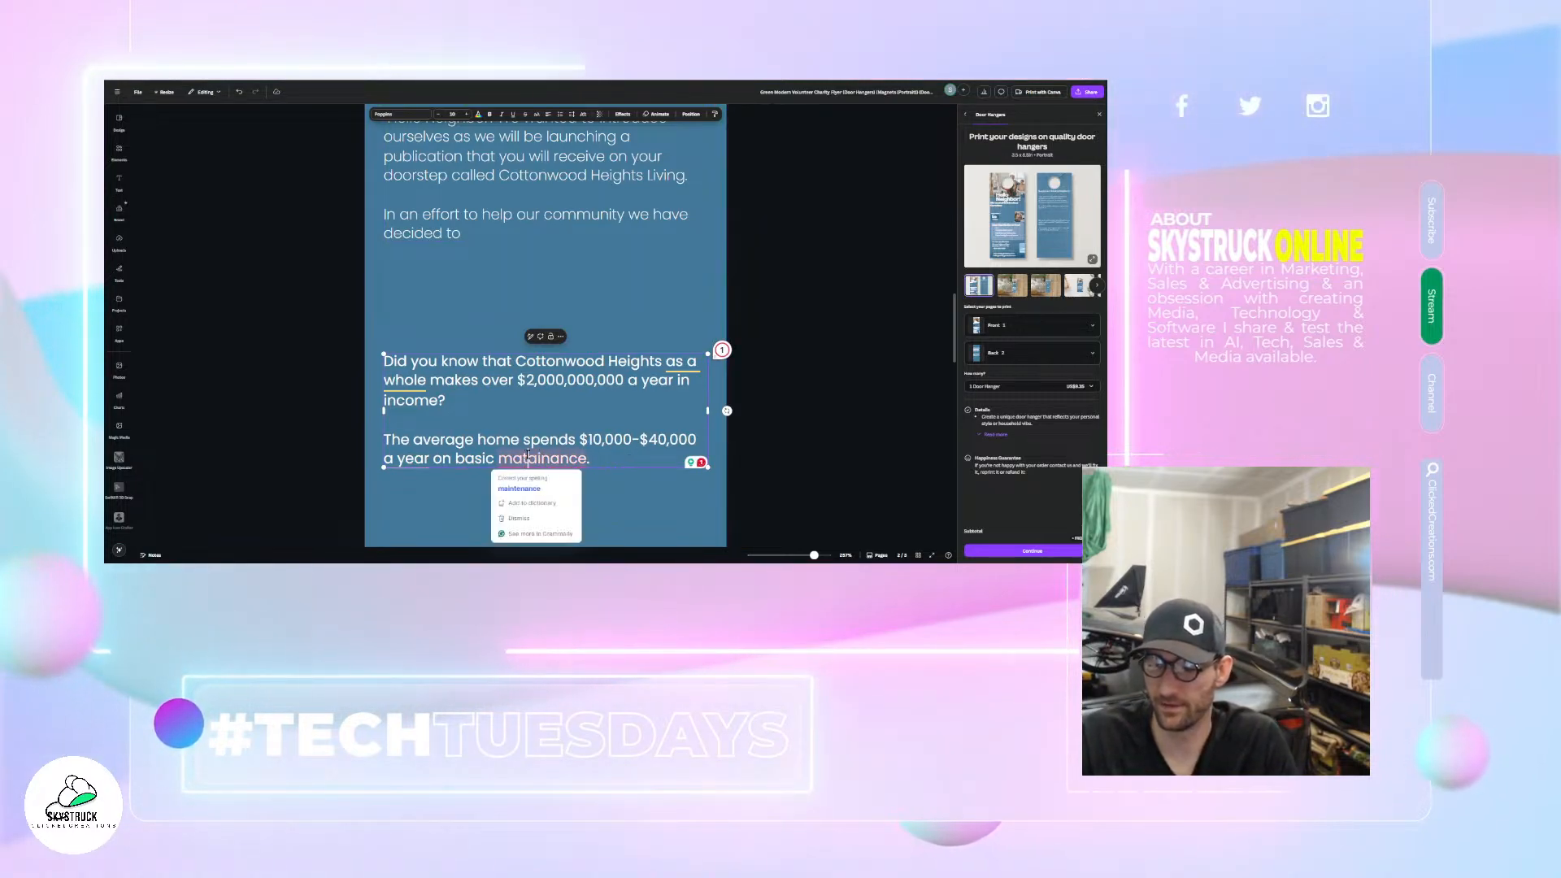
text(e)
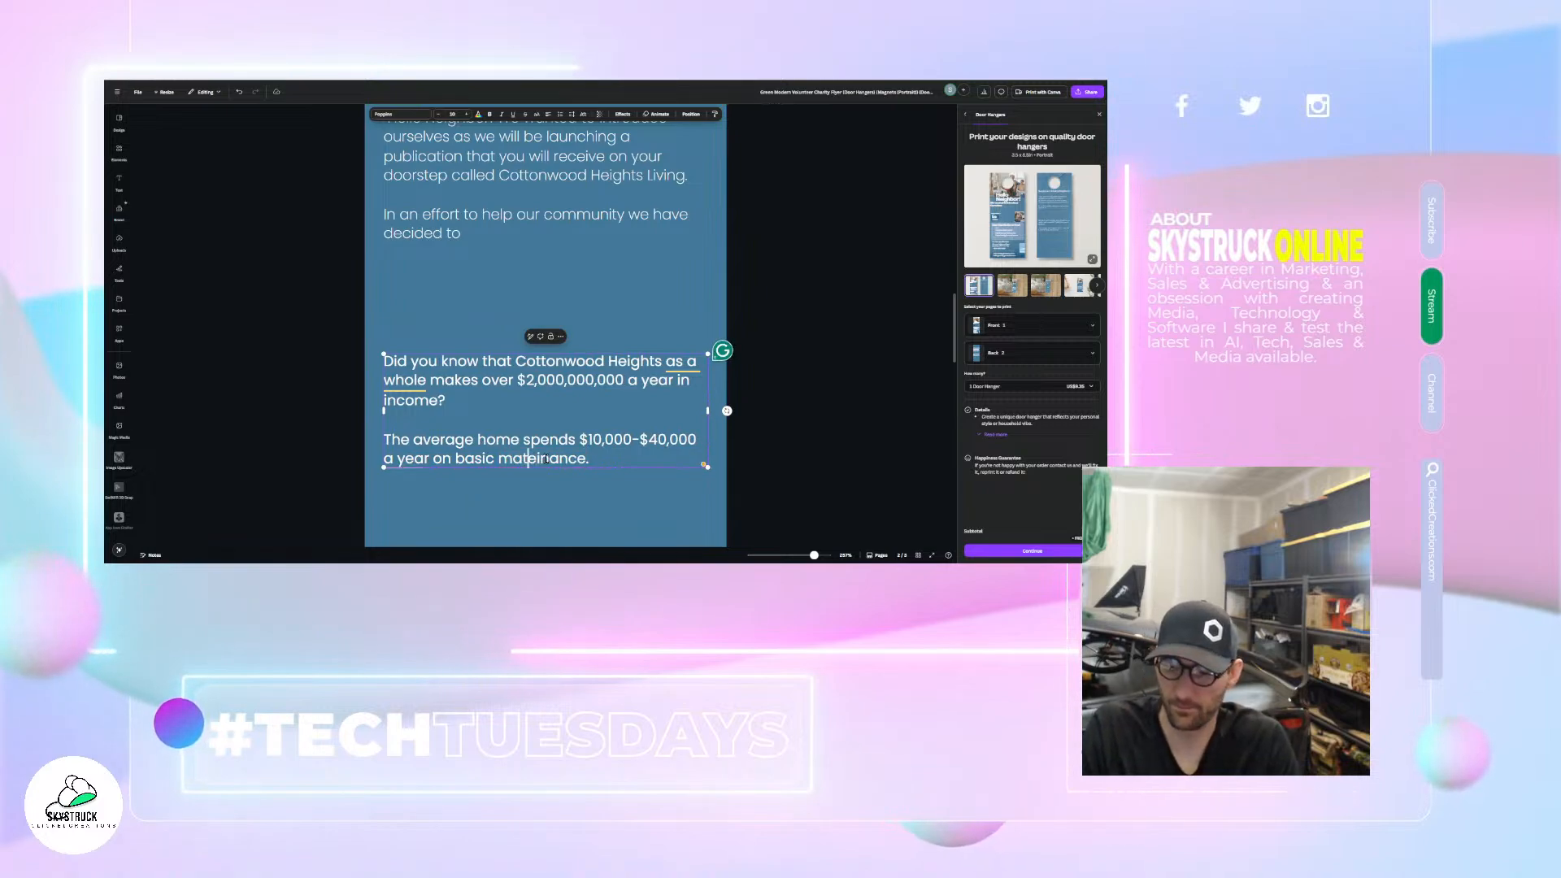
text(n)
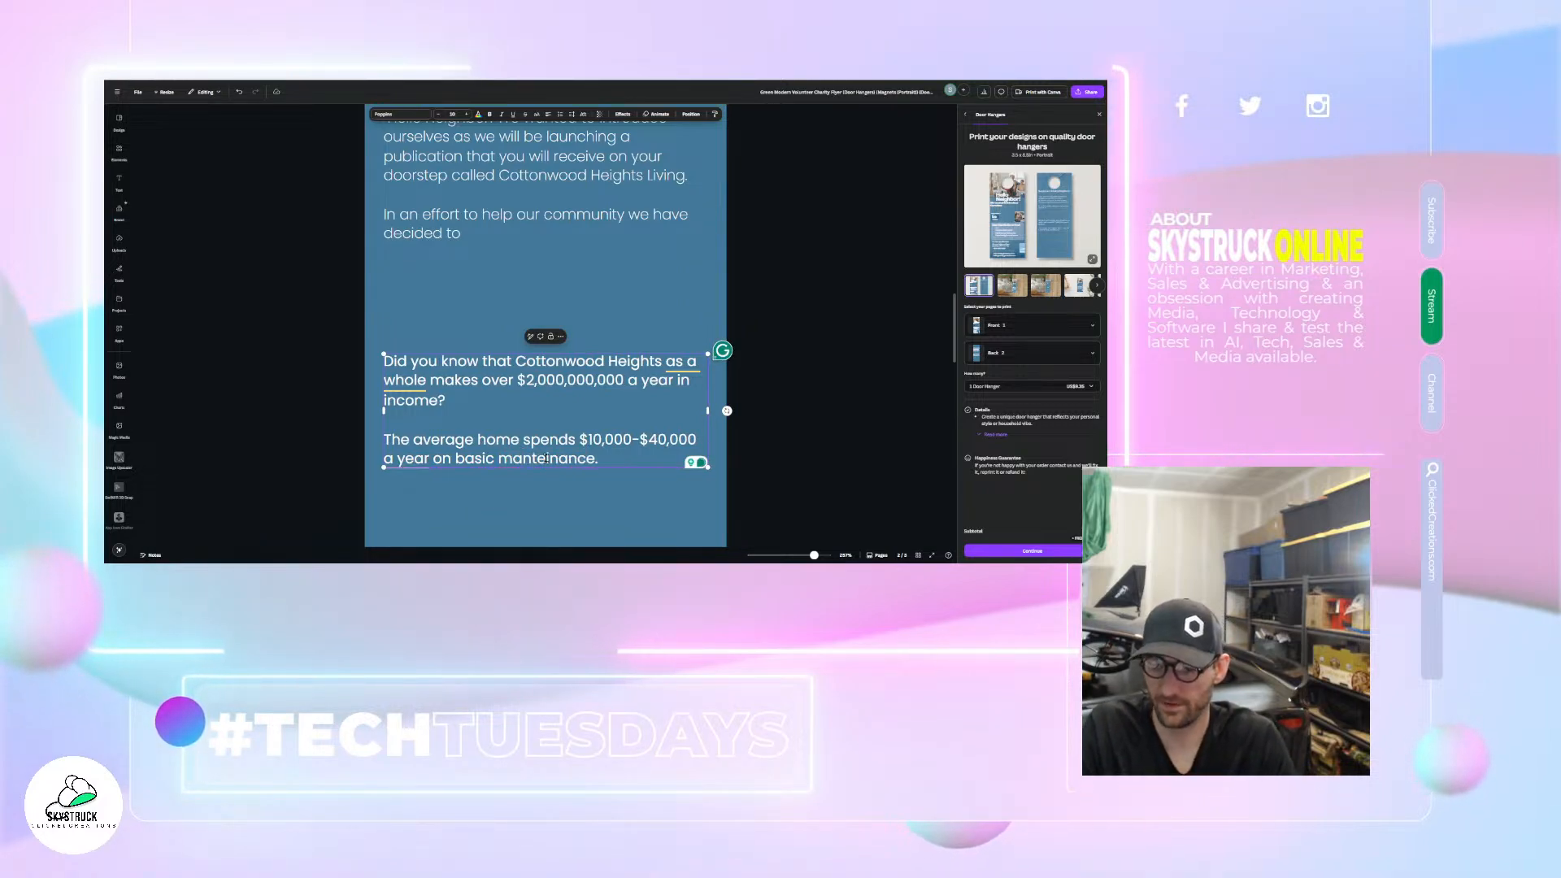
click(549, 458)
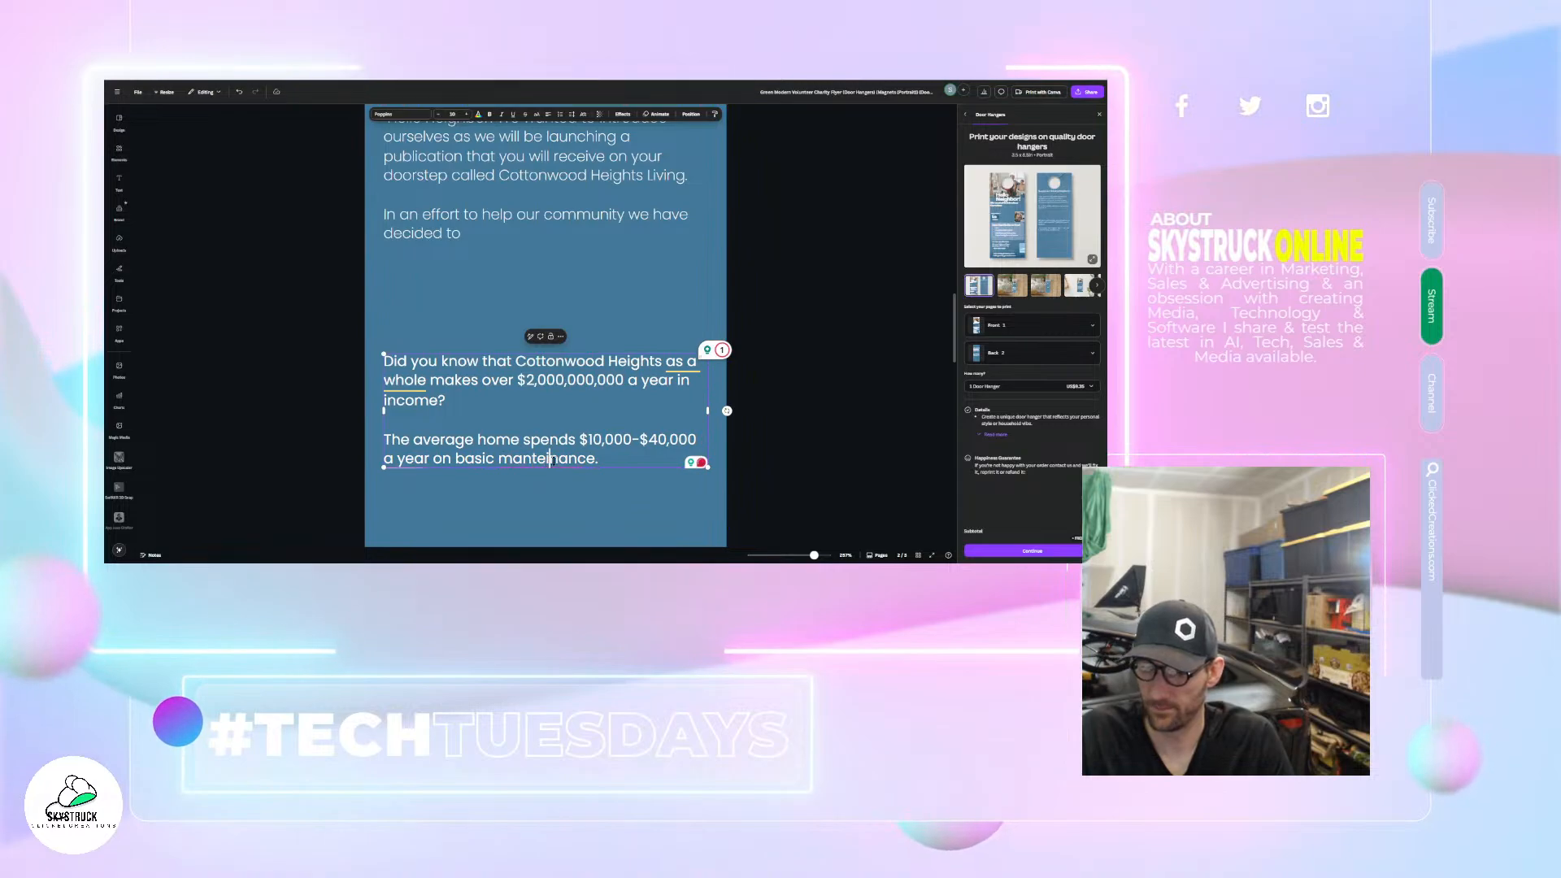
key(BackSpace)
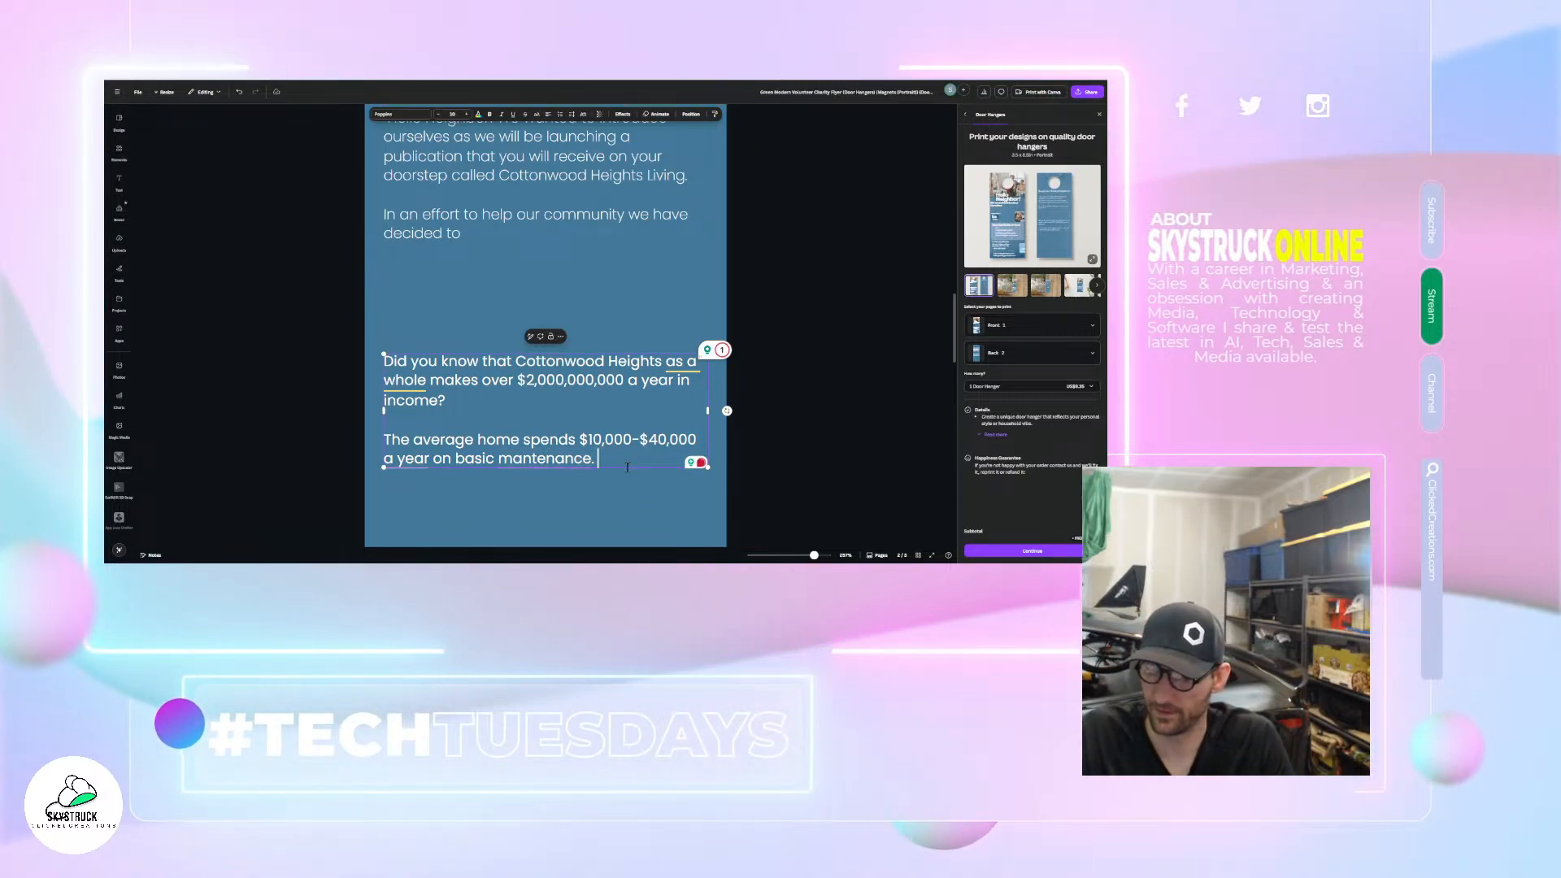
mouse_move(571, 460)
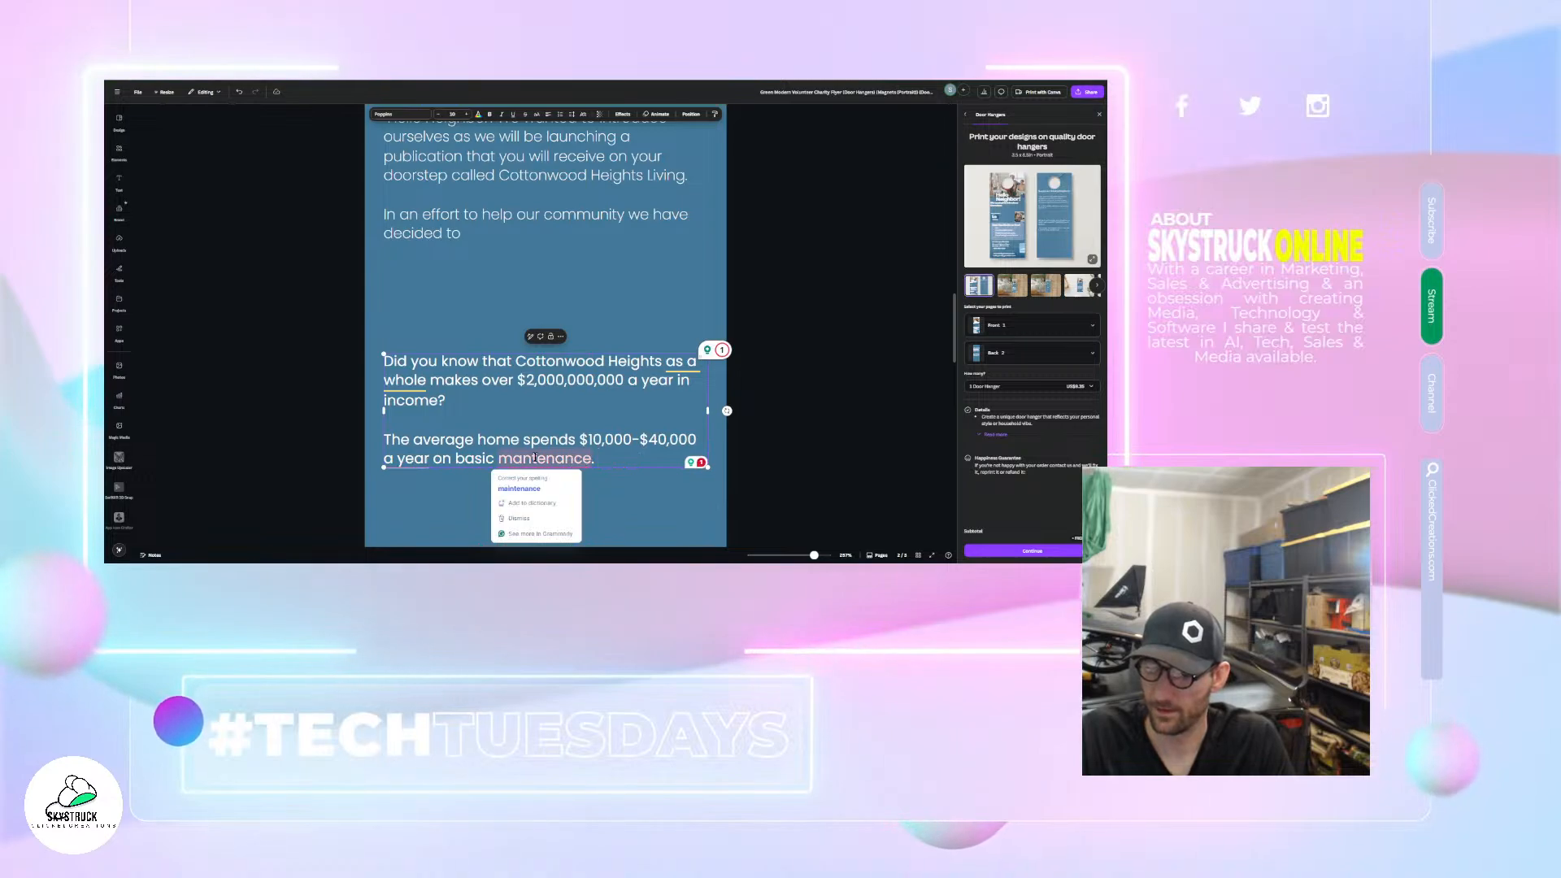
click(518, 488)
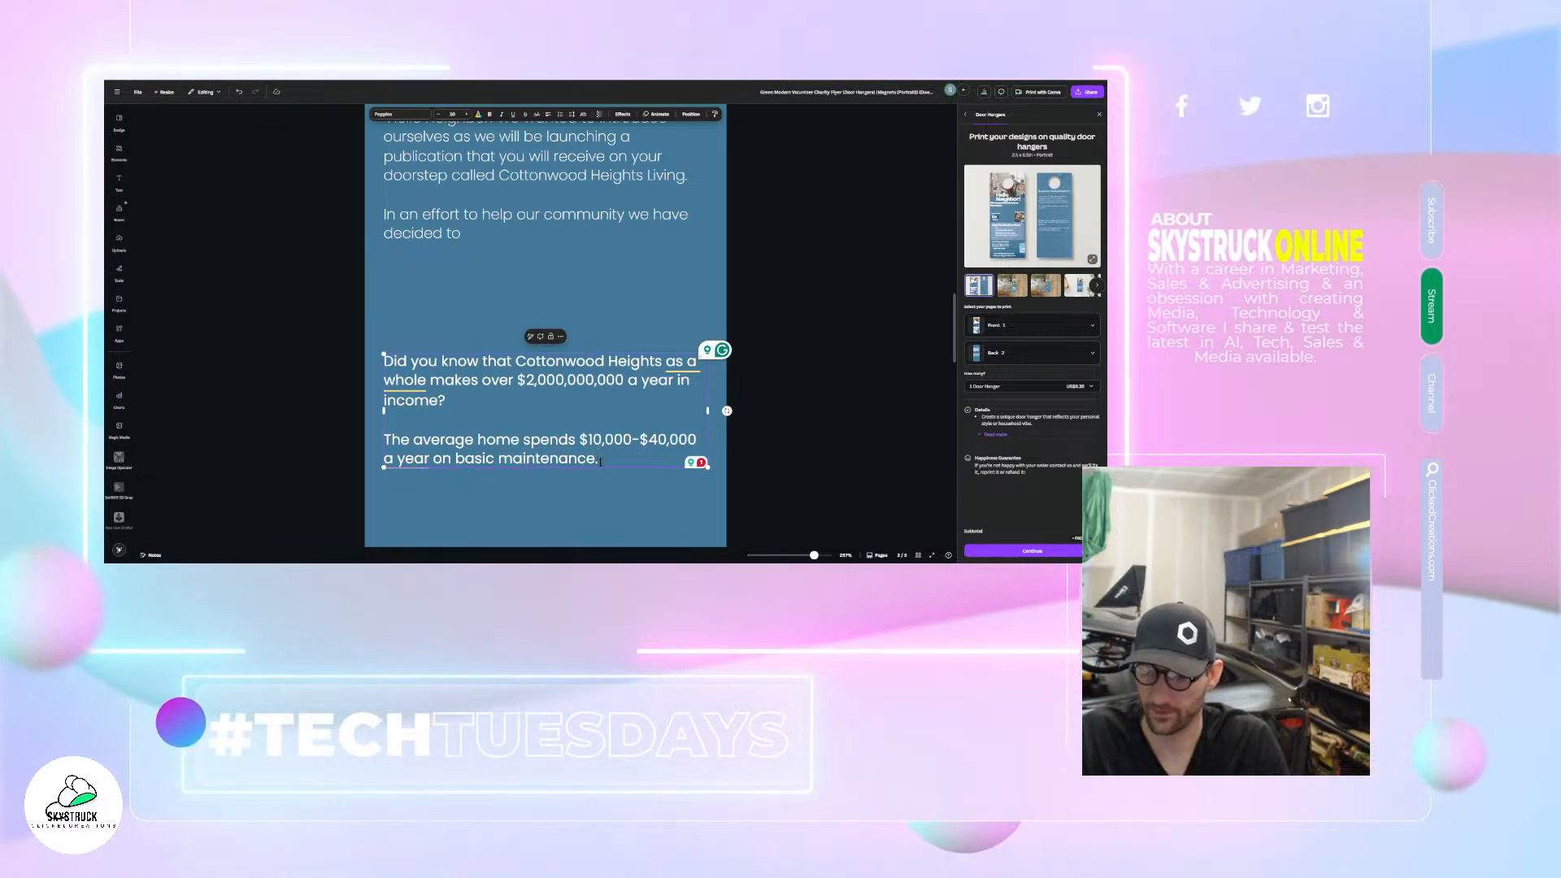
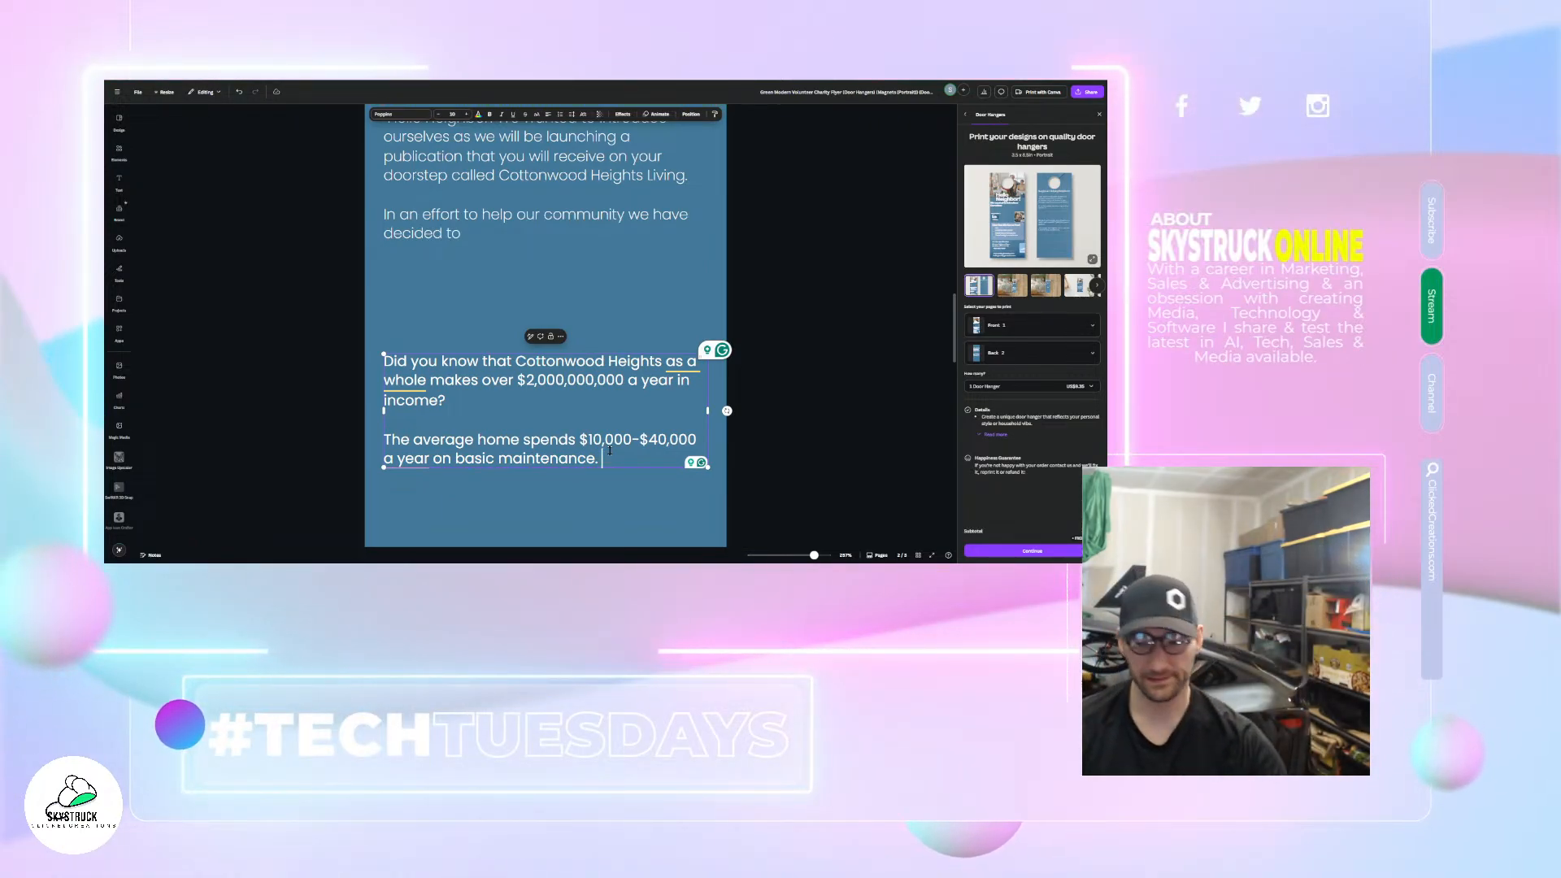
- Leave a blank line below the home spending sentence and begin a new paragraph with "The average community"
key(BackSpace)
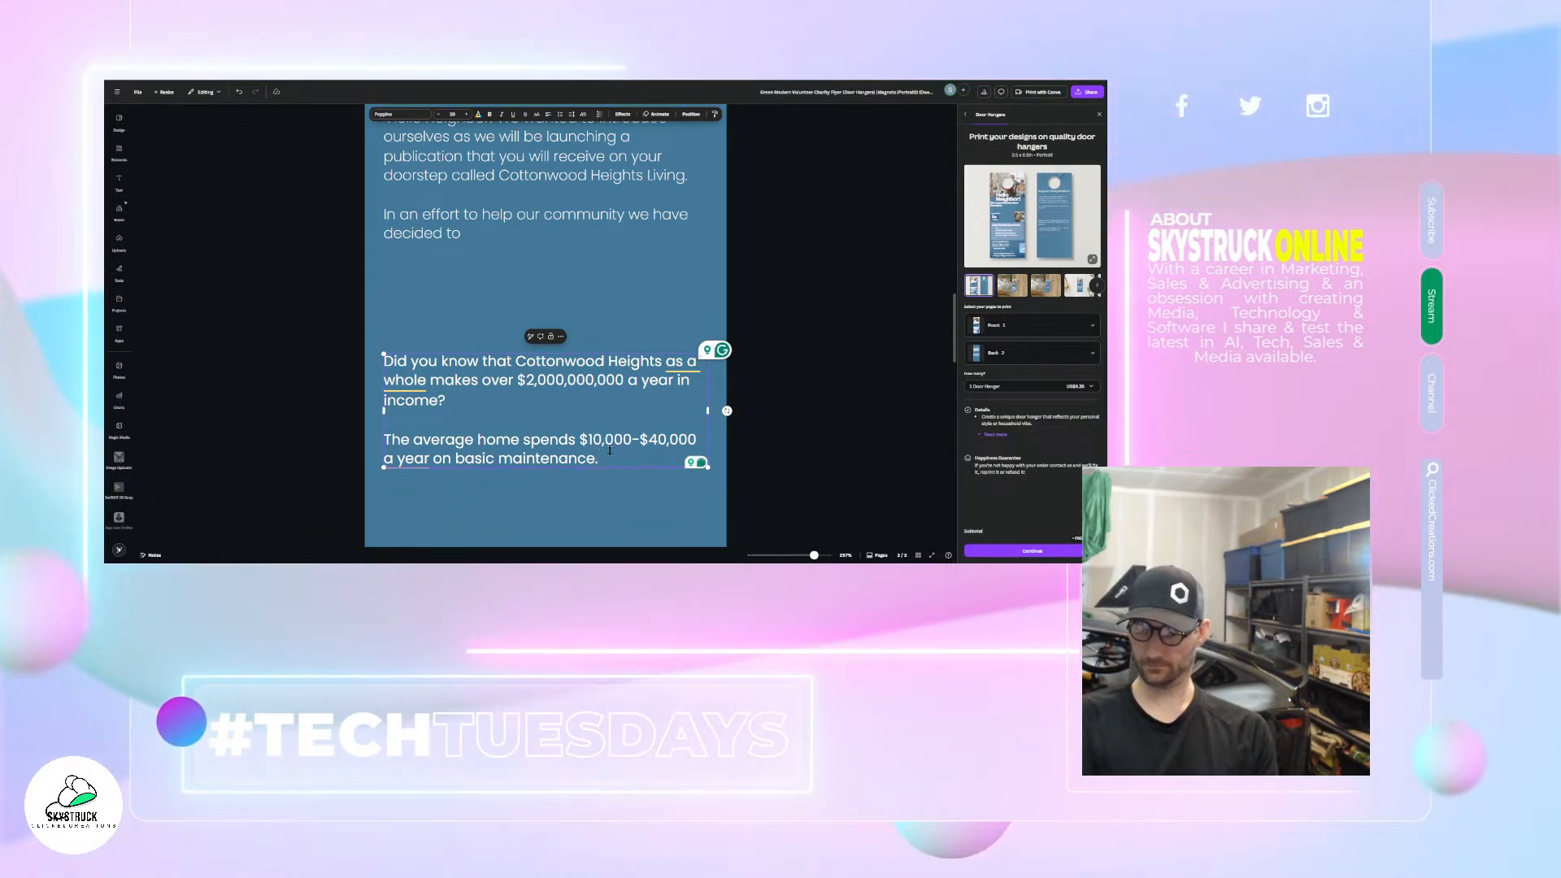
key(Return)
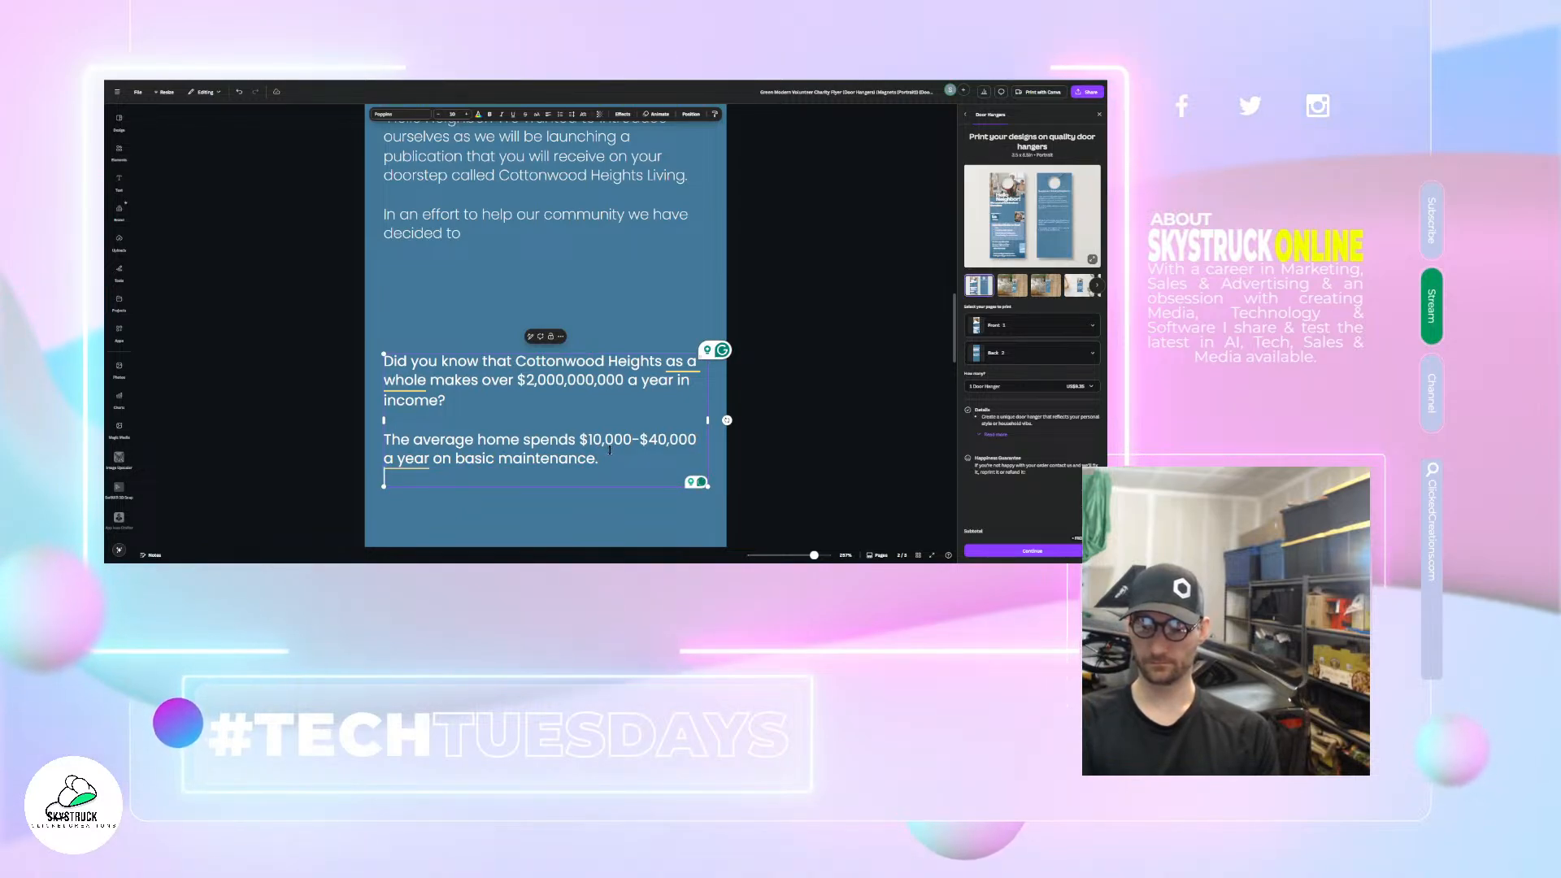
key(Return)
text(The )
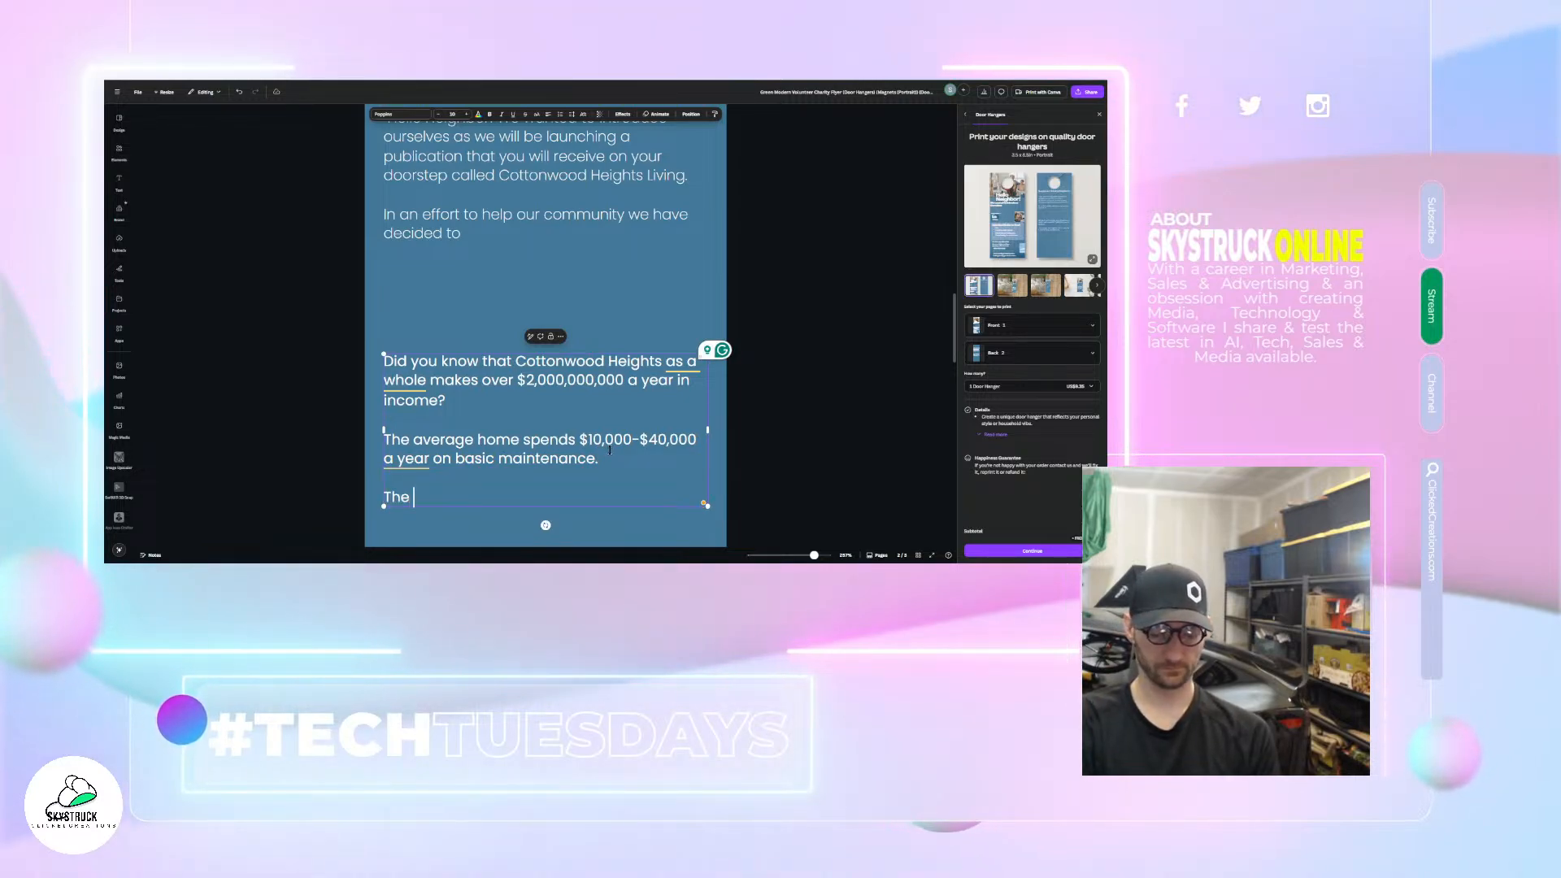
text(average)
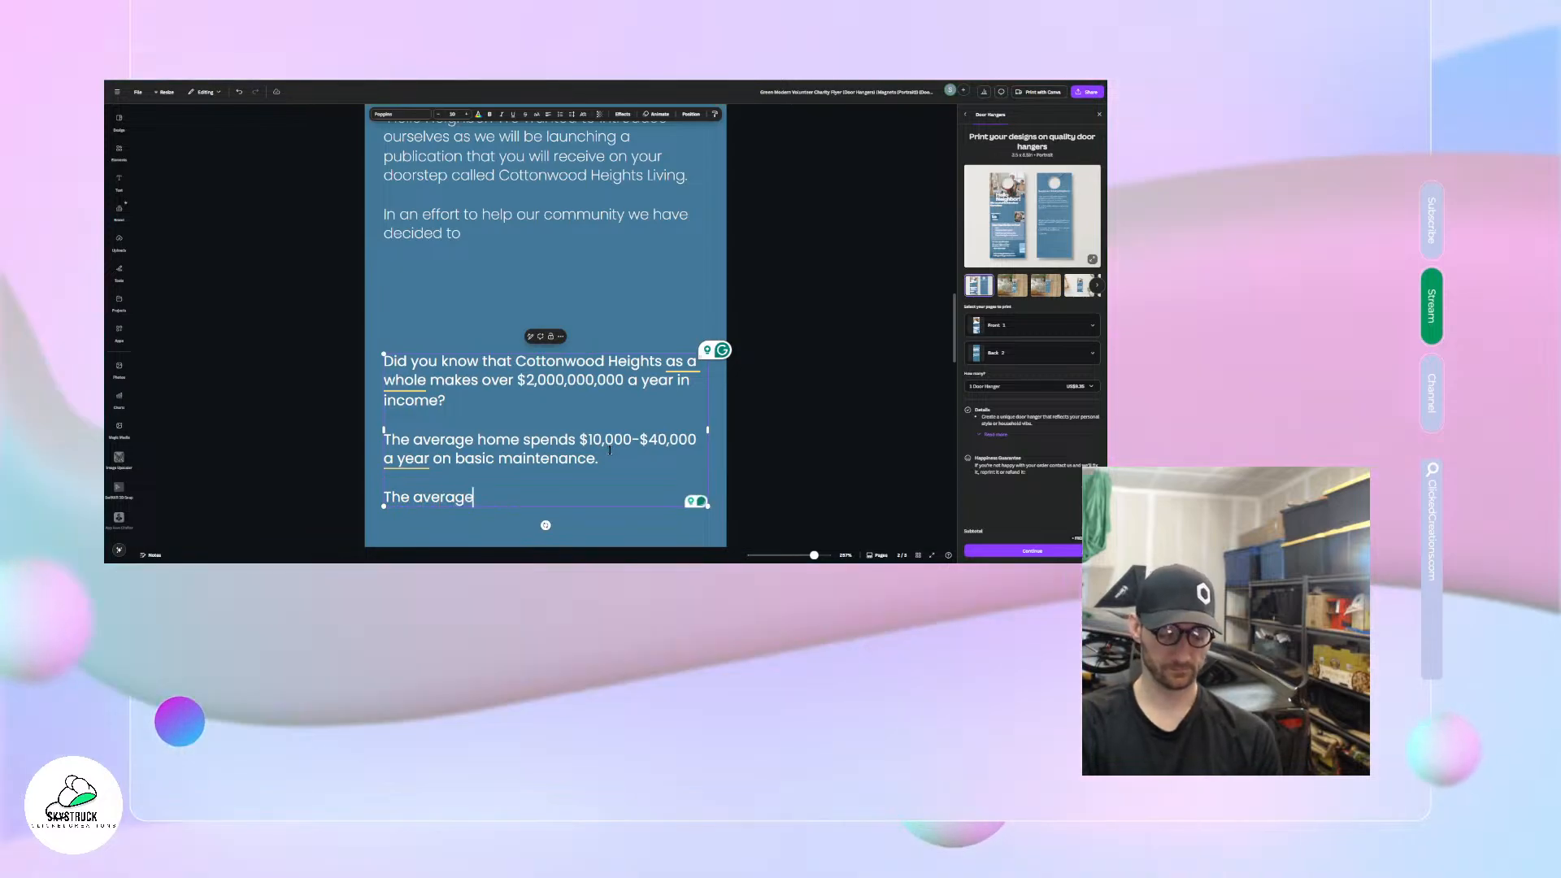
text( city)
key(BackSpace)
key(BackSpace)
key(BackSpace)
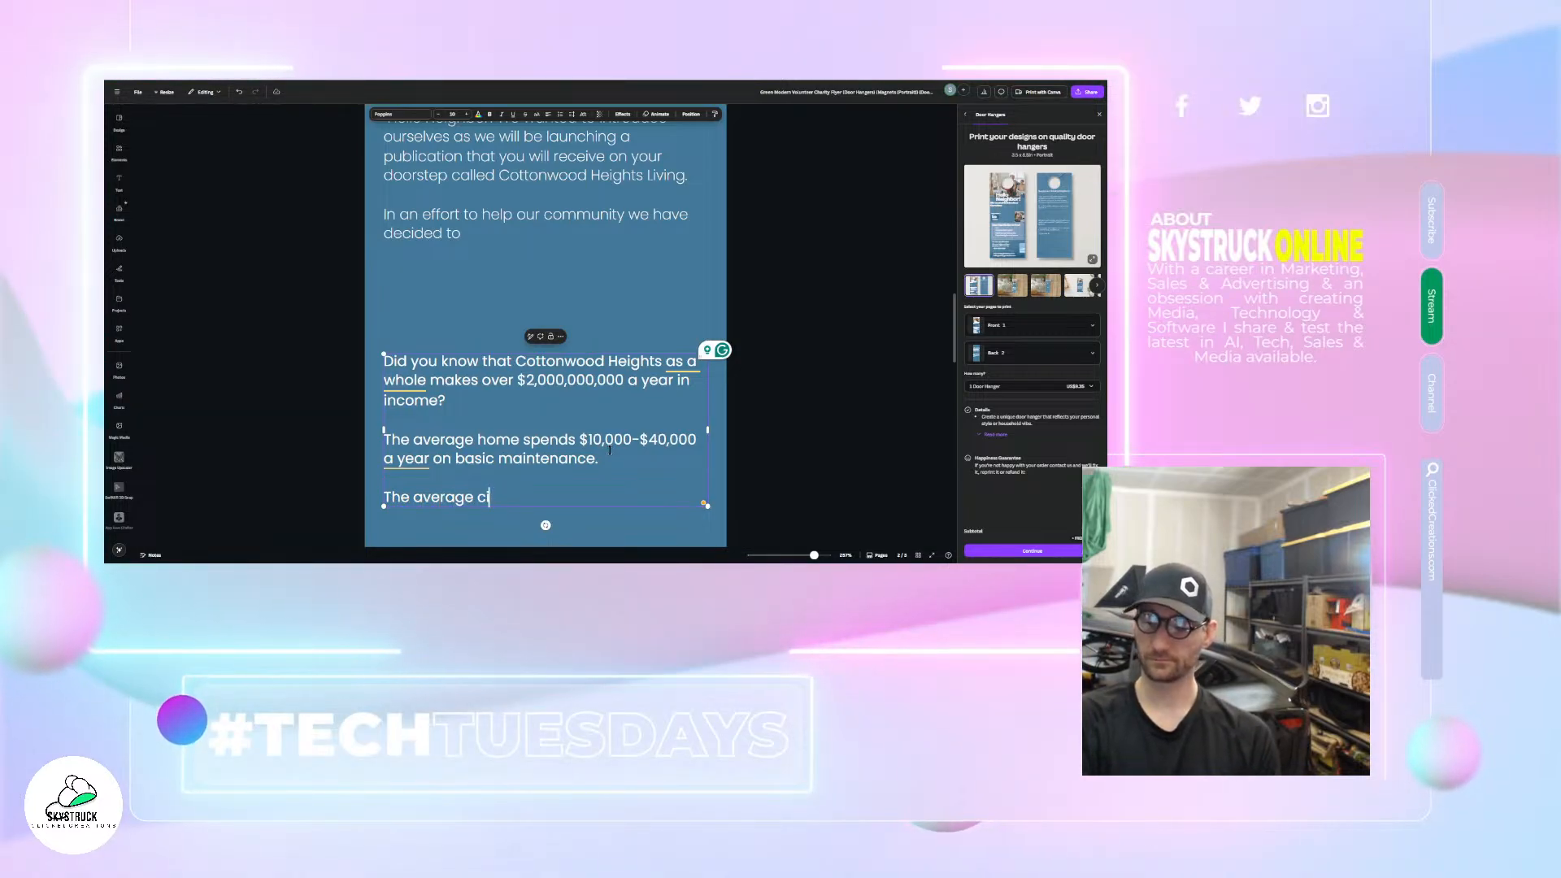
text(o)
key(BackSpace)
text(ommunity)
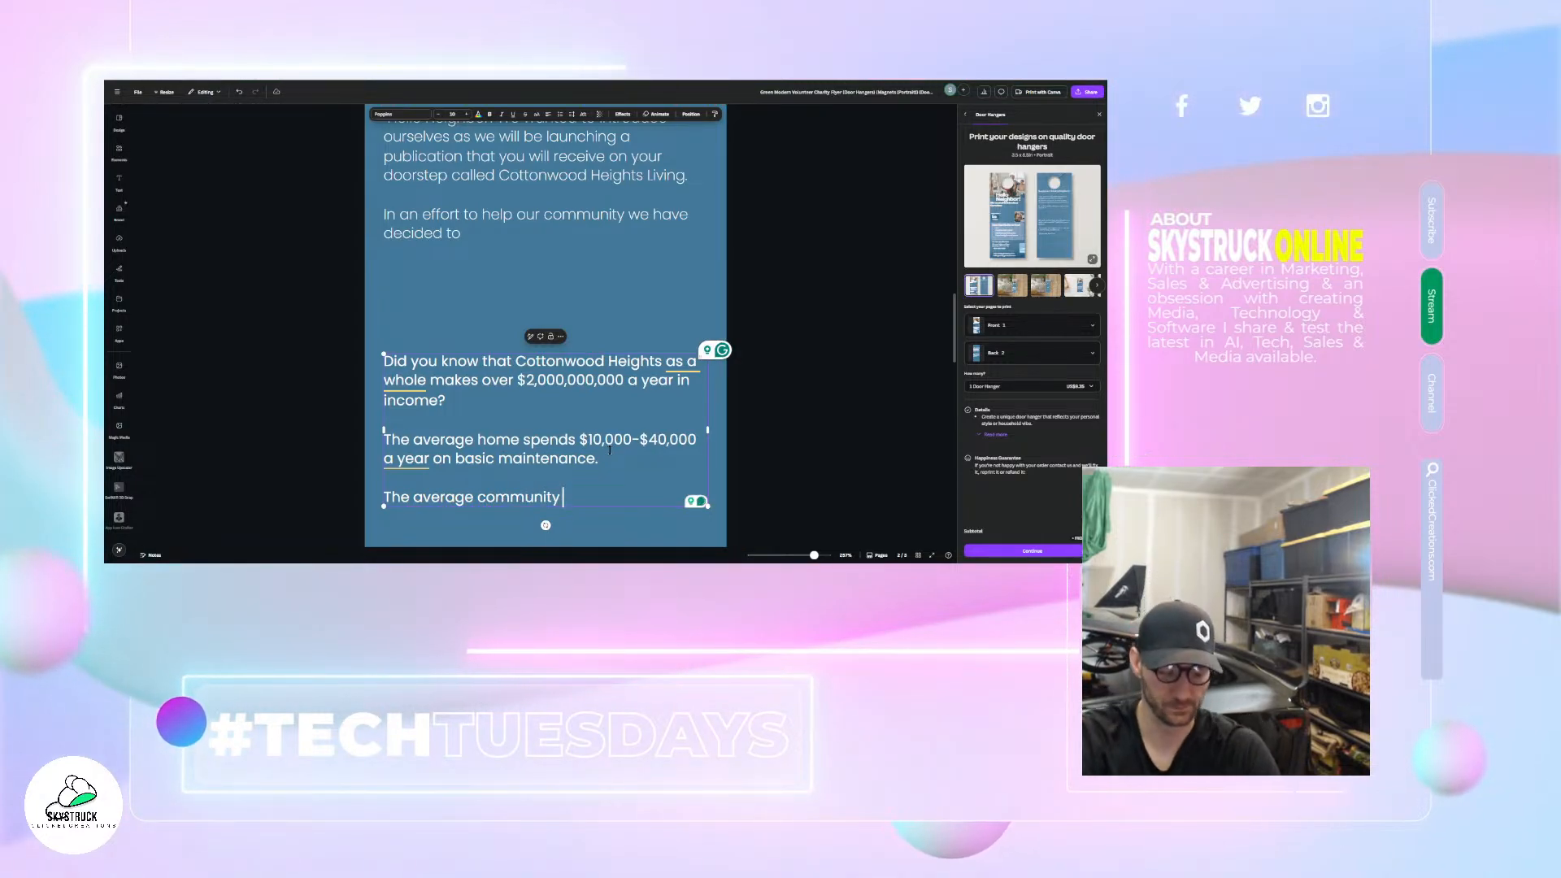
- Continue the community sentence with "loses over 75% of its"
text( loses)
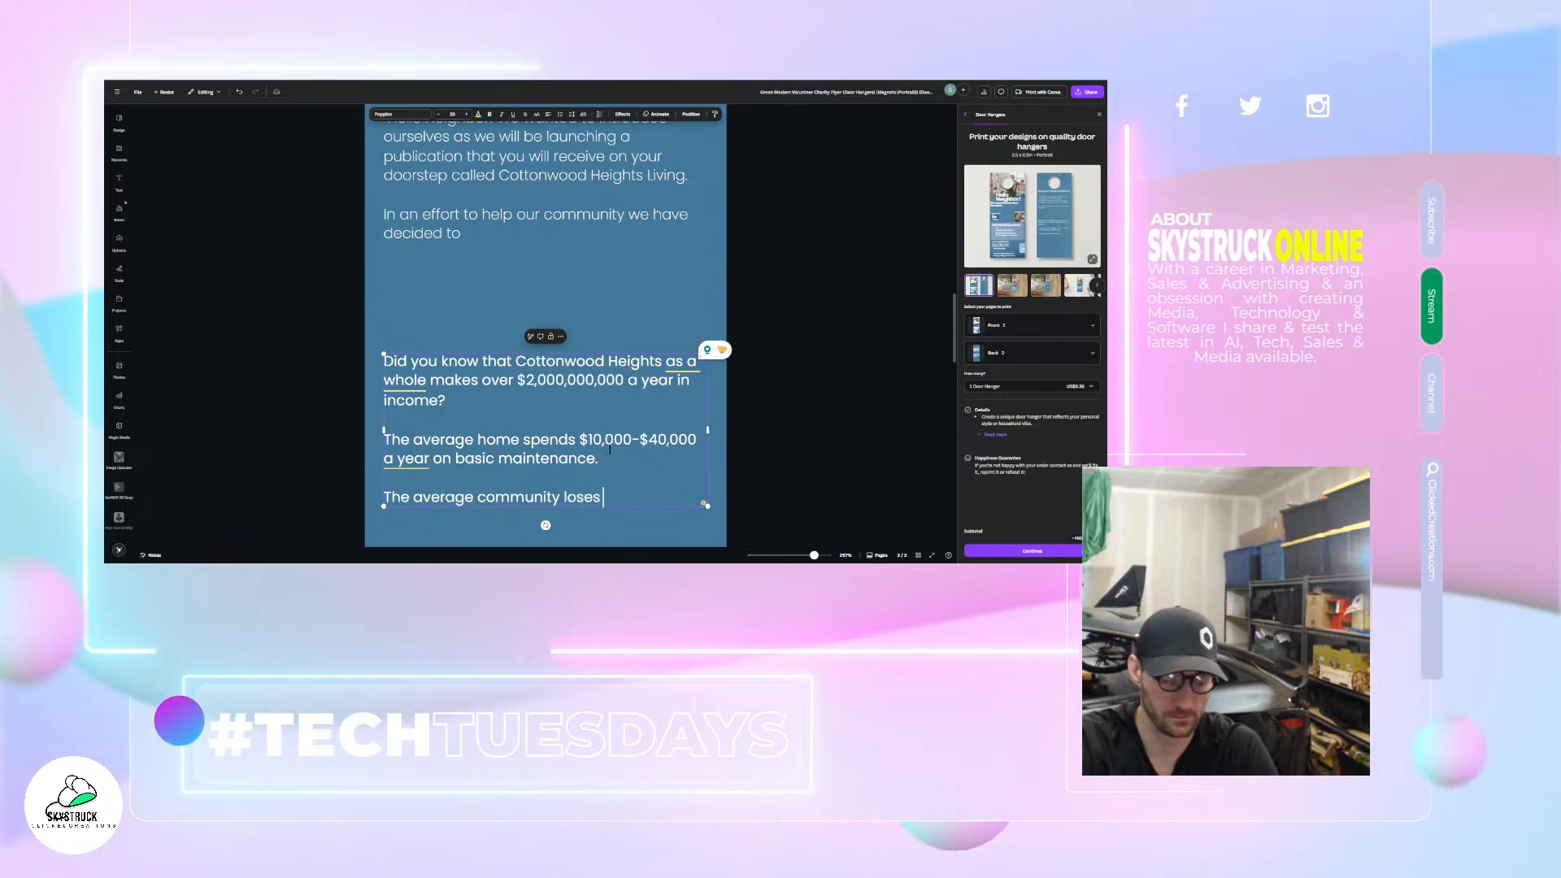
text( over )
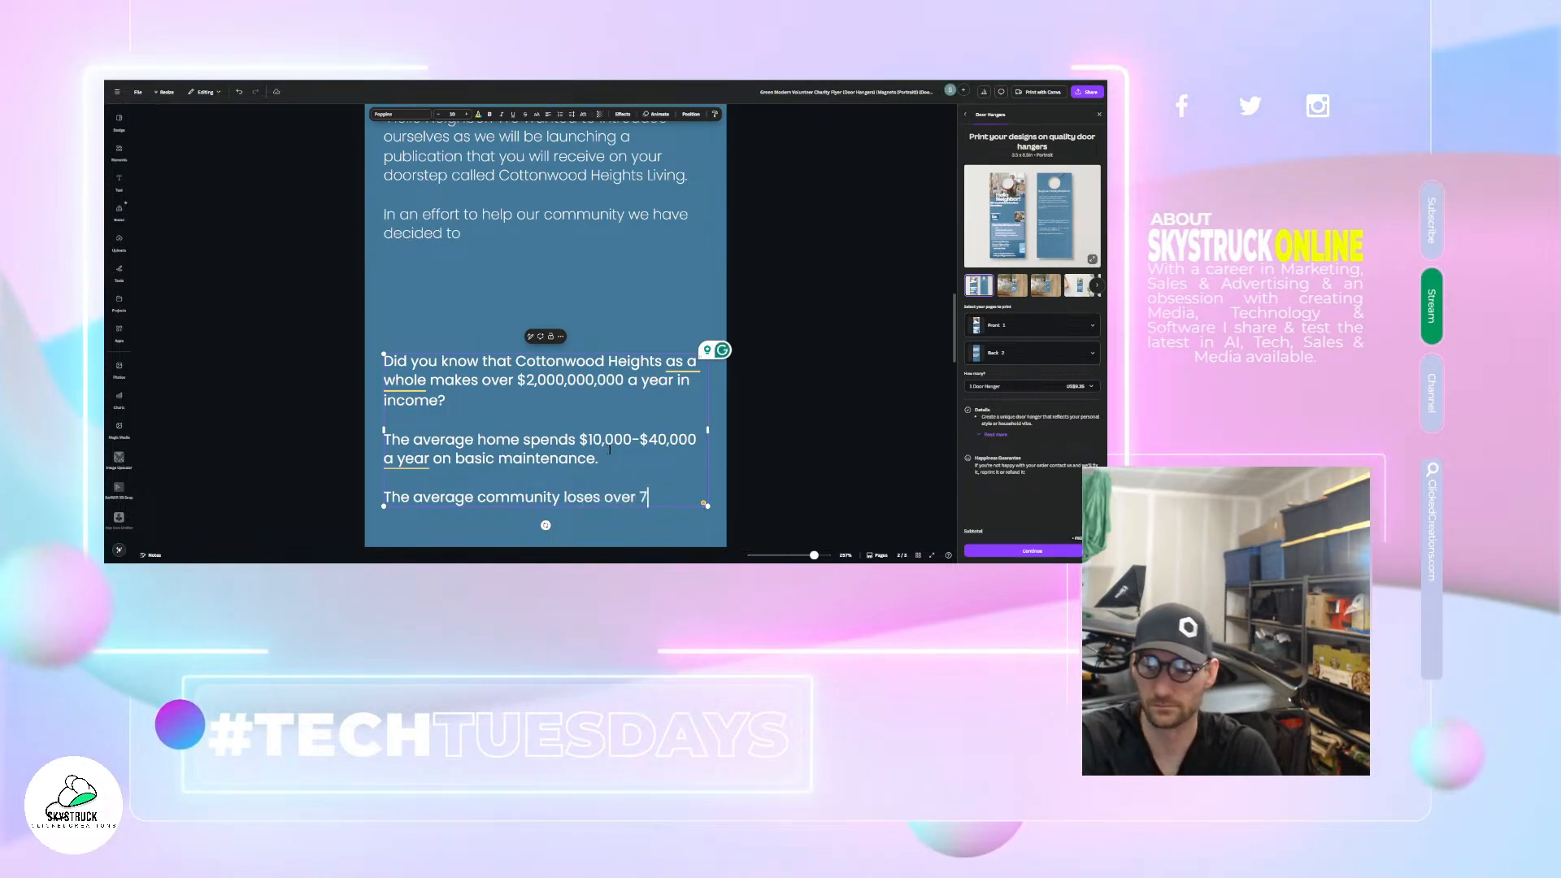
text(75% of its)
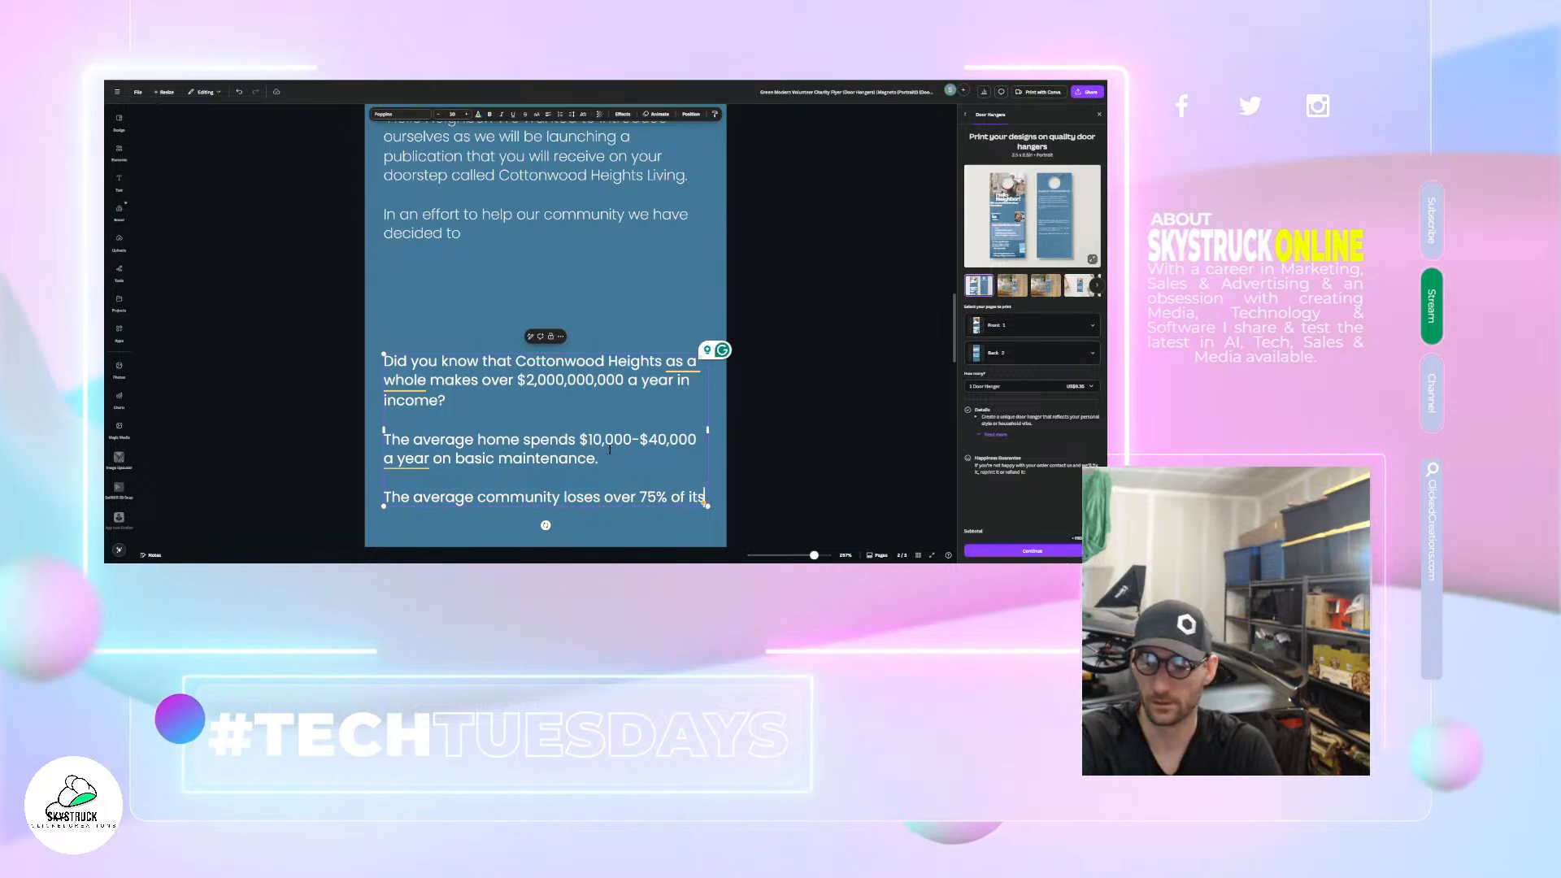
text( local)
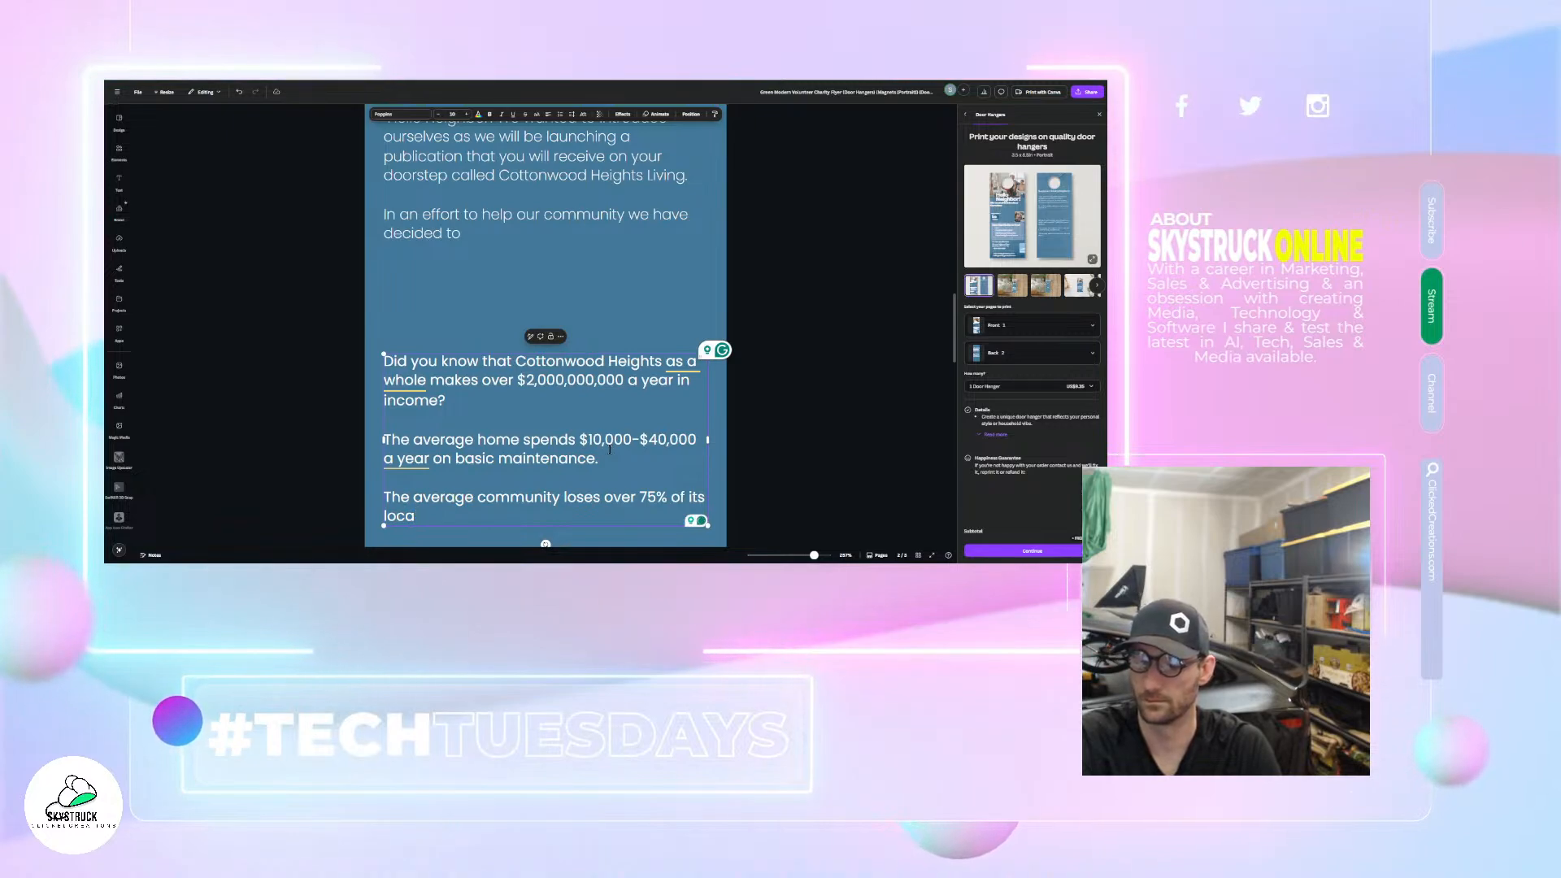
key(BackSpace)
key(BackSpace)
key(BackSpace)
key(BackSpace)
key(BackSpace)
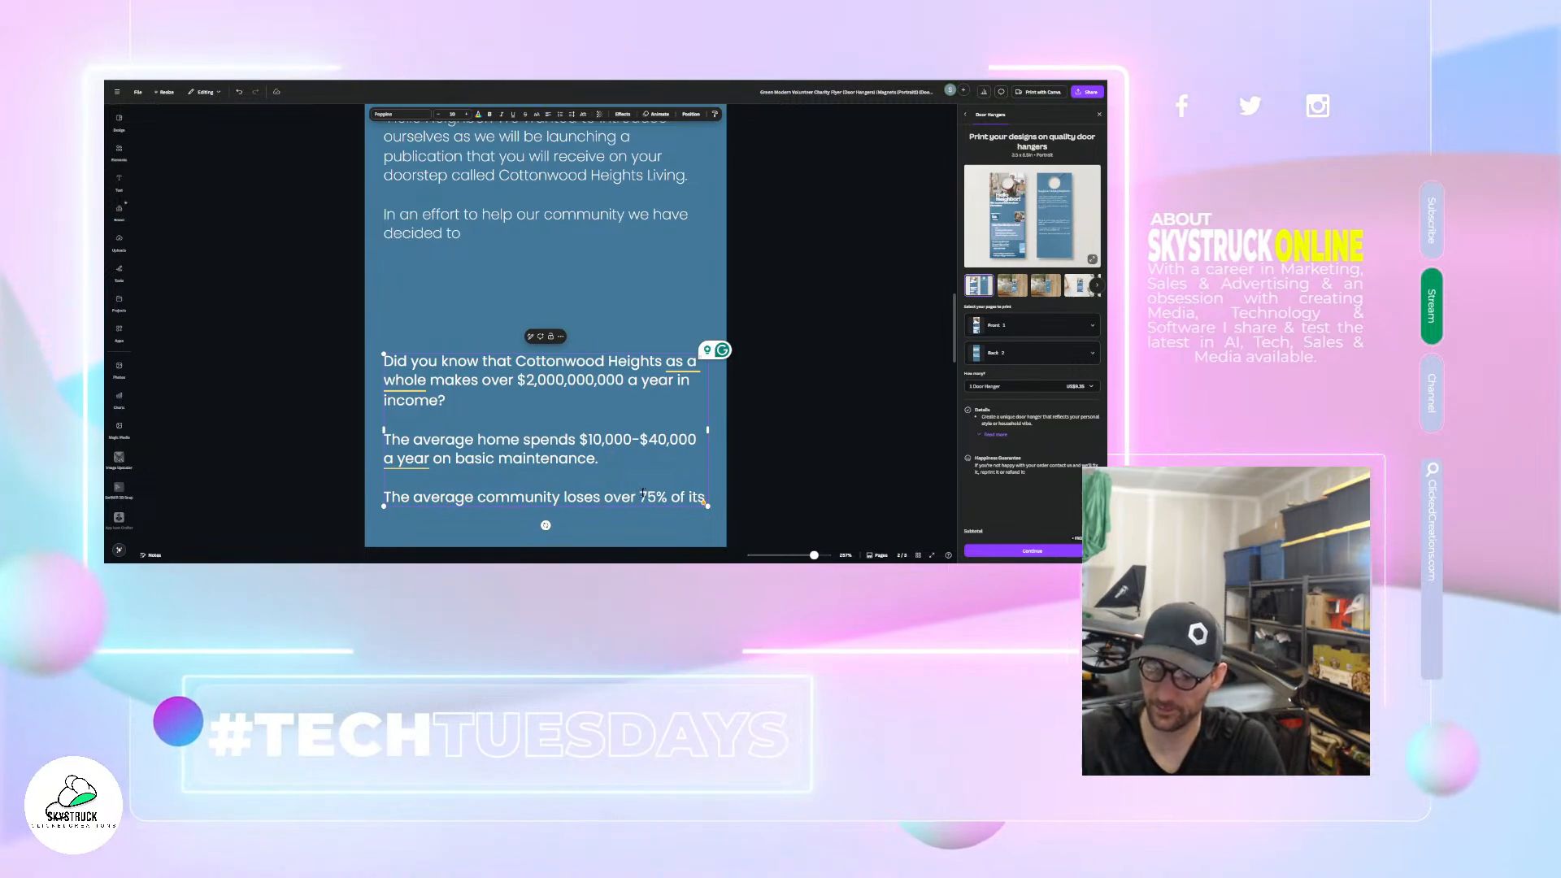
- Replace "loses over" in the community sentence with "spends over"
drag(639, 495, 560, 496)
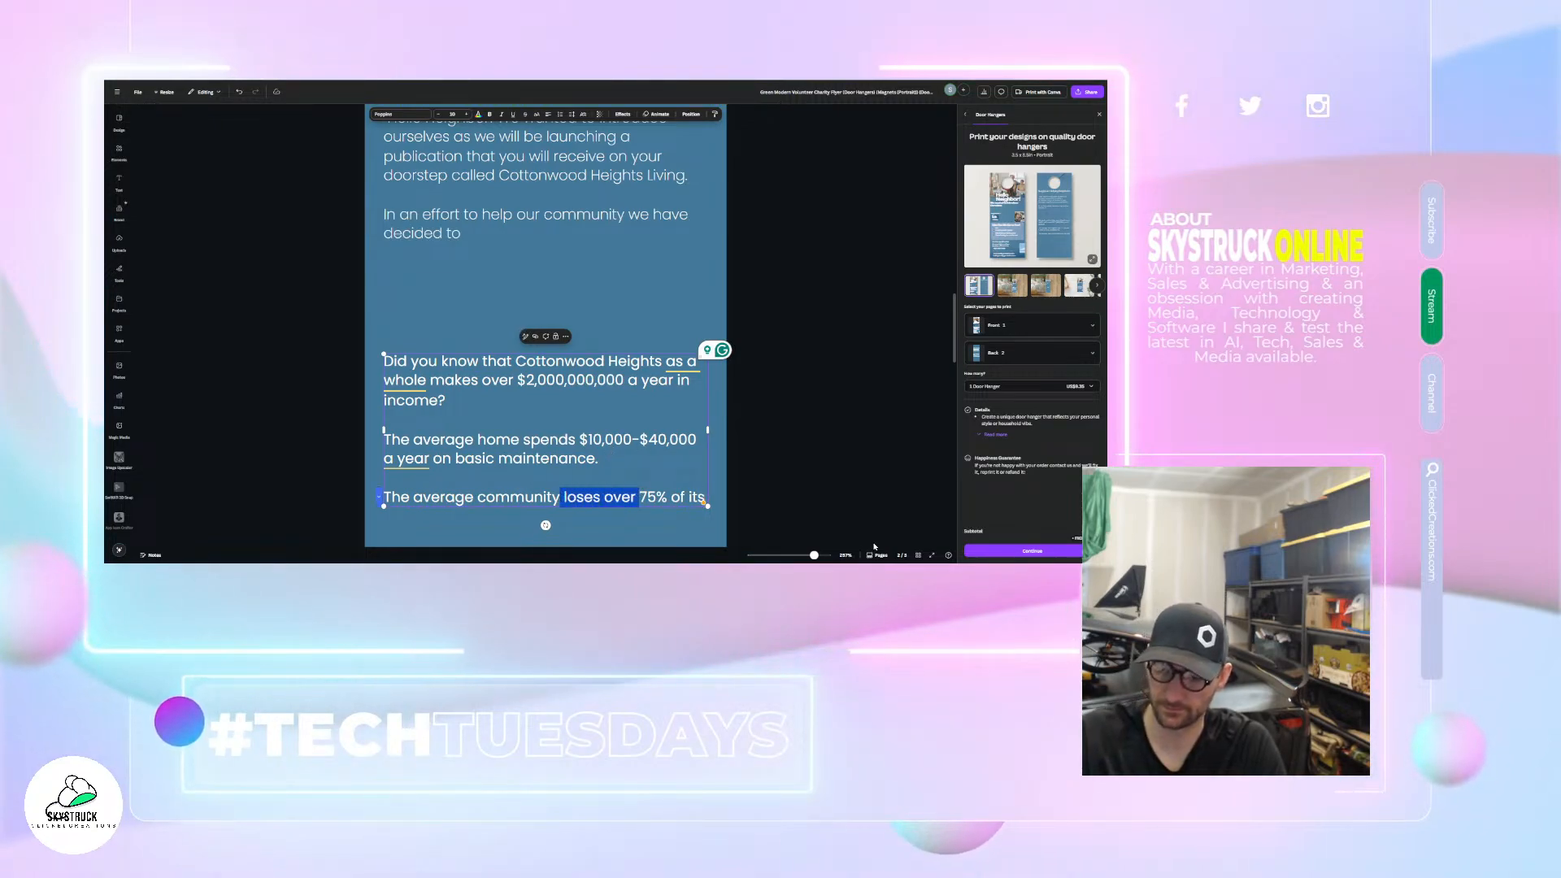
text(spends )
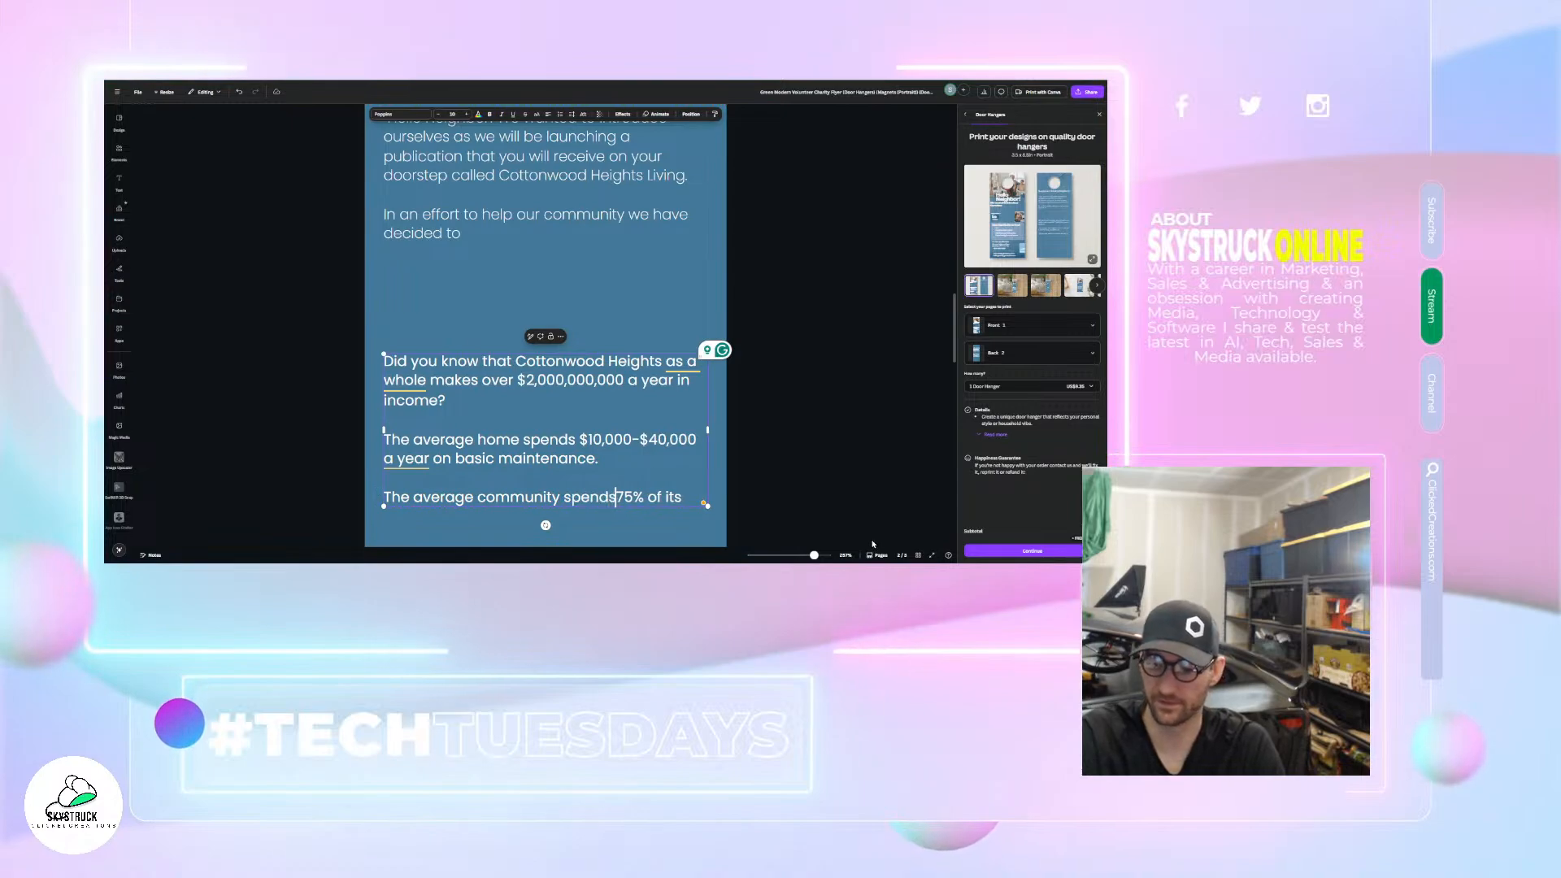
text(over)
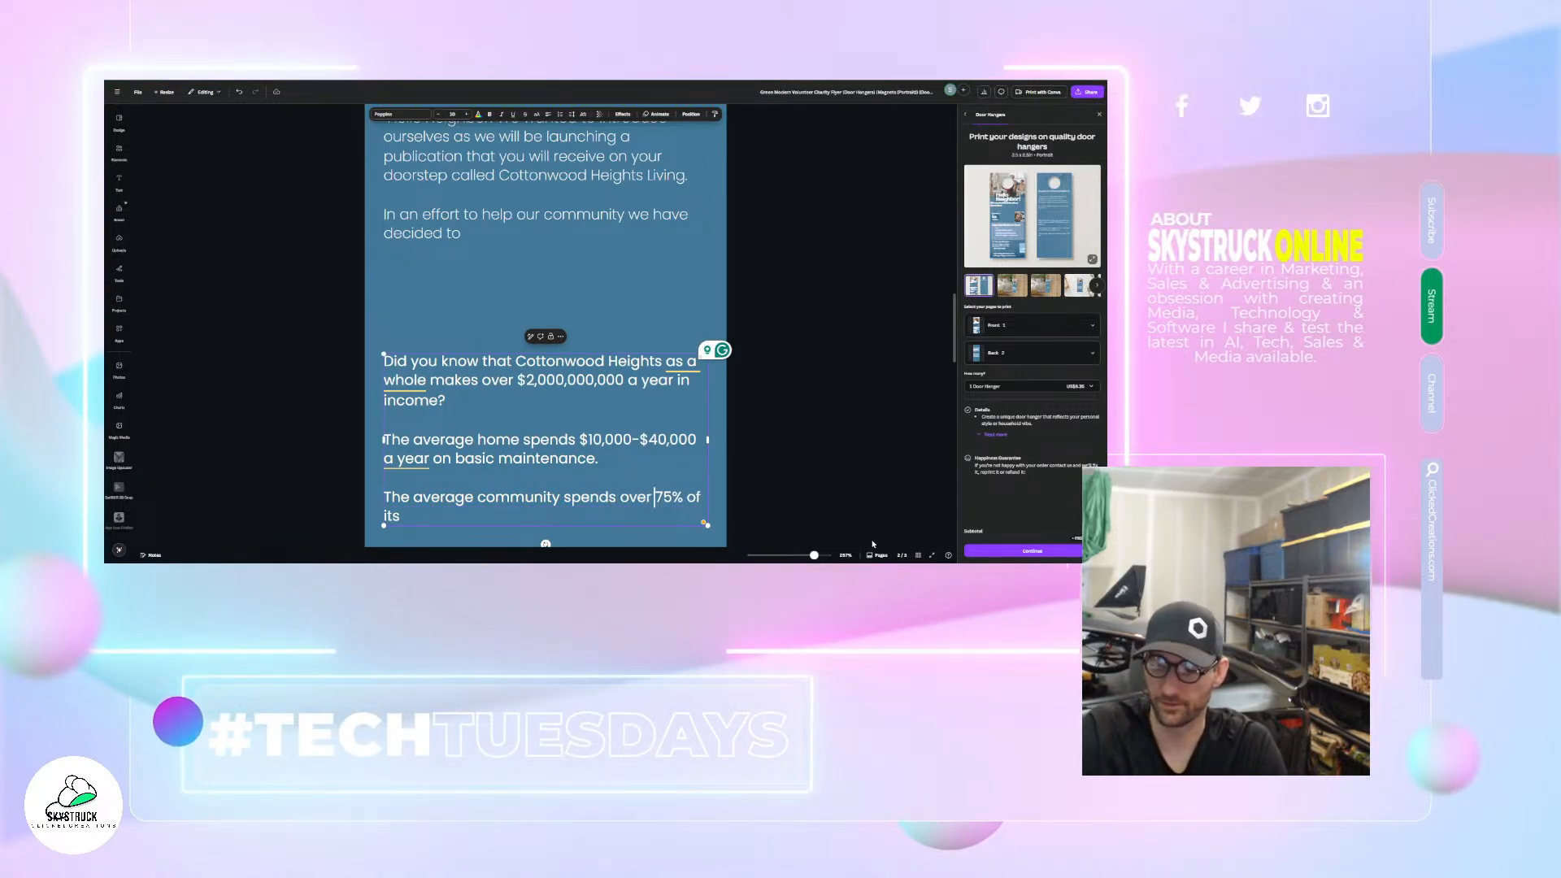
- Complete the community sentence with "income on in out of city, out of state & out of country interests ."
key(End)
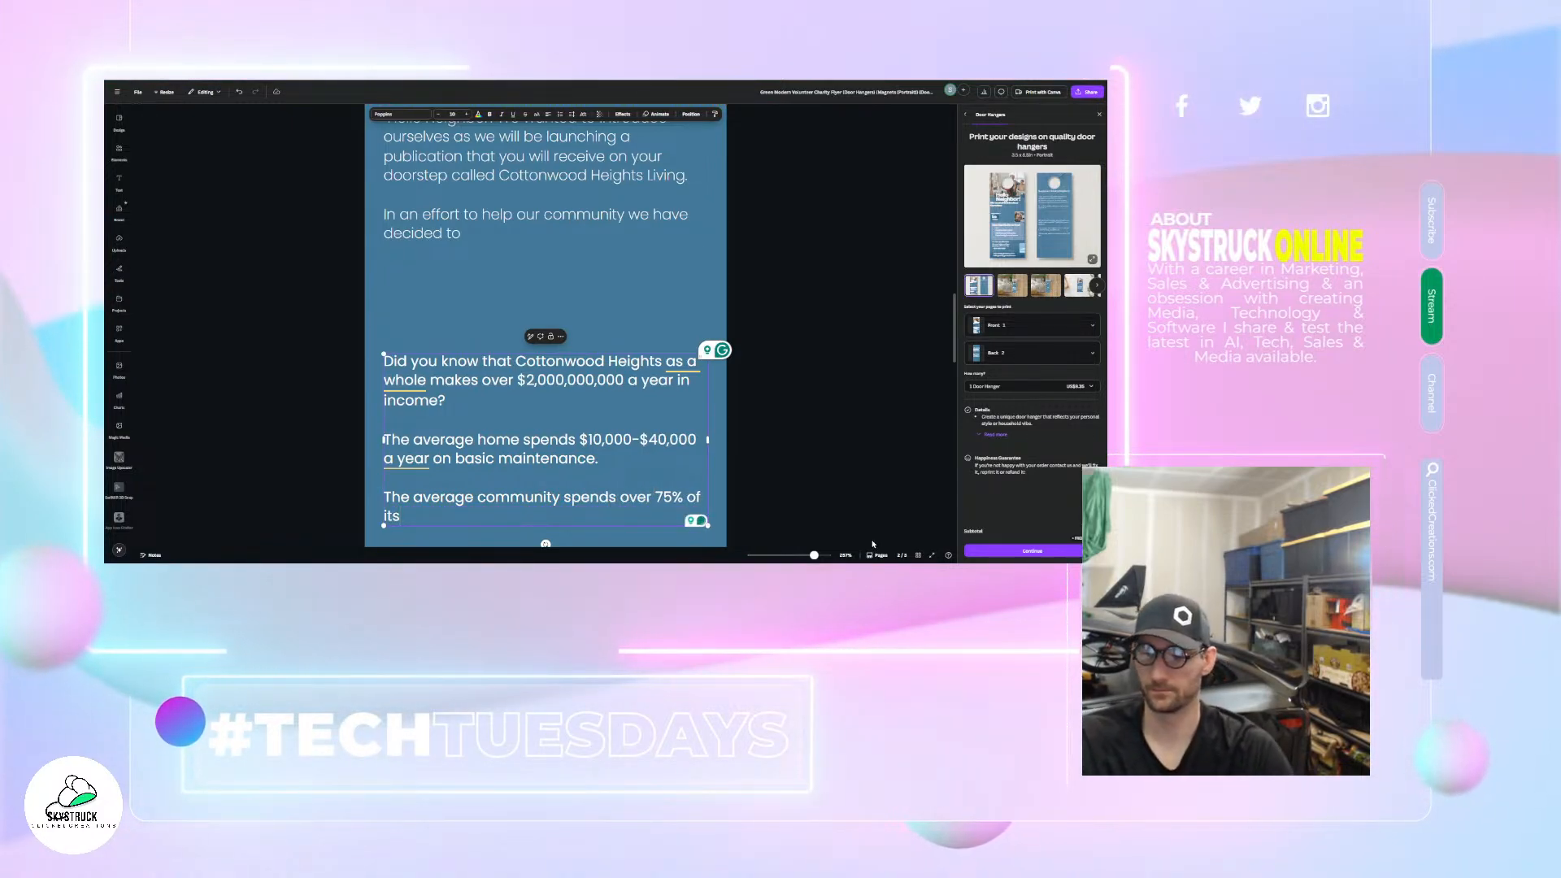
text(inc)
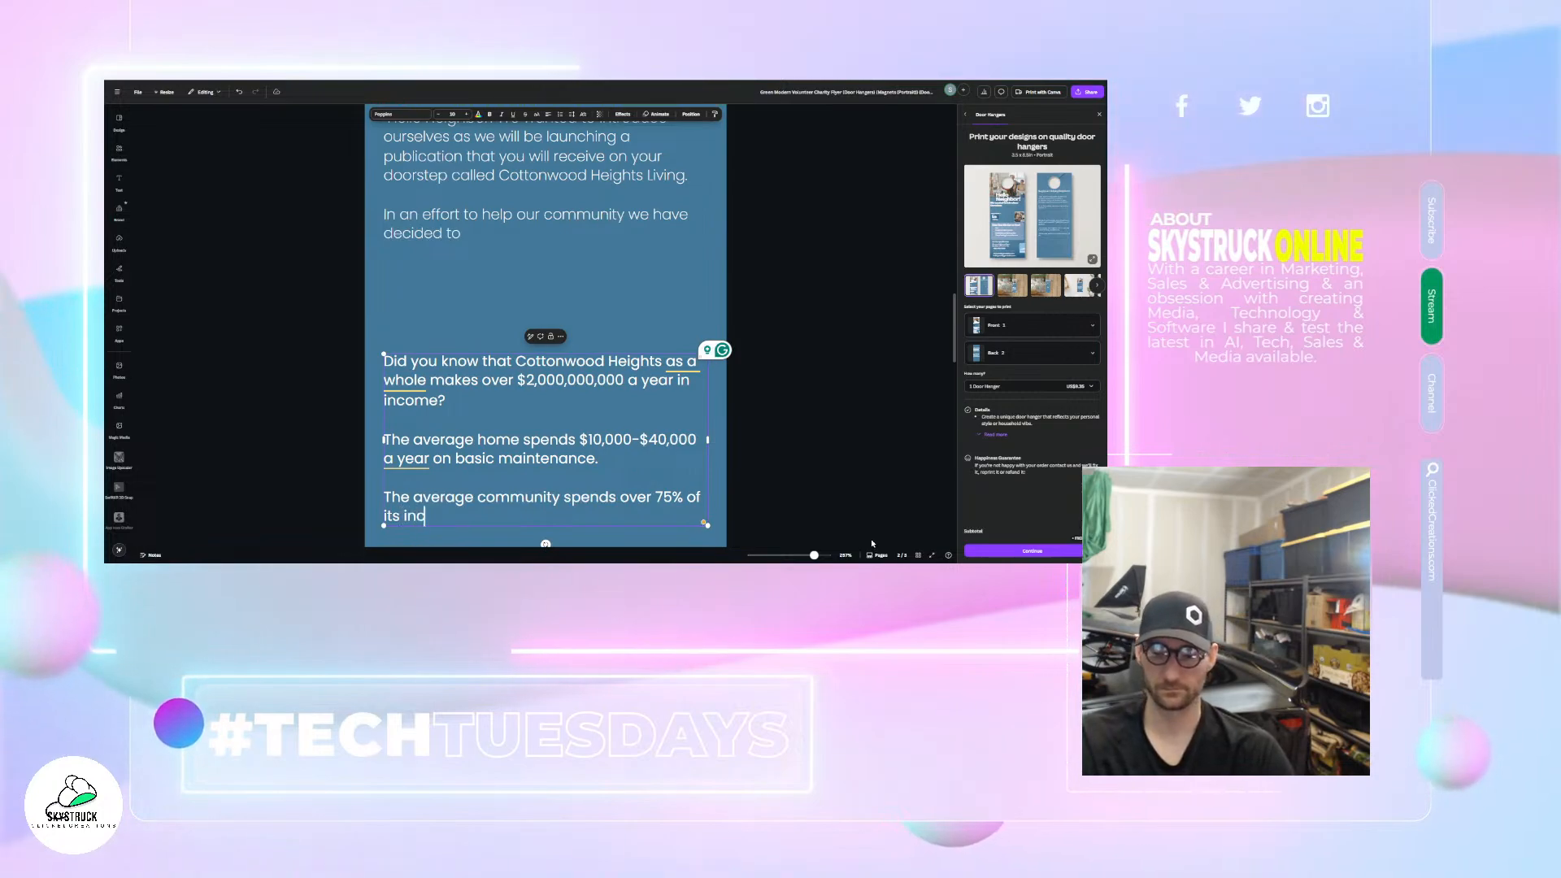
text(ome )
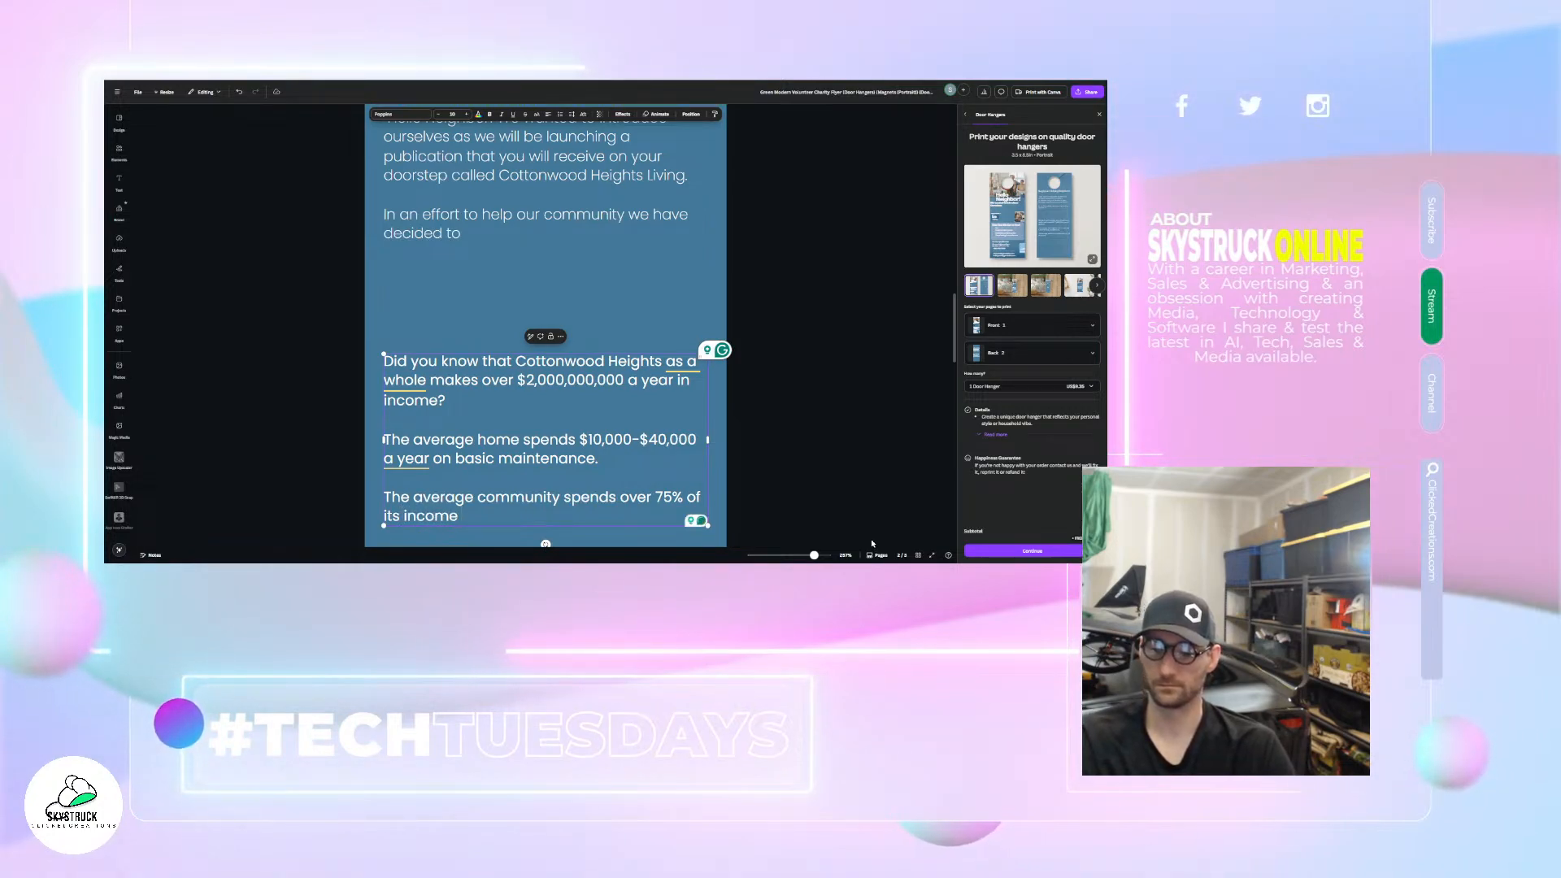
text(on in)
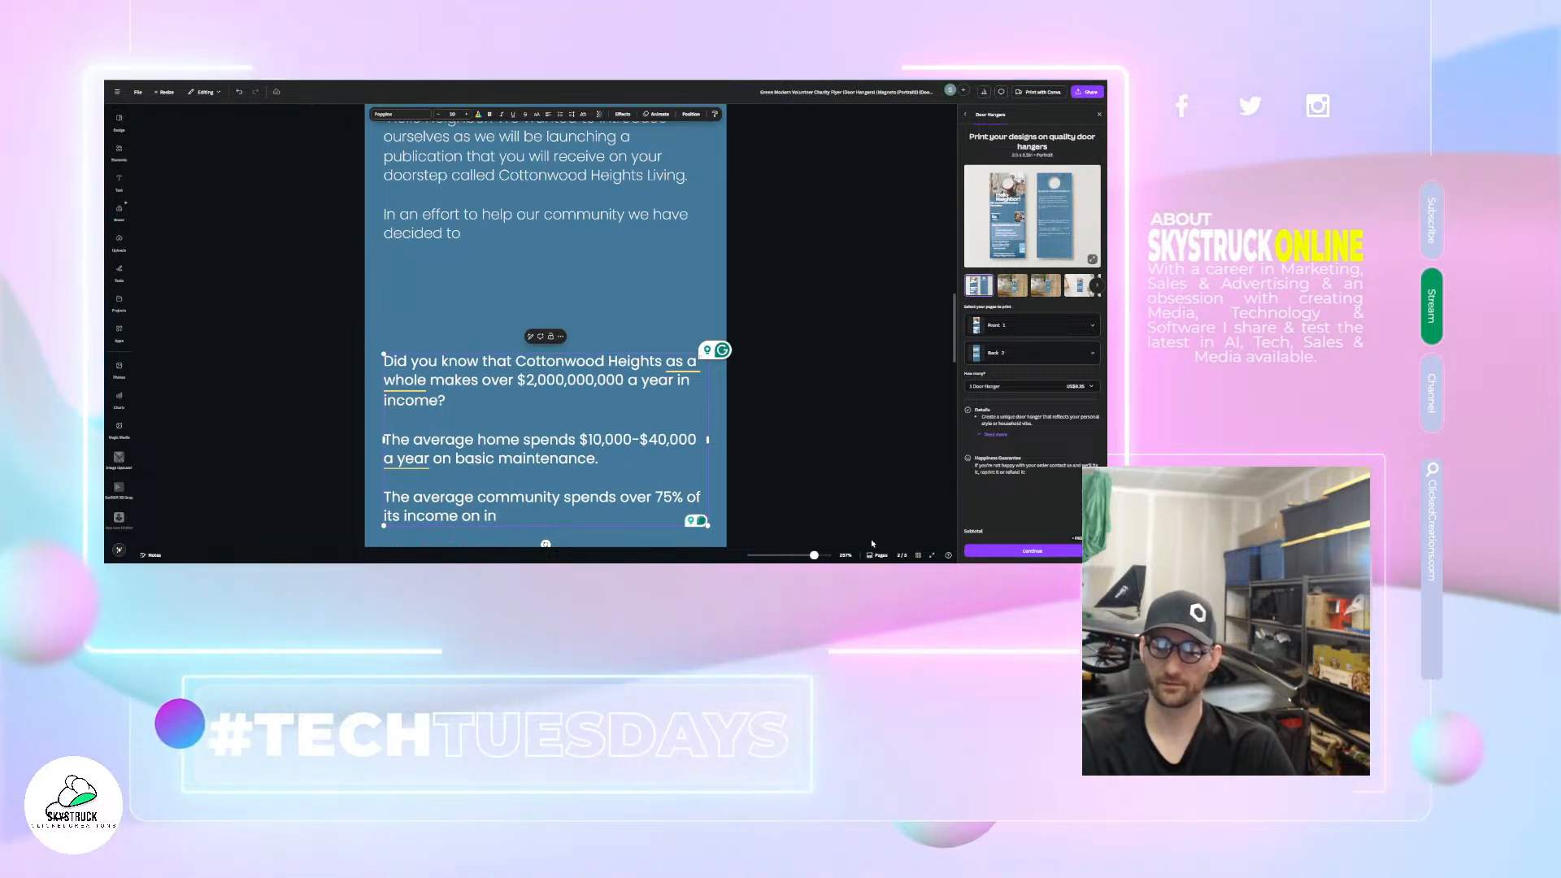
text(o)
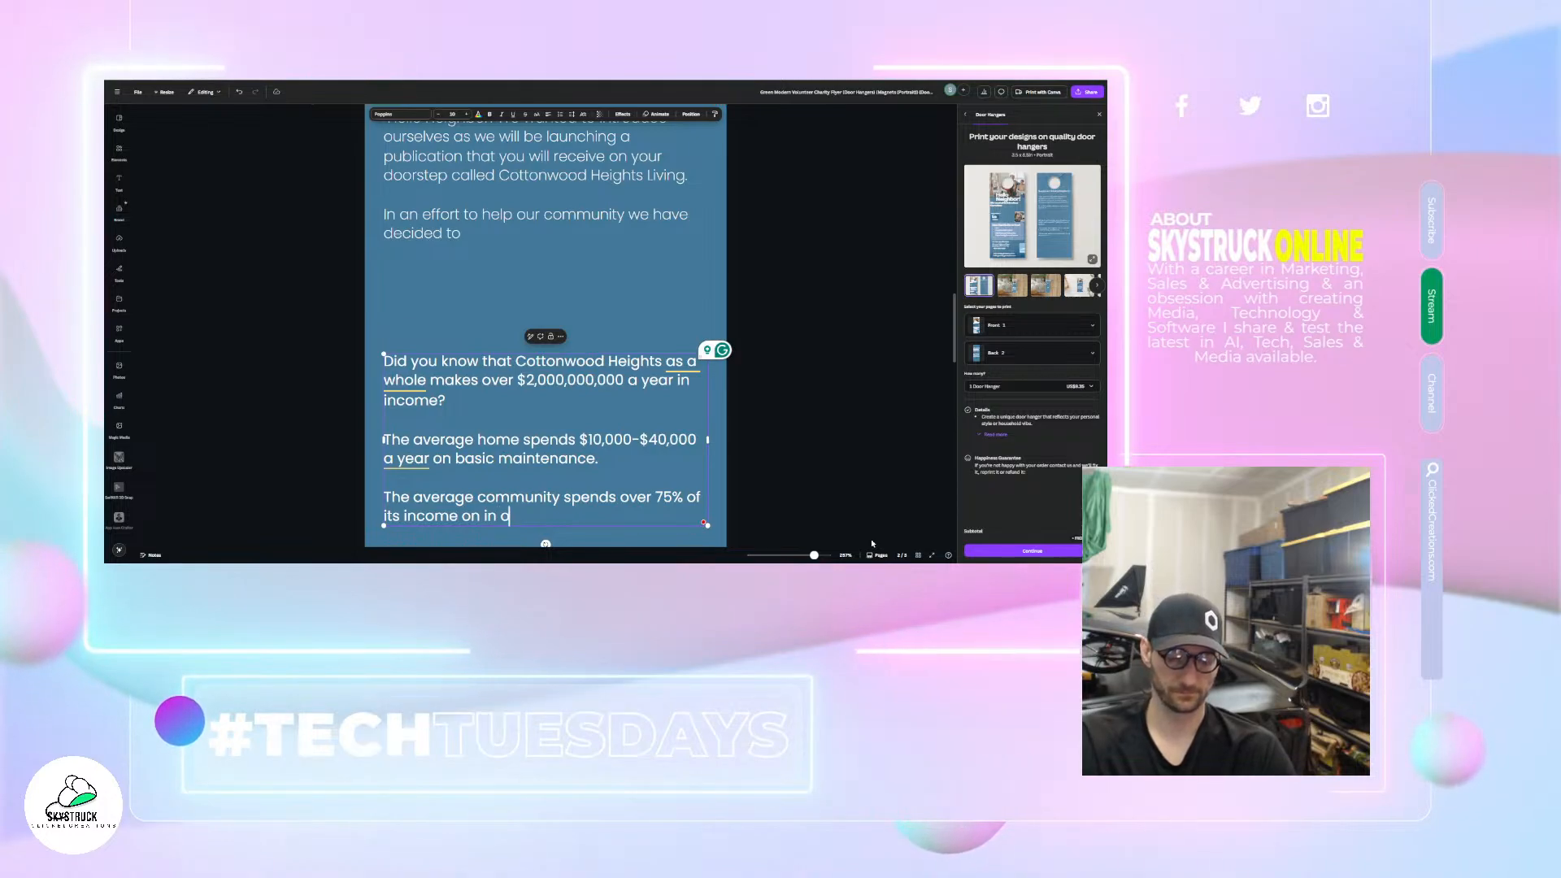
text(ut of c)
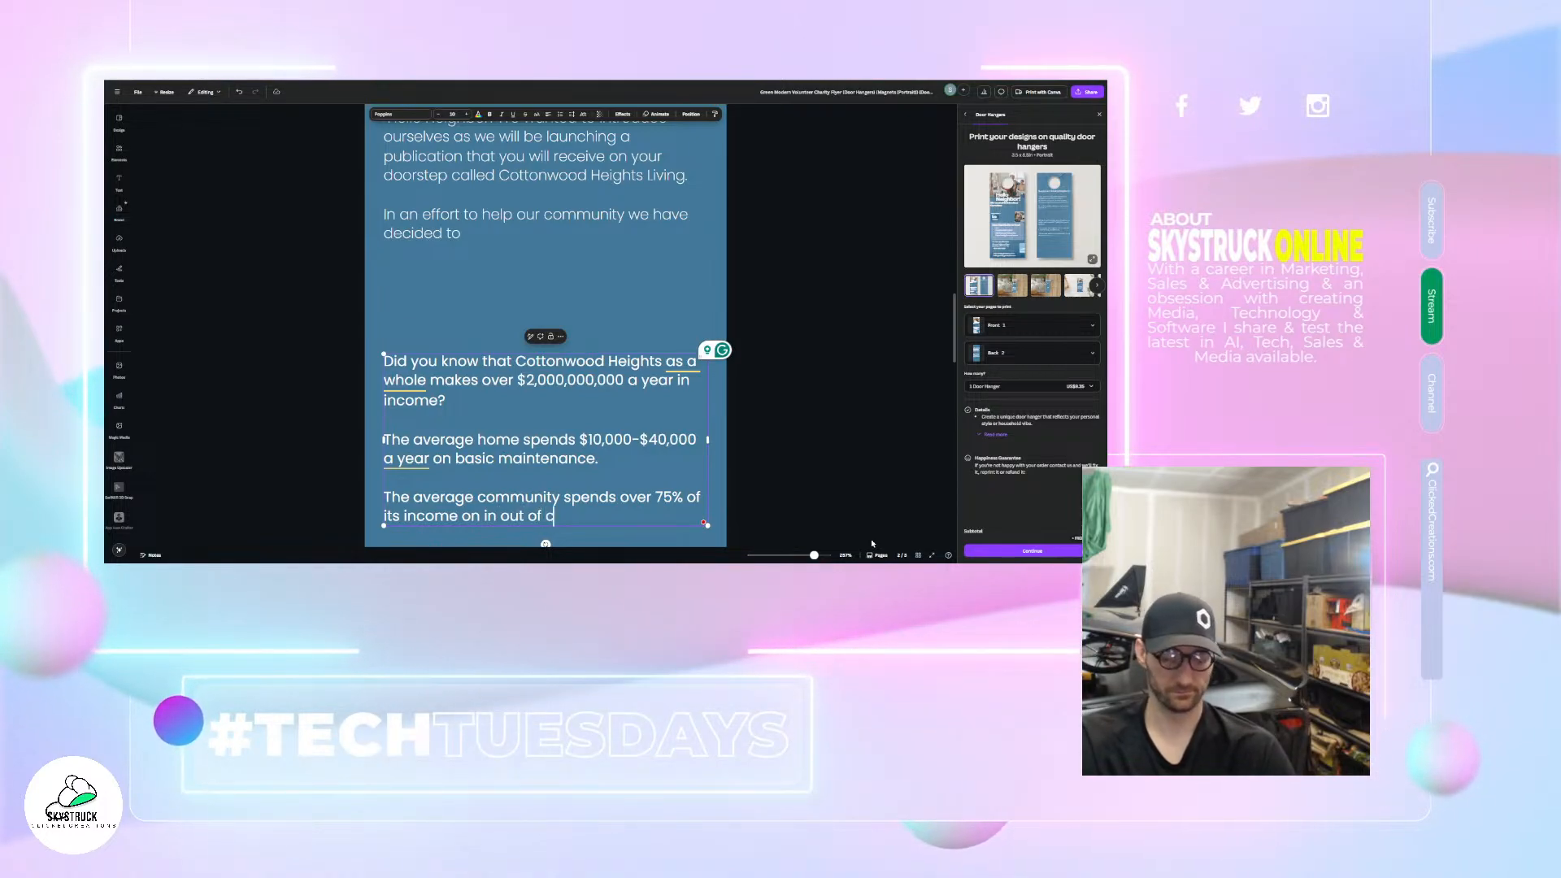
text(ity, out of state)
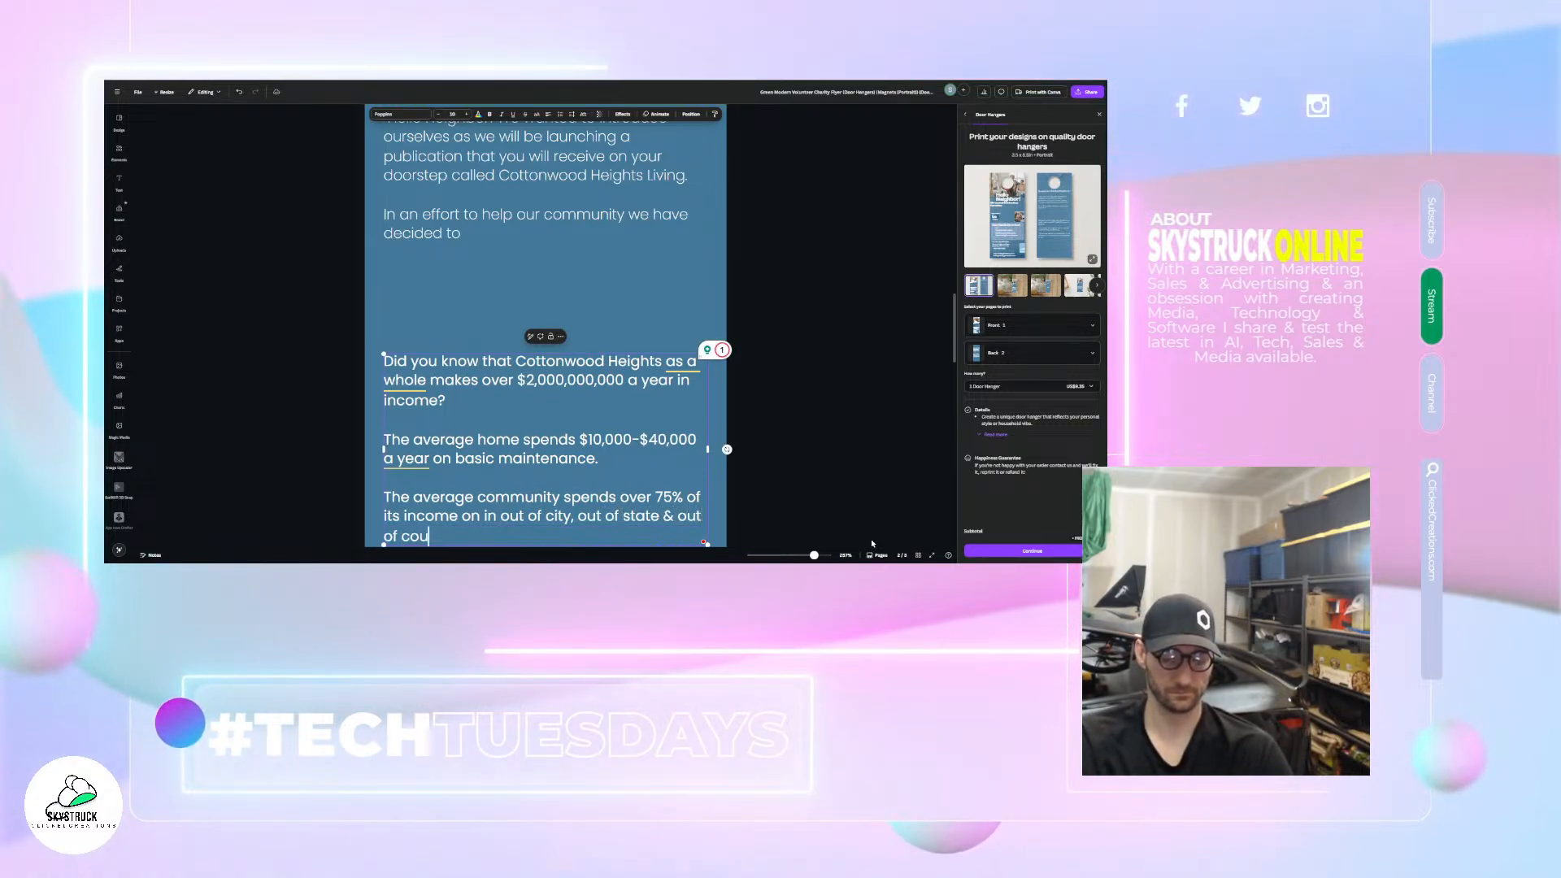
text(& out of country interests .)
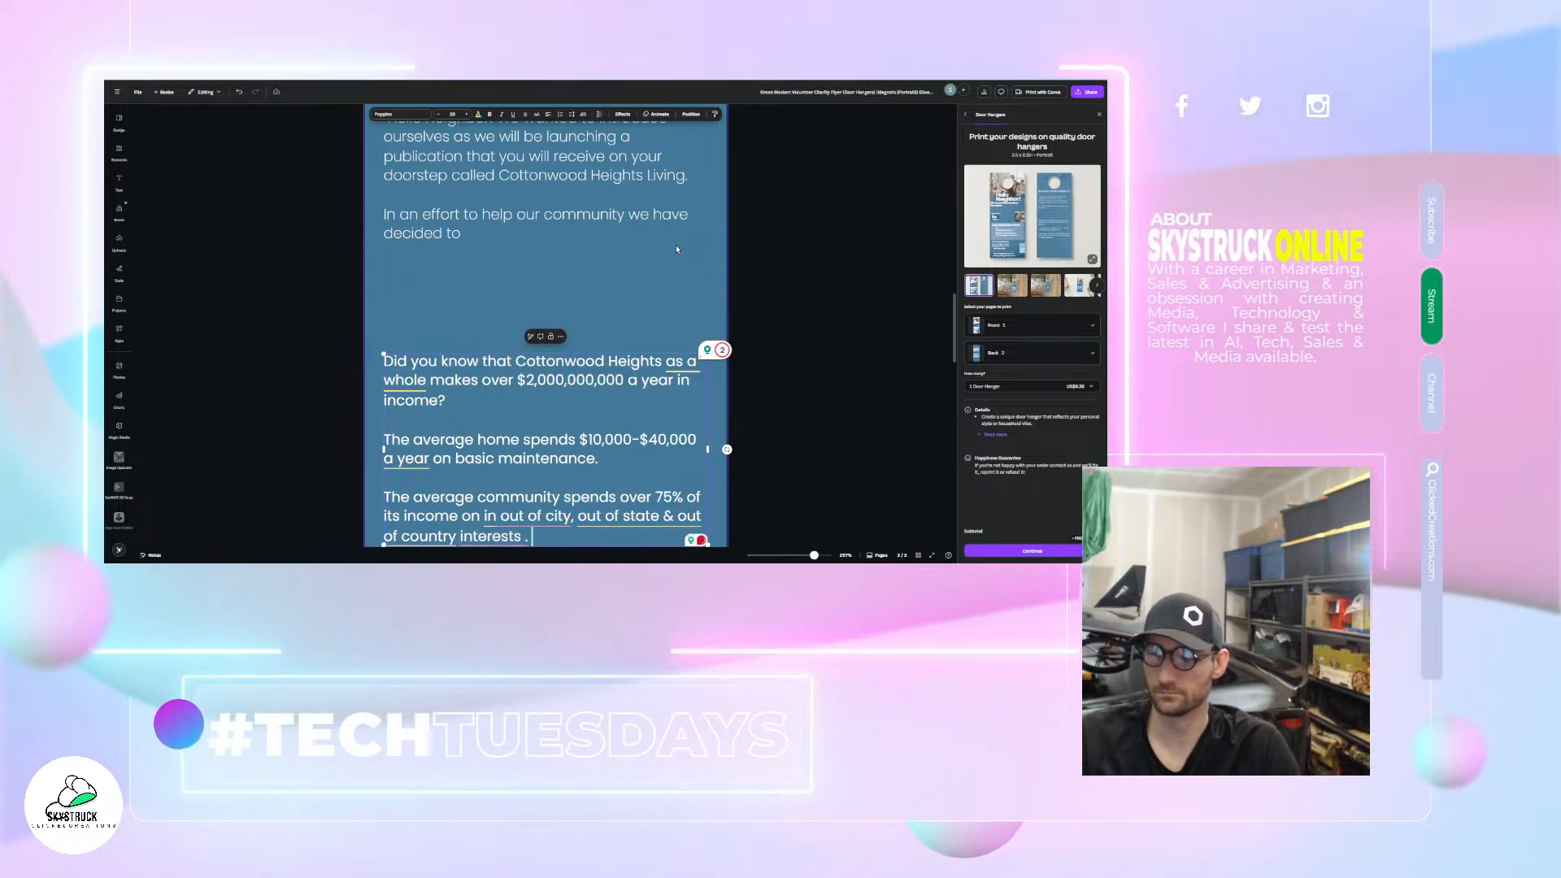
- Remove "of country interests ." from the end of the community sentence
scroll(677, 248, down, 2)
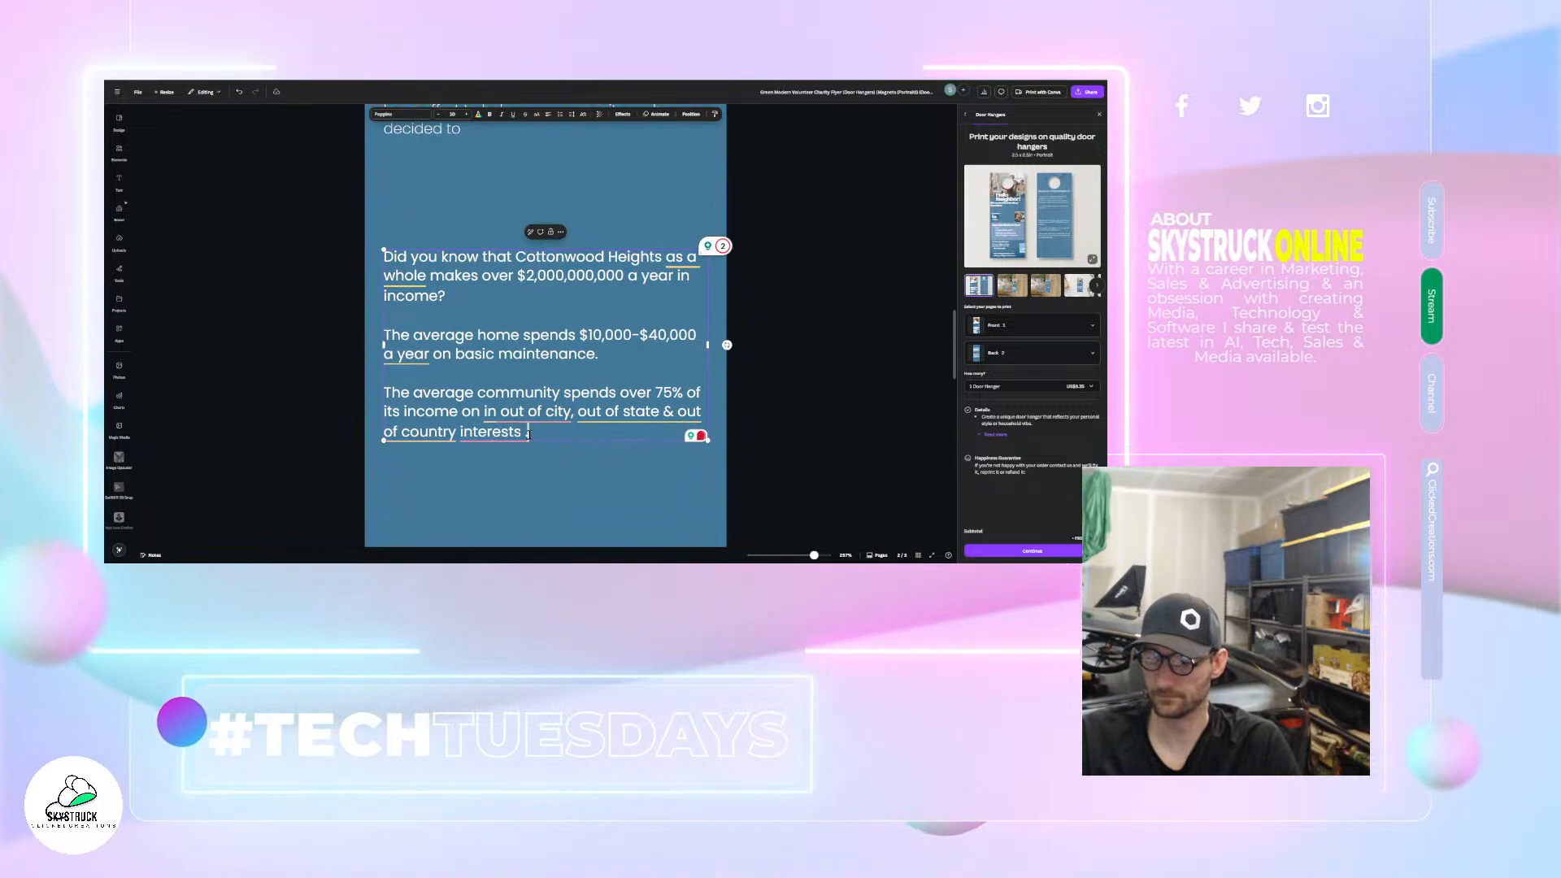
drag(538, 434, 401, 439)
drag(536, 435, 404, 444)
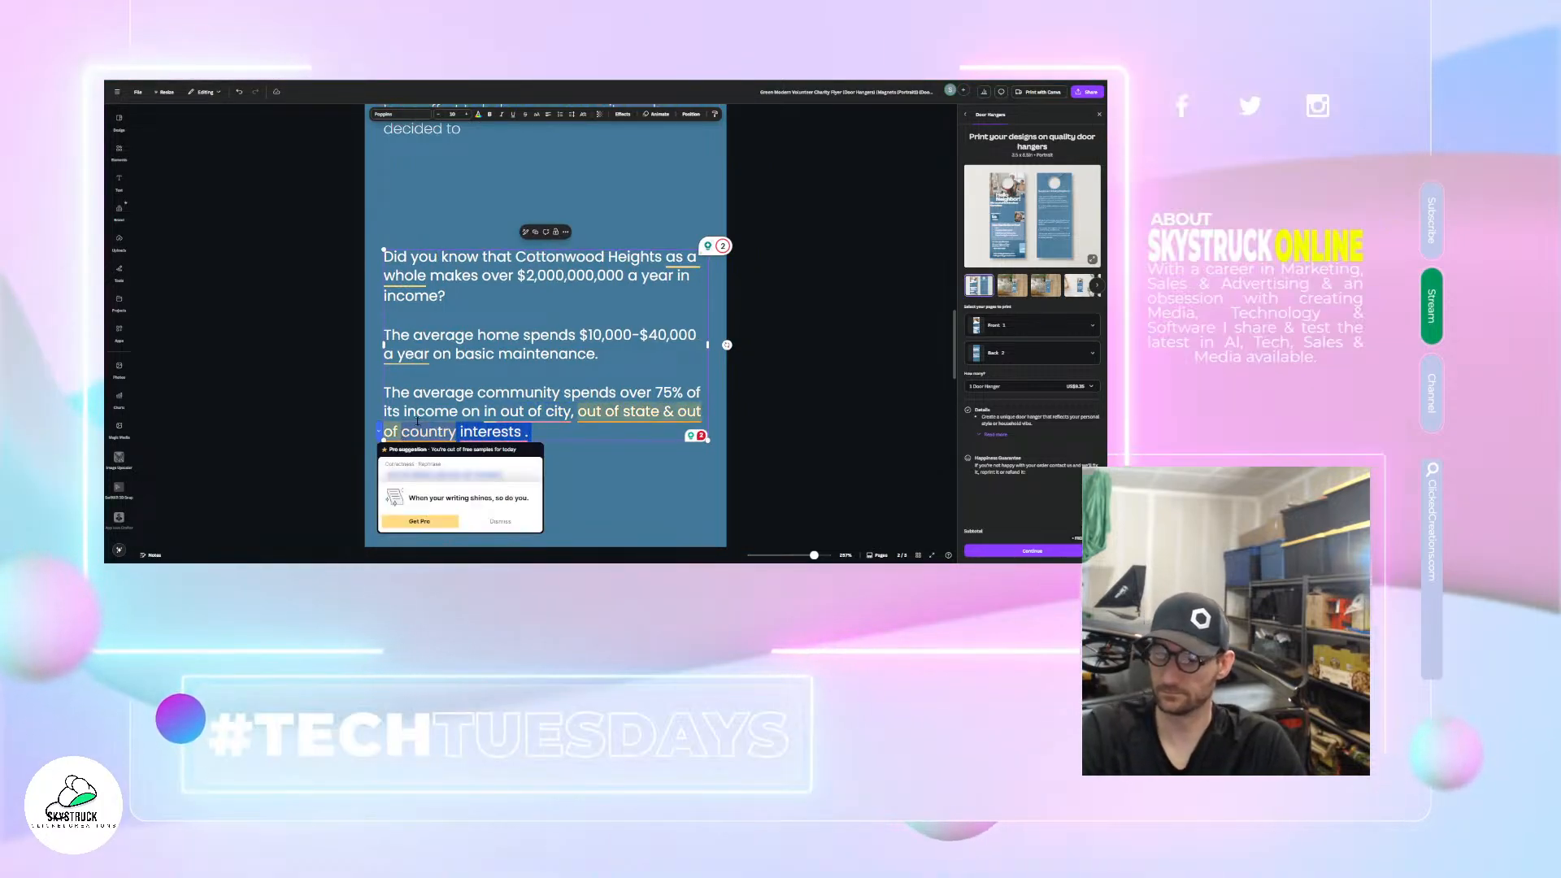
text(o)
key(BackSpace)
key(BackSpace)
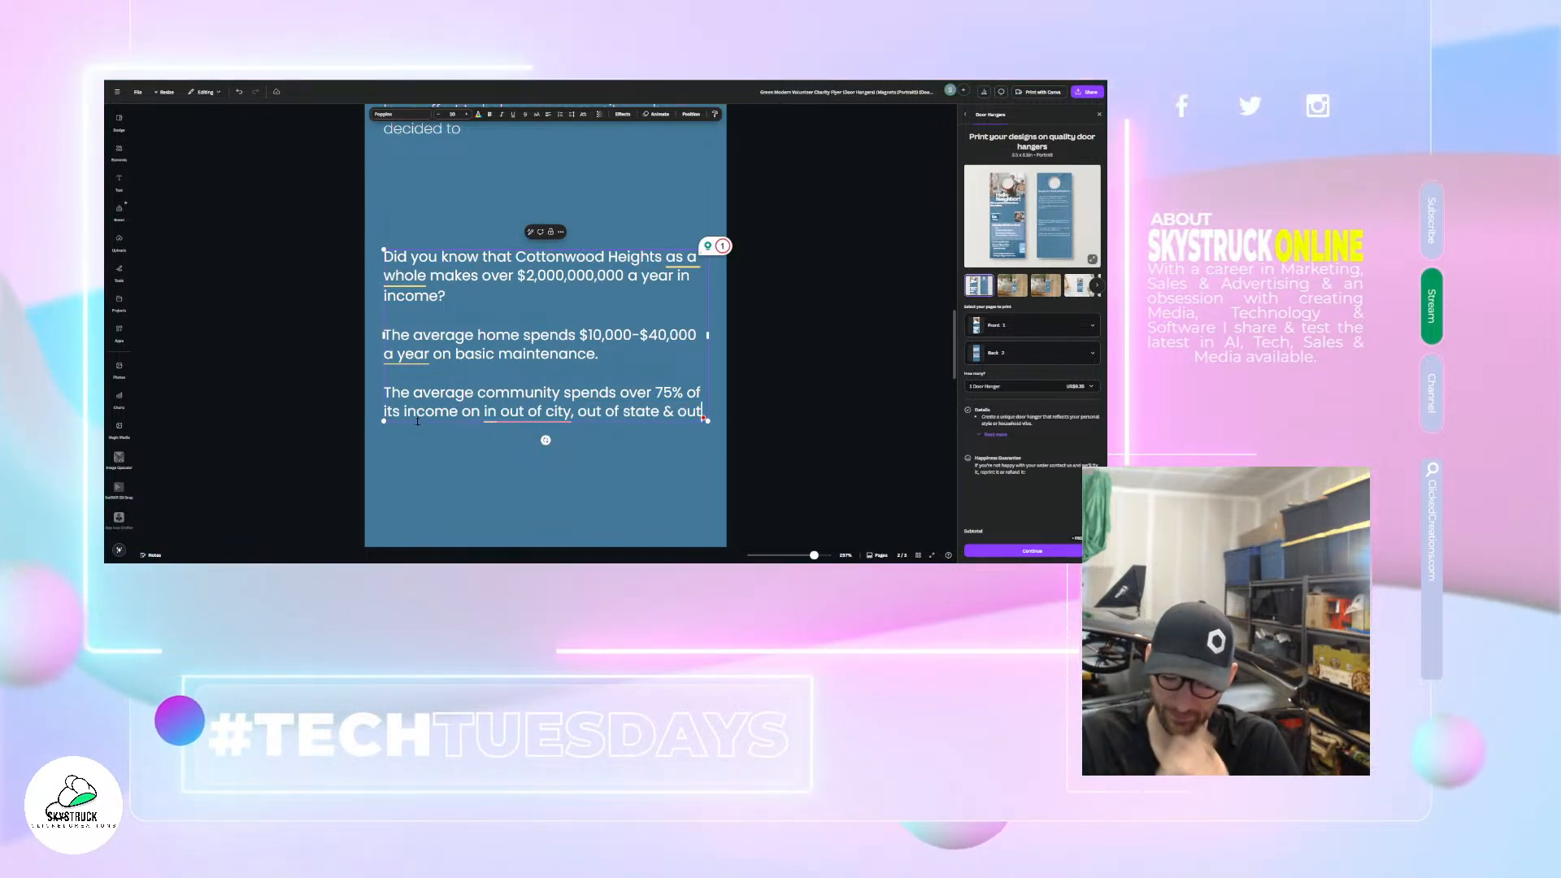
text(.)
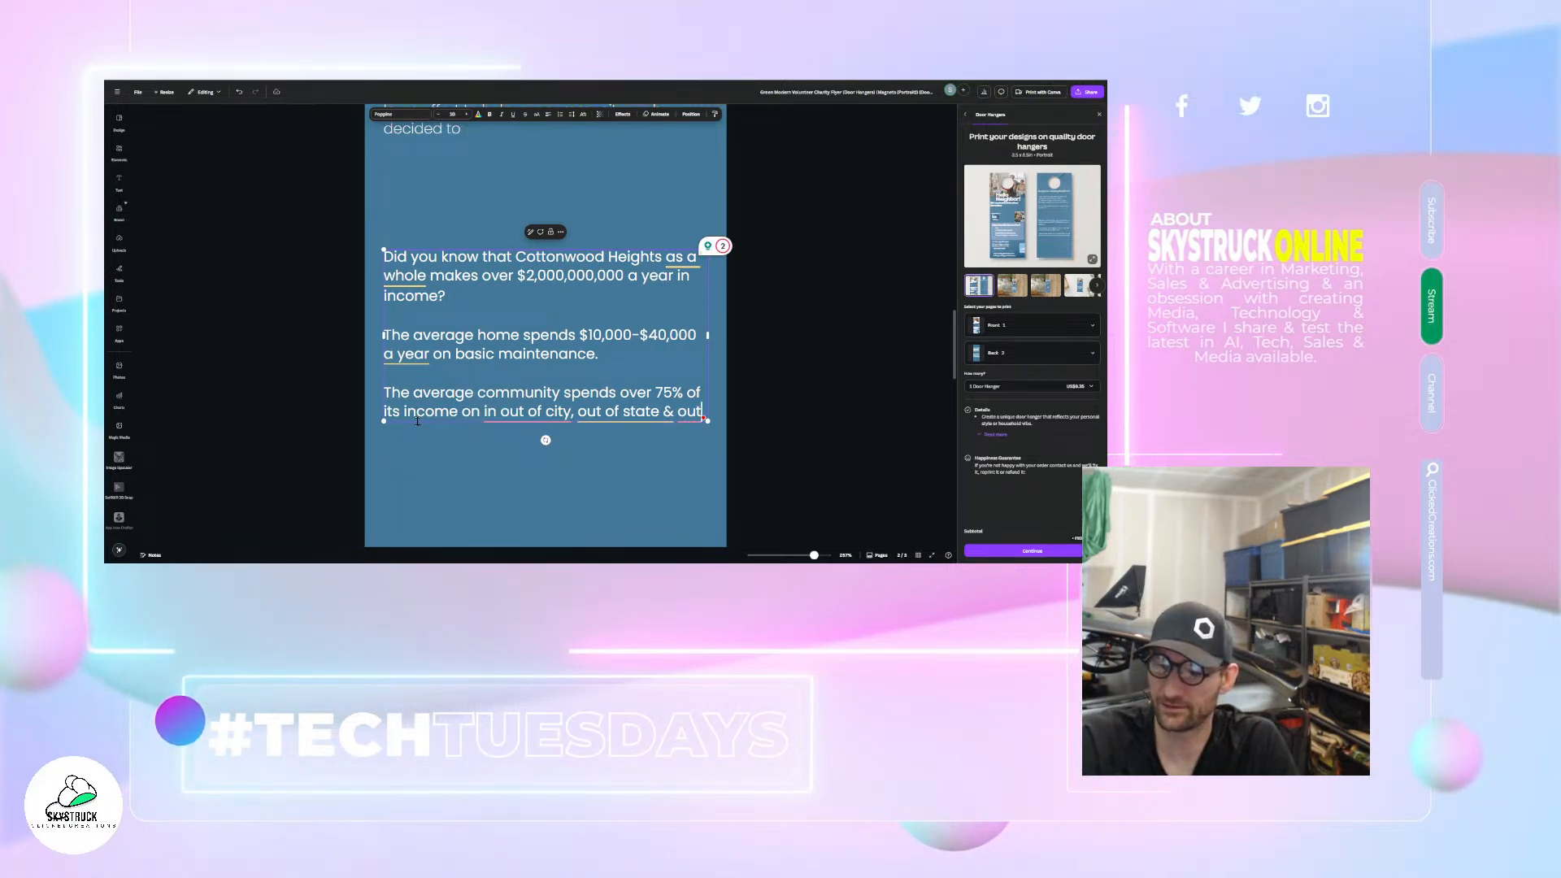
- Delete the trailing "& out" so that the community sentence ends with "out of state"
key(BackSpace)
key(BackSpace)
key(BackSpace)
key(BackSpace)
key(BackSpace)
key(BackSpace)
key(BackSpace)
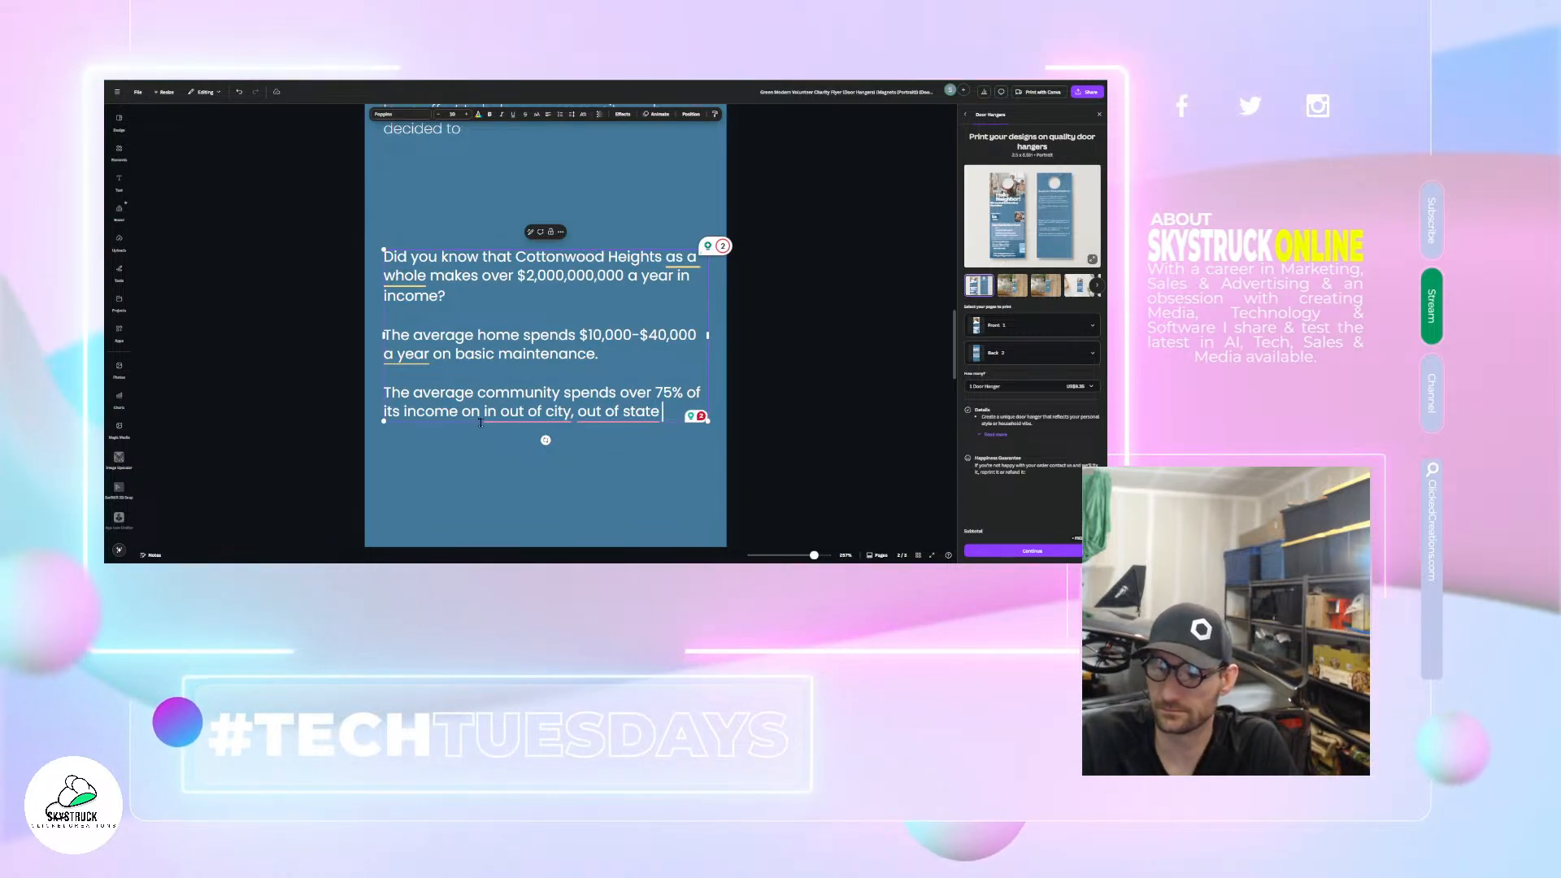
- Accept the suggested hyphenated spellings "out-of-city" and "out-of-state" in the community sentence
mouse_move(491, 414)
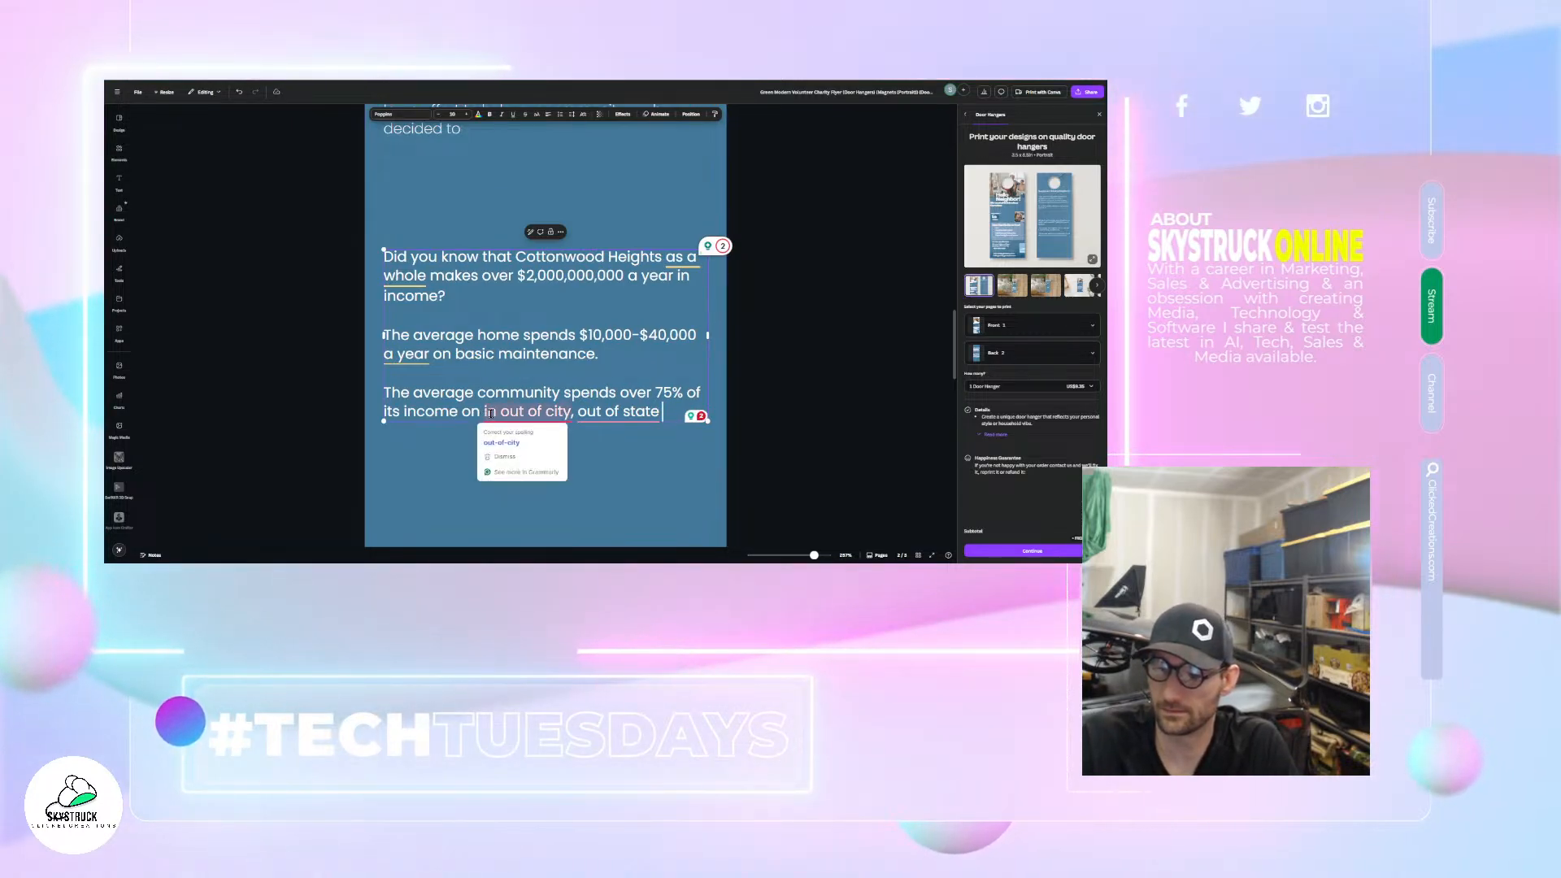
click(501, 443)
mouse_move(646, 413)
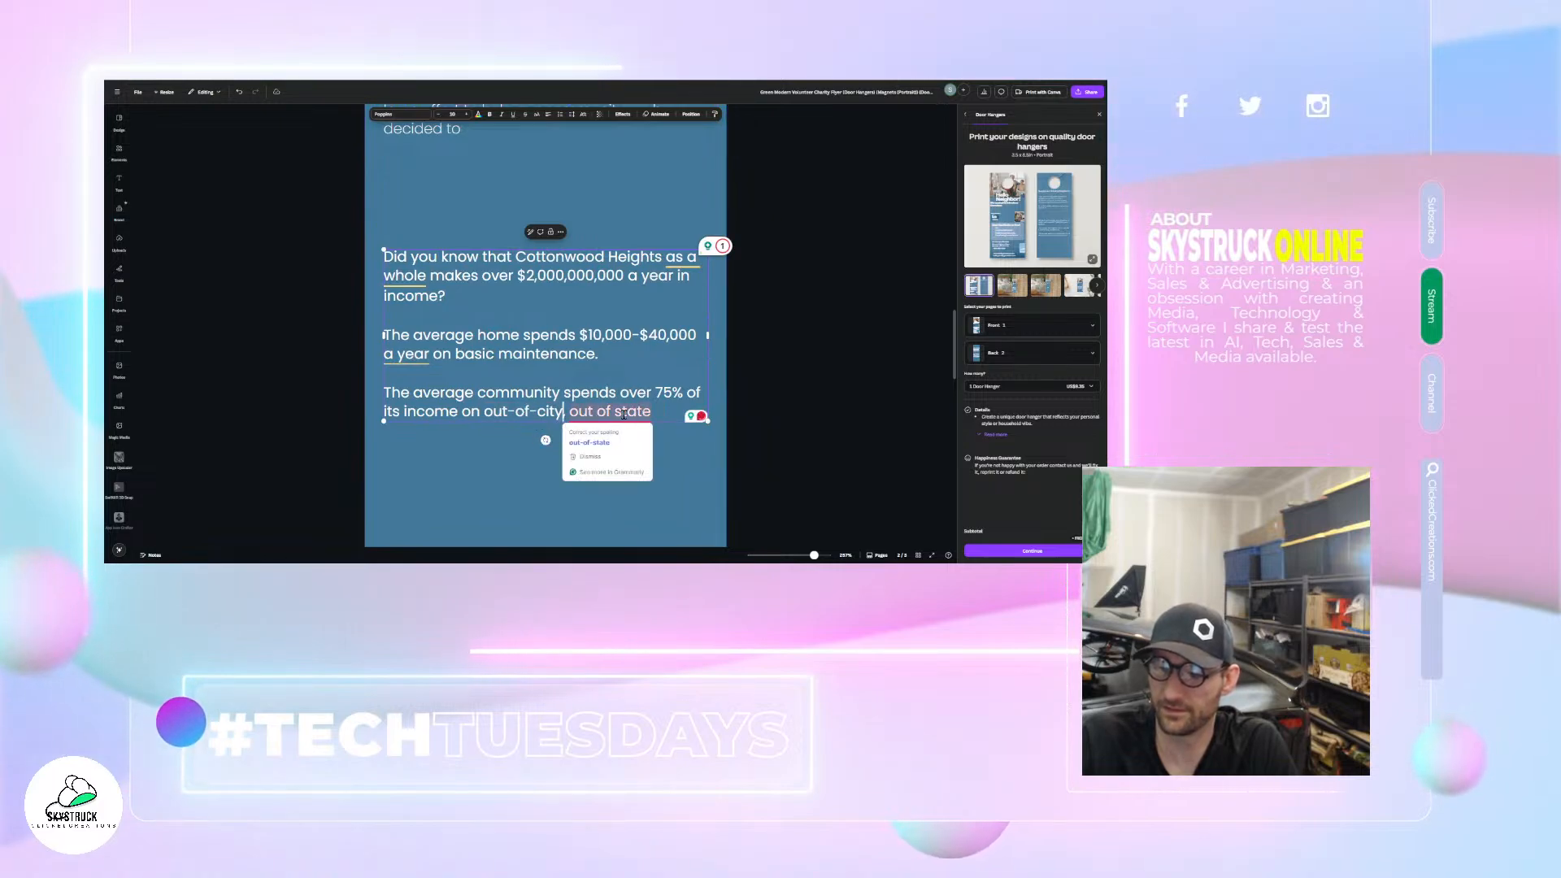
click(601, 441)
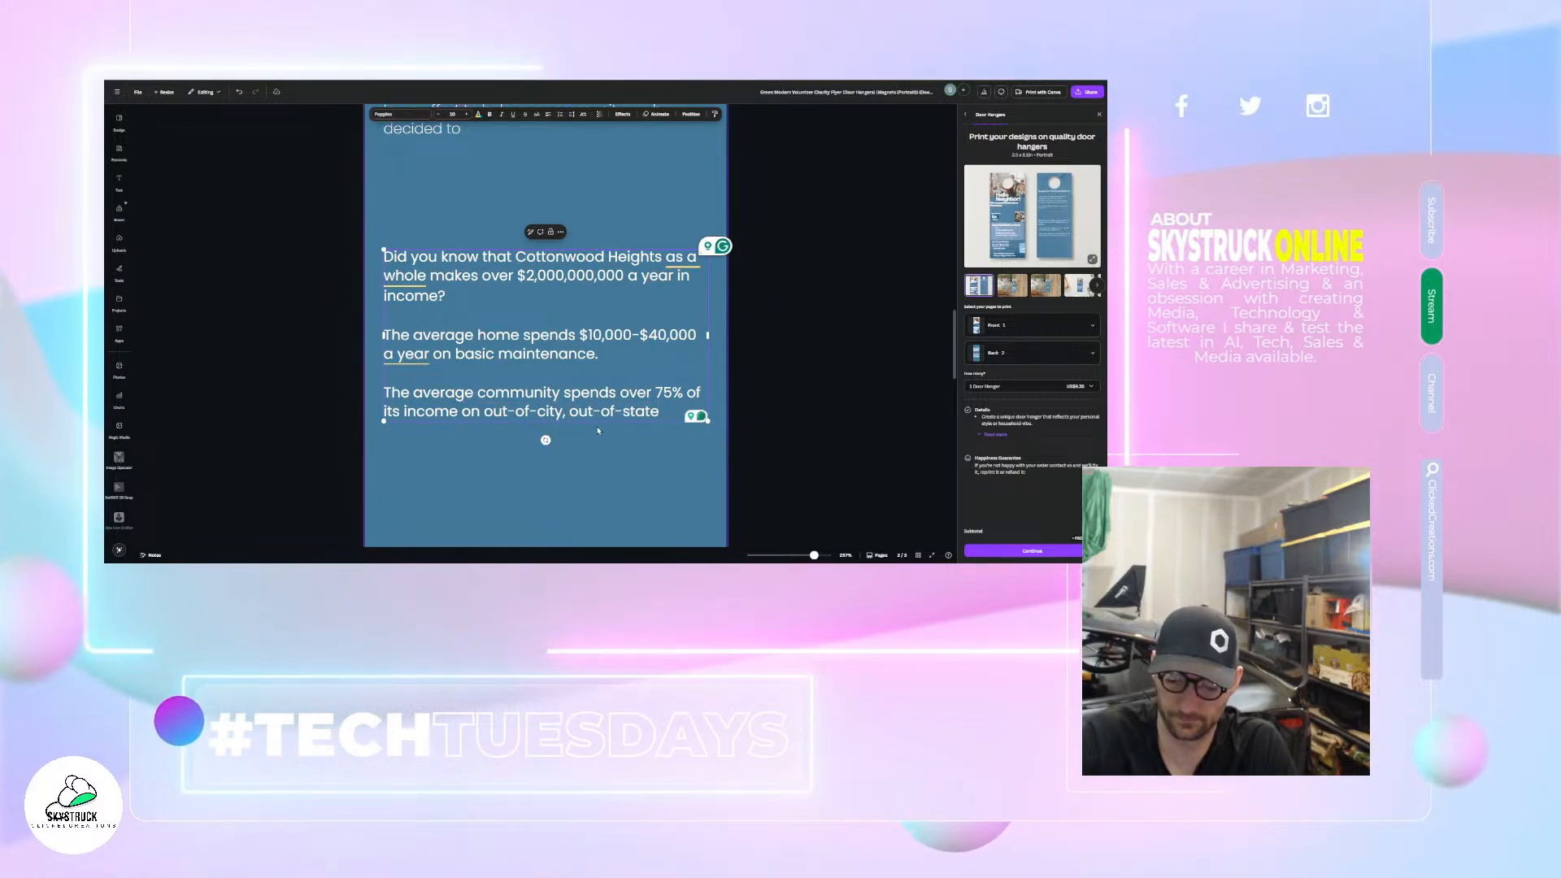
- Replace the comma between "out-of-city" and "out-of-state" with "or", and add "companies" at the end of the sentence
key(BackSpace)
key(BackSpace)
text(&)
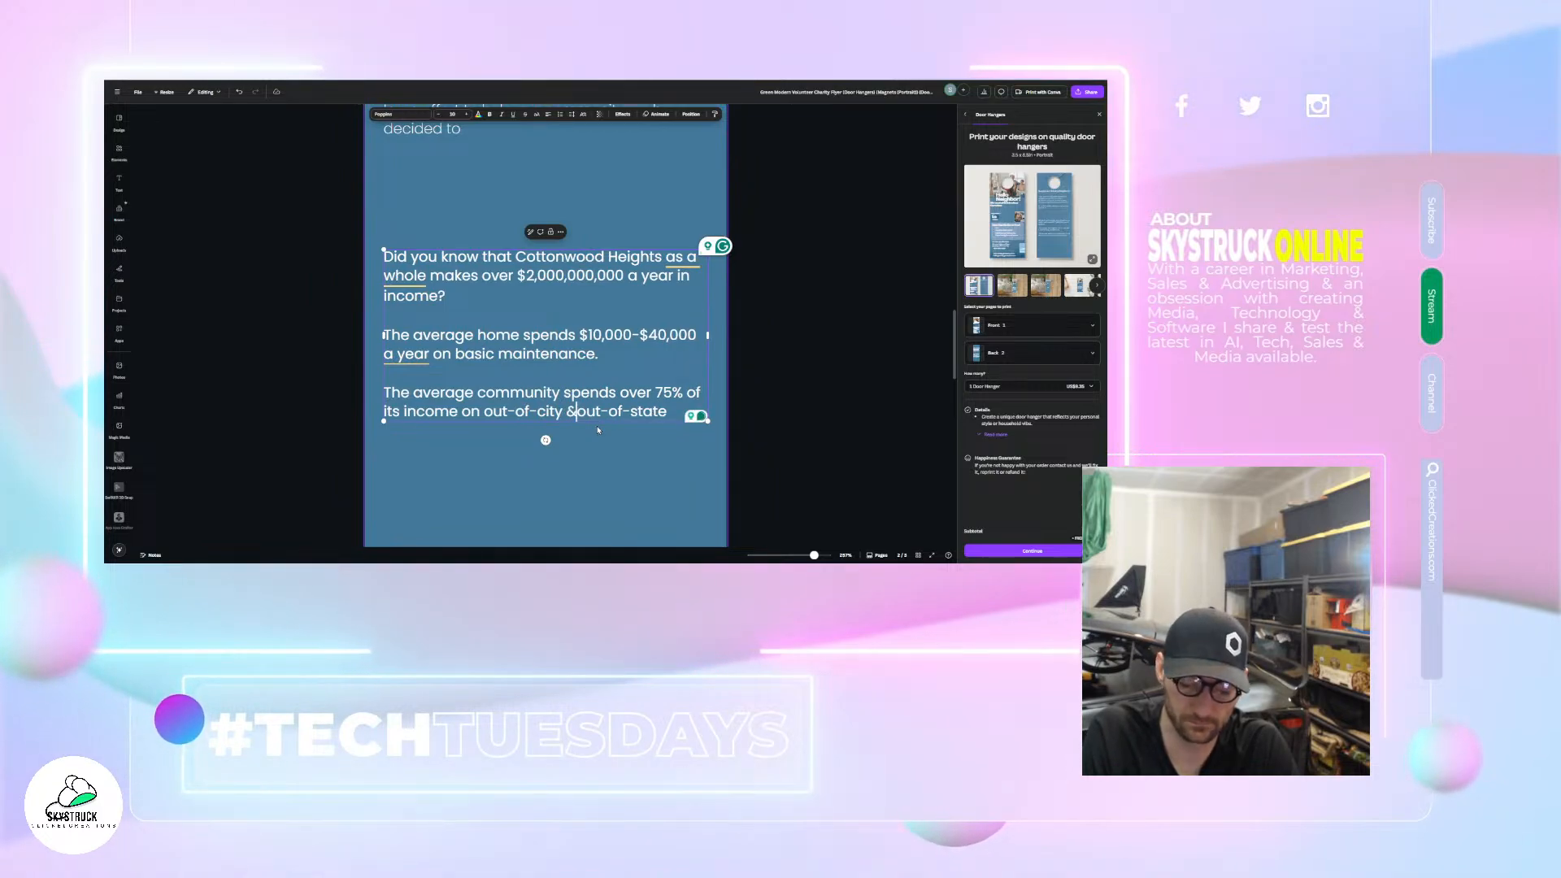
key(BackSpace)
text(or)
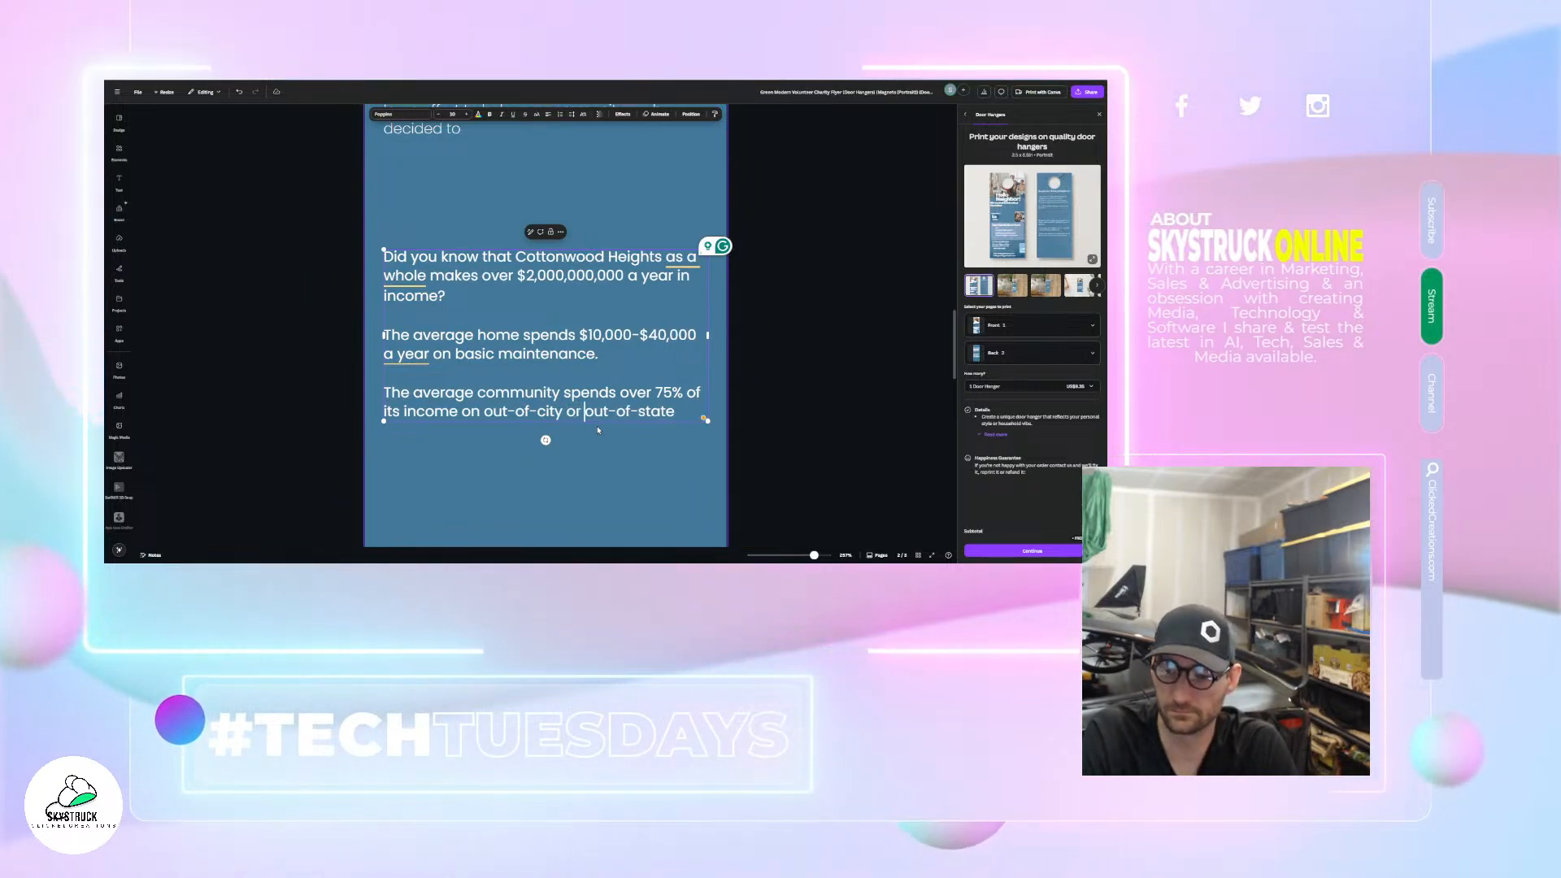
key(End)
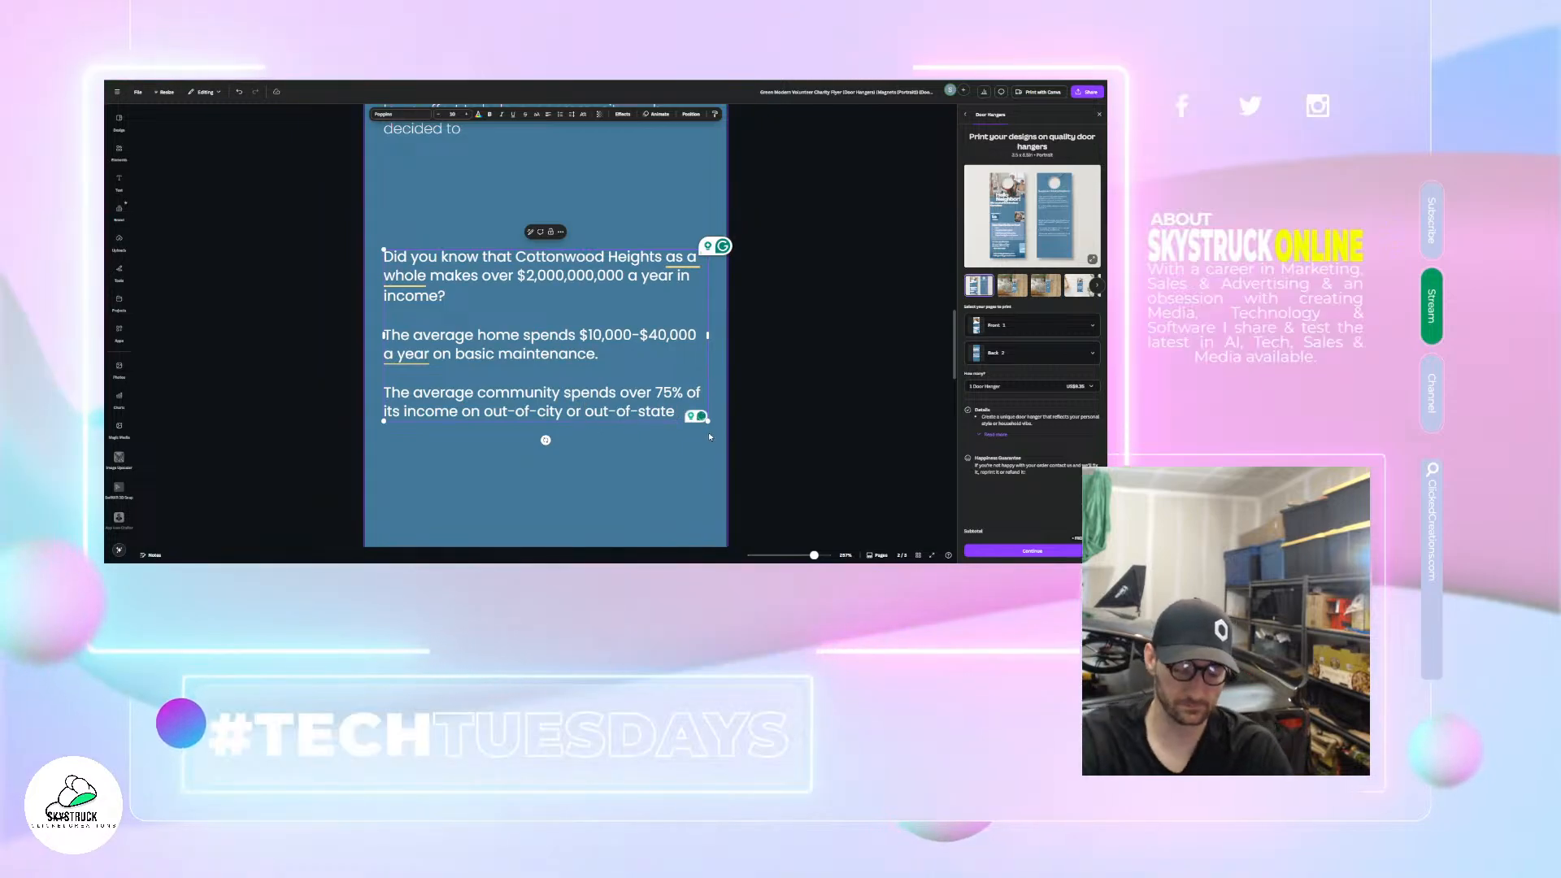
text(companies)
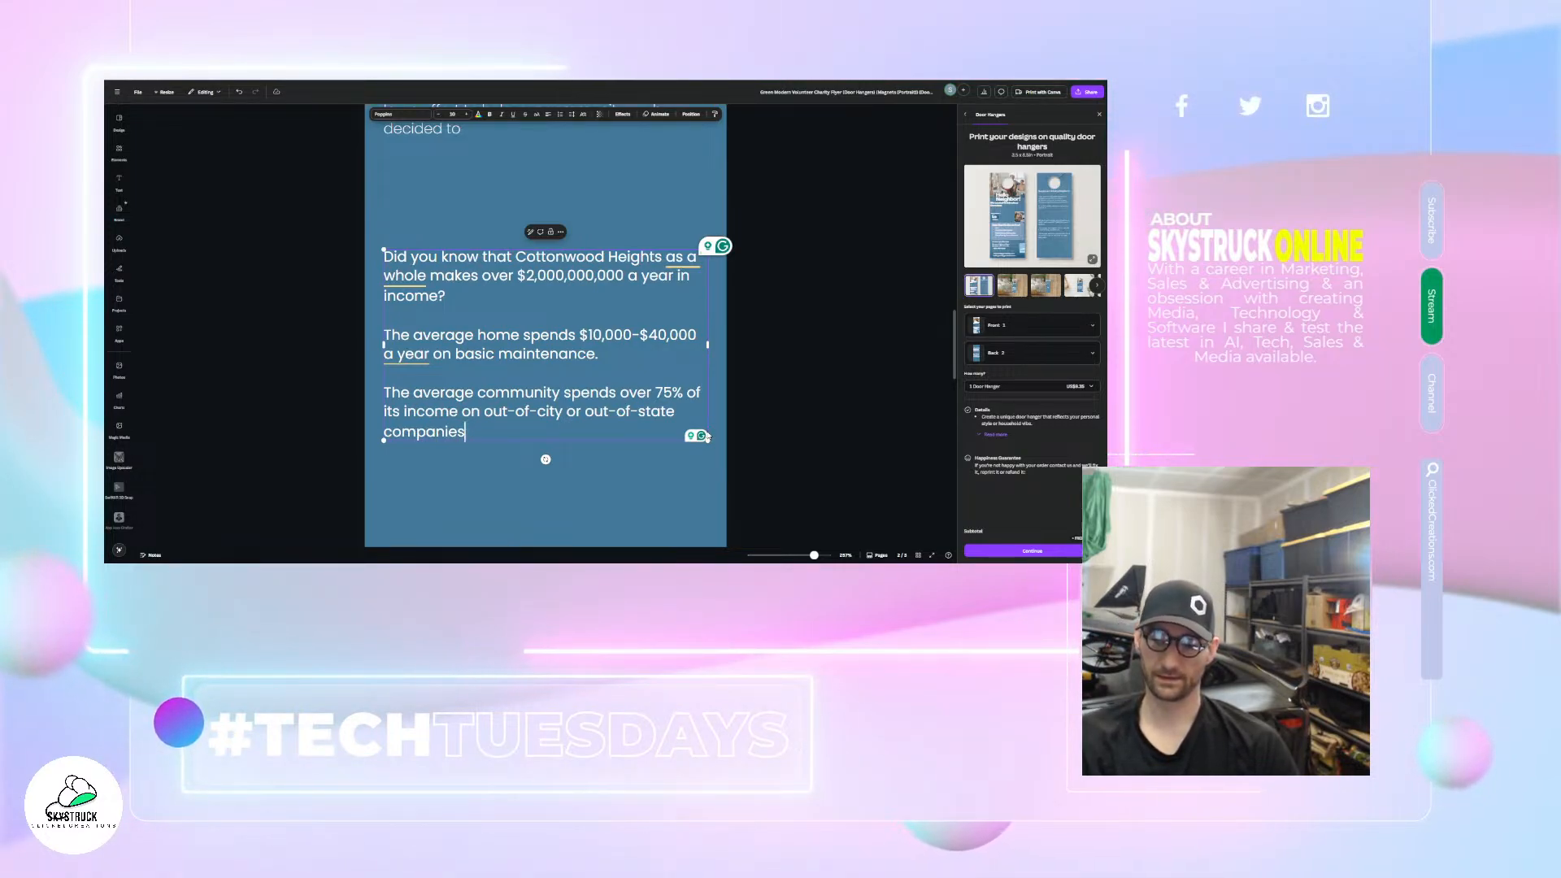
text(. With)
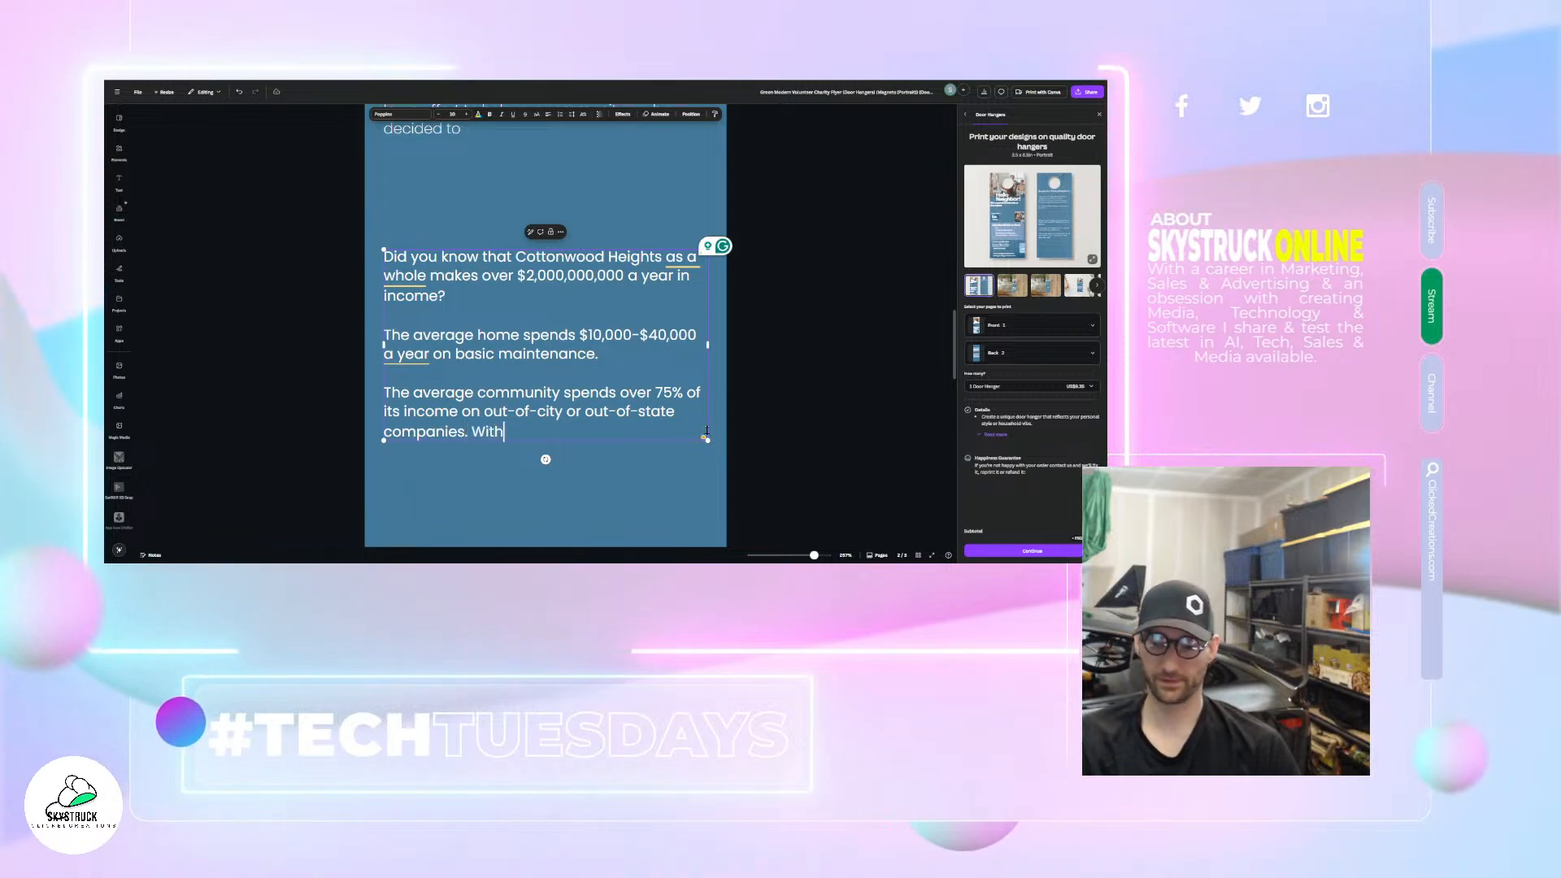
key(BackSpace)
key(BackSpace)
key(BackSpace)
key(BackSpace)
key(BackSpace)
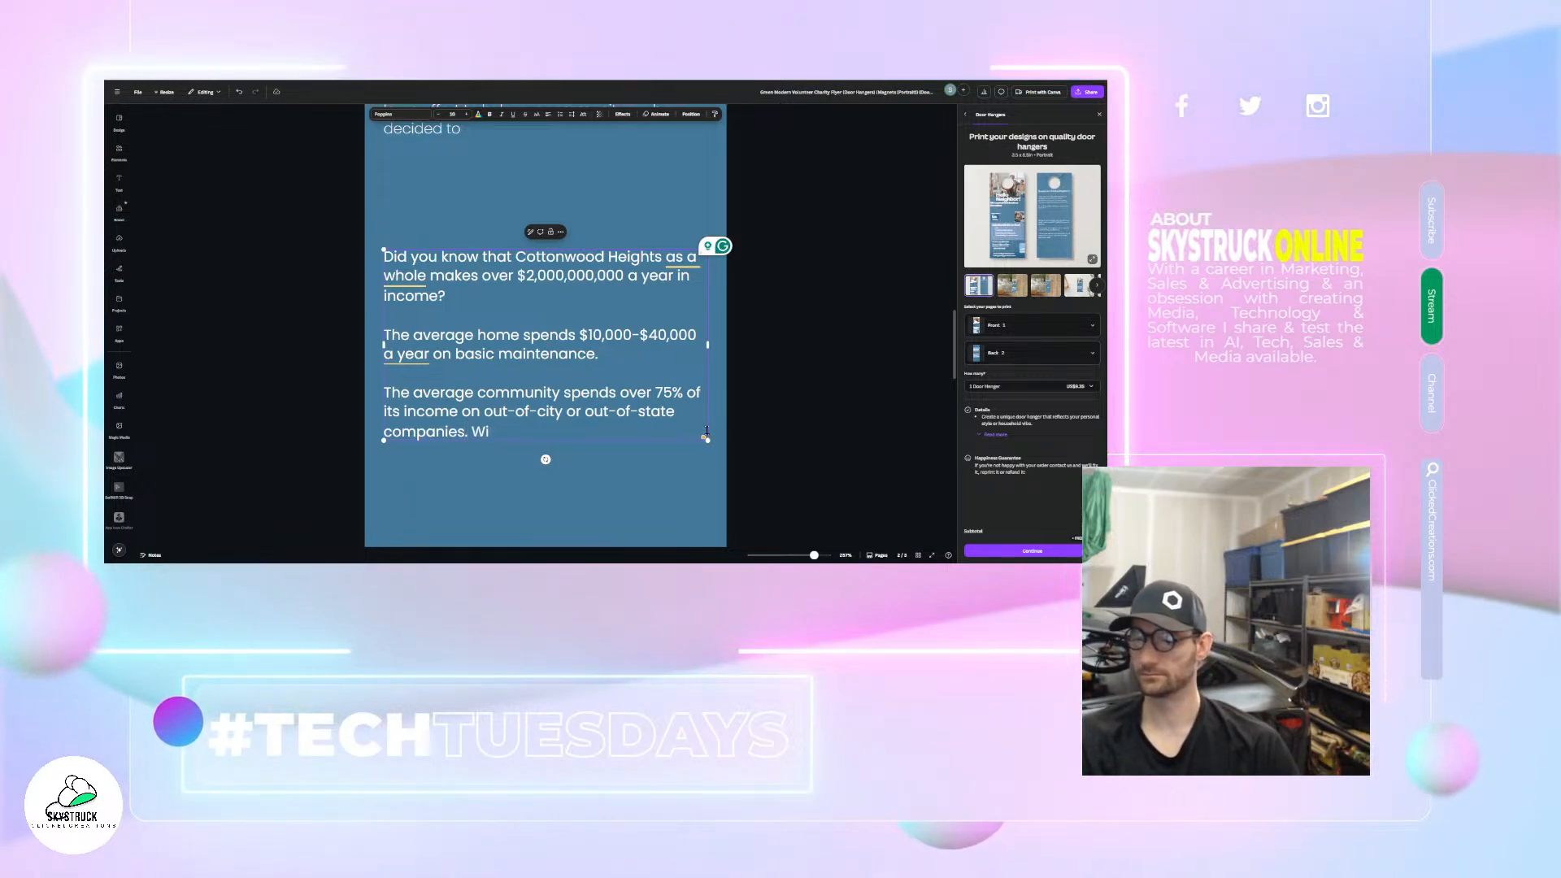
key(BackSpace)
- Continue the community sentence with "leaving a lot of local business owners needing to charge more"
text(leaving a lot of loc)
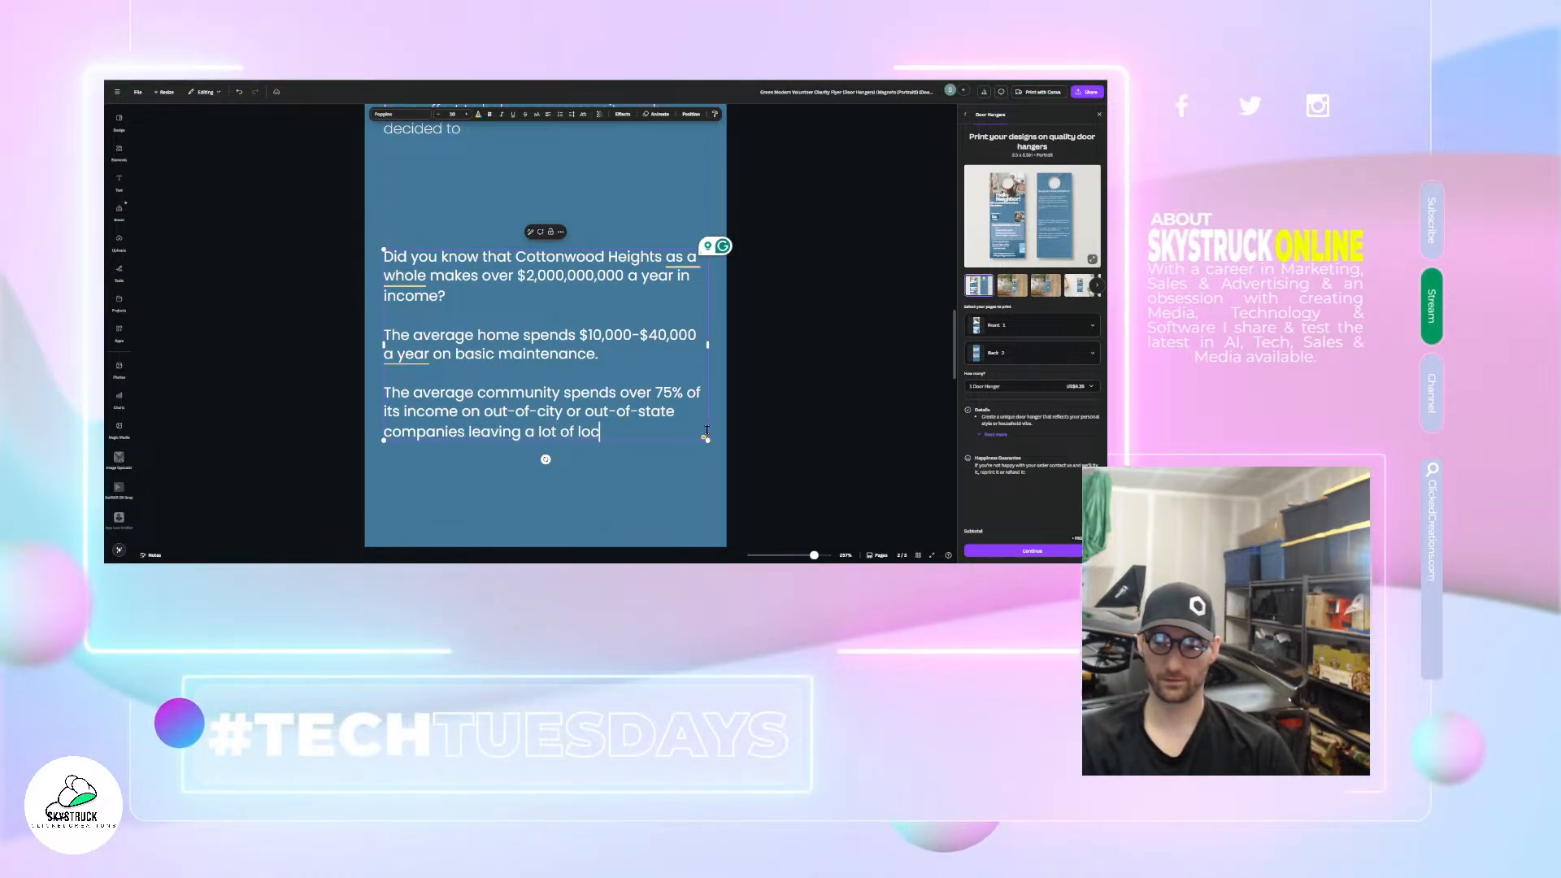
text(al)
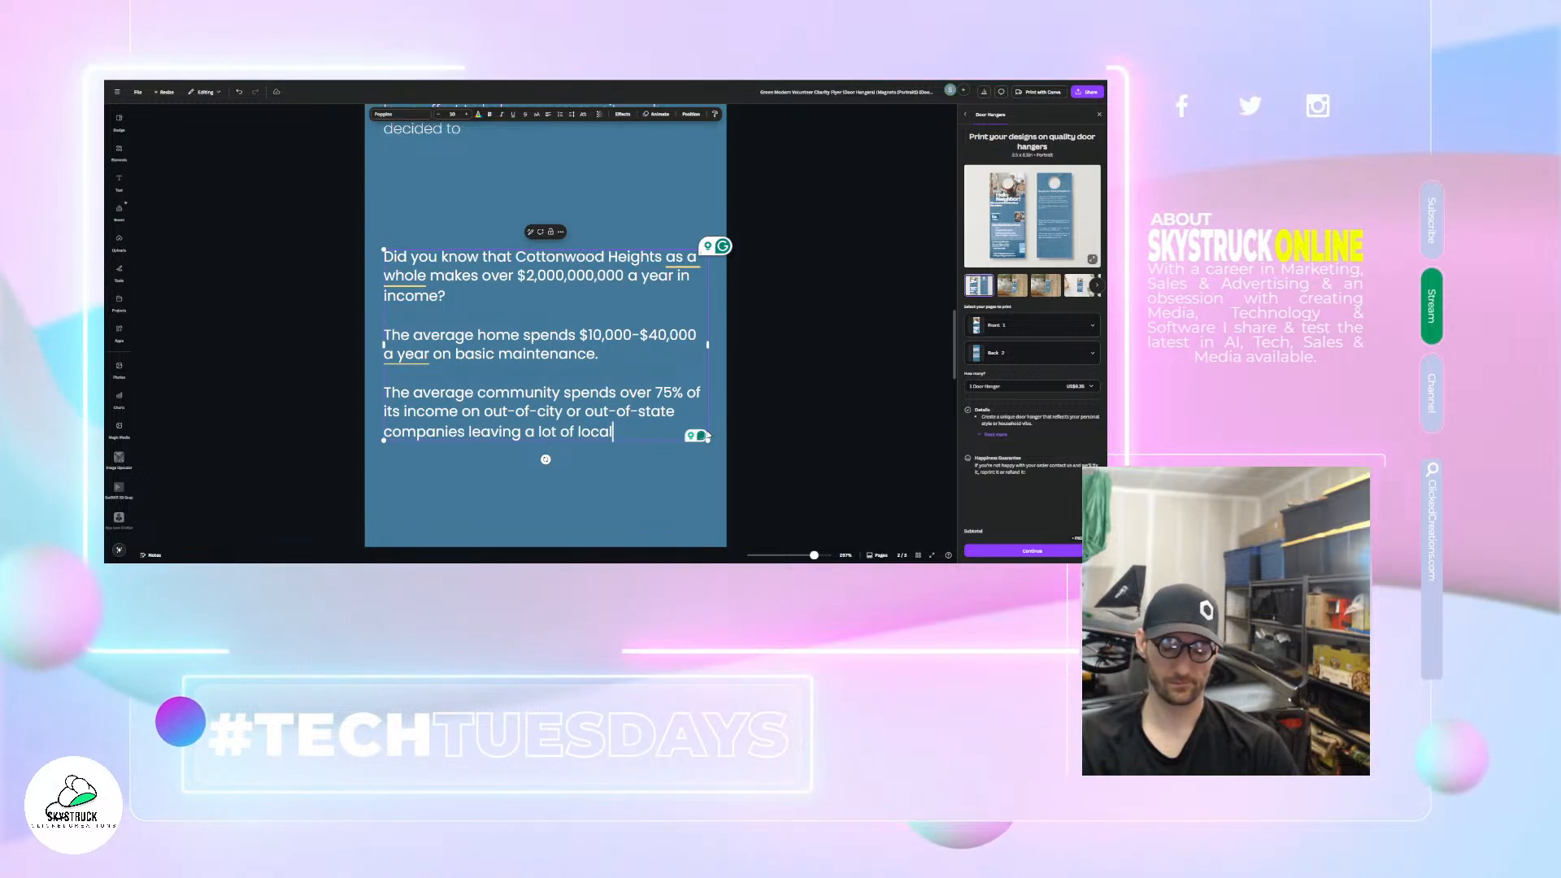
text( bus)
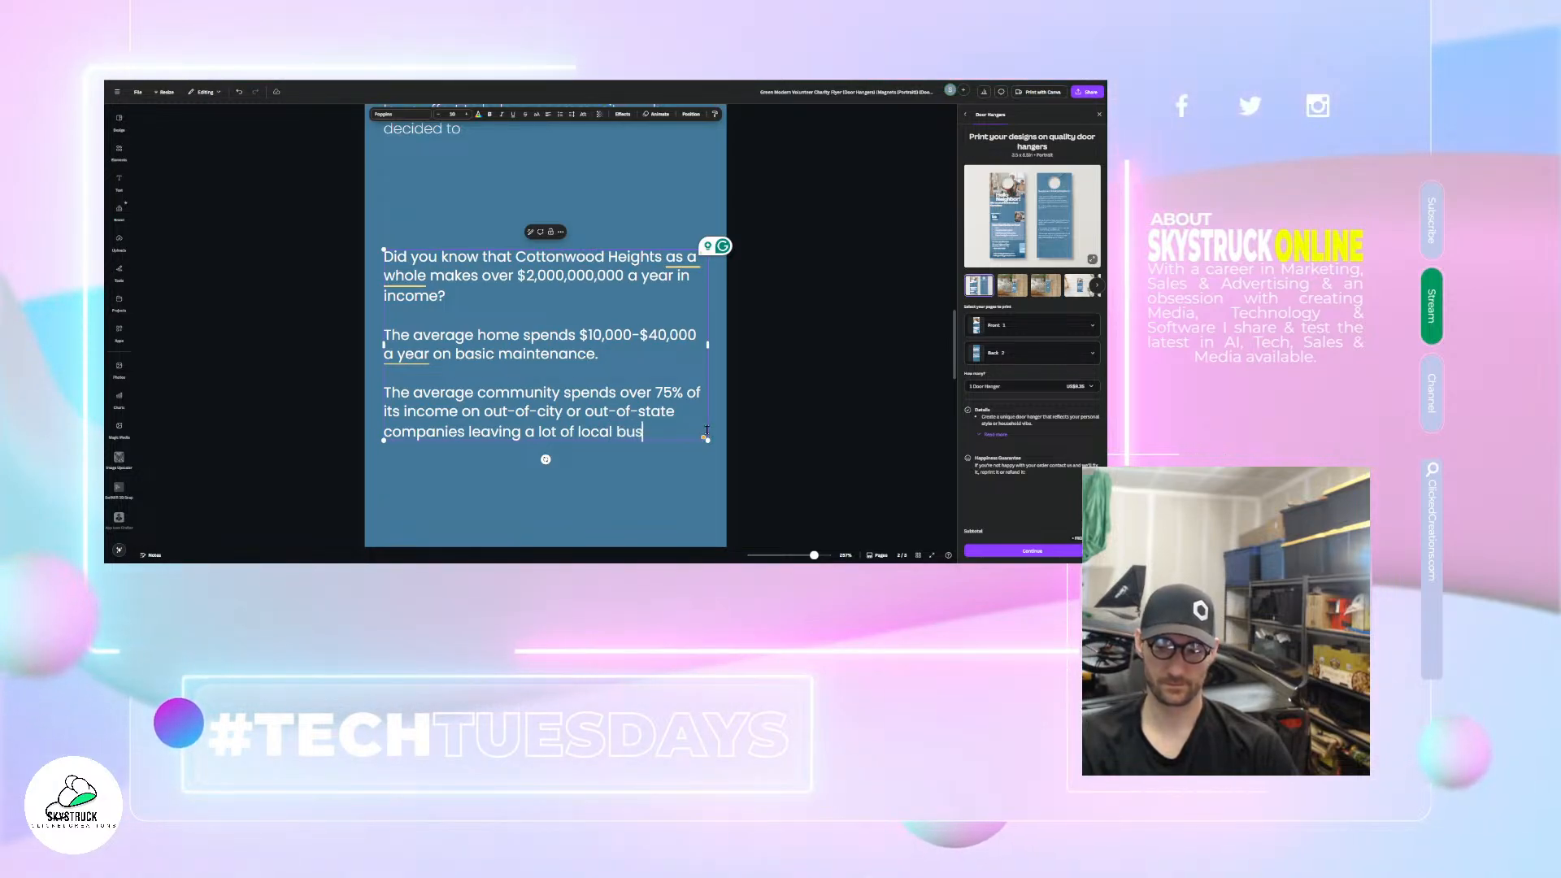
text(iness ow)
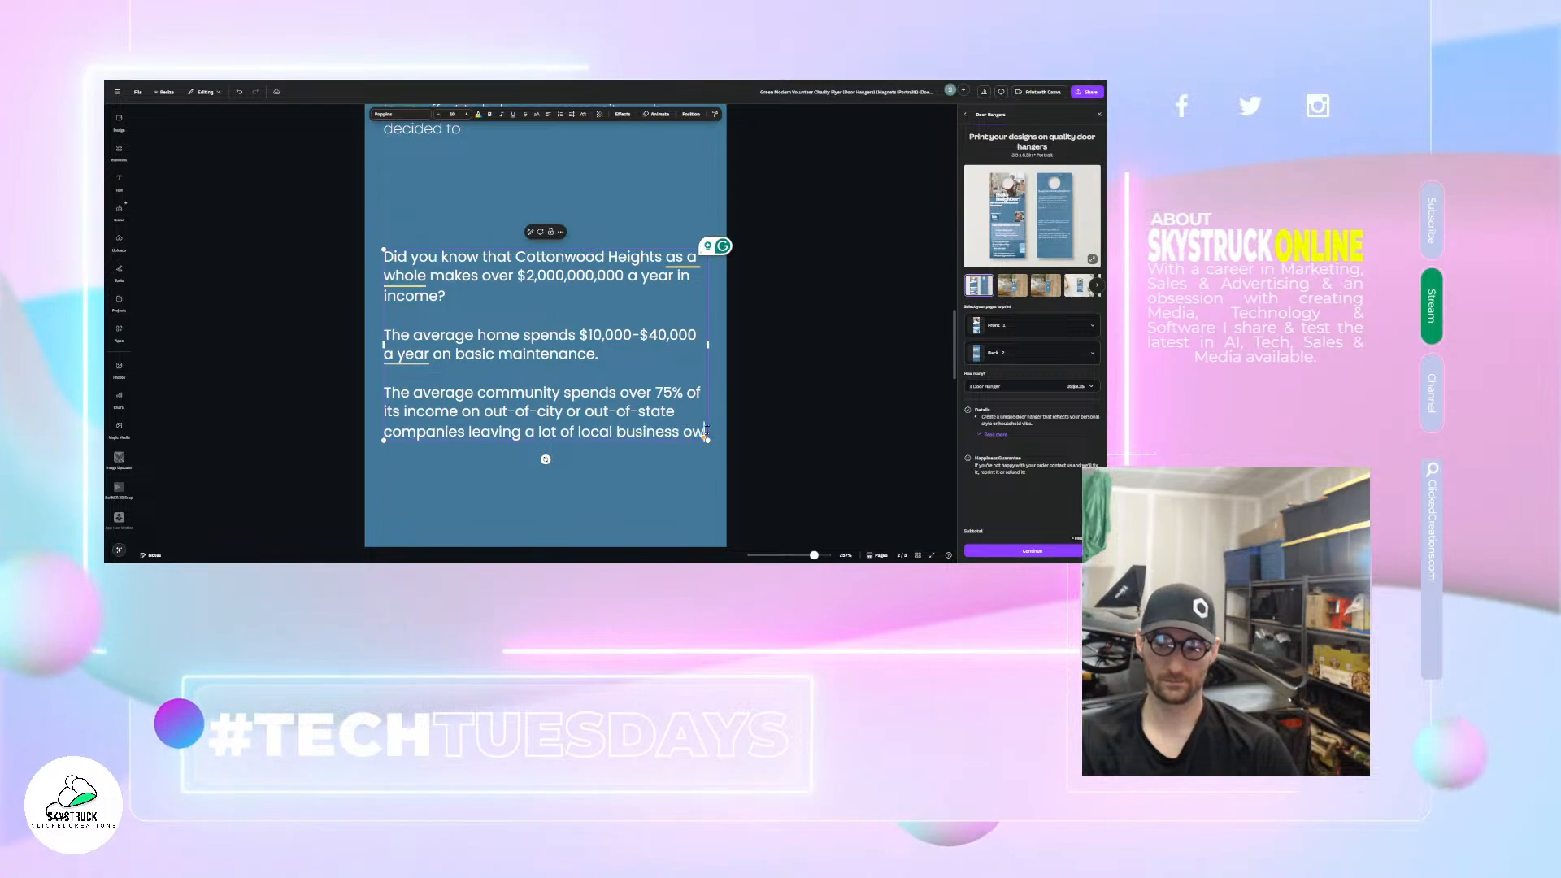
text(ners)
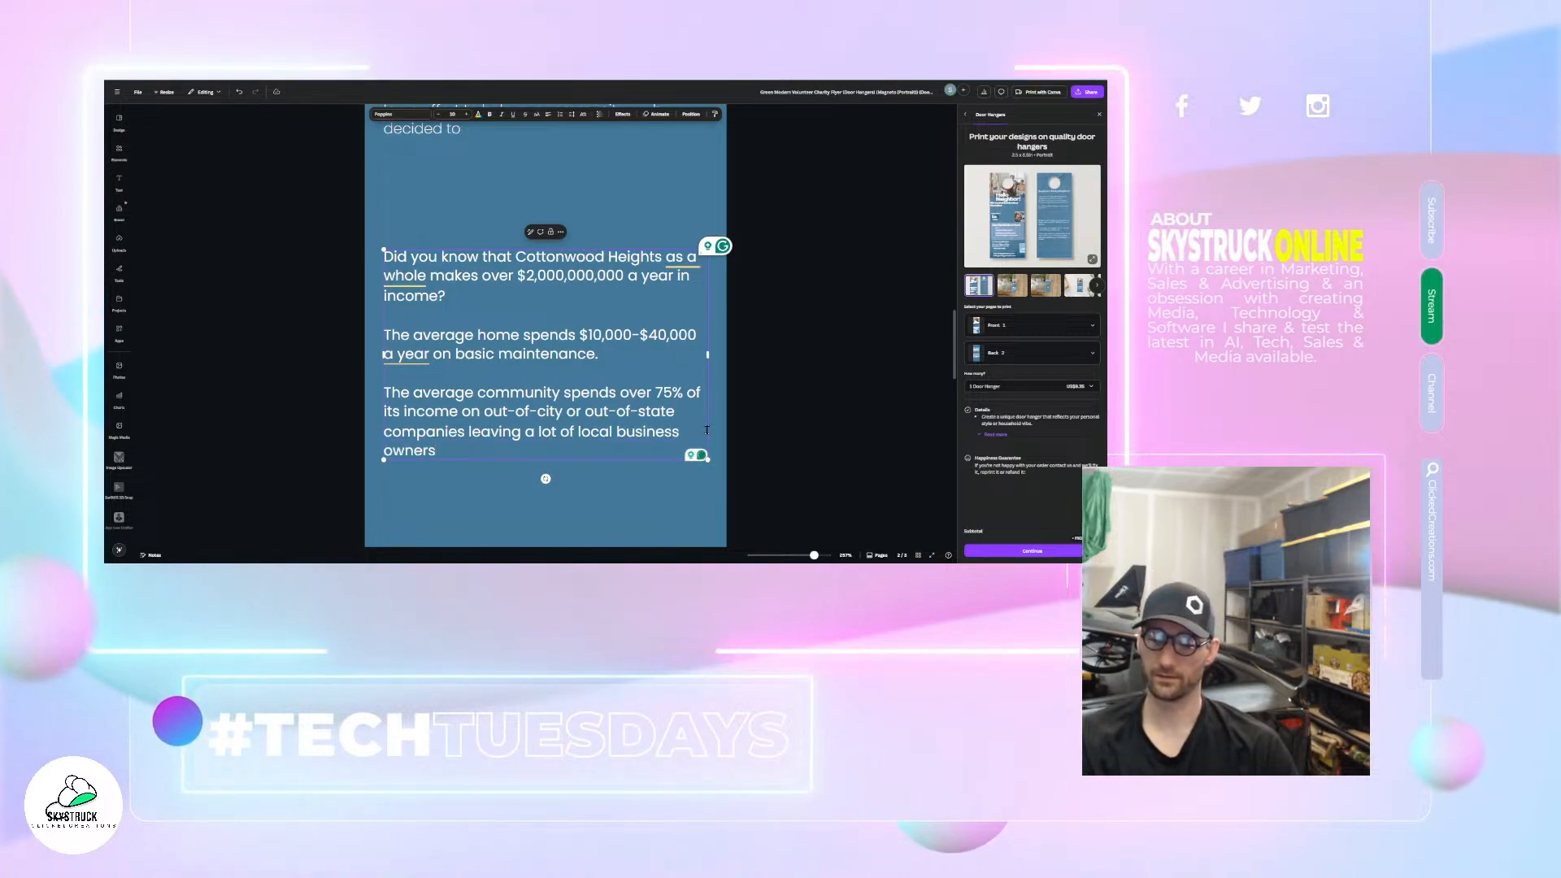
text( needi)
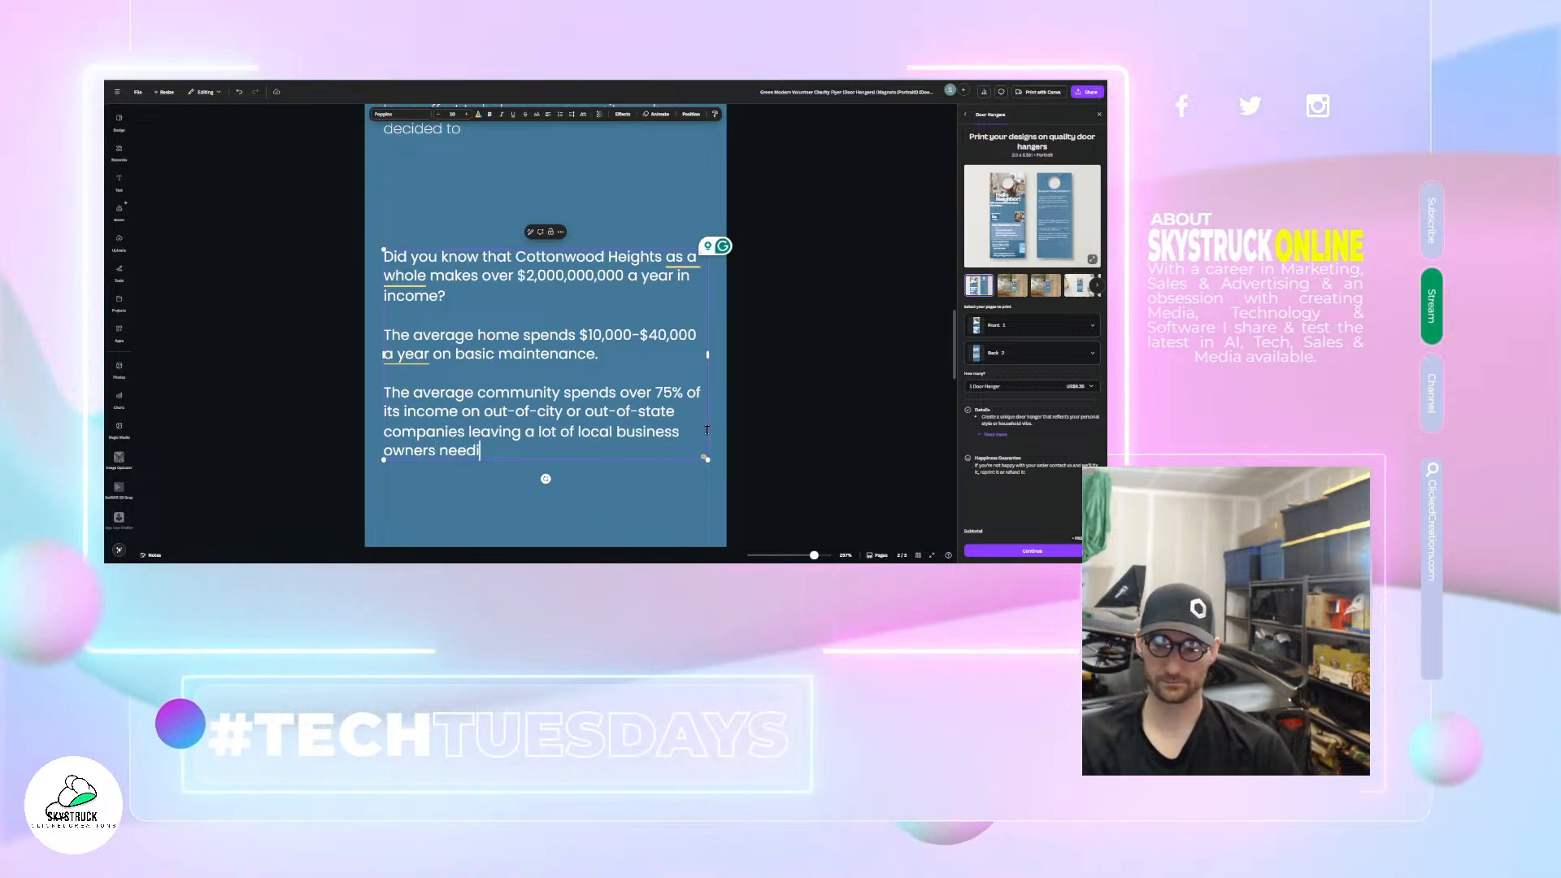
text(ng to charge more )
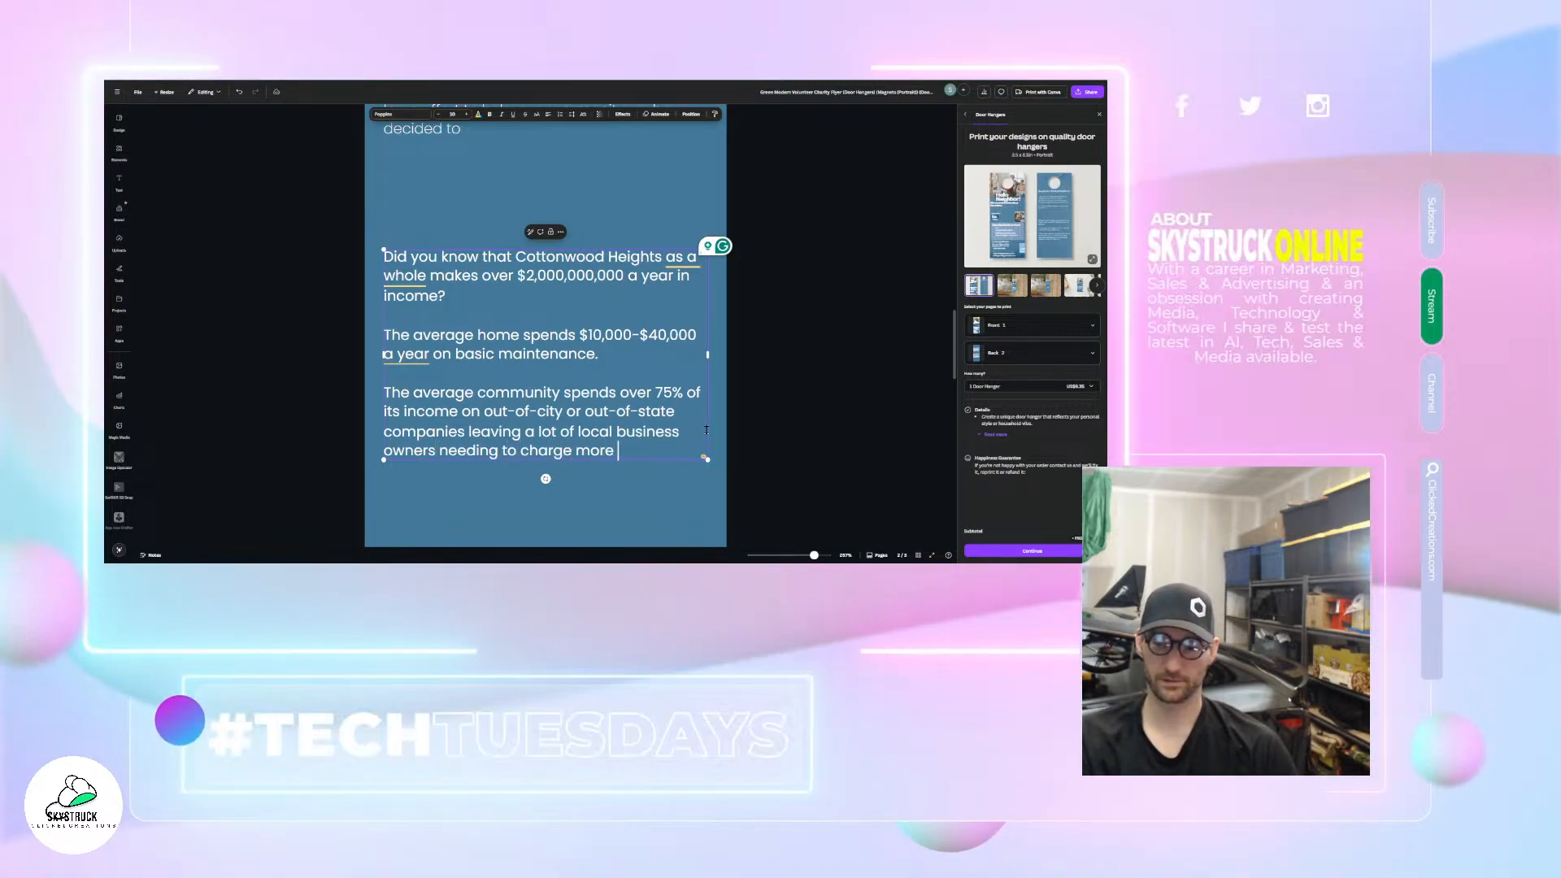
text(to survive or)
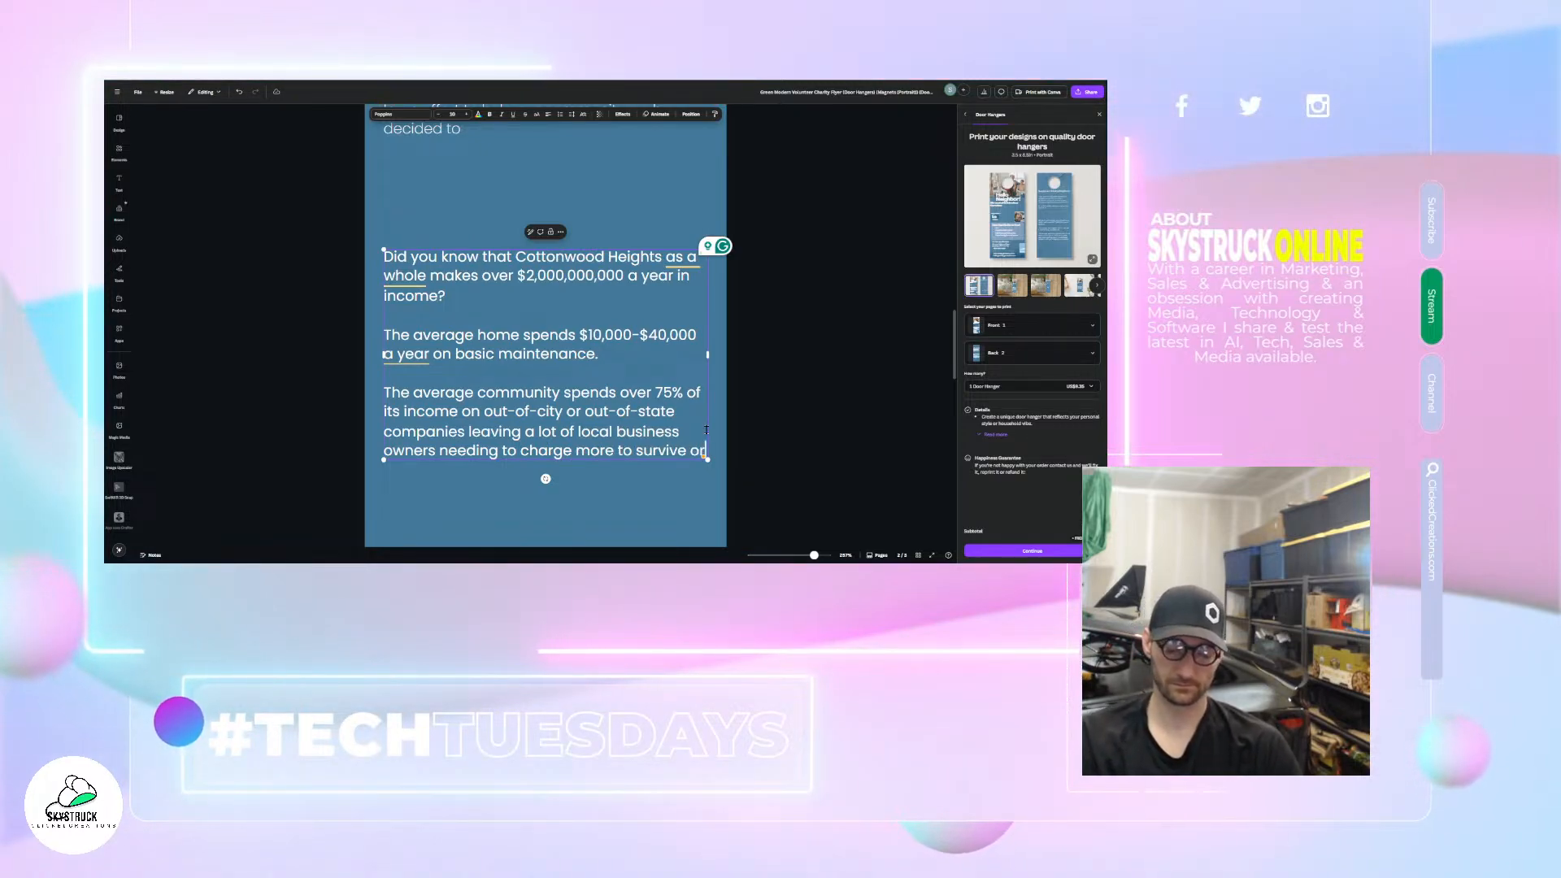
text( fail as a)
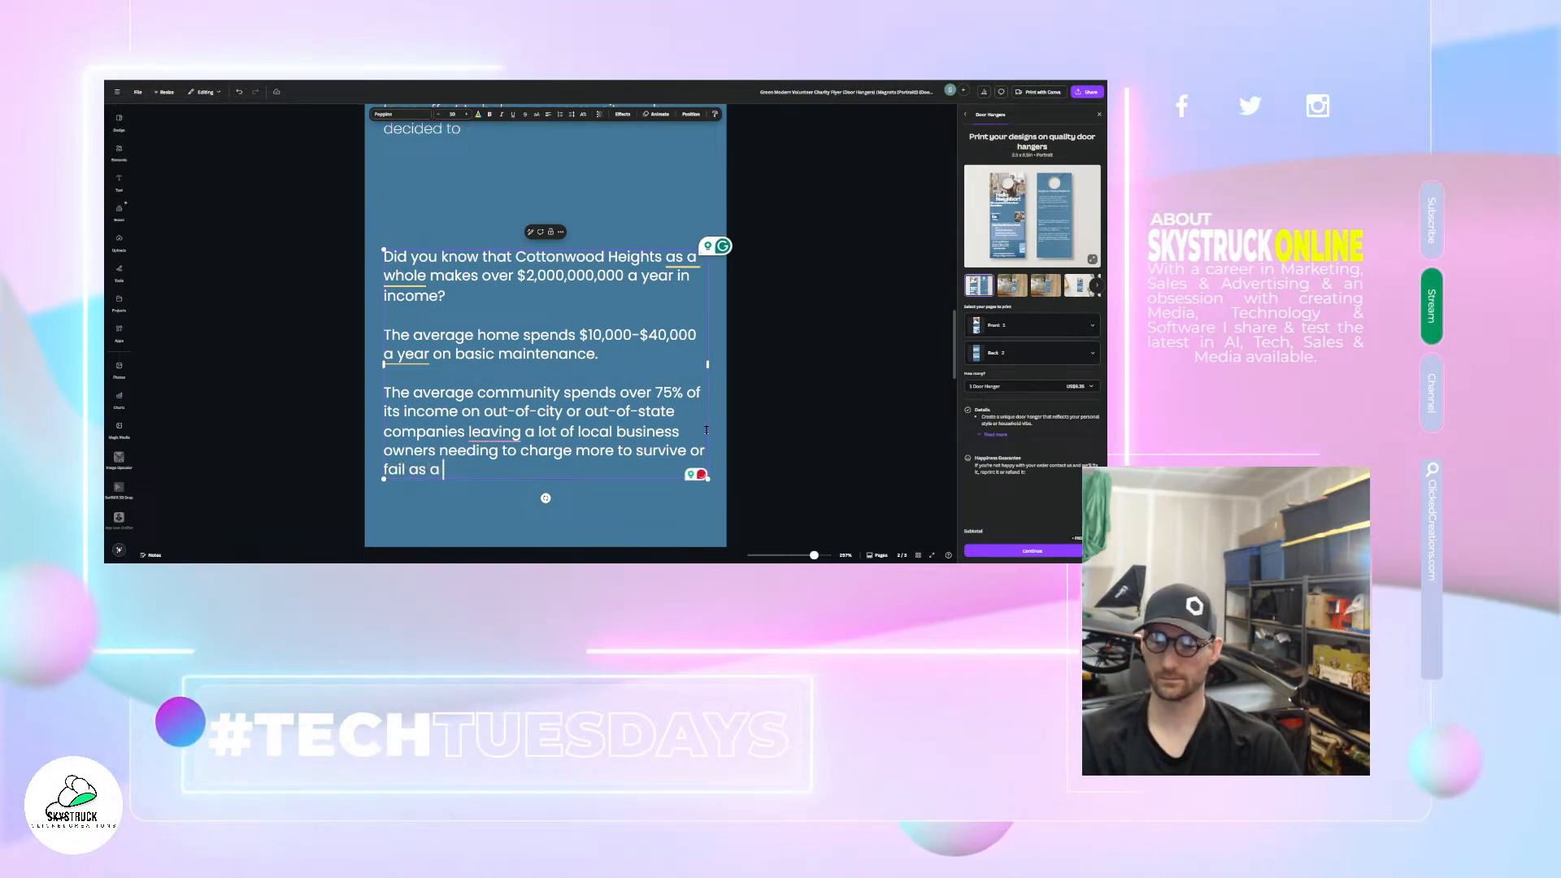
key(BackSpace)
key(BackSpace)
key(BackSpace)
key(BackSpace)
key(BackSpace)
key(BackSpace)
key(BackSpace)
key(BackSpace)
key(BackSpace)
key(BackSpace)
key(BackSpace)
key(BackSpace)
key(BackSpace)
key(BackSpace)
key(BackSpace)
key(BackSpace)
key(BackSpace)
key(BackSpace)
key(BackSpace)
key(BackSpace)
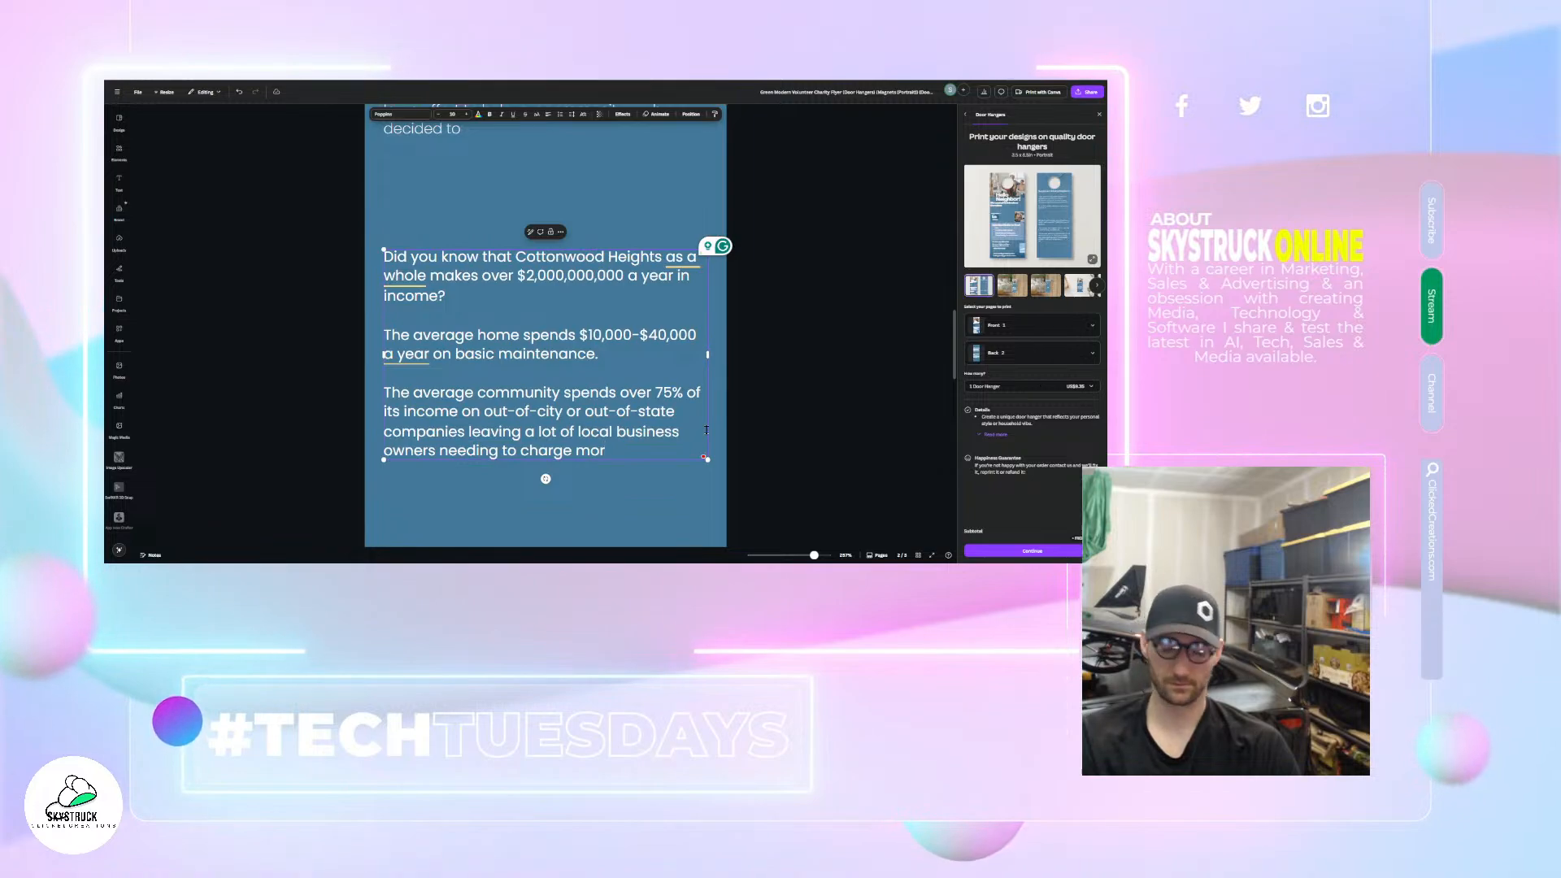
- Extend the sentence after "charge more" with ", go into more debt and often enough losing their"
text(e,)
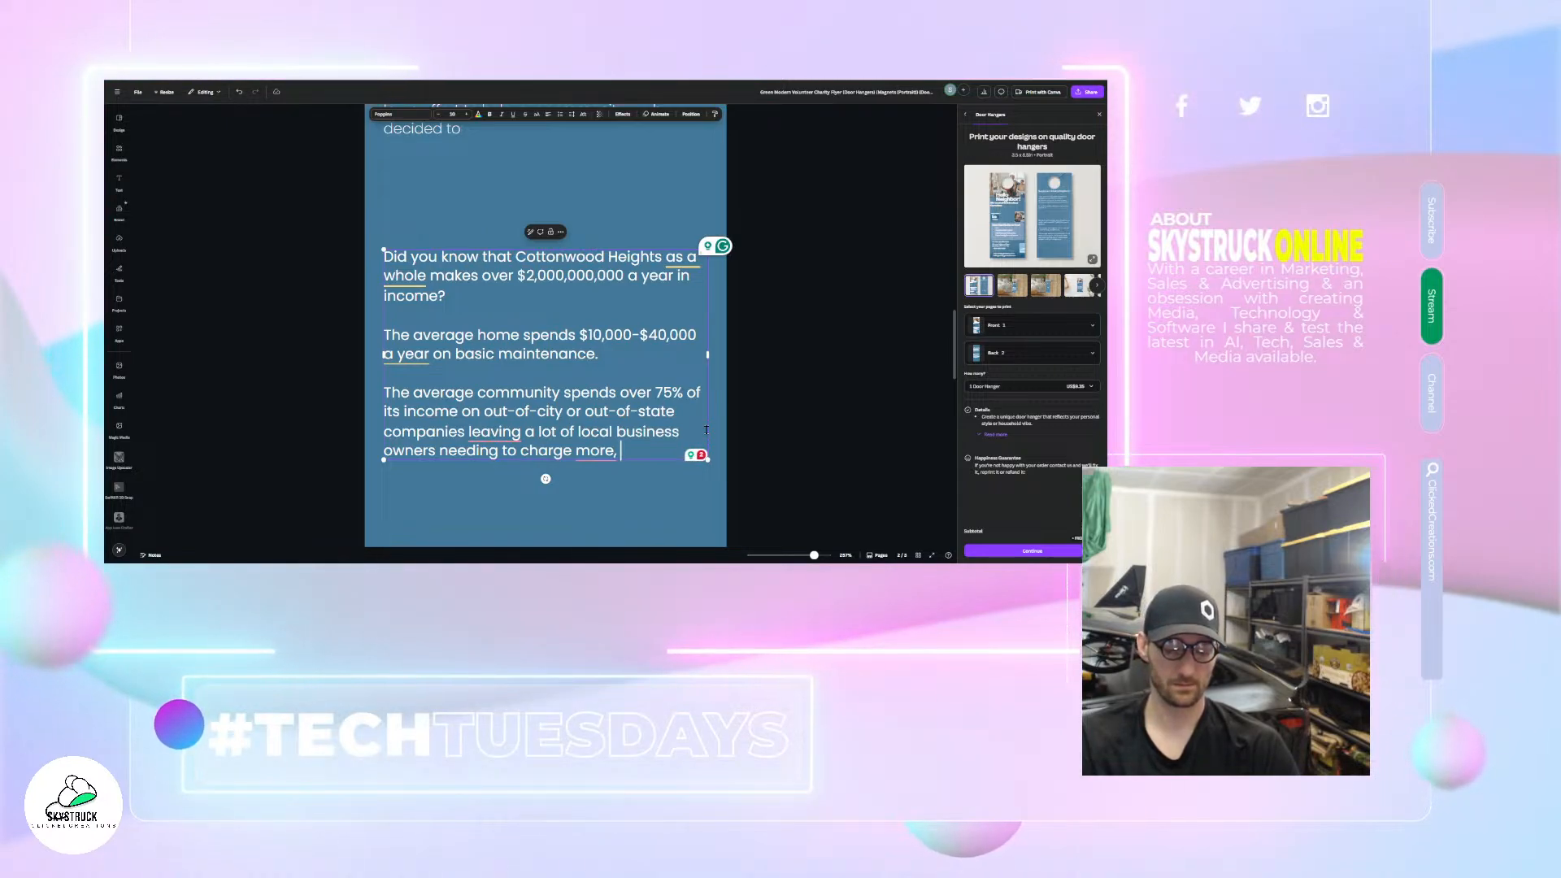
text(go into more and mo)
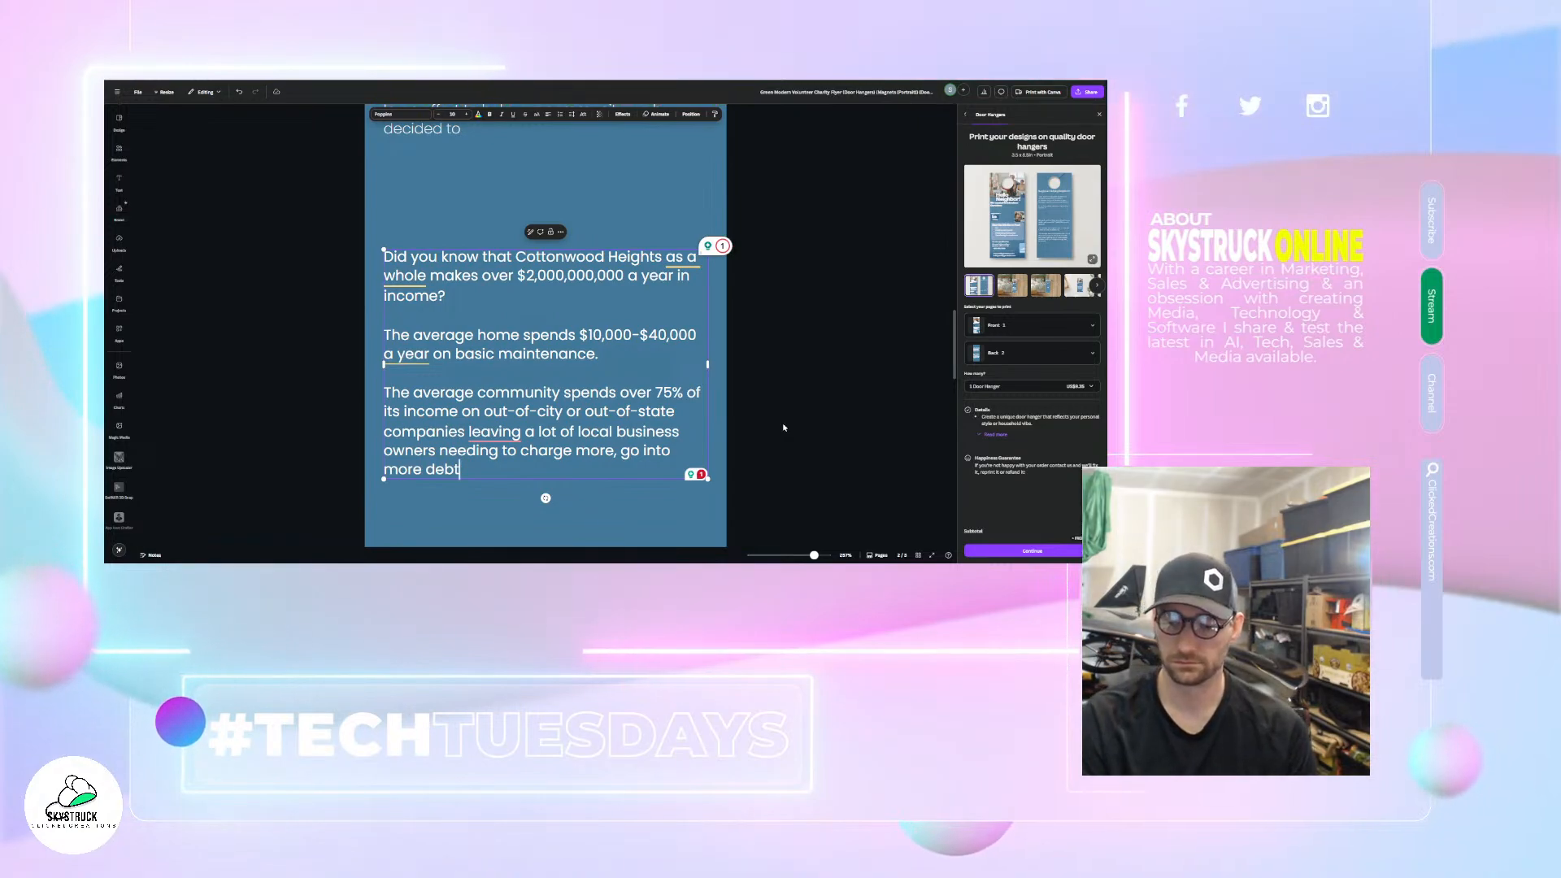
text(and)
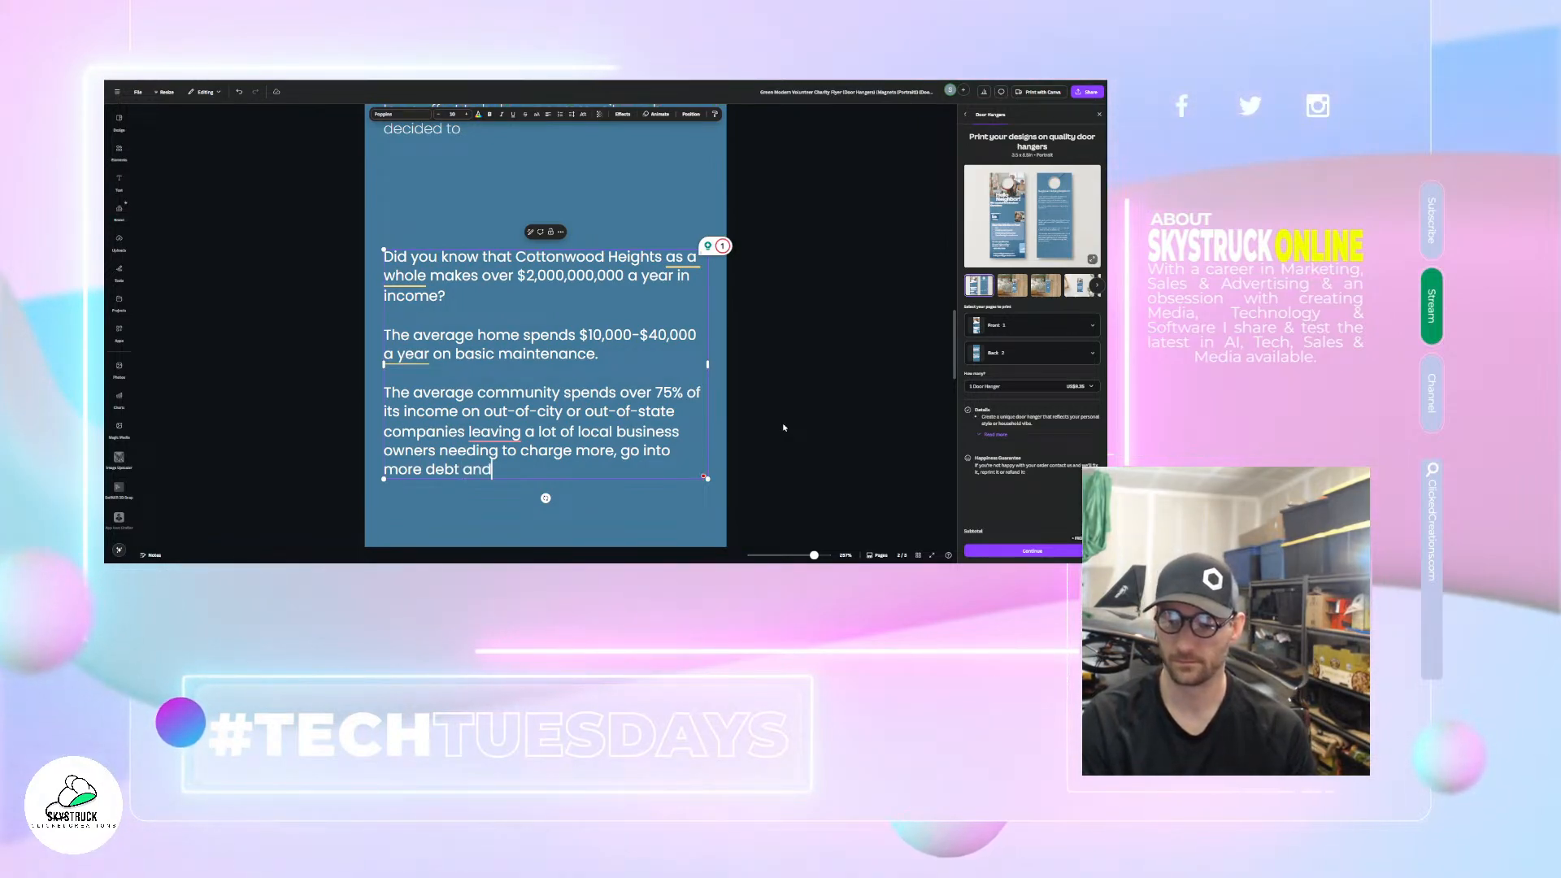
text( often)
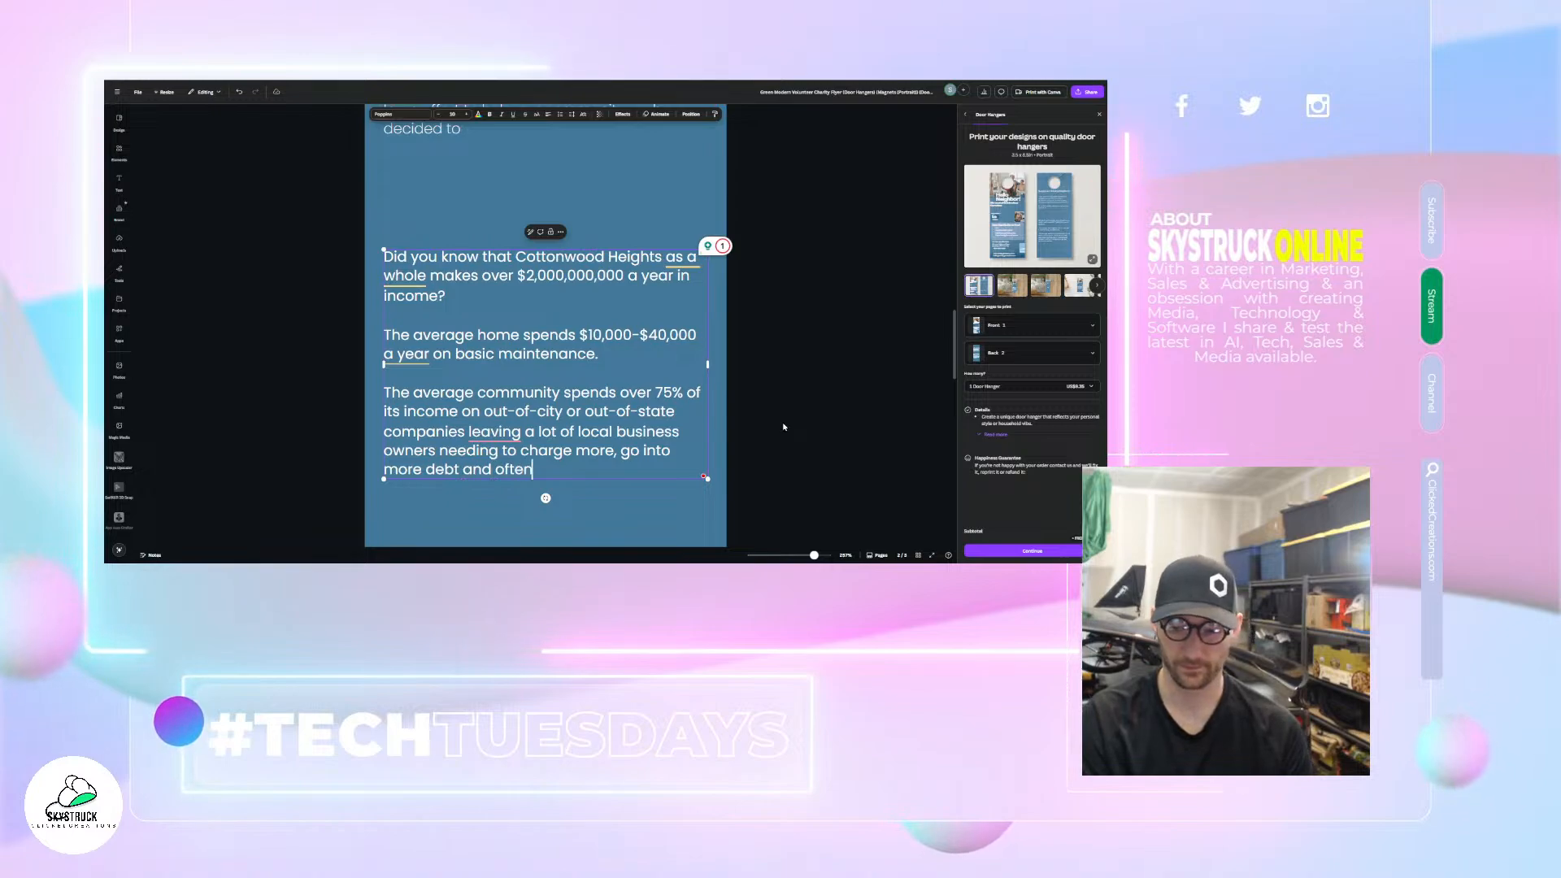
text( enough)
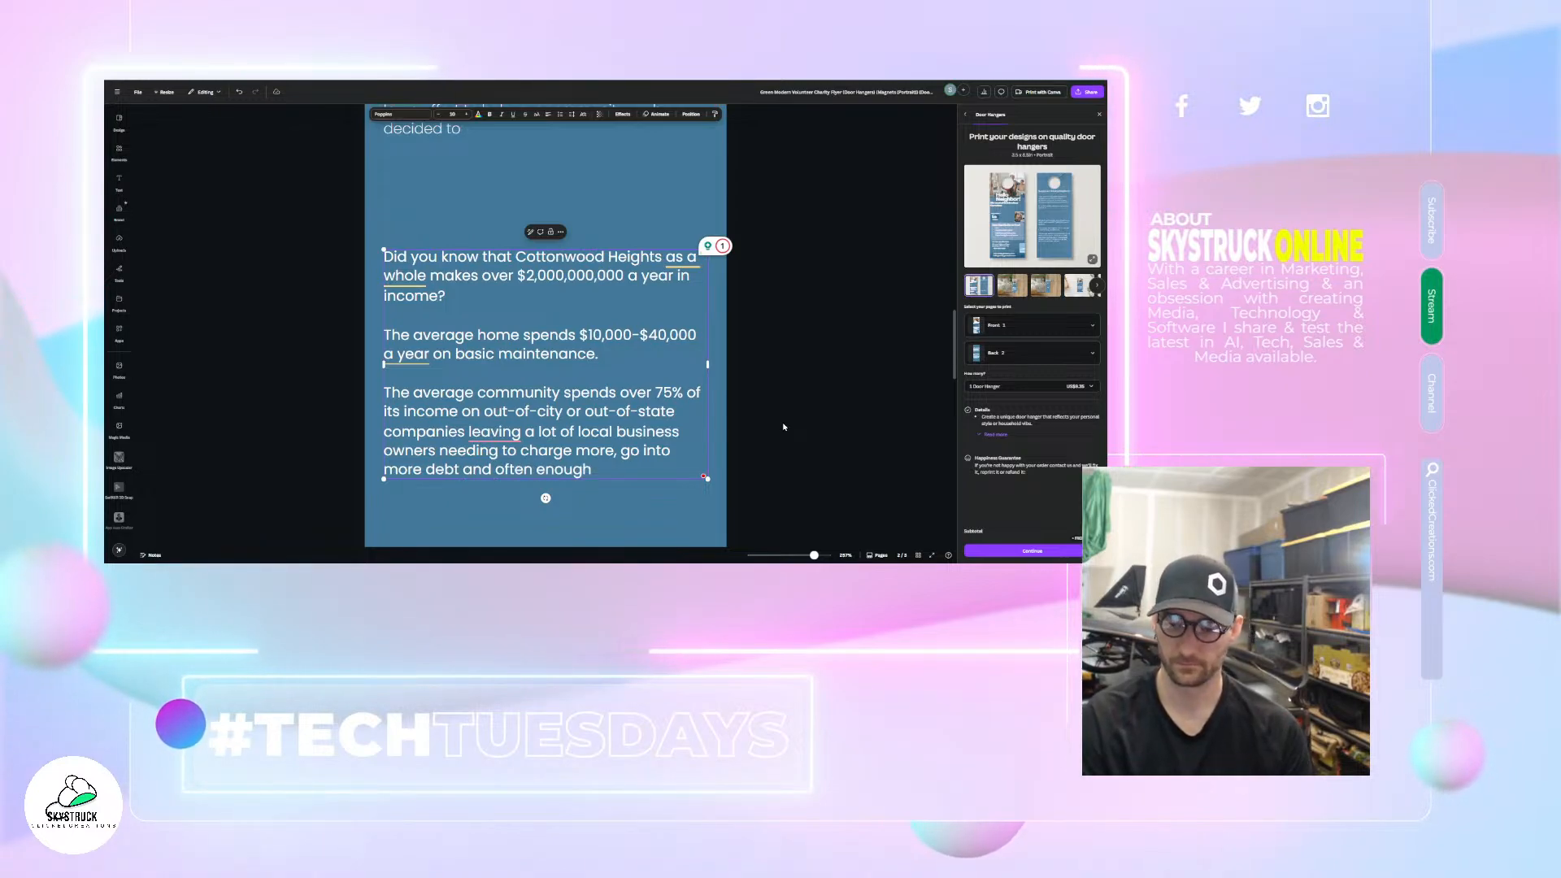
text( losing their)
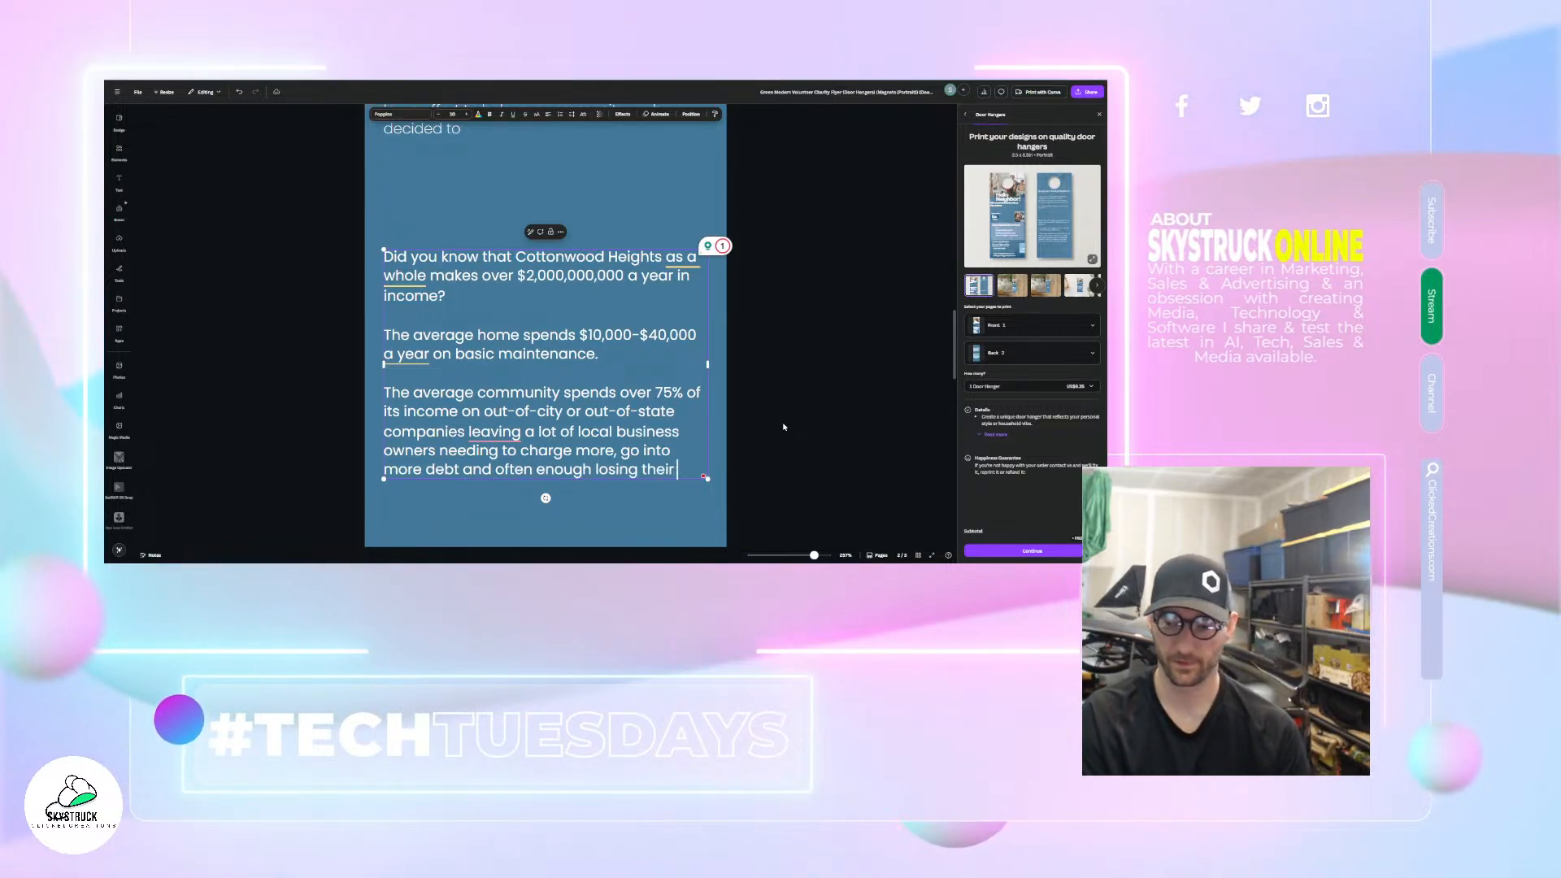
- Finish the community sentence with "company as they cant compete with the margine of a fortune 500 company."
text( company as the)
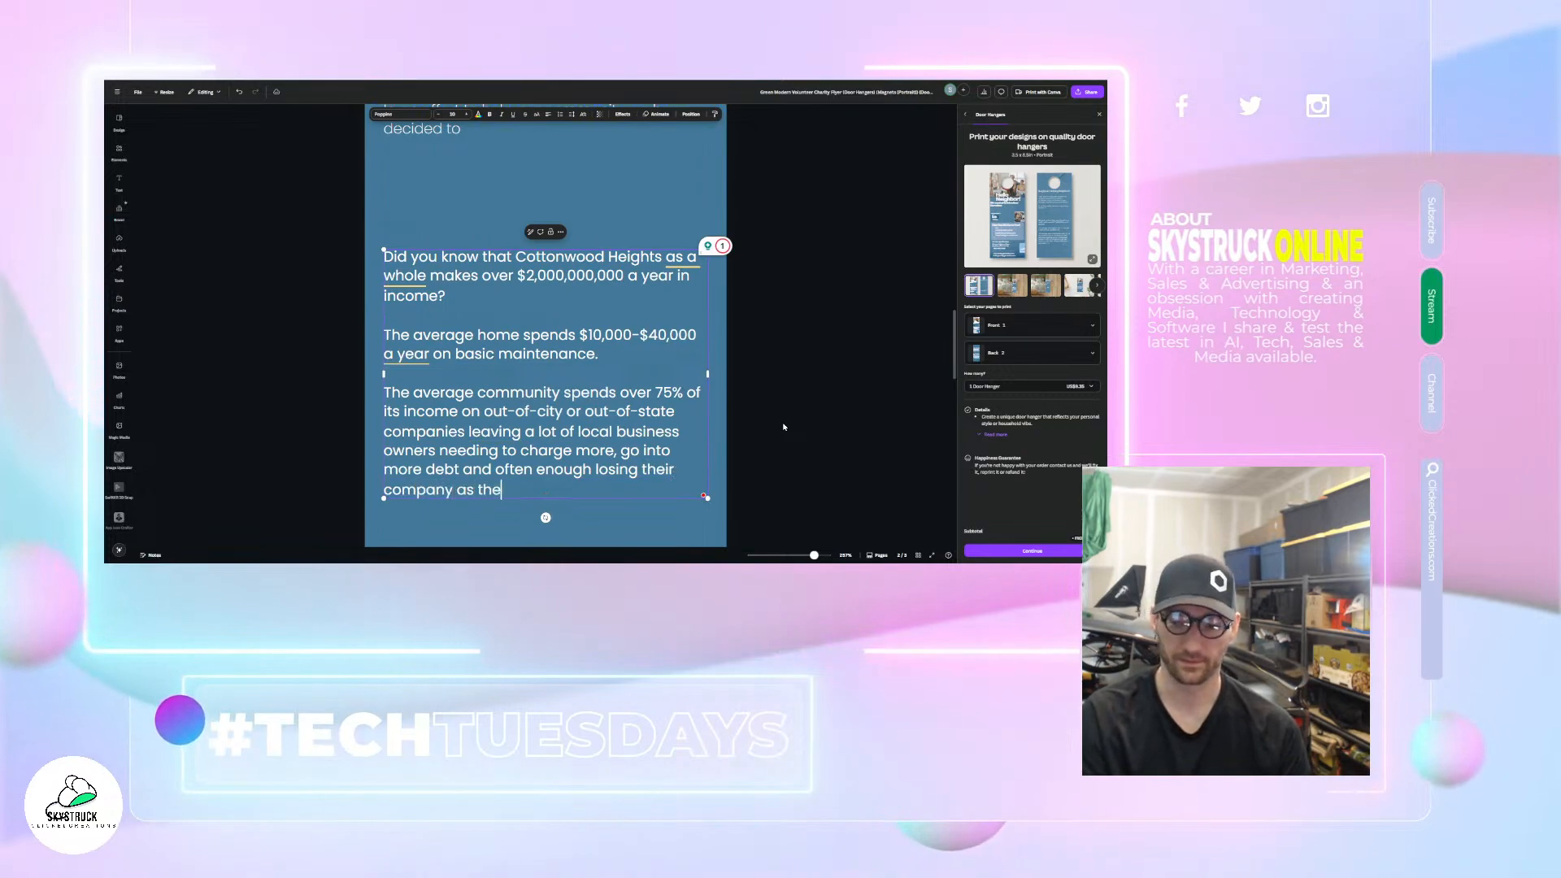
text(y cant compete )
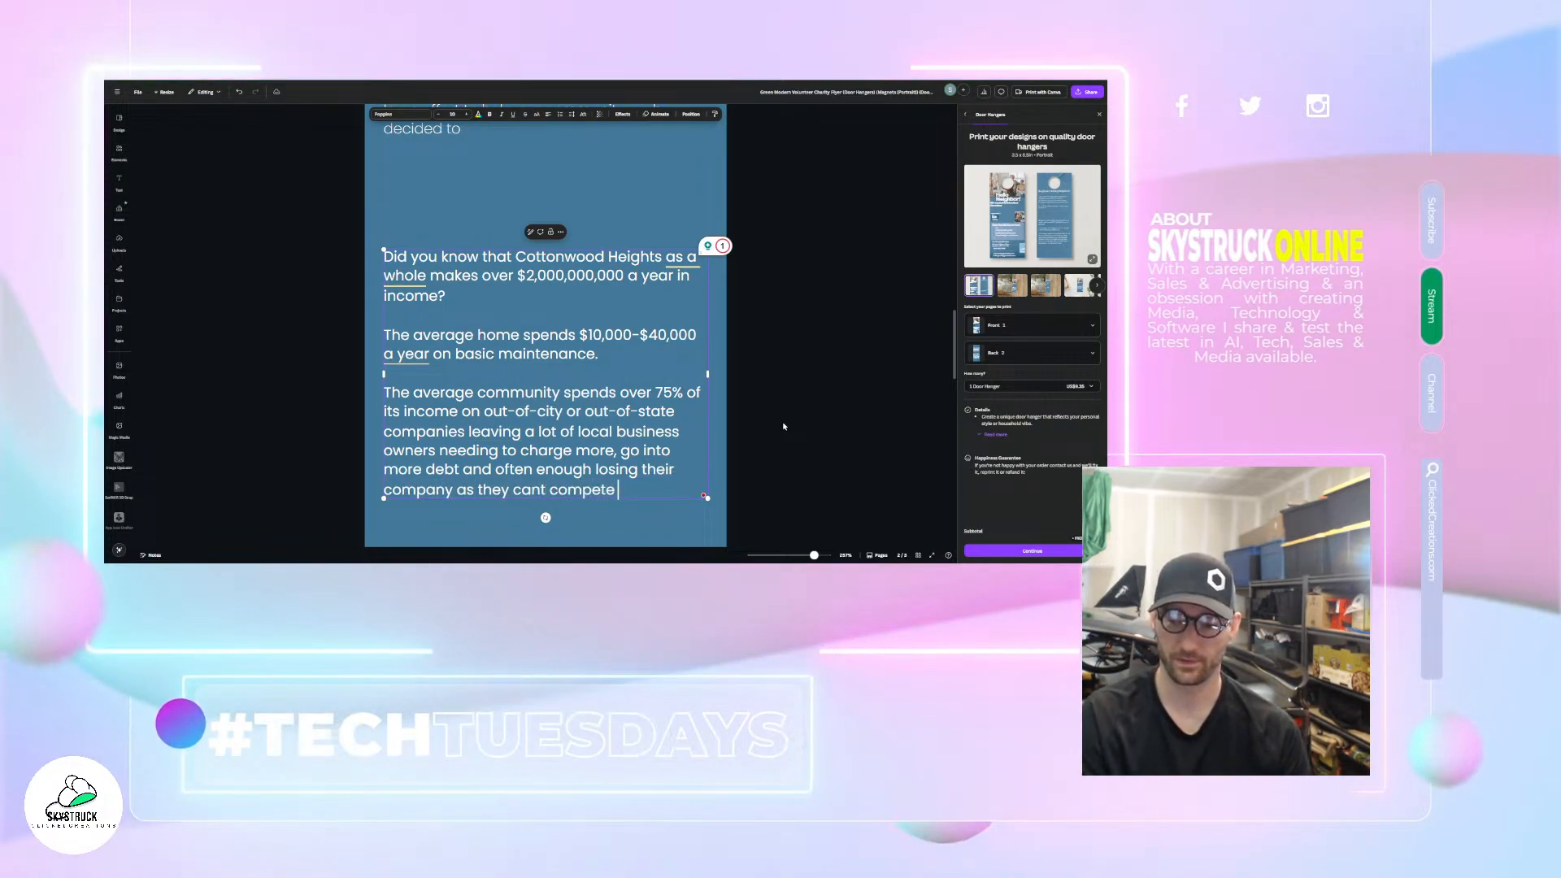
text(with)
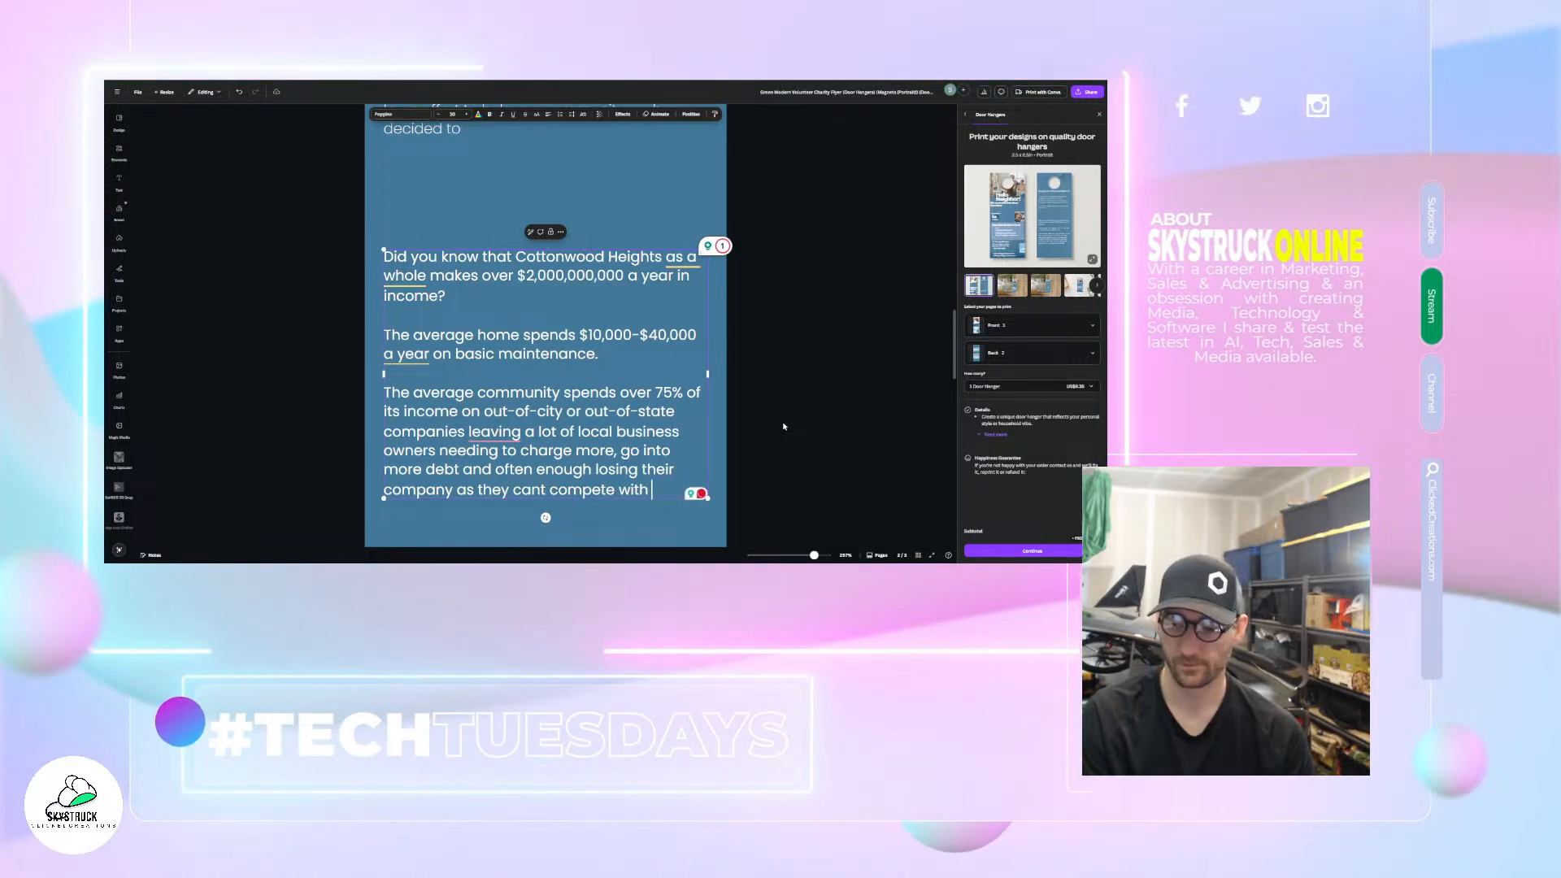
text( the mar)
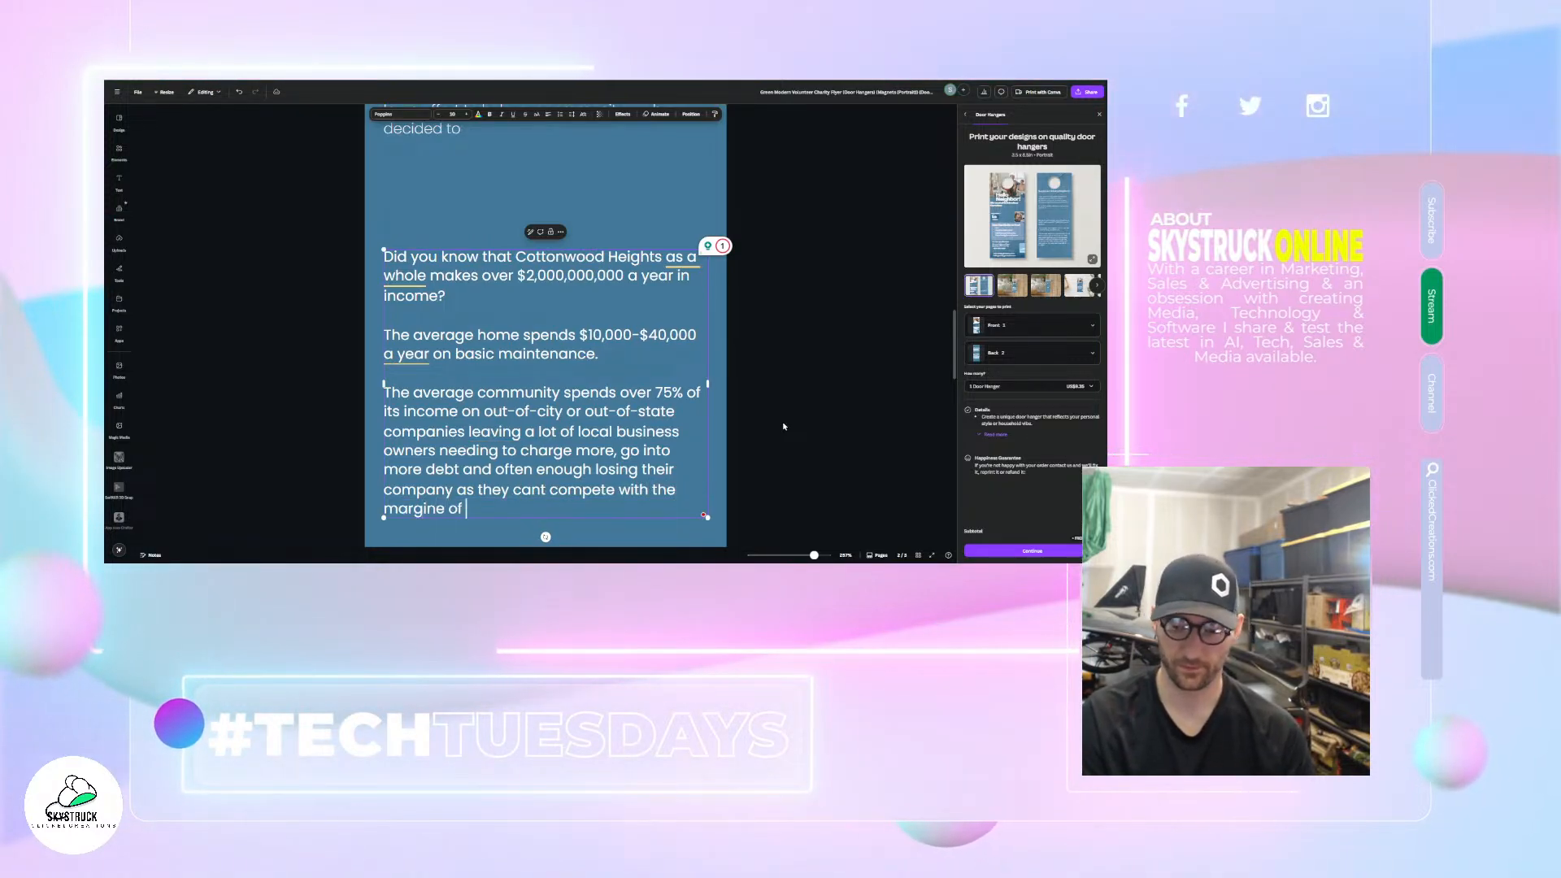
text(gine of a fortu)
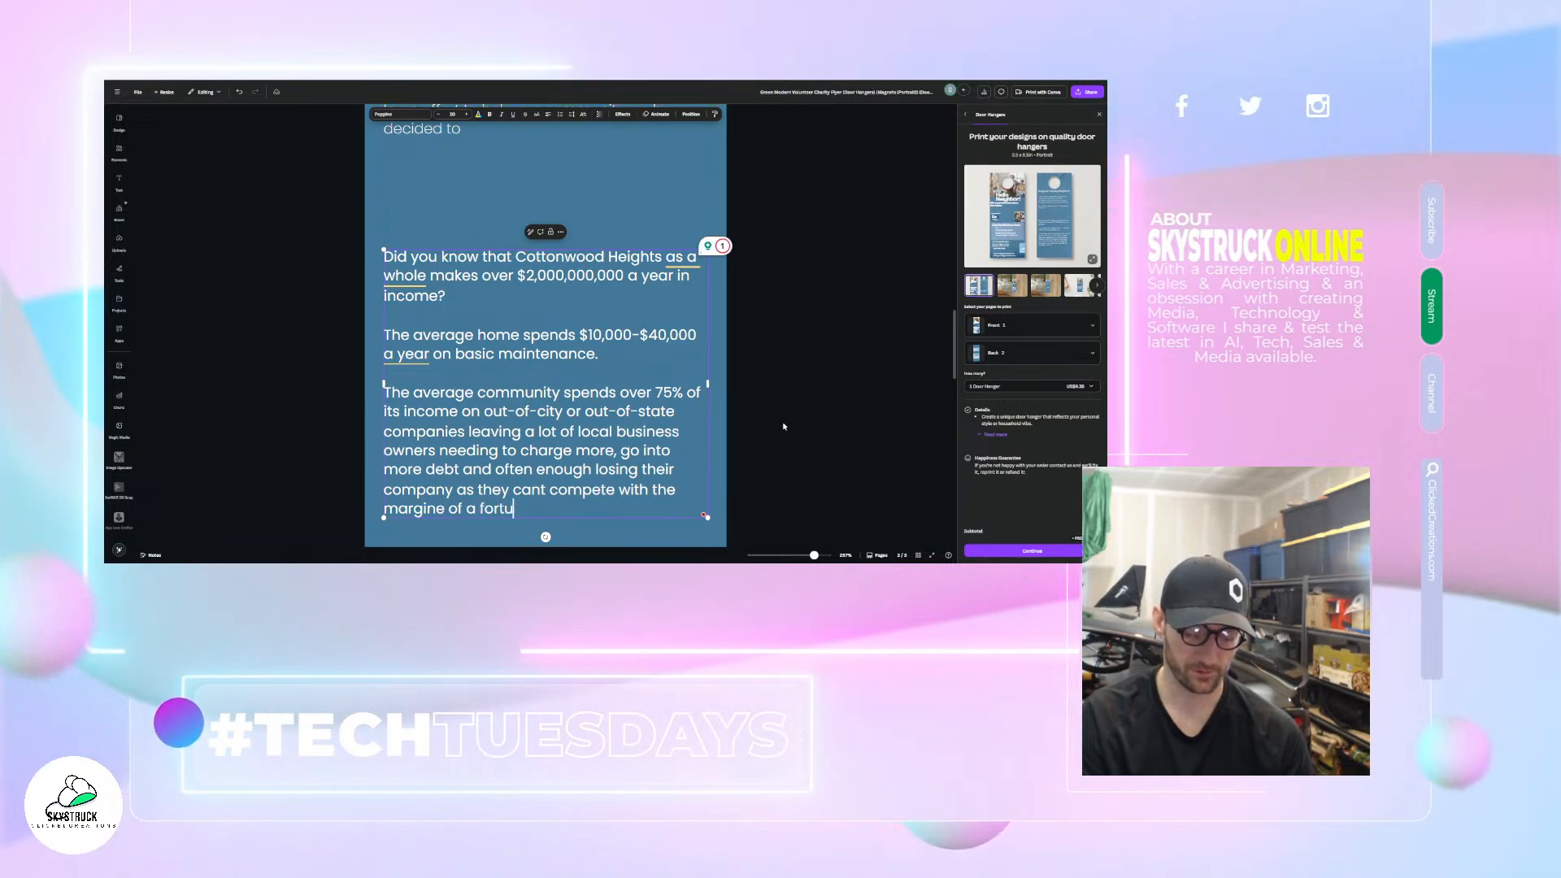
text(ne 500 company)
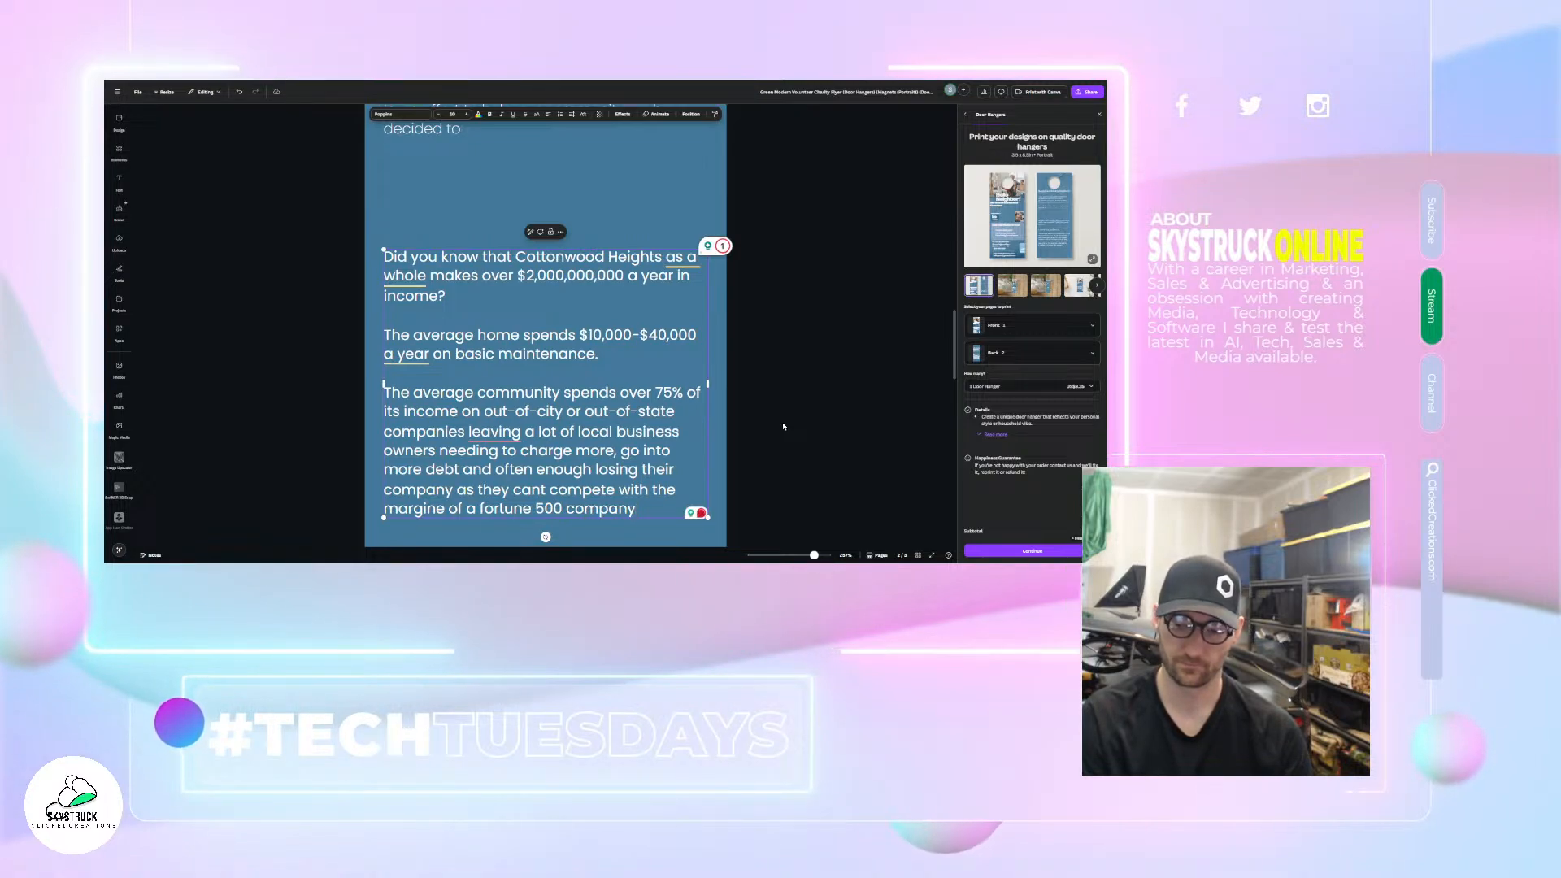
text(.)
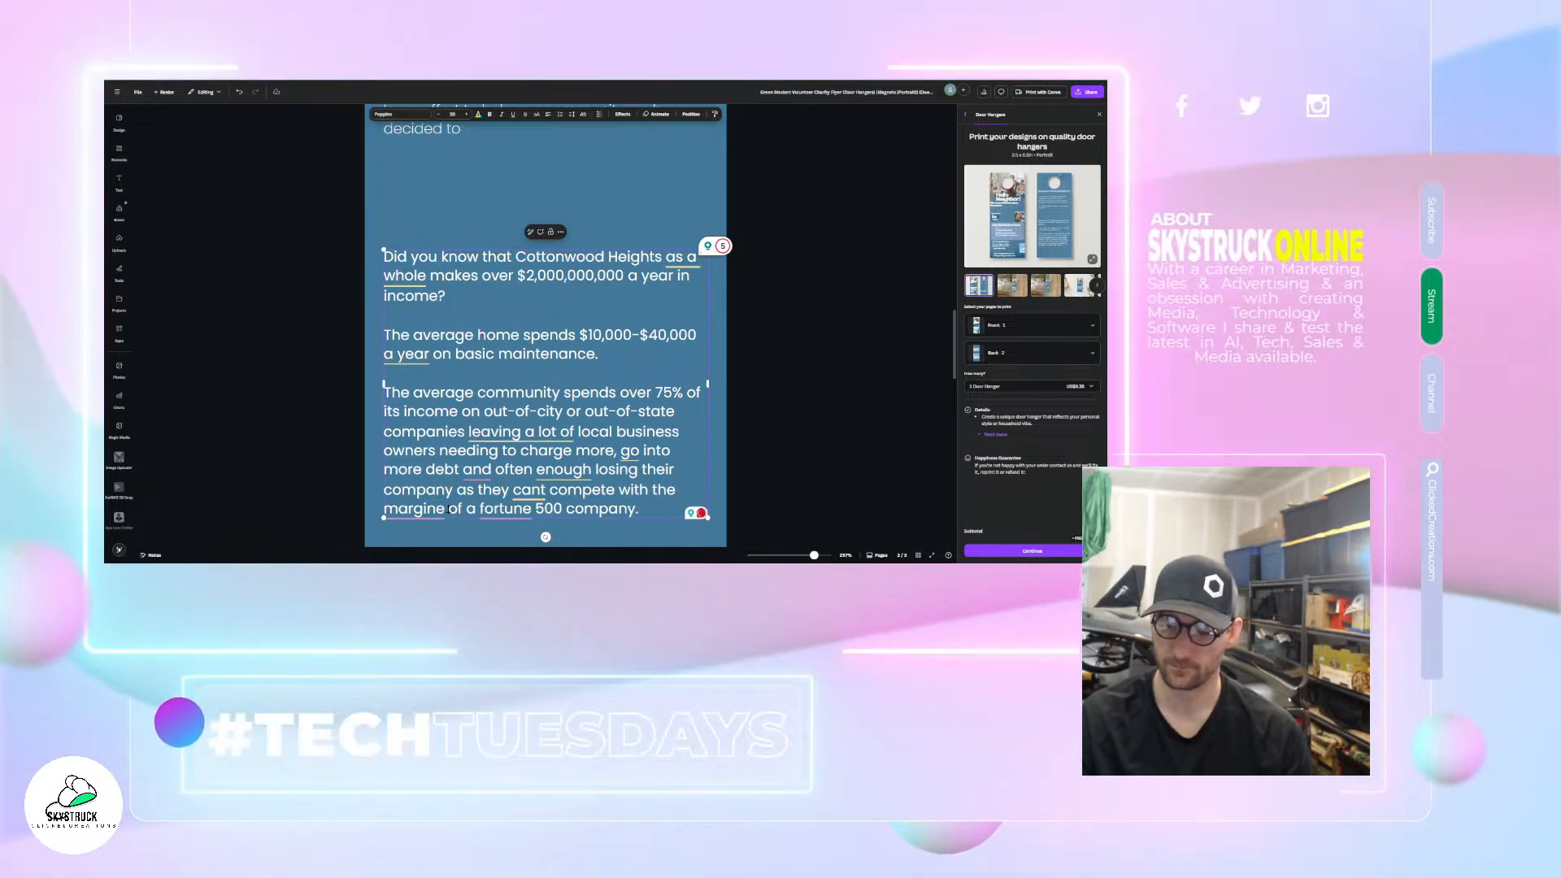
- Change "margine" to "margines" and capitalize "Fortune" in the last line of the community paragraph
click(447, 509)
text(s)
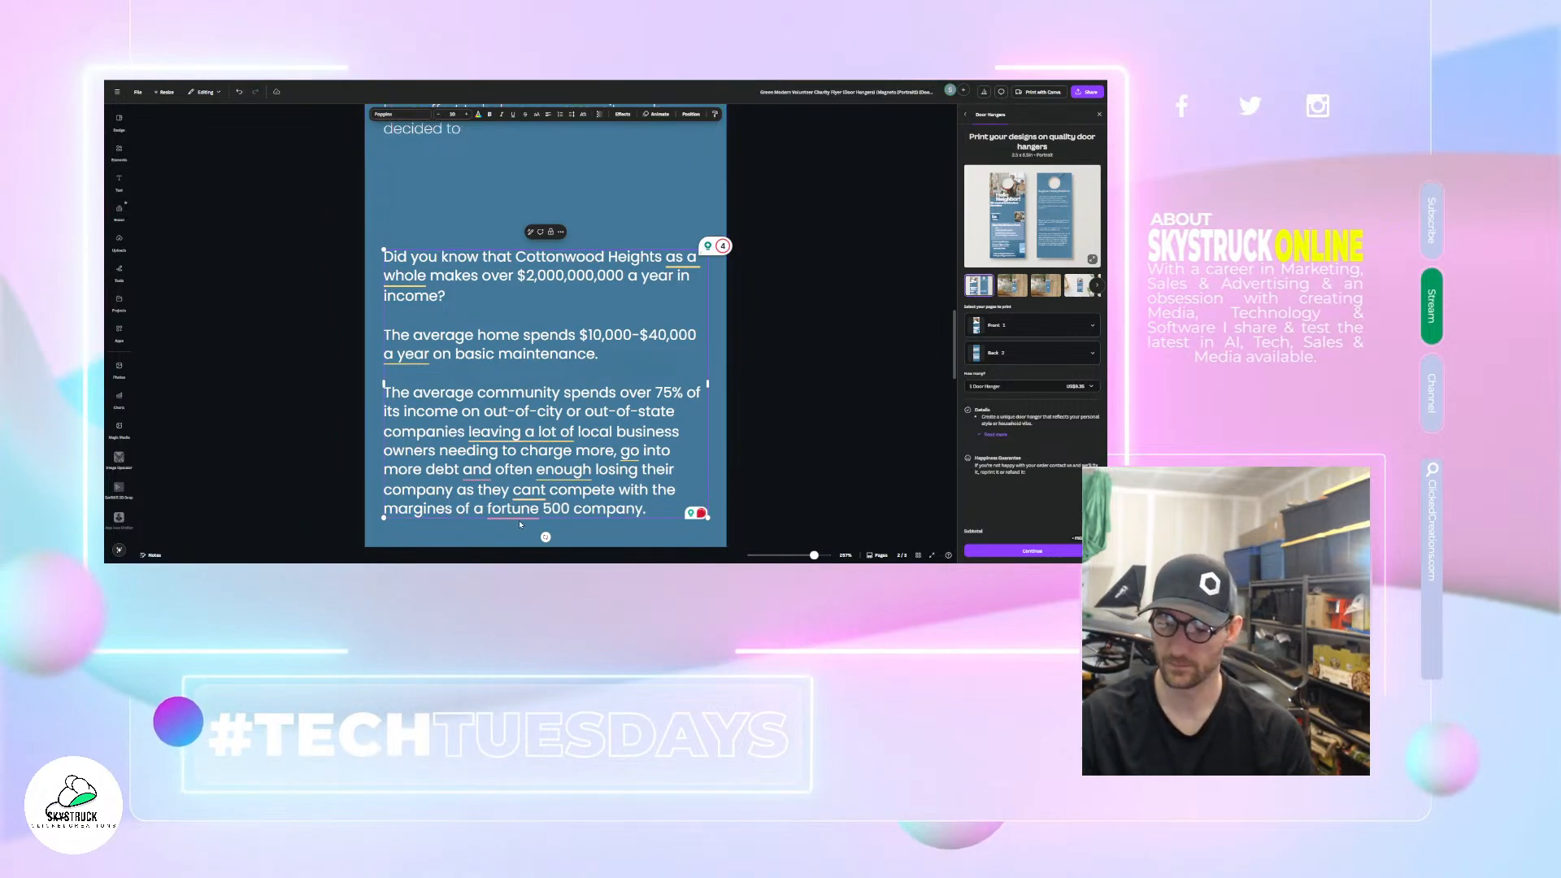
click(513, 509)
click(512, 458)
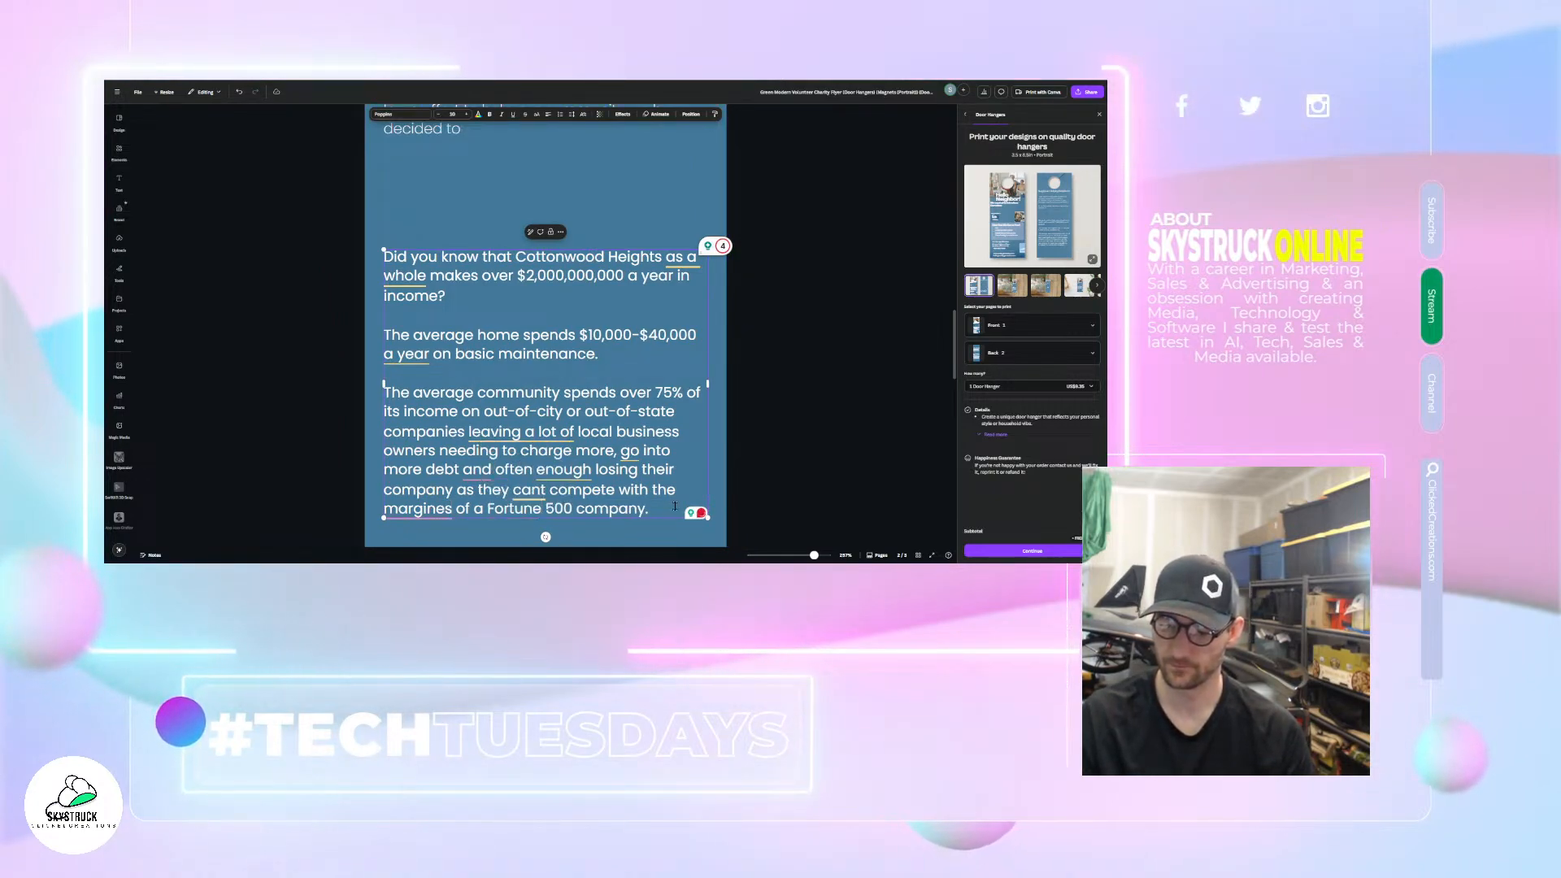
- Accept the suggested corrections "margins", "can't" and the comma before "and often enough" in the community paragraph
click(430, 511)
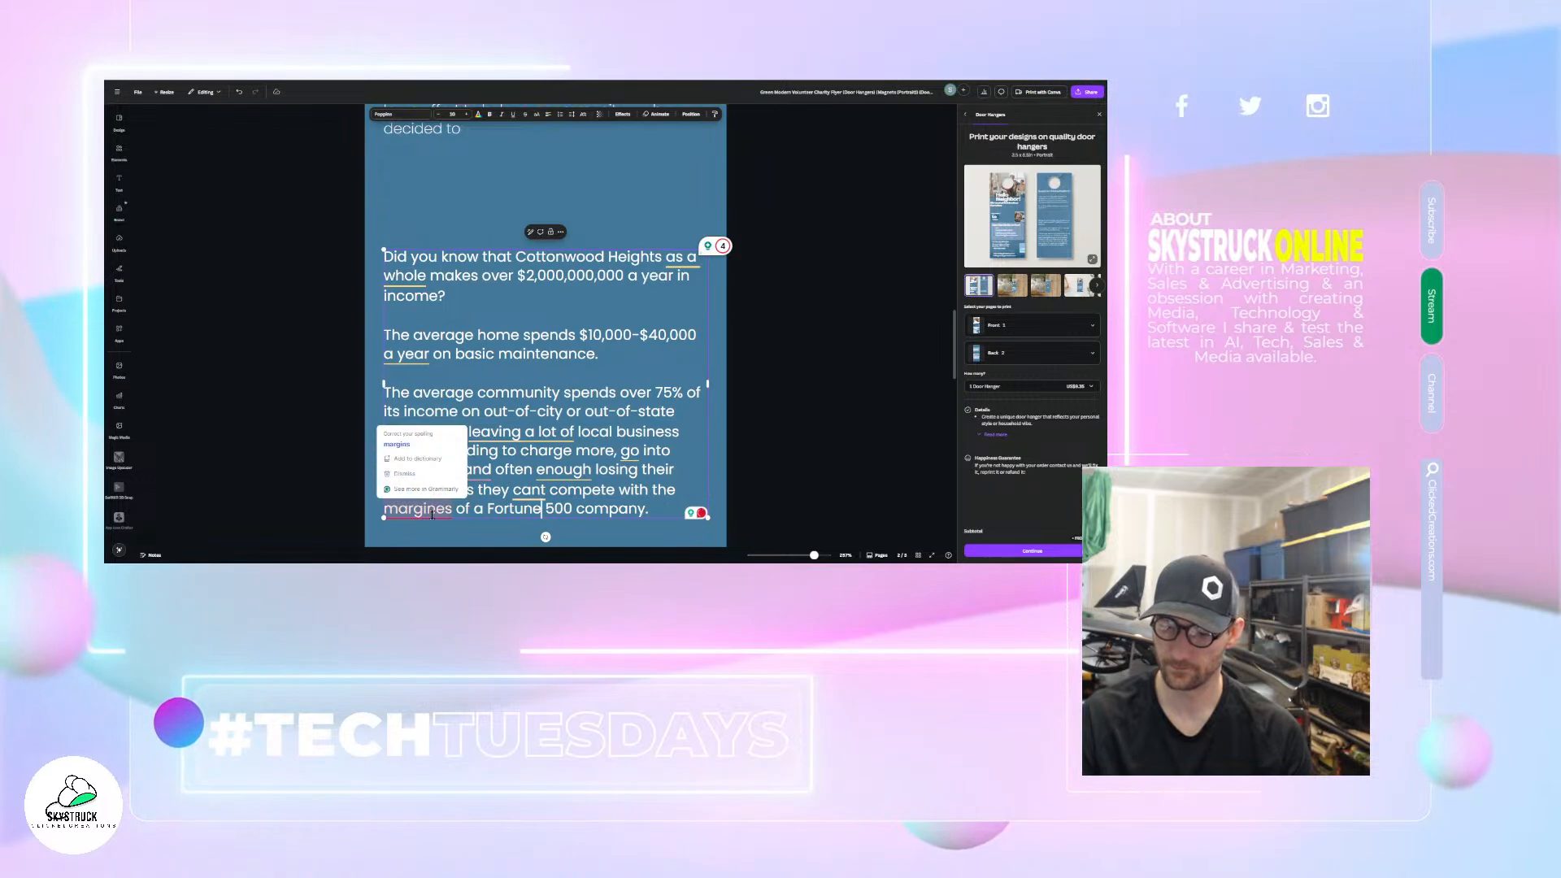
click(439, 450)
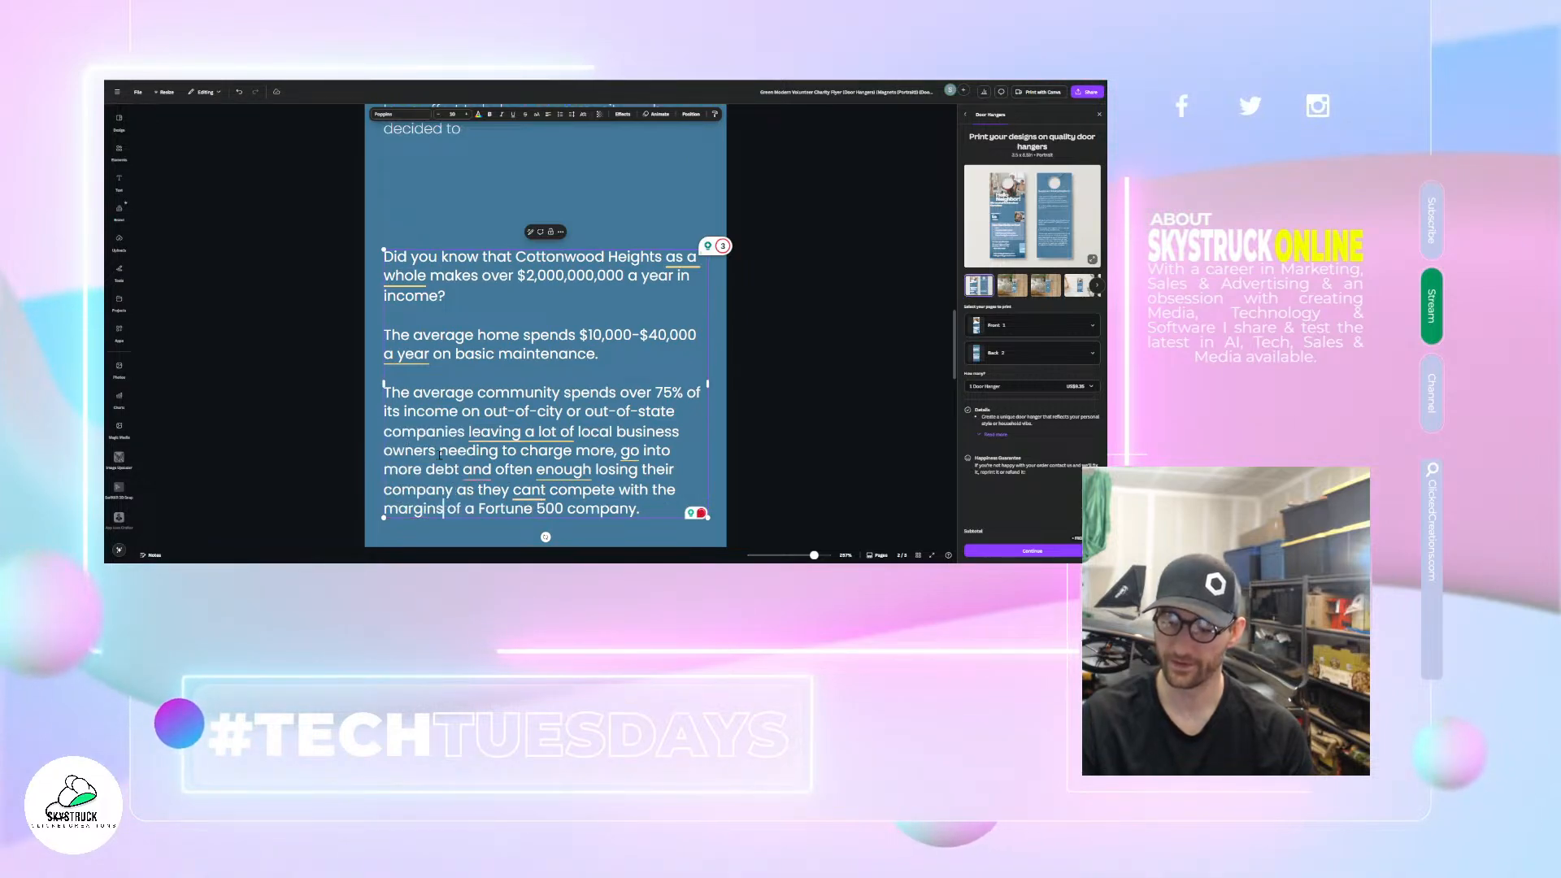
click(539, 489)
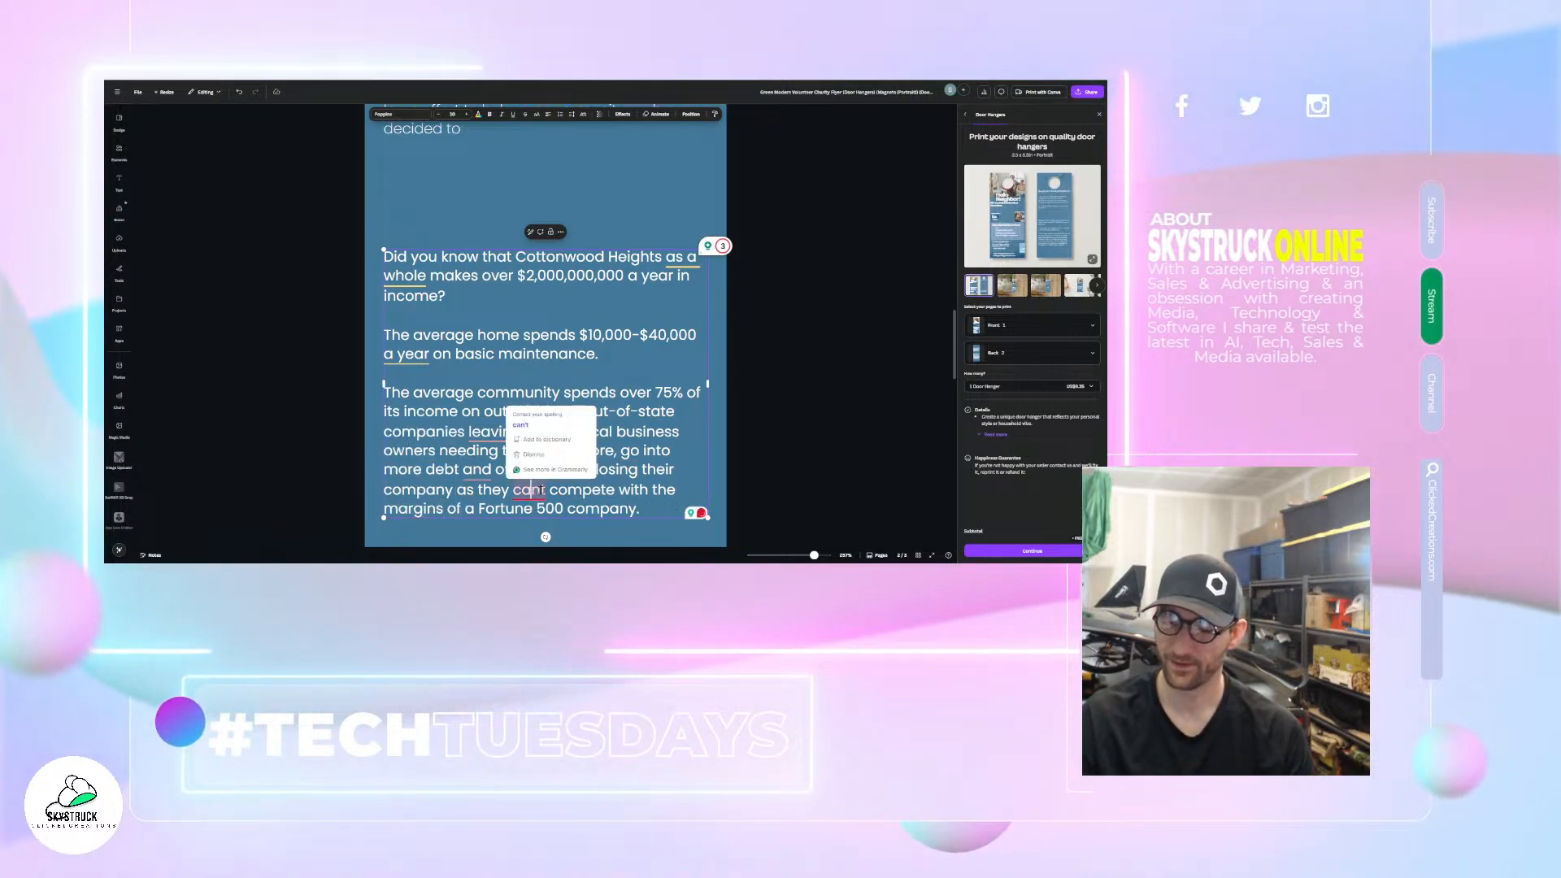
click(520, 425)
click(477, 470)
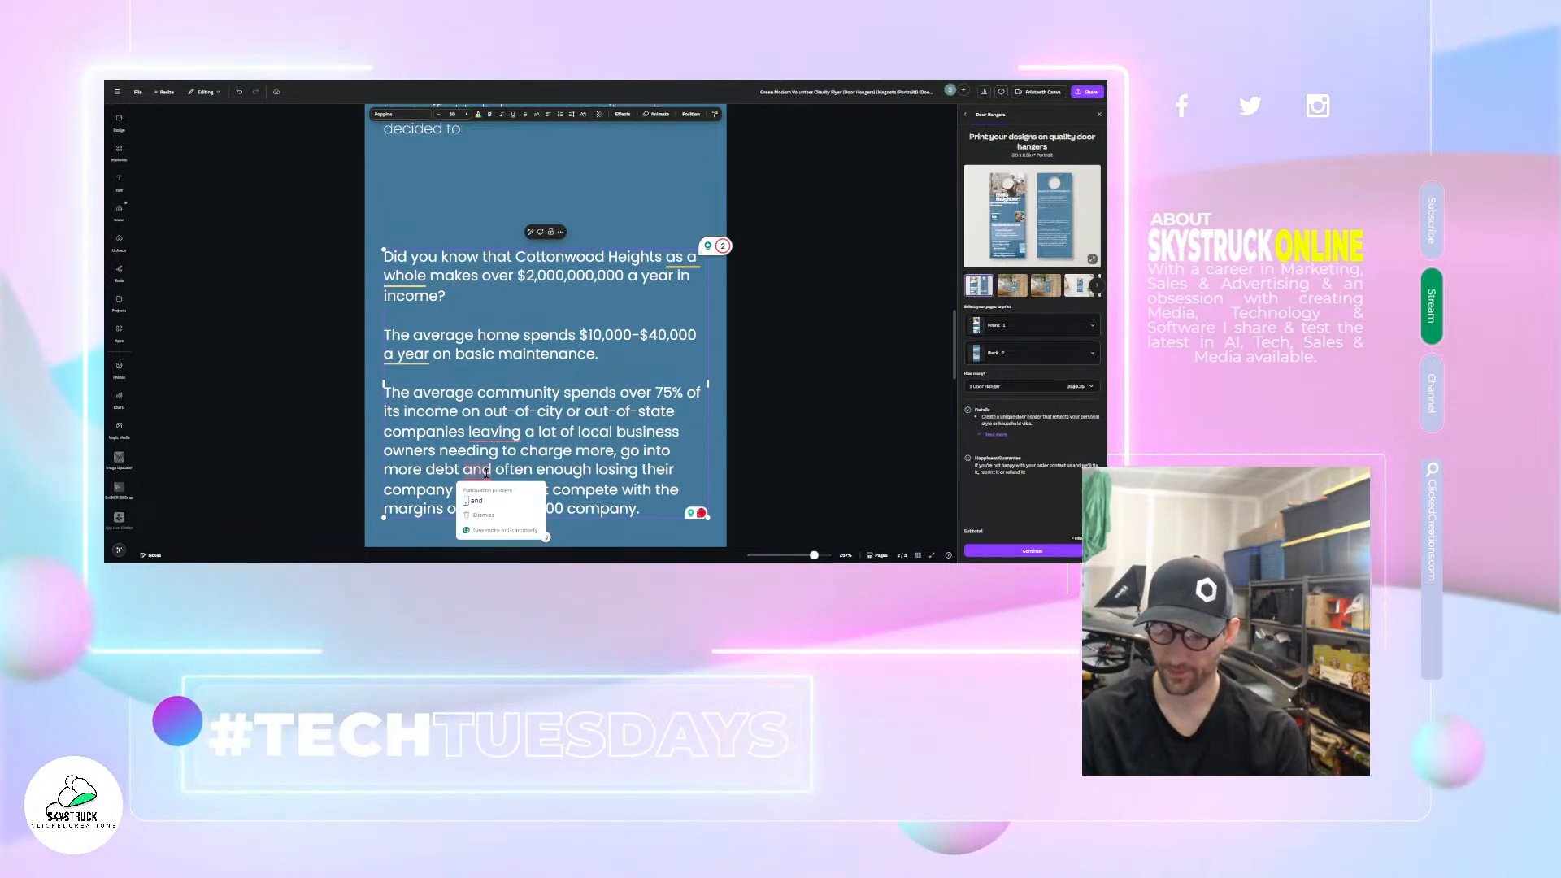
click(491, 500)
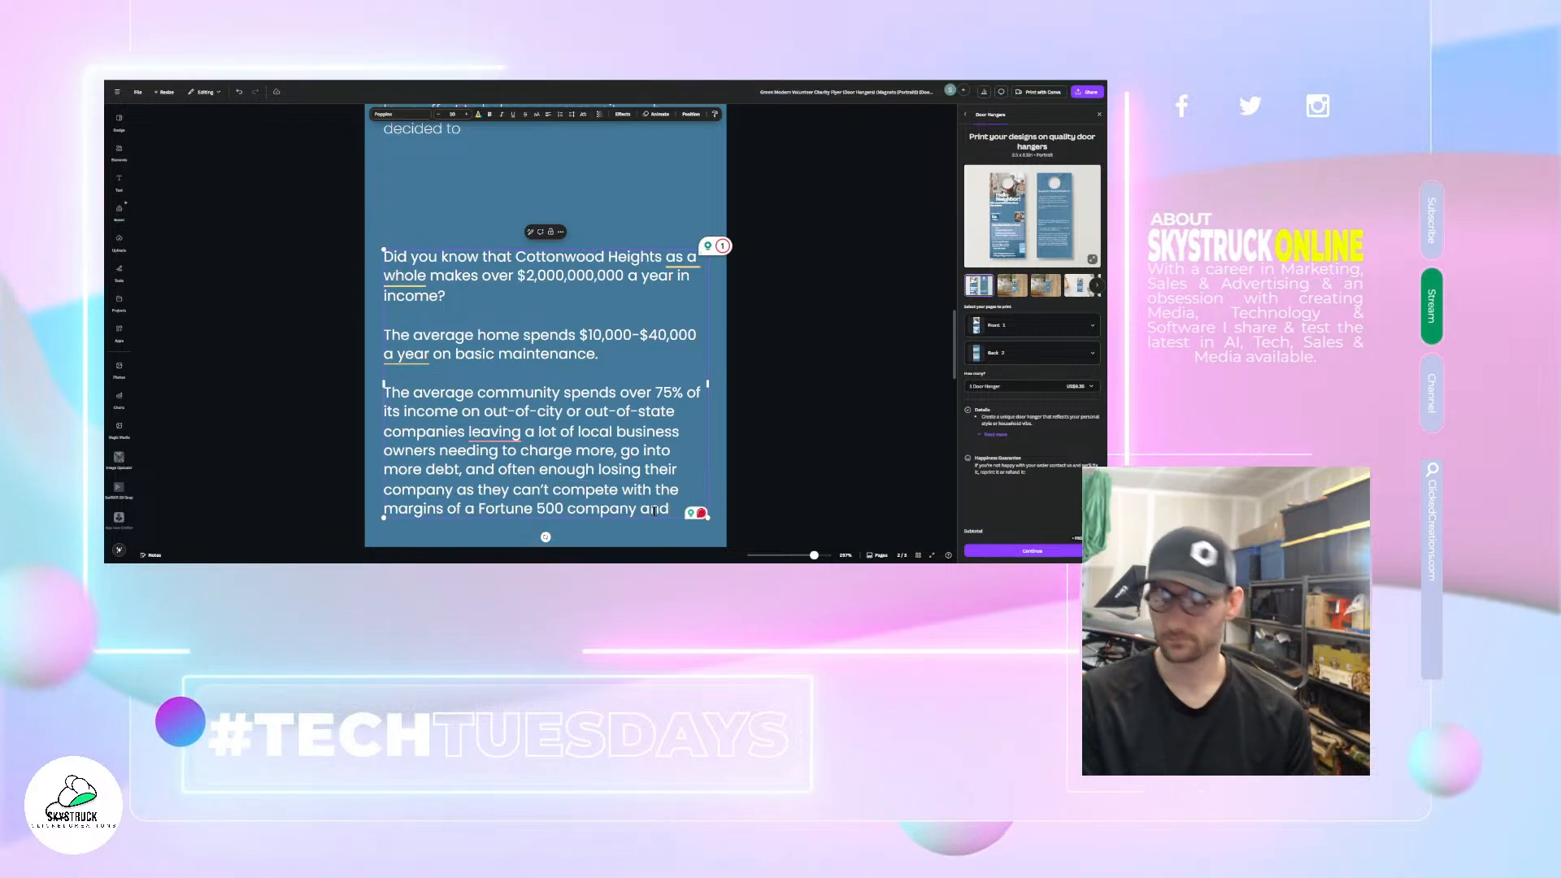
text(people a)
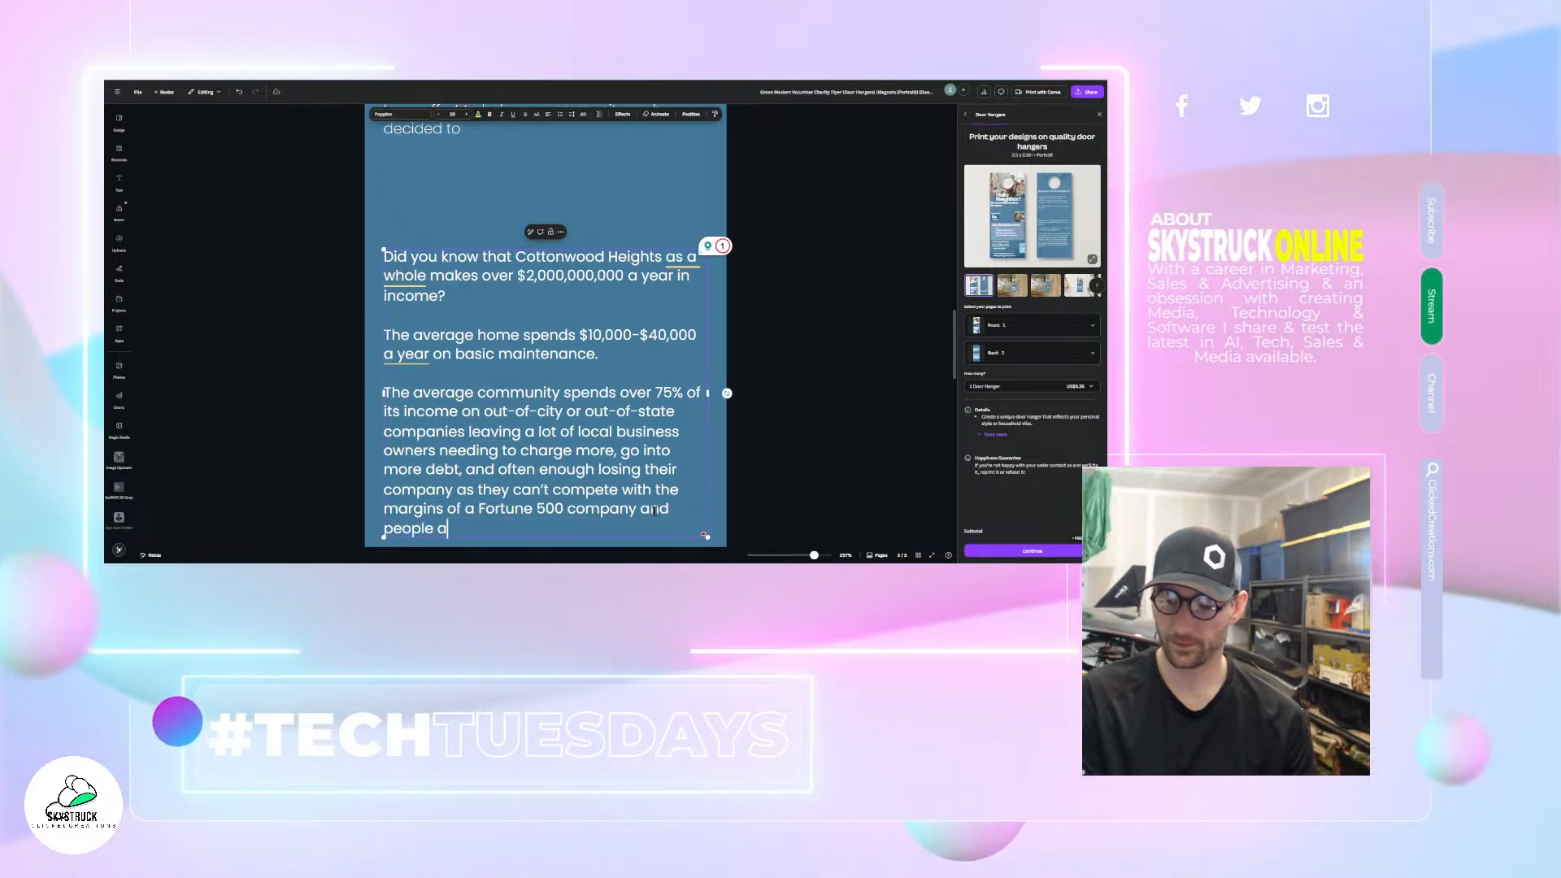
text(re more willing t)
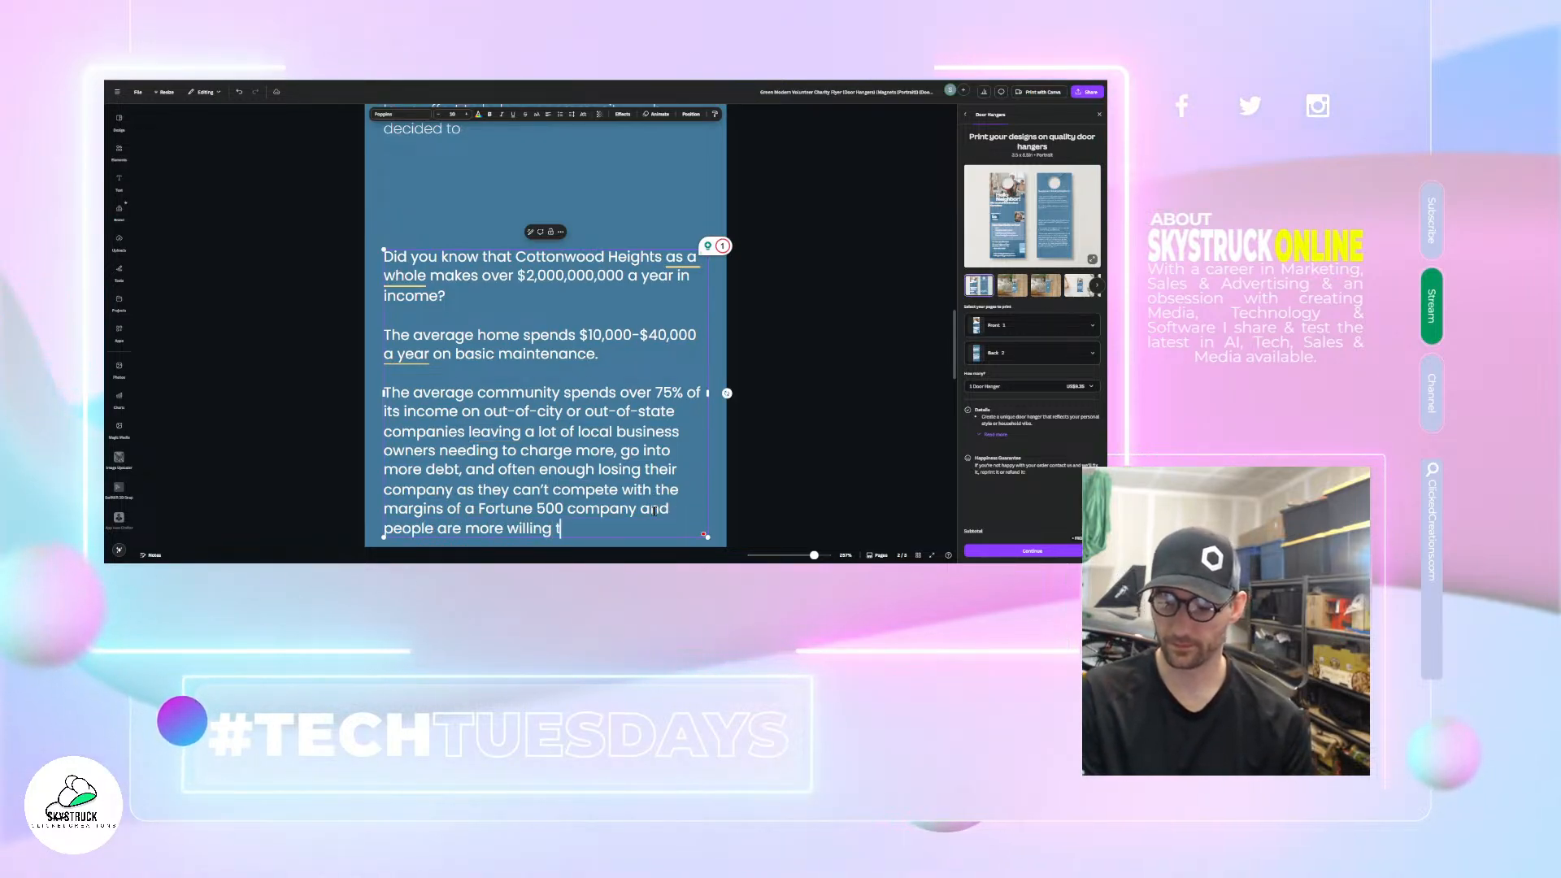
text(o sa)
key(BackSpace)
key(BackSpace)
key(BackSpace)
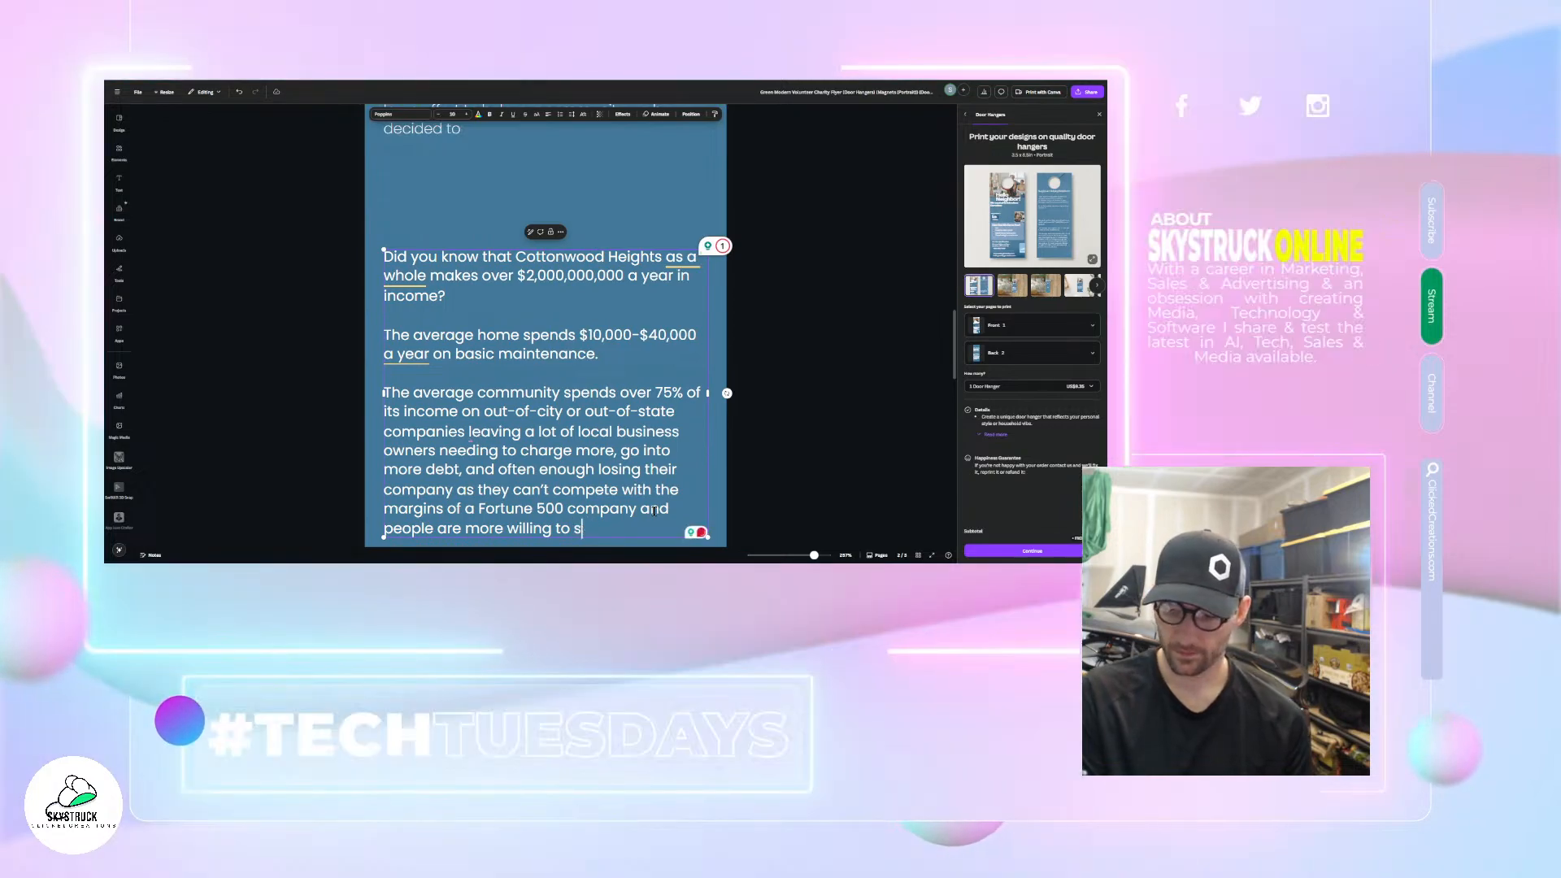
text(risk a)
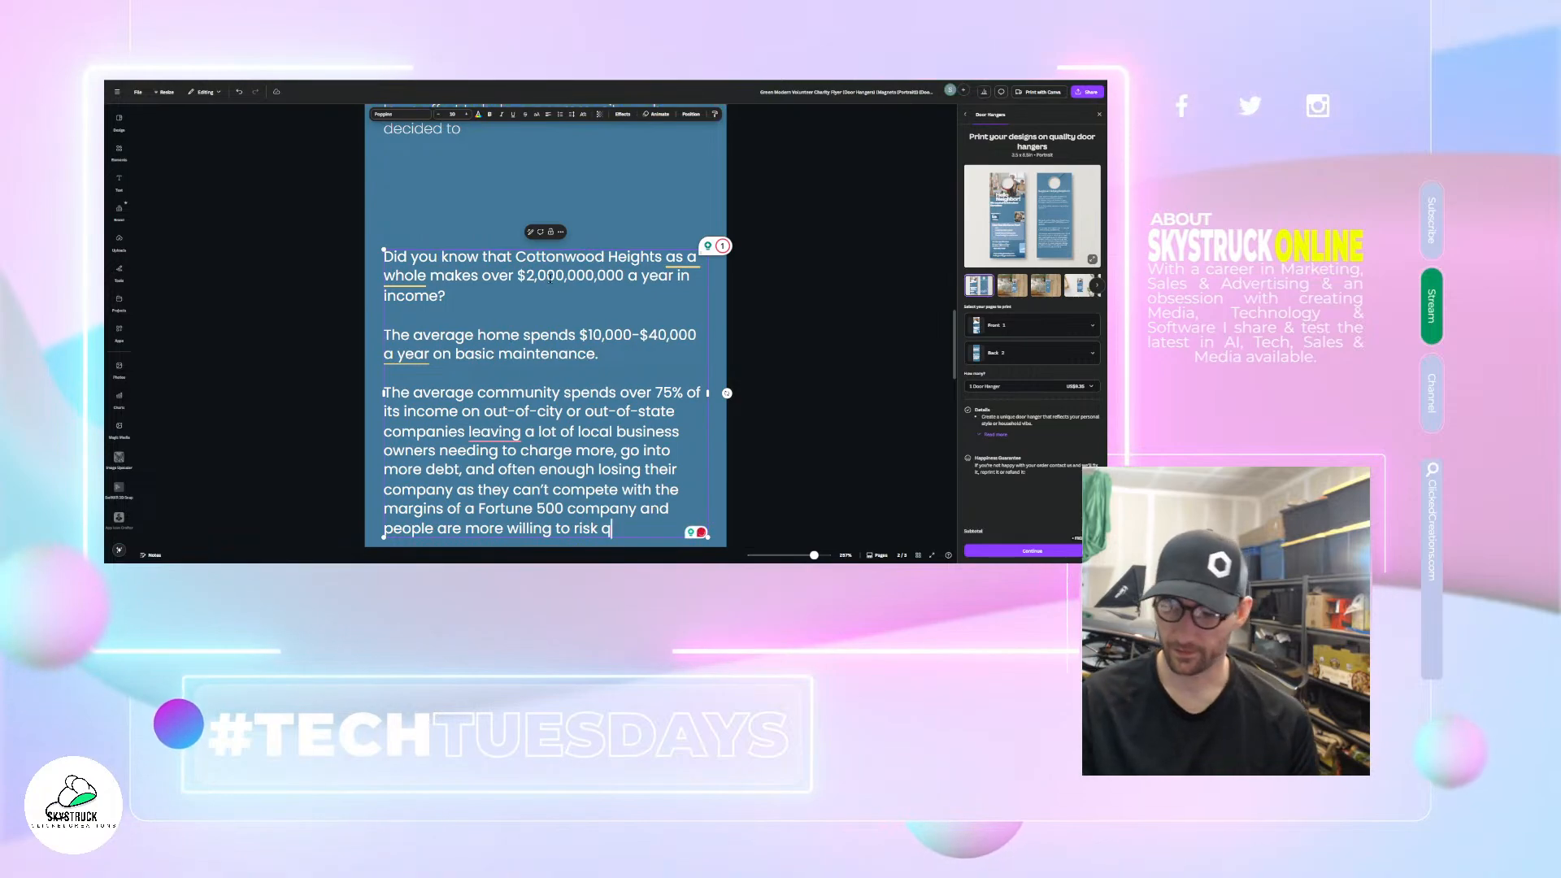
scroll(724, 341, down, 2)
scroll(691, 342, down, 3)
scroll(643, 376, up, 1)
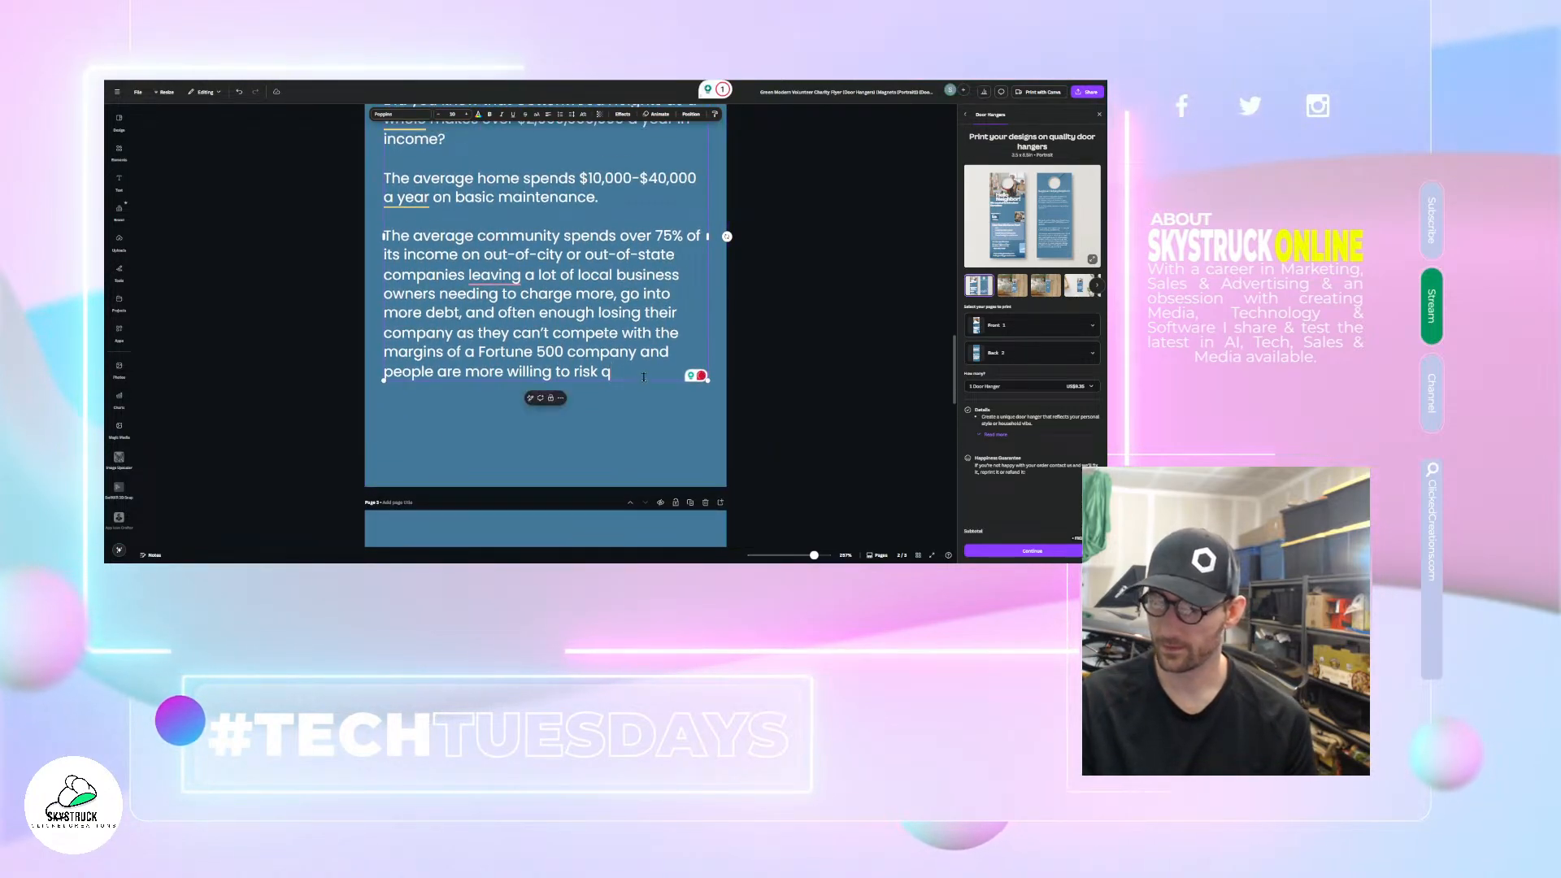
drag(634, 376, 636, 342)
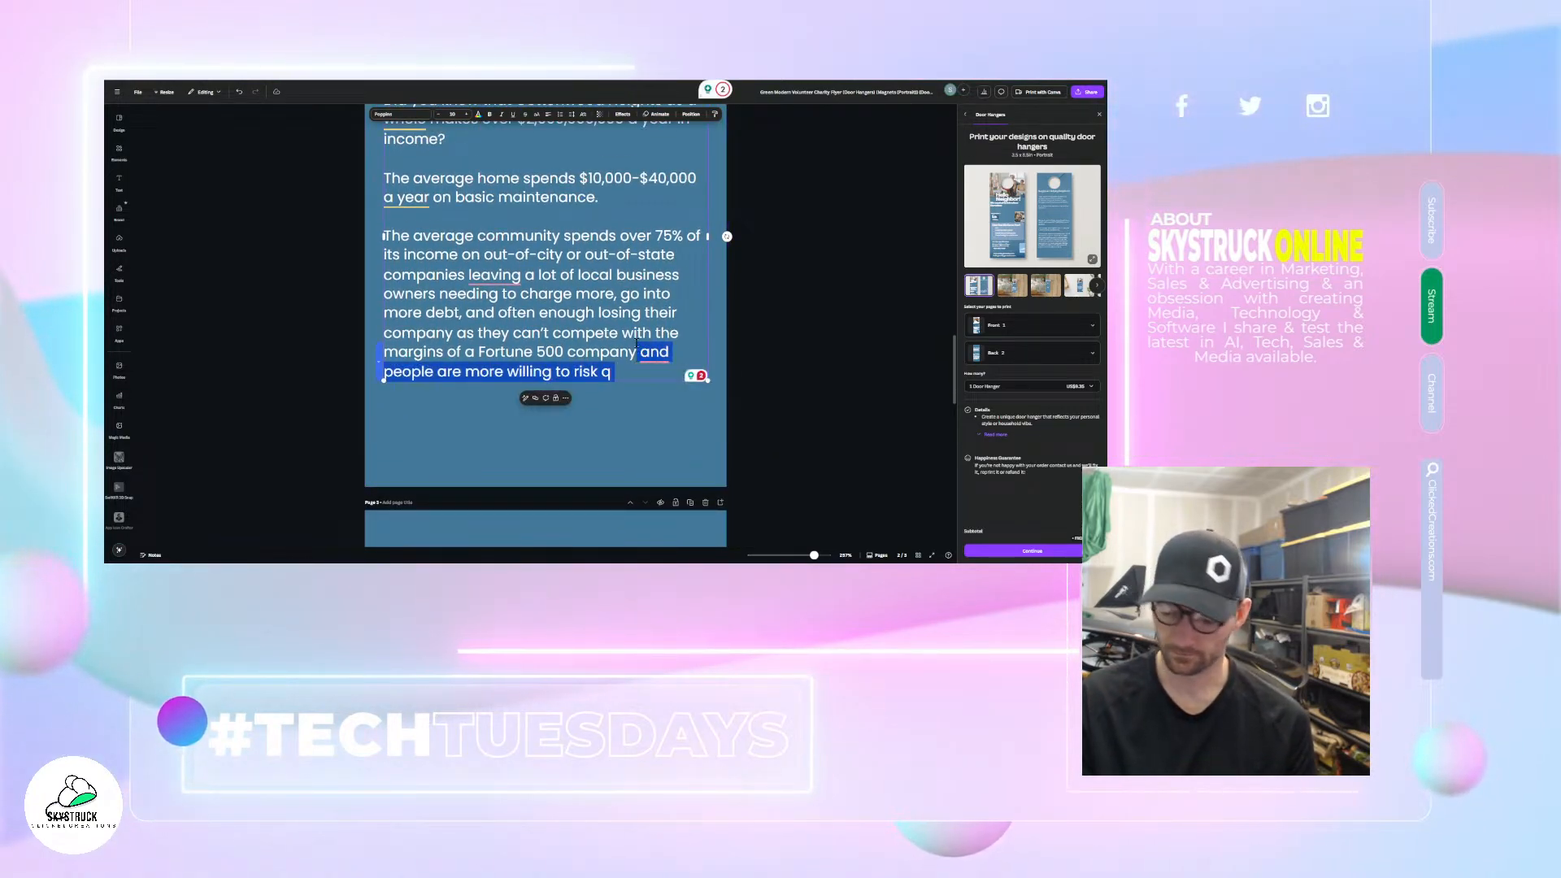
key(BackSpace)
- Change "company" at the end of the community paragraph to "companies who"
text(nies a)
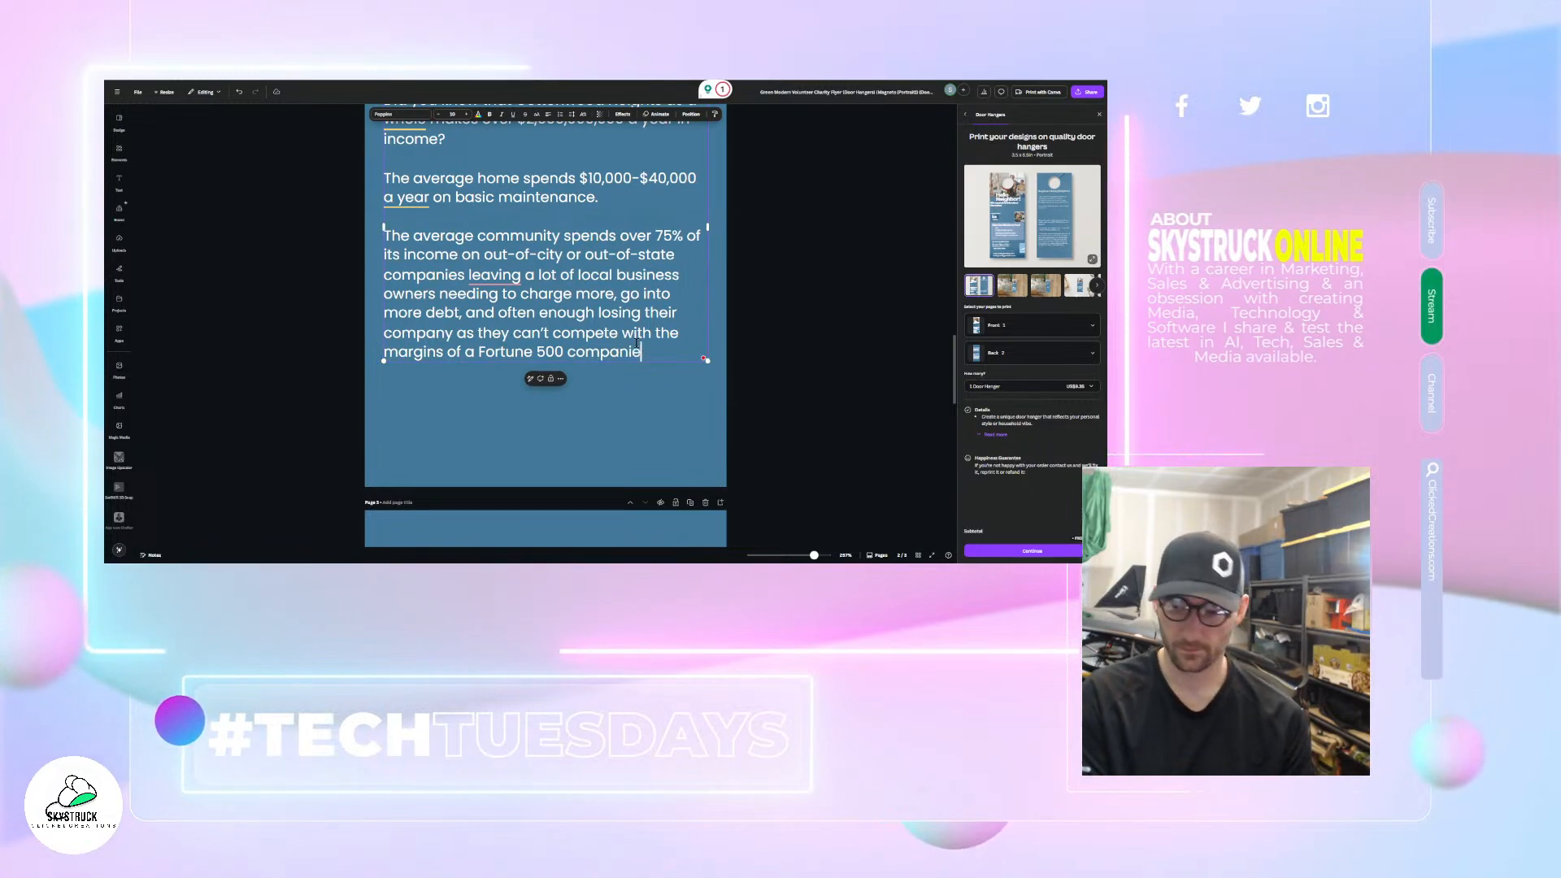
key(BackSpace)
key(BackSpace)
text(who)
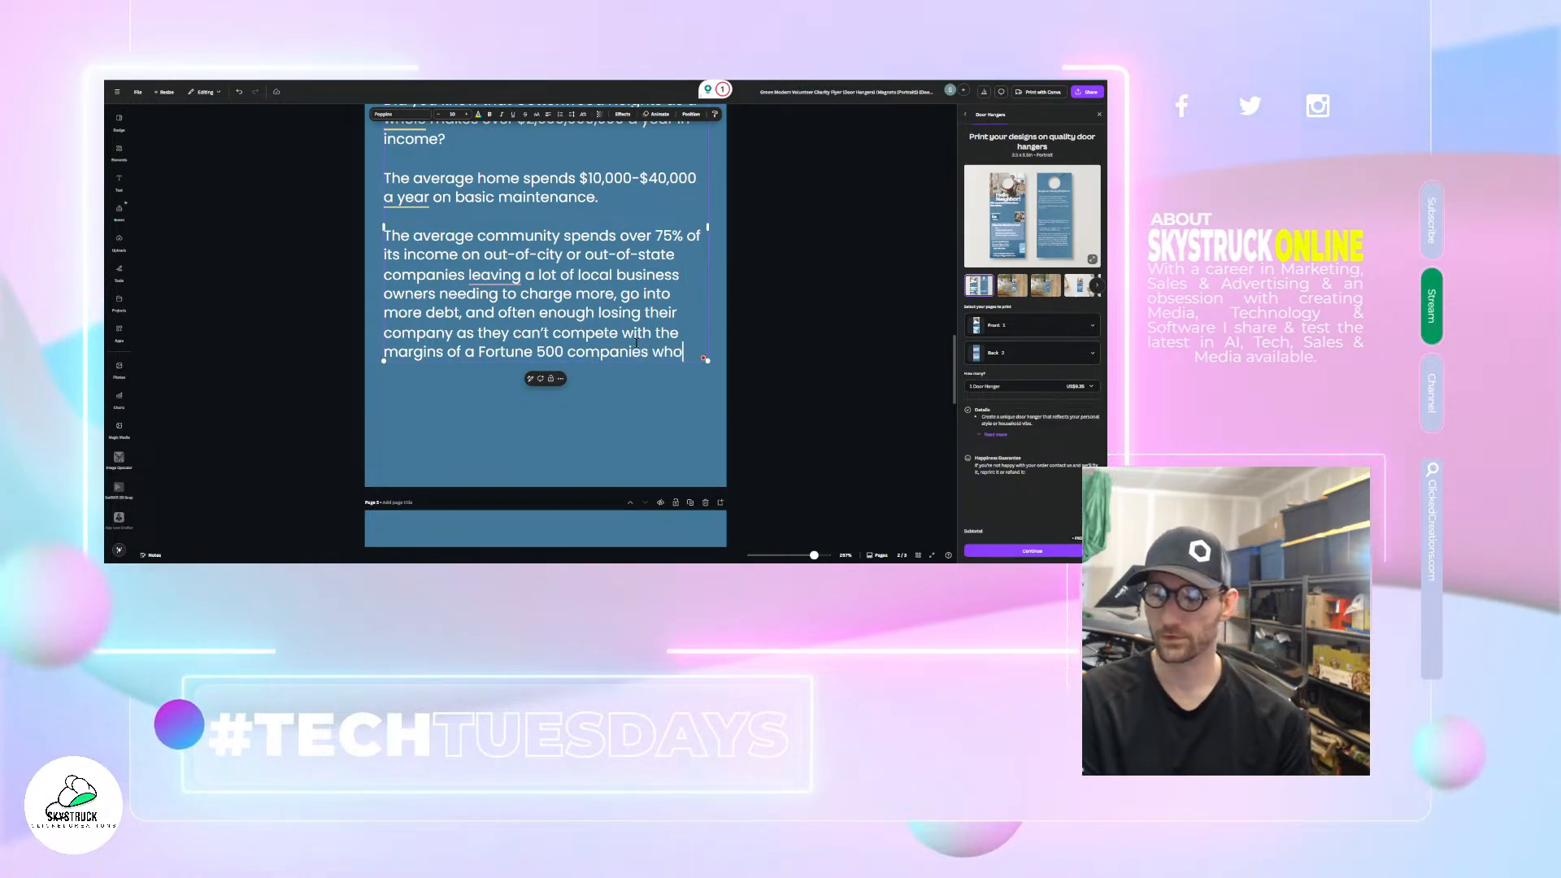
text( never)
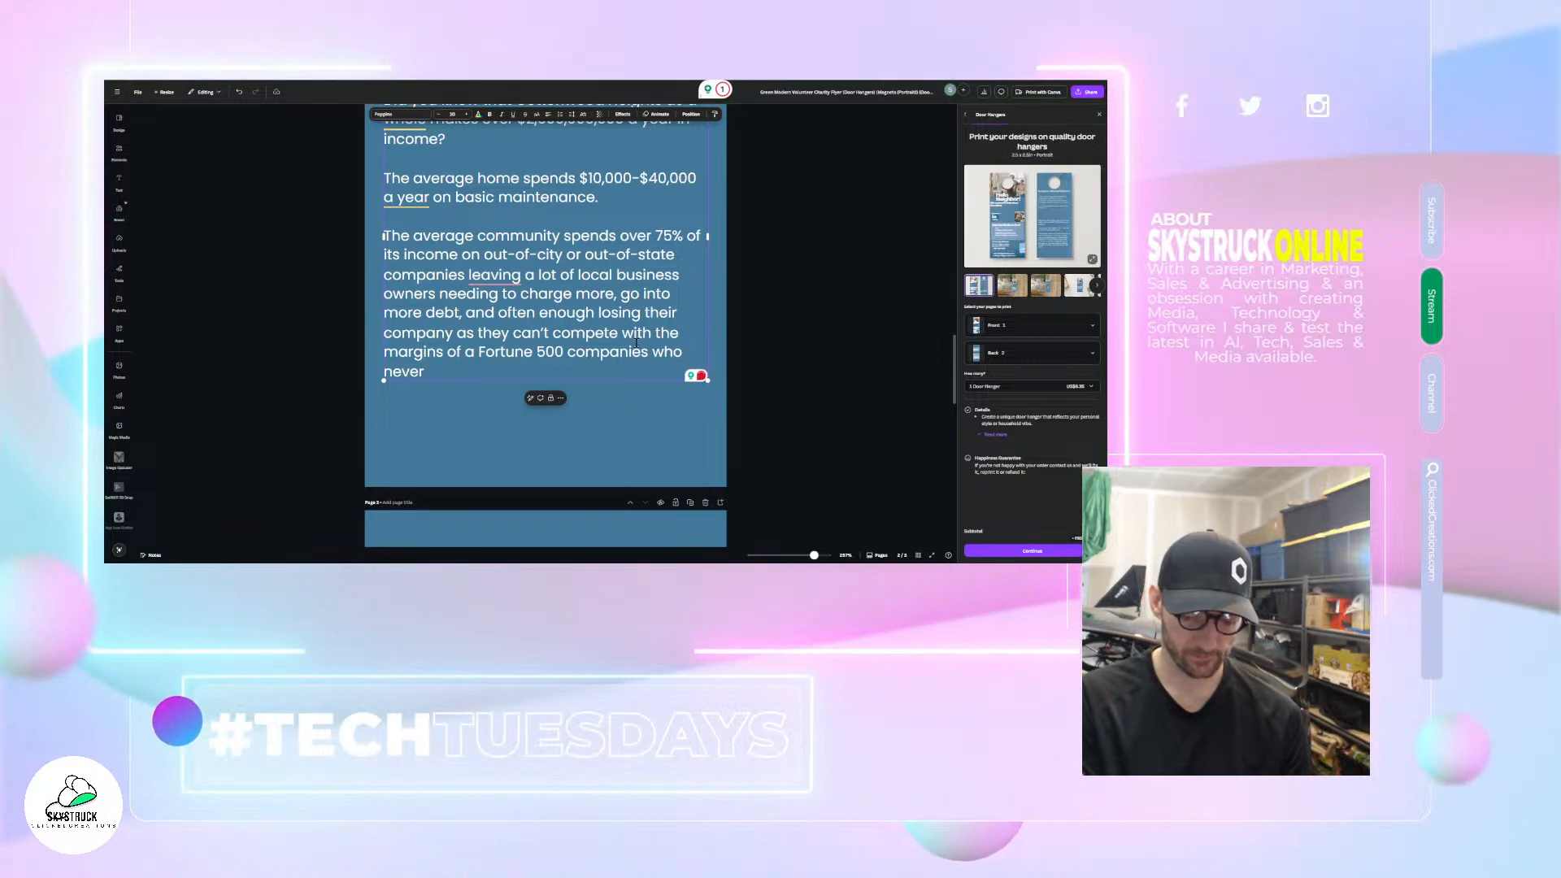
key(BackSpace)
key(BackSpace)
key(BackSpace)
key(BackSpace)
key(BackSpace)
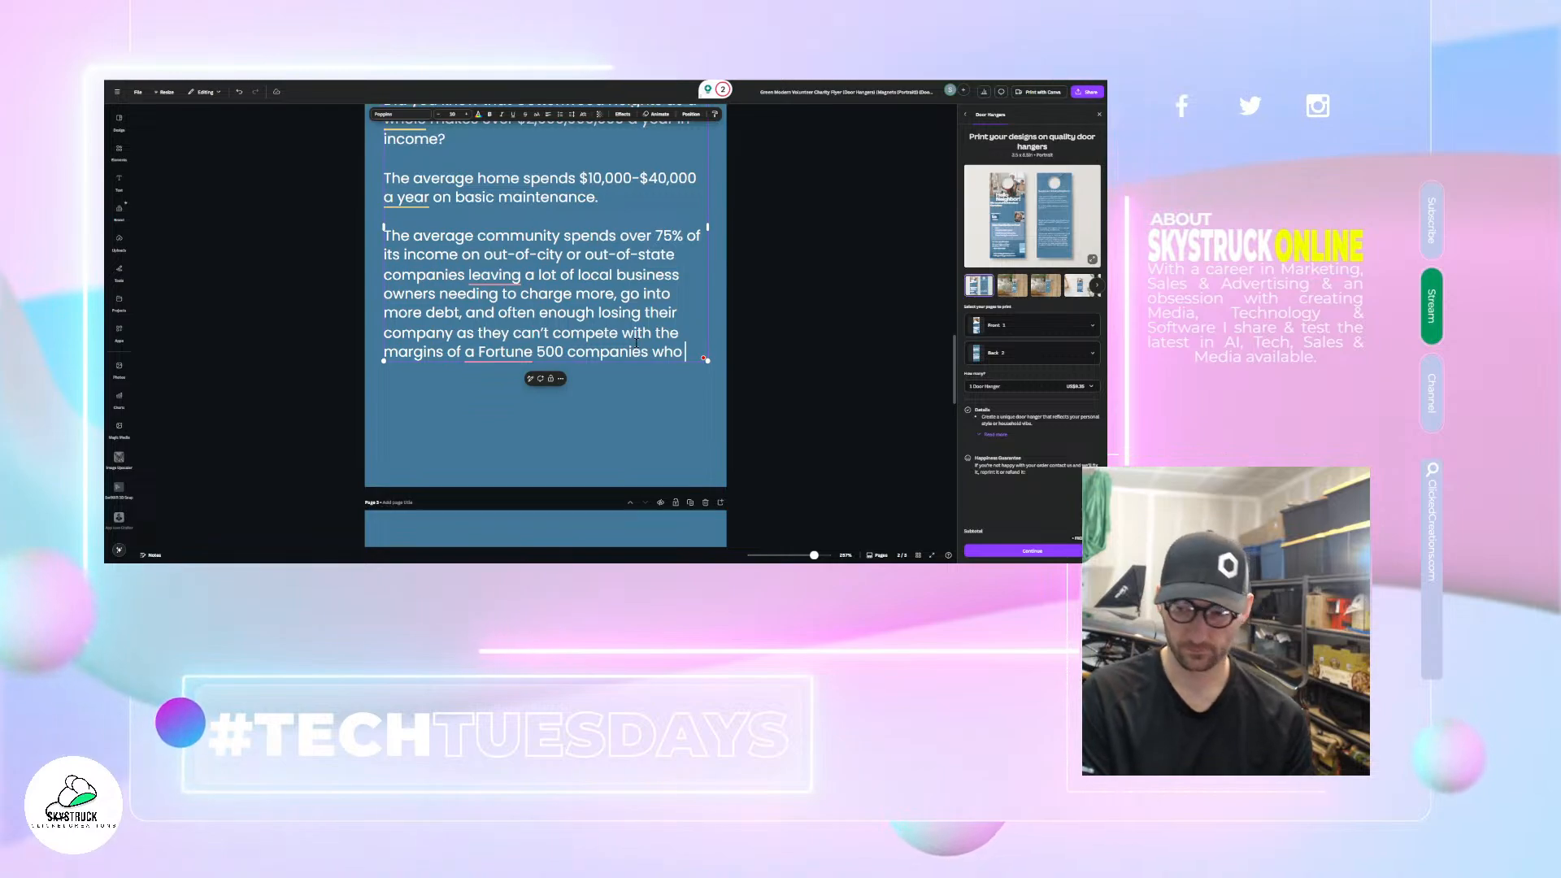
- Continue the sentence after "Fortune 500 companies who" with "you never see helping your community"
text(u never w)
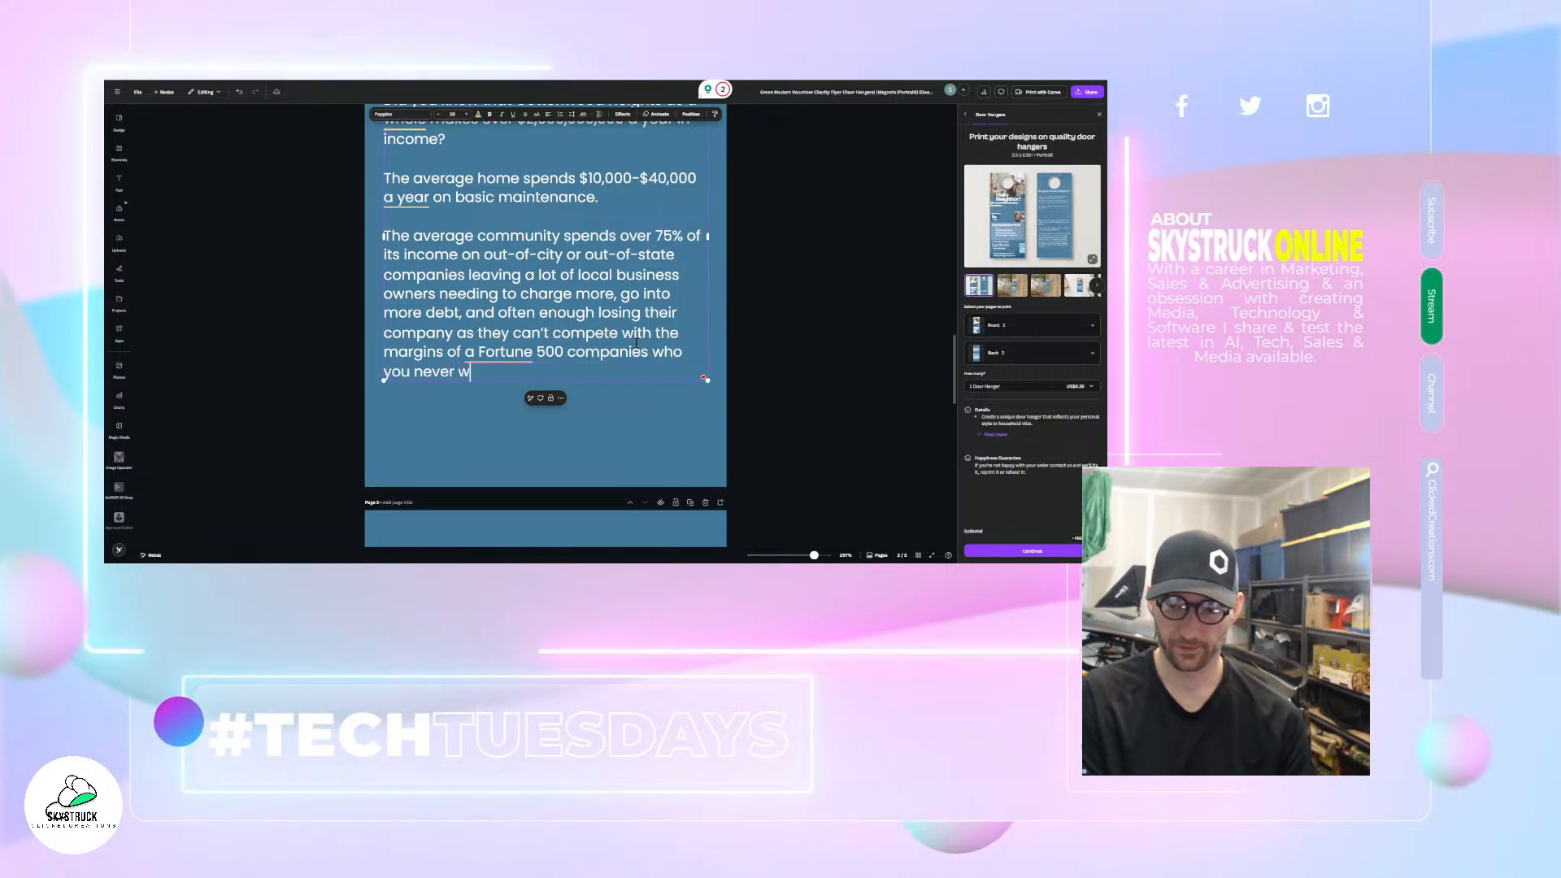
key(BackSpace)
text(see helping your)
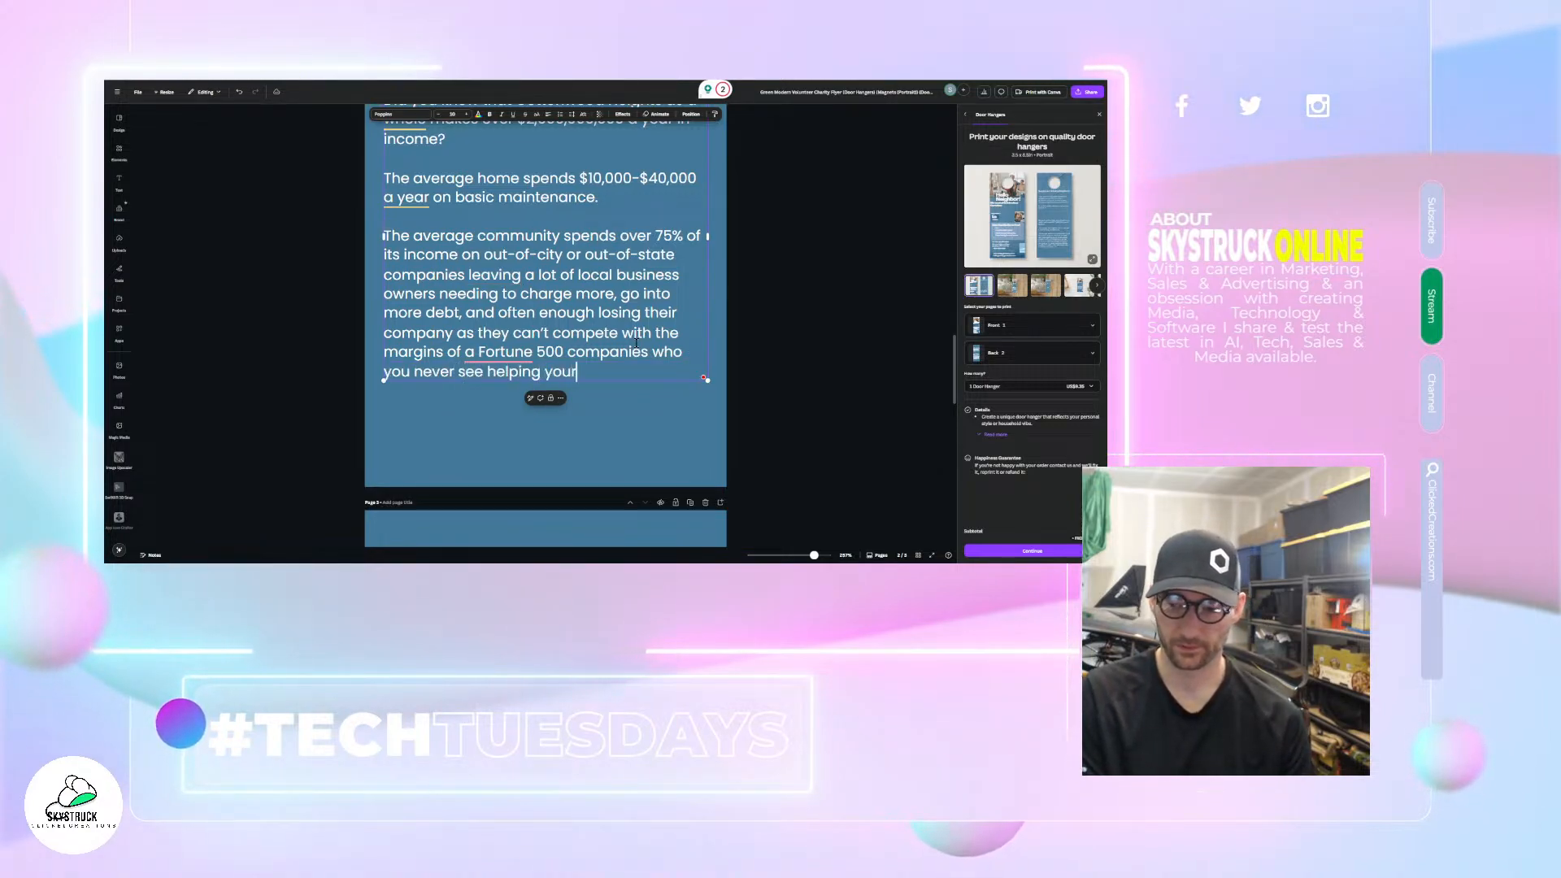
text( community)
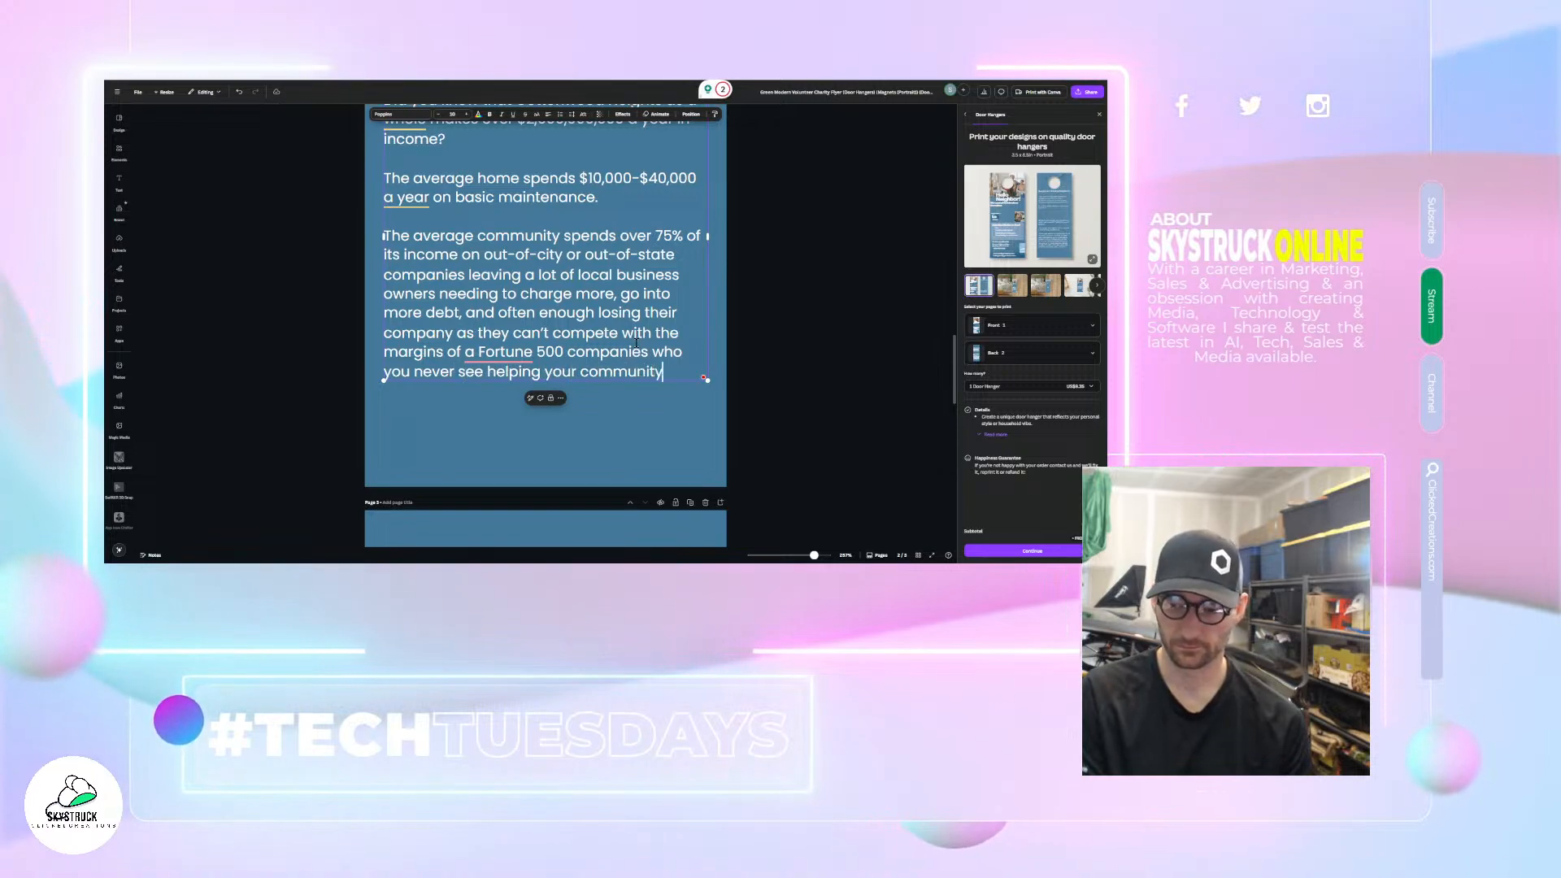
- Replace the closing word "community" with "local community and"
key(BackSpace)
key(BackSpace)
key(BackSpace)
key(BackSpace)
key(BackSpace)
key(BackSpace)
key(BackSpace)
key(BackSpace)
key(BackSpace)
text(loc)
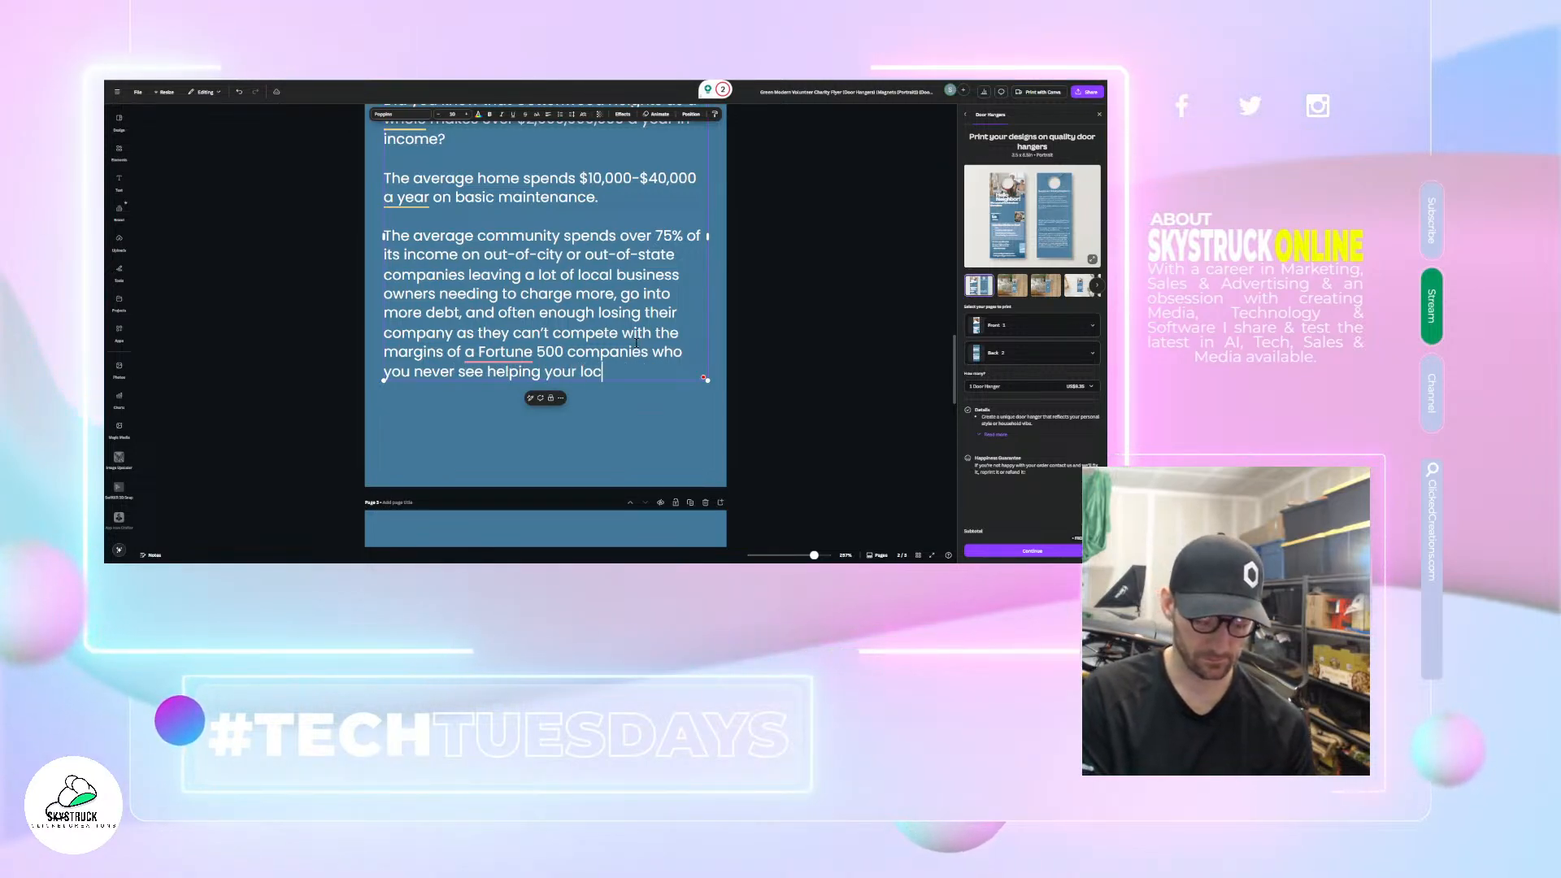
text(al com)
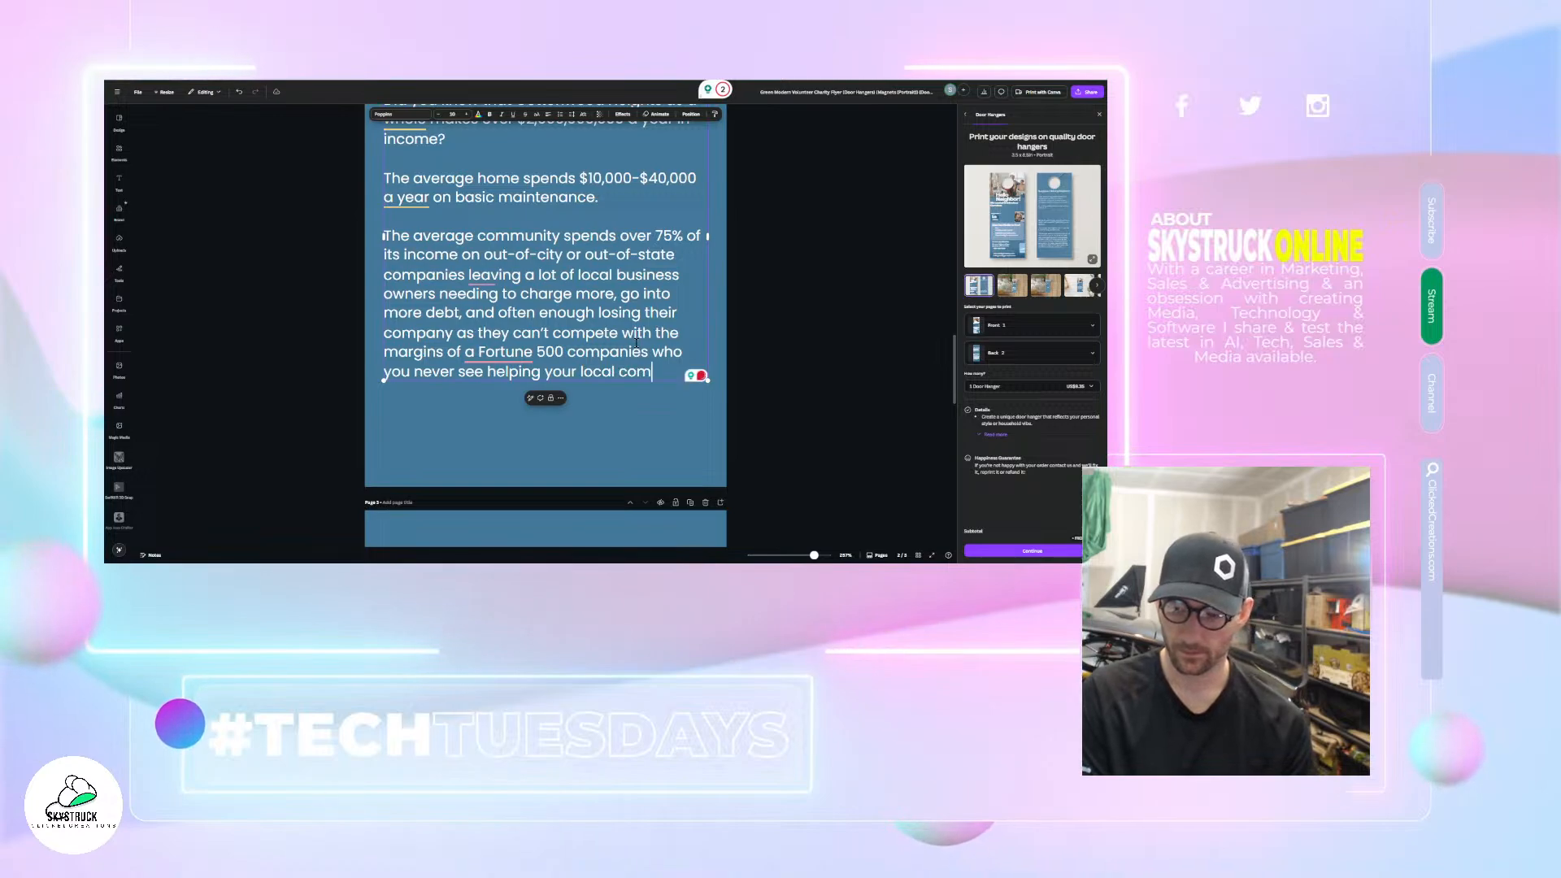
text(munity.)
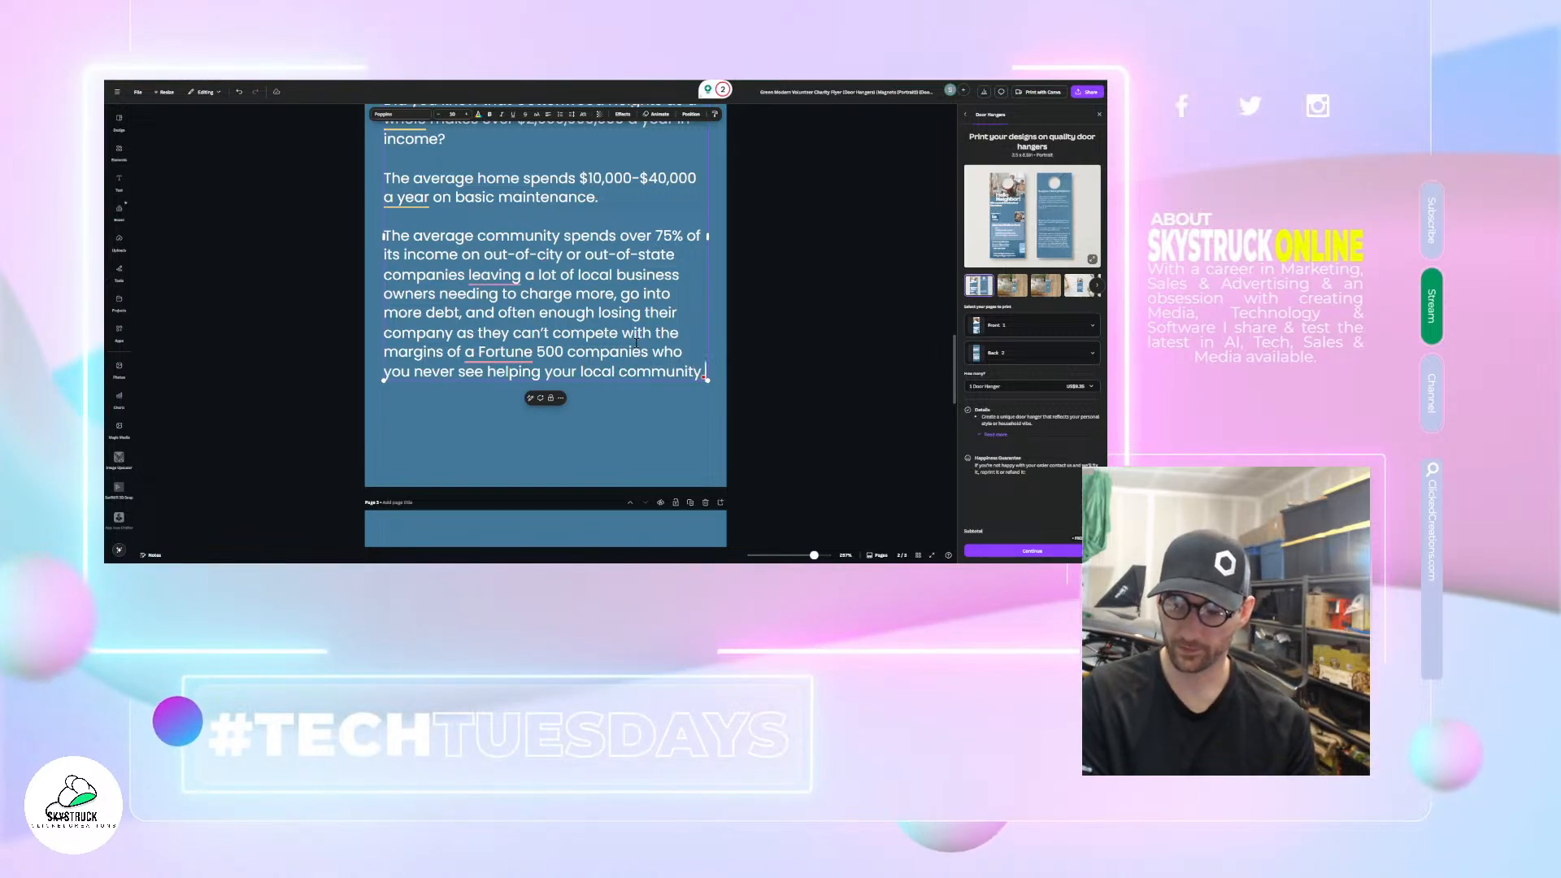
key(BackSpace)
text(and)
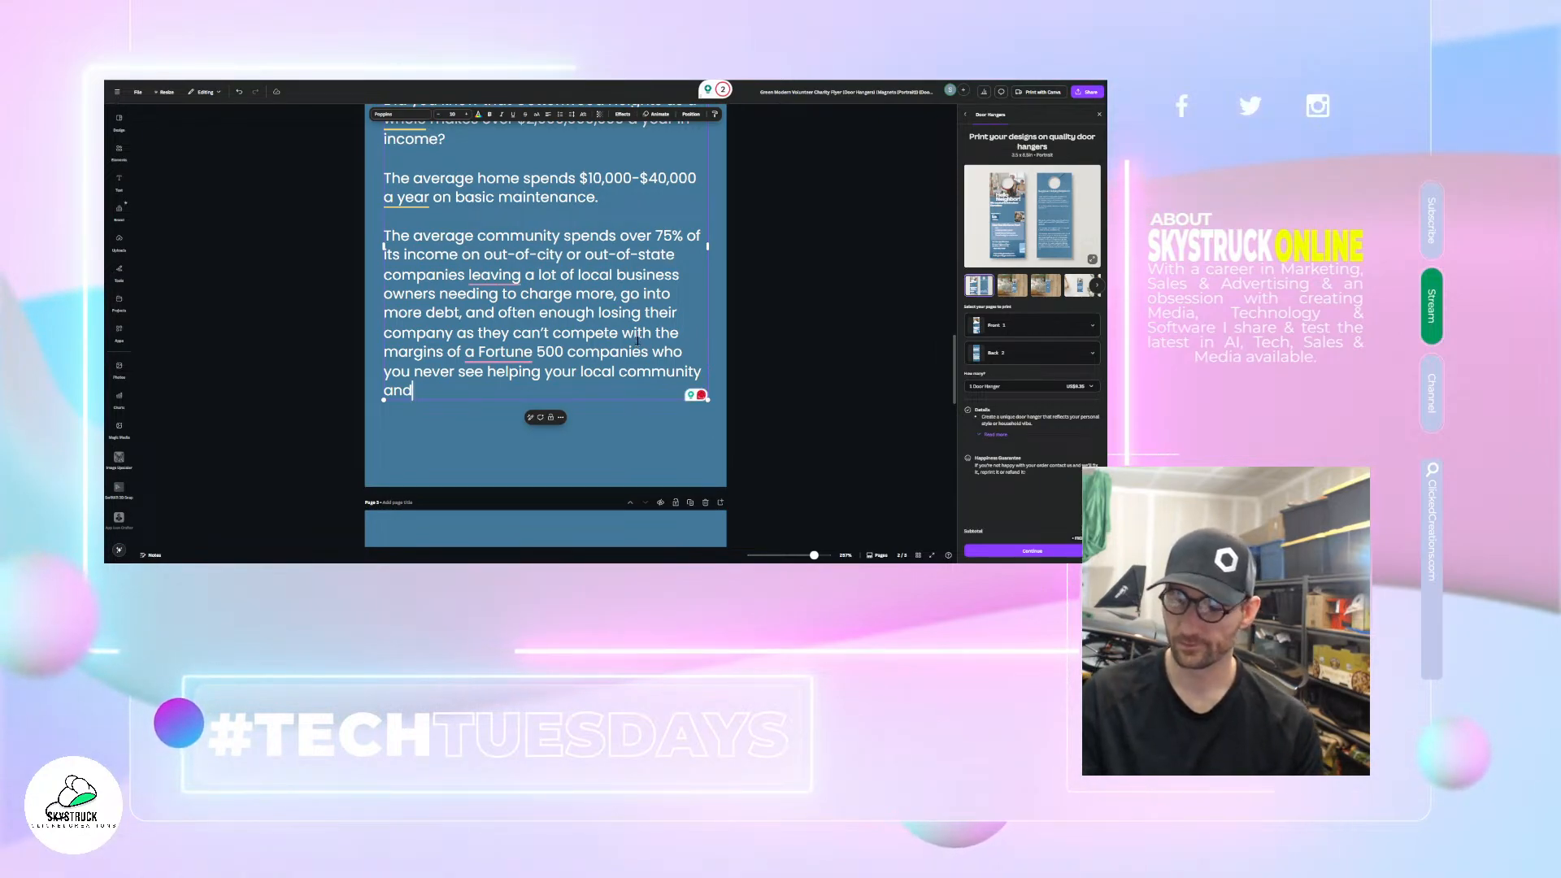
- Insert "train people on the quickest and cheapest way" between "companies who" and "you never see"
click(687, 358)
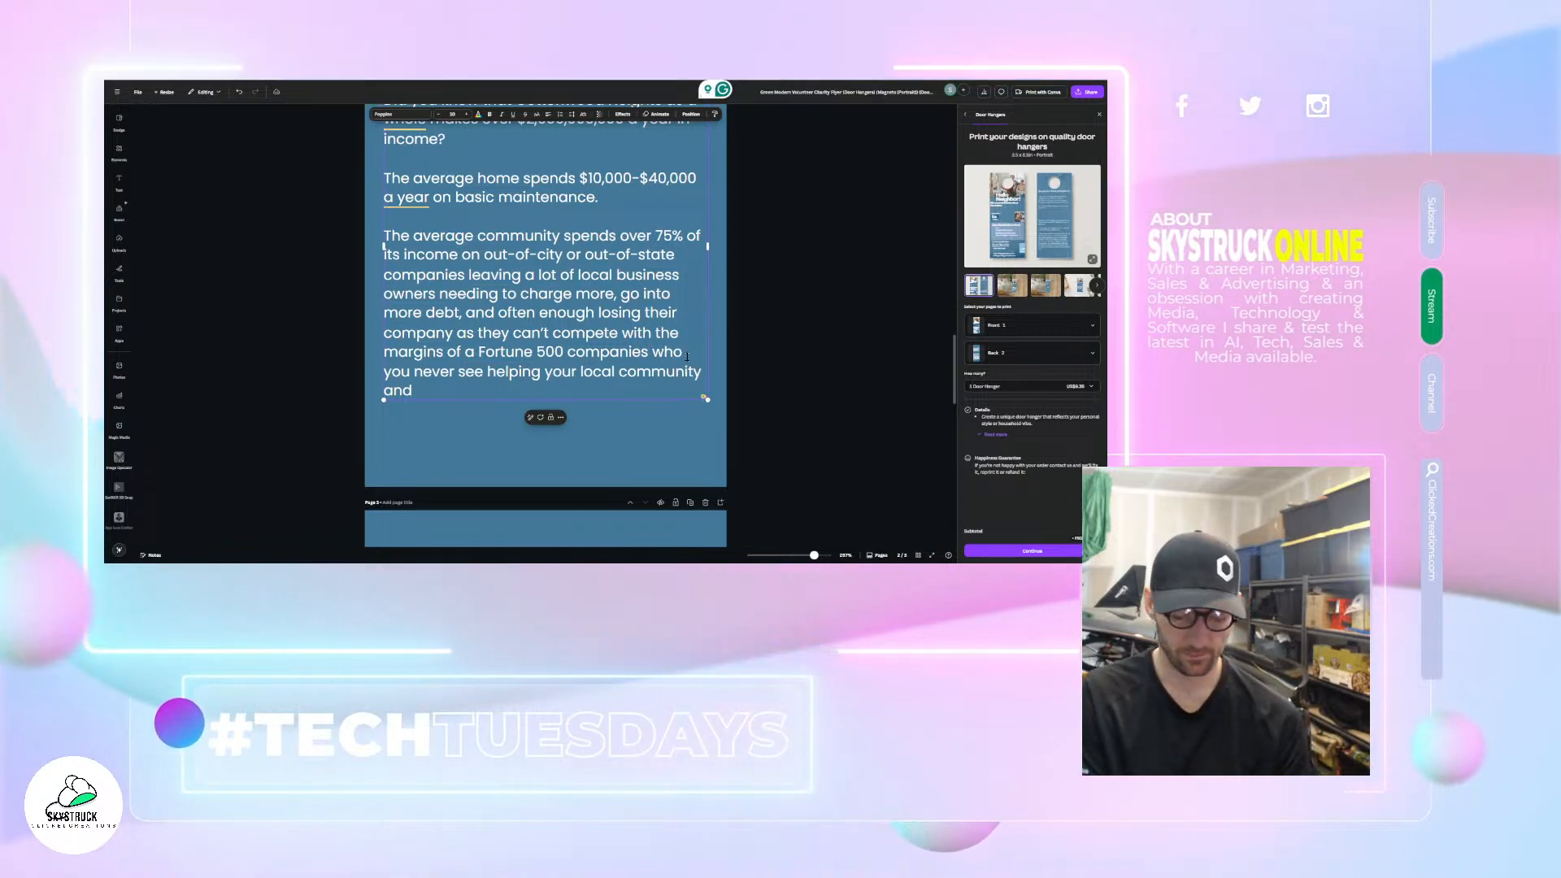
text(train people on the)
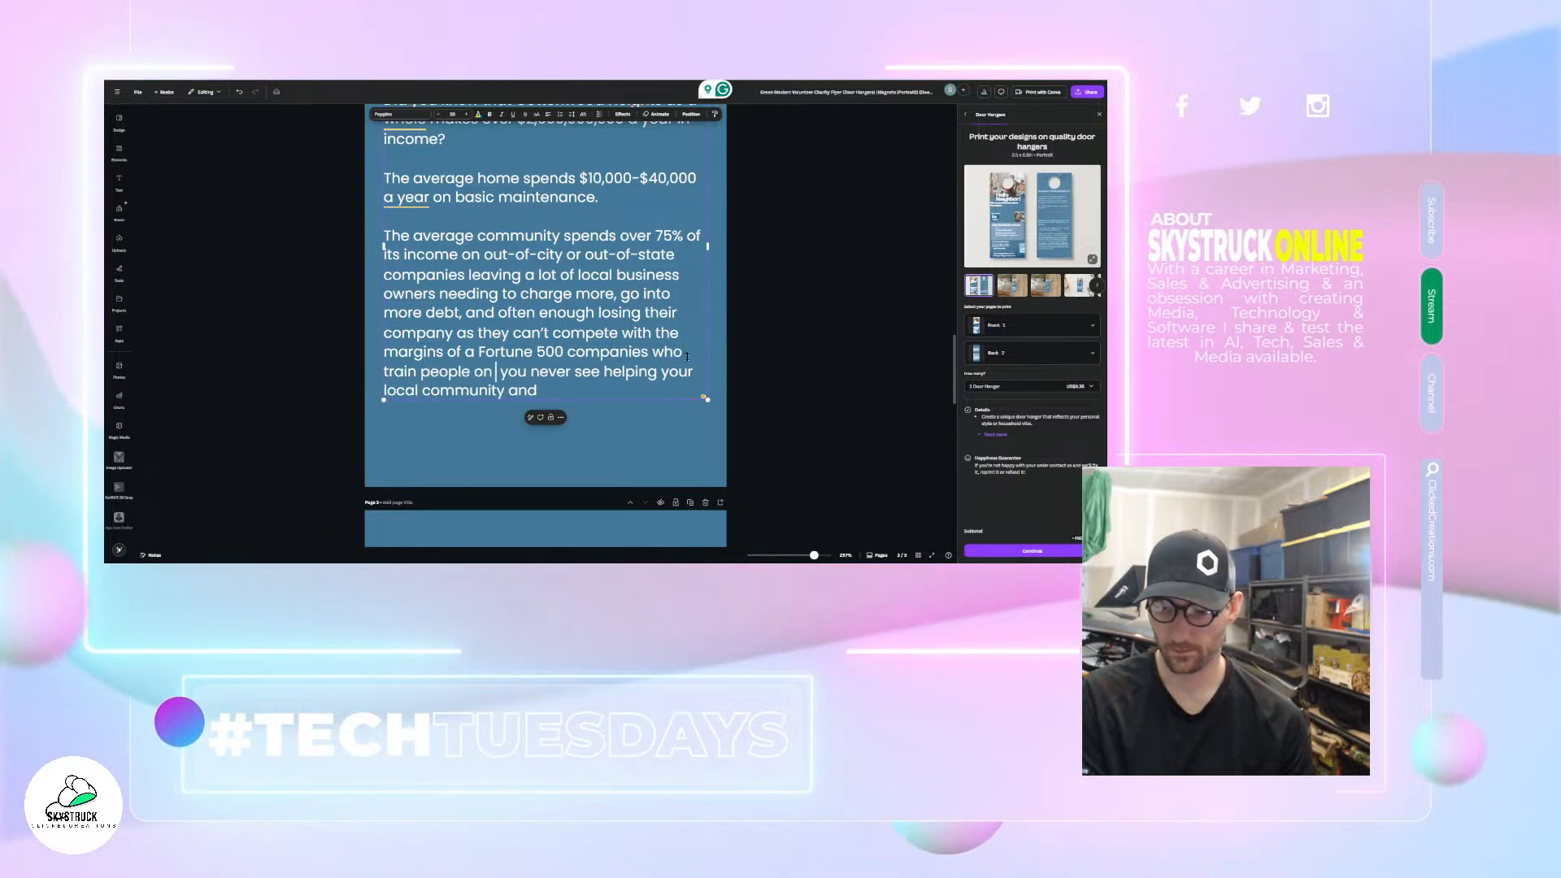
text( quicked)
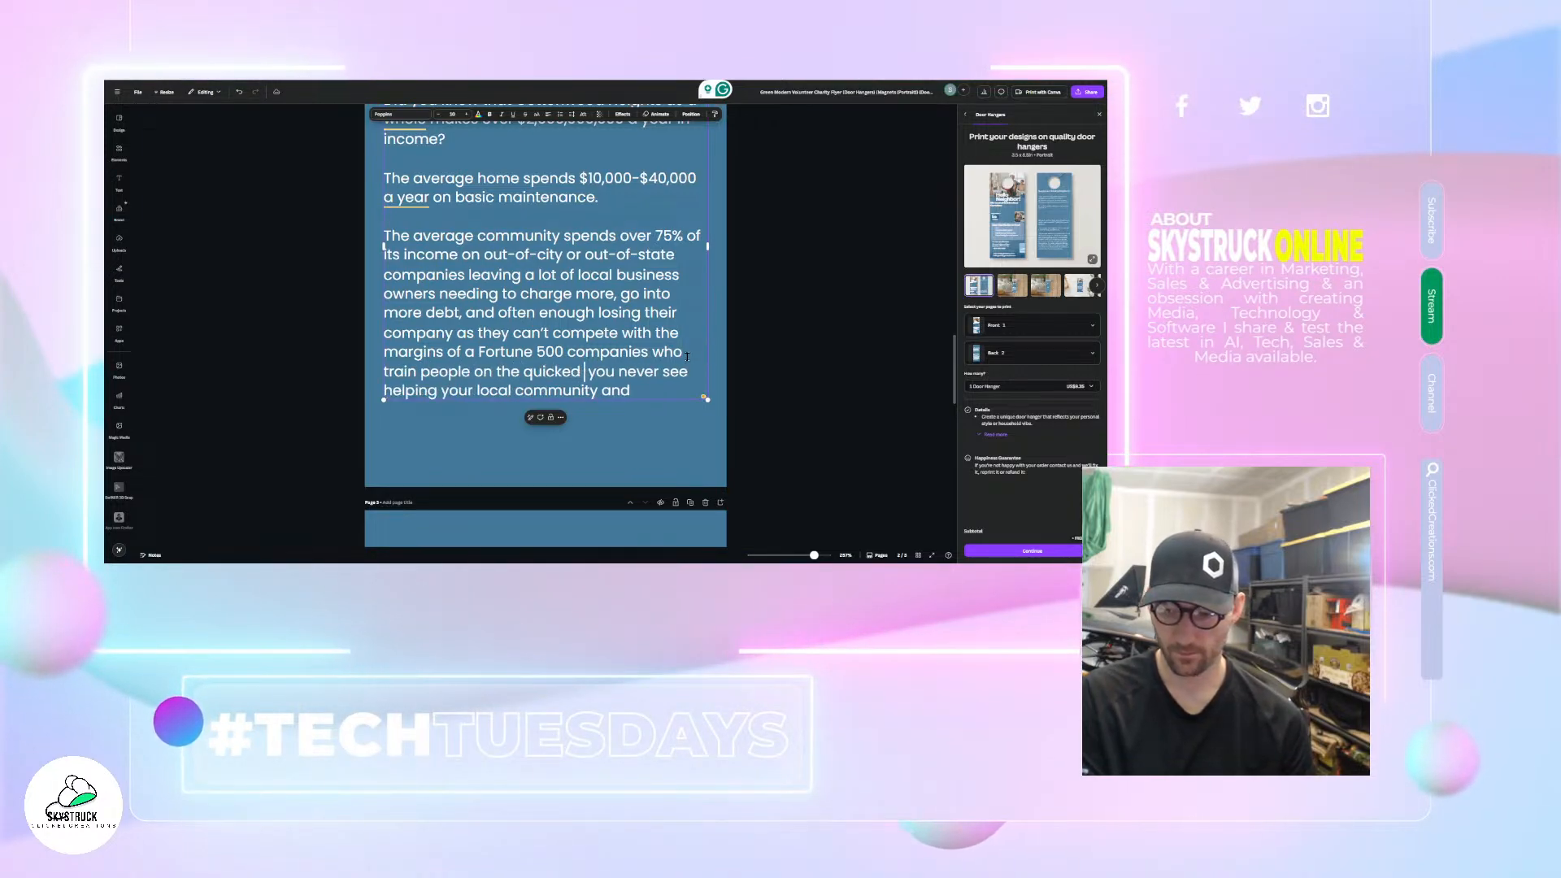
key(BackSpace)
text(st and ched)
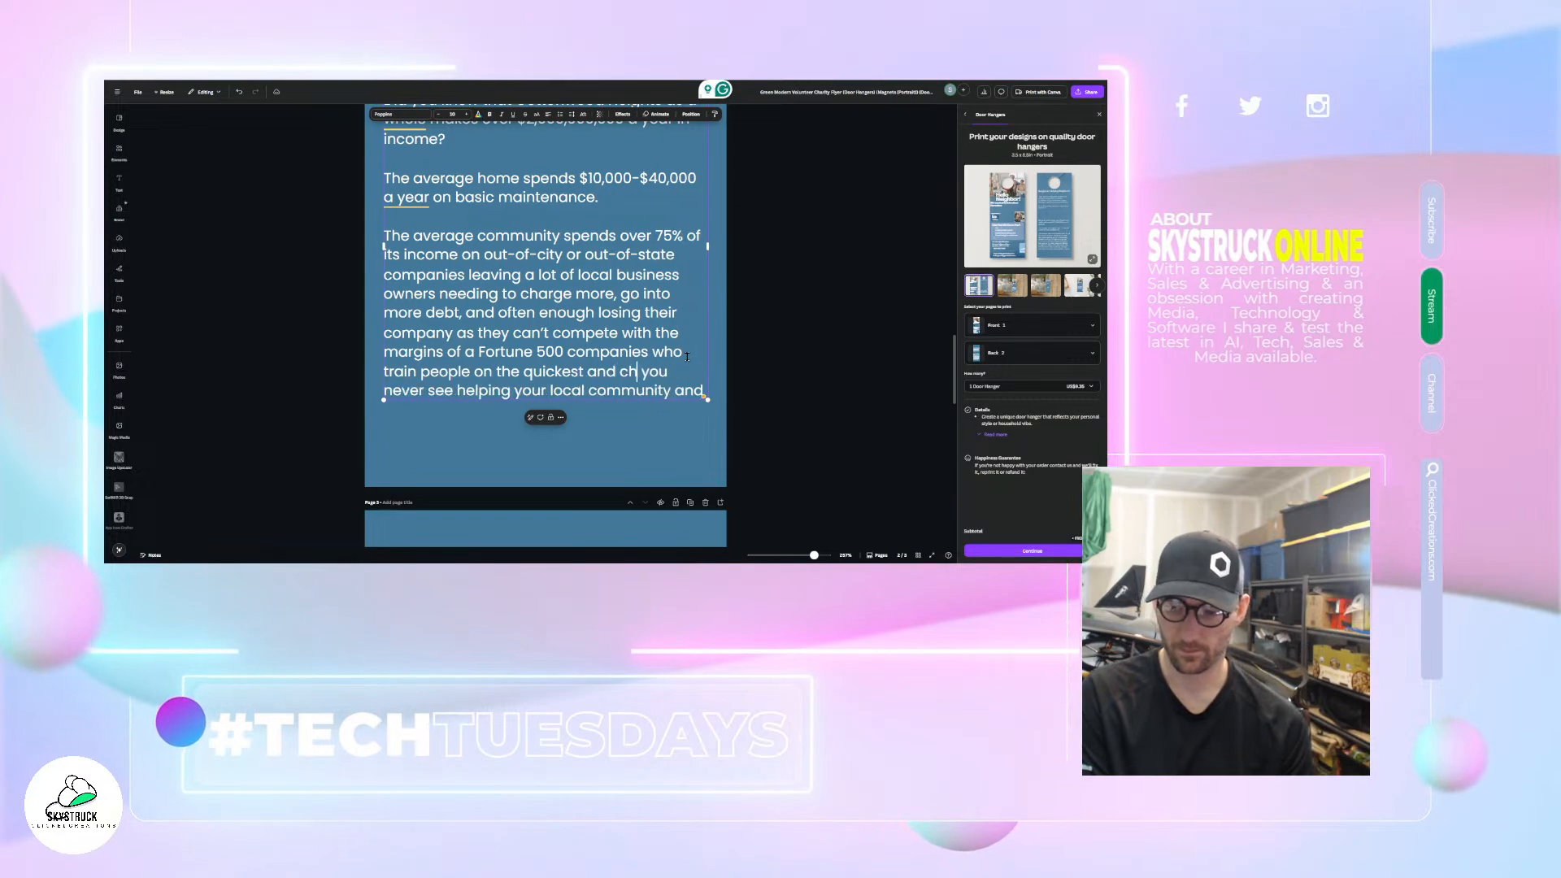
key(BackSpace)
text(apest wayt)
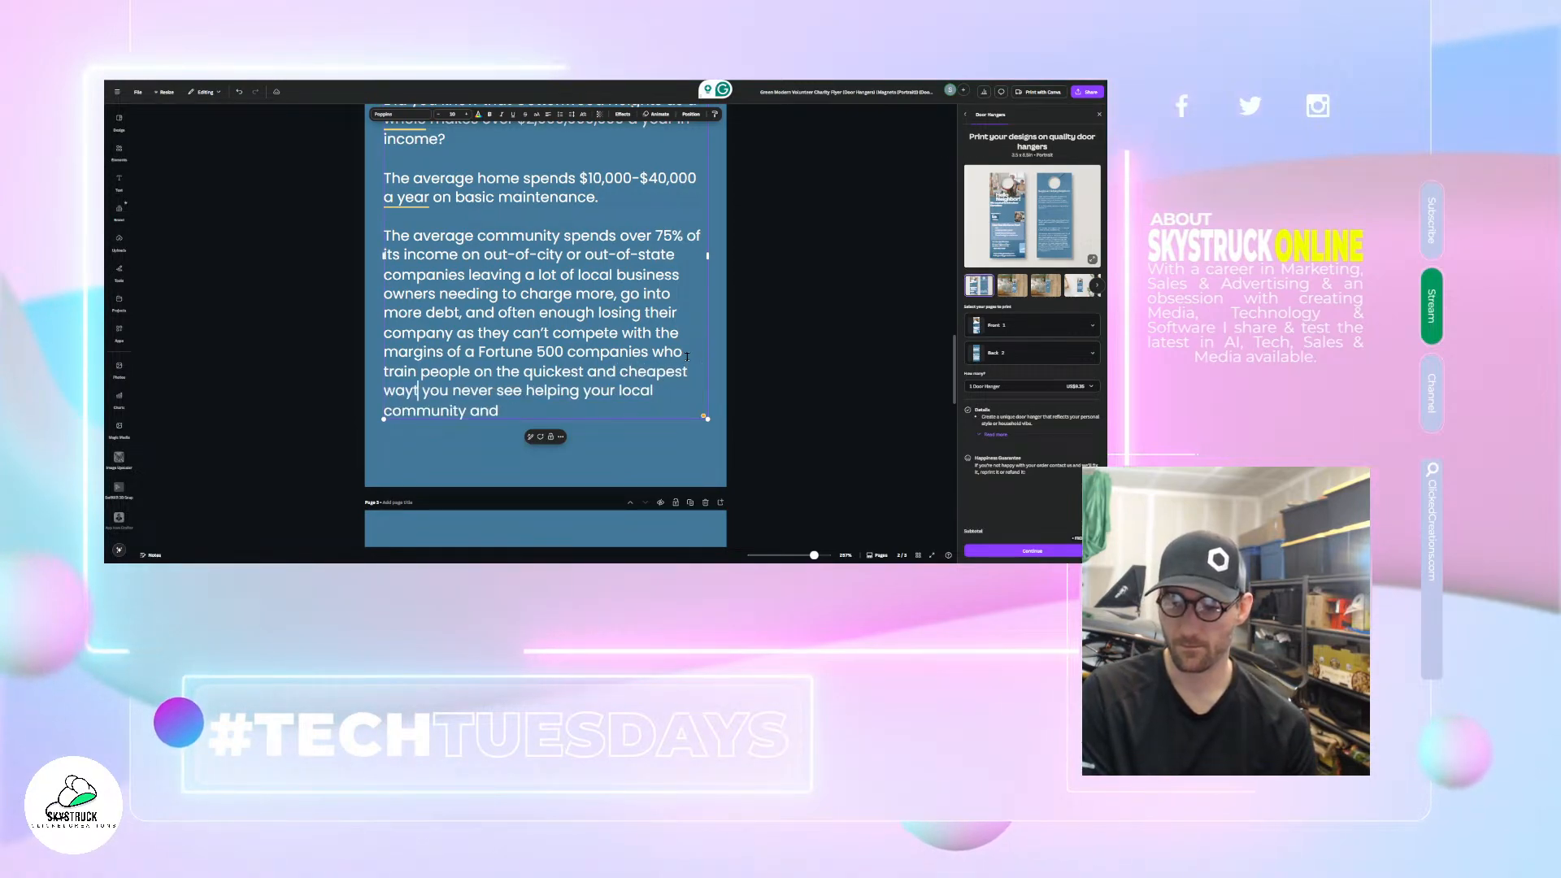
key(BackSpace)
- End the inserted phrase with "to do their jobs." and capitalize "You" at the start of the following sentence
text(to)
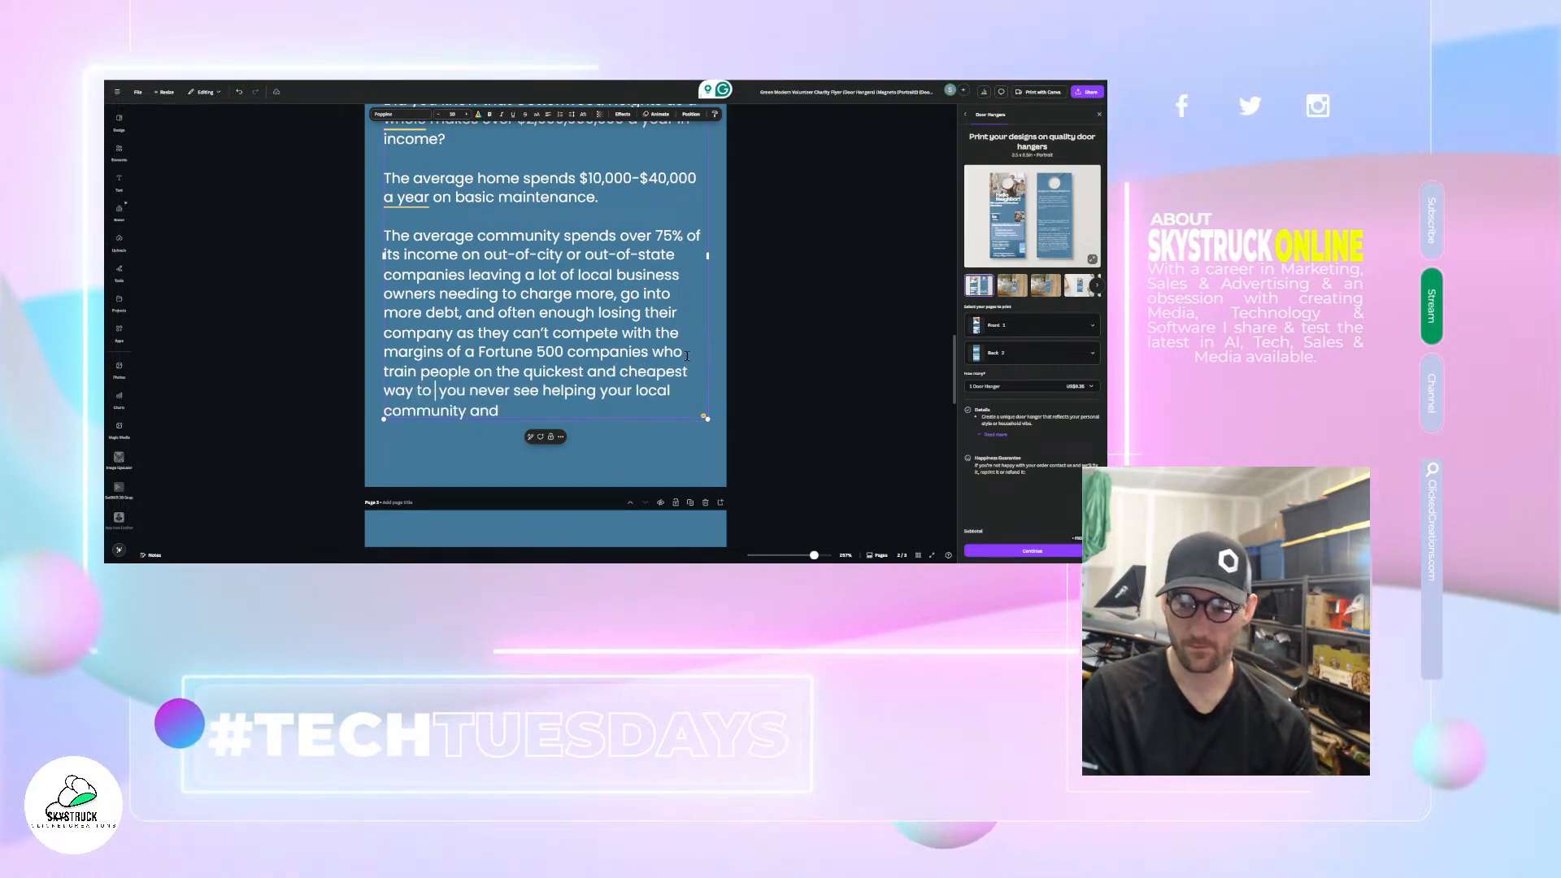
text( do thi)
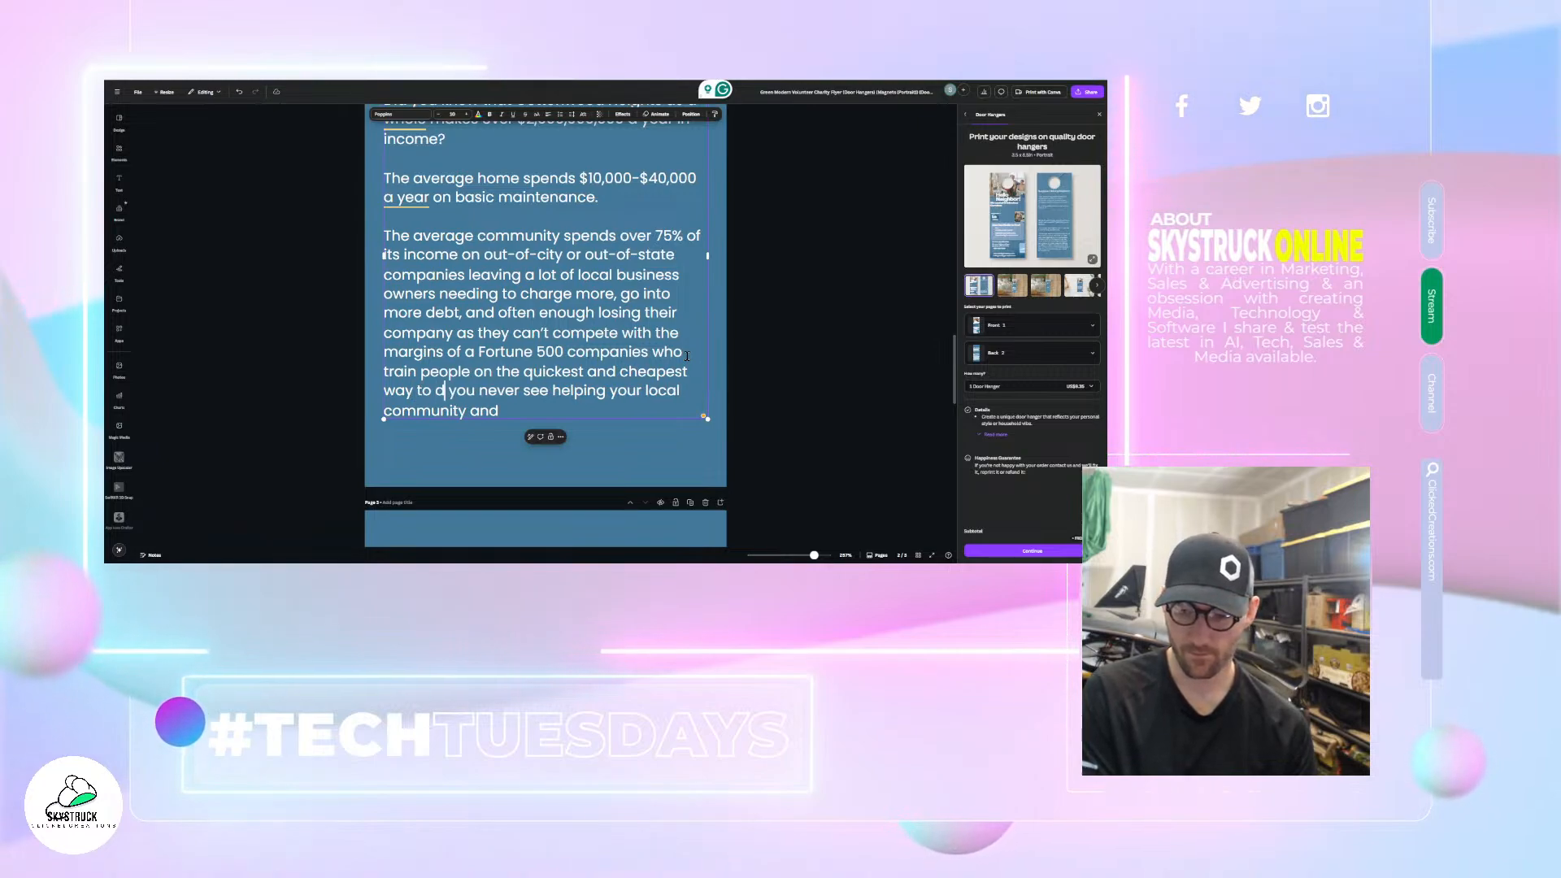
key(BackSpace)
text(eir jobs)
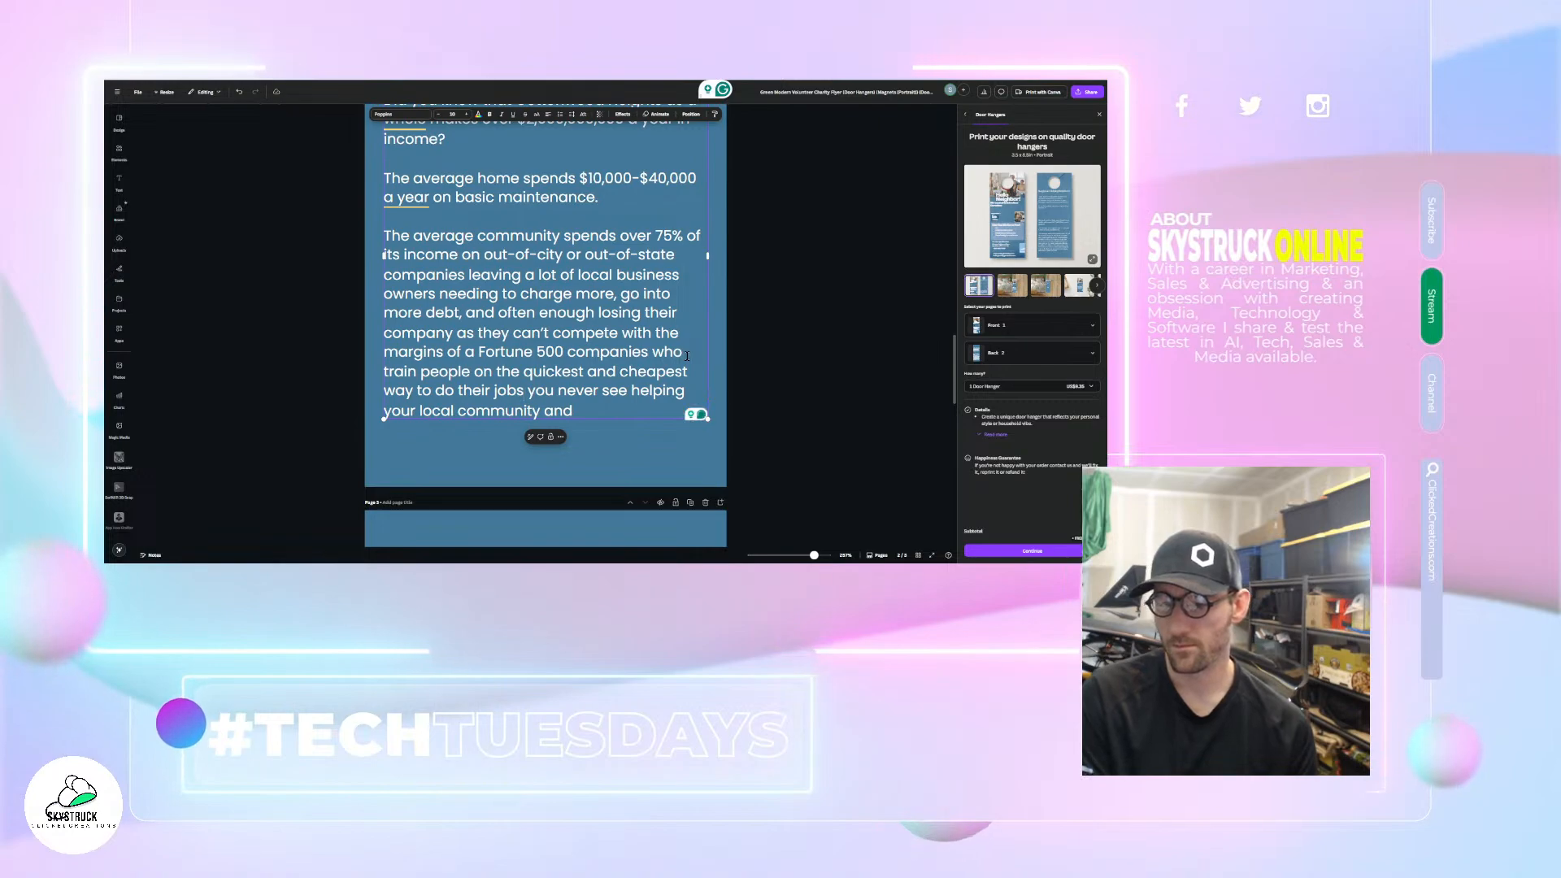
text(.)
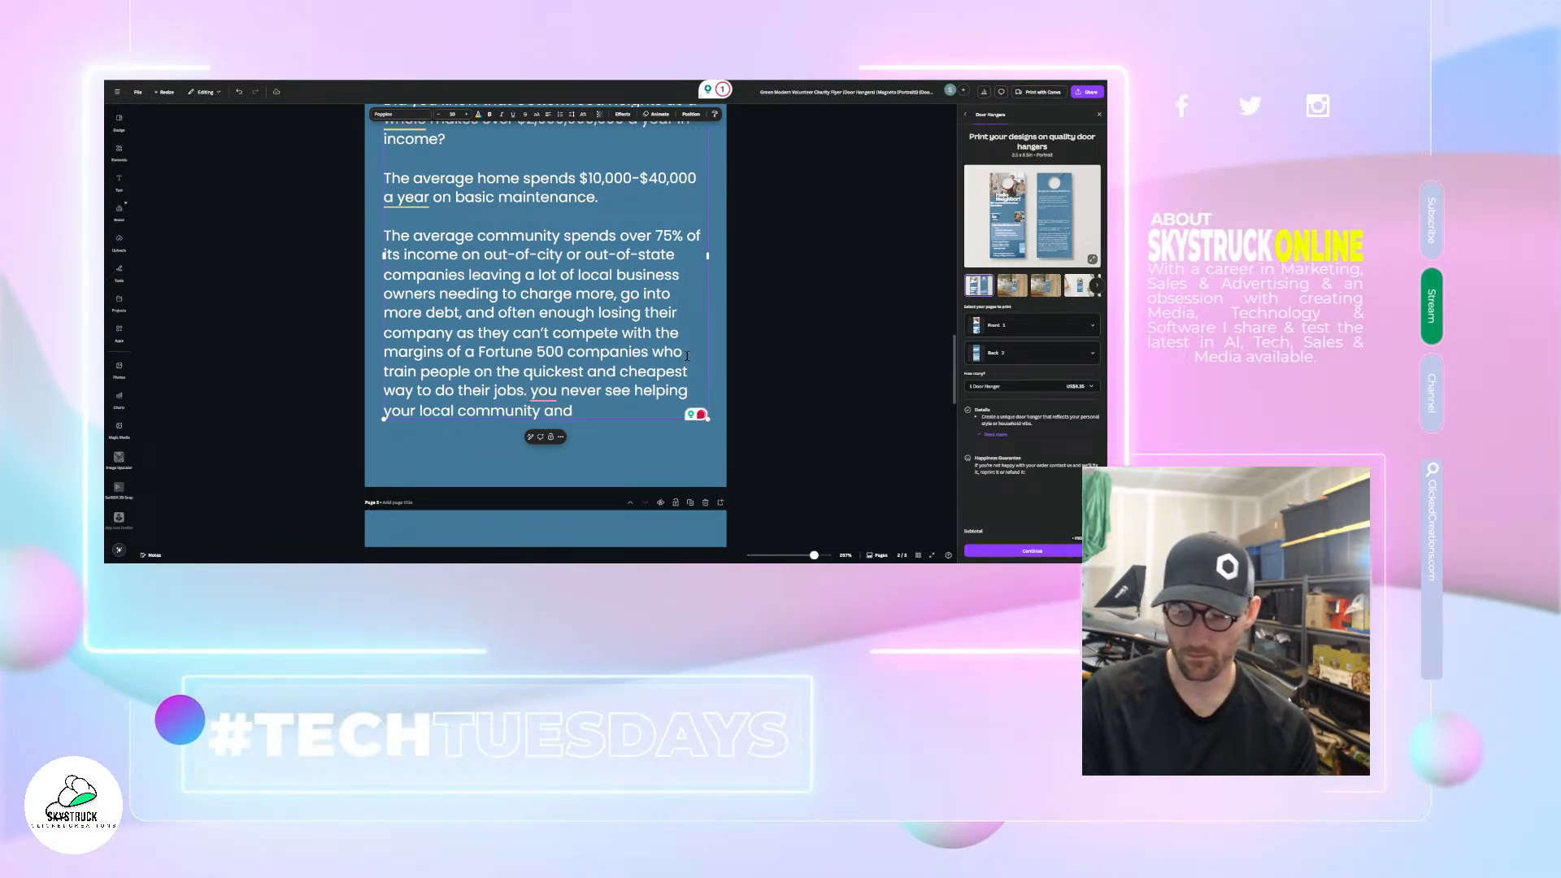
key(Delete)
text(Y)
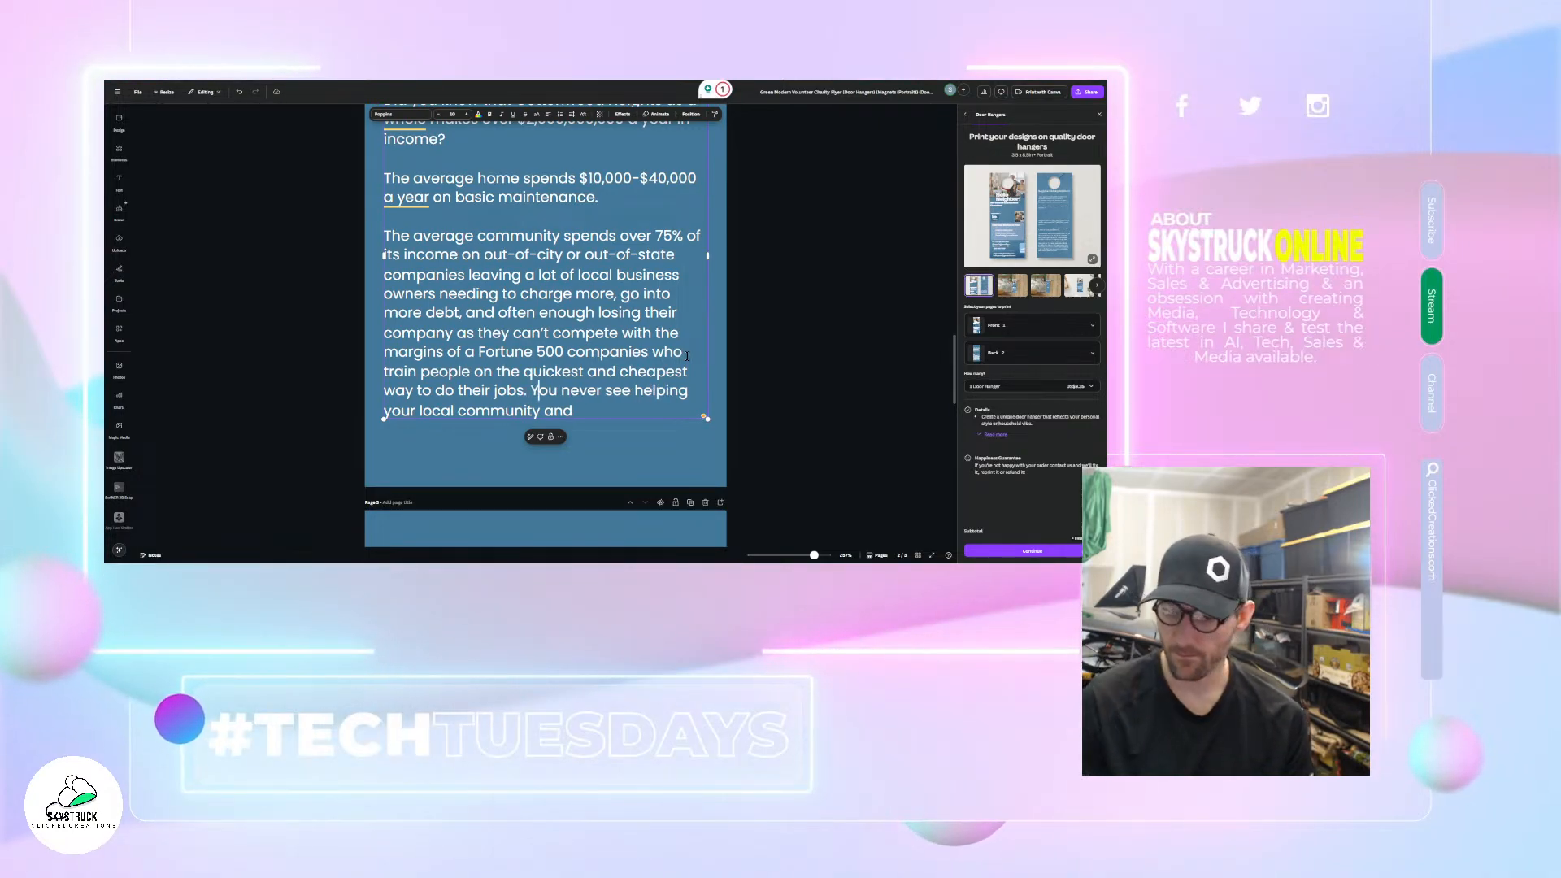
- Insert "will" into the last sentence so it begins "You will never see"
scroll(602, 341, down, 2)
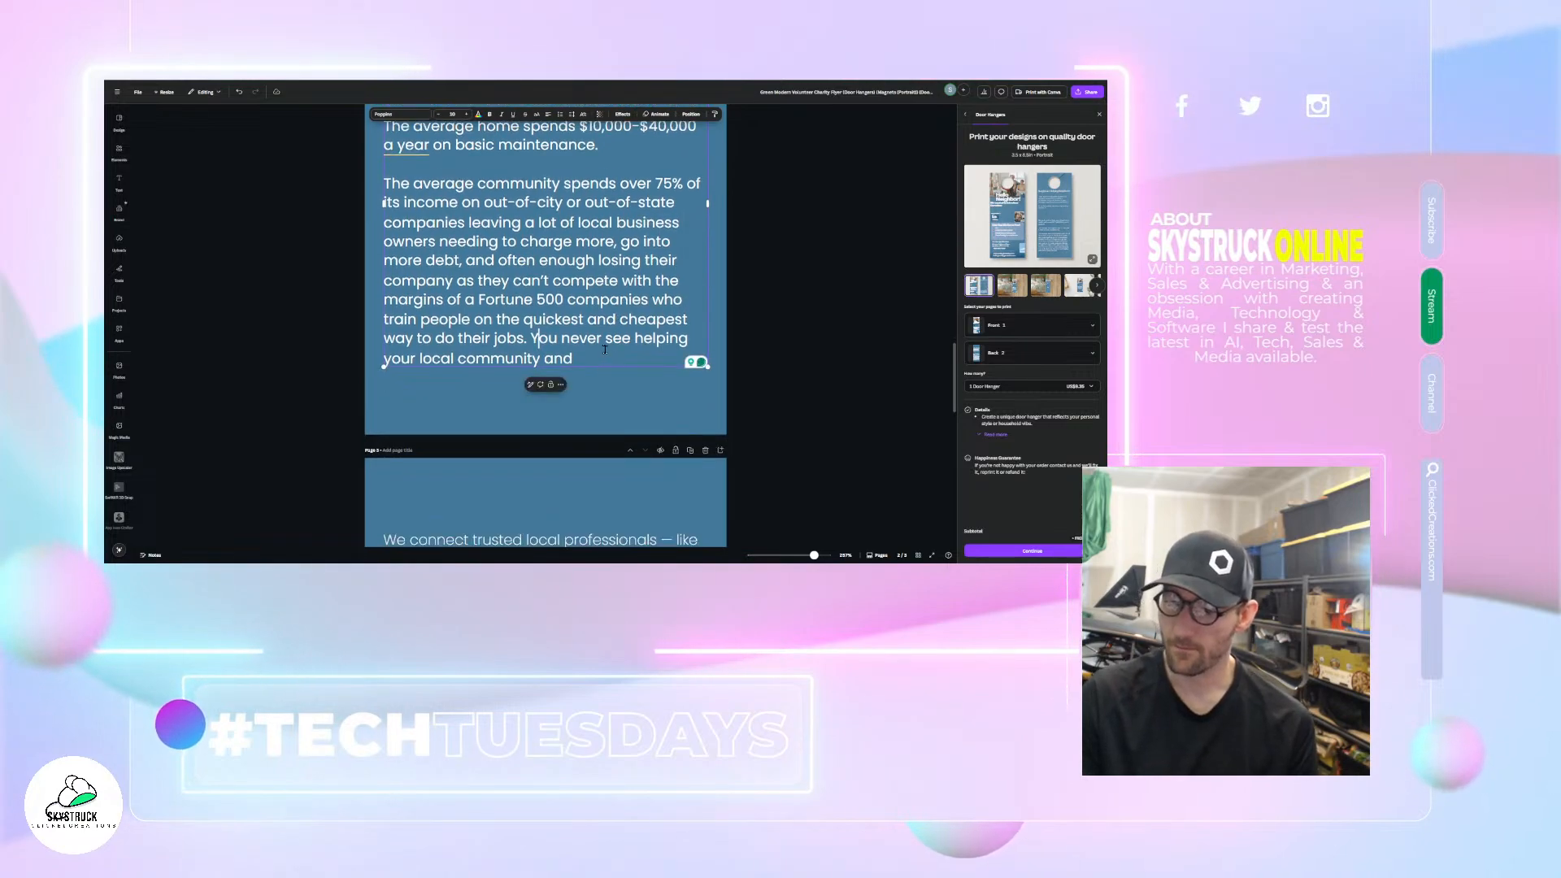
scroll(602, 342, down, 3)
scroll(610, 345, up, 3)
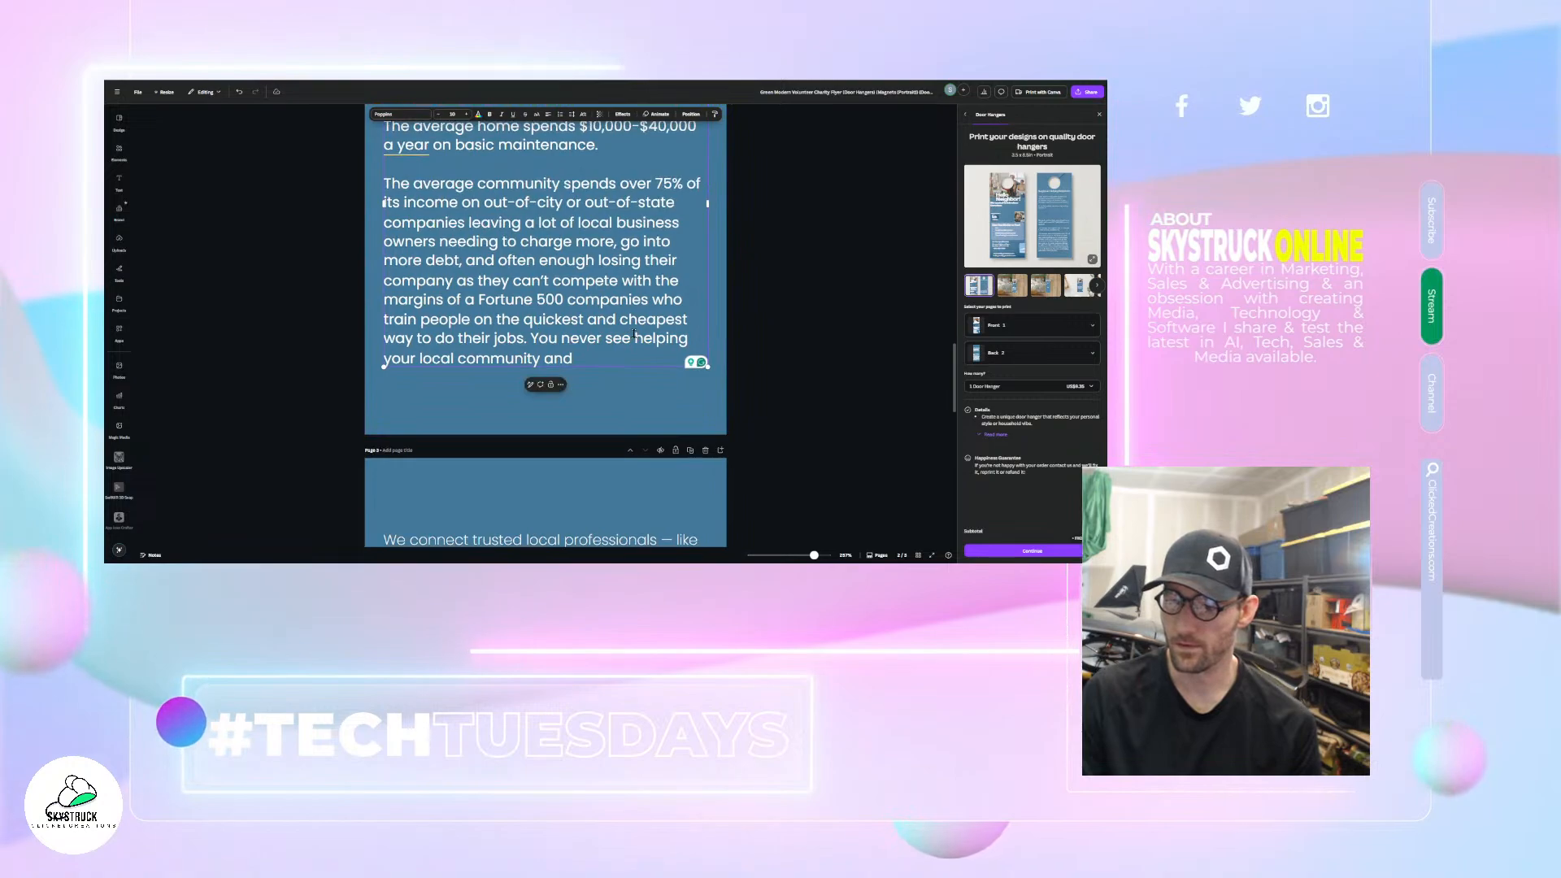
click(564, 336)
text(will)
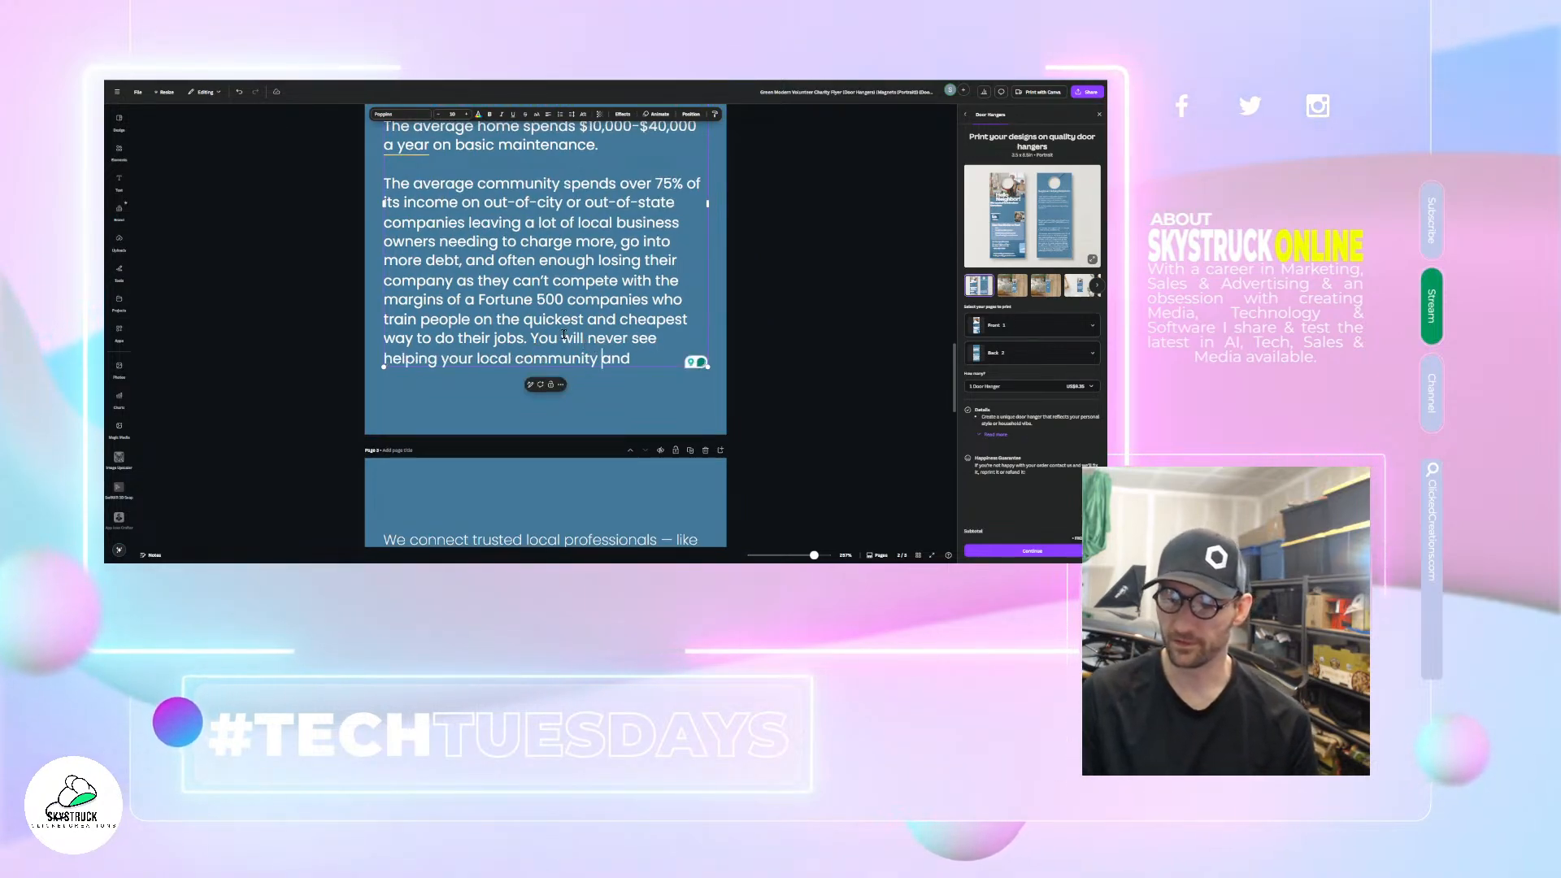
- Insert "those companies" after "You will never see" in the closing sentence of the community spending paragraph
key(Right)
key(Up)
key(Right)
key(Right)
key(Right)
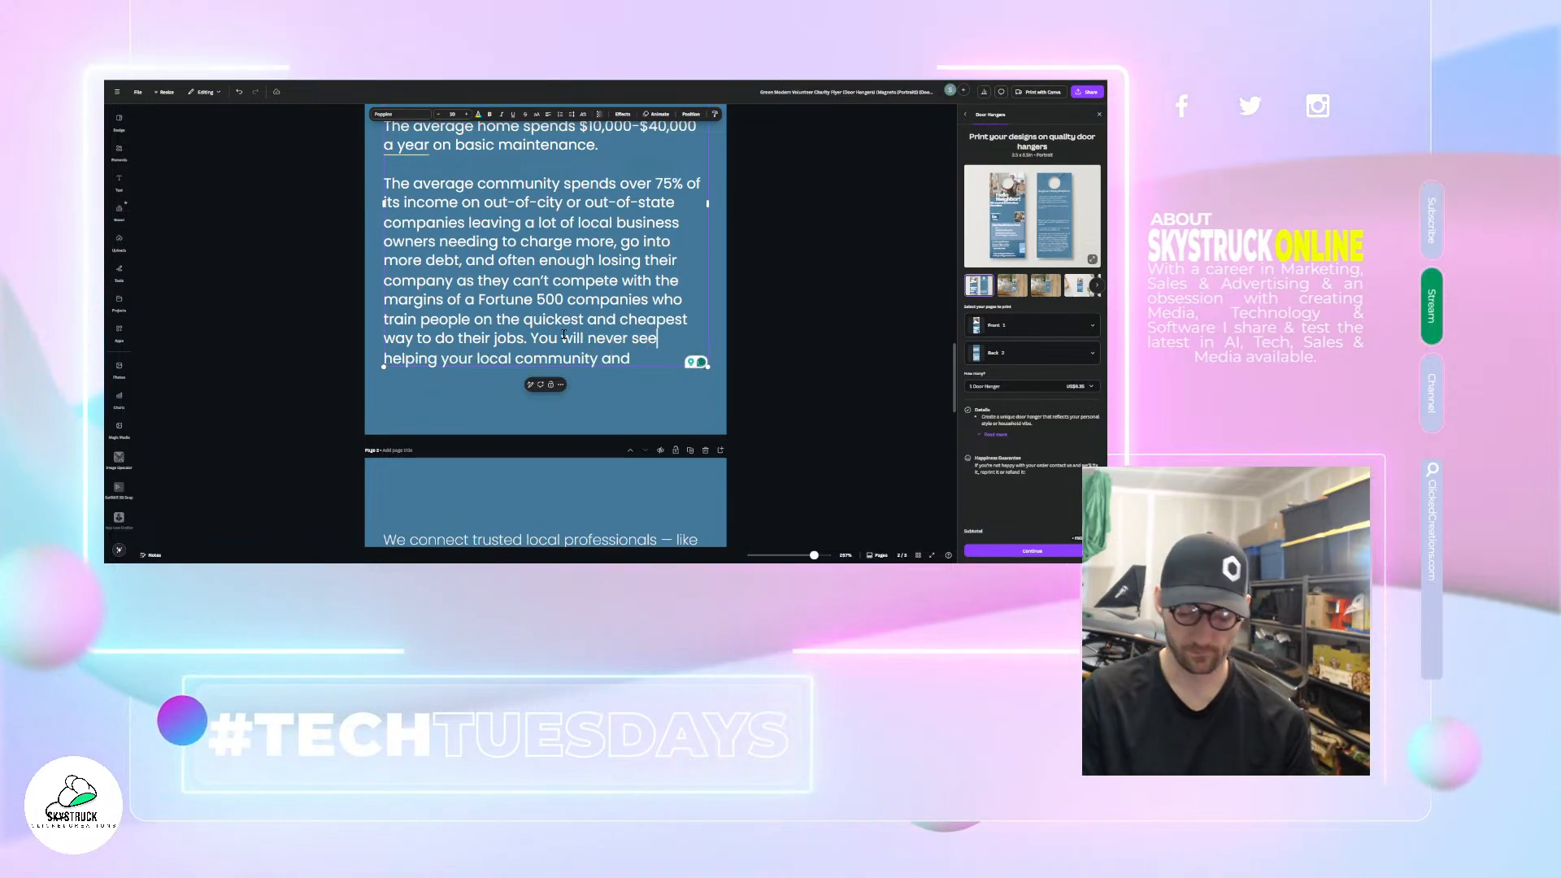
text(those compa)
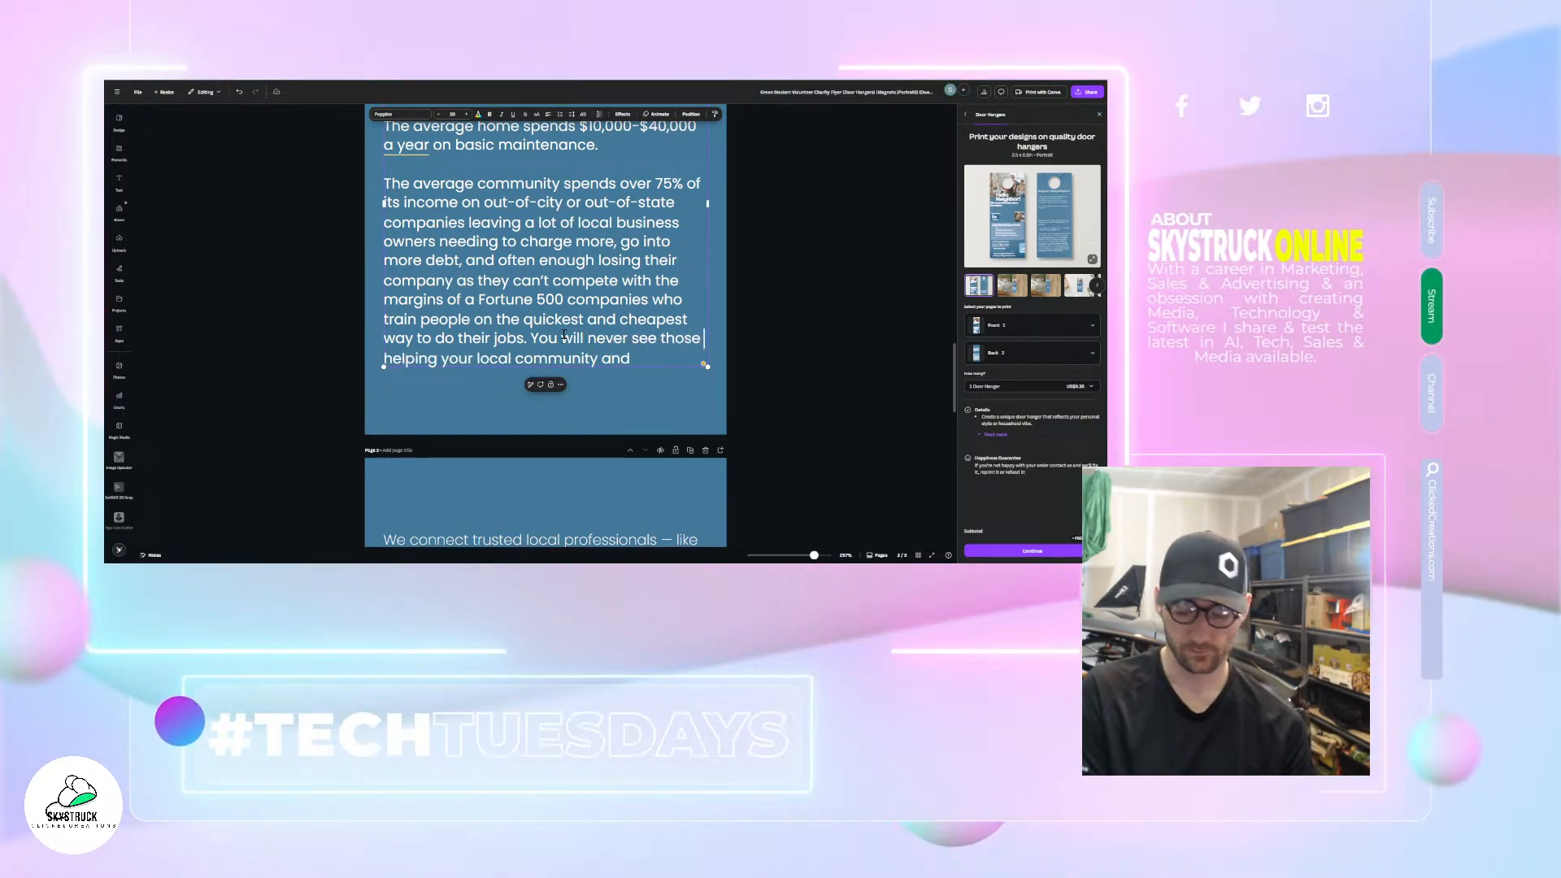
text(nies helping your local community)
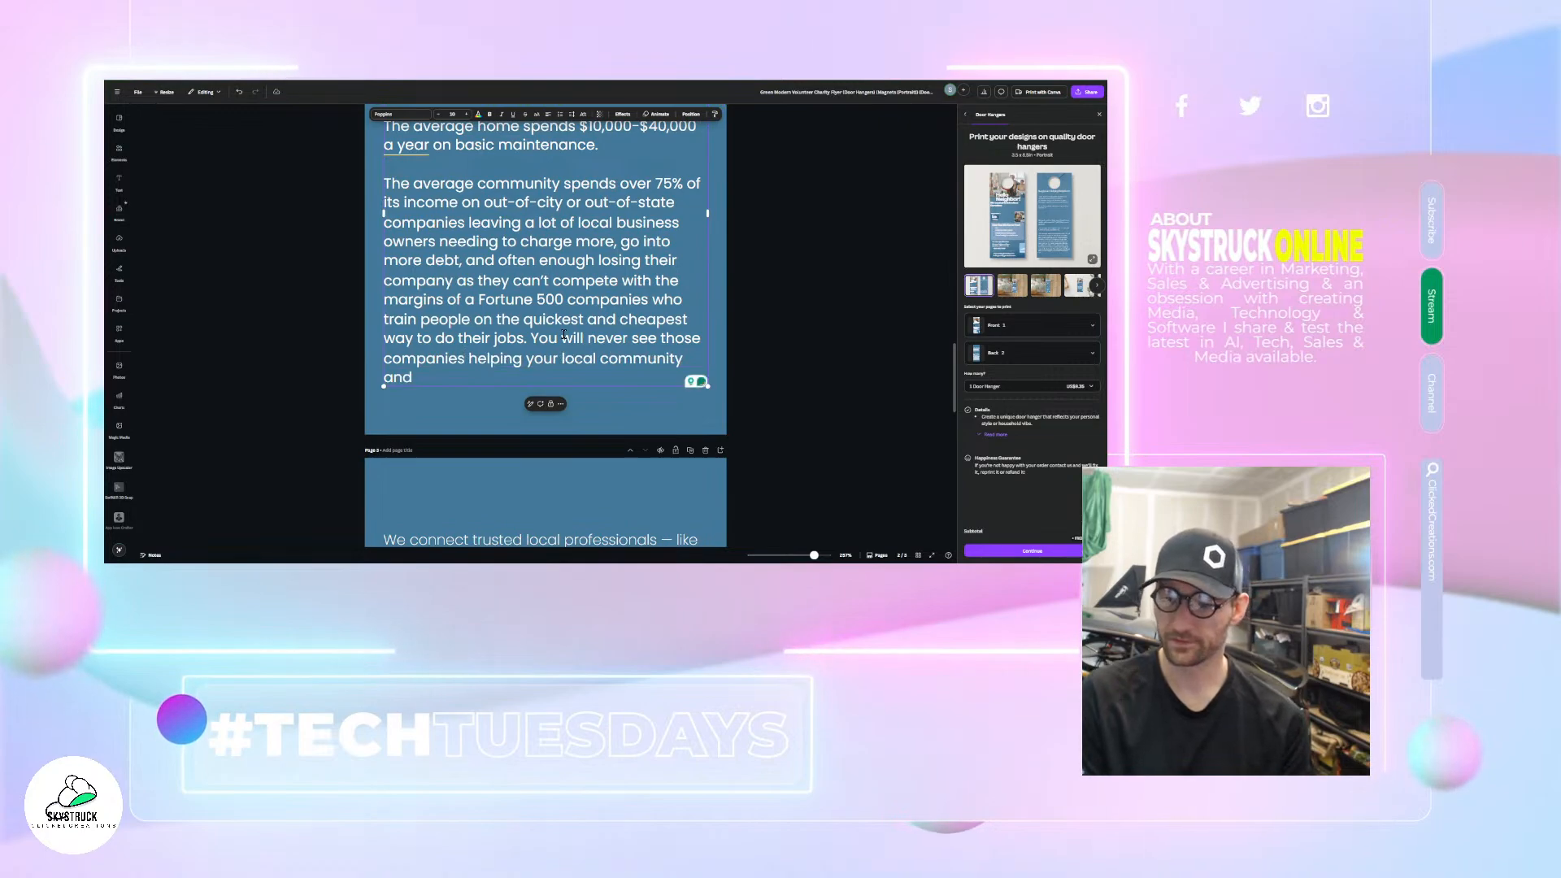
- Delete the trailing "and" and end the paragraph with a period after "local community"
click(426, 374)
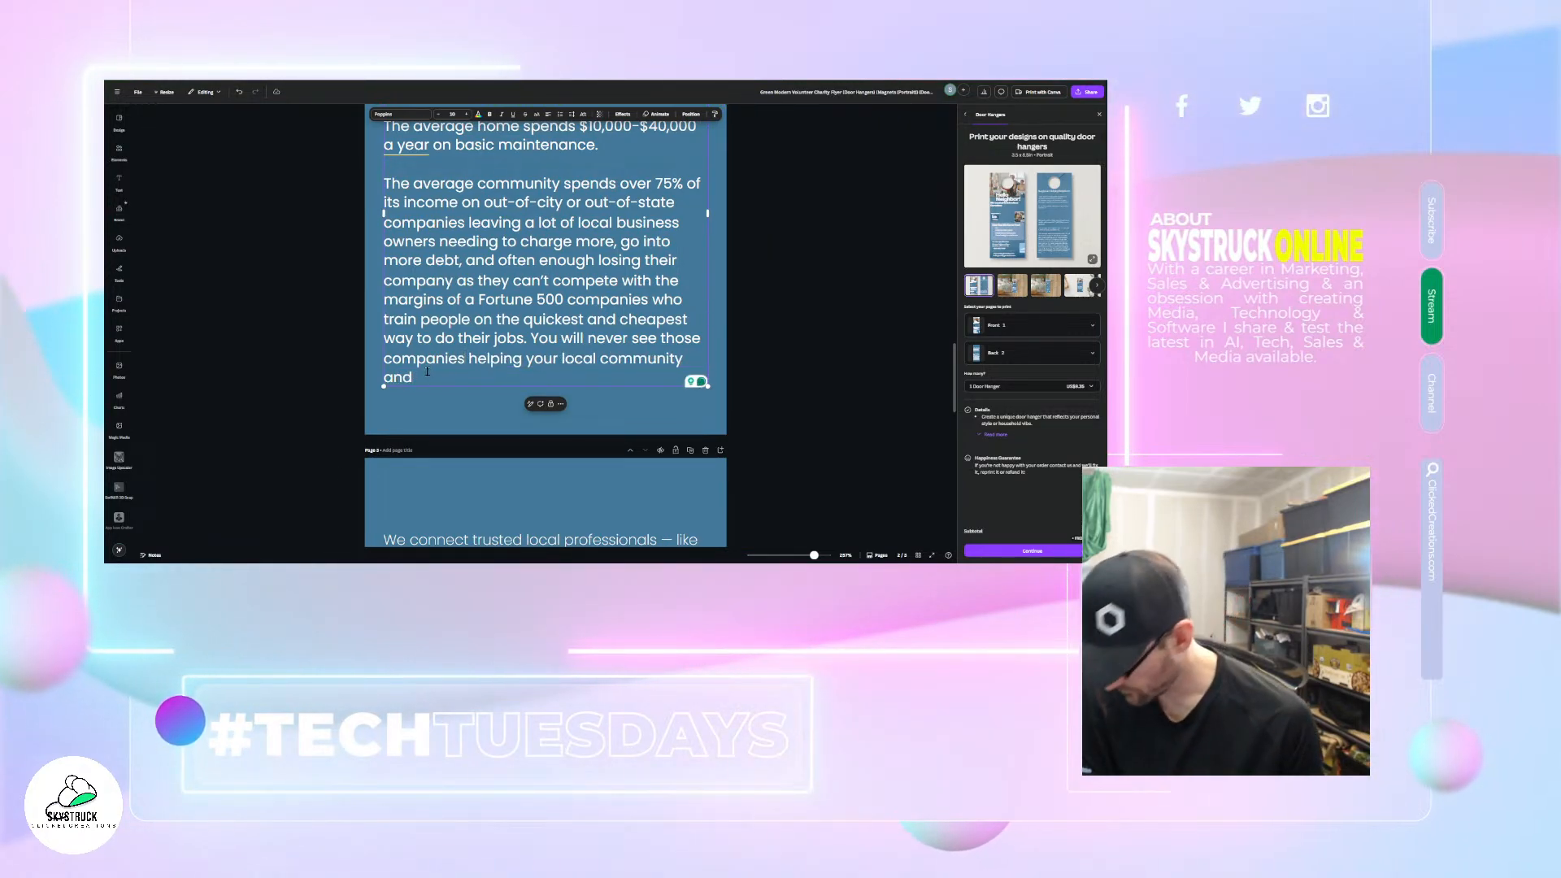
key(BackSpace)
key(BackSpace)
key(BackSpace)
key(BackSpace)
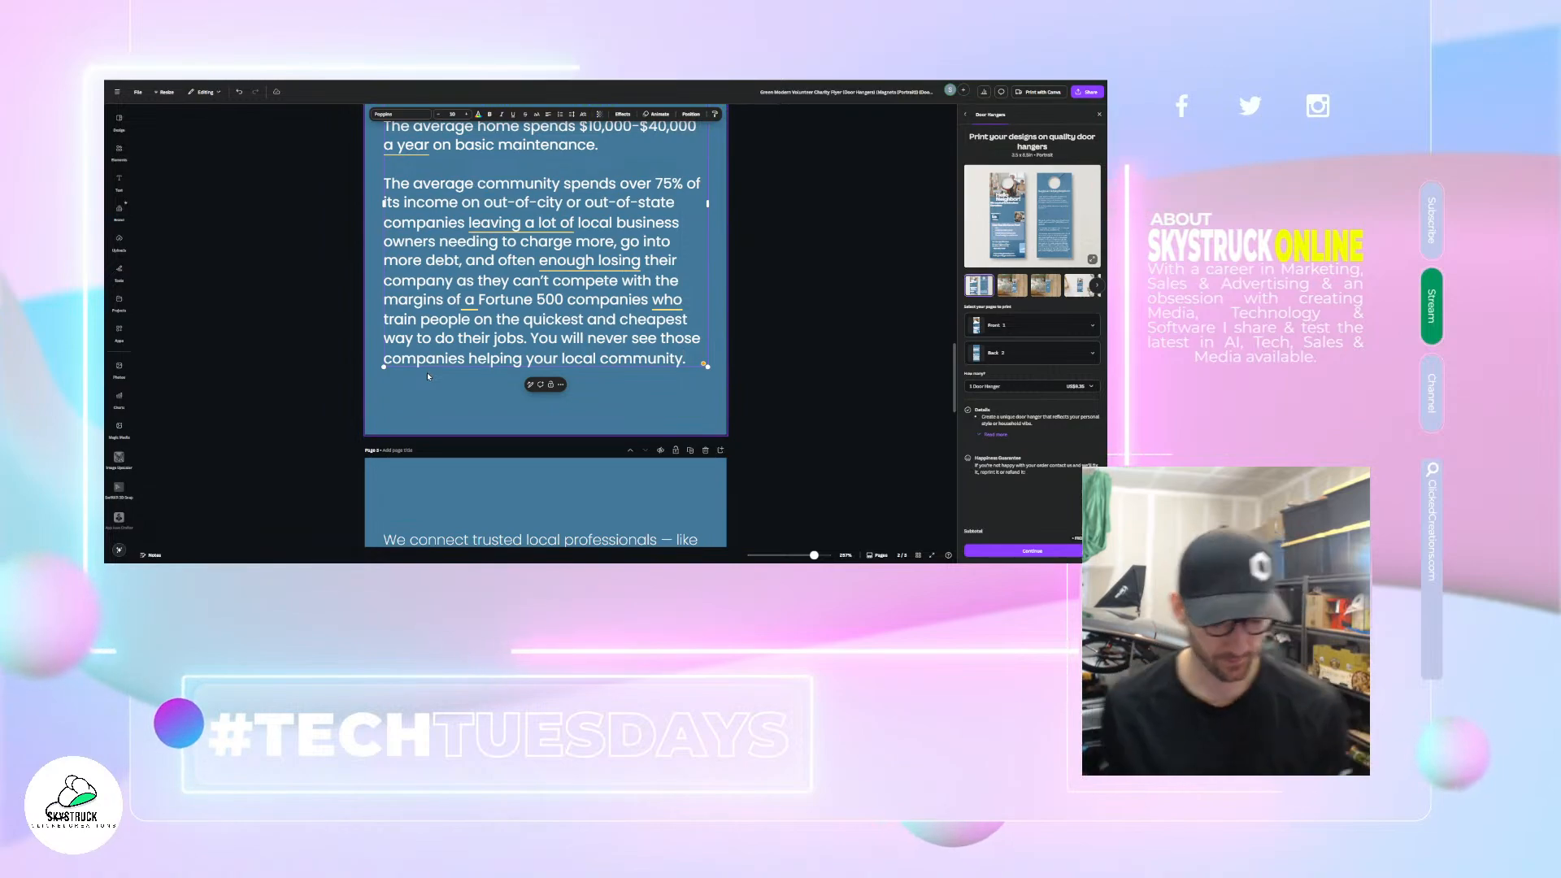
triple_click(652, 316)
click(768, 310)
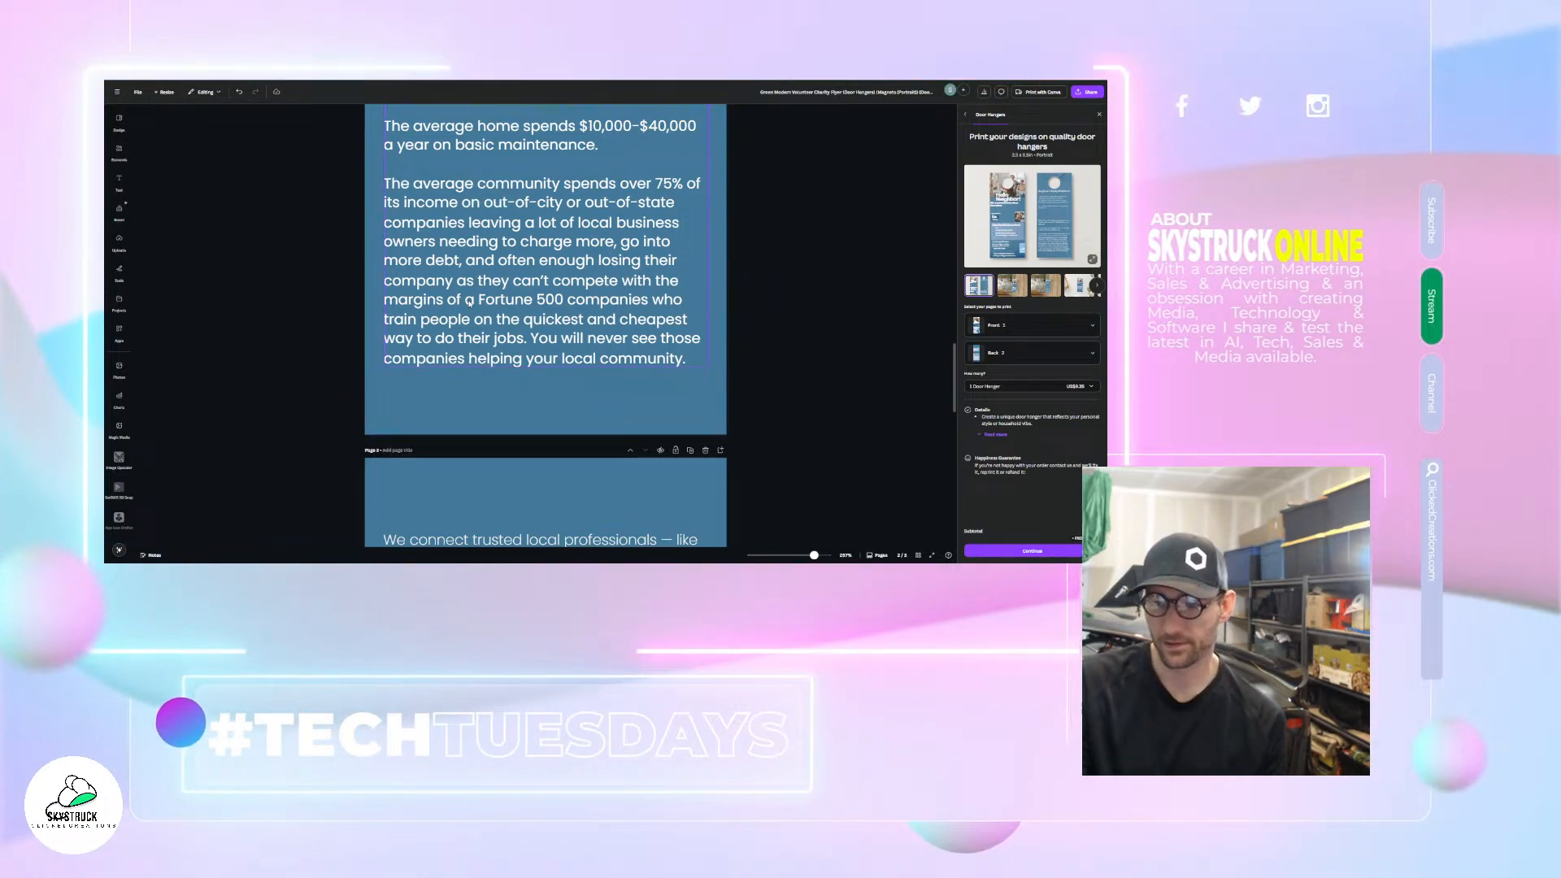
- Review the text across the door hanger pages, from the "Hello Neighbor!" front to the community spending facts and local professionals copy
scroll(437, 309, up, 2)
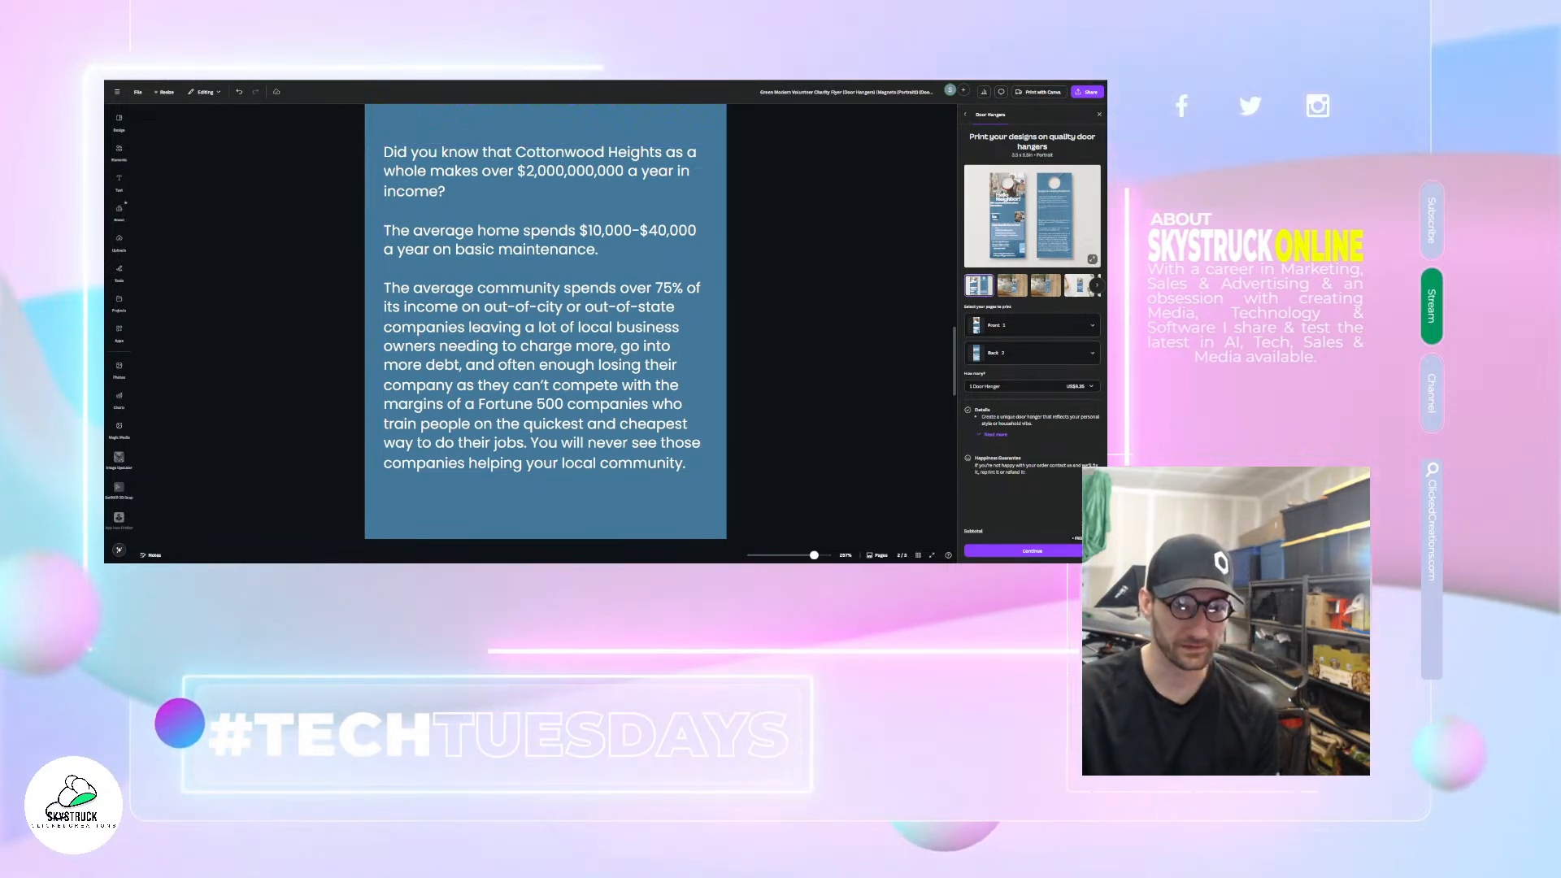
scroll(660, 359, down, 3)
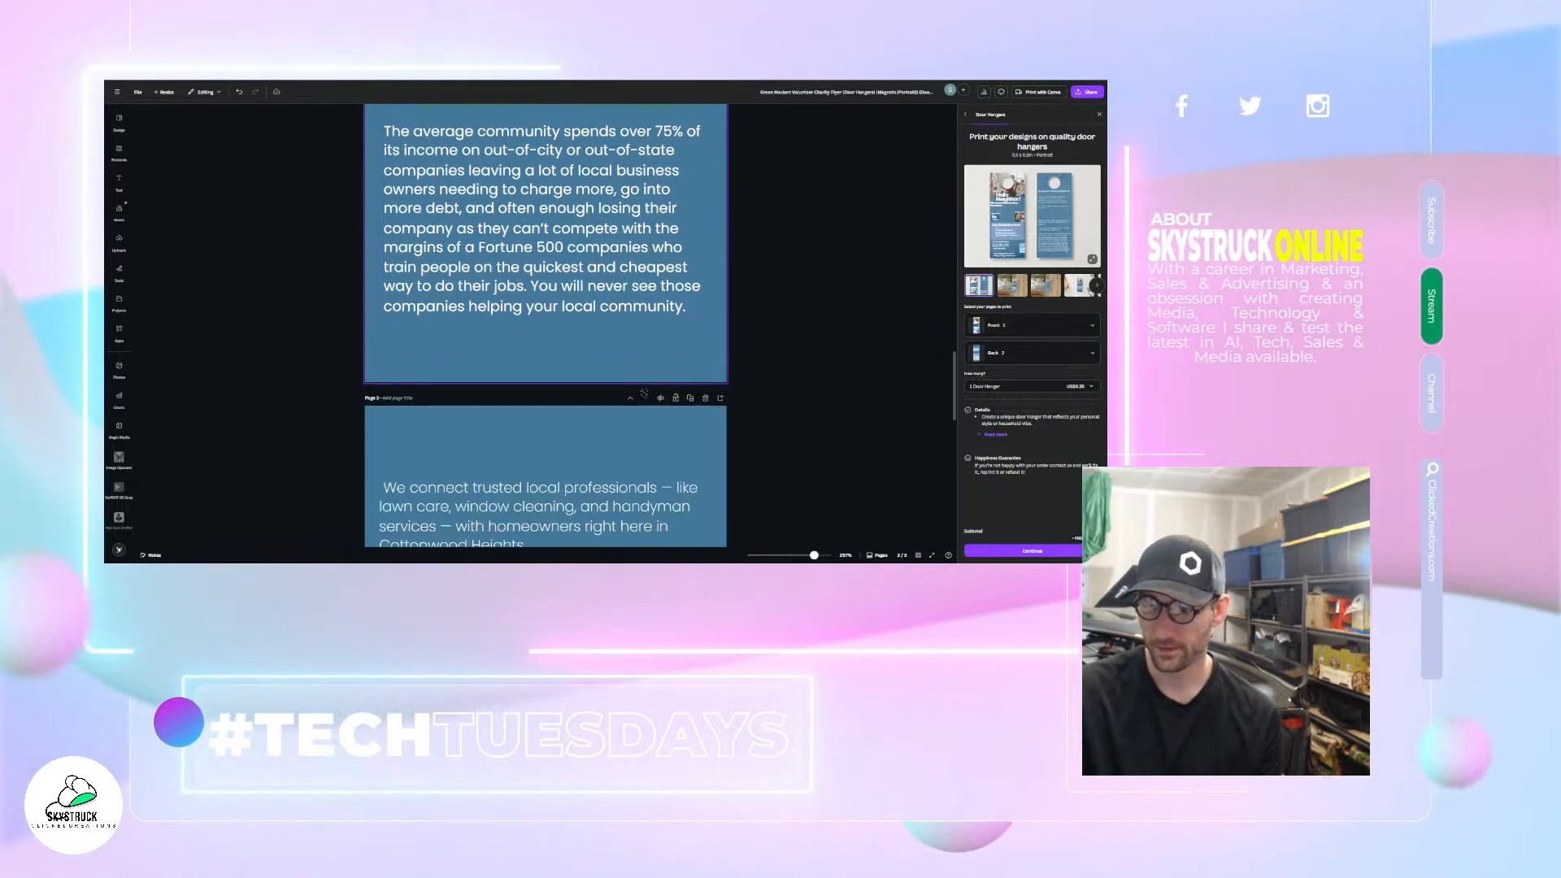
scroll(572, 403, up, 4)
scroll(567, 408, down, 3)
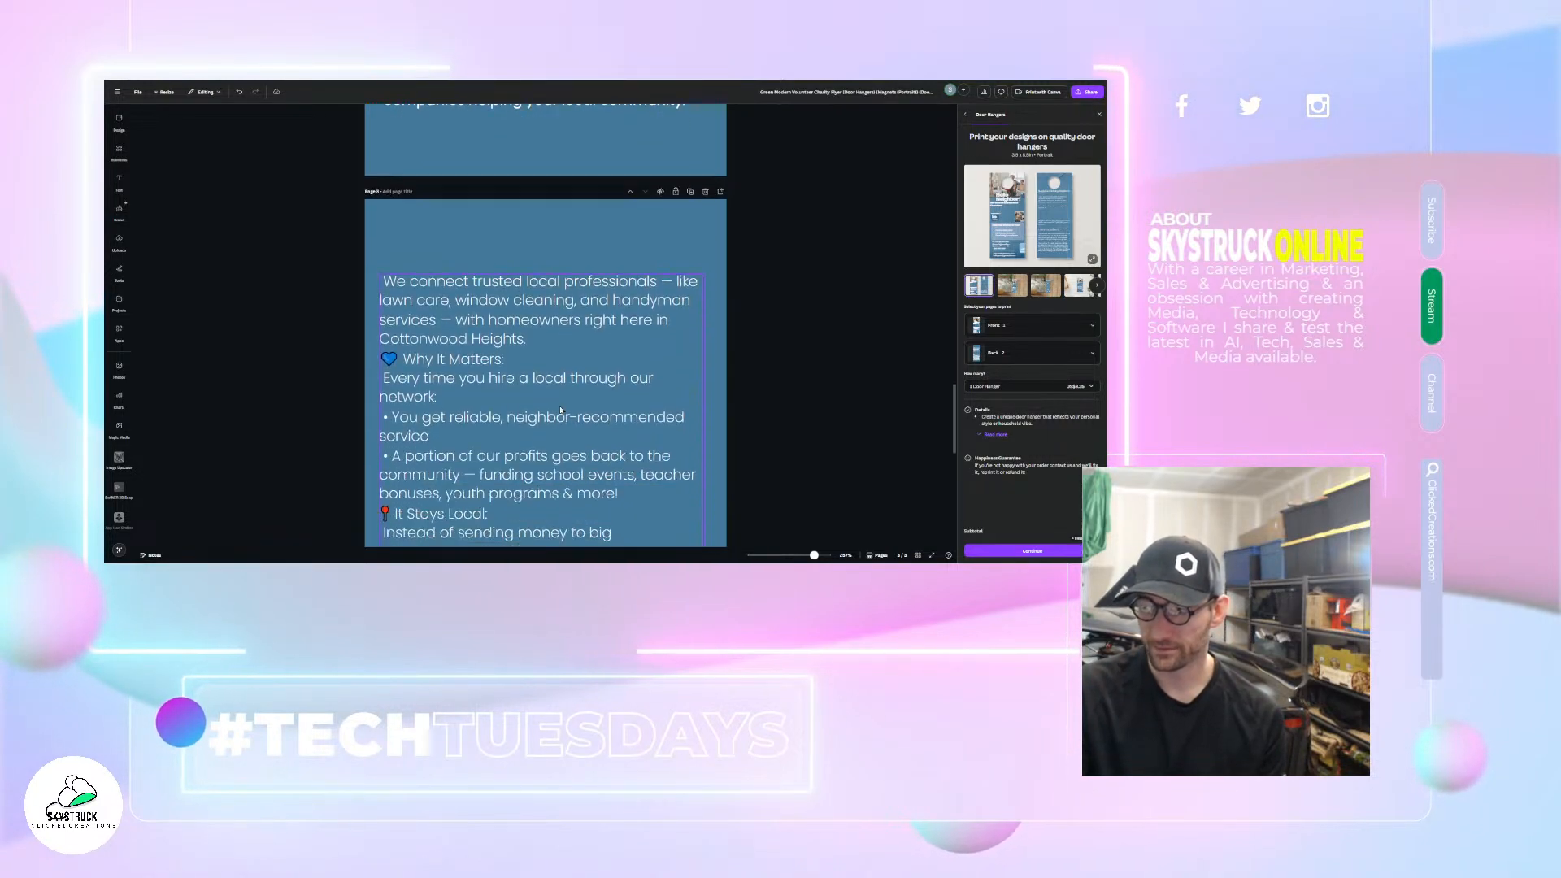
scroll(569, 366, up, 4)
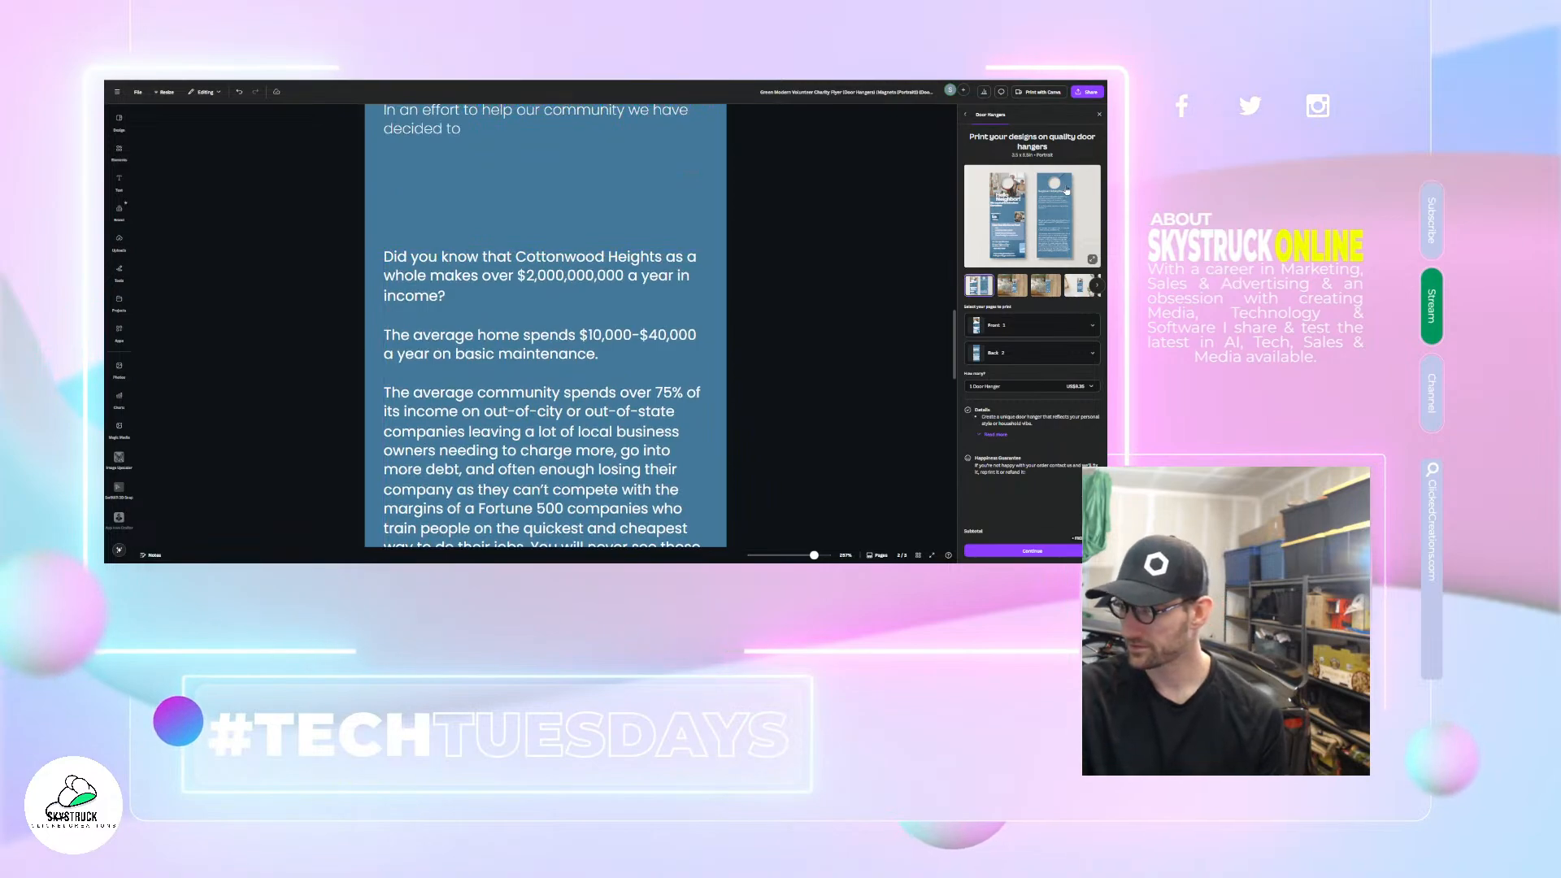
scroll(664, 367, up, 10)
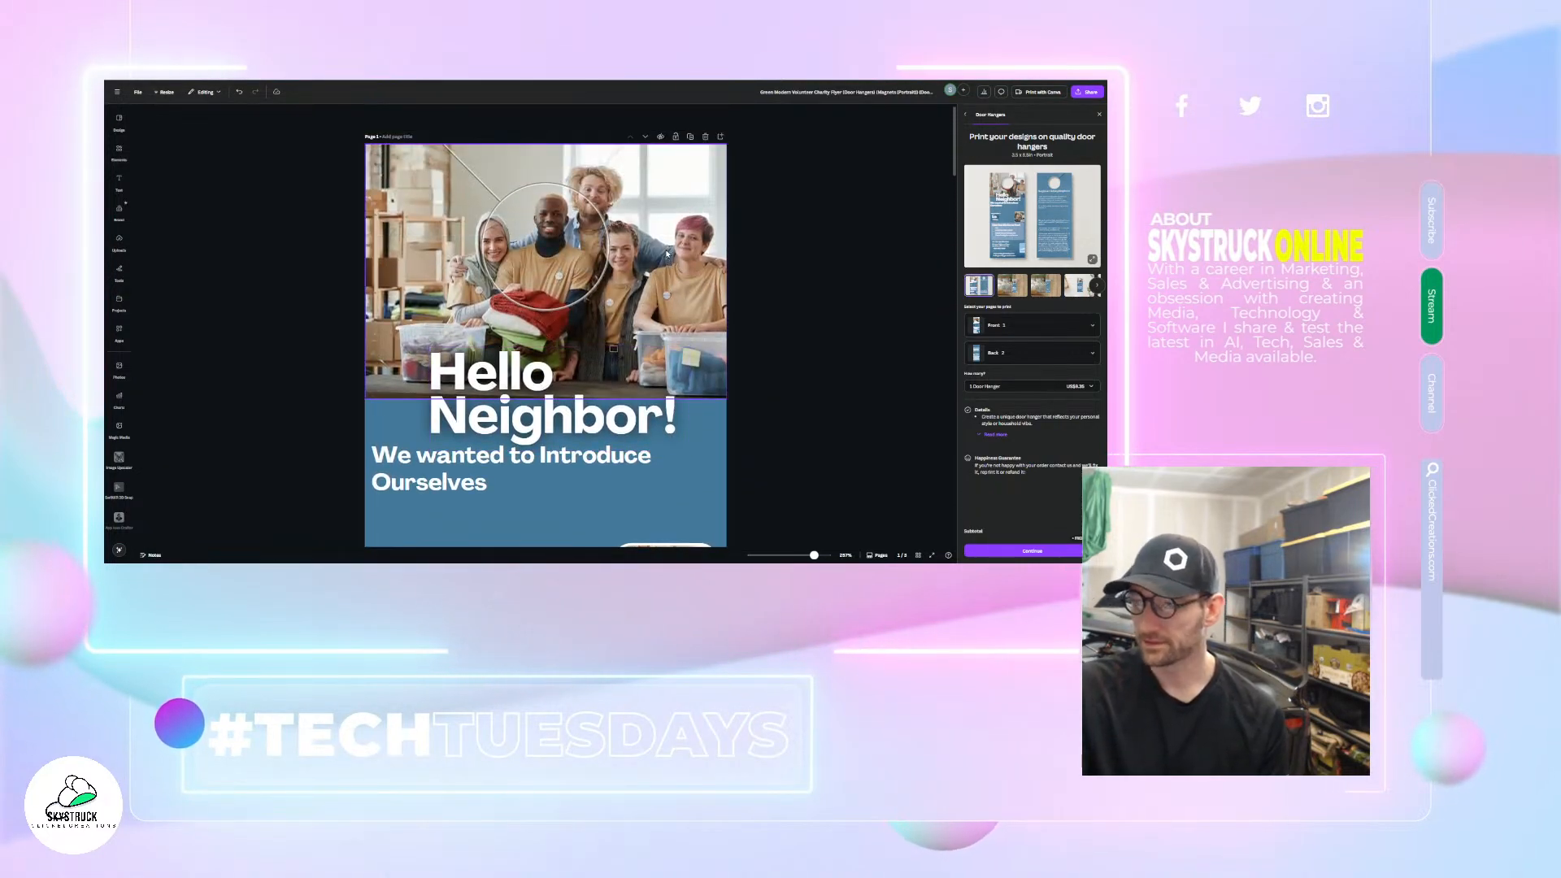
scroll(667, 253, down, 10)
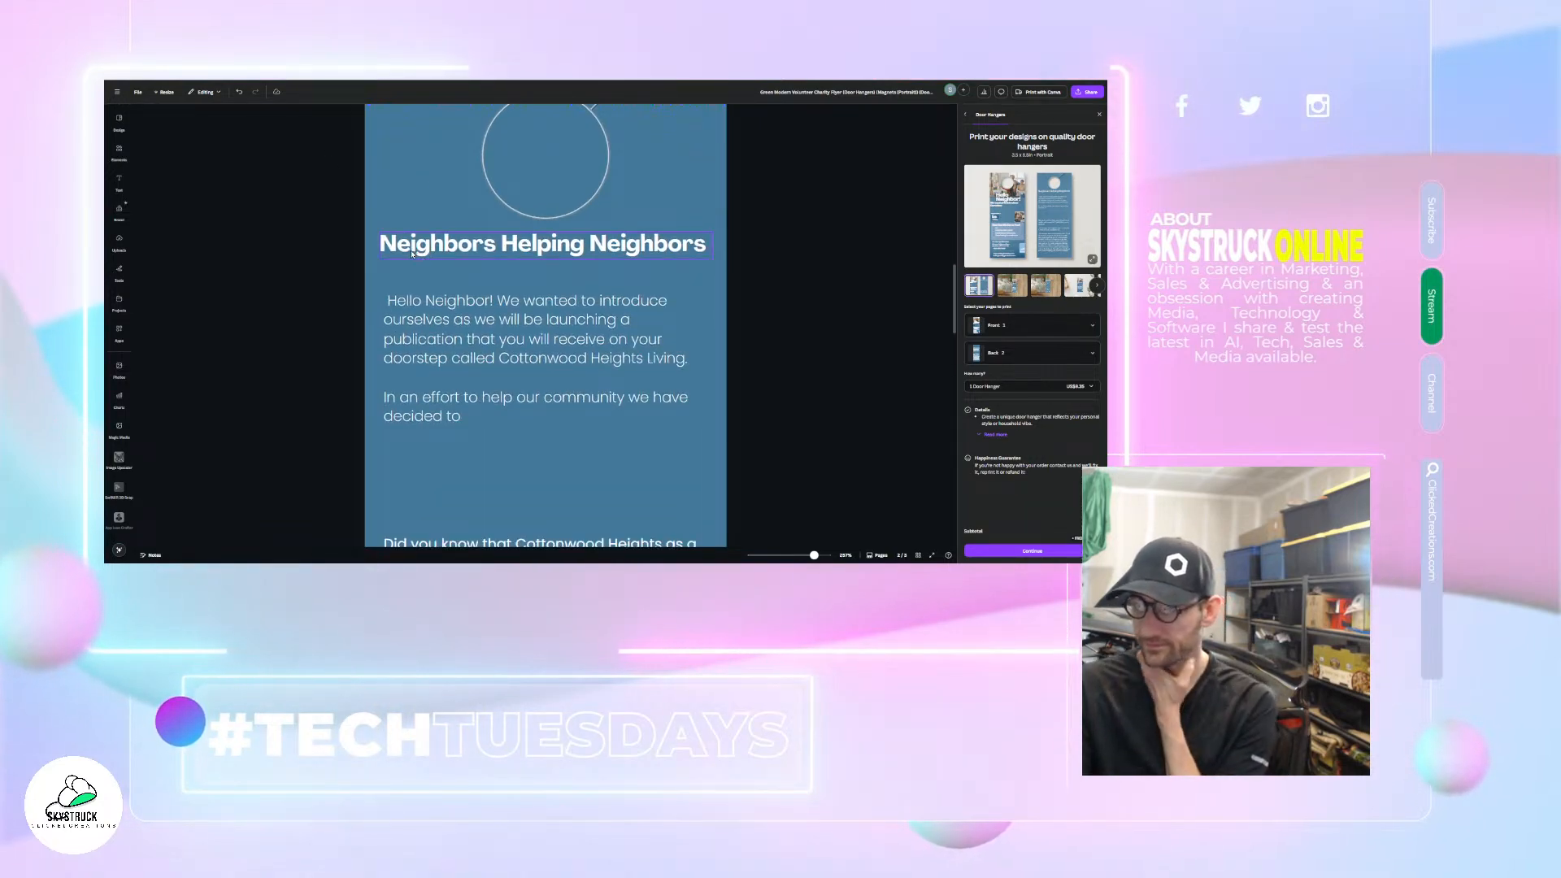
scroll(412, 254, down, 5)
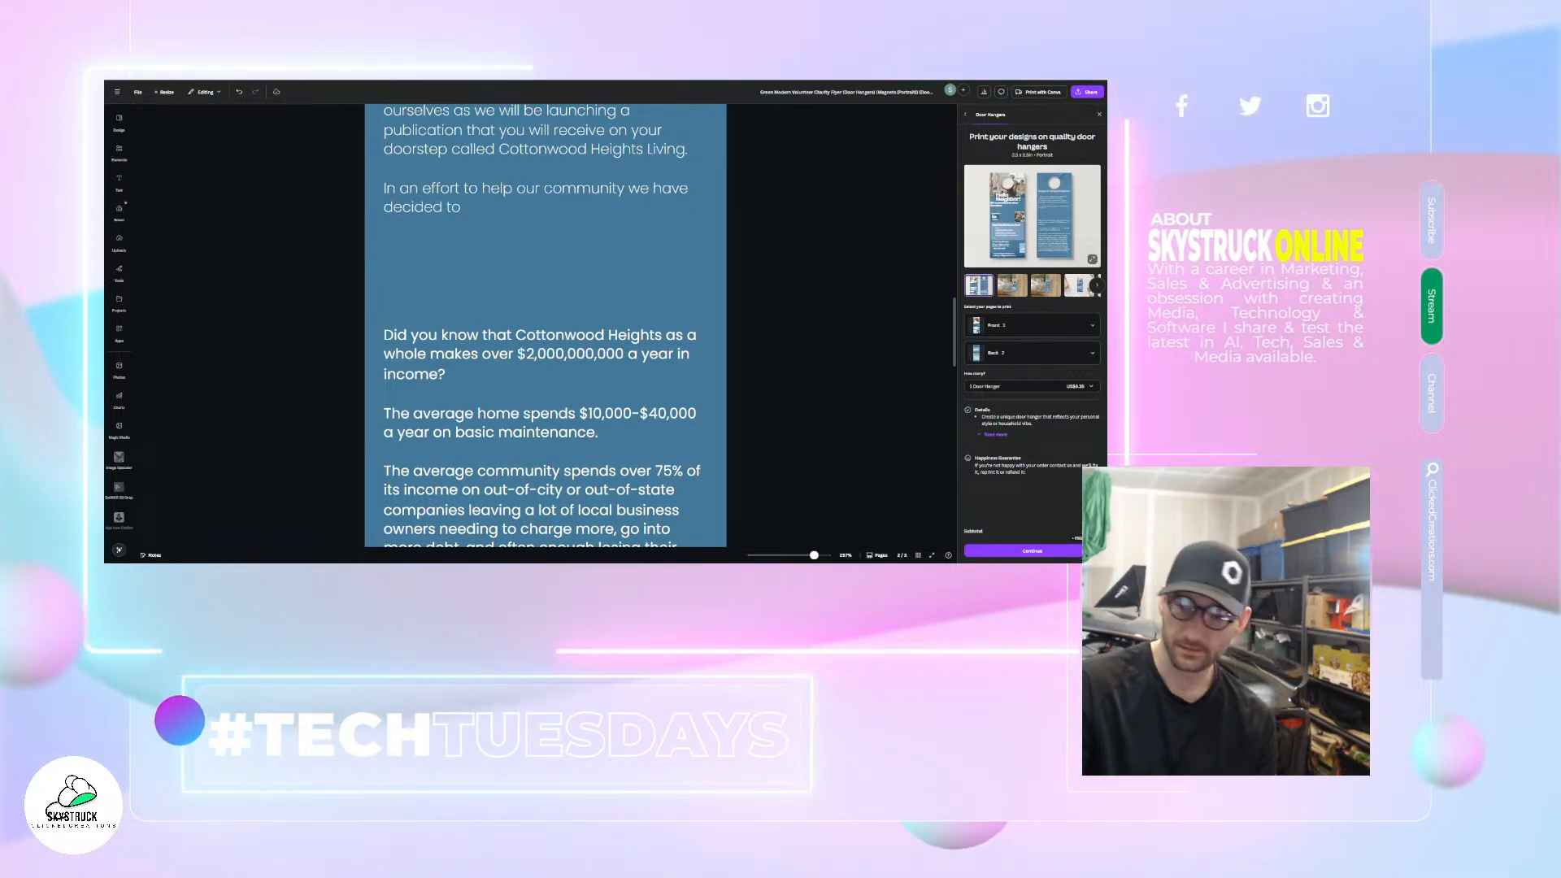
scroll(546, 325, up, 10)
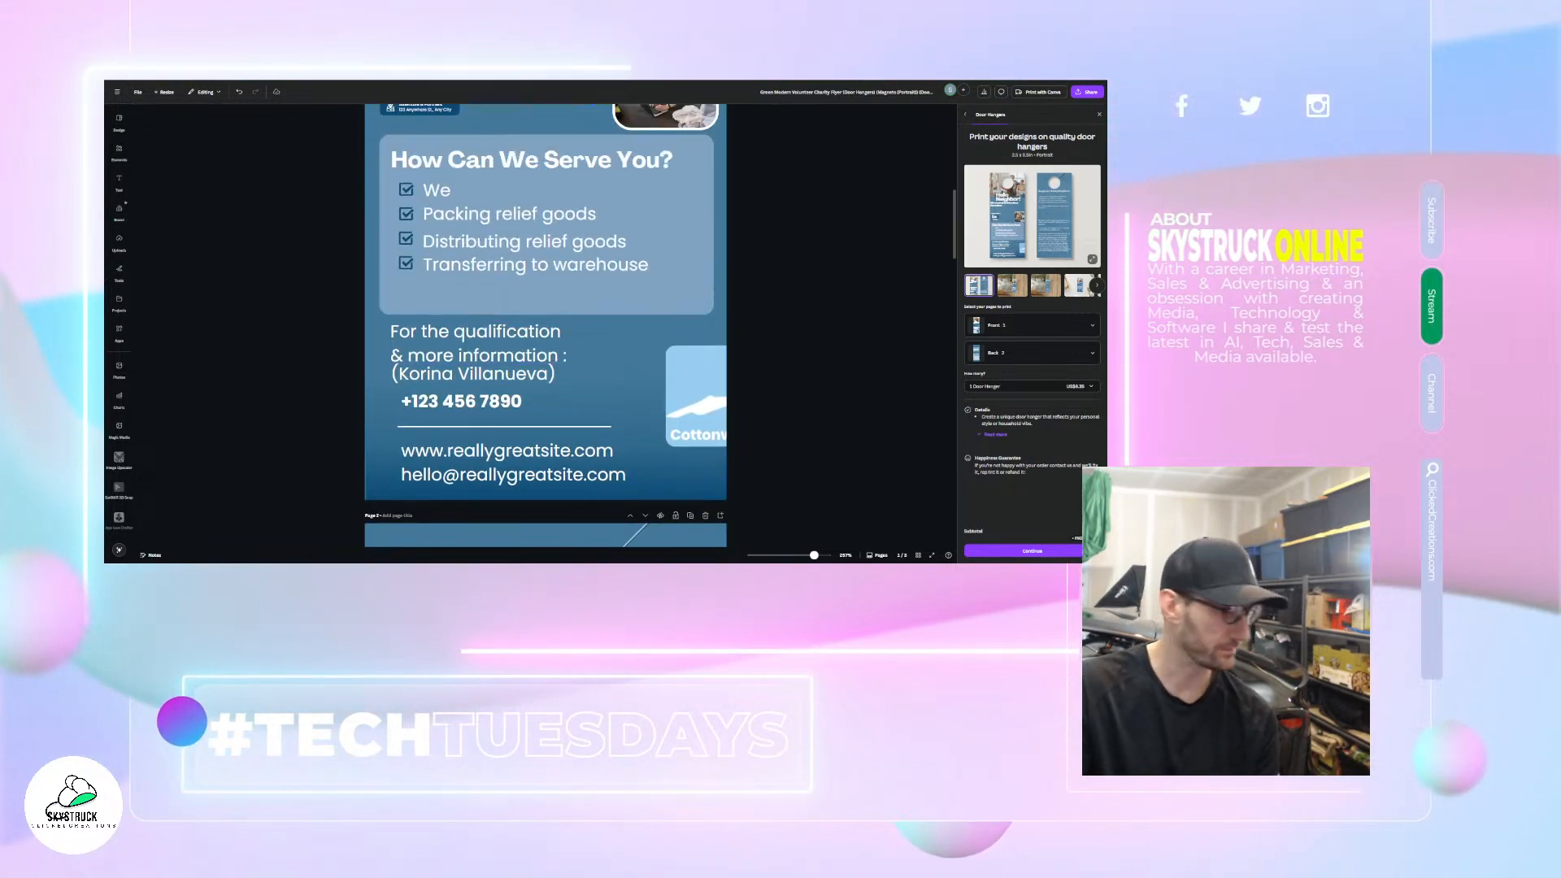